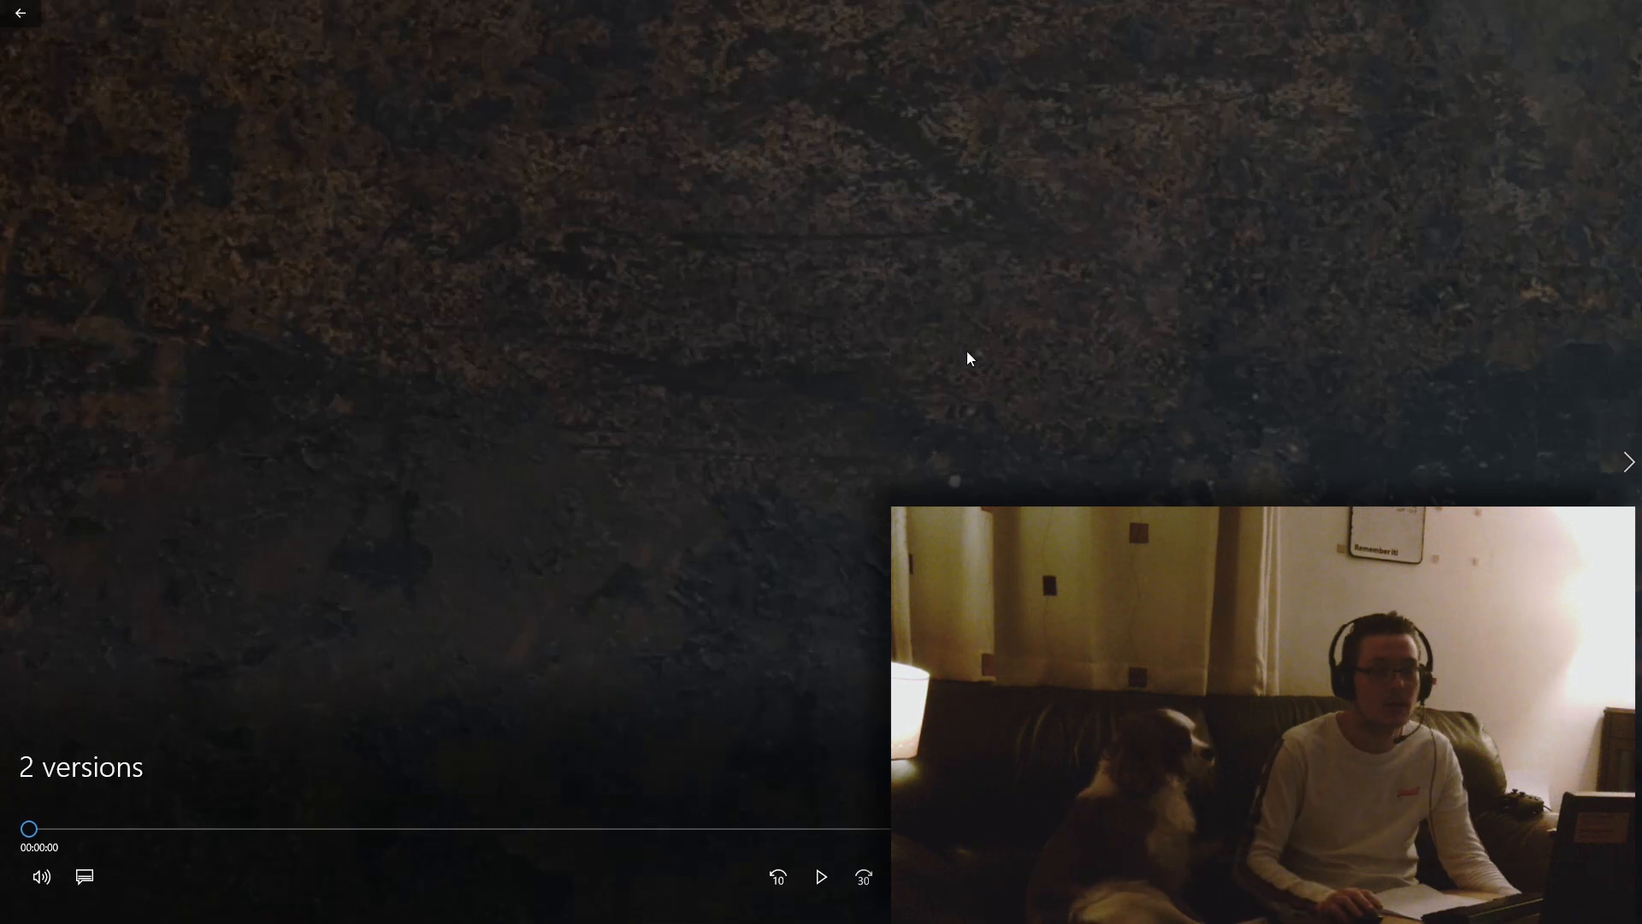
Play the "2 versions" preview video, exit it and switch to After Effects
{"action": "left_click", "coordinate": [812, 886]}
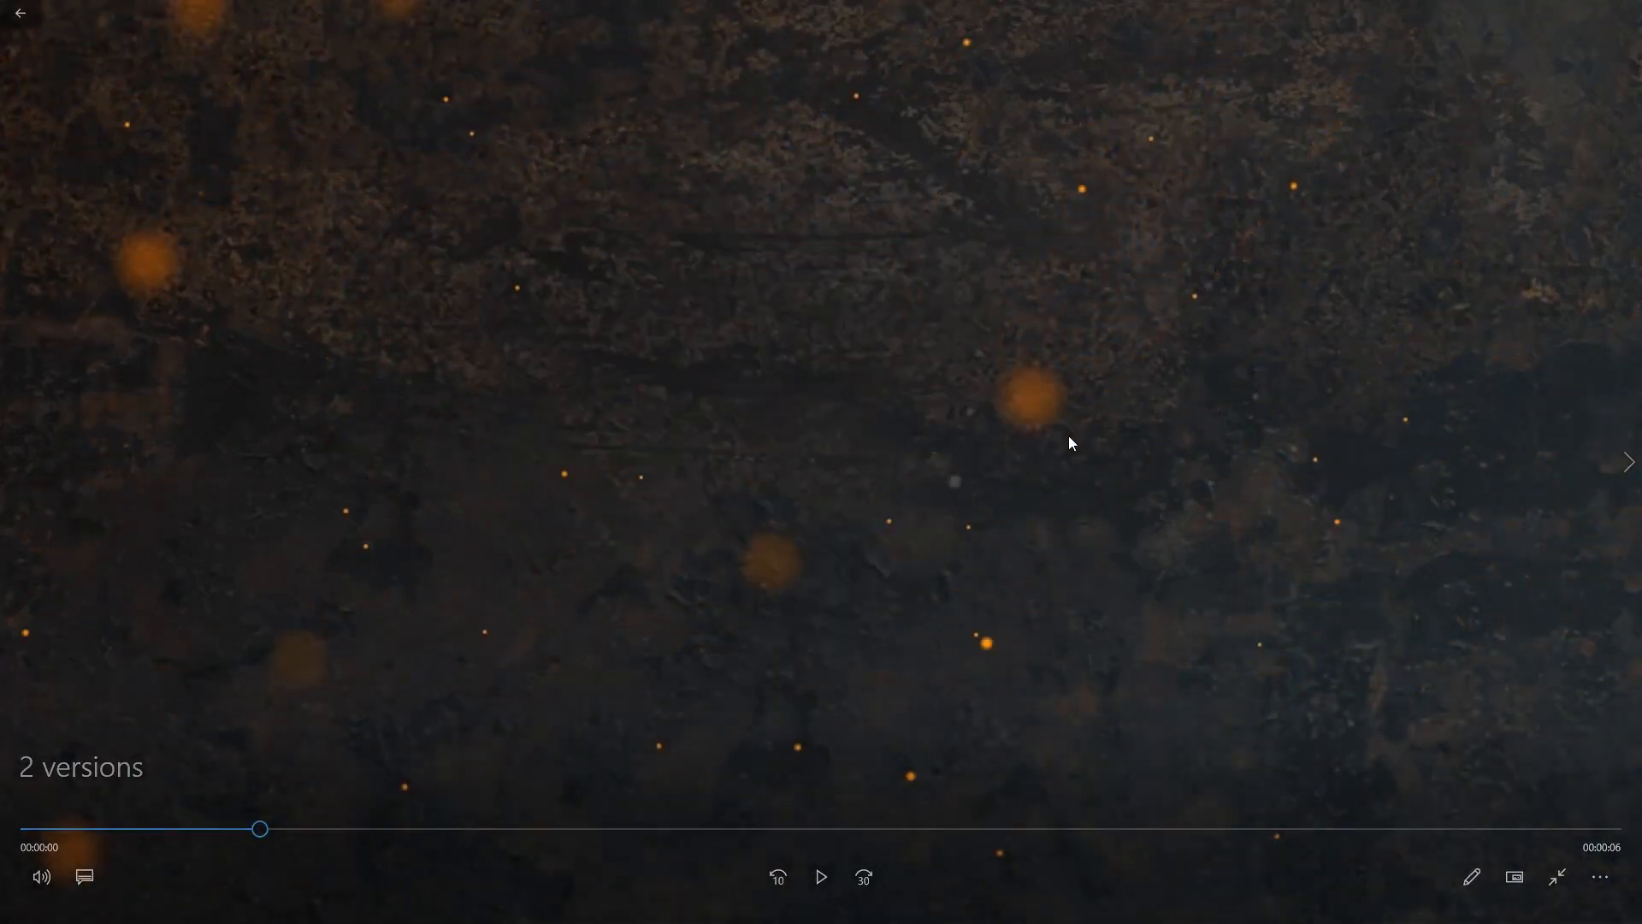
{"action": "double_click", "coordinate": [1100, 449]}
{"action": "left_click", "coordinate": [1052, 155]}
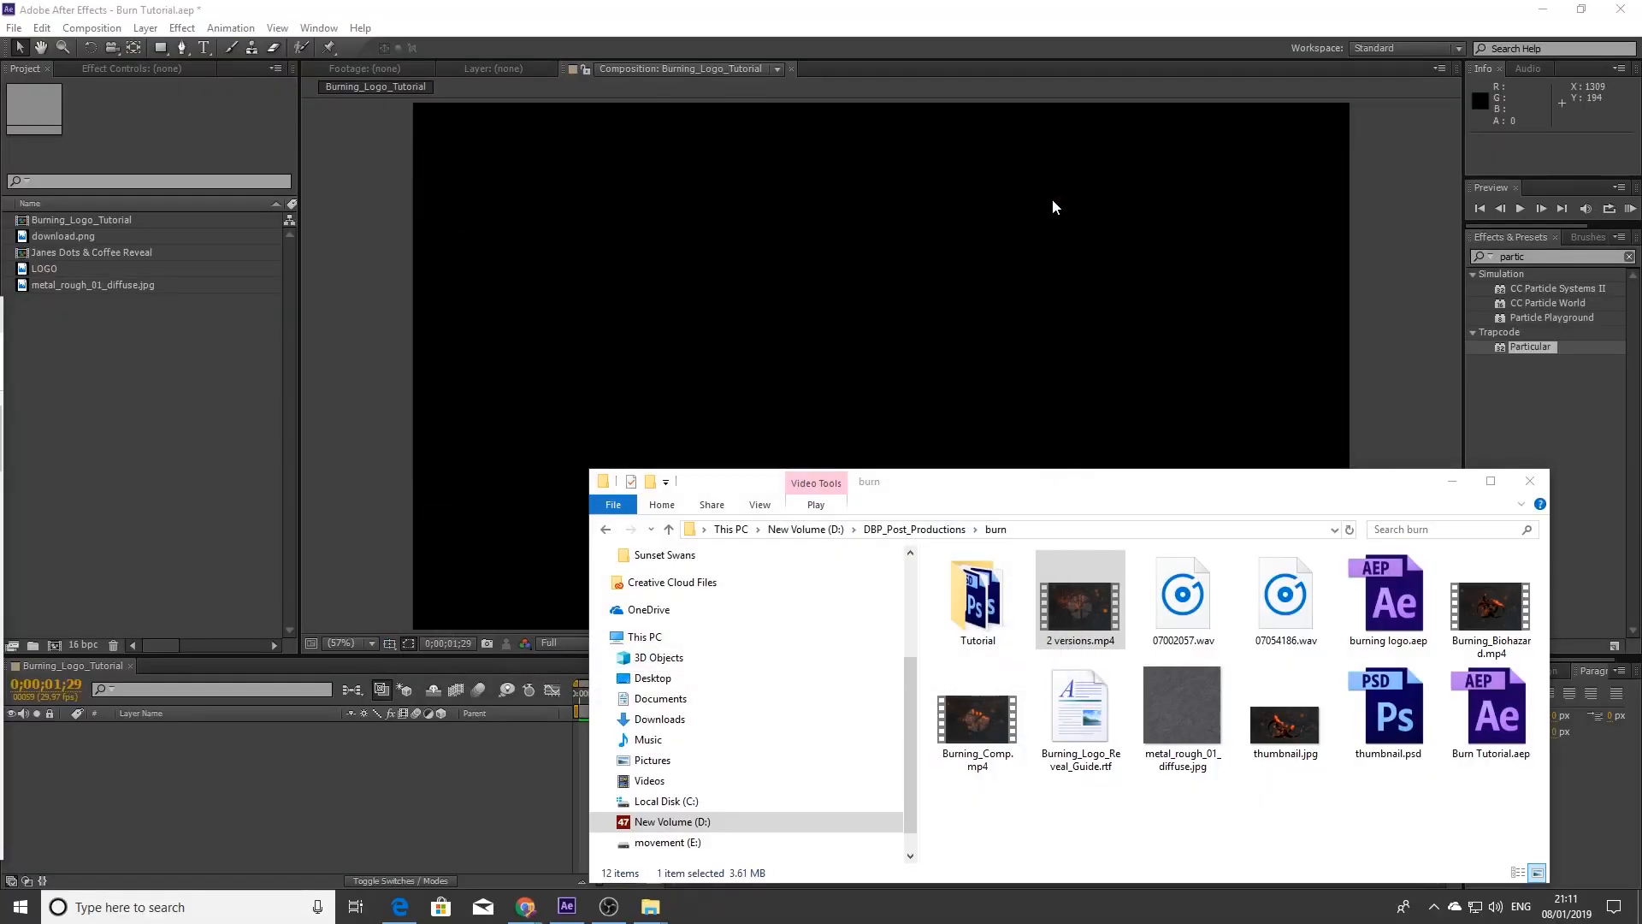
{"action": "left_click", "coordinate": [224, 412]}
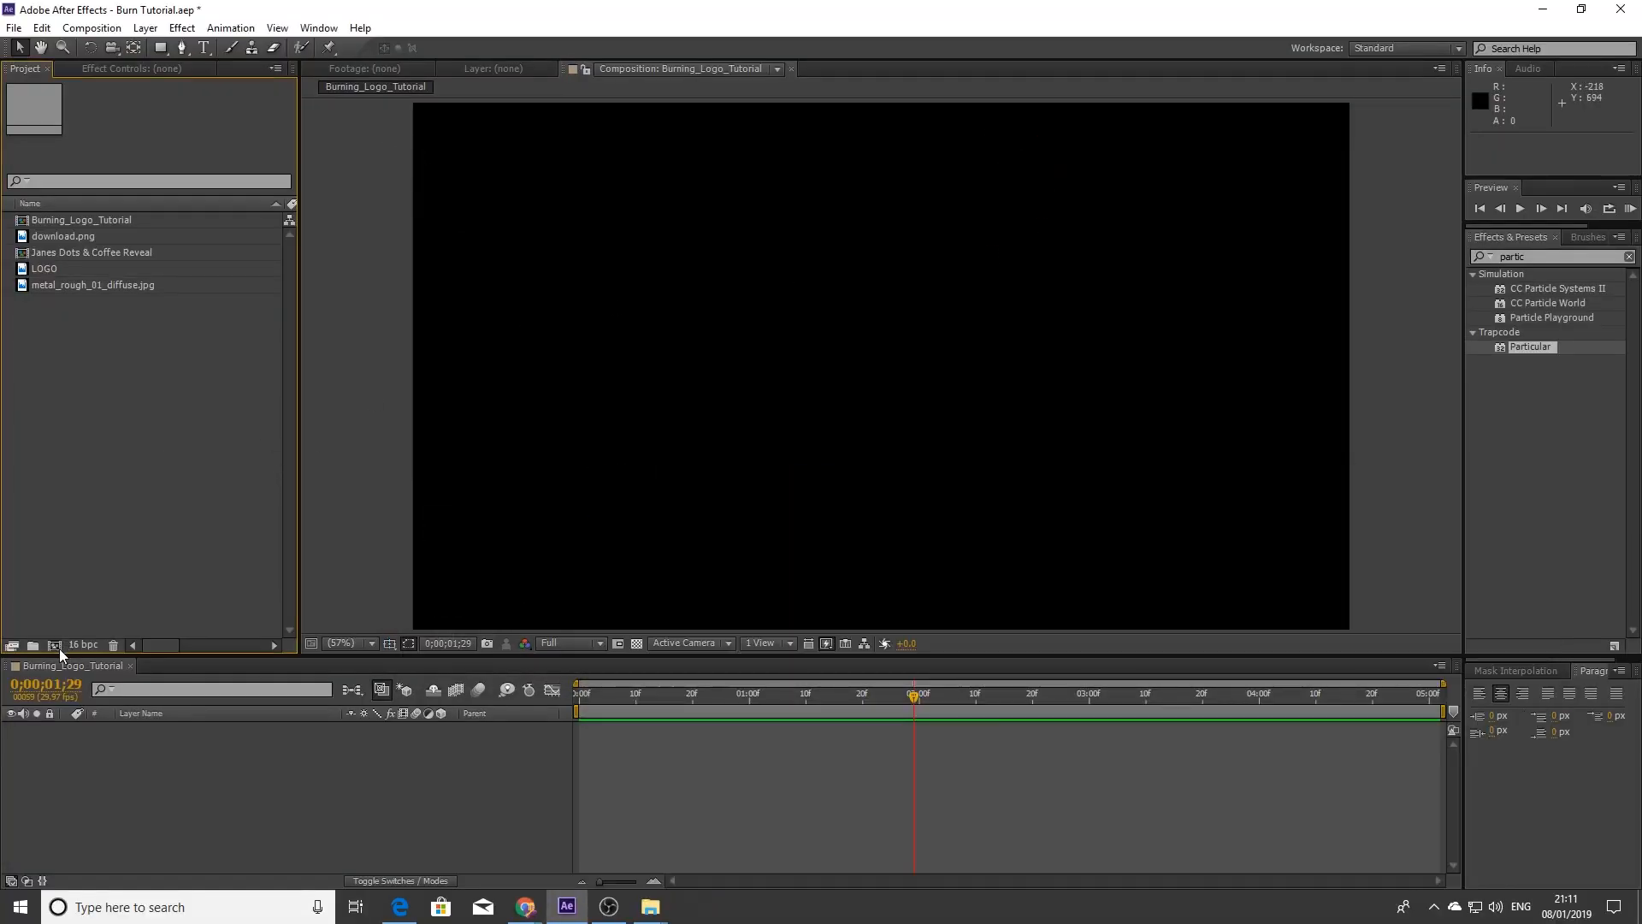
Review the settings of the Burning_Logo_Tutorial composition, including its preset, frame rate and duration
{"action": "right_click", "coordinate": [44, 669]}
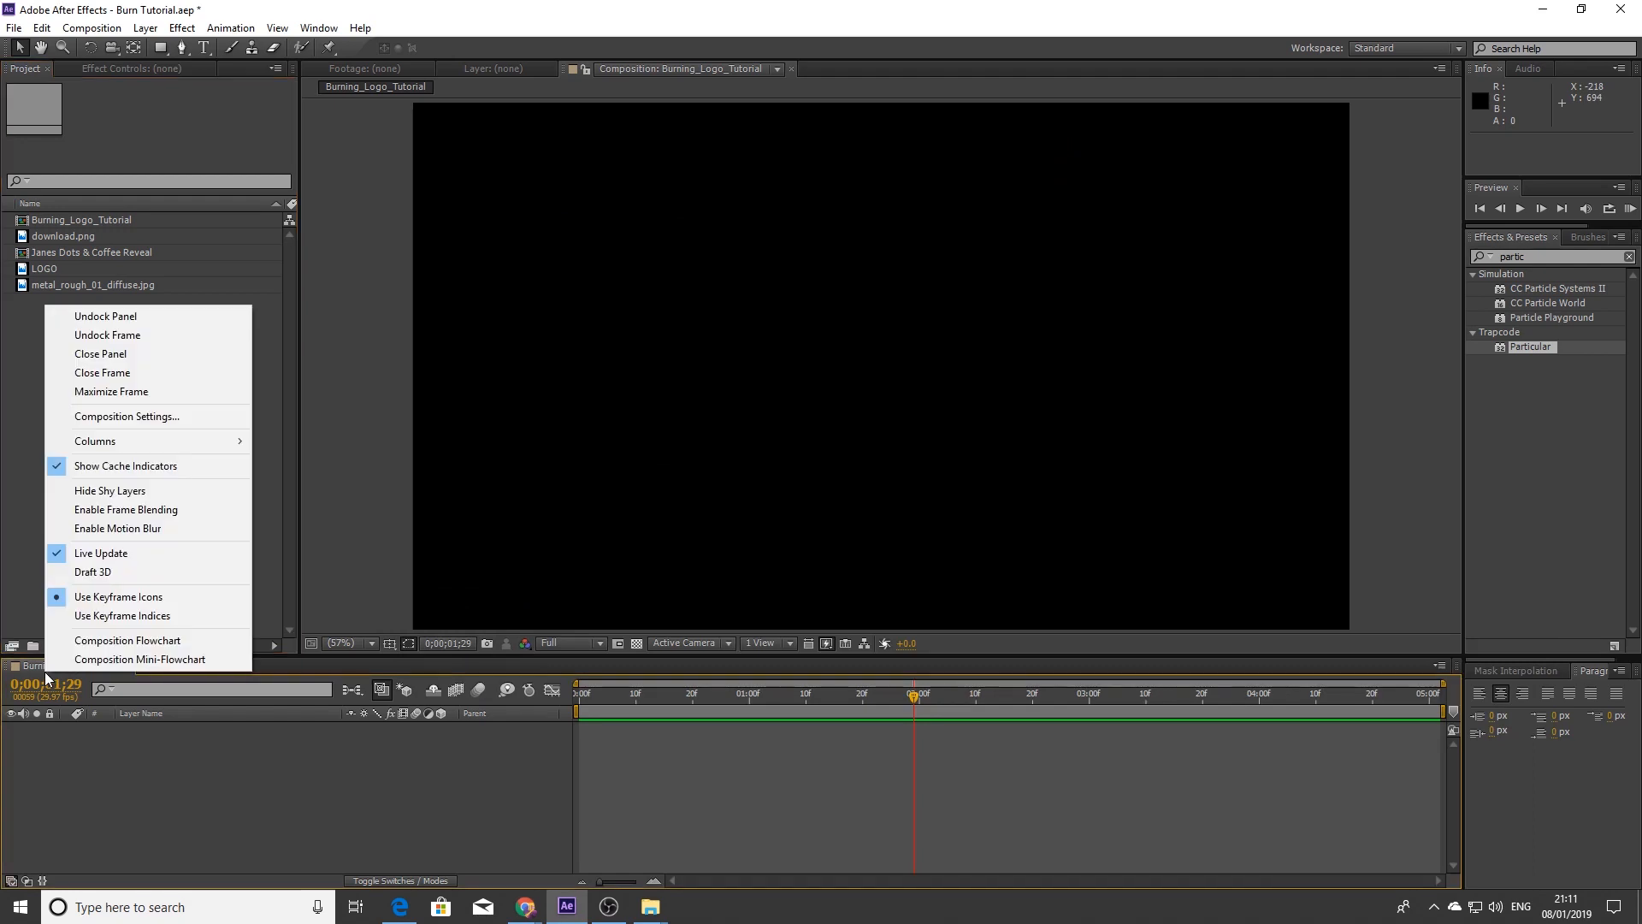
{"action": "left_click", "coordinate": [115, 415]}
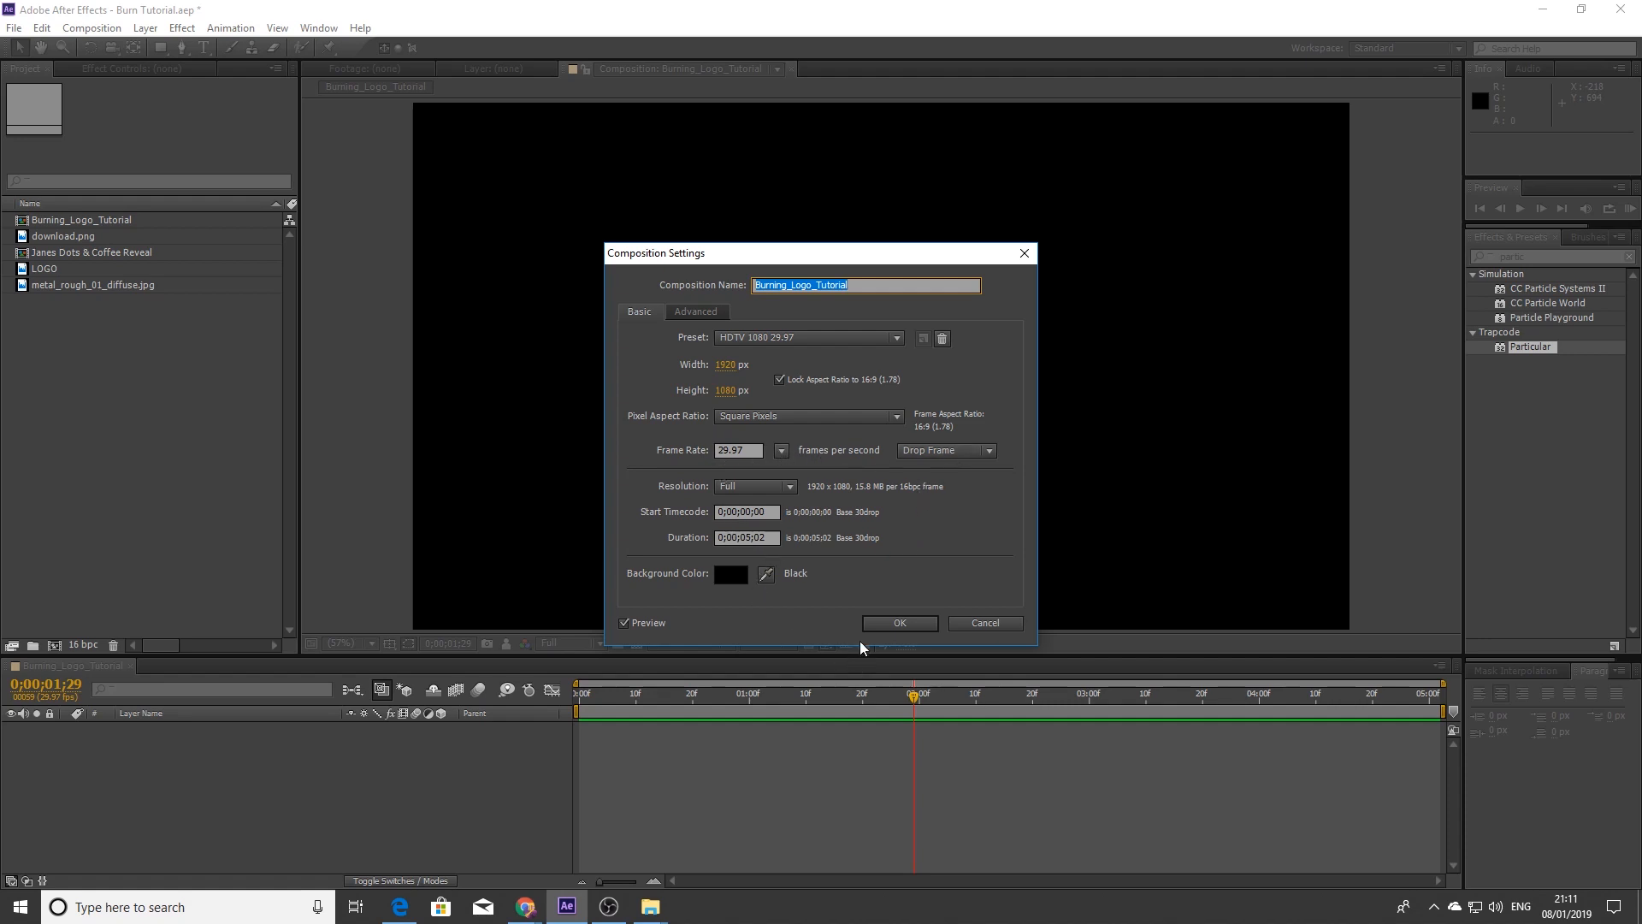
{"action": "left_click", "coordinate": [913, 623]}
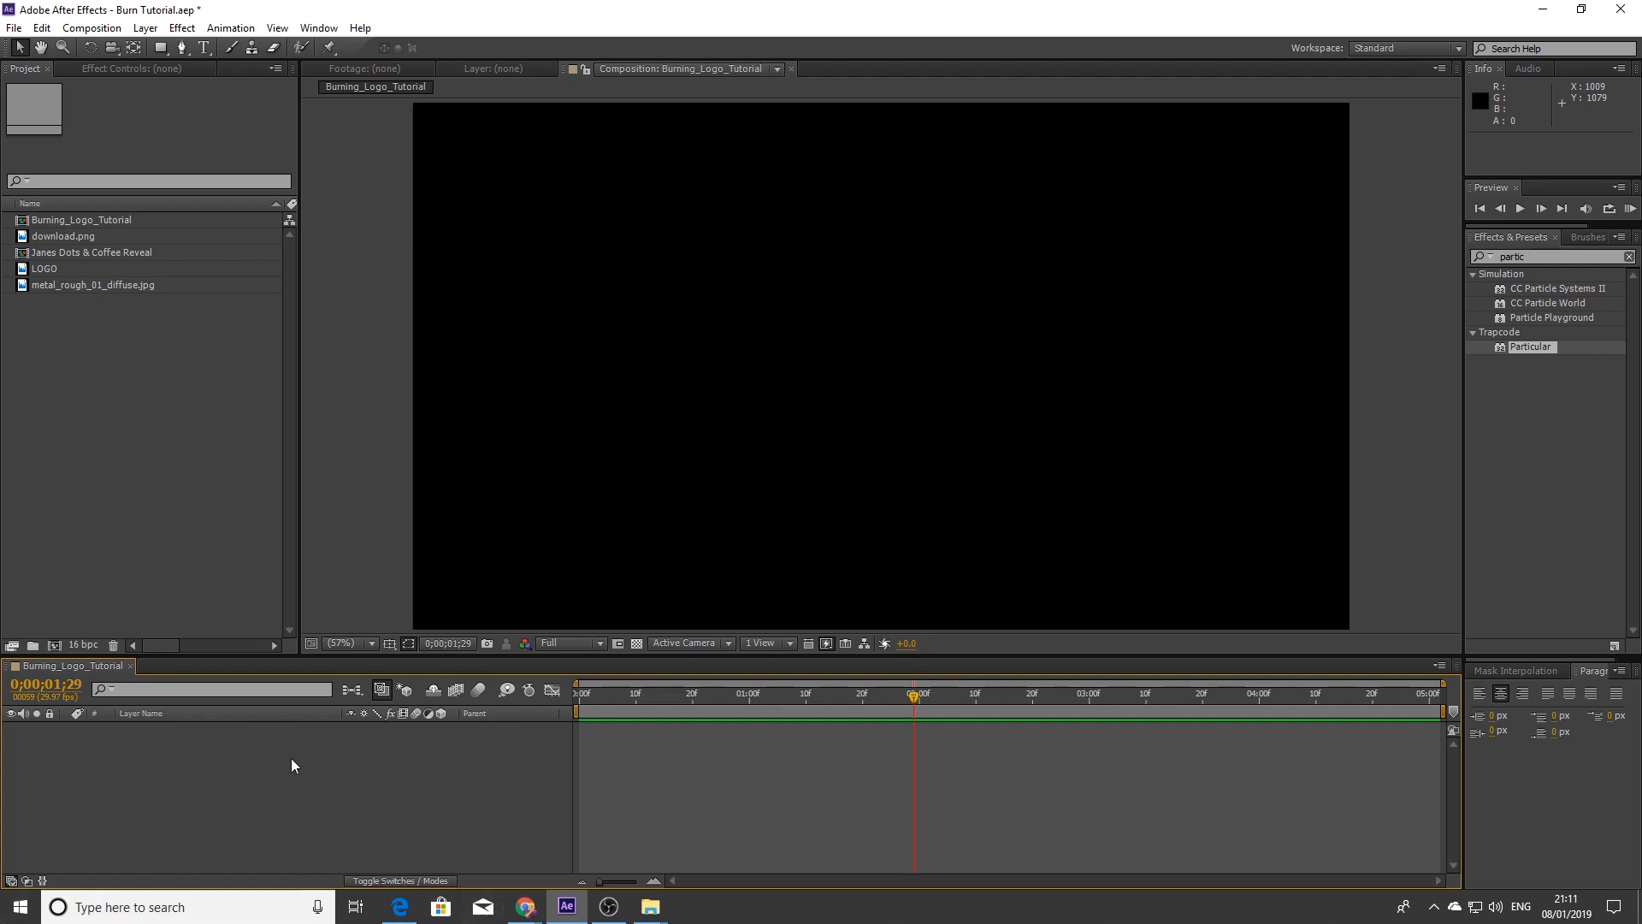
Create a white 1920 x 1080 px solid layer named BG
{"action": "key", "text": "ctrl+y"}
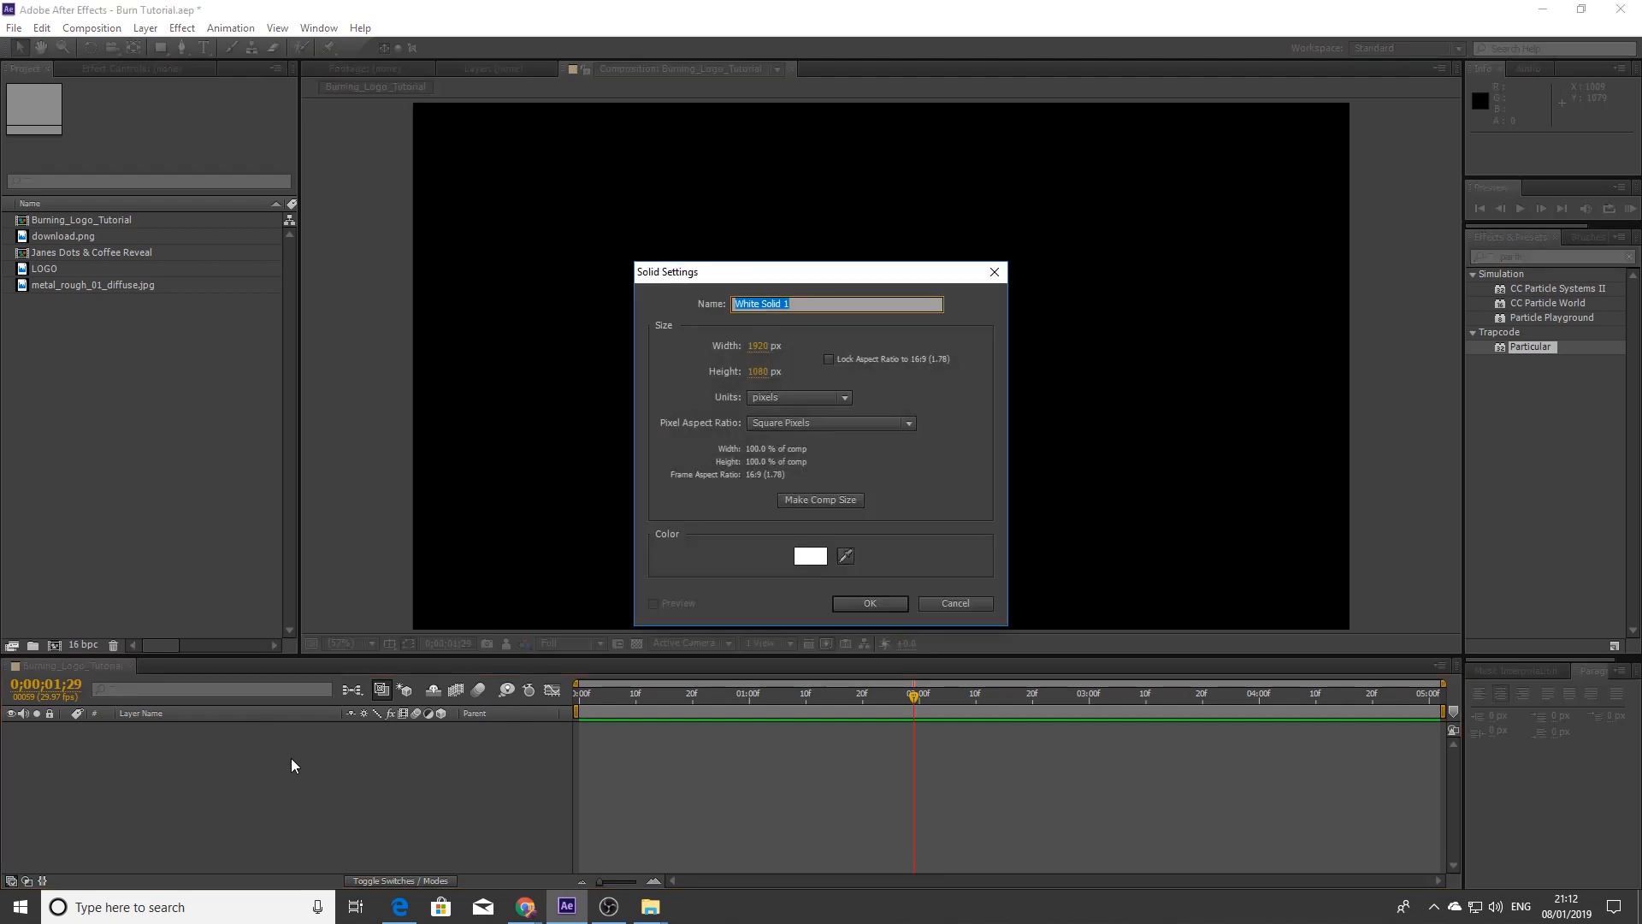
{"action": "type", "text": "BG"}
{"action": "key", "text": "Return"}
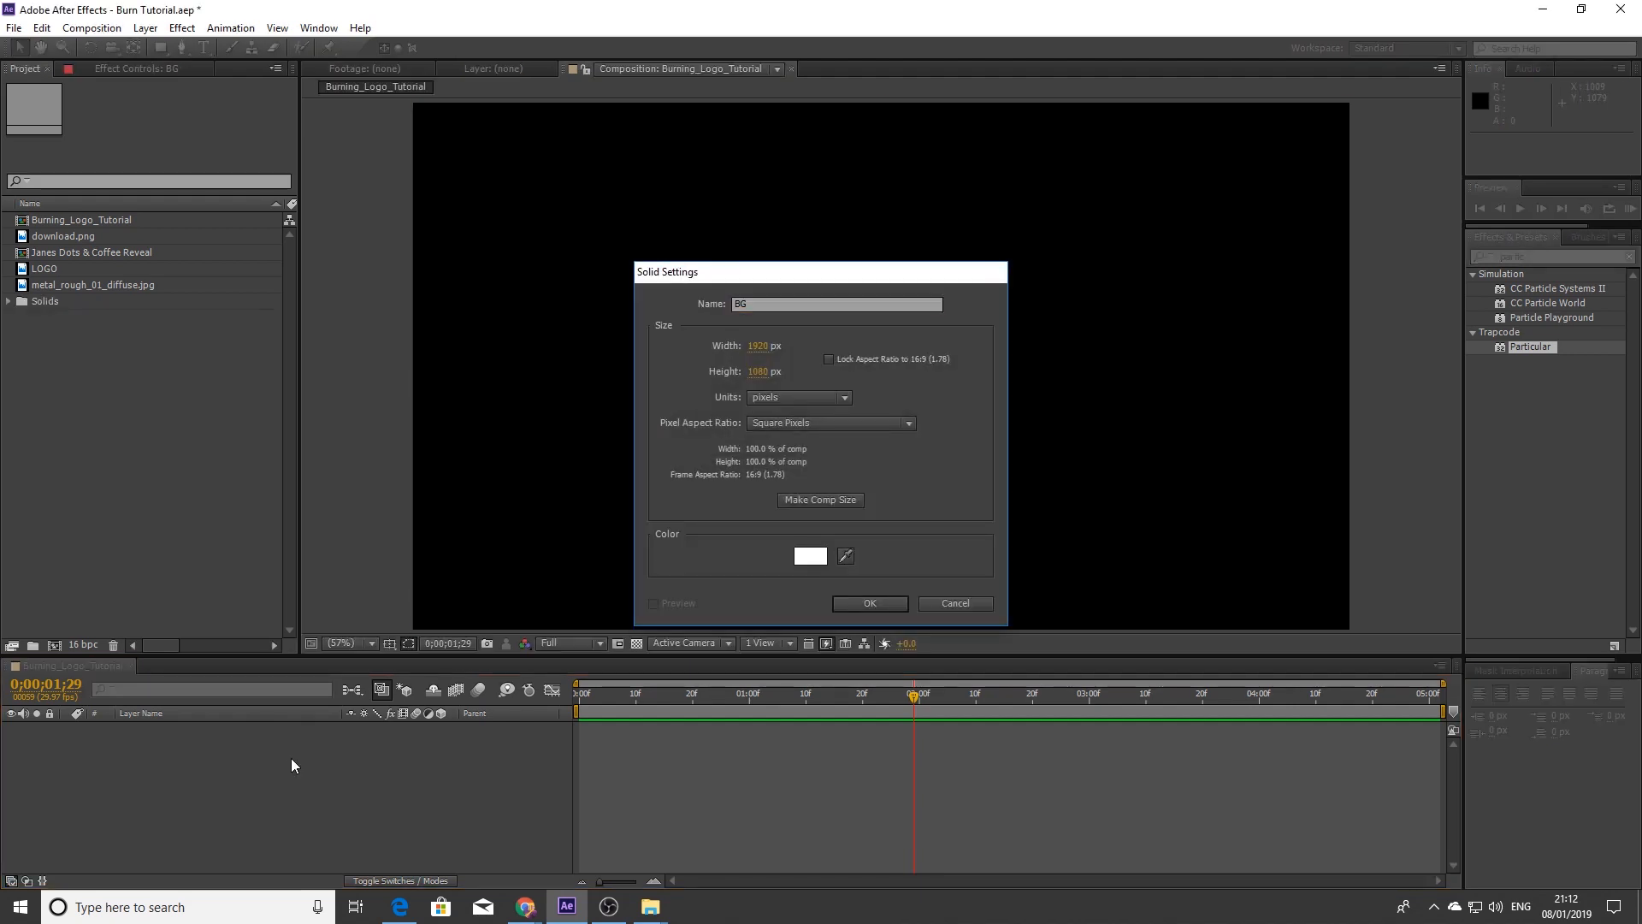
Find the Ramp effect and apply it to the BG layer
{"action": "double_click", "coordinate": [1526, 257]}
{"action": "type", "text": "ramp"}
{"action": "left_click_drag", "start_coordinate": [1522, 288], "coordinate": [884, 362]}
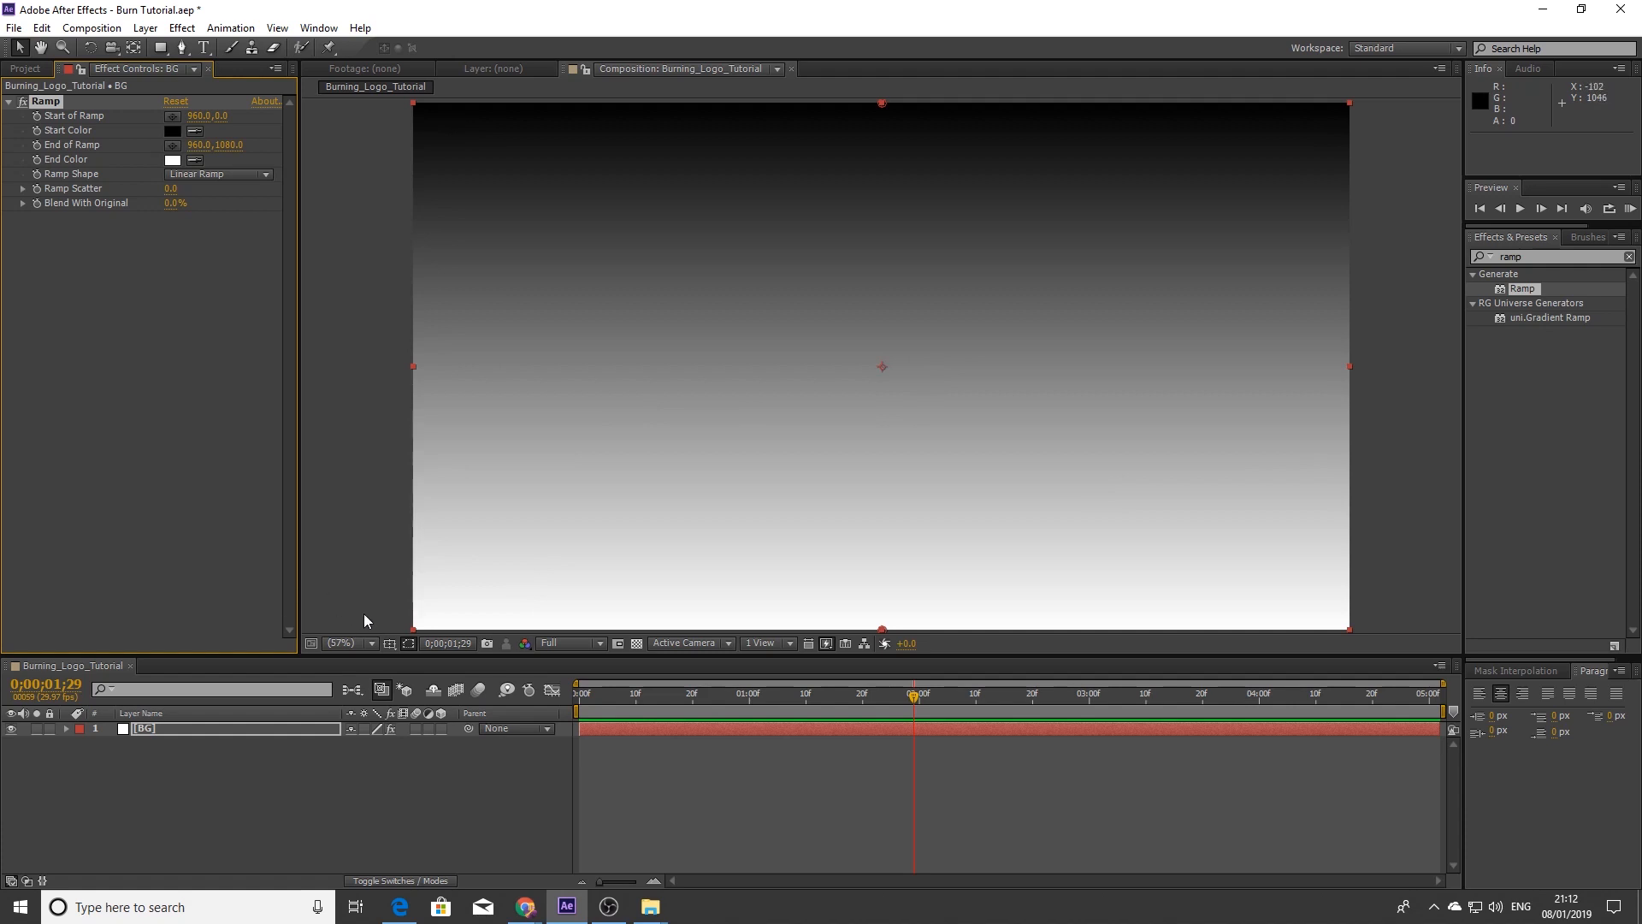
Place the ramp's start just outside the frame's upper-left corner at about -75, -72 and its end beyond the lower-right corner at about 1986, 1142
{"action": "left_click", "coordinate": [355, 643]}
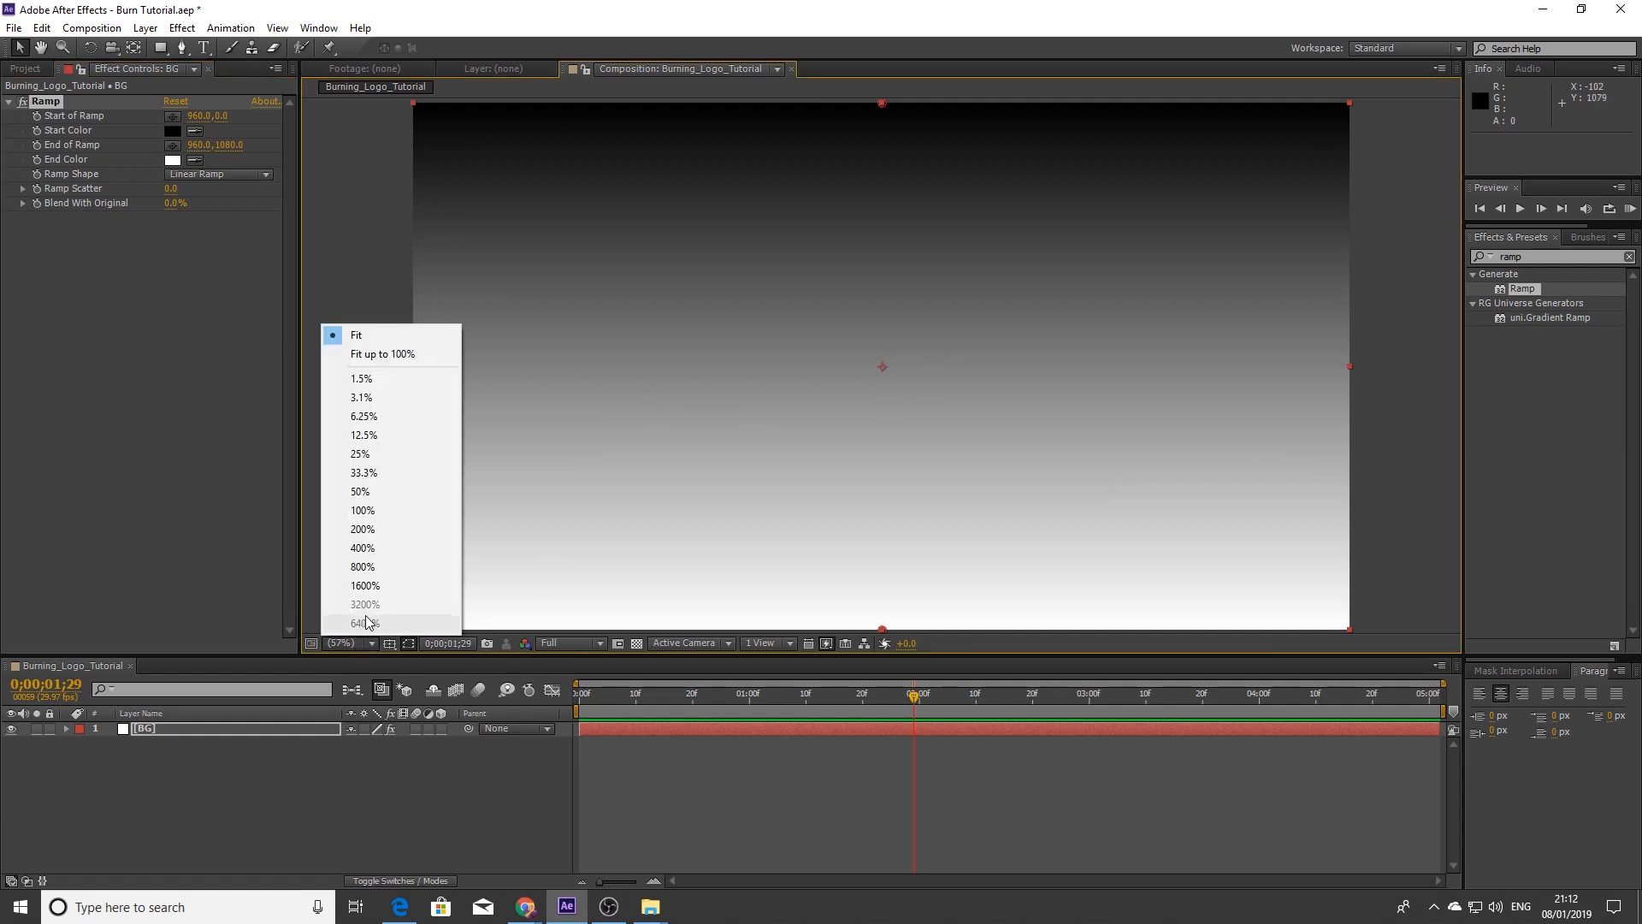
{"action": "left_click", "coordinate": [362, 473]}
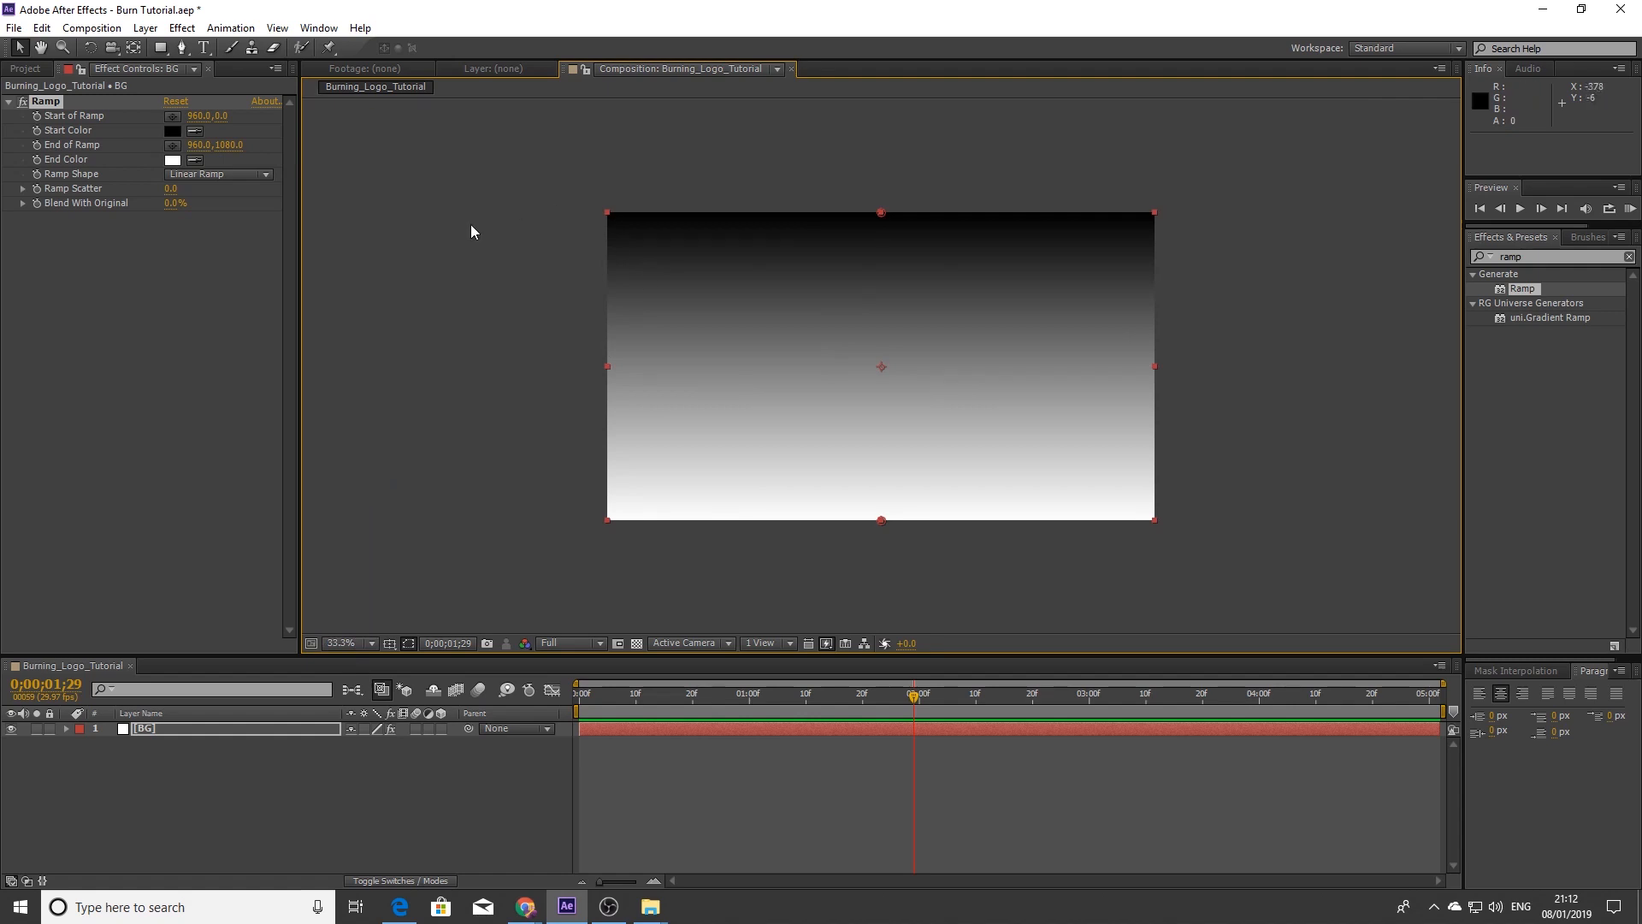
{"action": "left_click", "coordinate": [172, 118]}
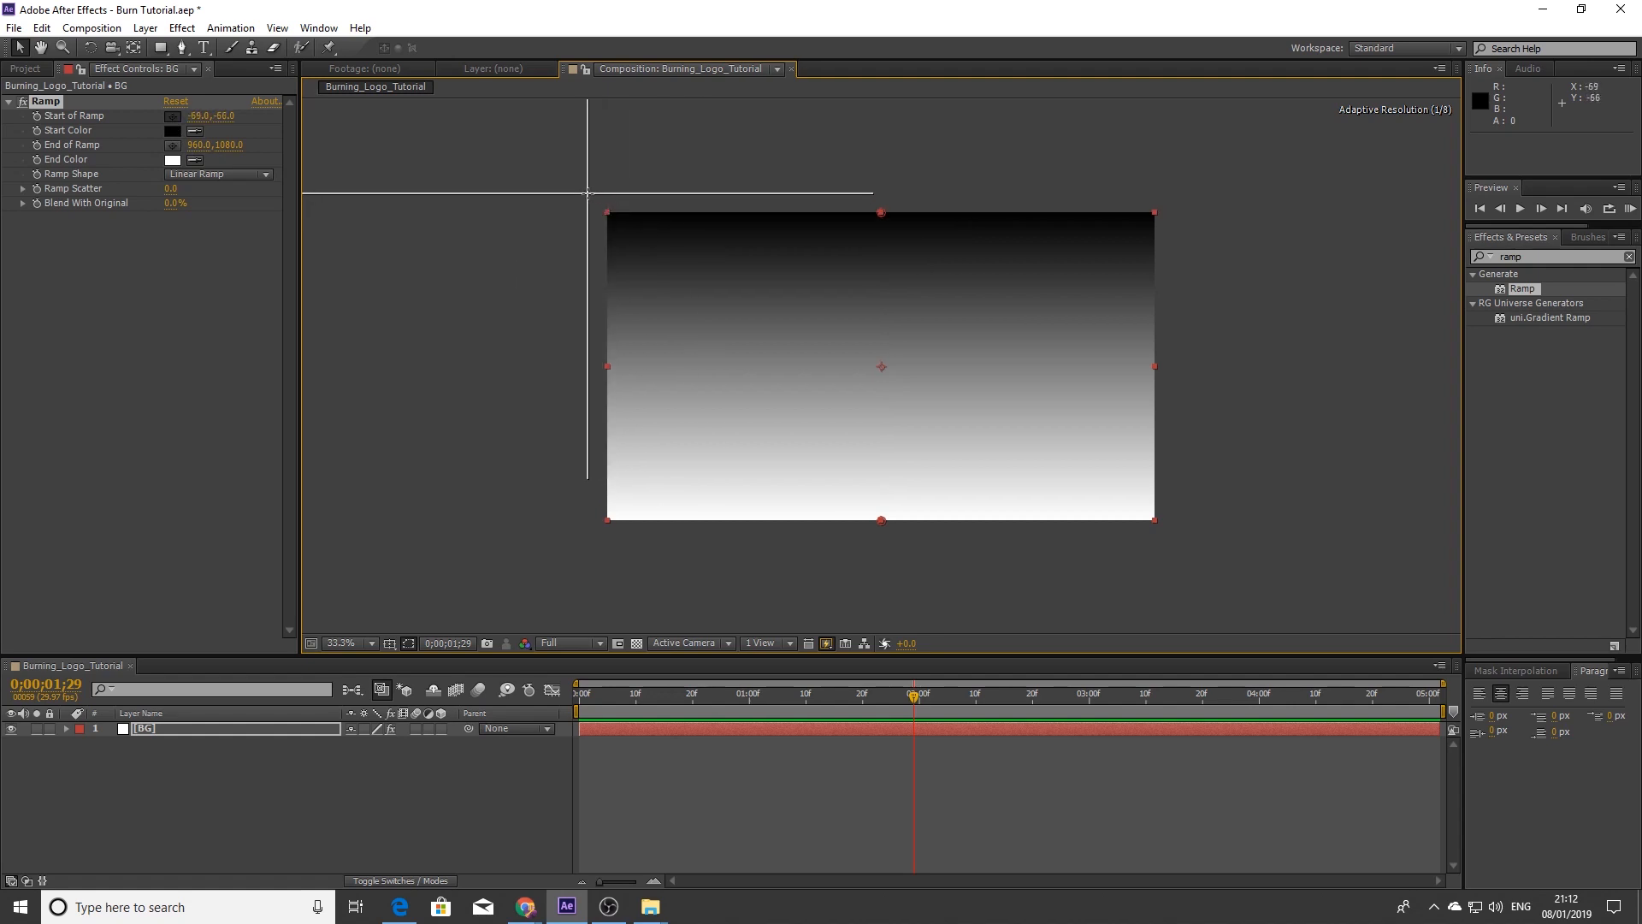
{"action": "left_click", "coordinate": [585, 192]}
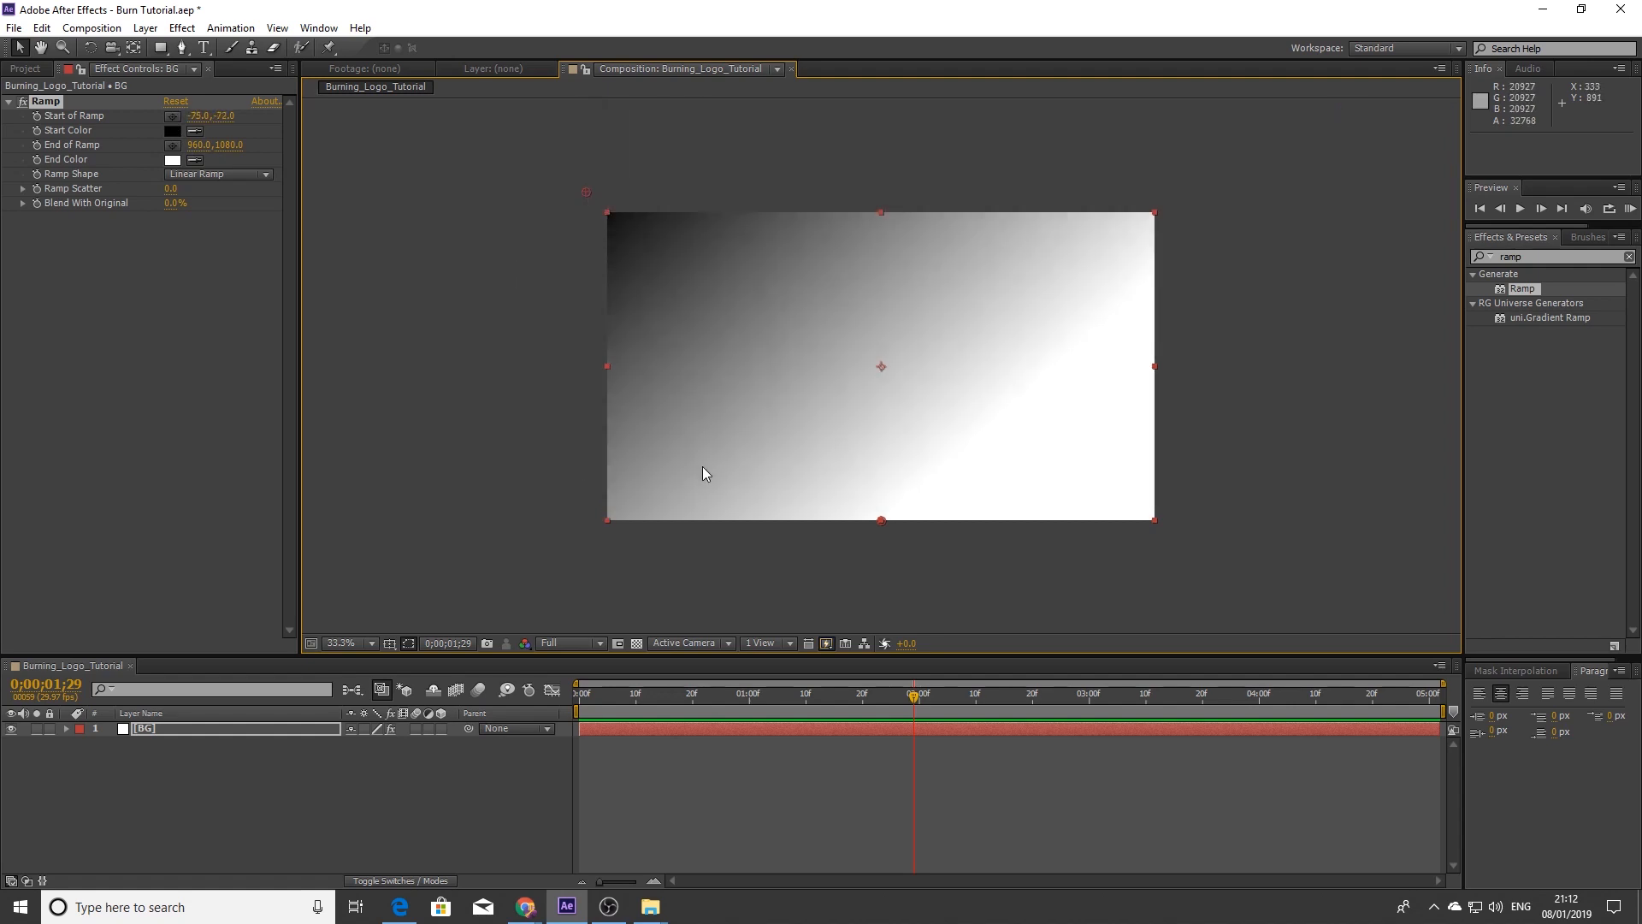
{"action": "left_click", "coordinate": [173, 152]}
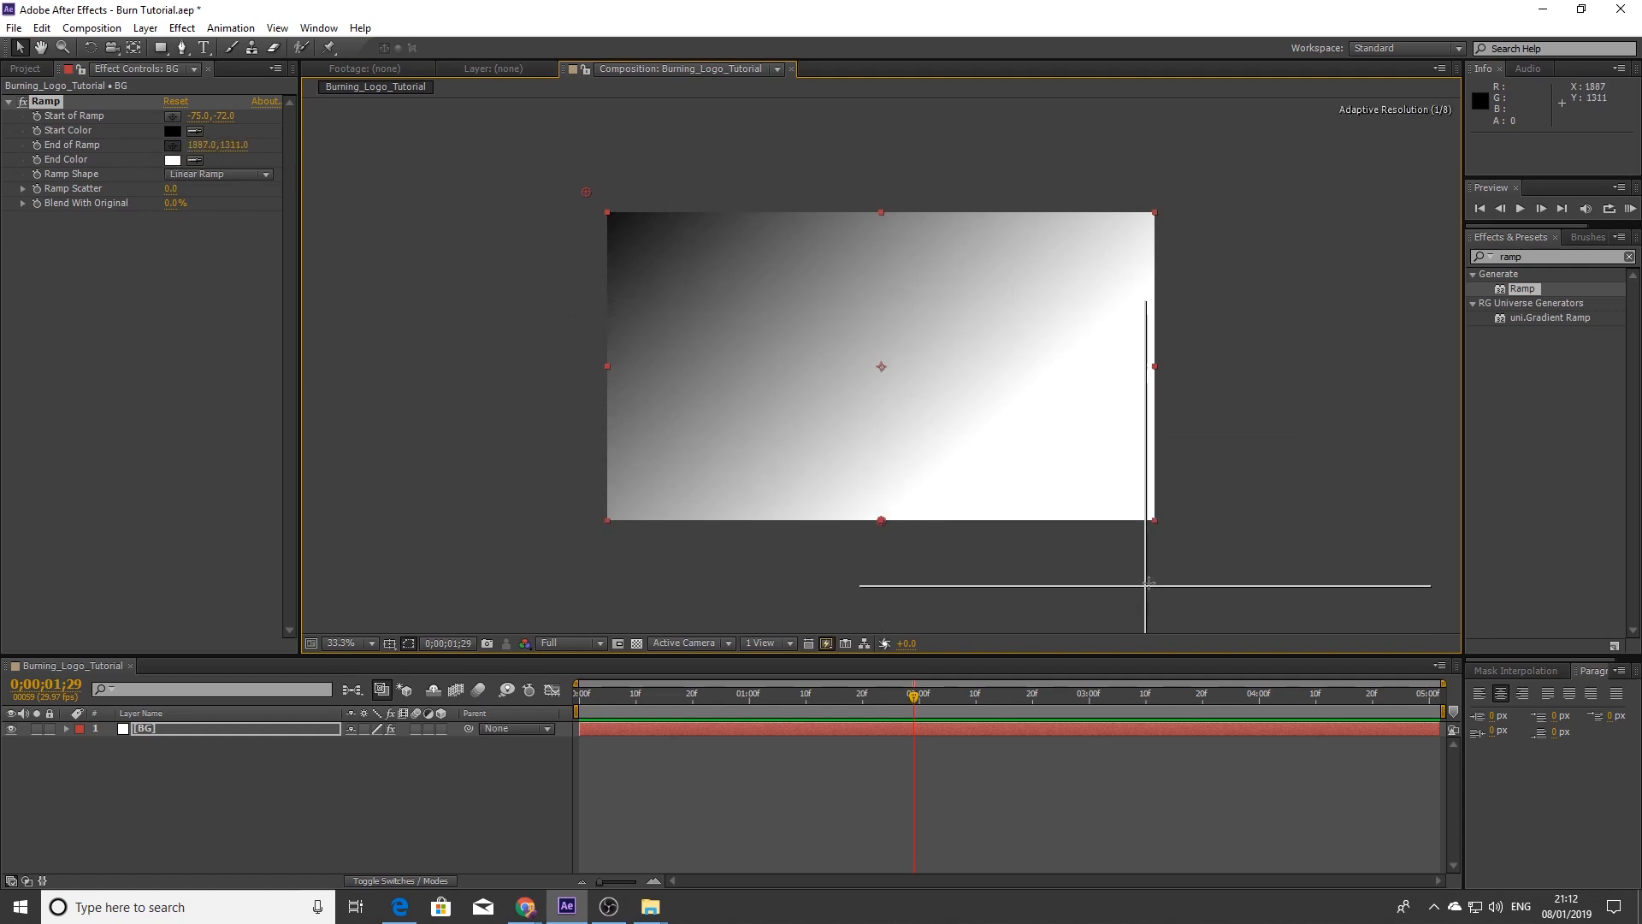
{"action": "left_click", "coordinate": [1173, 538]}
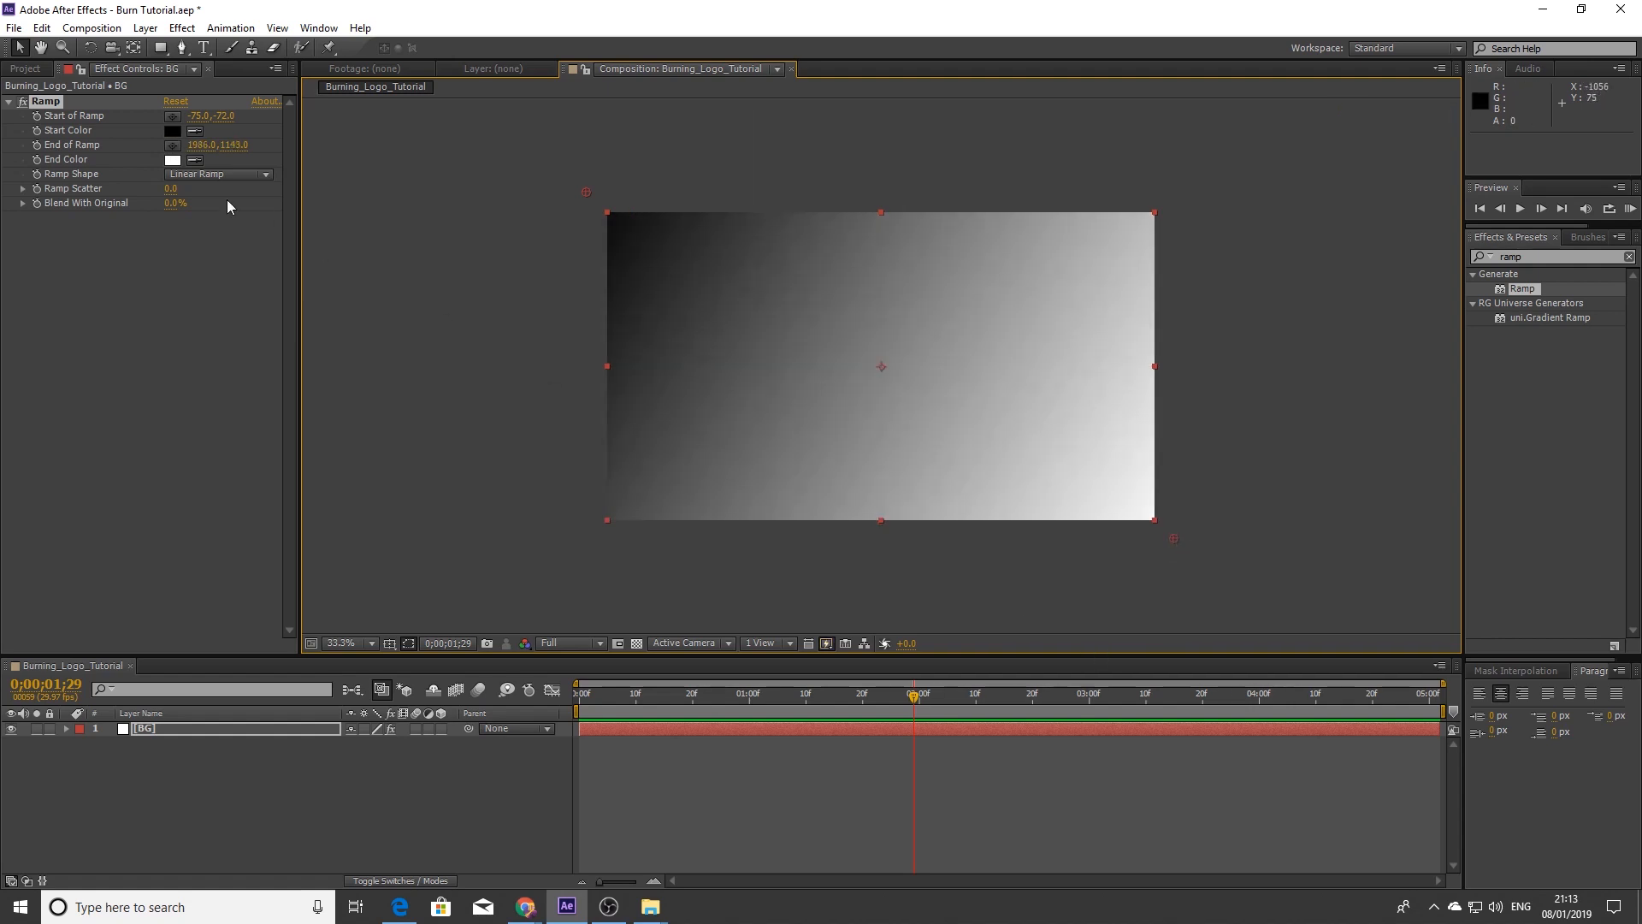
Set the ramp's end color to hex 1D2E33
{"action": "left_click", "coordinate": [172, 160]}
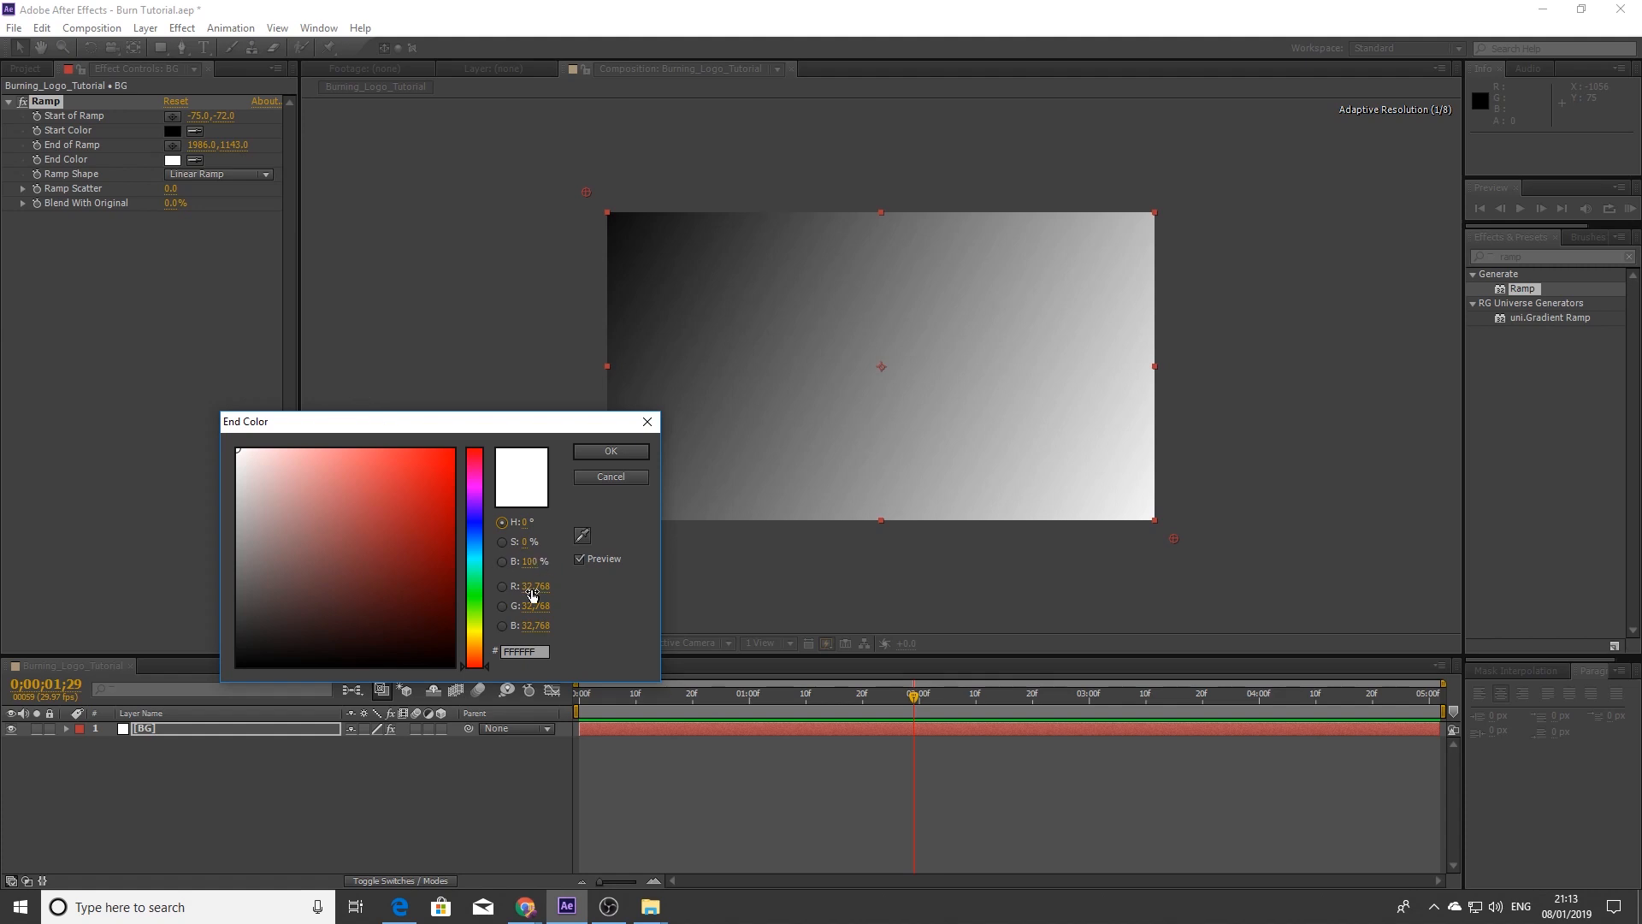
{"action": "left_click", "coordinate": [526, 651]}
{"action": "type", "text": "1D"}
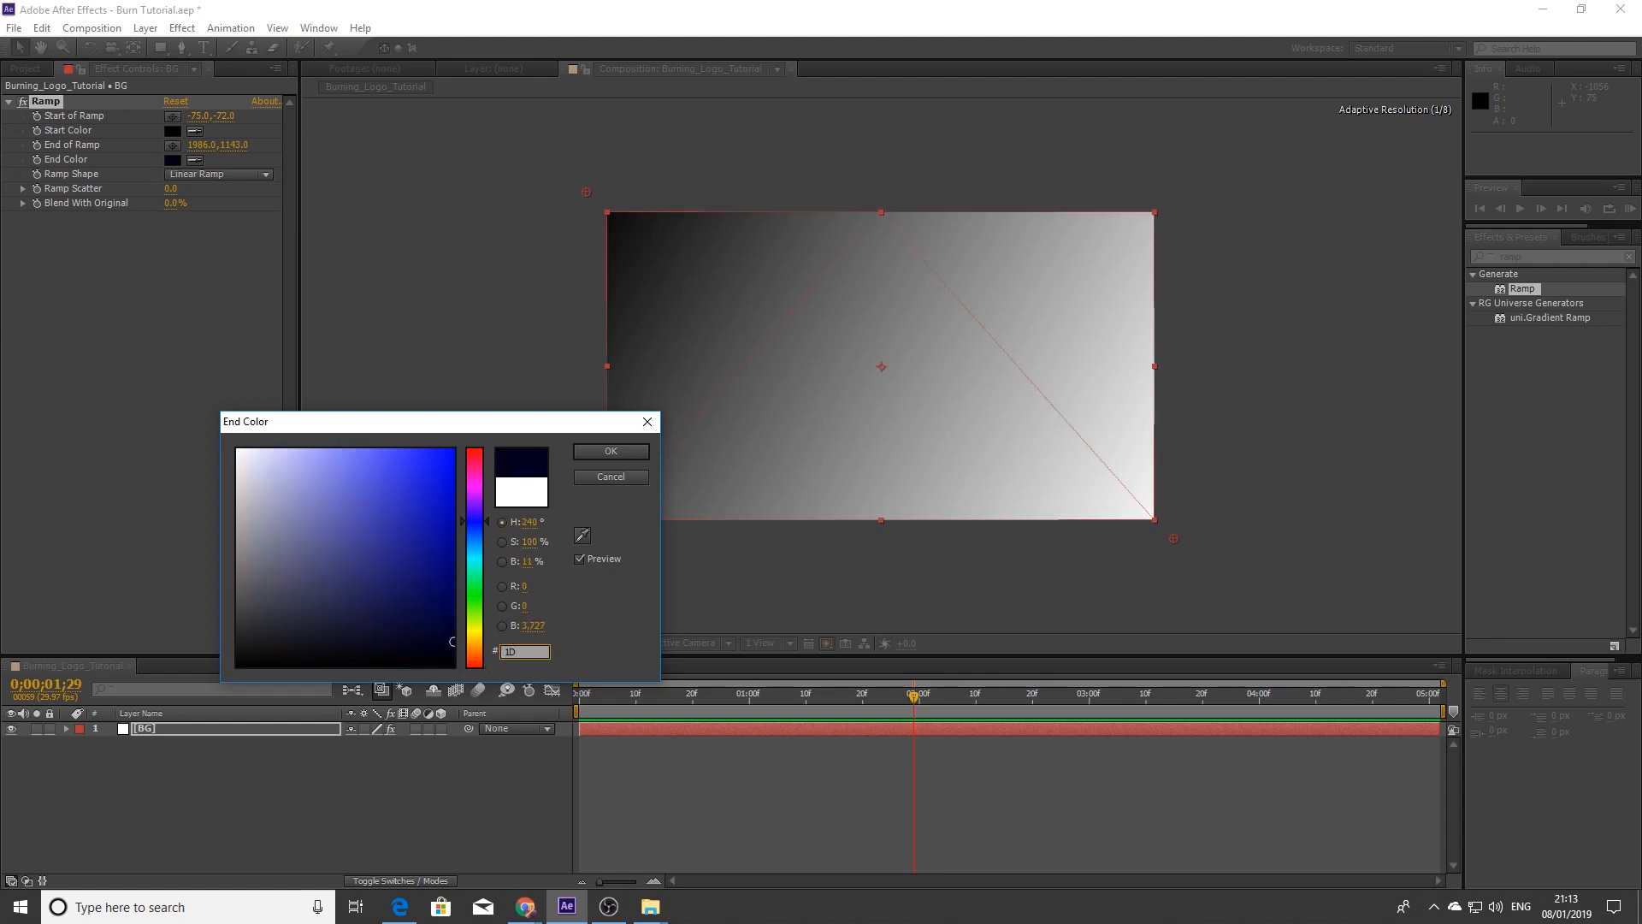
{"action": "type", "text": "2E33"}
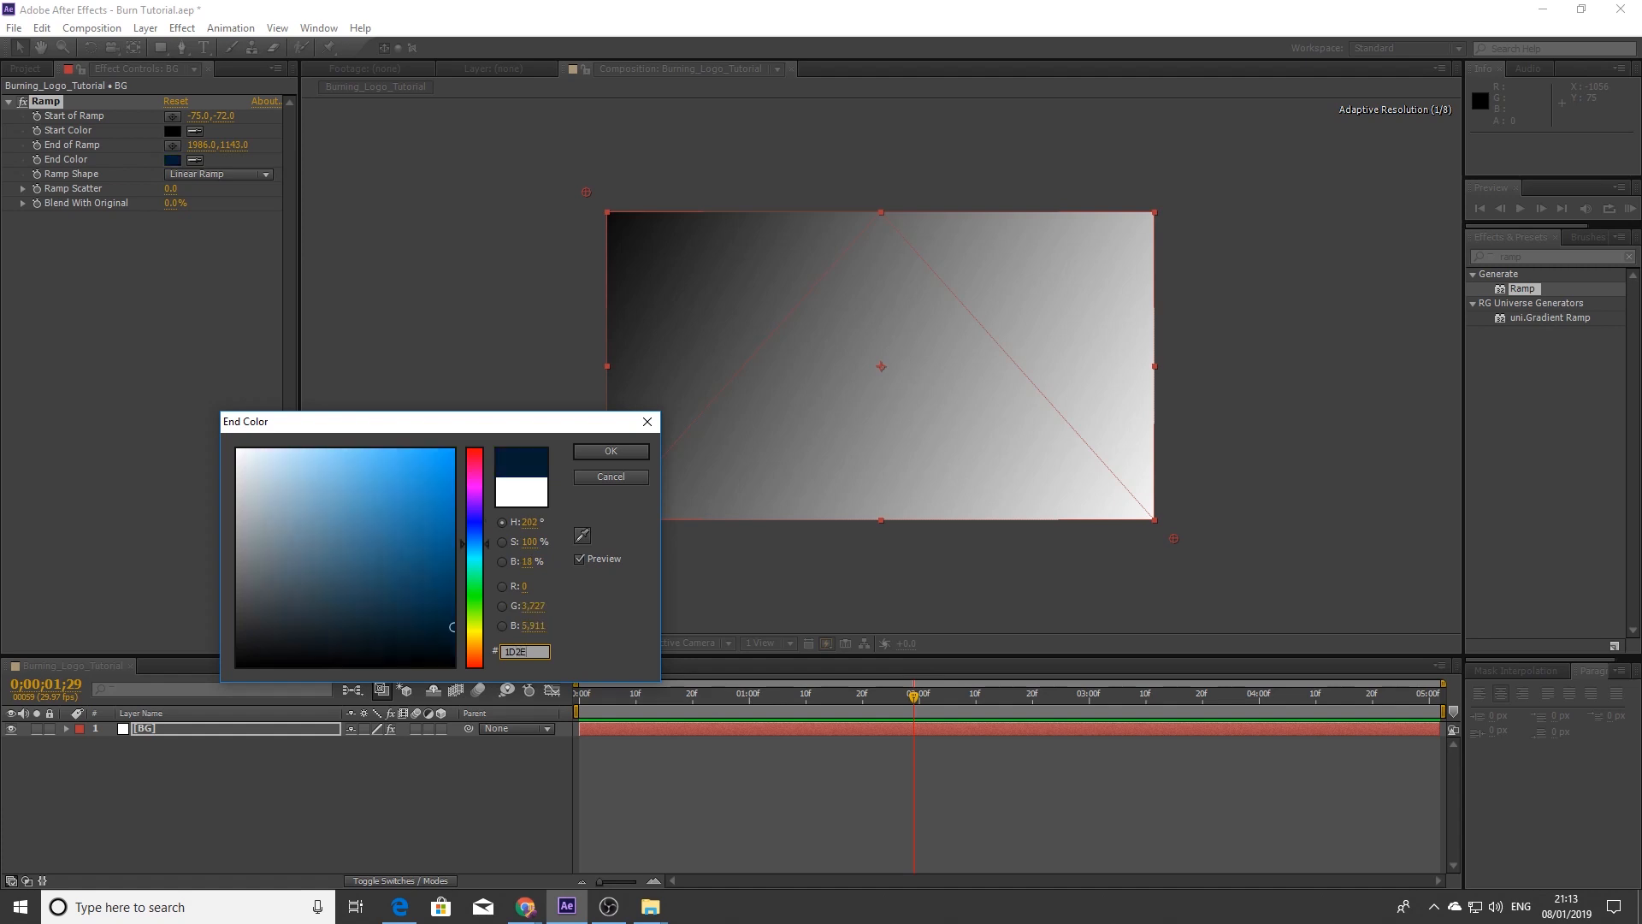
{"action": "left_click", "coordinate": [597, 451]}
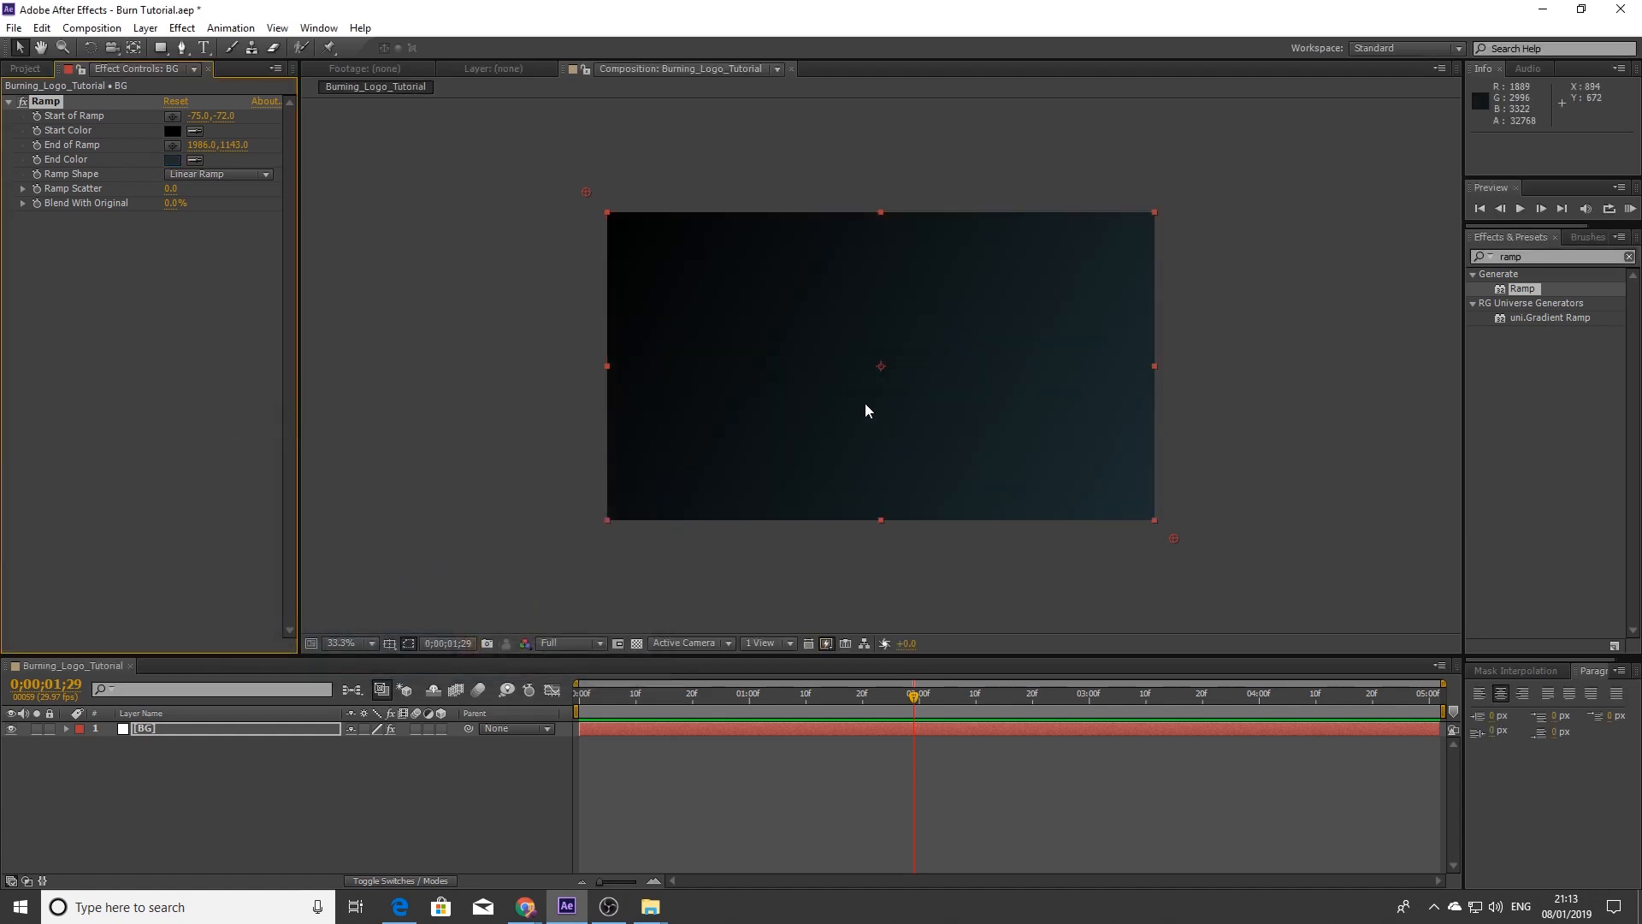
Add Fractal Noise after Ramp on the BG layer and set its contrast to 10
{"action": "left_click", "coordinate": [1543, 256]}
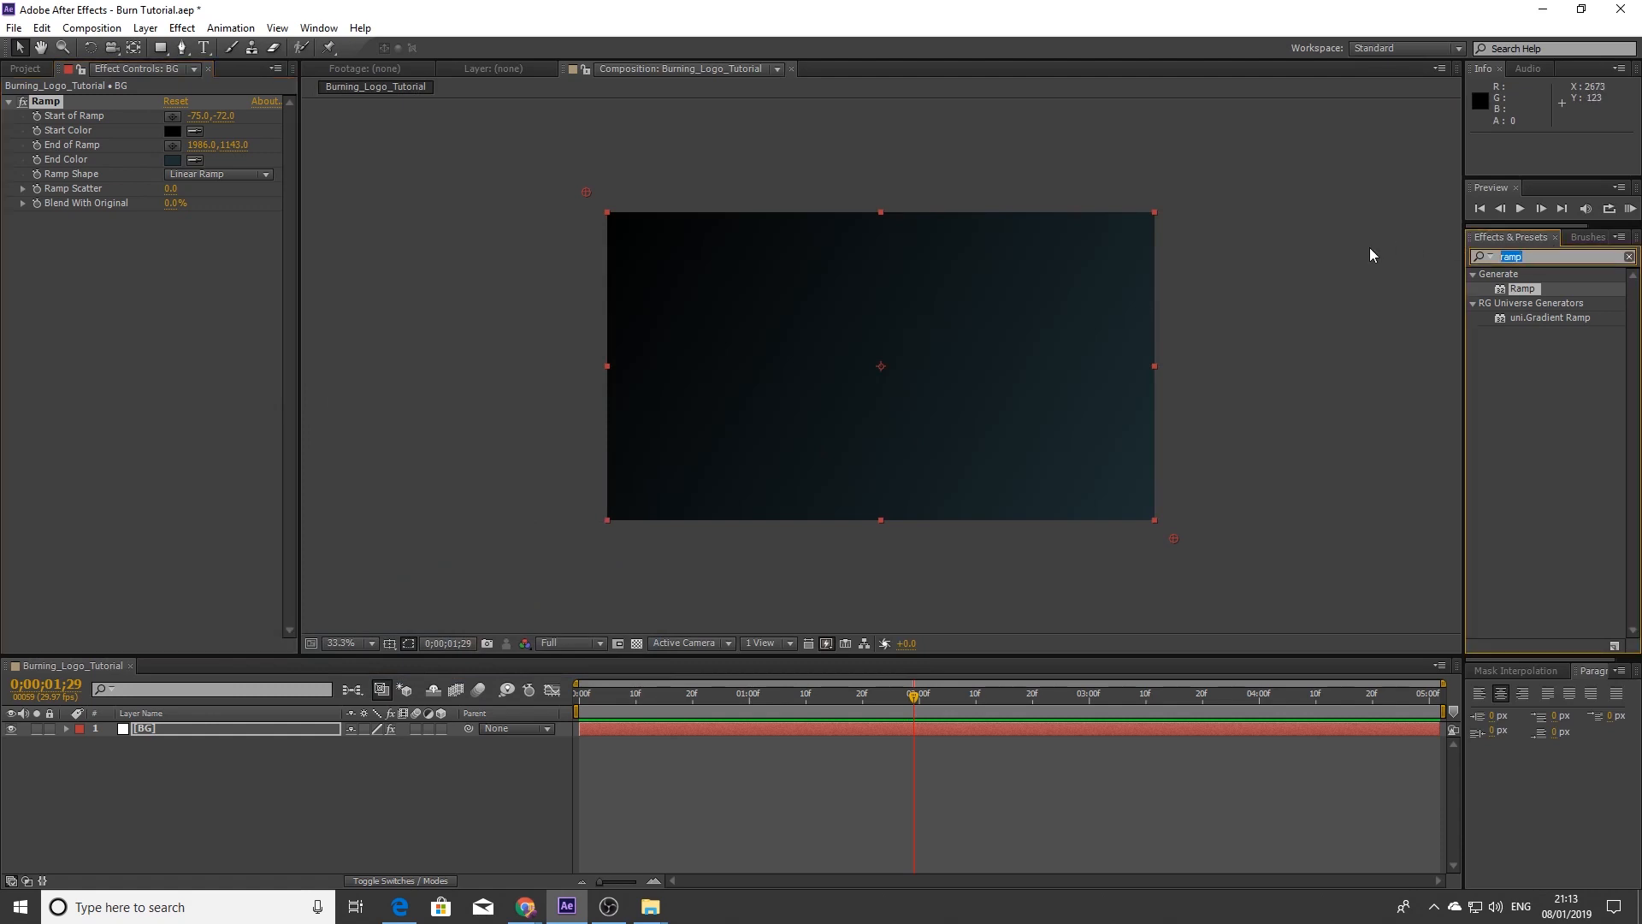
{"action": "type", "text": "fractal"}
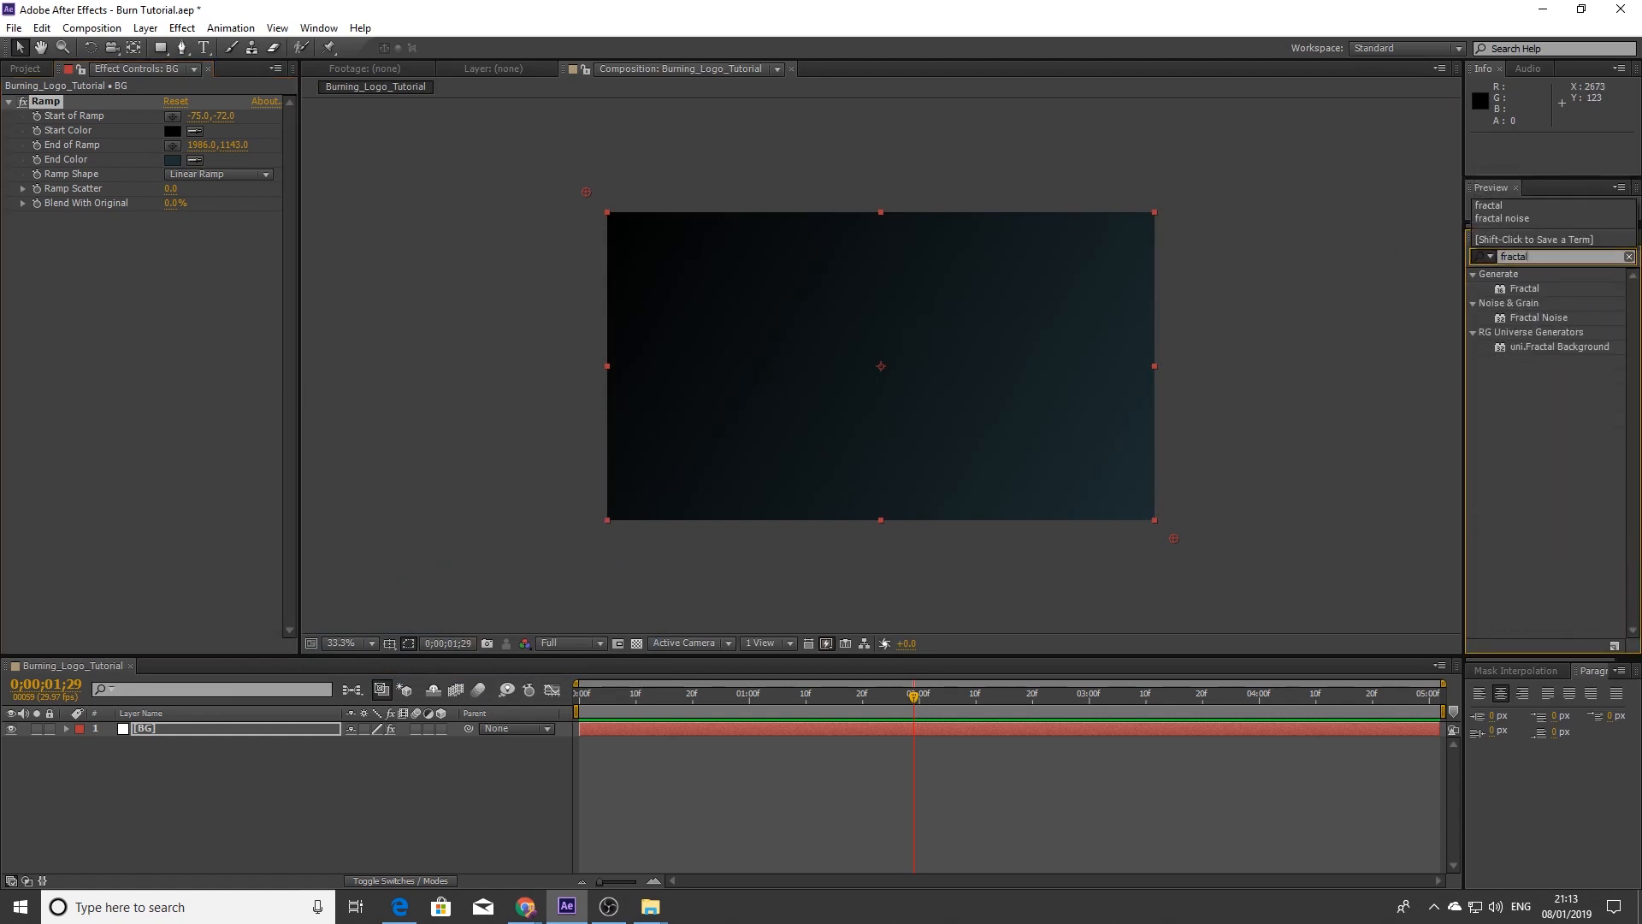
{"action": "left_click_drag", "start_coordinate": [1564, 322], "coordinate": [131, 229]}
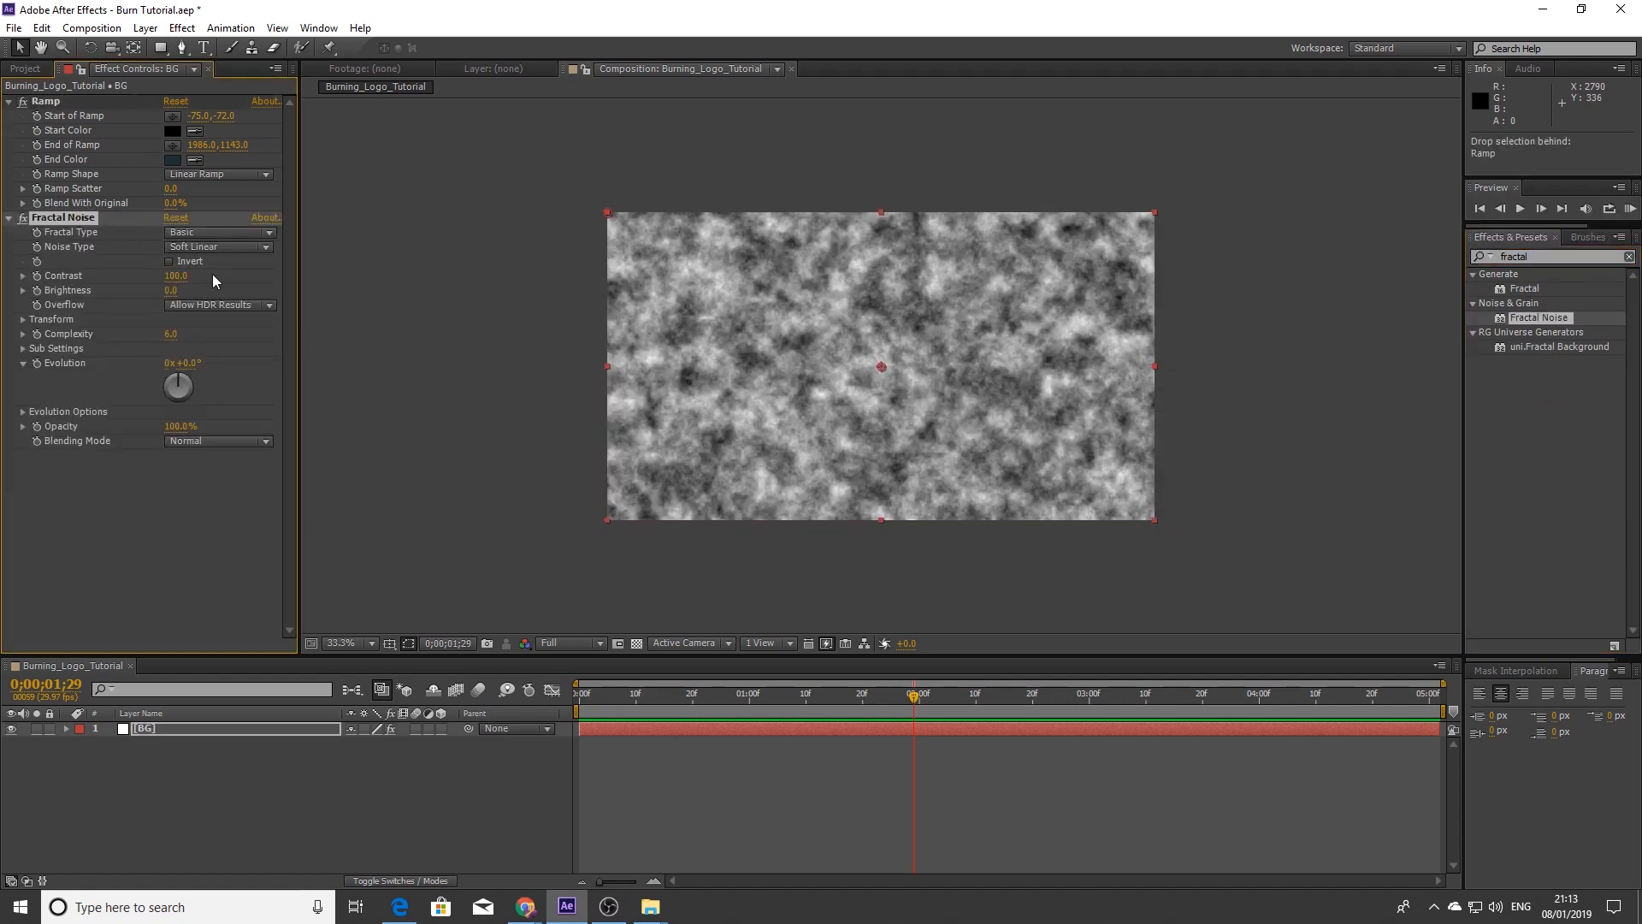
{"action": "left_click", "coordinate": [176, 276]}
{"action": "type", "text": "10"}
{"action": "key", "text": "Return"}
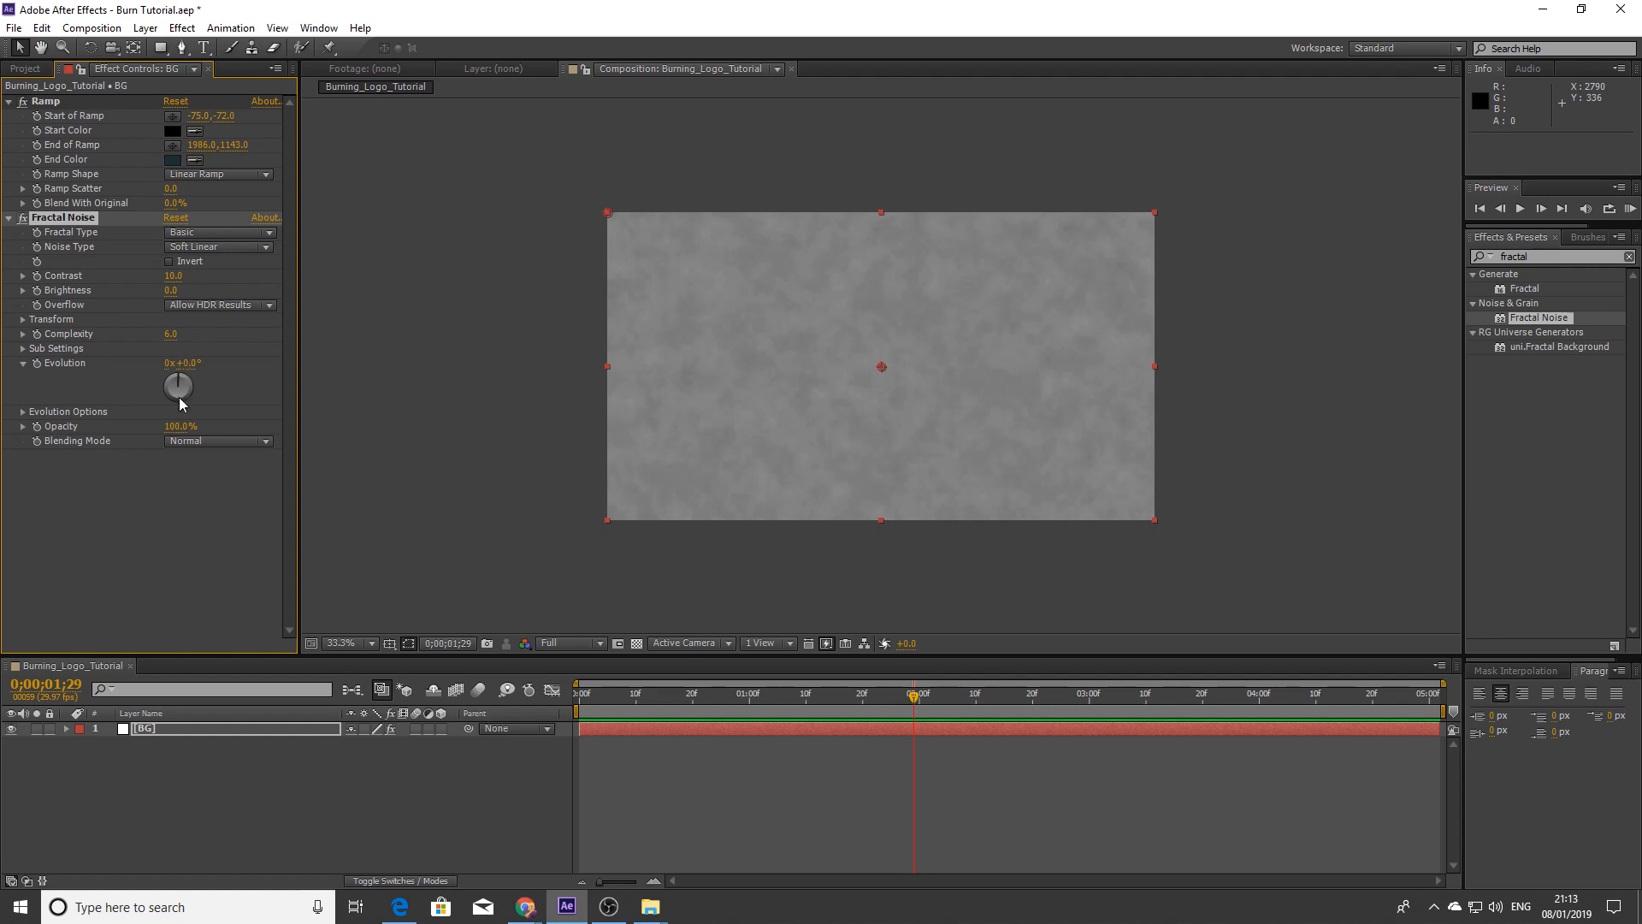
Set the Fractal Noise scale to 300 and its blending mode to Soft Light
{"action": "left_click", "coordinate": [23, 320]}
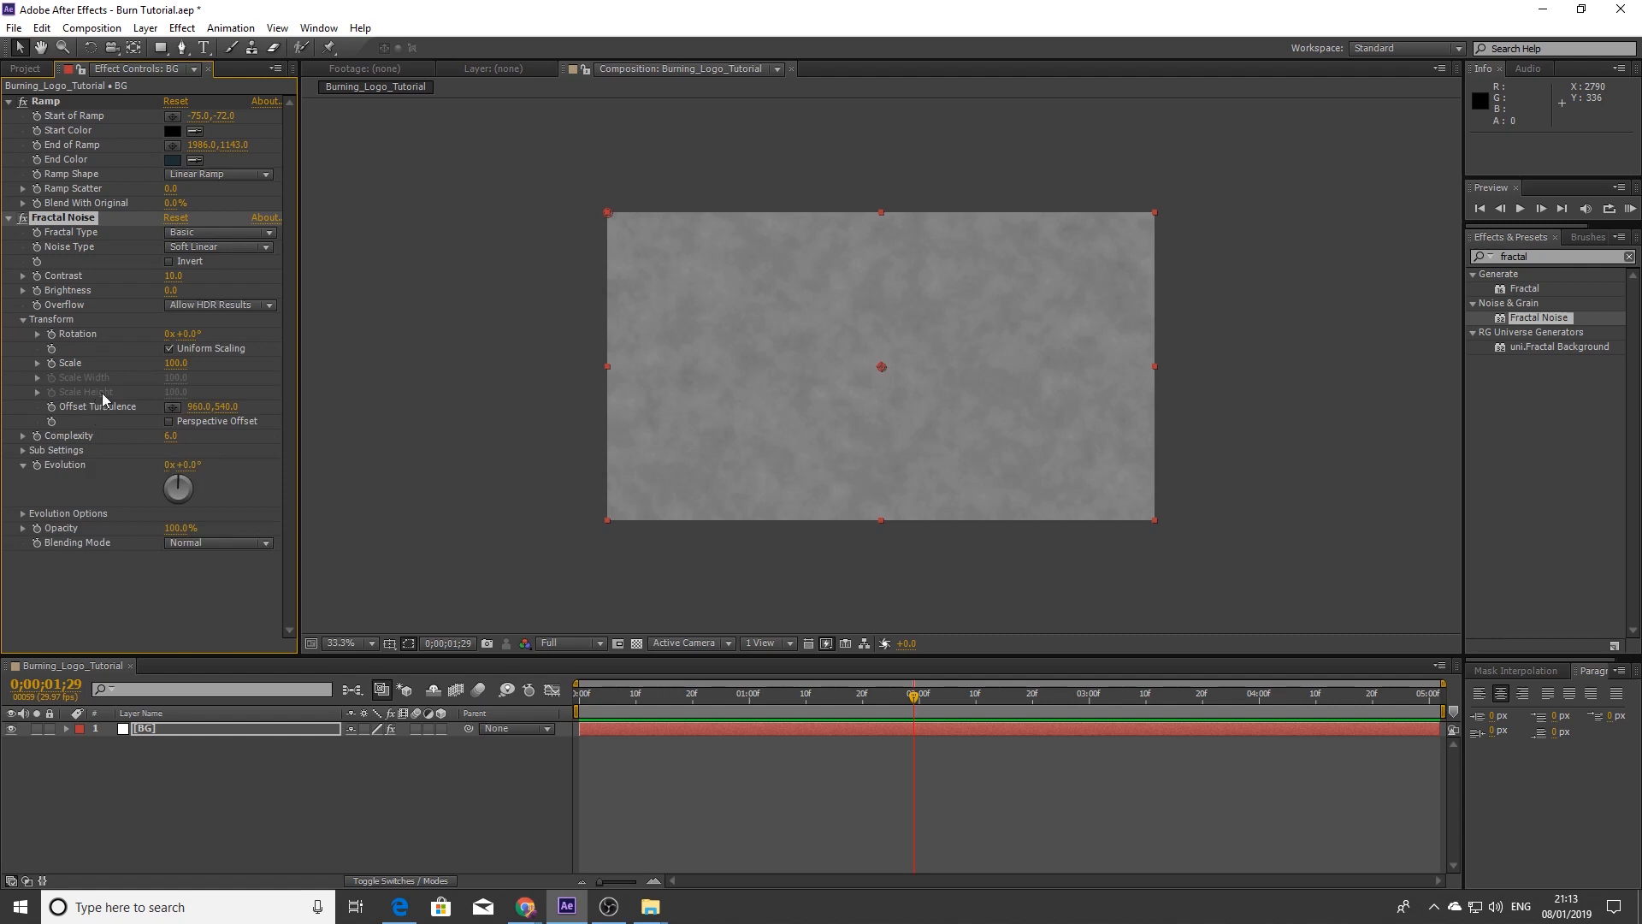
{"action": "left_click", "coordinate": [169, 365]}
{"action": "type", "text": "300"}
{"action": "left_click", "coordinate": [166, 387]}
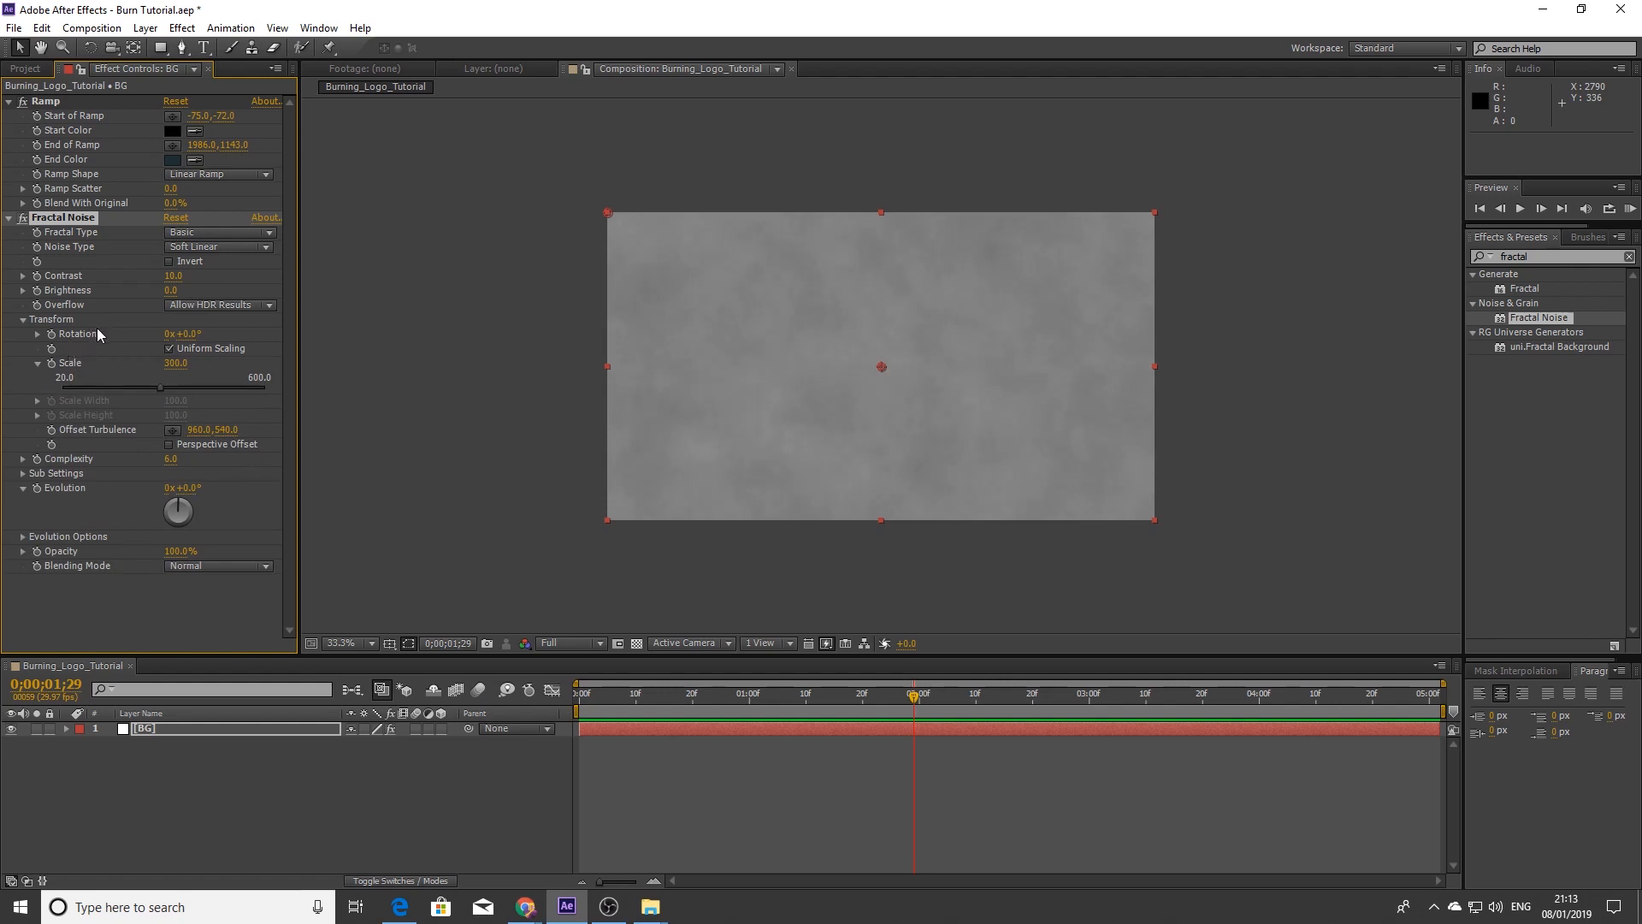
{"action": "left_click", "coordinate": [222, 568]}
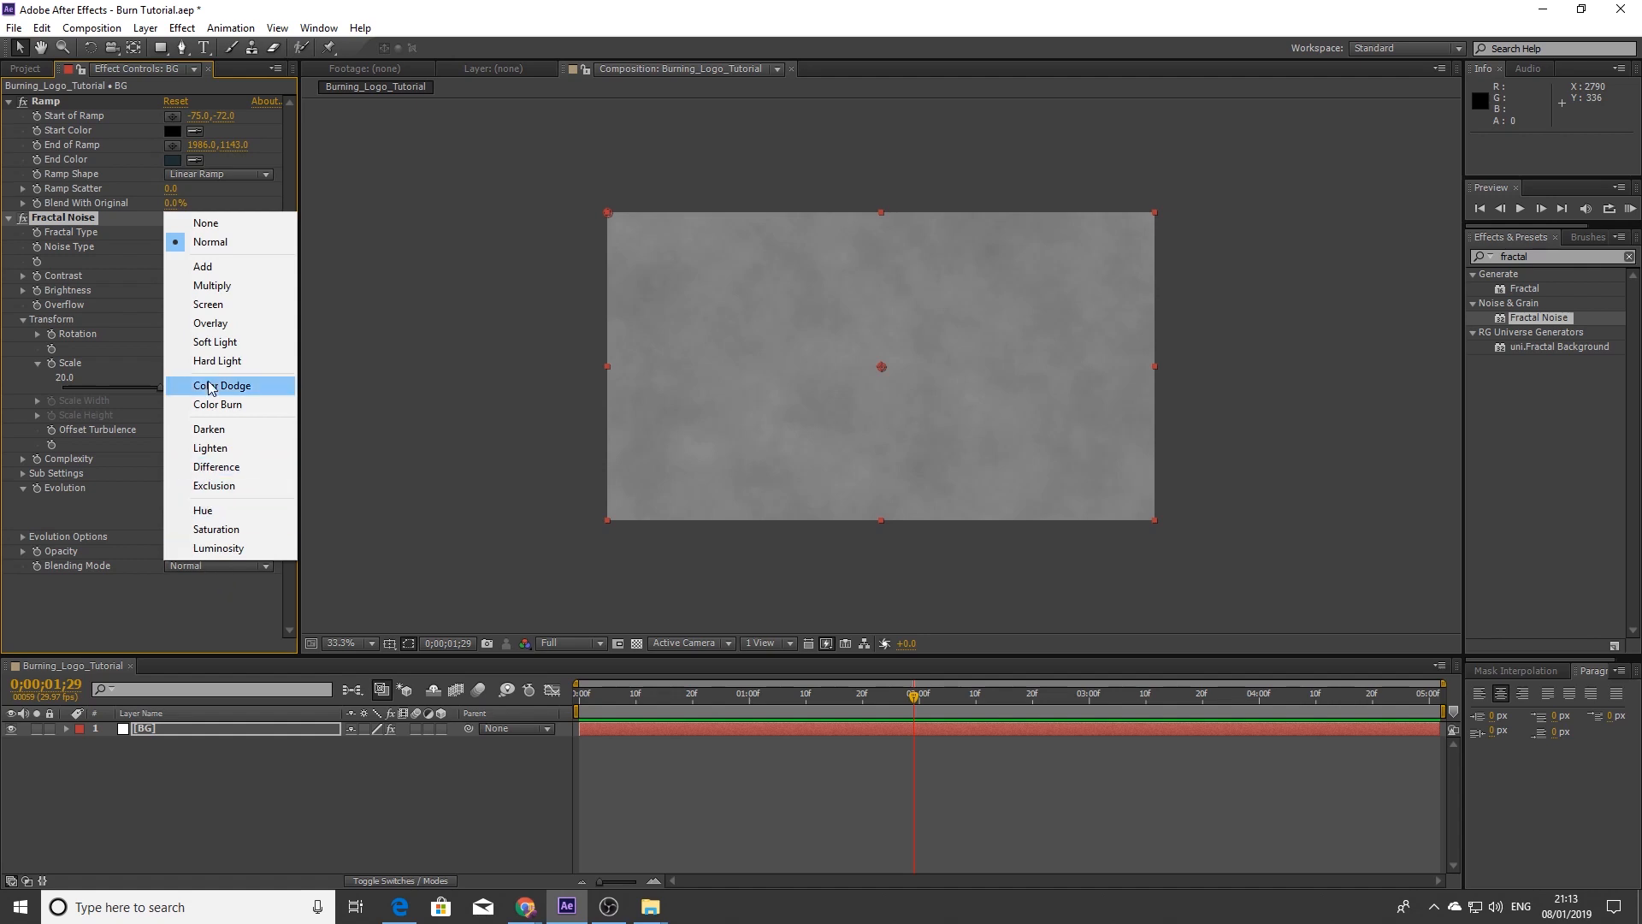
{"action": "left_click", "coordinate": [202, 342]}
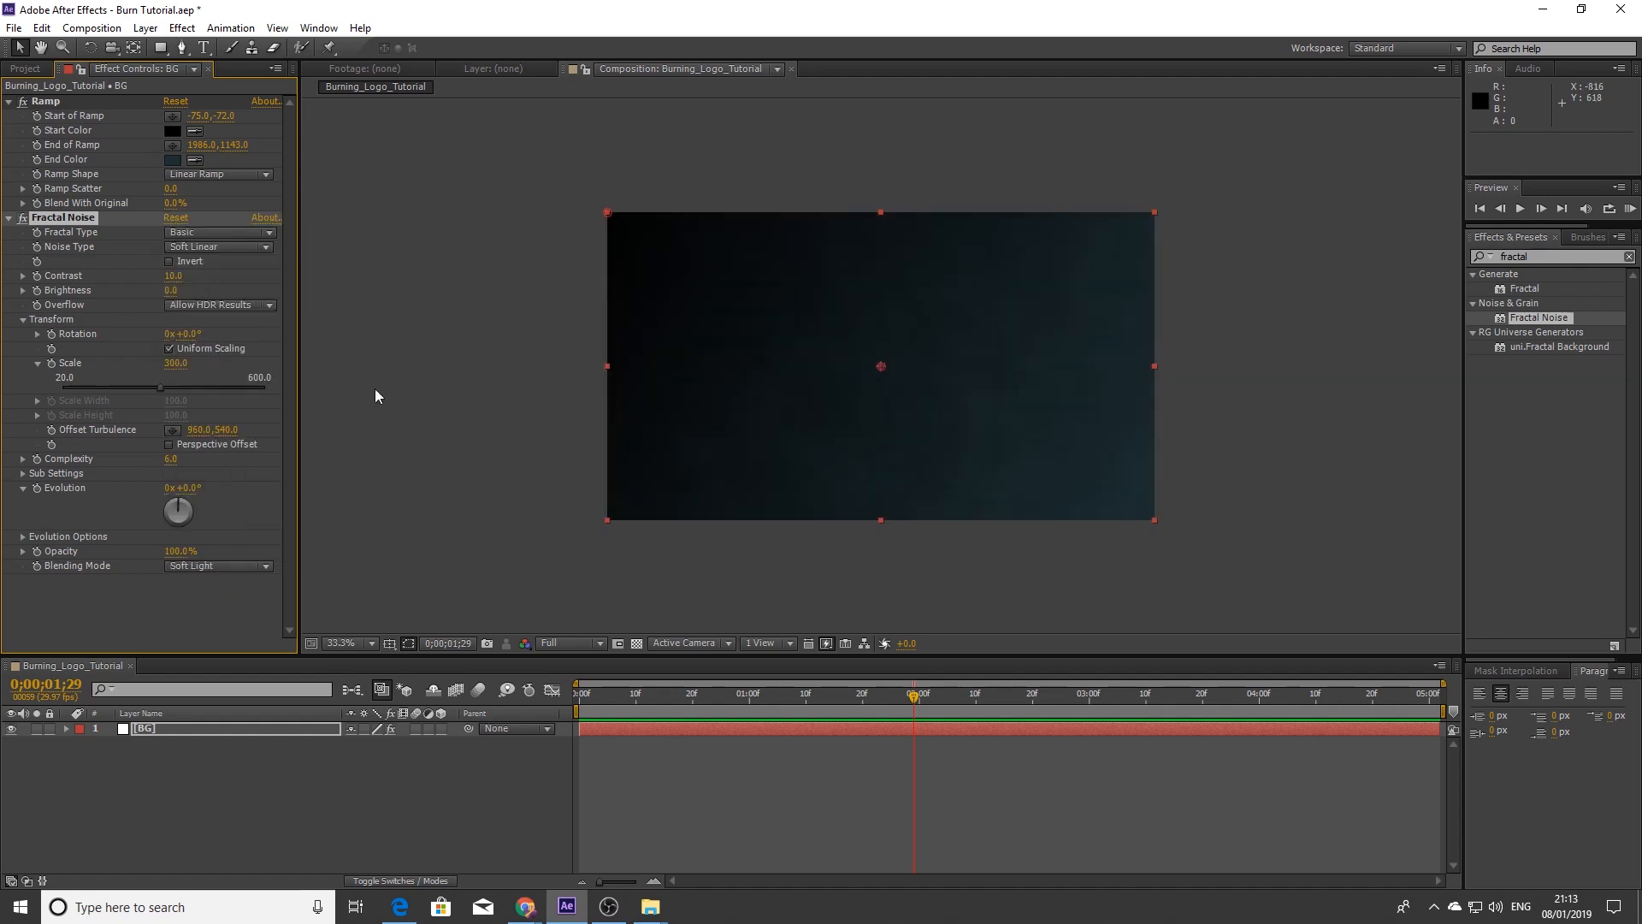
Find the Fast Blur effect and apply it to the BG layer
{"action": "left_click", "coordinate": [369, 643]}
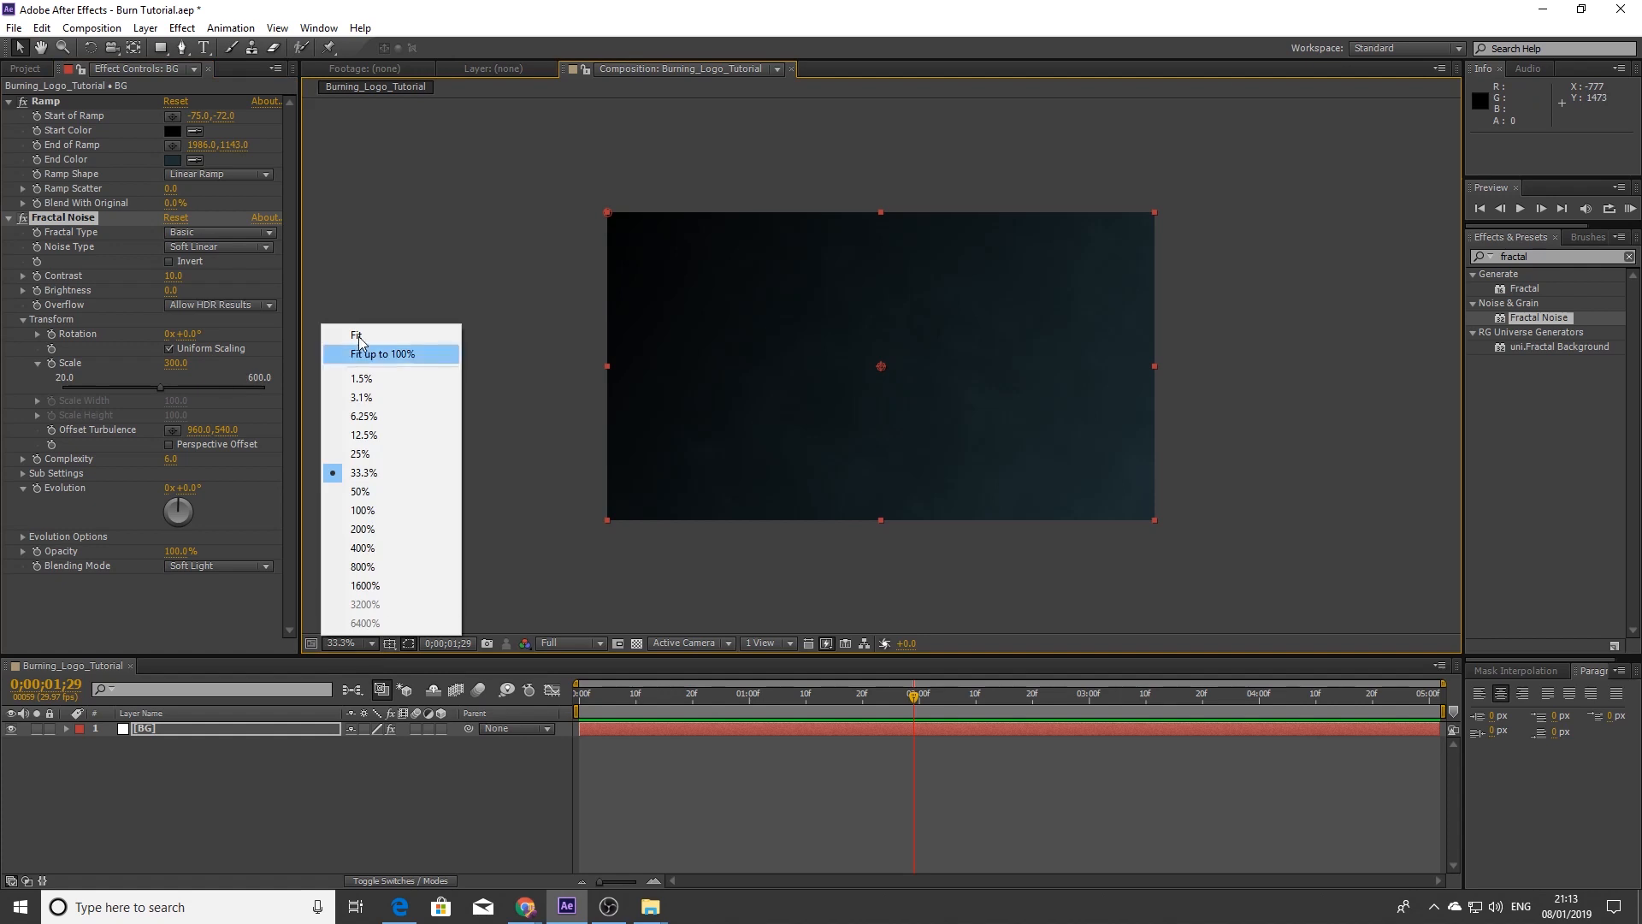
{"action": "left_click", "coordinate": [376, 335]}
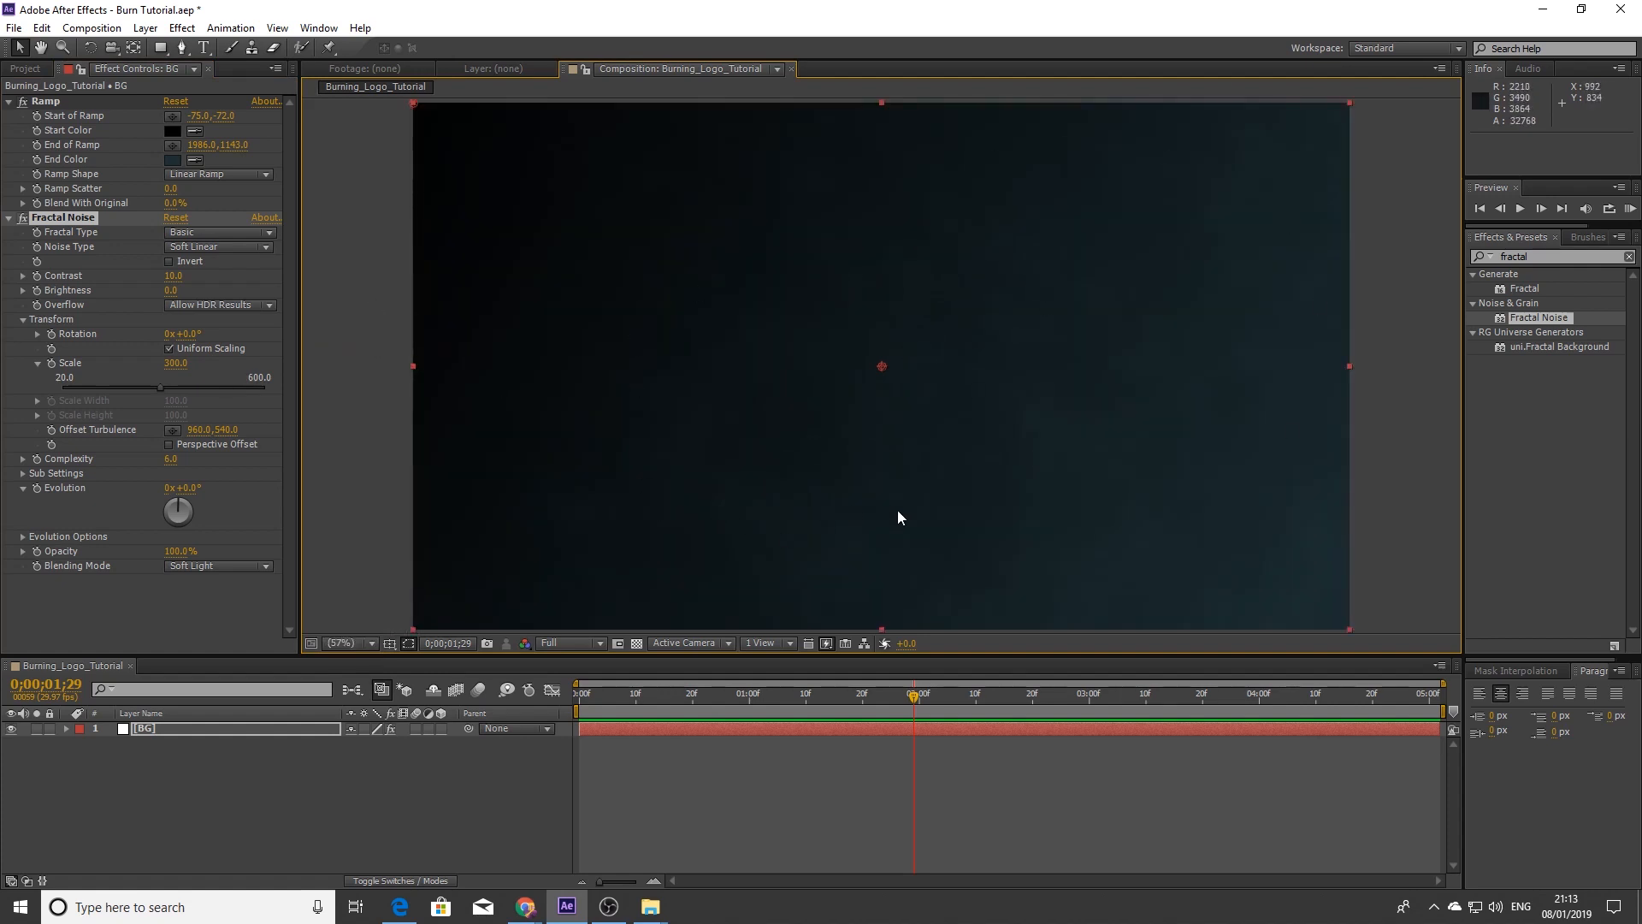
{"action": "left_click", "coordinate": [1546, 258]}
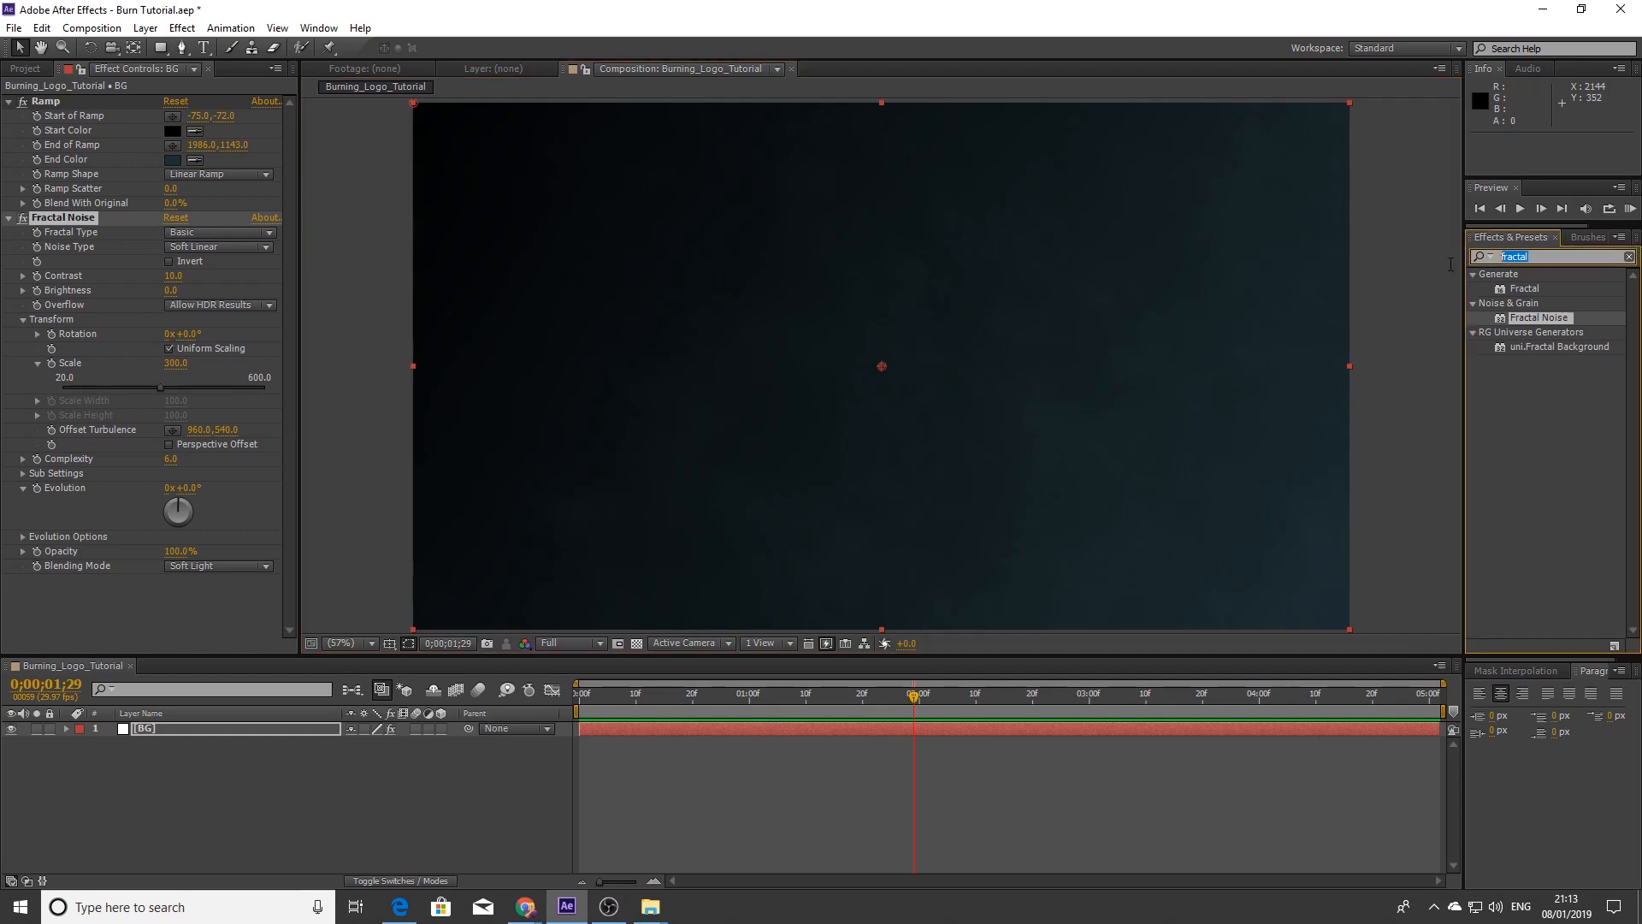
{"action": "type", "text": "fast"}
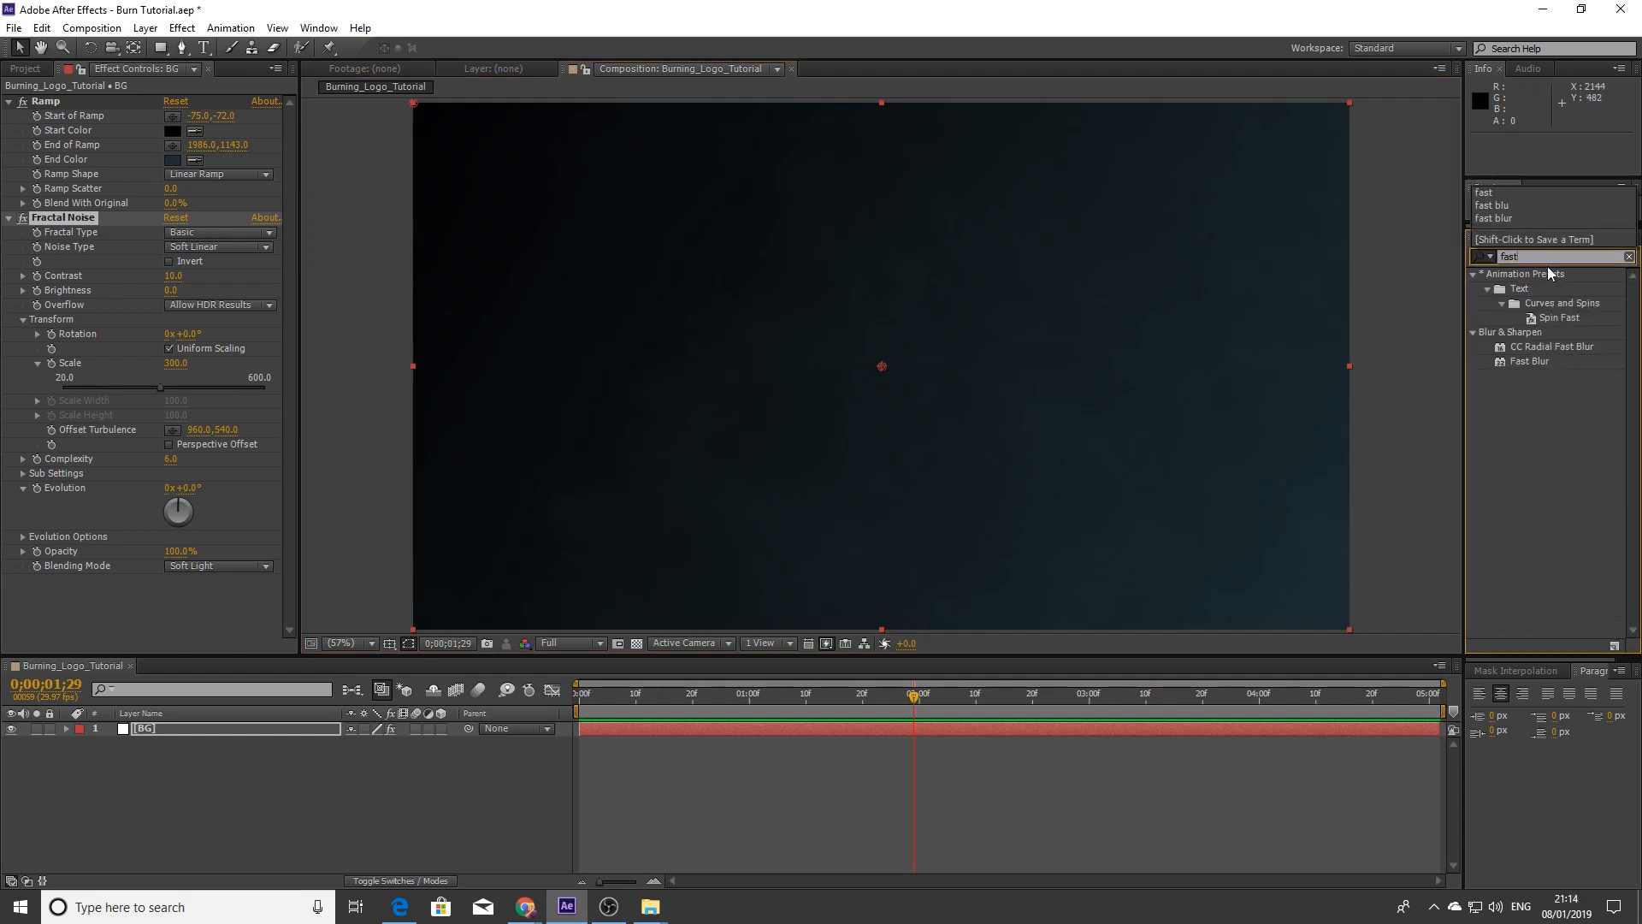
{"action": "left_click", "coordinate": [1542, 425]}
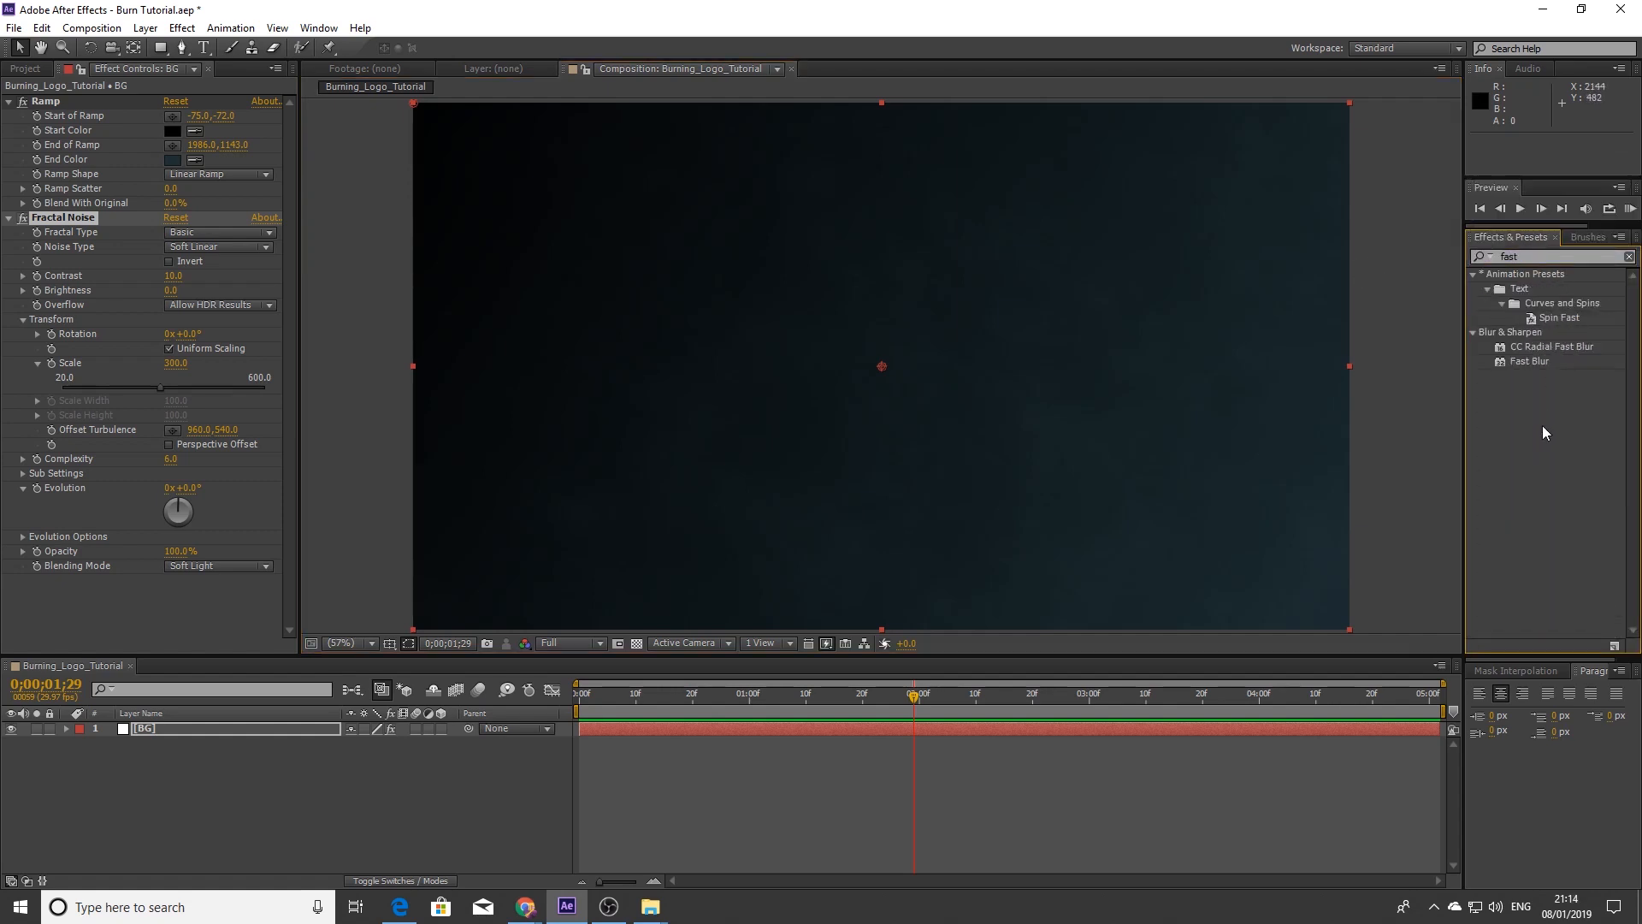
{"action": "left_click", "coordinate": [1529, 362]}
{"action": "left_click", "coordinate": [921, 725]}
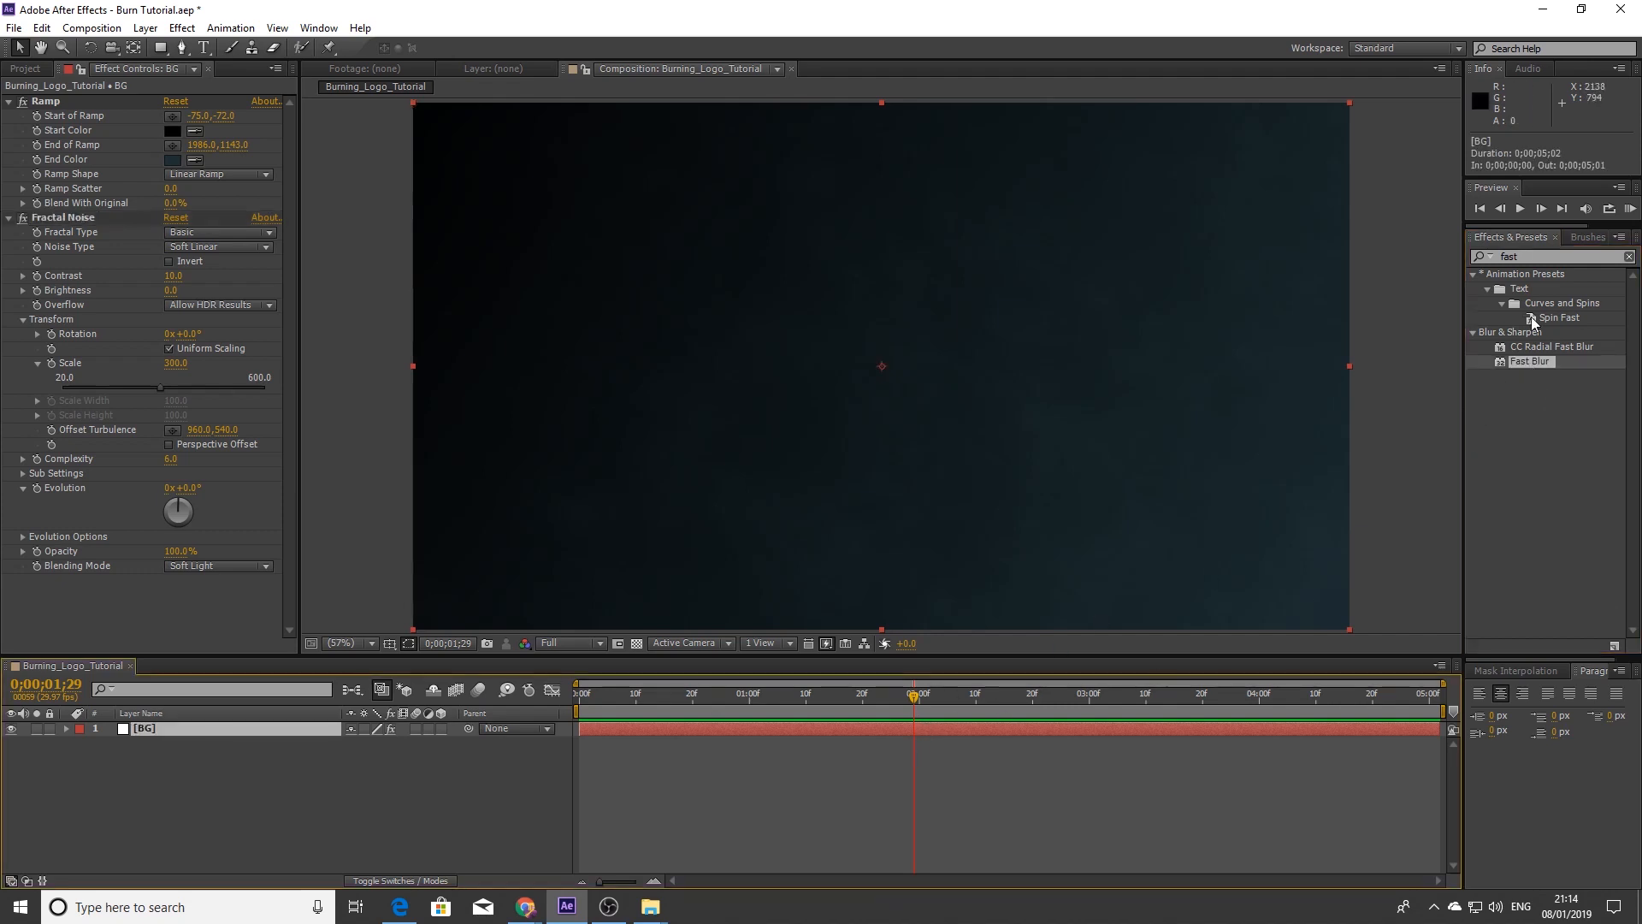
{"action": "double_click", "coordinate": [1519, 360]}
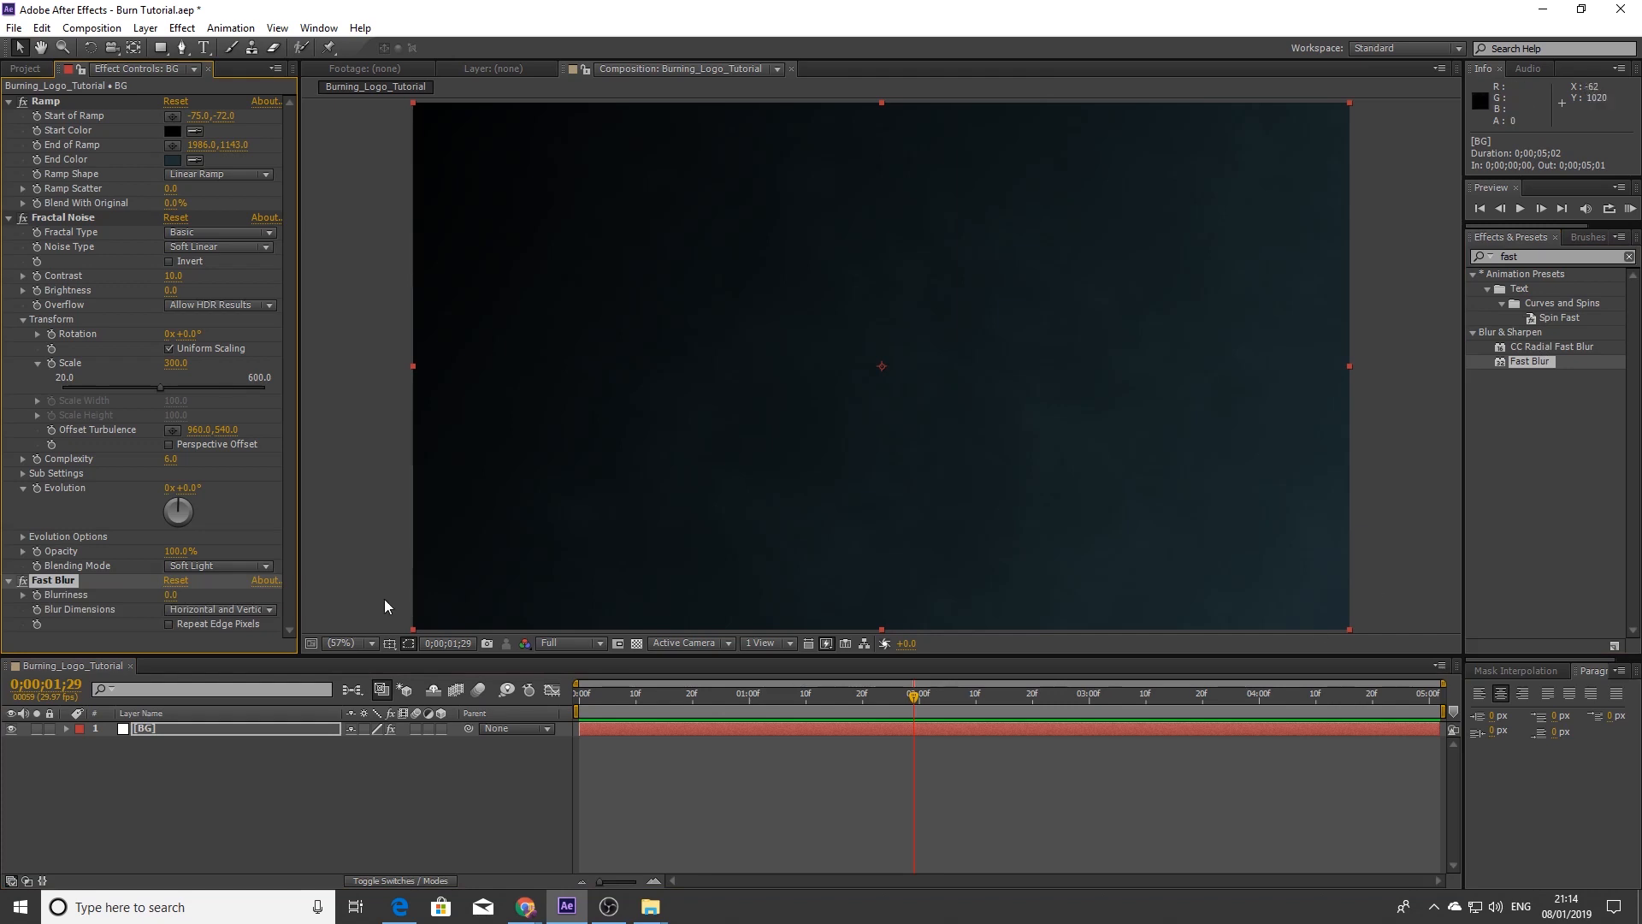
Enable Repeat Edge Pixels for Fast Blur and set its blurriness to 200
{"action": "left_click", "coordinate": [168, 623]}
{"action": "left_click", "coordinate": [171, 595]}
{"action": "type", "text": "20"}
{"action": "key", "text": "Return"}
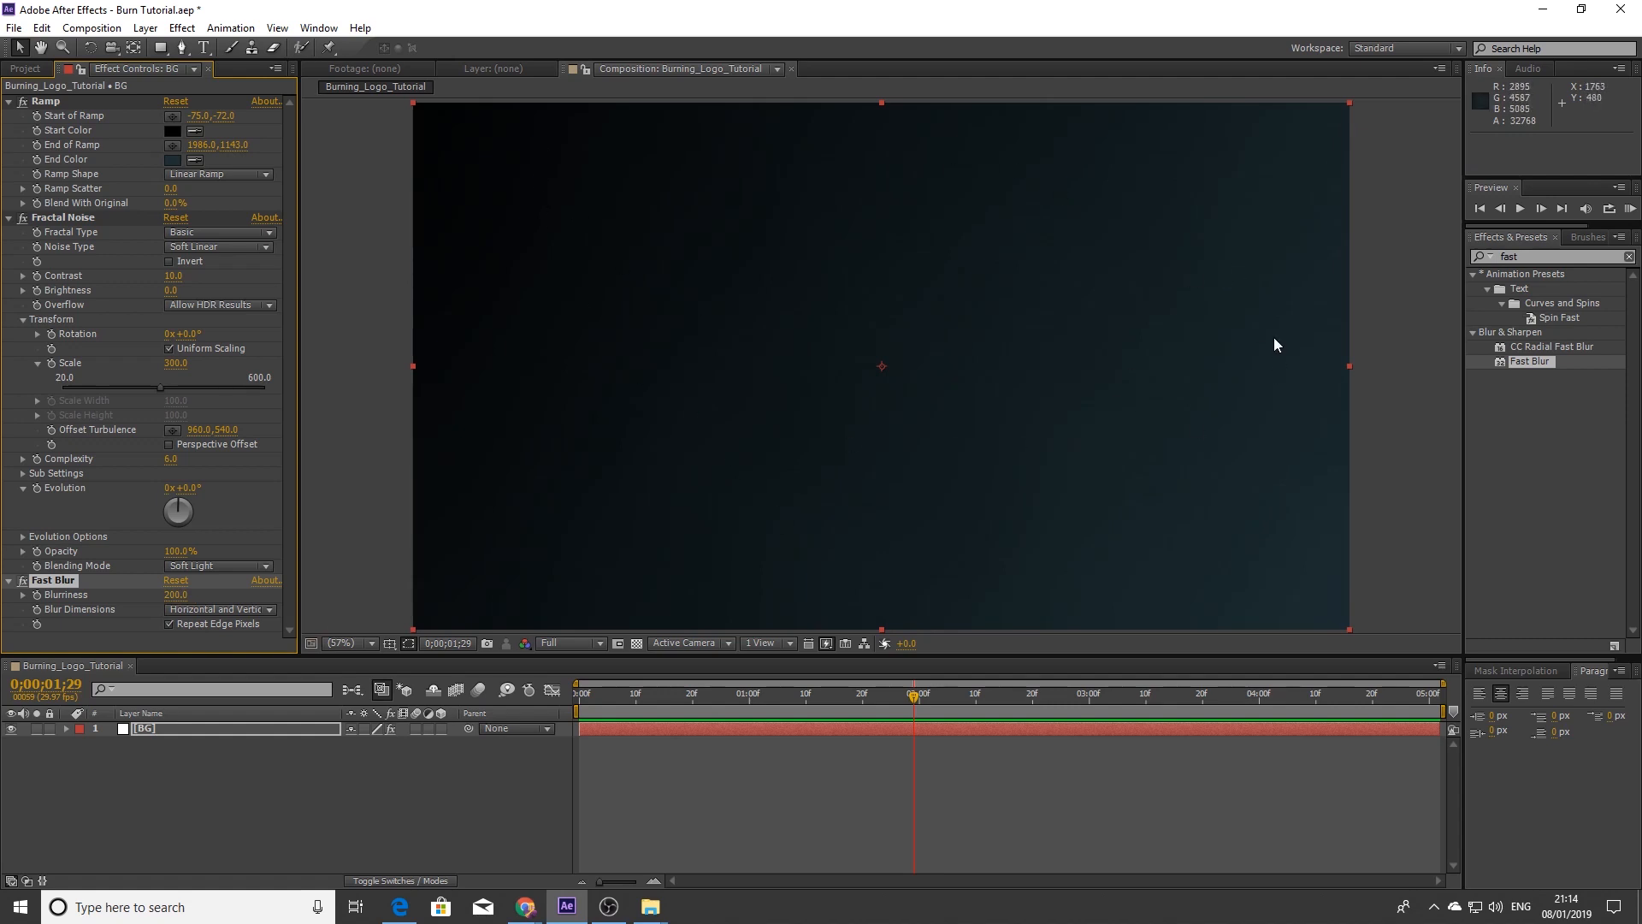
Fit the composition view and add the LOGO image to the composition above the BG layer
{"action": "left_click", "coordinate": [709, 790]}
{"action": "left_click", "coordinate": [350, 645]}
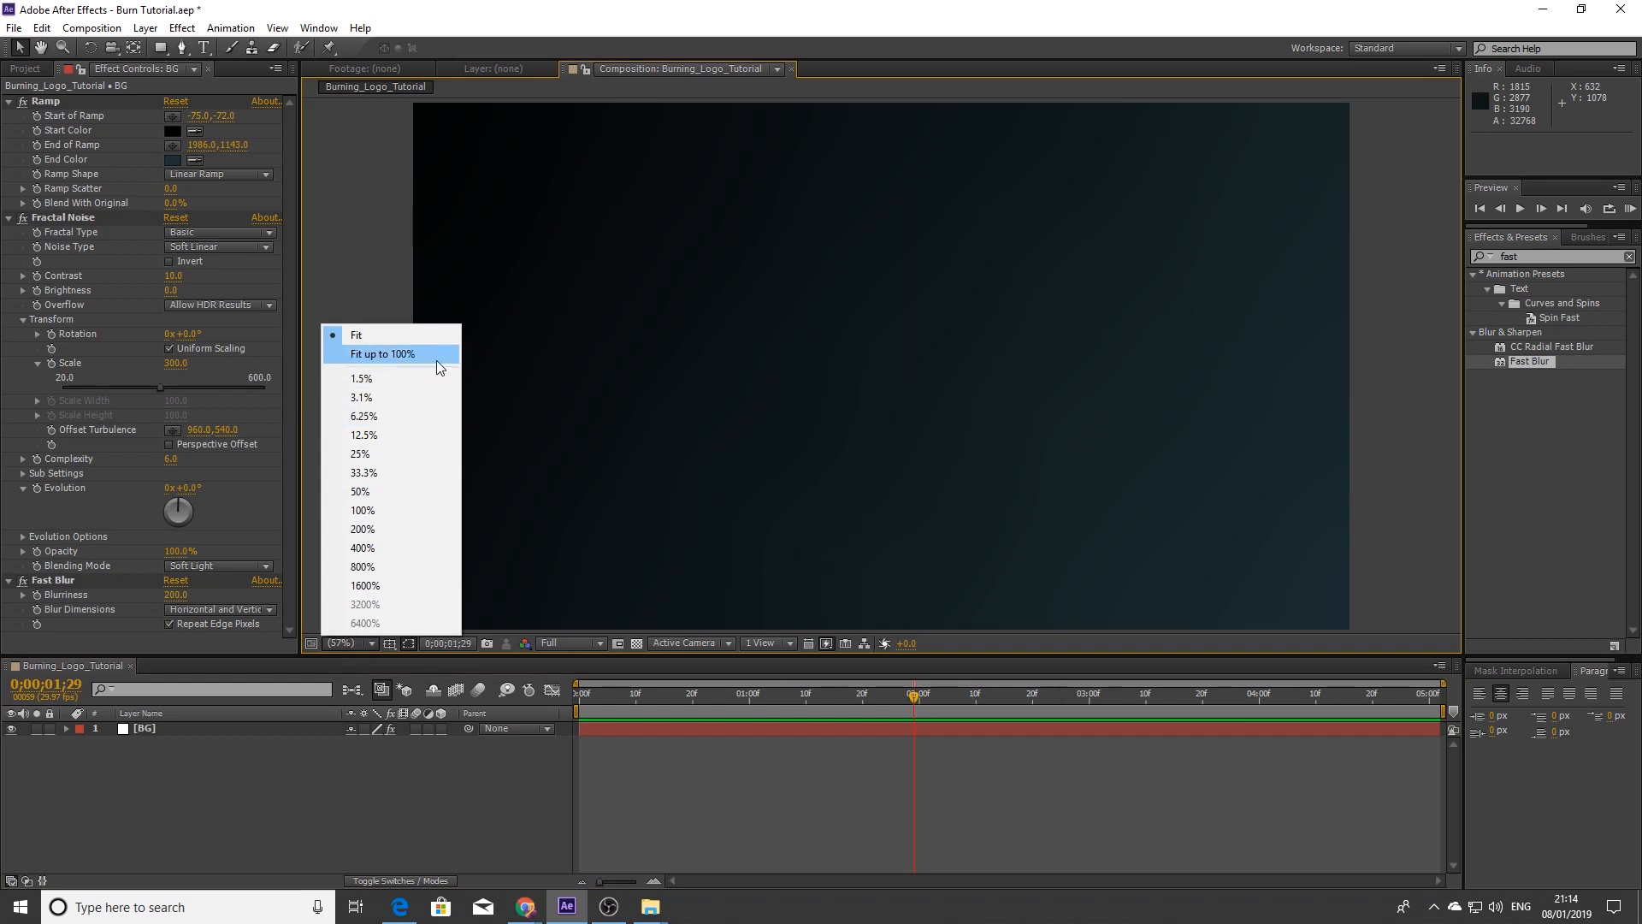
{"action": "left_click", "coordinate": [440, 335]}
{"action": "left_click", "coordinate": [373, 814]}
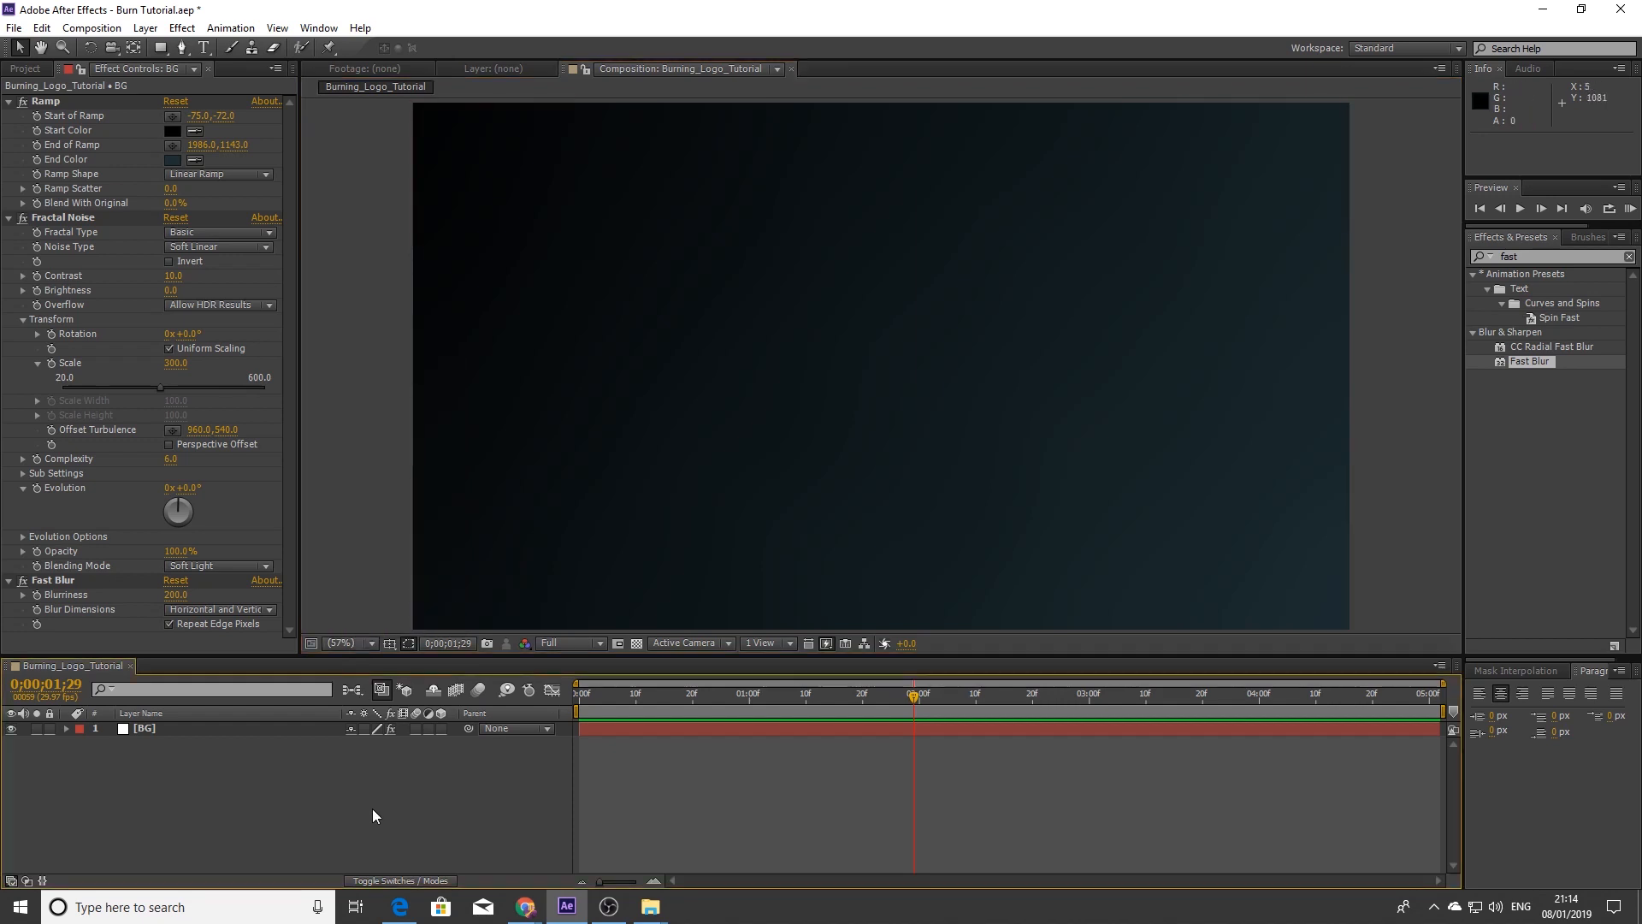
{"action": "left_click", "coordinate": [25, 68]}
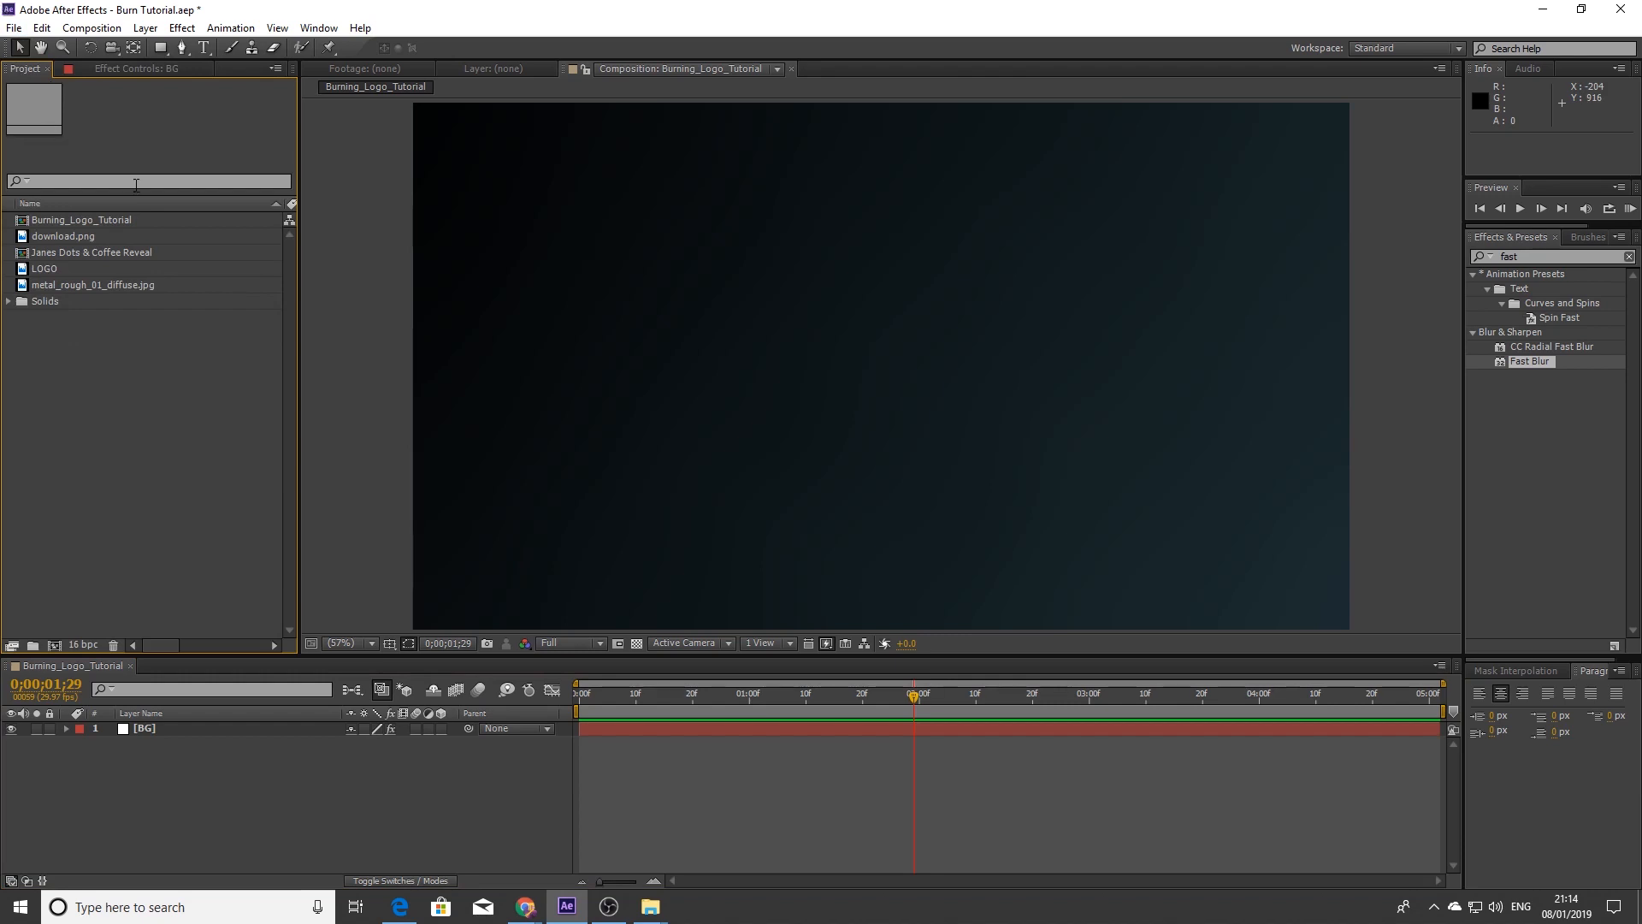
{"action": "left_click_drag", "start_coordinate": [48, 265], "coordinate": [193, 729]}
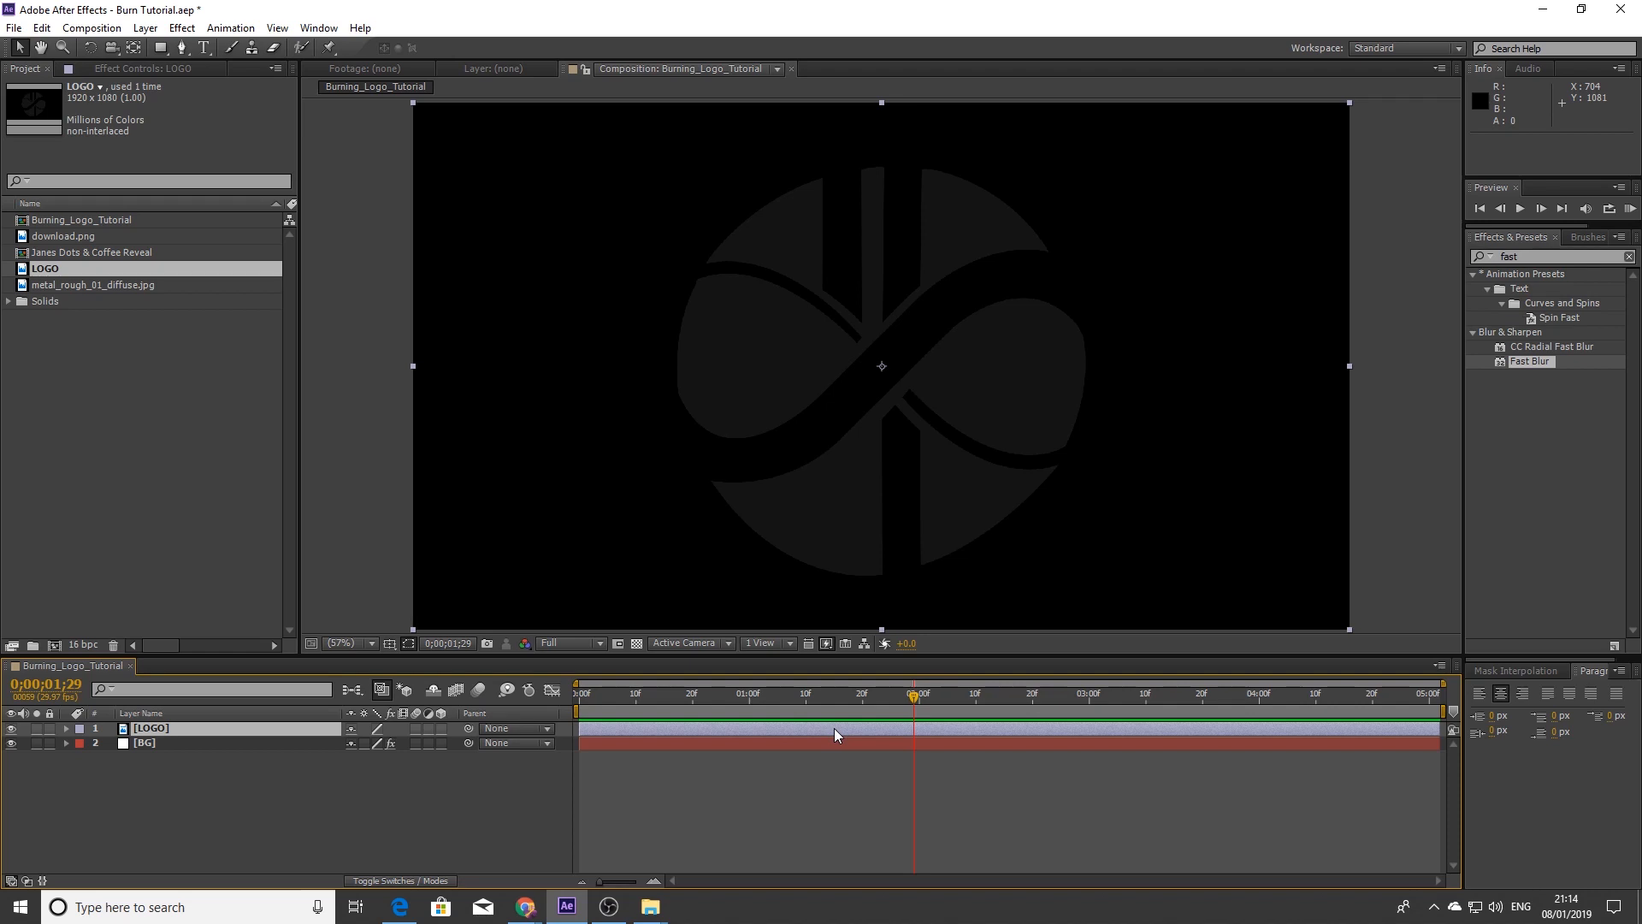
{"action": "left_click", "coordinate": [1532, 255]}
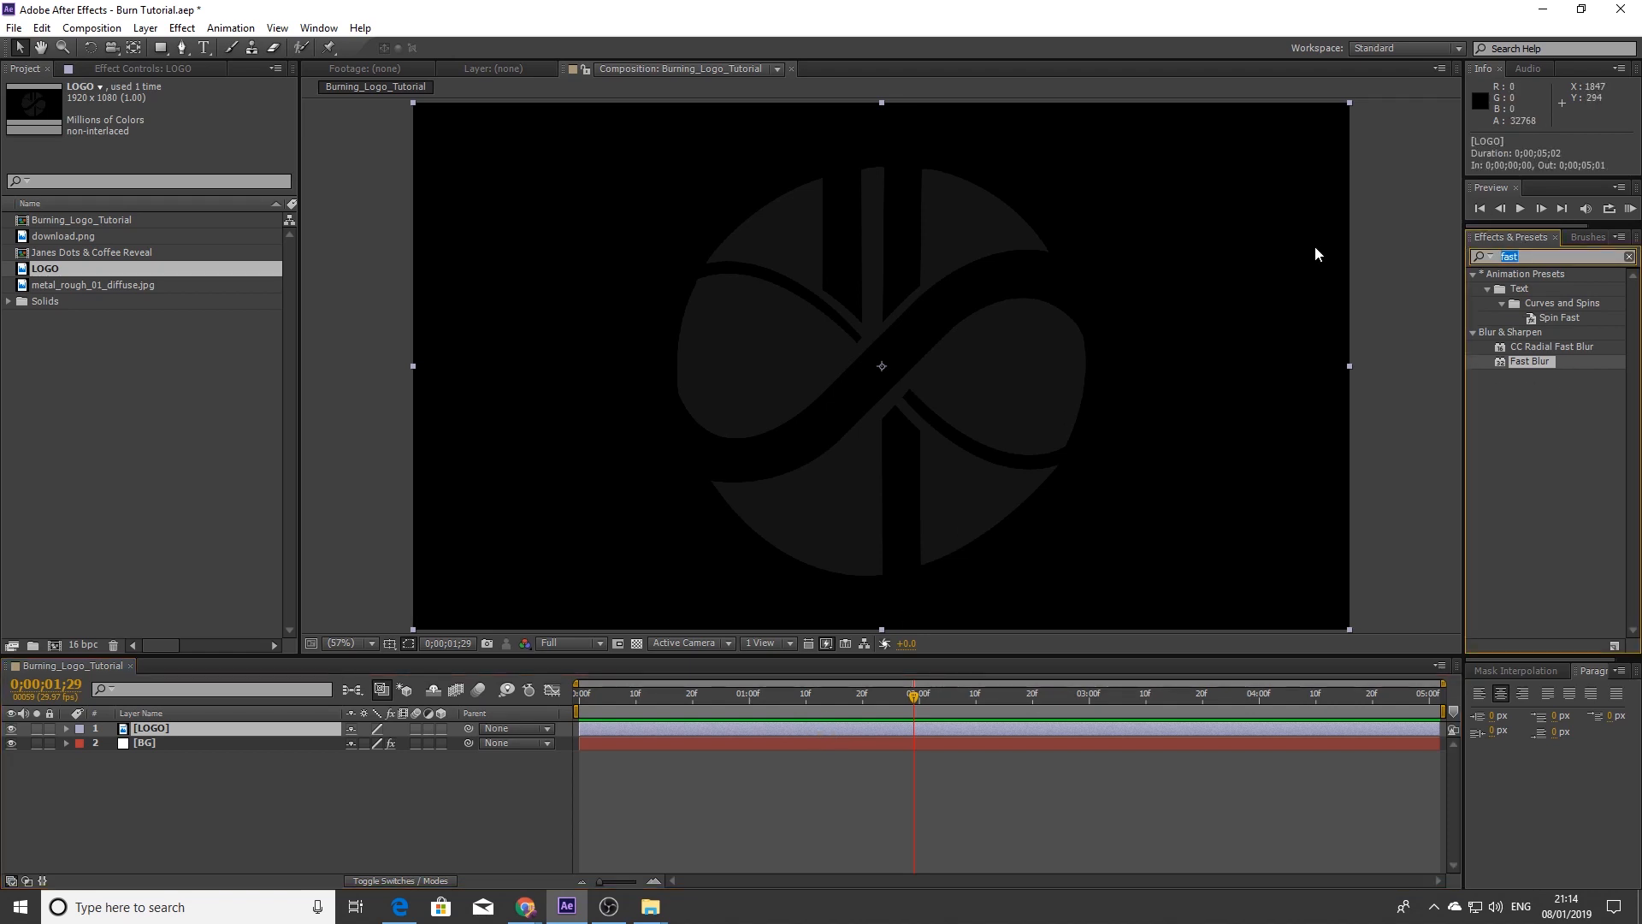
{"action": "type", "text": "inve"}
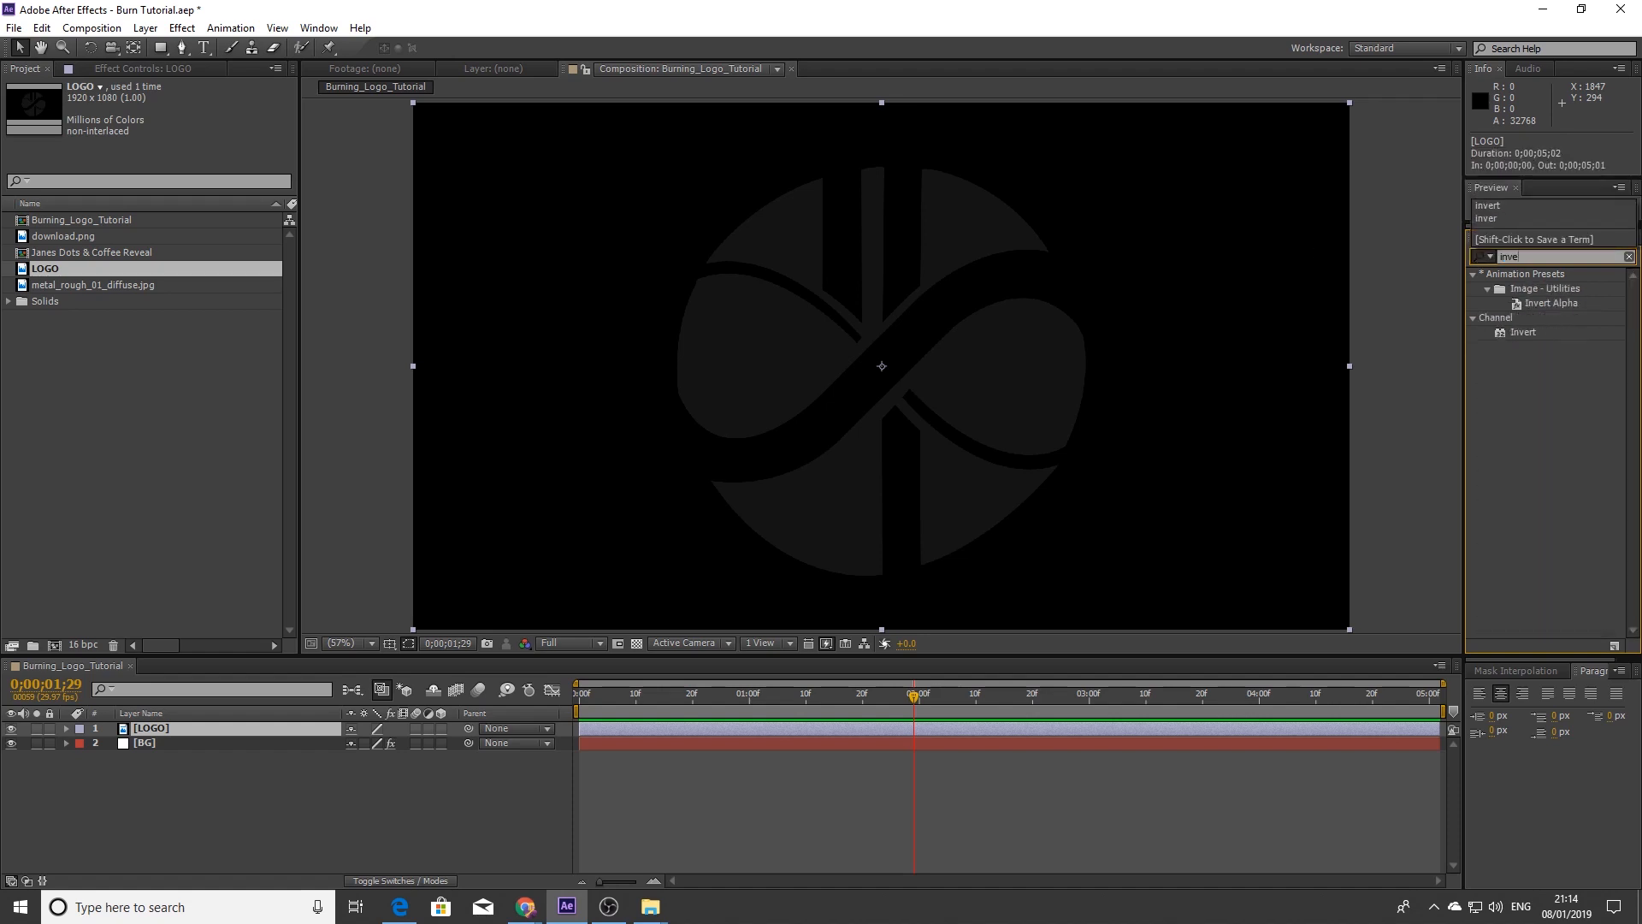
{"action": "key", "text": "BackSpace"}
{"action": "key", "text": "BackSpace"}
{"action": "key", "text": "BackSpace"}
{"action": "key", "text": "BackSpace"}
Find the Color Key effect and apply it to the LOGO layer
{"action": "type", "text": "co"}
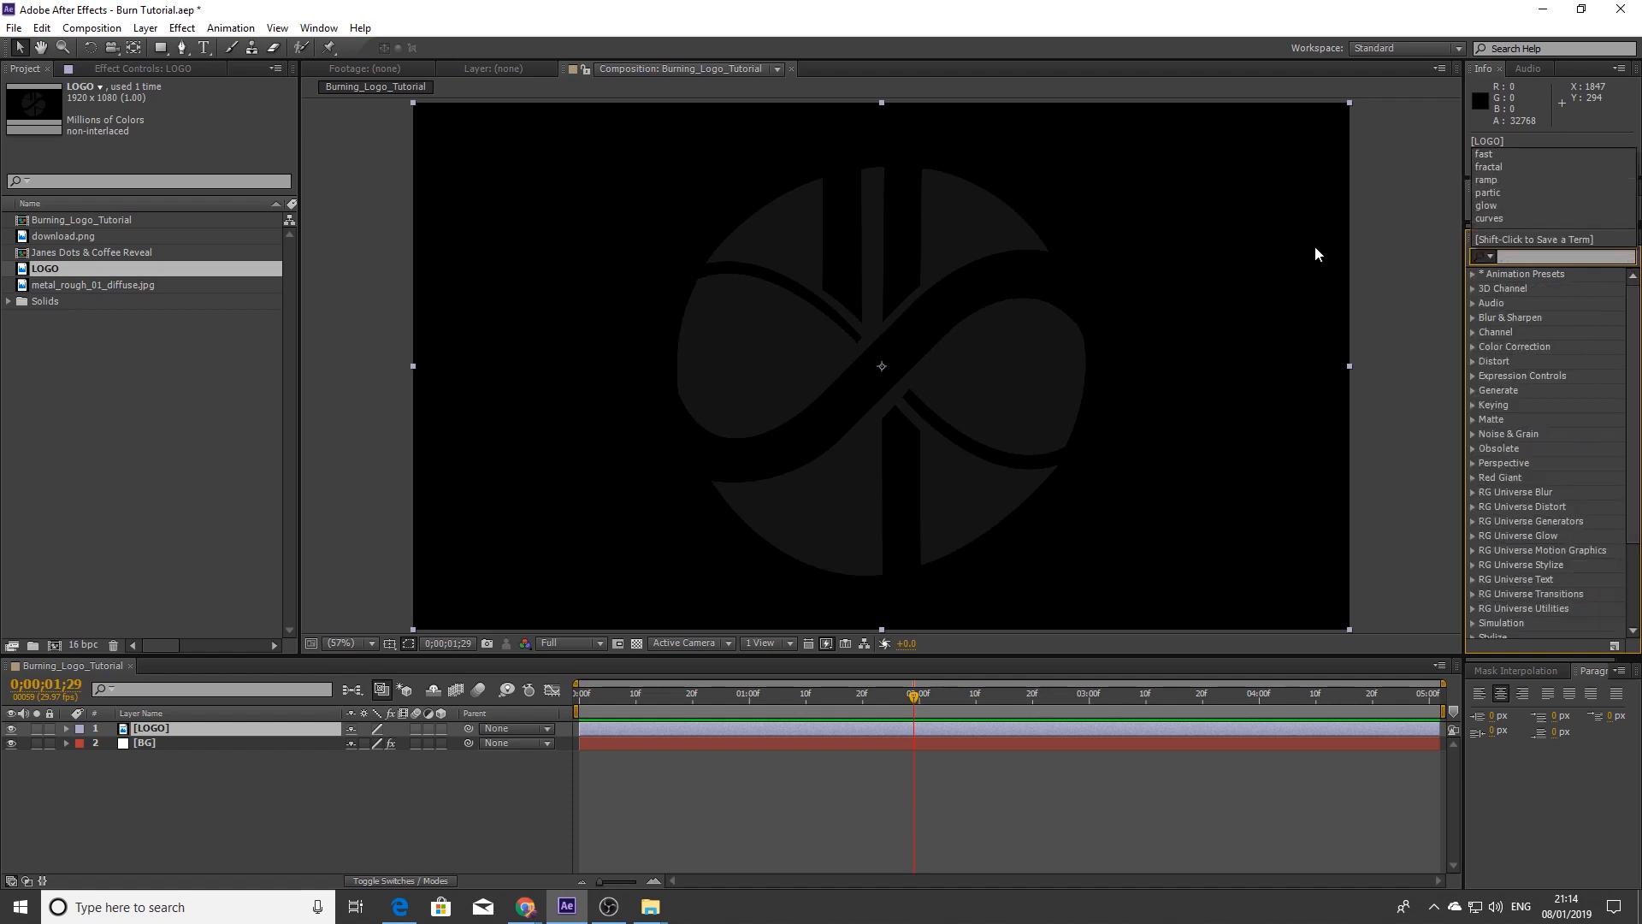
{"action": "type", "text": "lor key"}
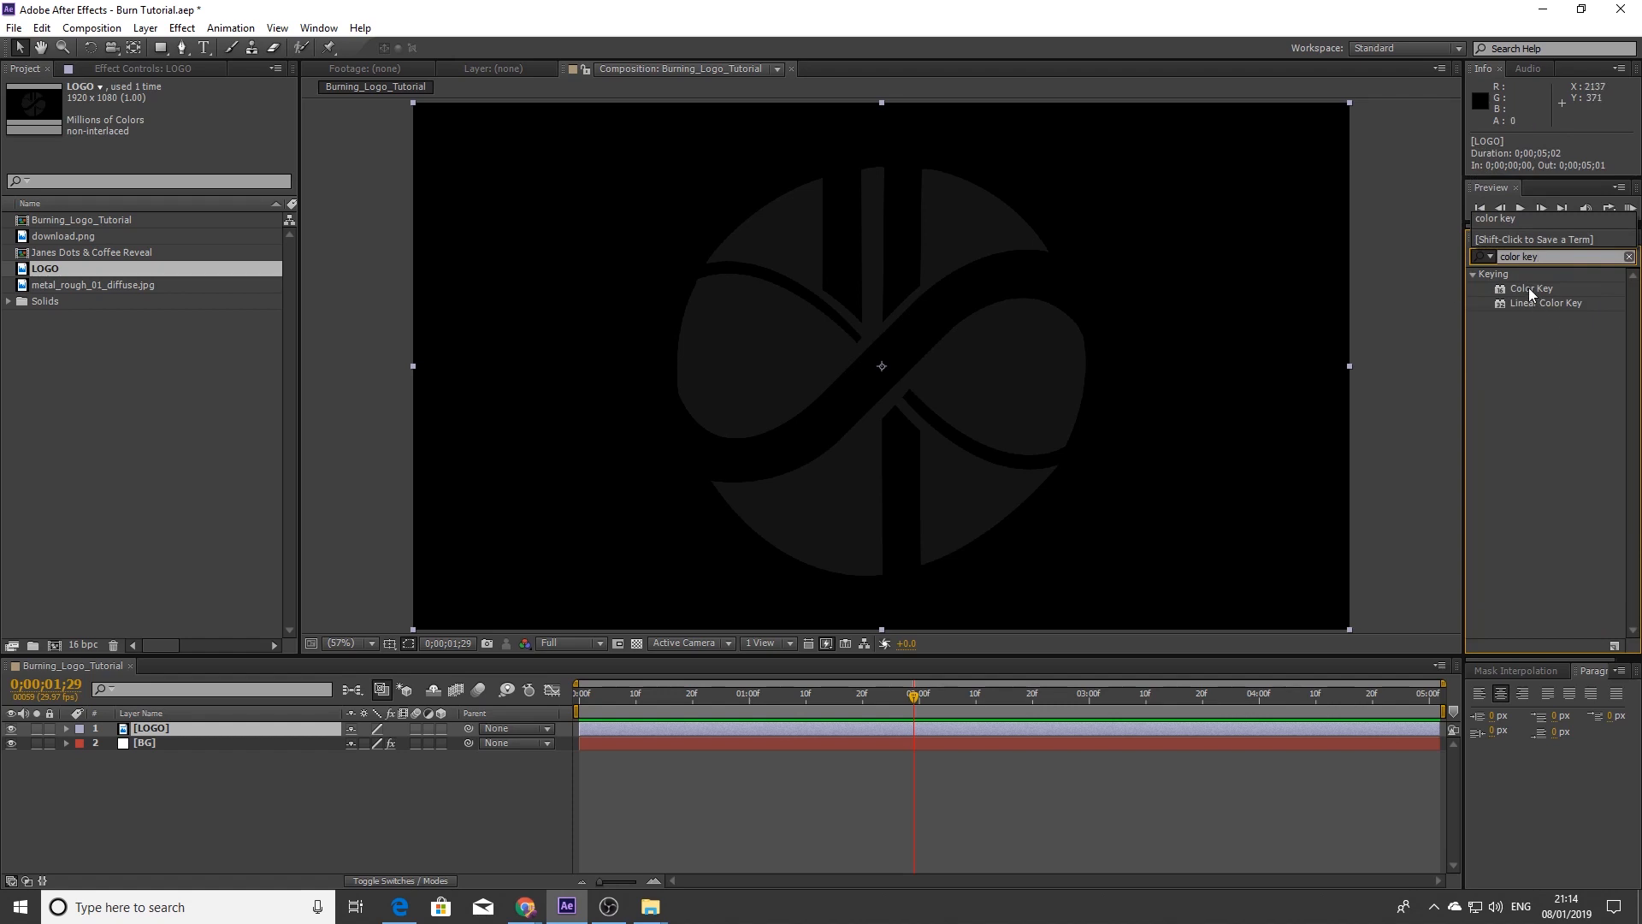
{"action": "left_click_drag", "start_coordinate": [1527, 287], "coordinate": [708, 356]}
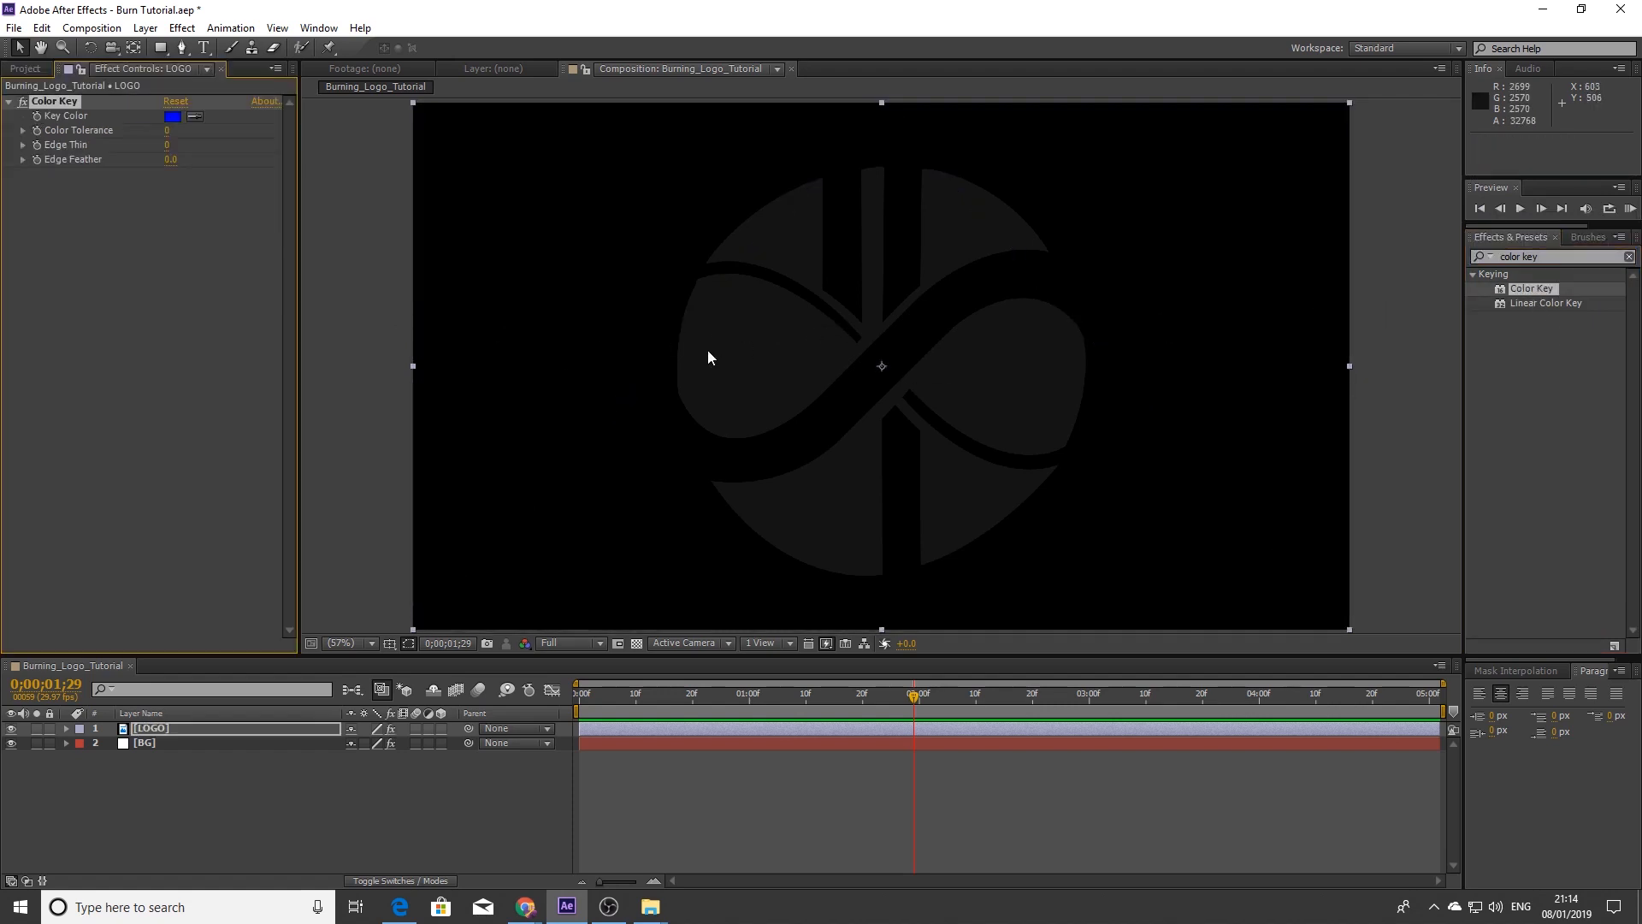
Sample the black area around the logo as the key color and set Color Tolerance to 30
{"action": "left_click", "coordinate": [195, 117]}
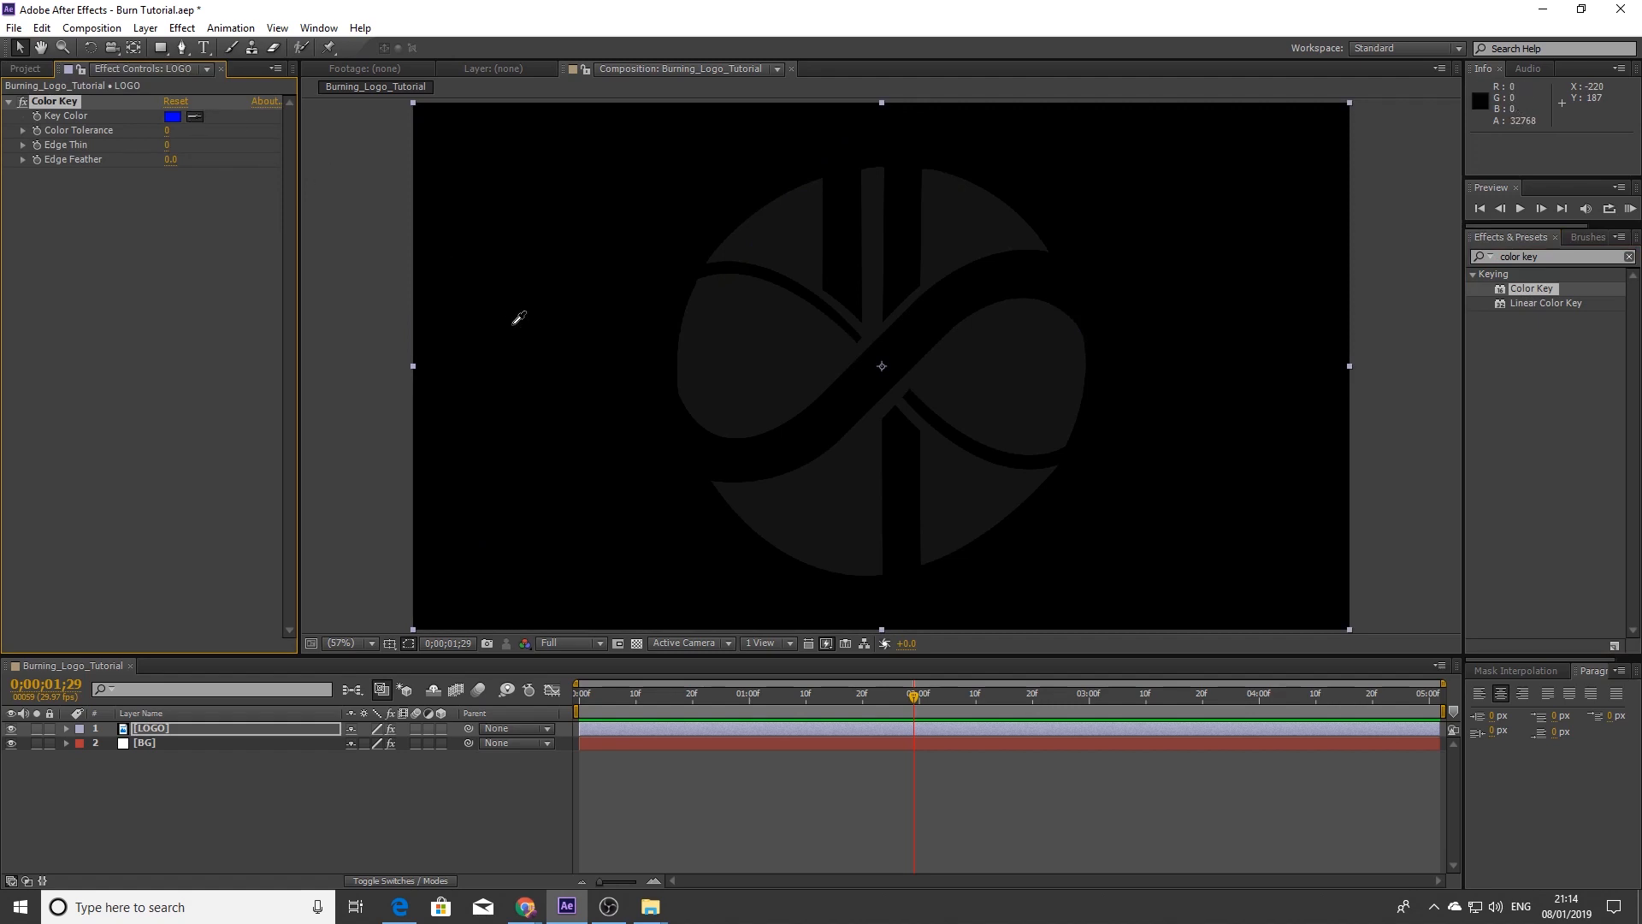
{"action": "left_click", "coordinate": [596, 185]}
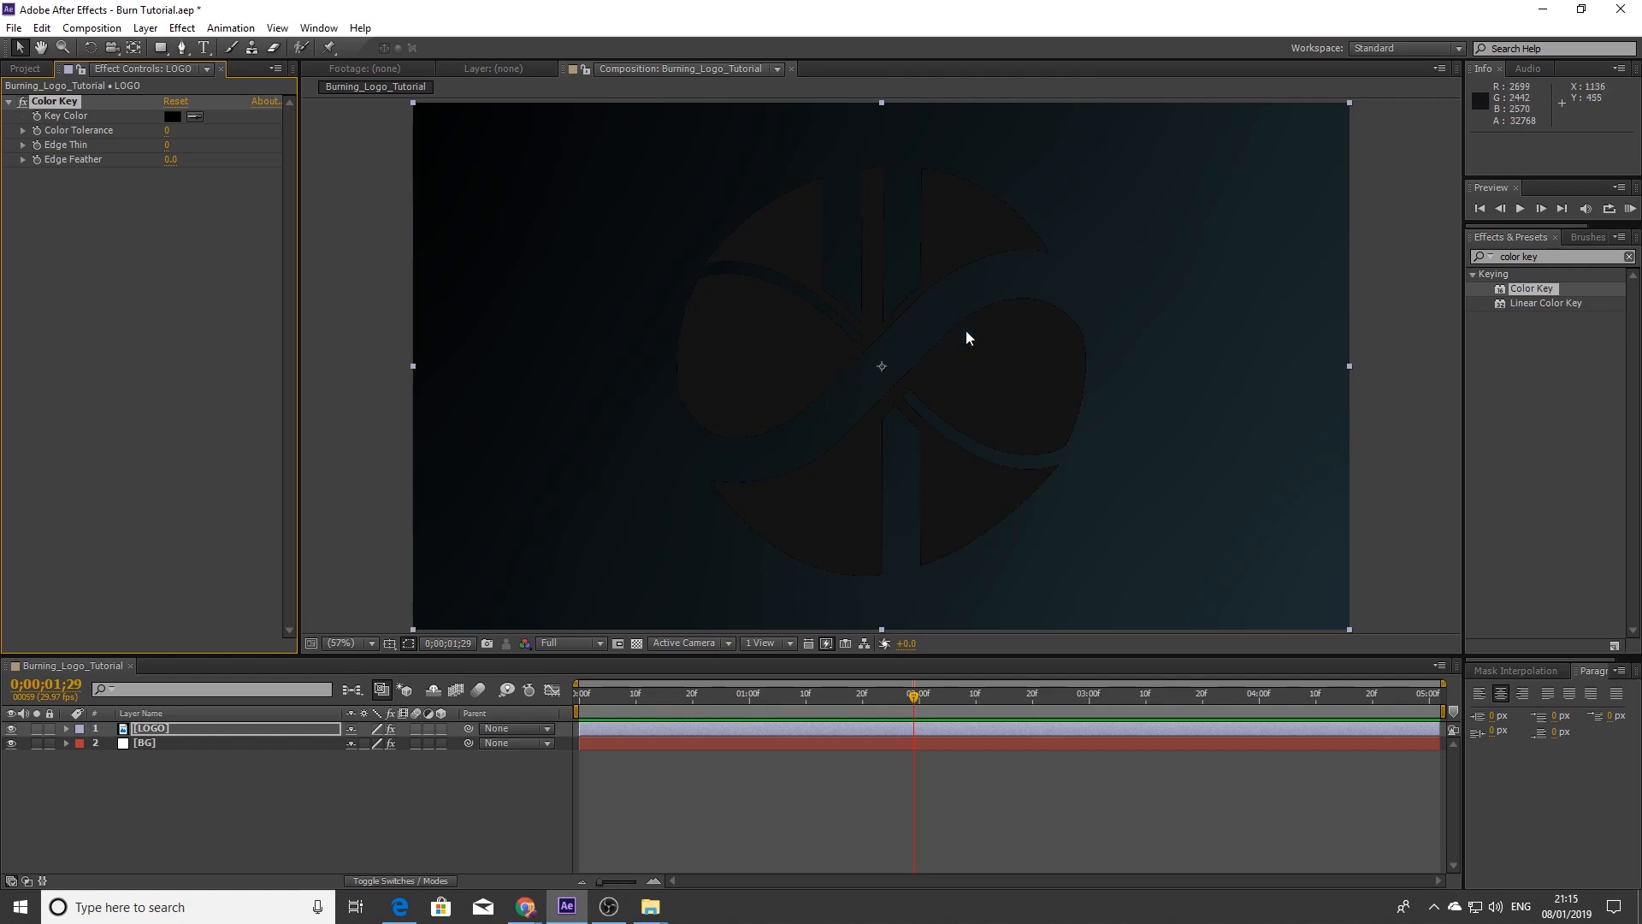
{"action": "left_click_drag", "start_coordinate": [169, 136], "coordinate": [201, 133]}
{"action": "left_click_drag", "start_coordinate": [195, 134], "coordinate": [198, 134]}
{"action": "left_click", "coordinate": [252, 390]}
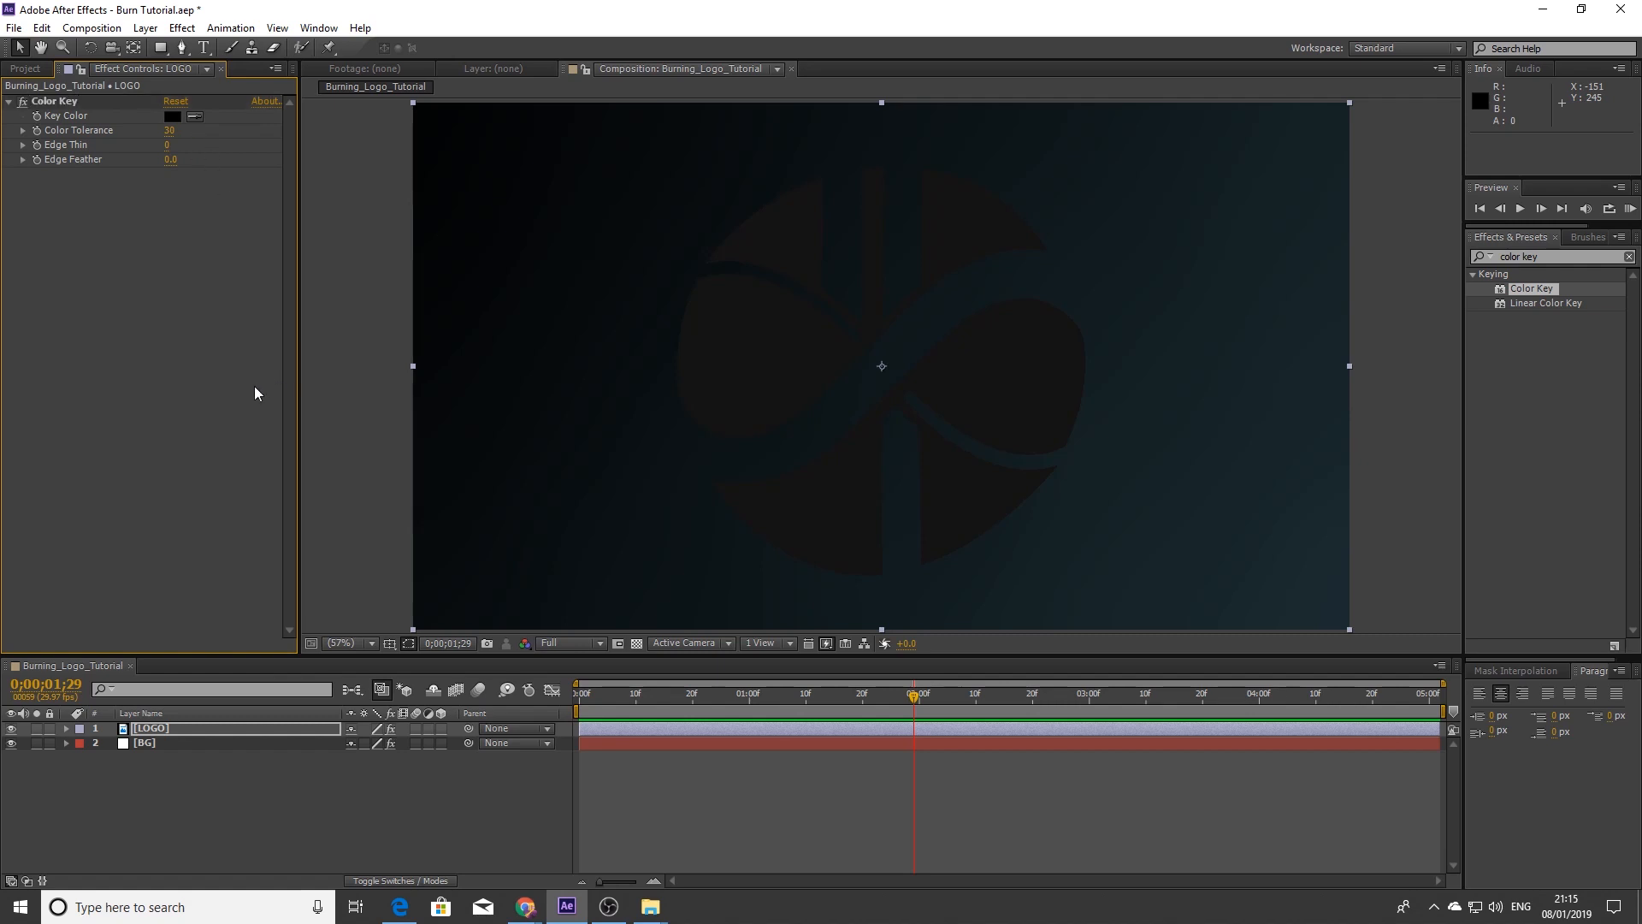
{"action": "left_click", "coordinate": [130, 833]}
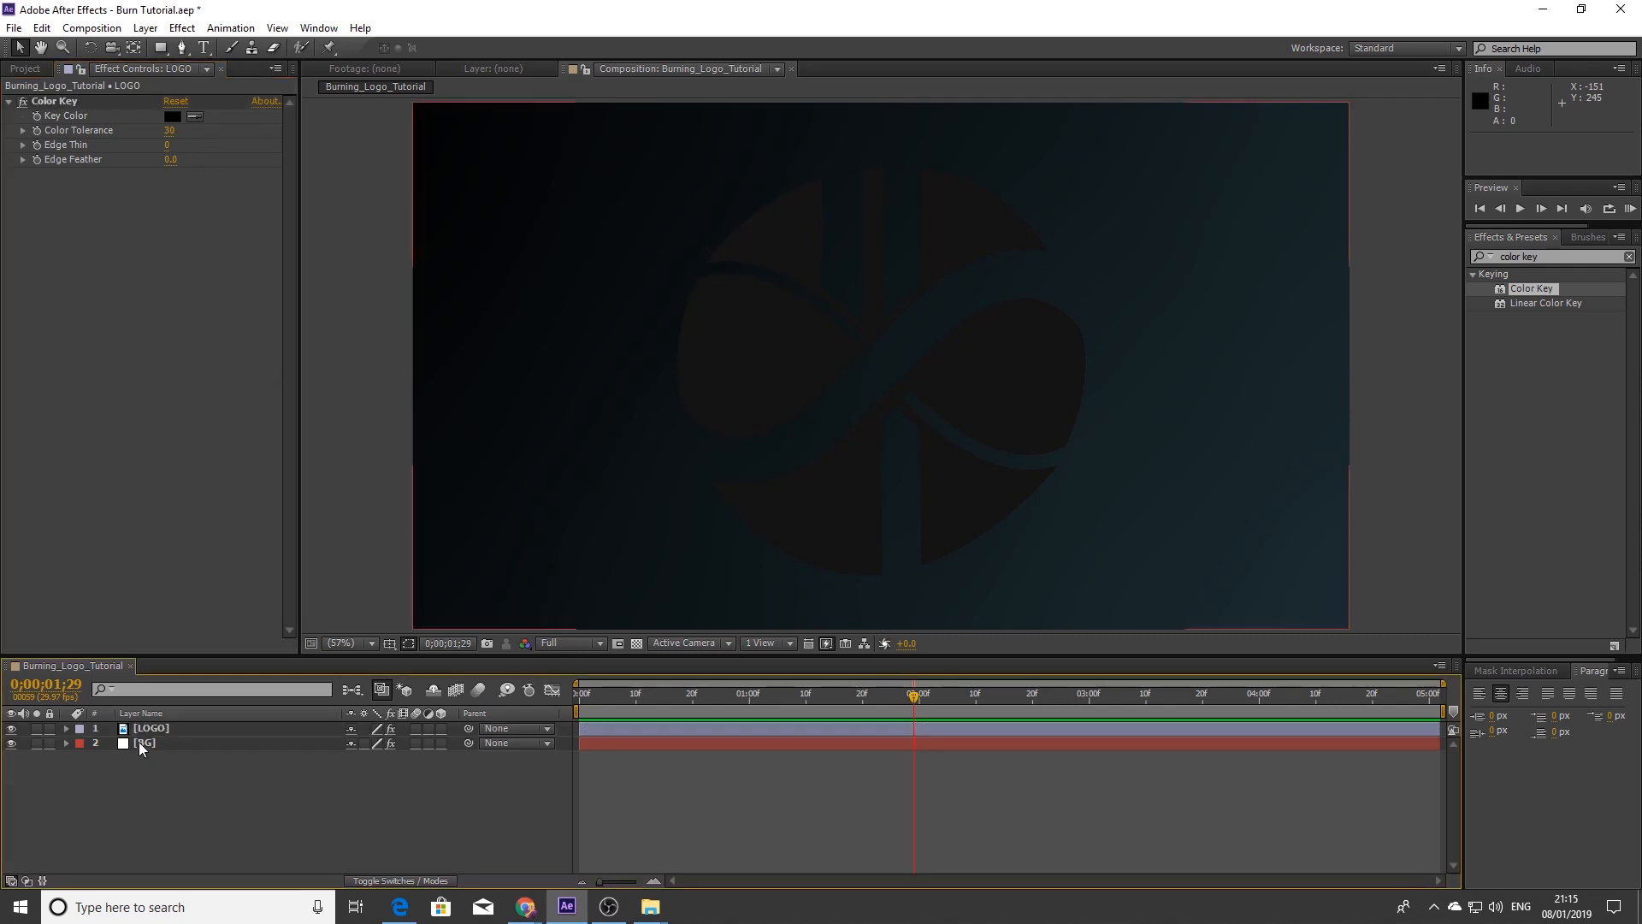
Pre-compose the LOGO layer under the name Logo, moving all attributes into the new composition
{"action": "left_click", "coordinate": [151, 729]}
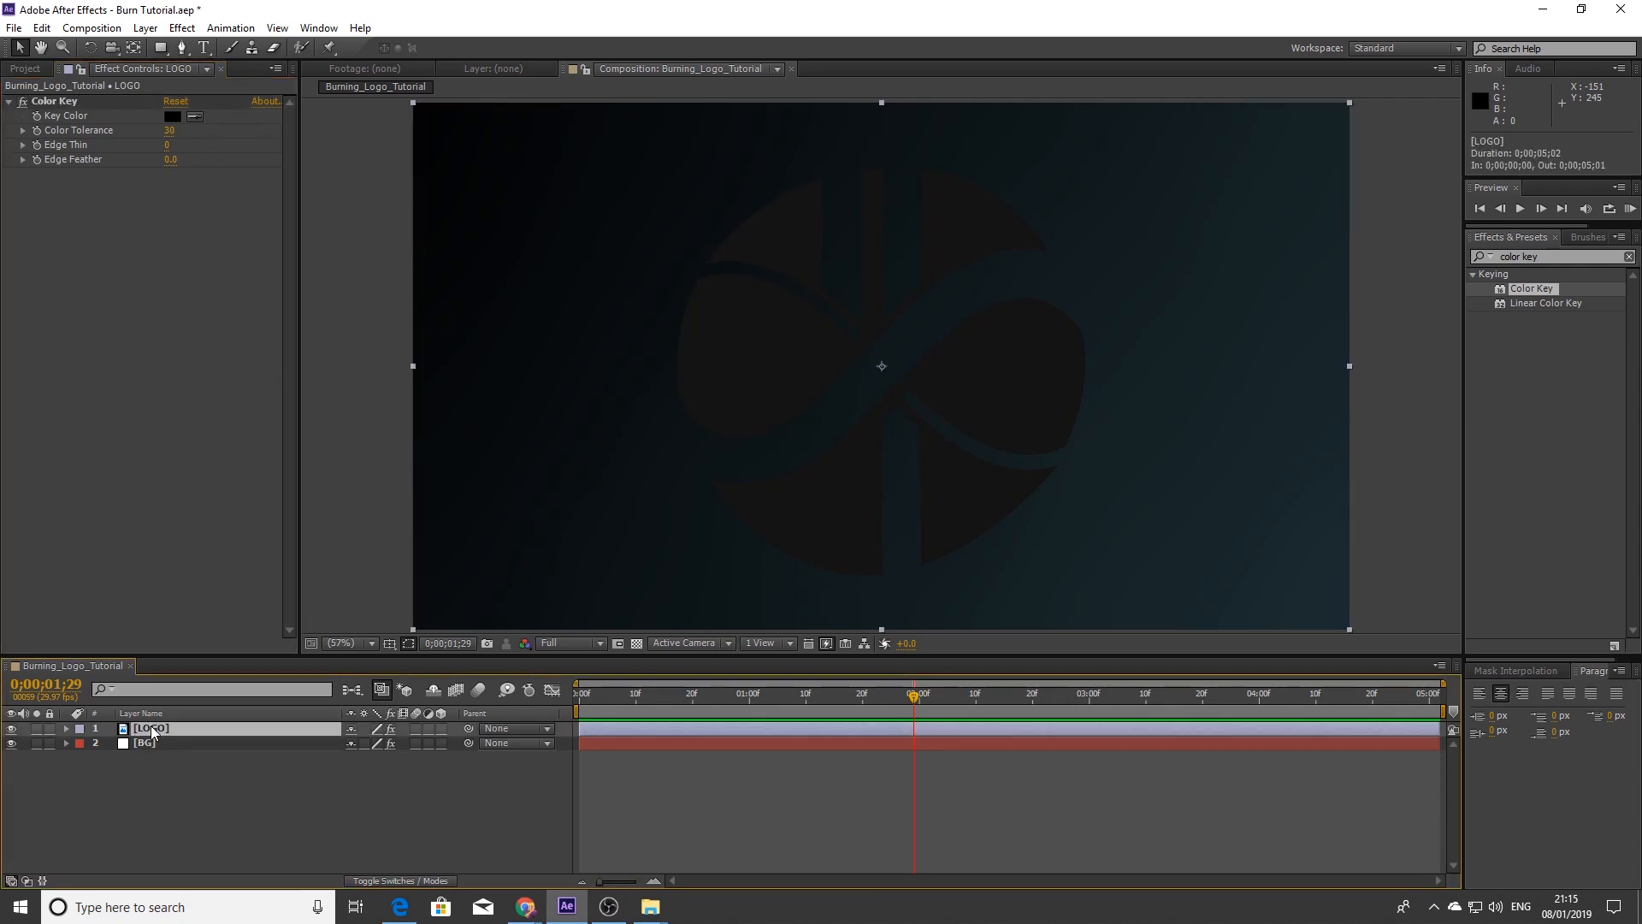
{"action": "right_click", "coordinate": [152, 729]}
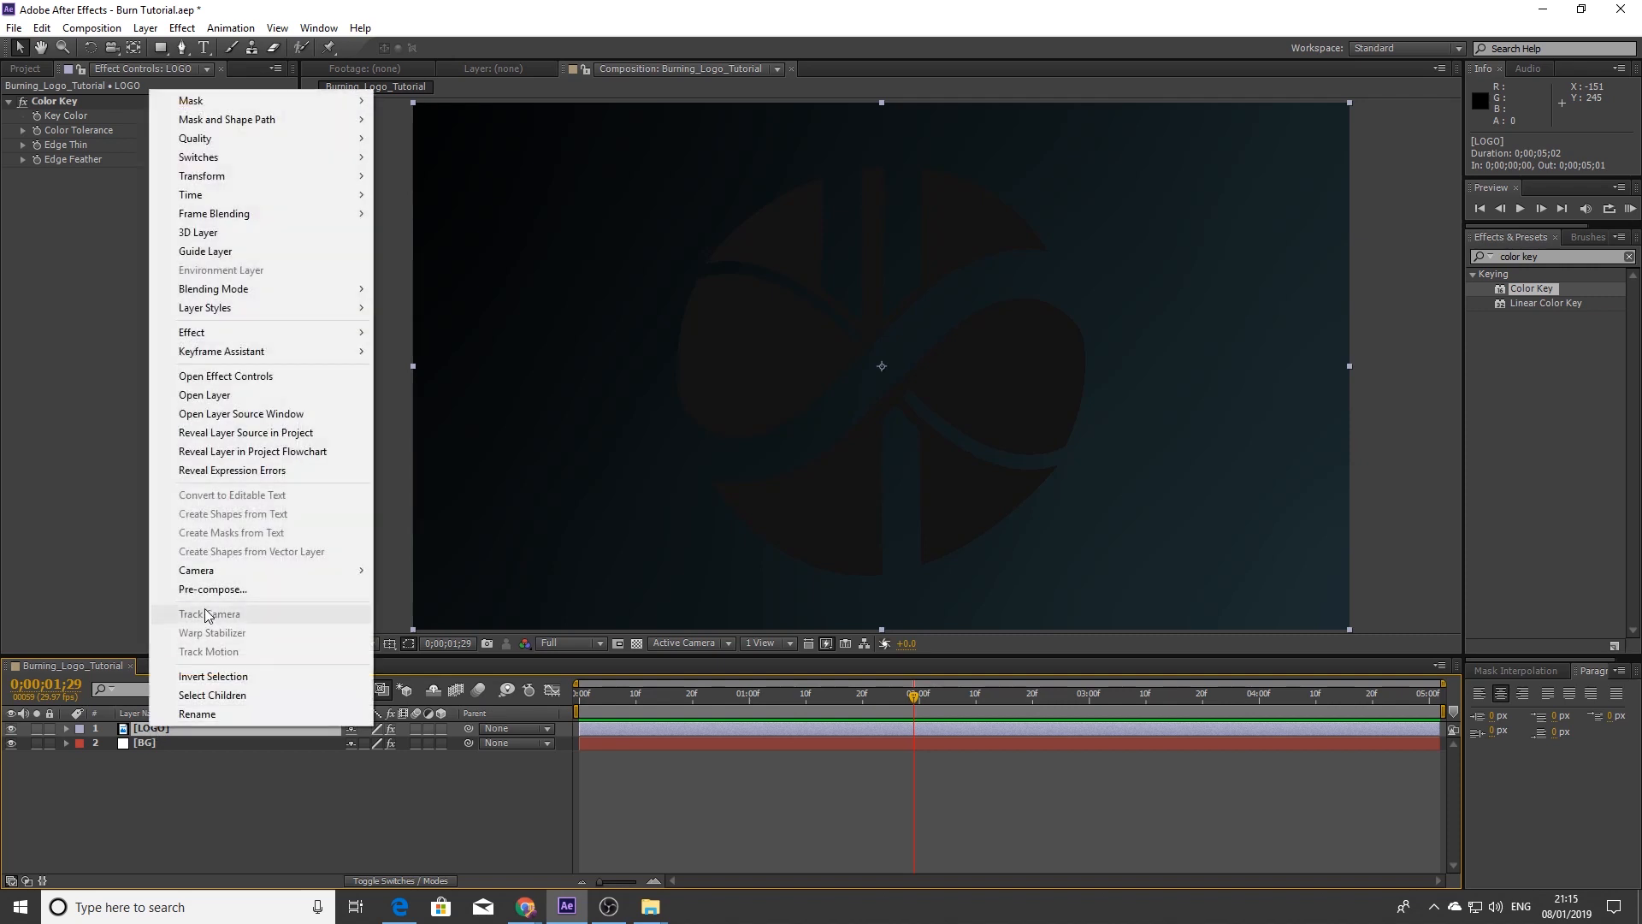
{"action": "left_click", "coordinate": [225, 585]}
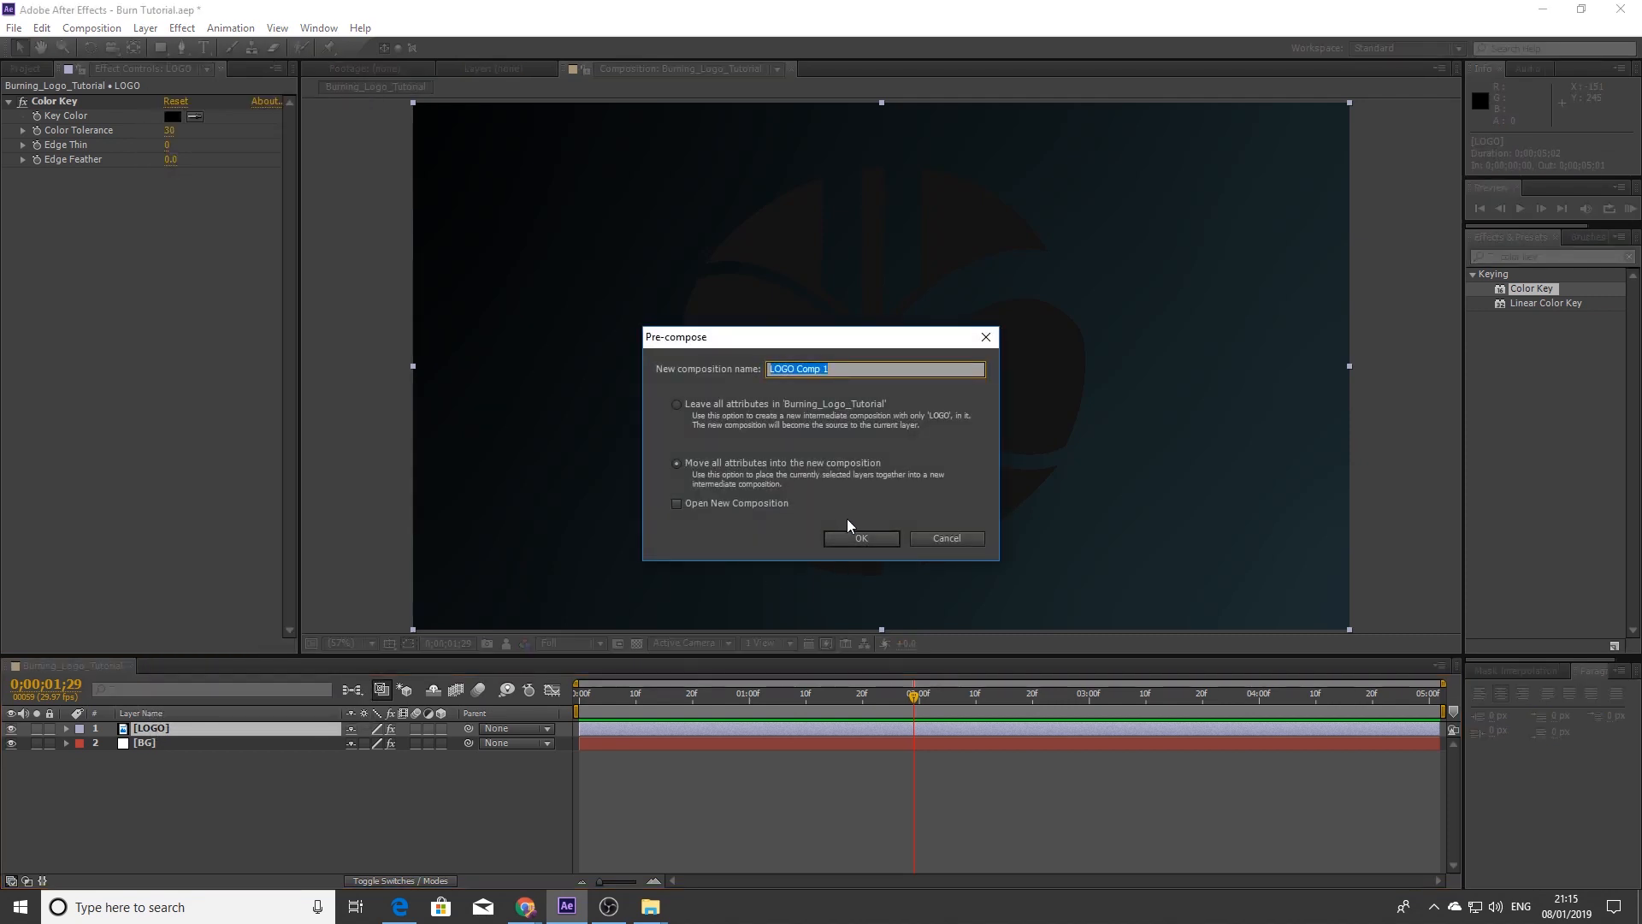
{"action": "type", "text": "Logo"}
{"action": "key", "text": "Return"}
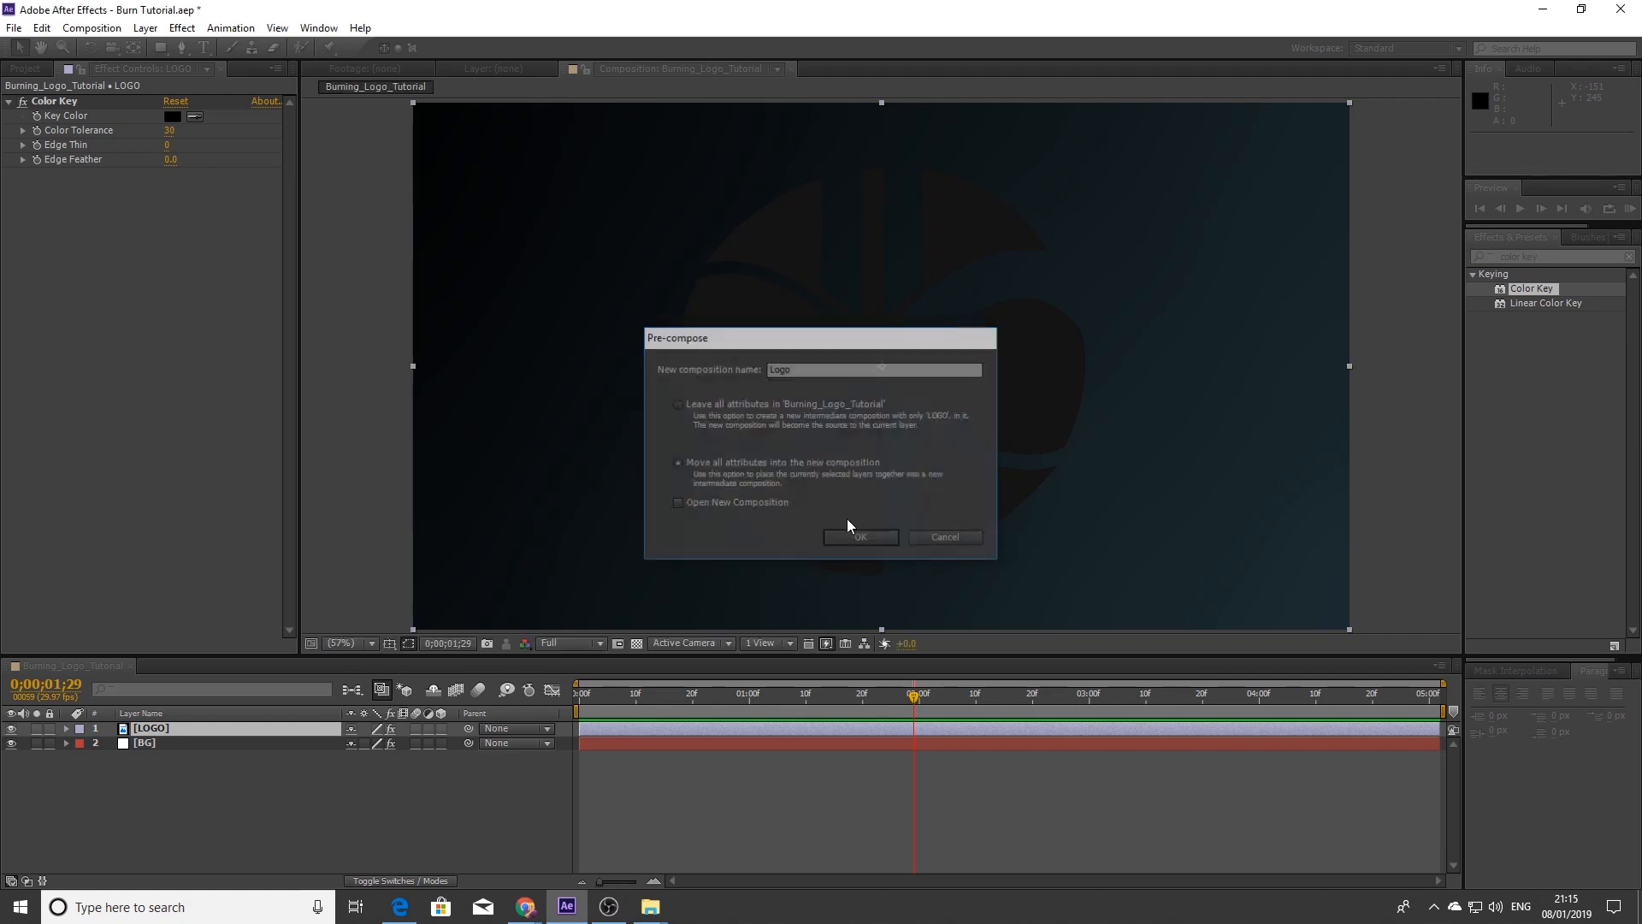
{"action": "left_click", "coordinate": [273, 811]}
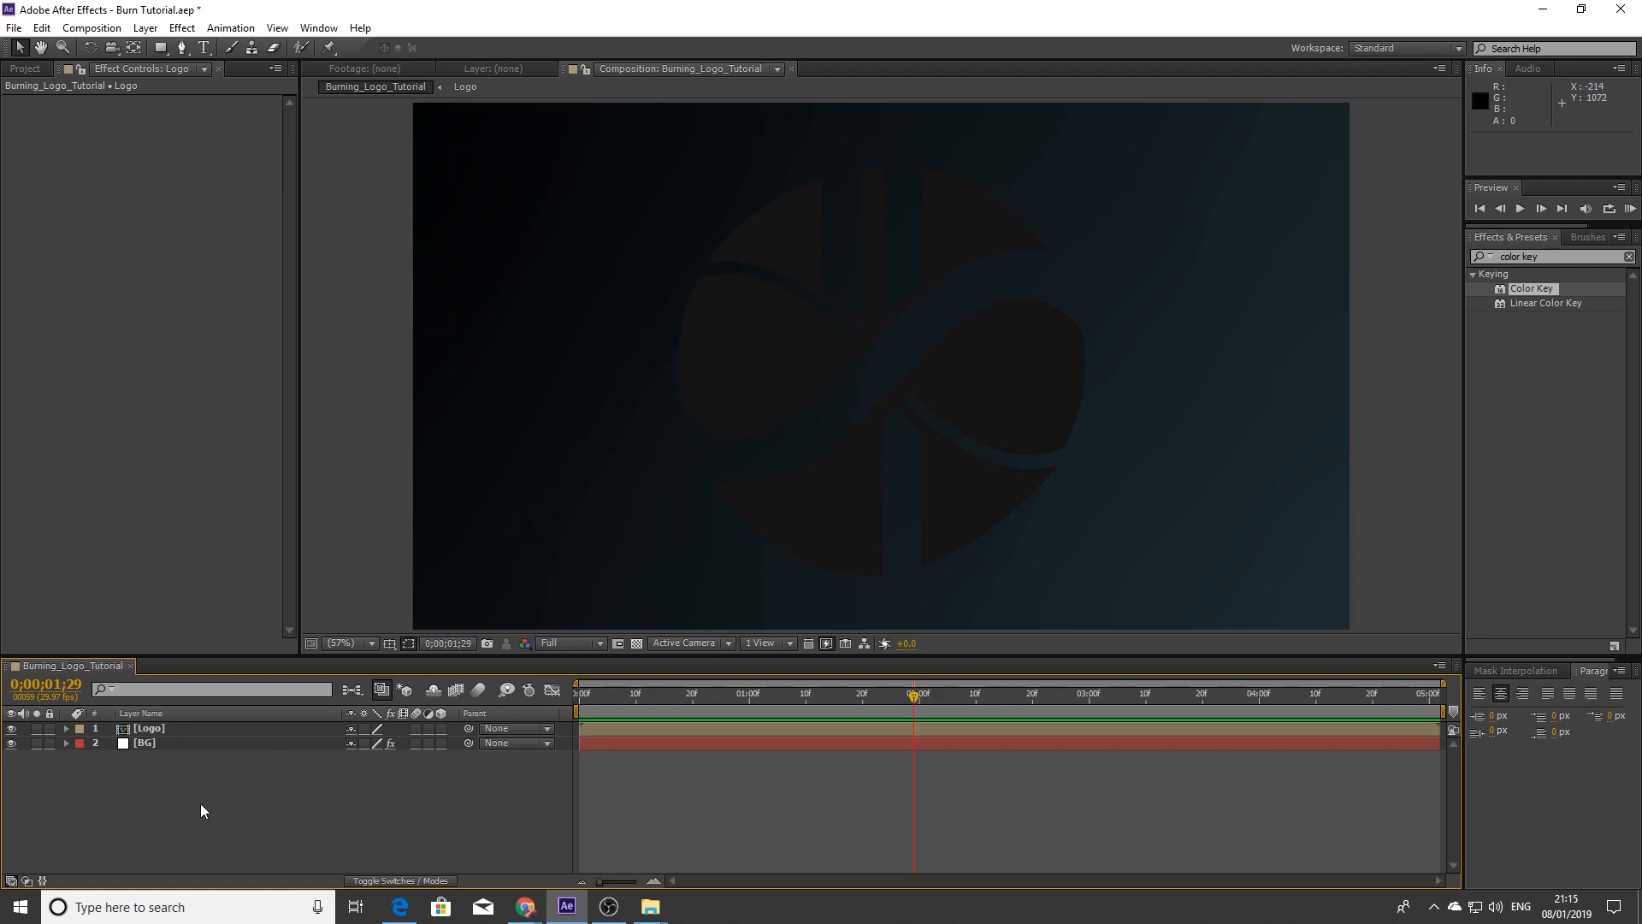
Create a white 1920 x 1080 px solid named Wipe above the Logo layer
{"action": "key", "text": "ctrl+y"}
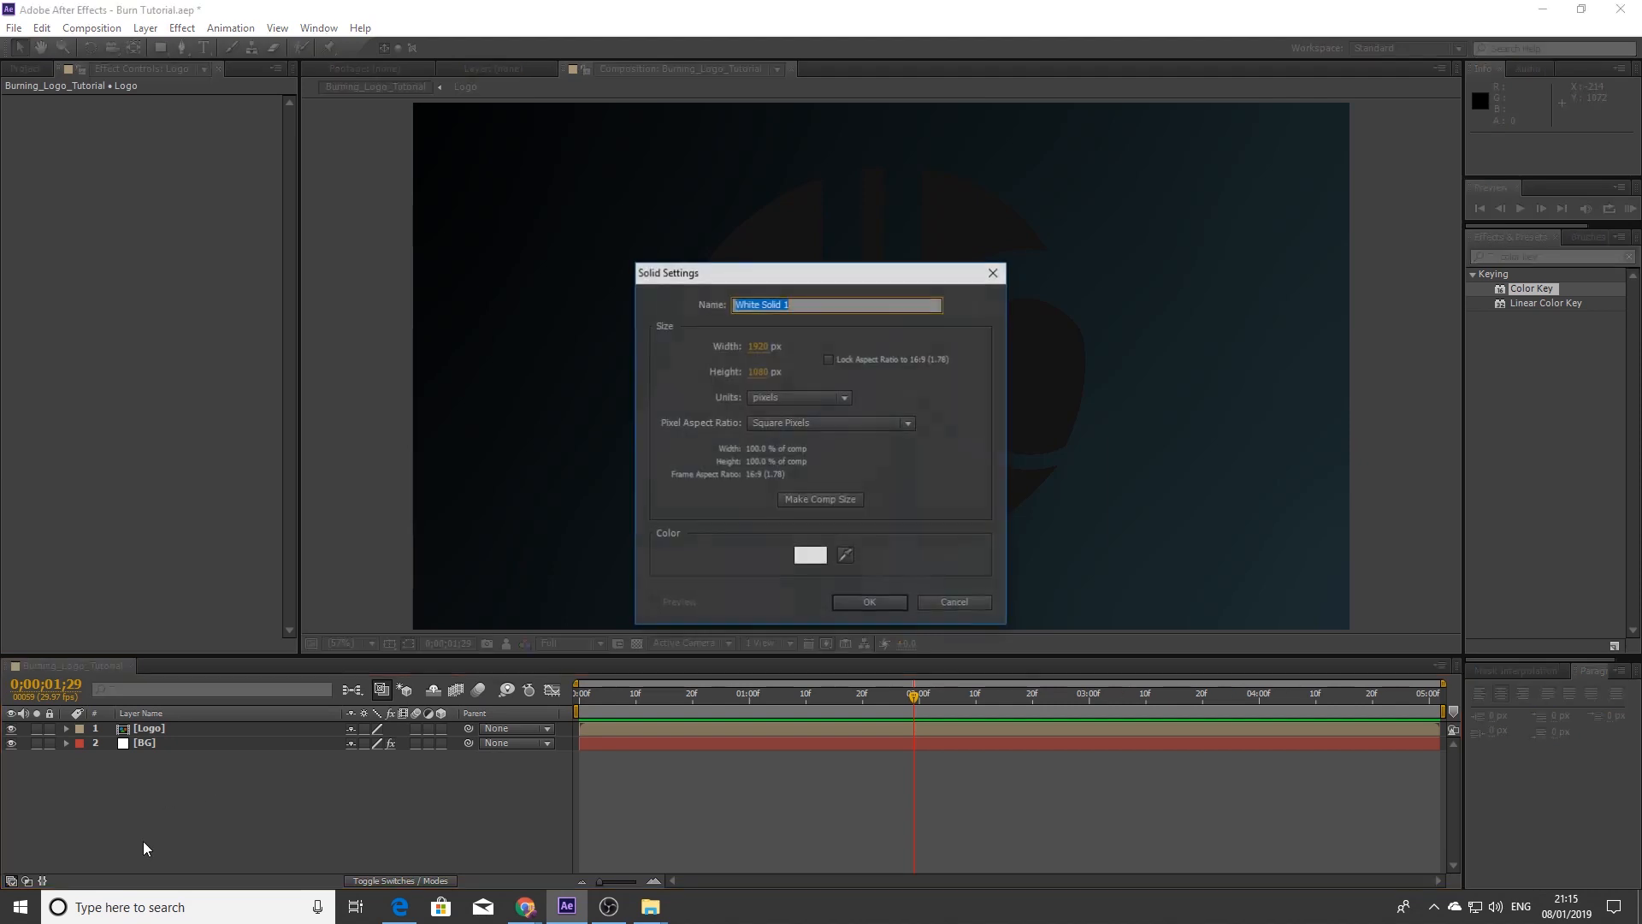
{"action": "type", "text": "Wipe"}
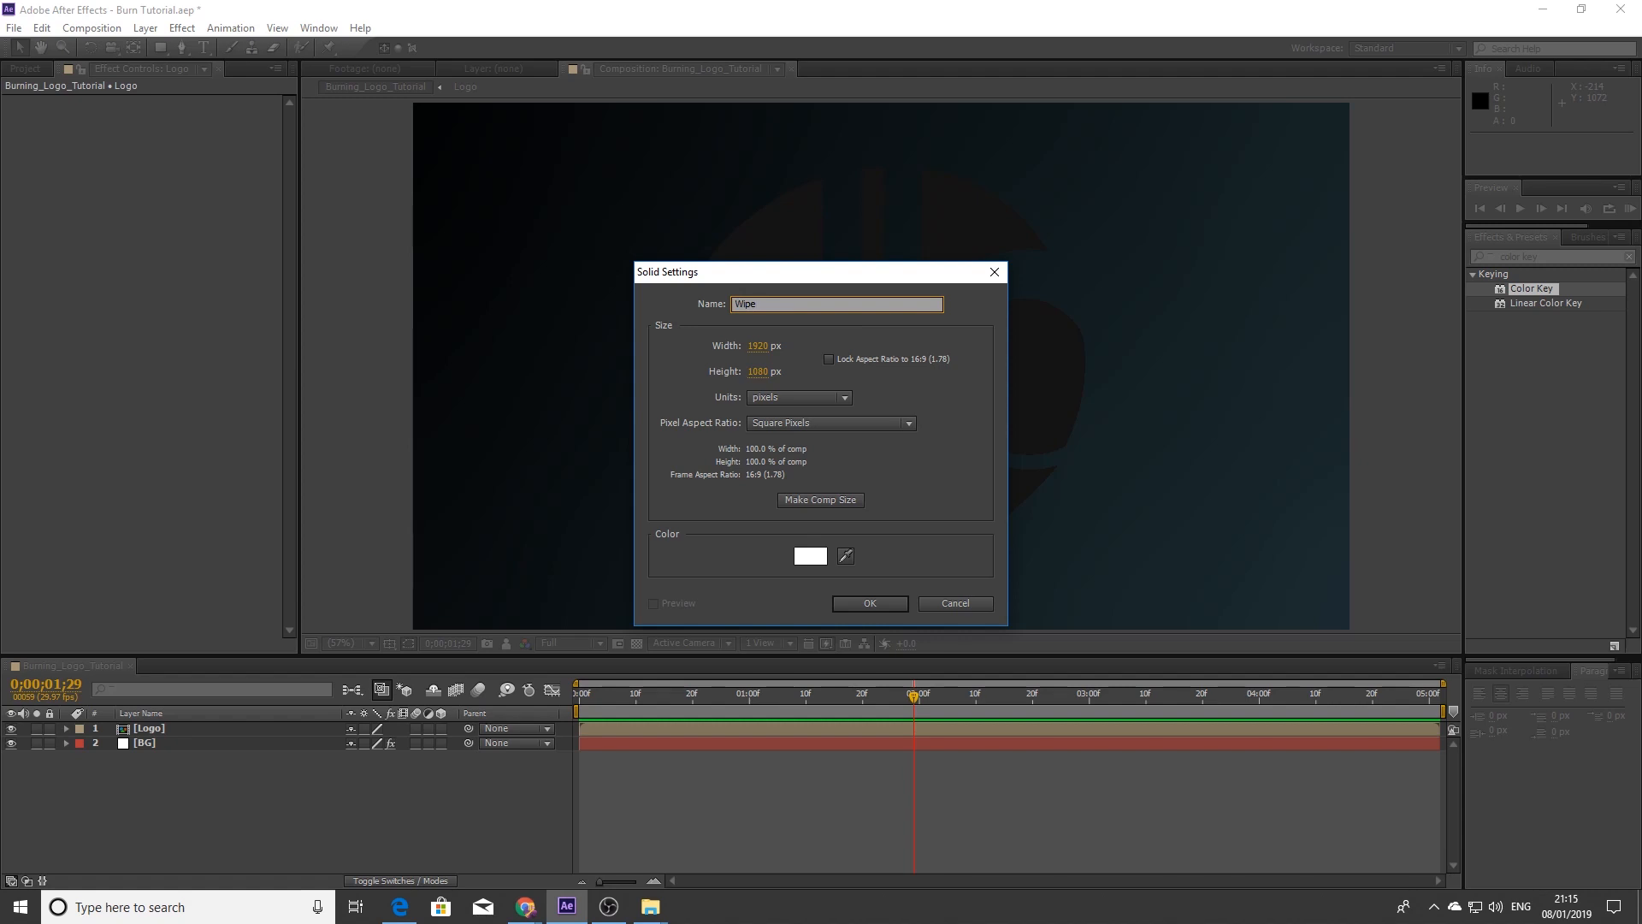
{"action": "key", "text": "Return"}
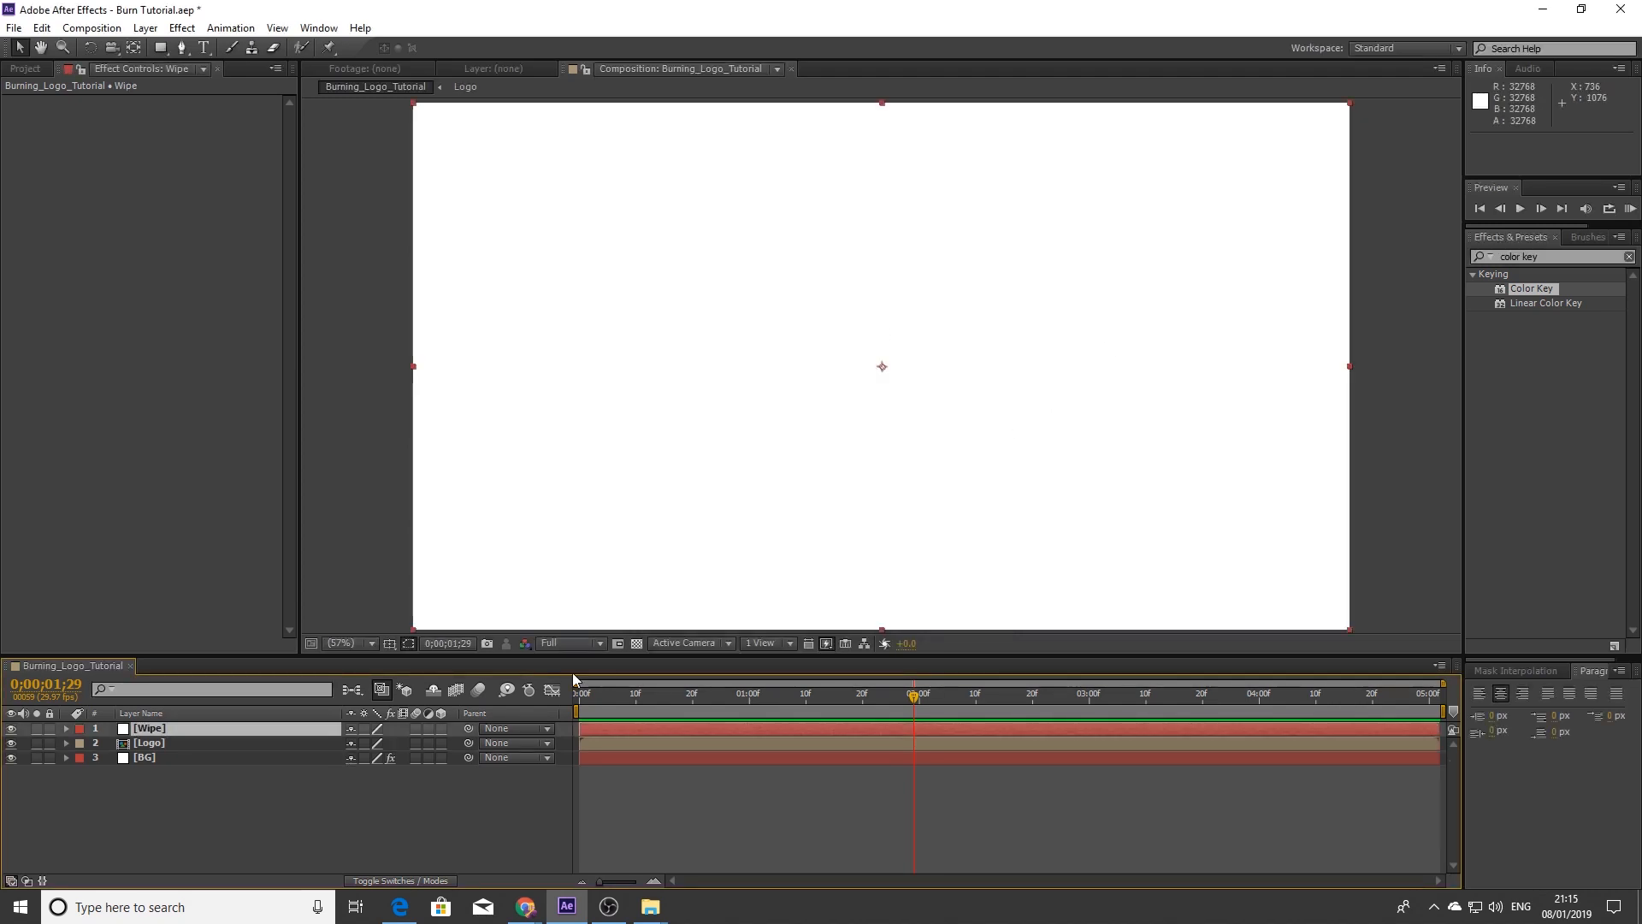
Find the Linear Wipe transition effect and apply it to the Wipe solid
{"action": "left_click", "coordinate": [1561, 261]}
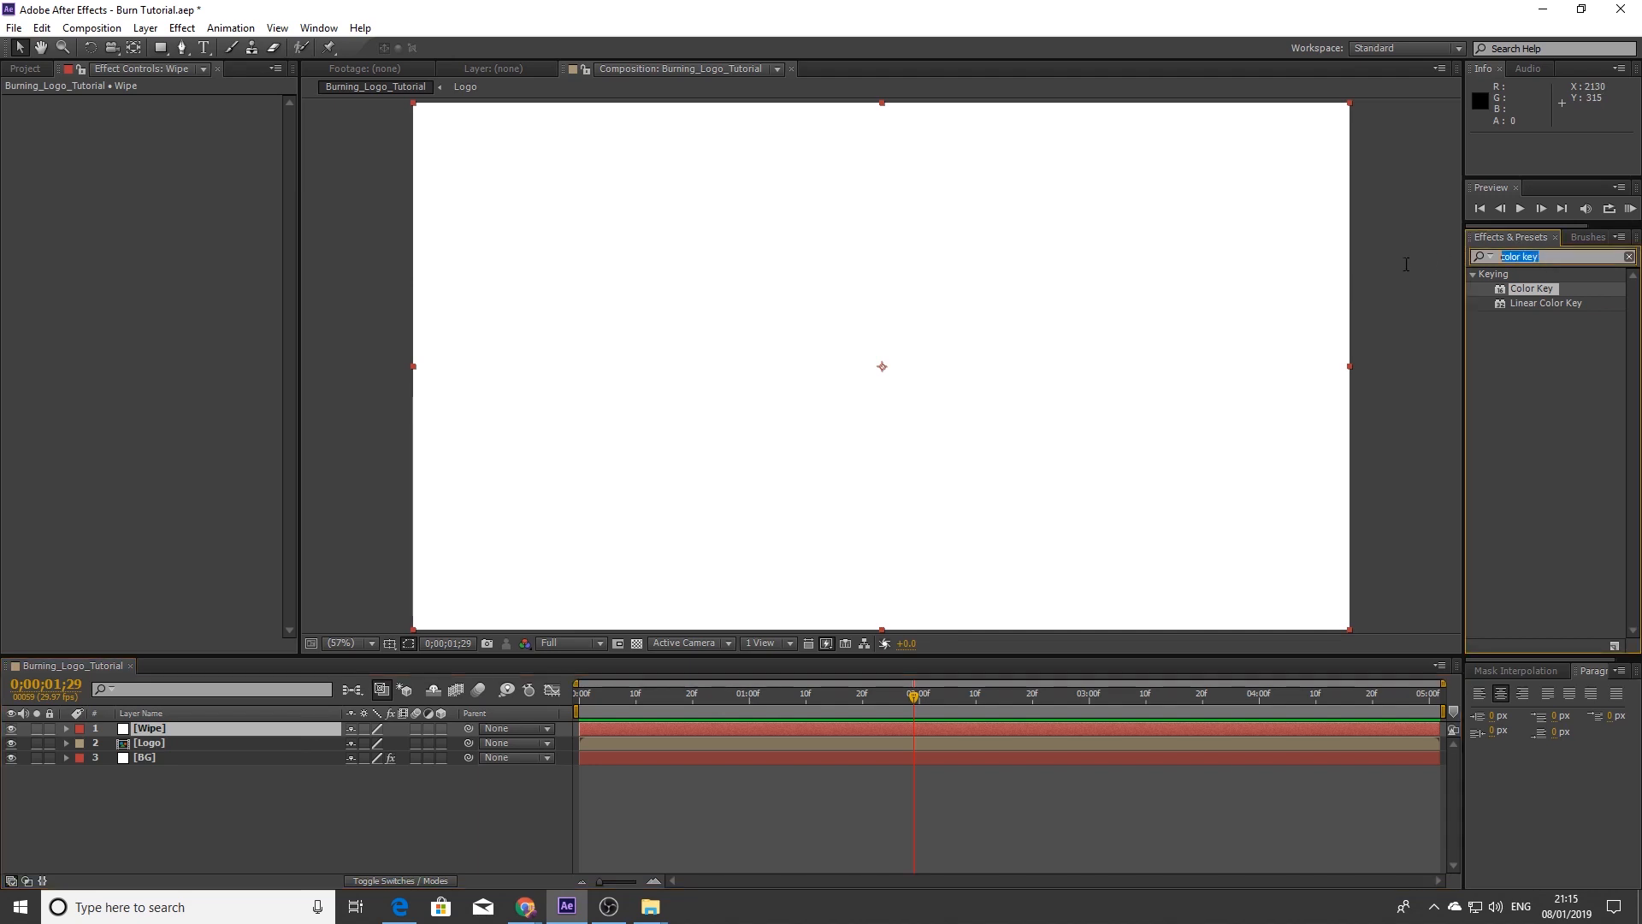
{"action": "type", "text": "Li"}
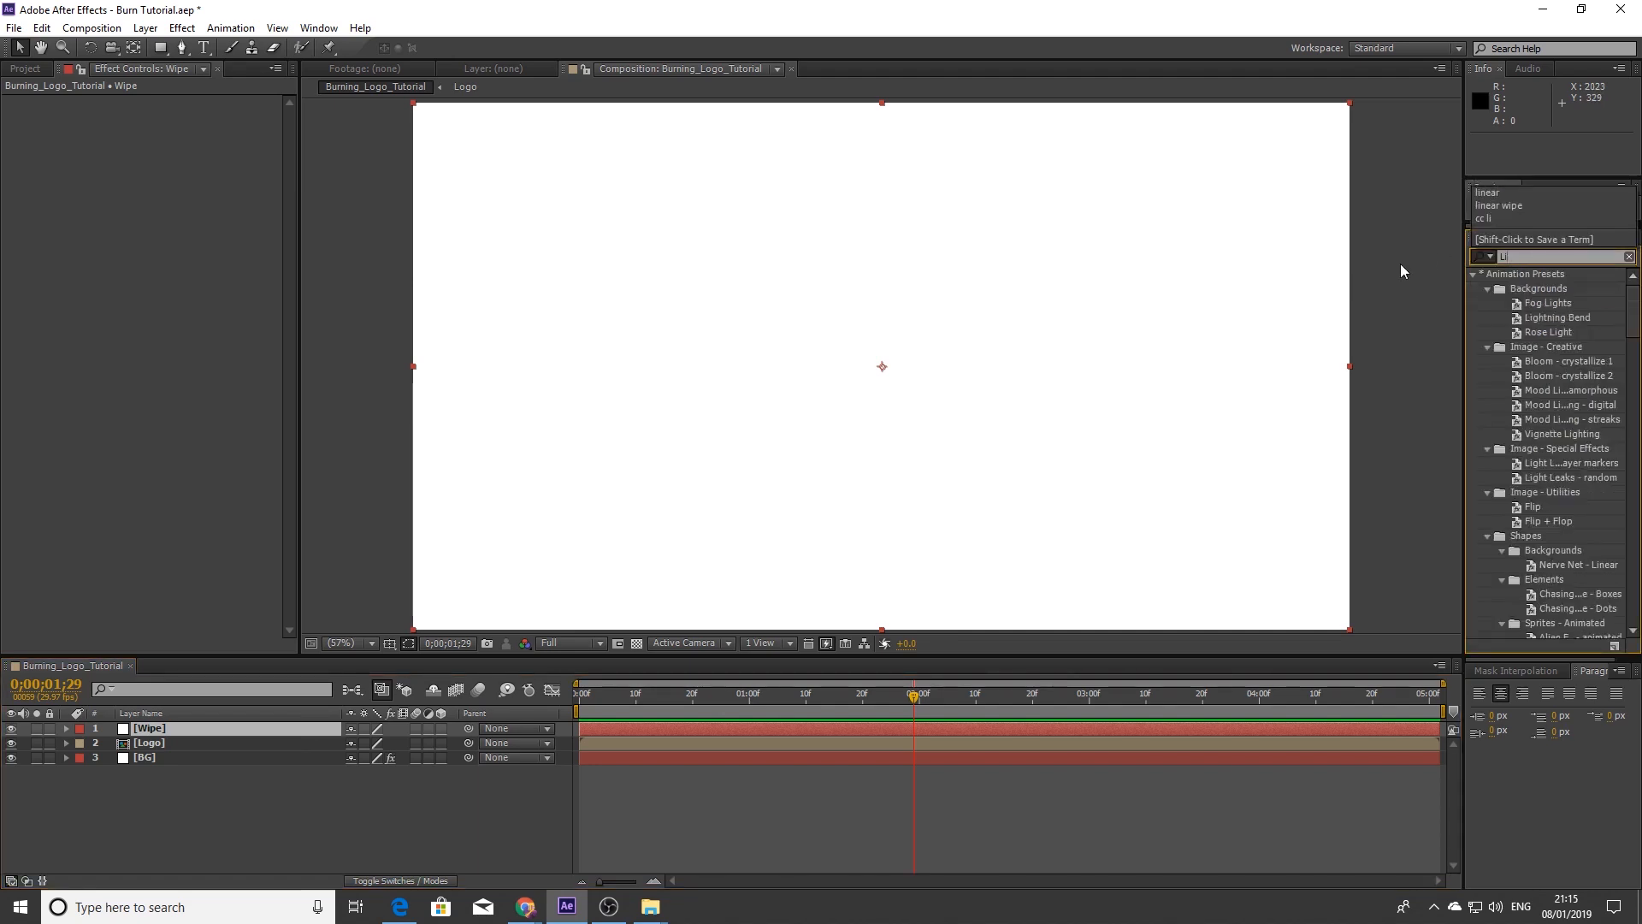
{"action": "type", "text": "near"}
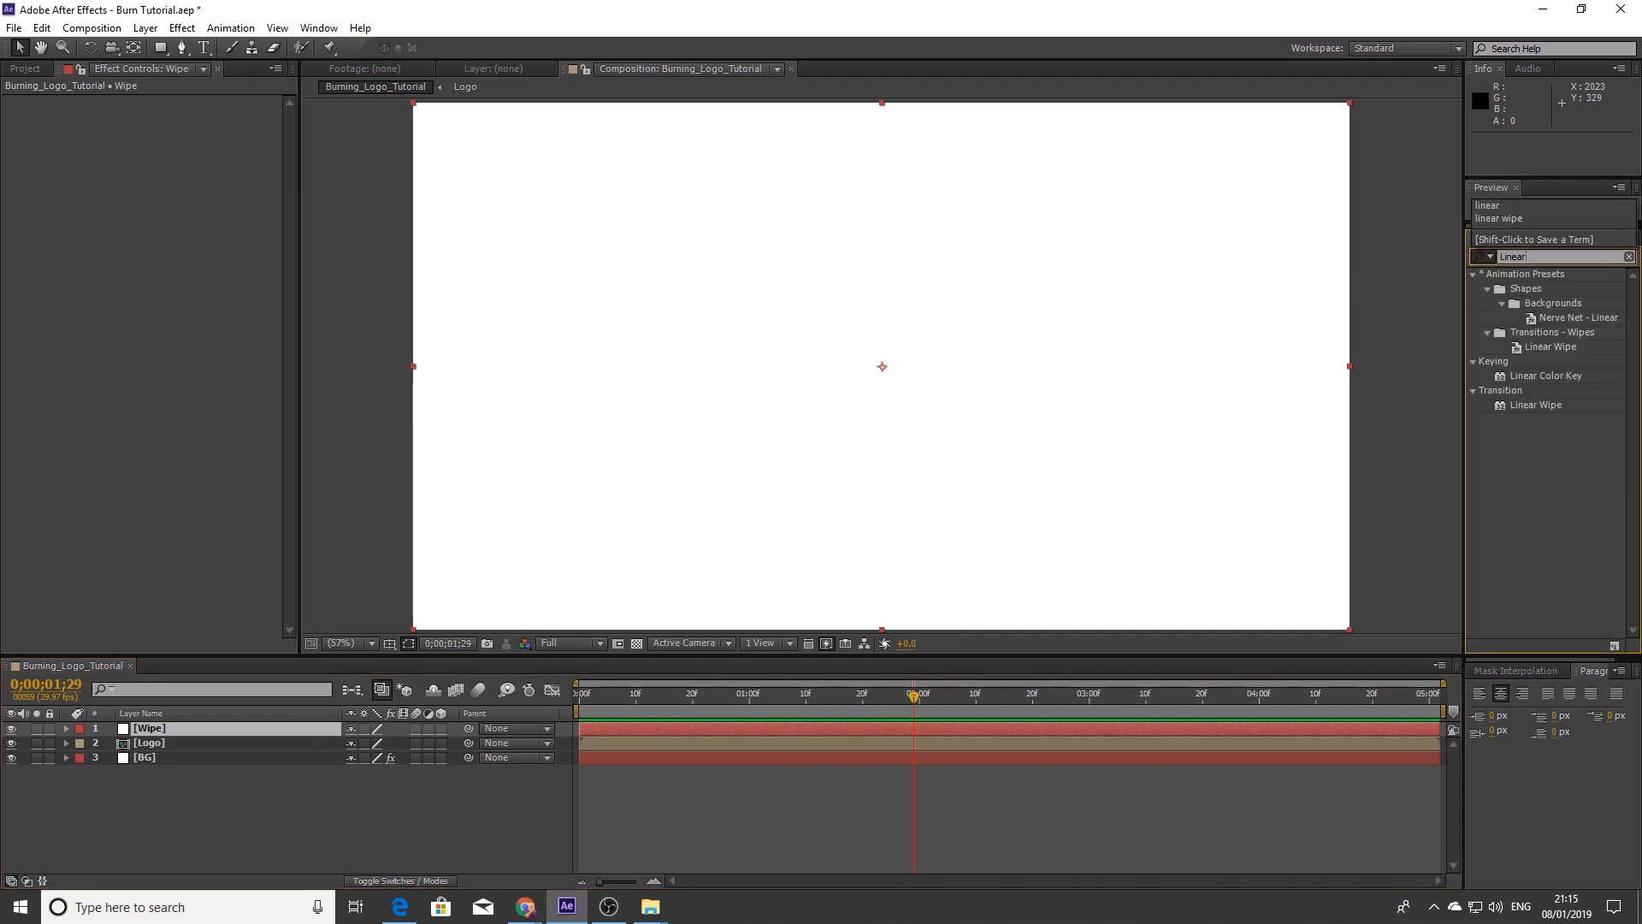
{"action": "left_click_drag", "start_coordinate": [1531, 406], "coordinate": [1009, 501]}
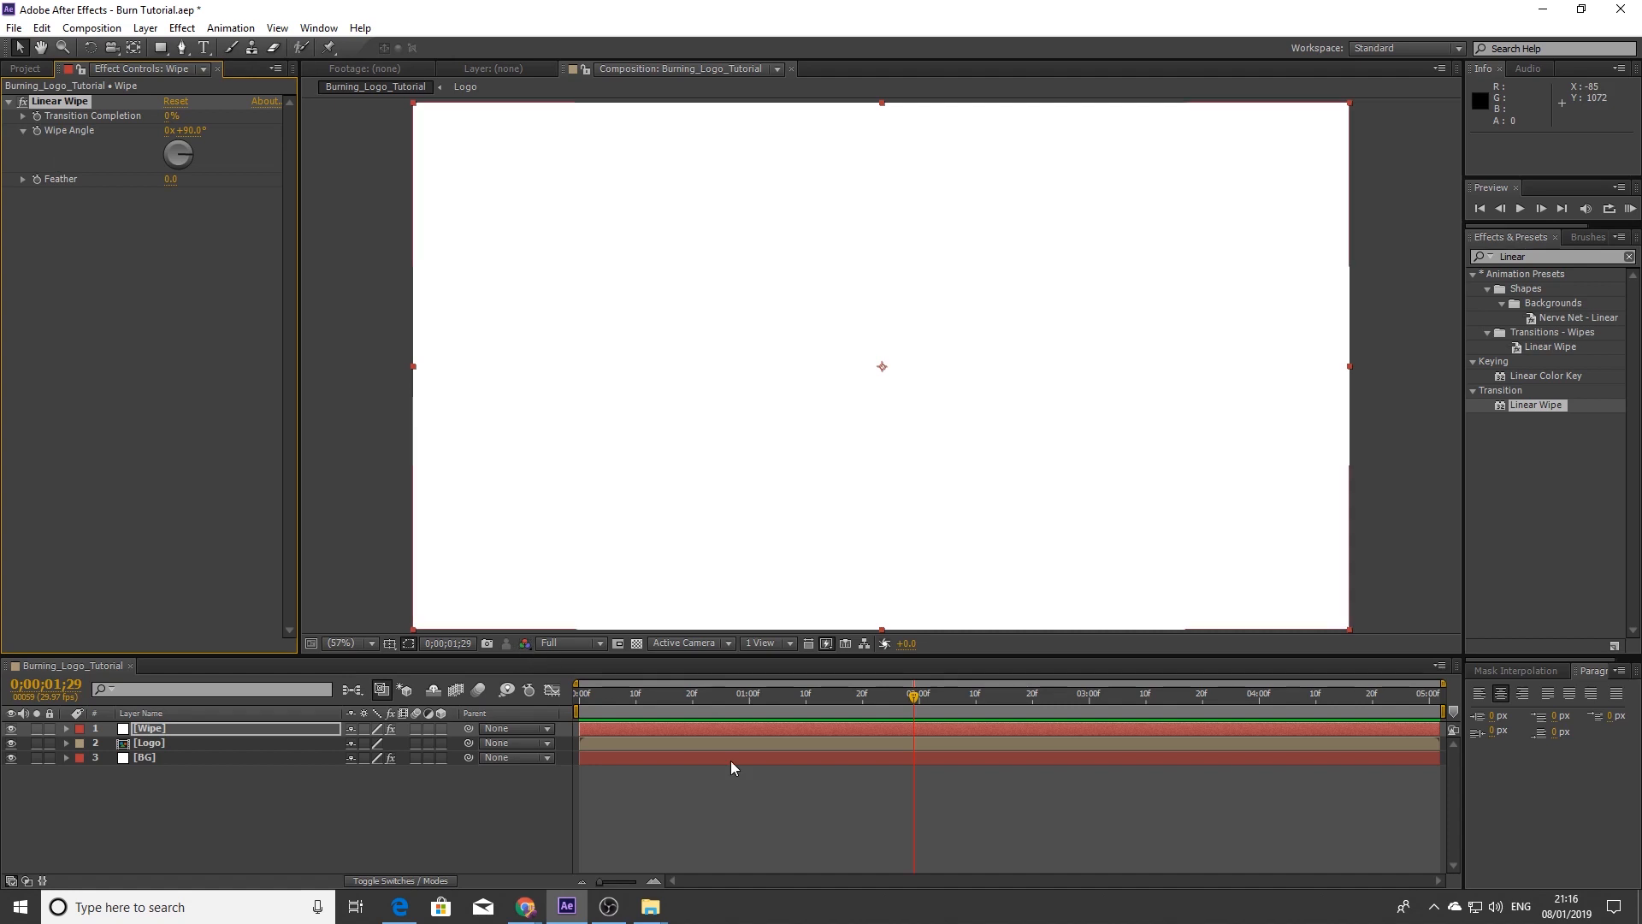
Keyframe Linear Wipe's Transition Completion from 100% at the composition start to 0% at 4 seconds
{"action": "left_click_drag", "start_coordinate": [693, 696], "coordinate": [452, 692]}
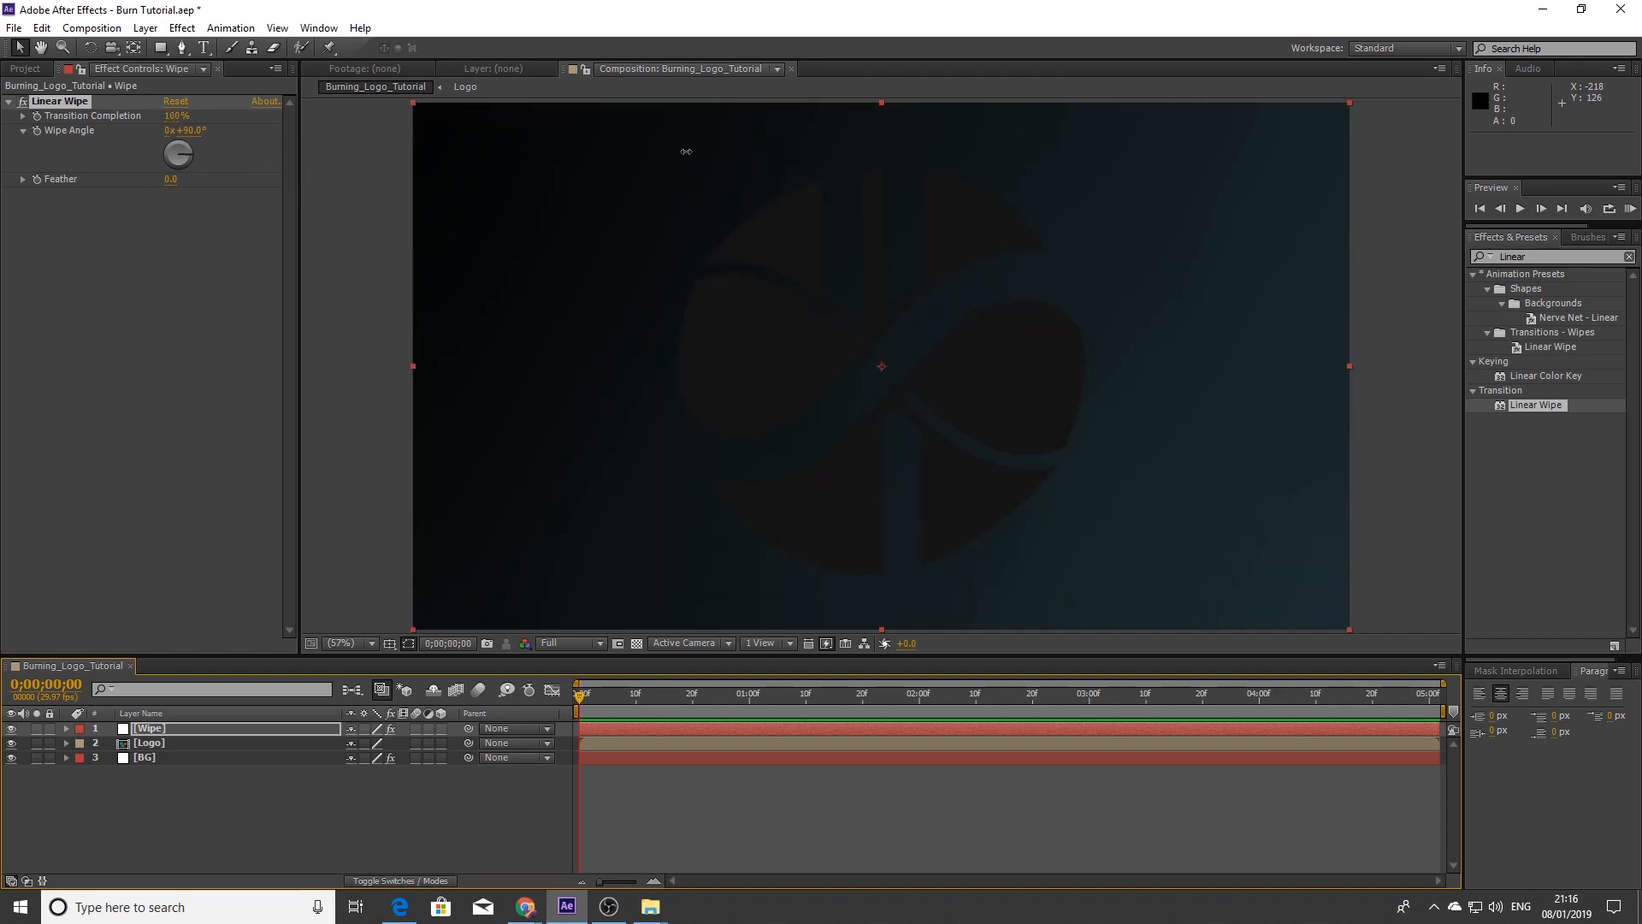
{"action": "left_click_drag", "start_coordinate": [175, 118], "coordinate": [793, 161]}
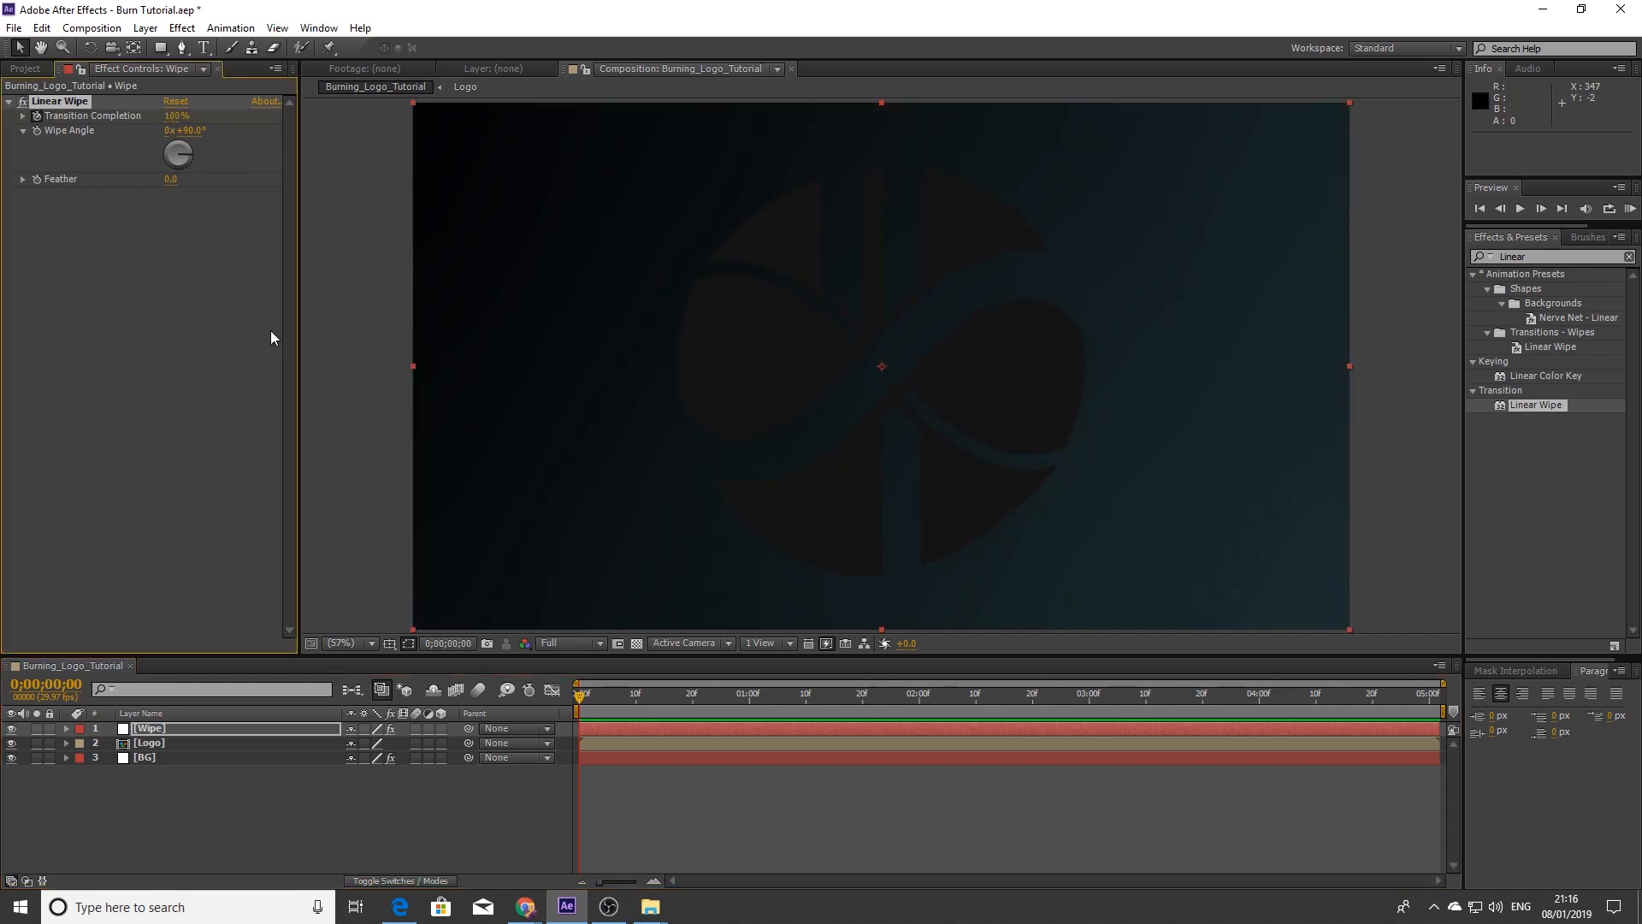
{"action": "left_click", "coordinate": [1259, 698]}
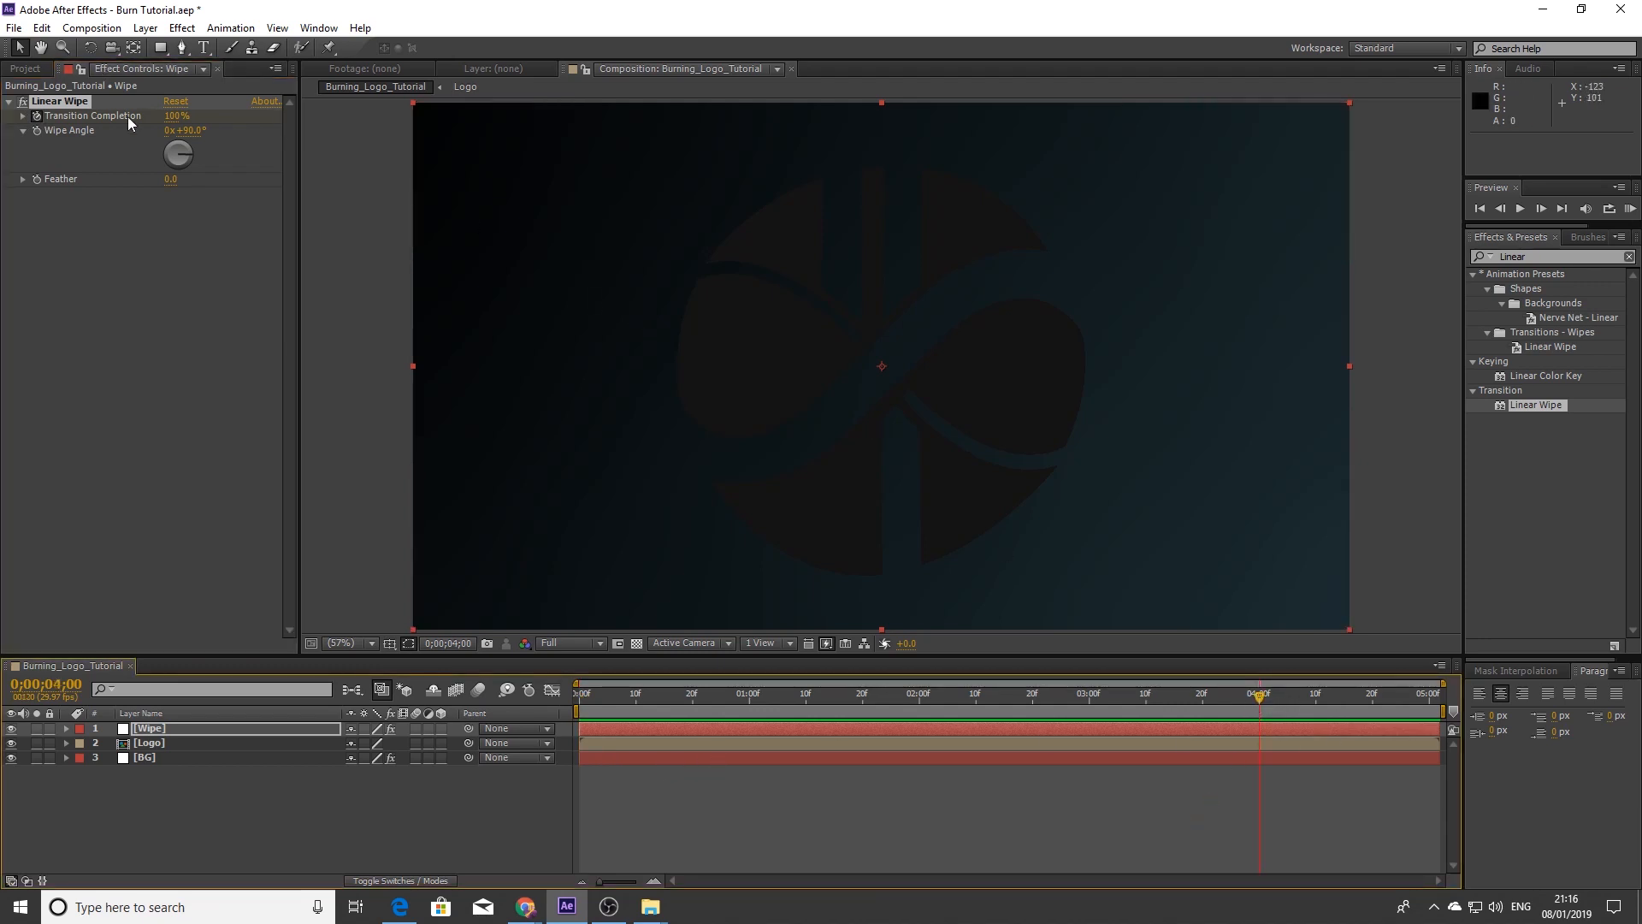
{"action": "left_click", "coordinate": [177, 116]}
{"action": "type", "text": "0"}
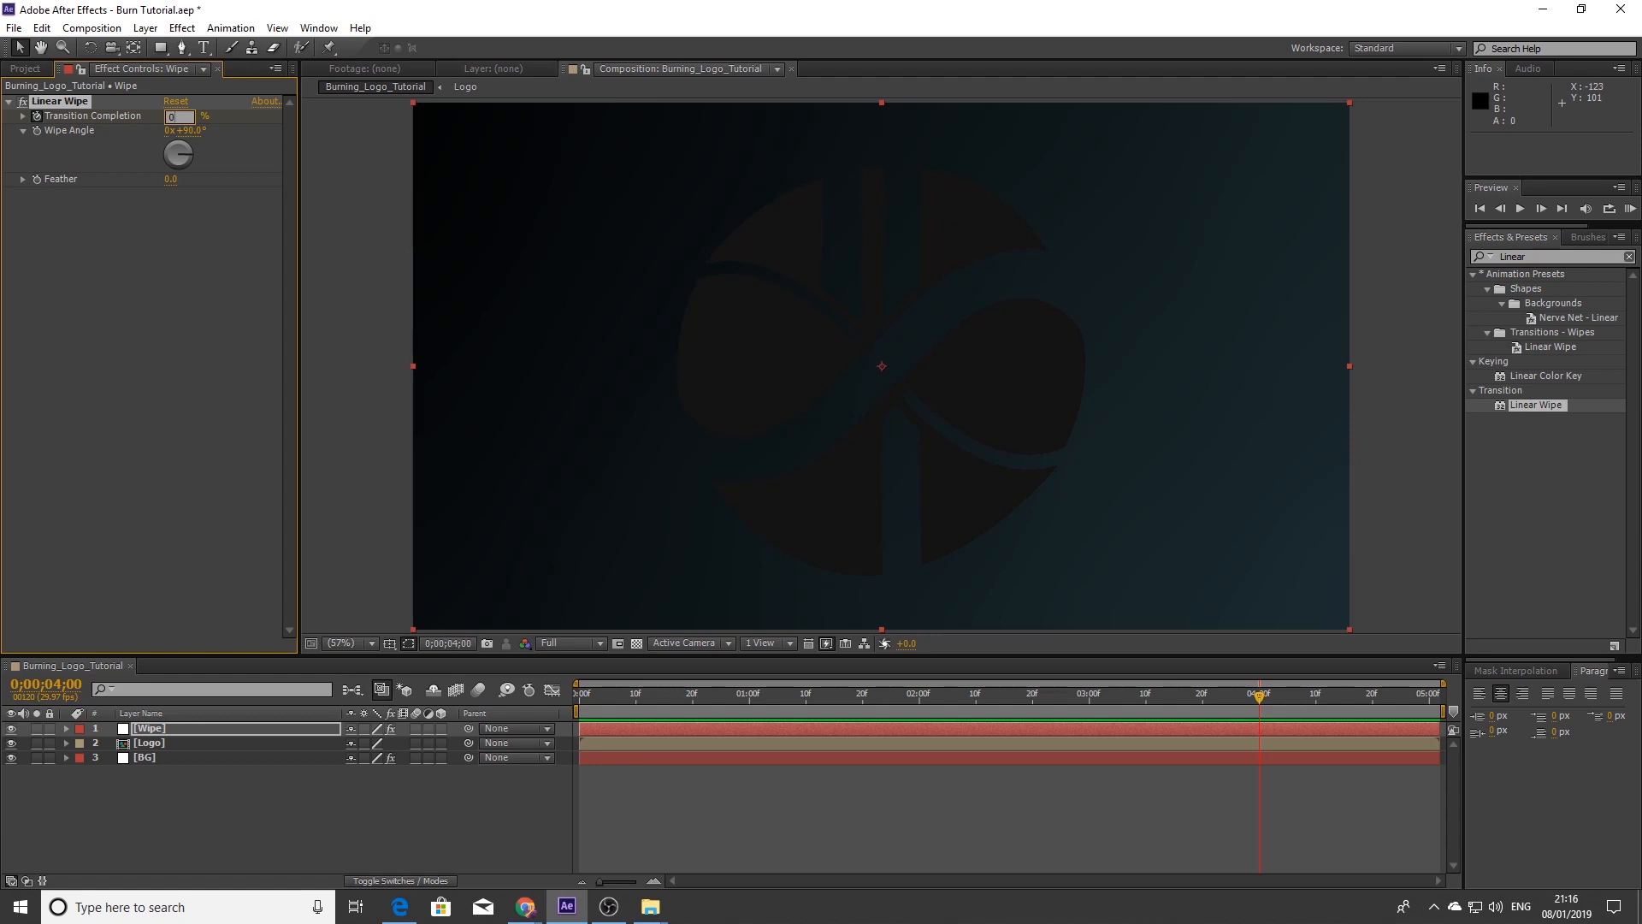
{"action": "key", "text": "Return"}
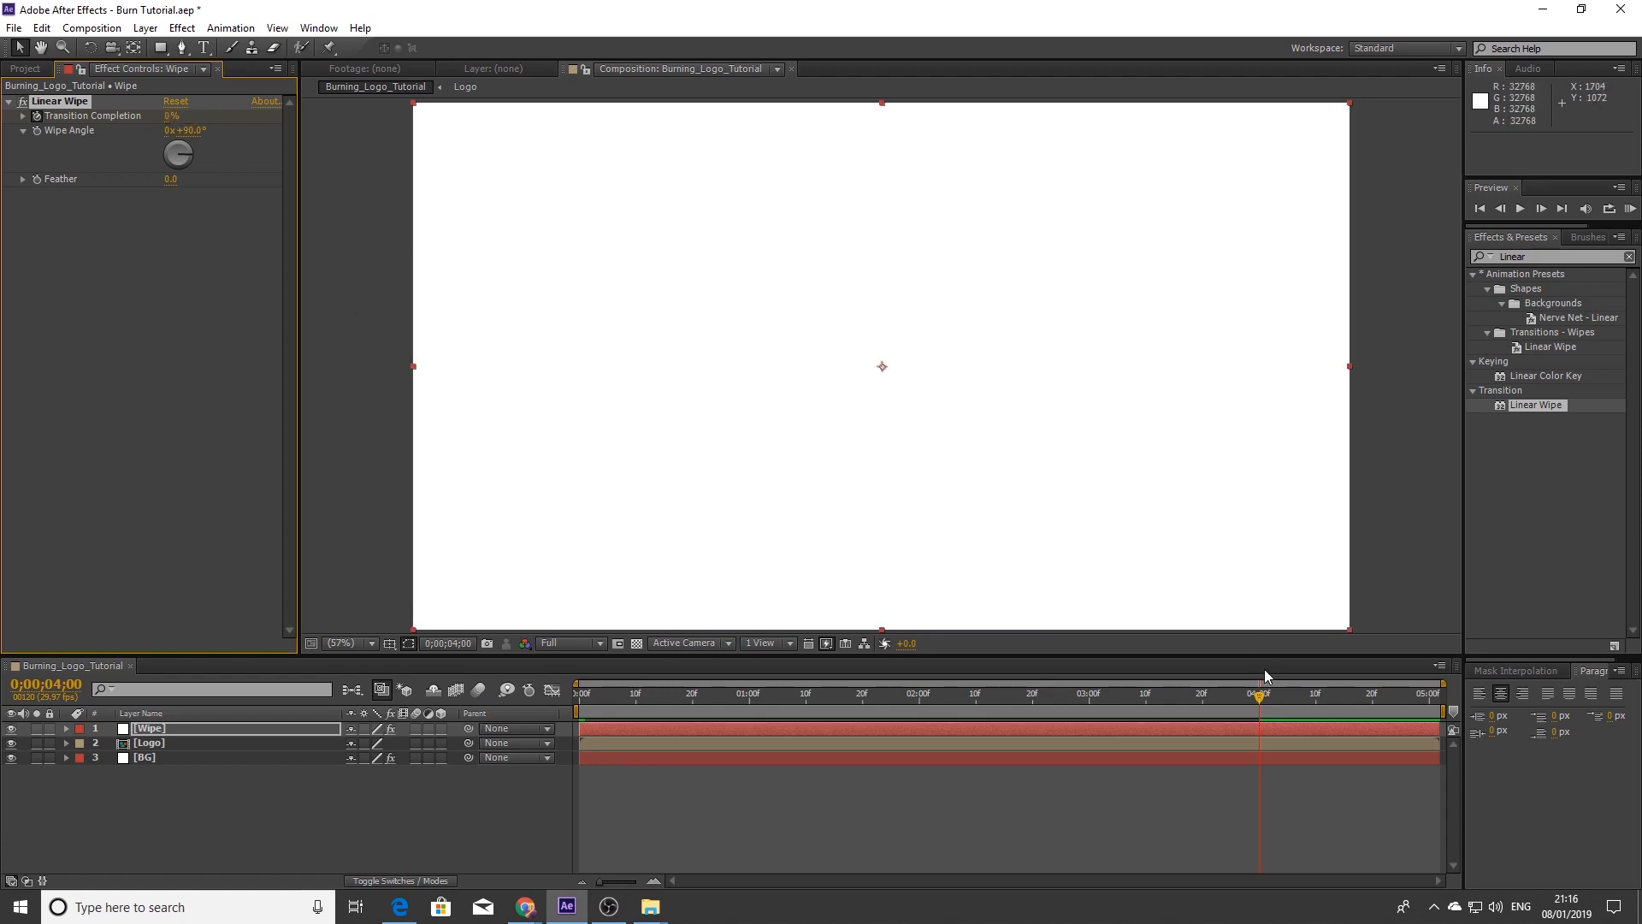
Set the Linear Wipe's Wipe Angle to 205° and its Feather to 45, previewing the wipe over time
{"action": "left_click_drag", "start_coordinate": [1255, 707], "coordinate": [1090, 706]}
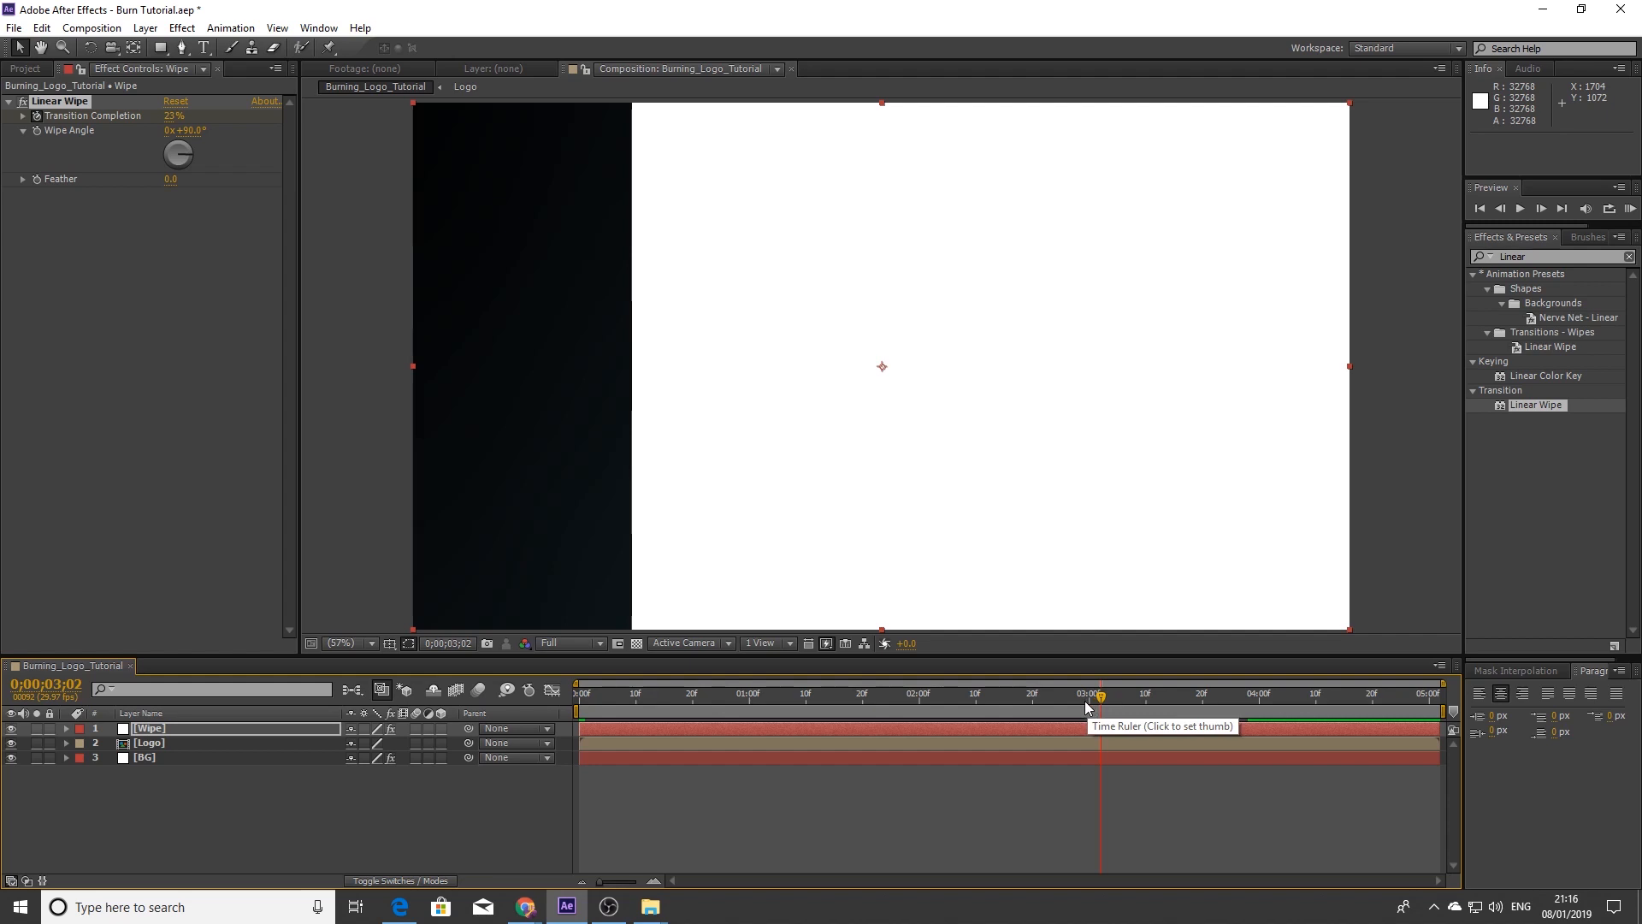
{"action": "left_click_drag", "start_coordinate": [1101, 703], "coordinate": [742, 633]}
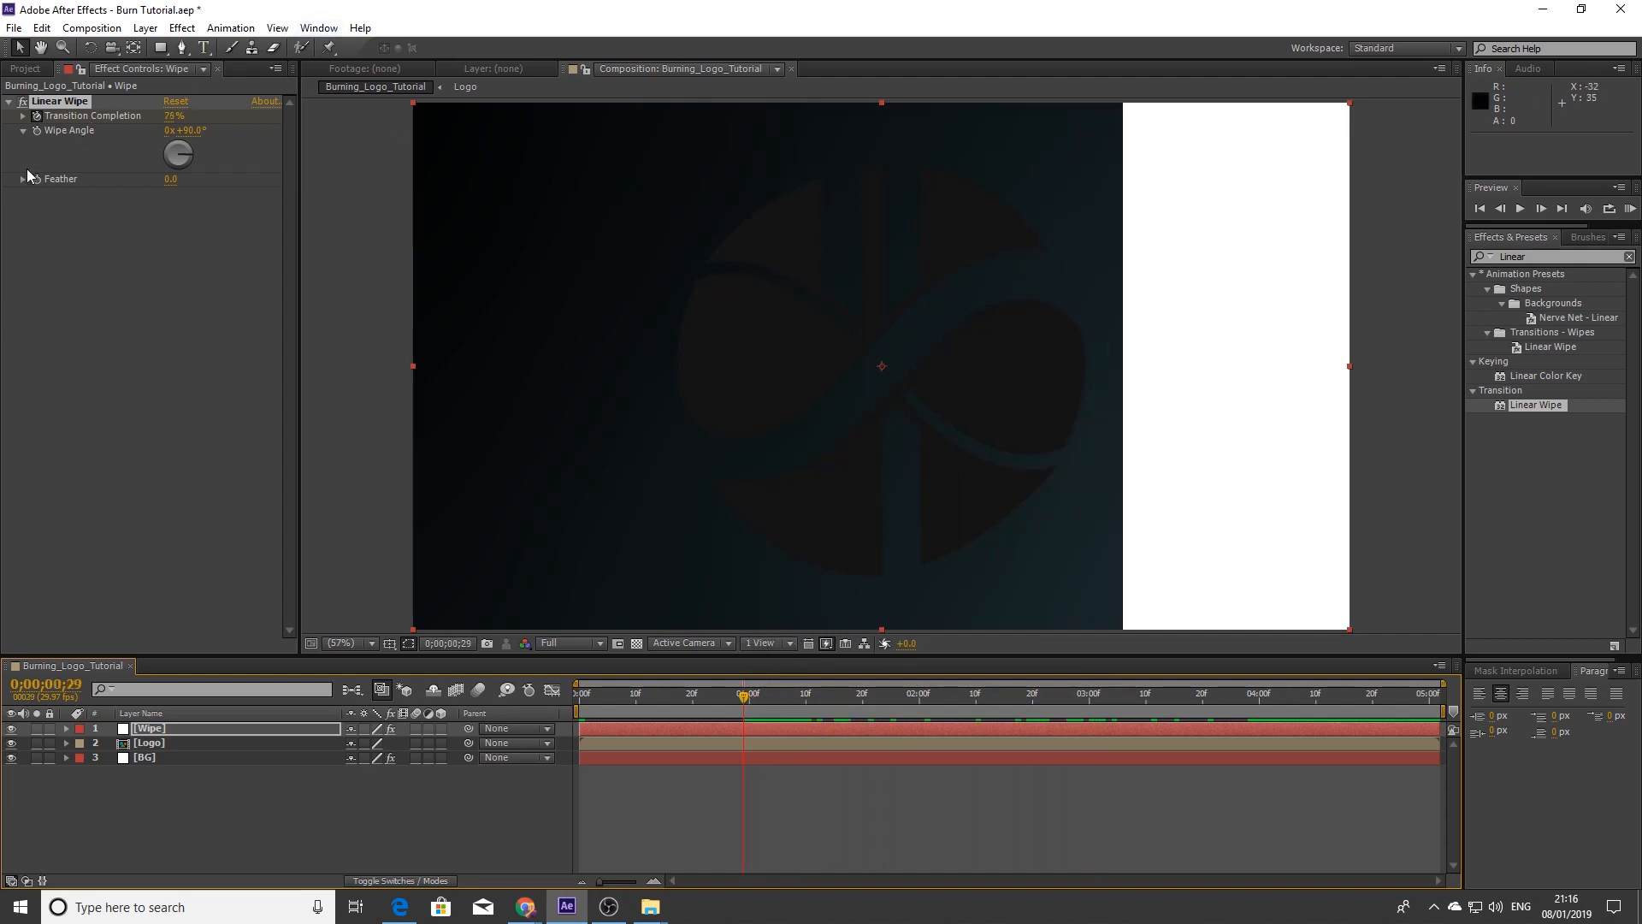
{"action": "left_click_drag", "start_coordinate": [183, 157], "coordinate": [176, 161]}
{"action": "left_click", "coordinate": [170, 181]}
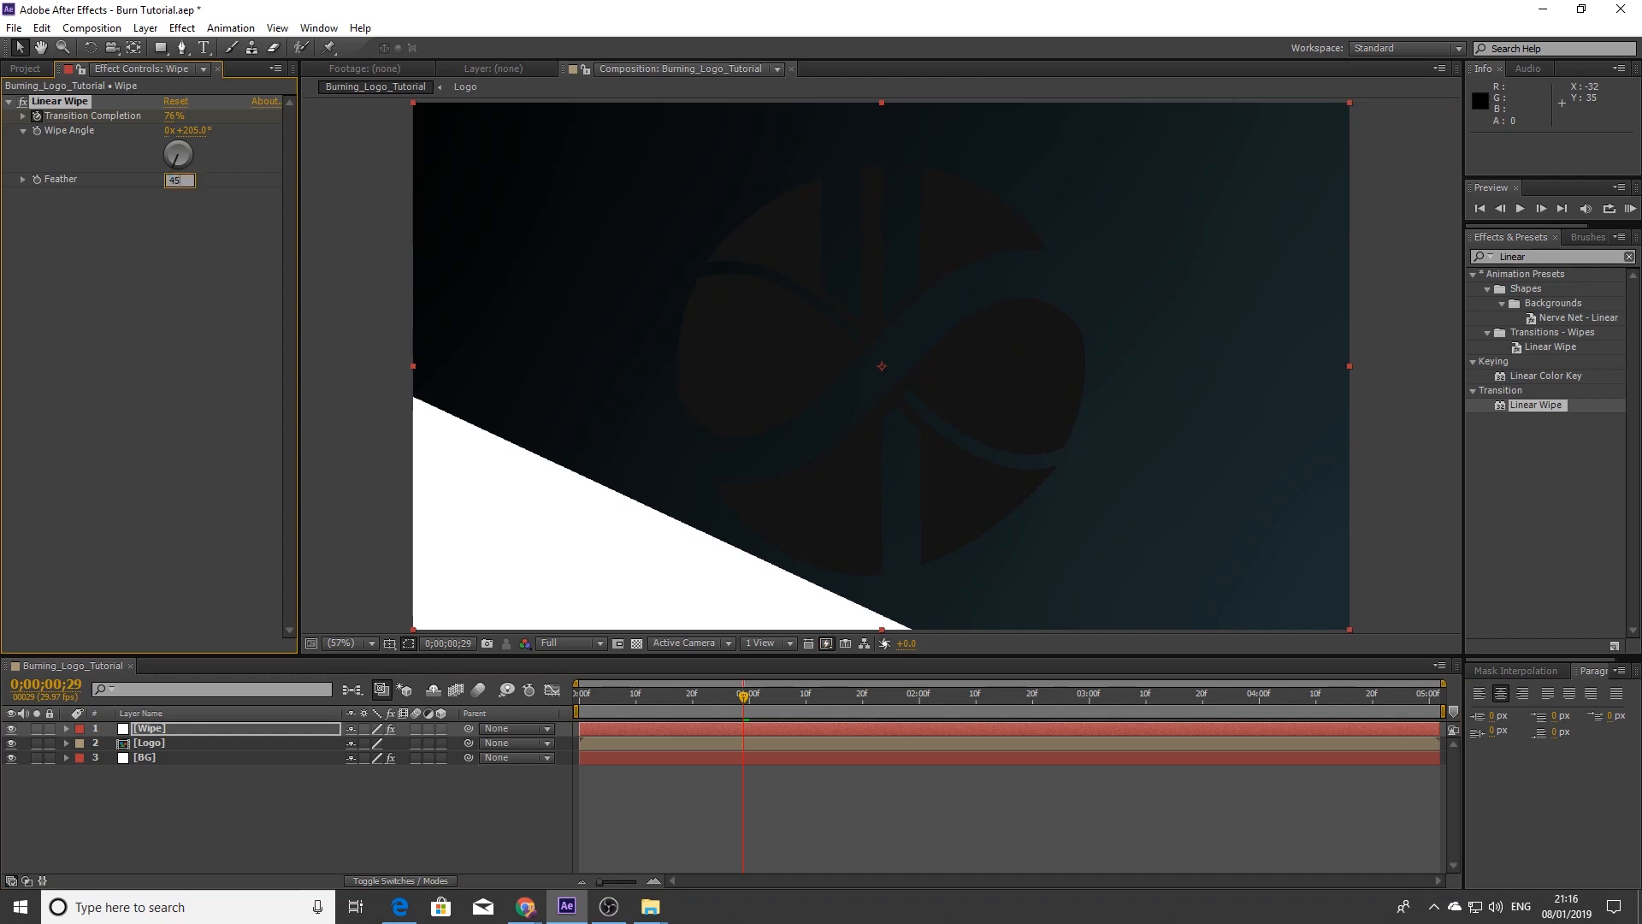
{"action": "type", "text": "45"}
{"action": "key", "text": "Return"}
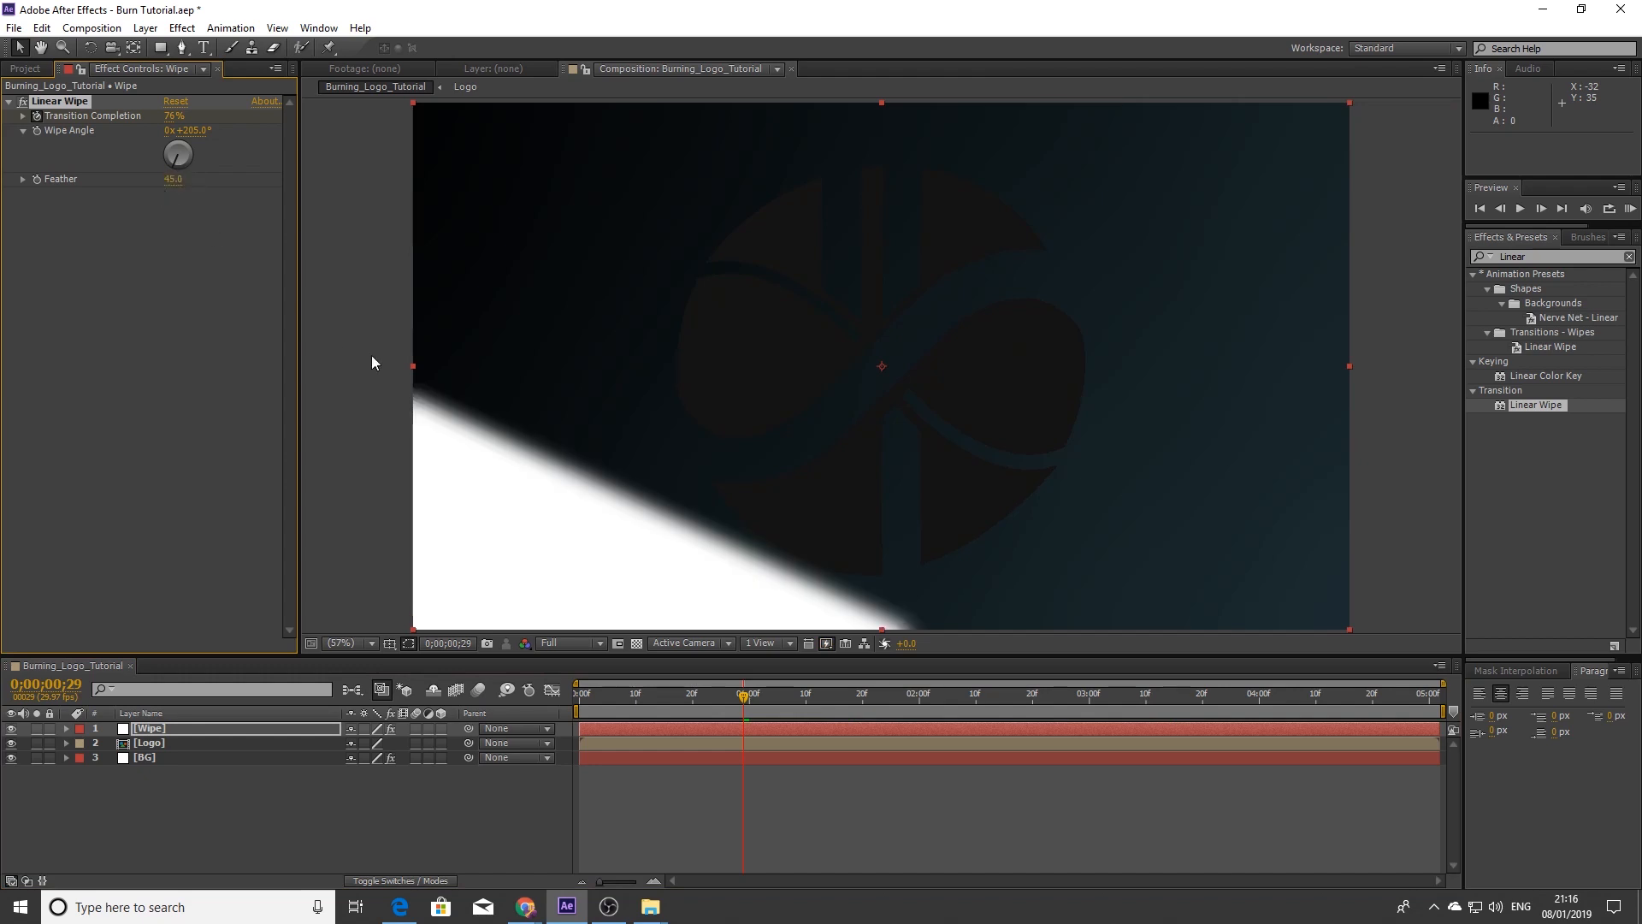
{"action": "left_click", "coordinate": [797, 812]}
{"action": "mouse_move", "coordinate": [743, 699]}
{"action": "left_mouse_down"}
{"action": "mouse_move", "coordinate": [762, 696]}
{"action": "mouse_move", "coordinate": [701, 687]}
{"action": "mouse_move", "coordinate": [931, 684]}
{"action": "mouse_move", "coordinate": [680, 684]}
{"action": "mouse_move", "coordinate": [1061, 686]}
{"action": "mouse_move", "coordinate": [743, 708]}
{"action": "left_mouse_up"}
Pre-compose the Wipe layer as Linear Wipe, moving all attributes into the new composition
{"action": "left_click", "coordinate": [177, 728]}
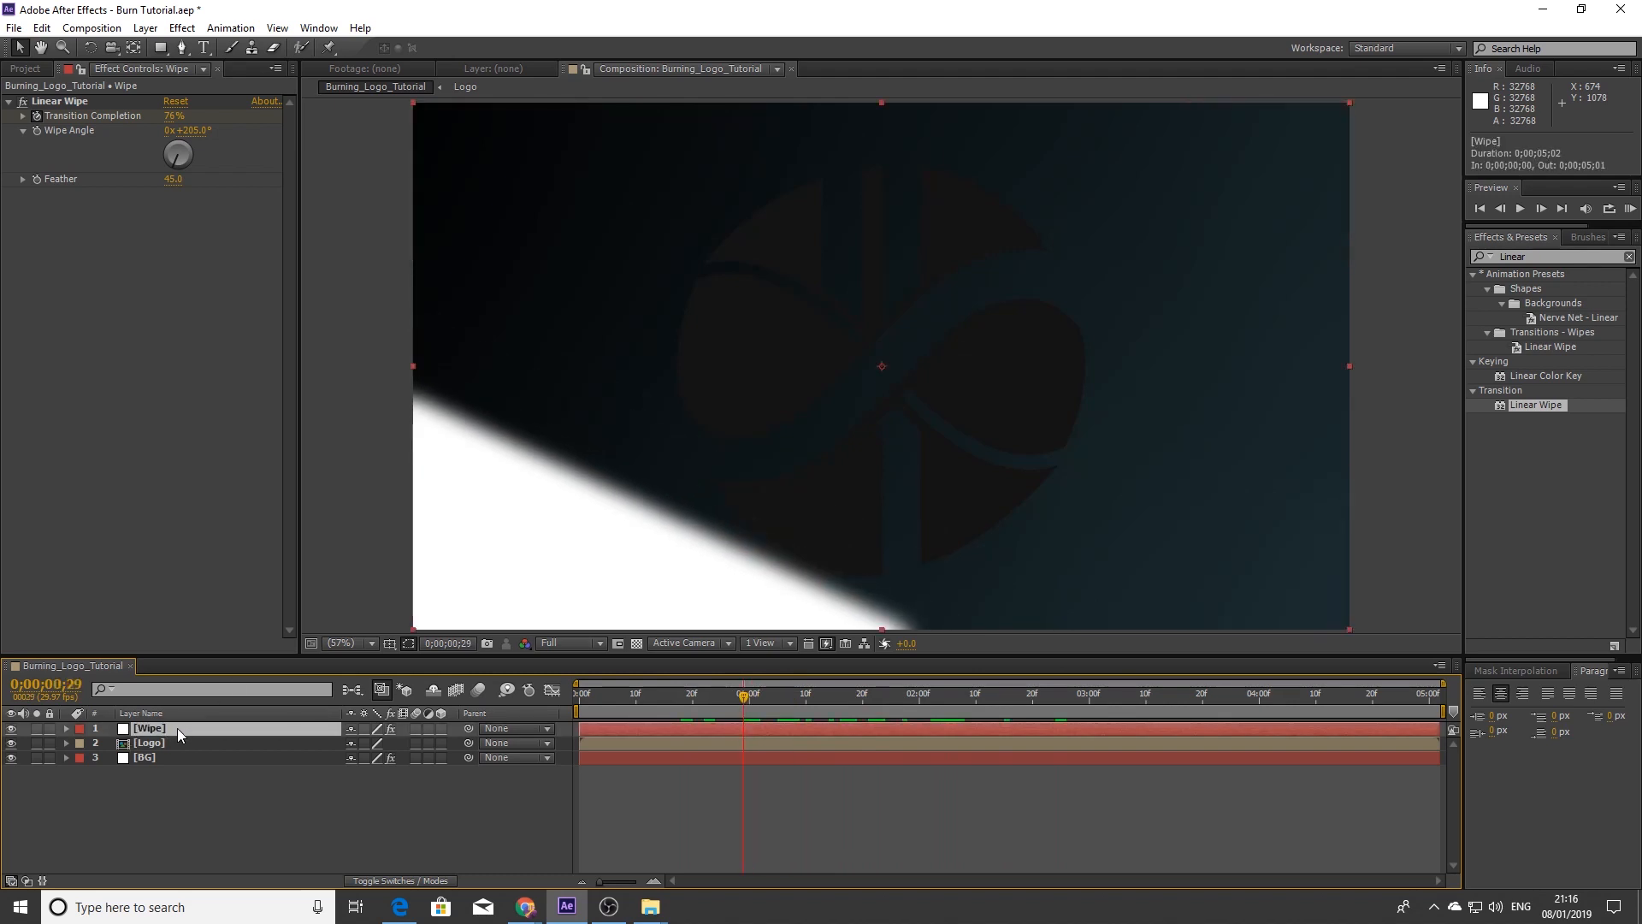
{"action": "right_click", "coordinate": [177, 727]}
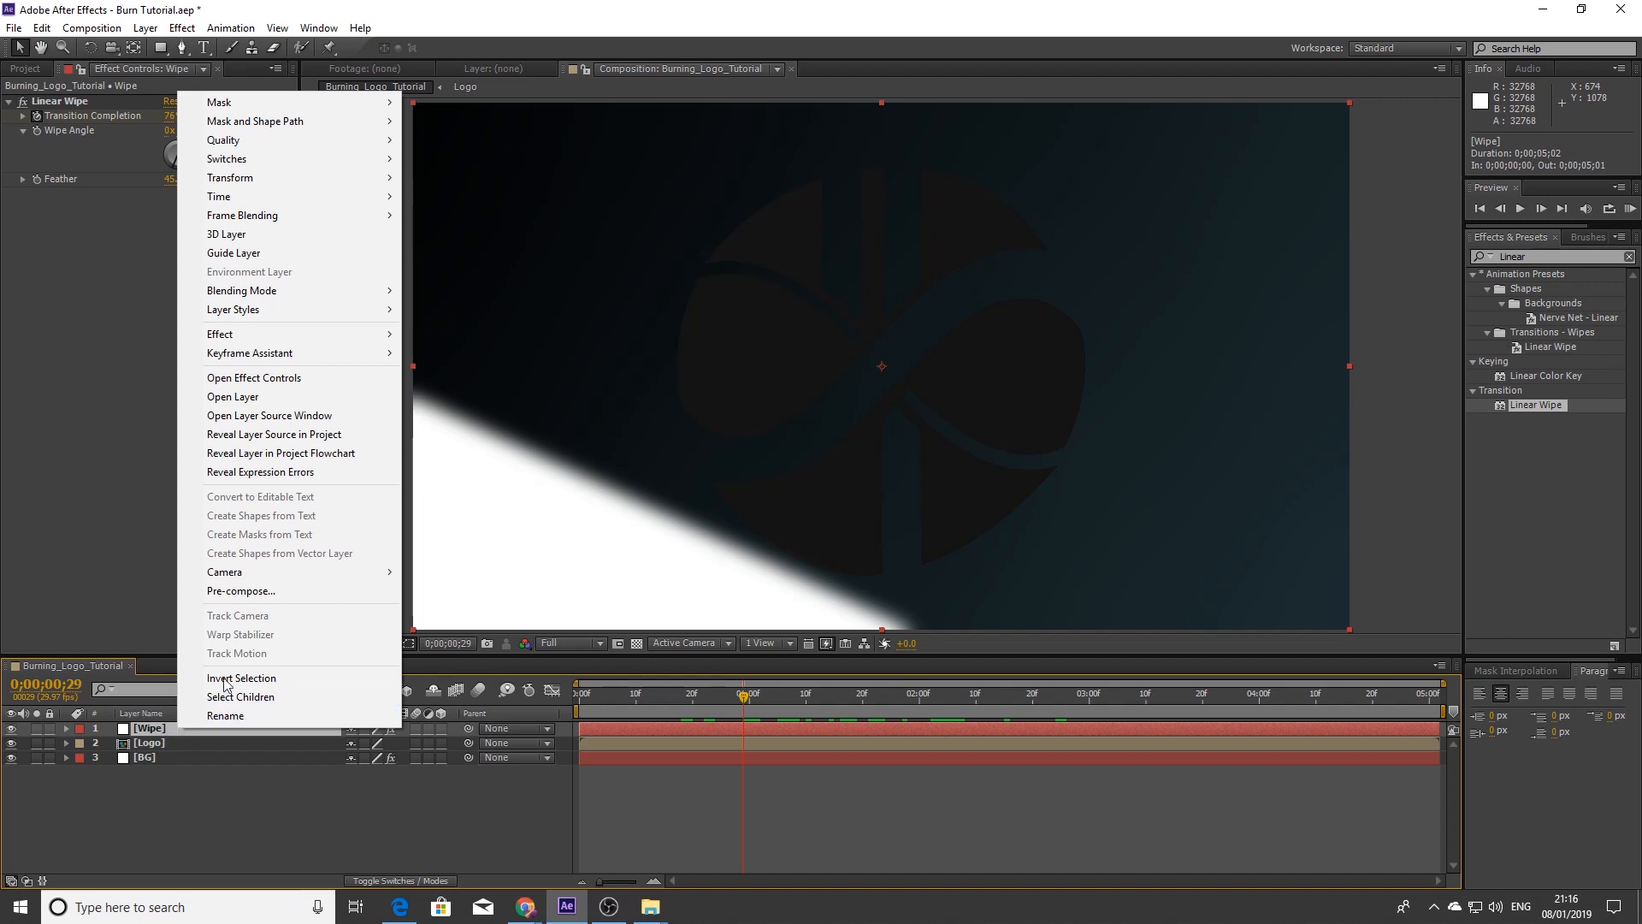
{"action": "left_click", "coordinate": [224, 591]}
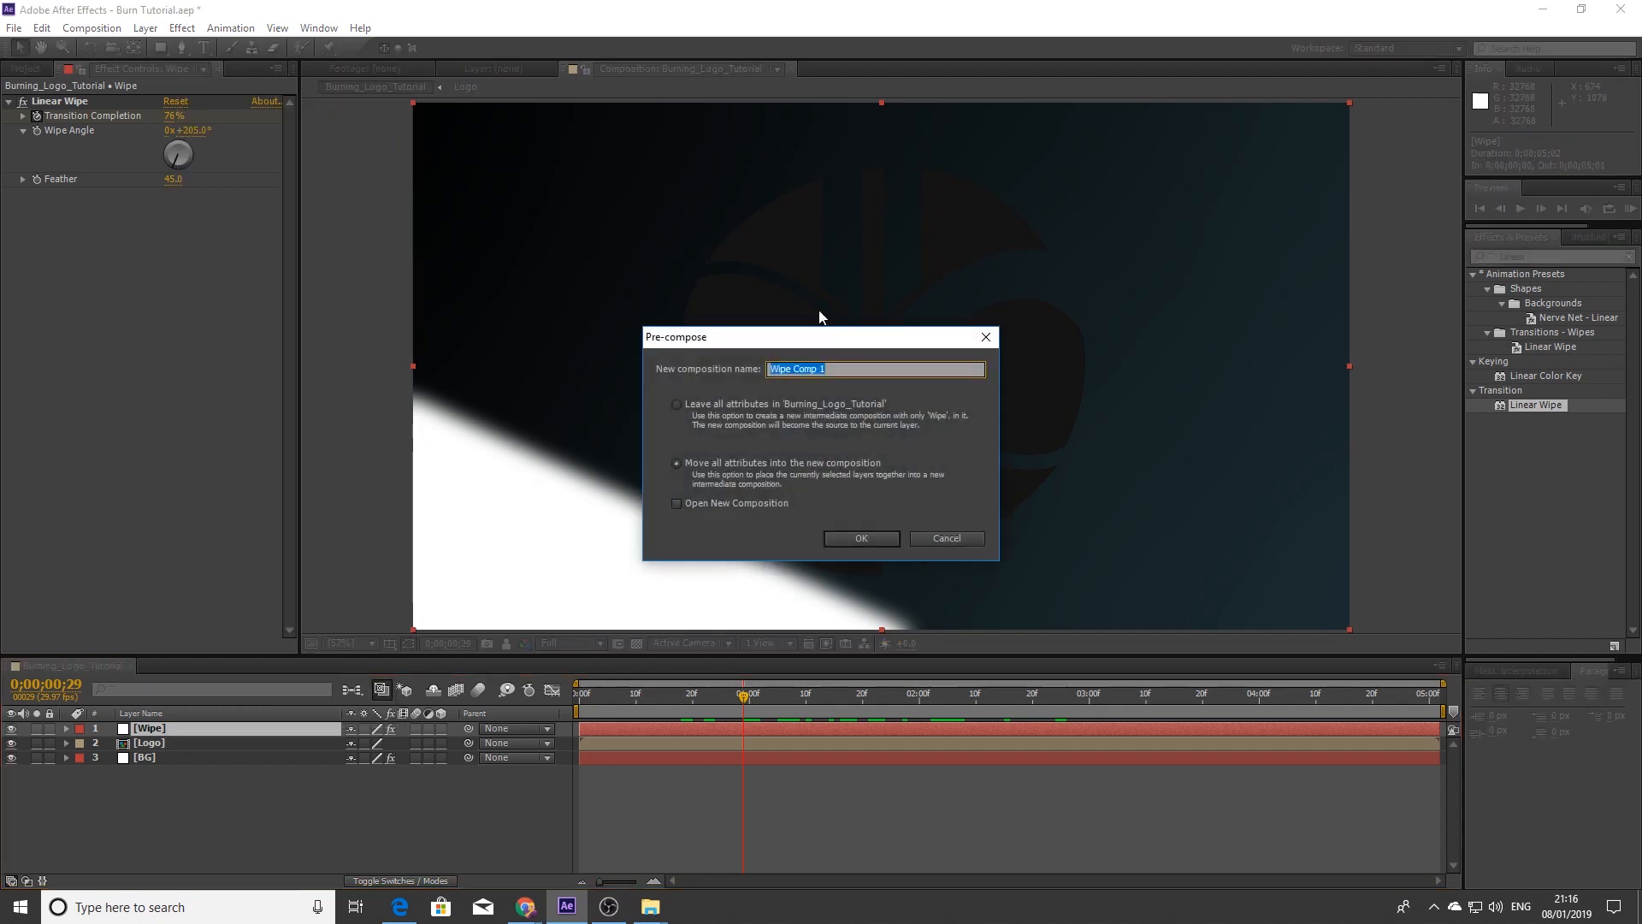
{"action": "type", "text": "Linear Wipe"}
{"action": "key", "text": "Return"}
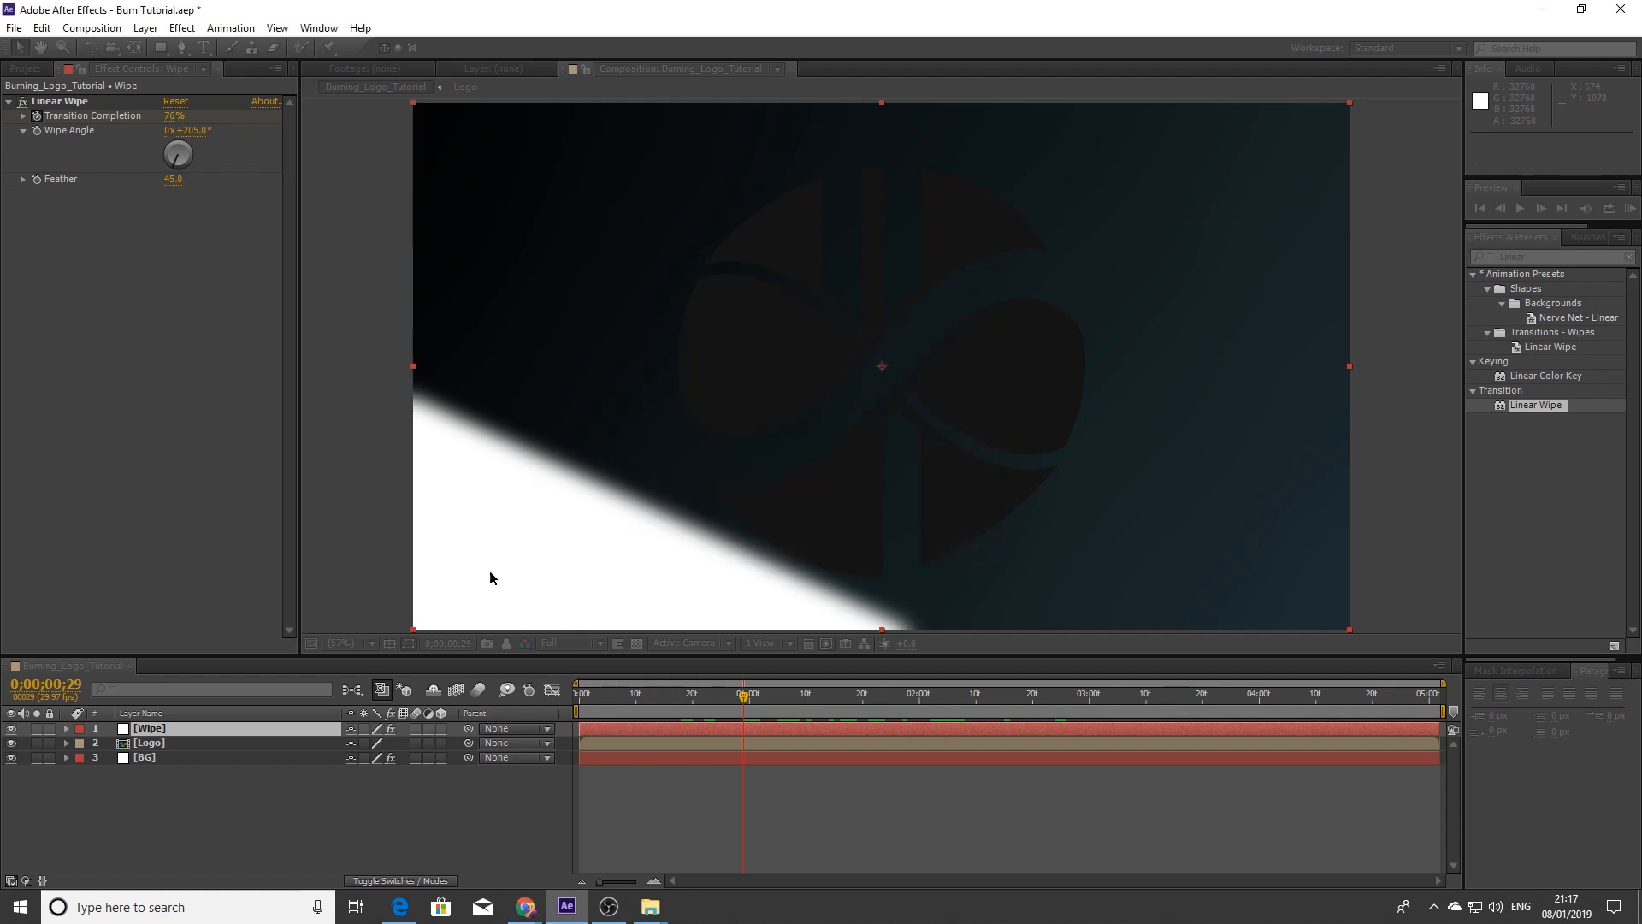
Create a white 1920 x 1080 px solid named Noise above the Linear Wipe layer
{"action": "left_click", "coordinate": [239, 790]}
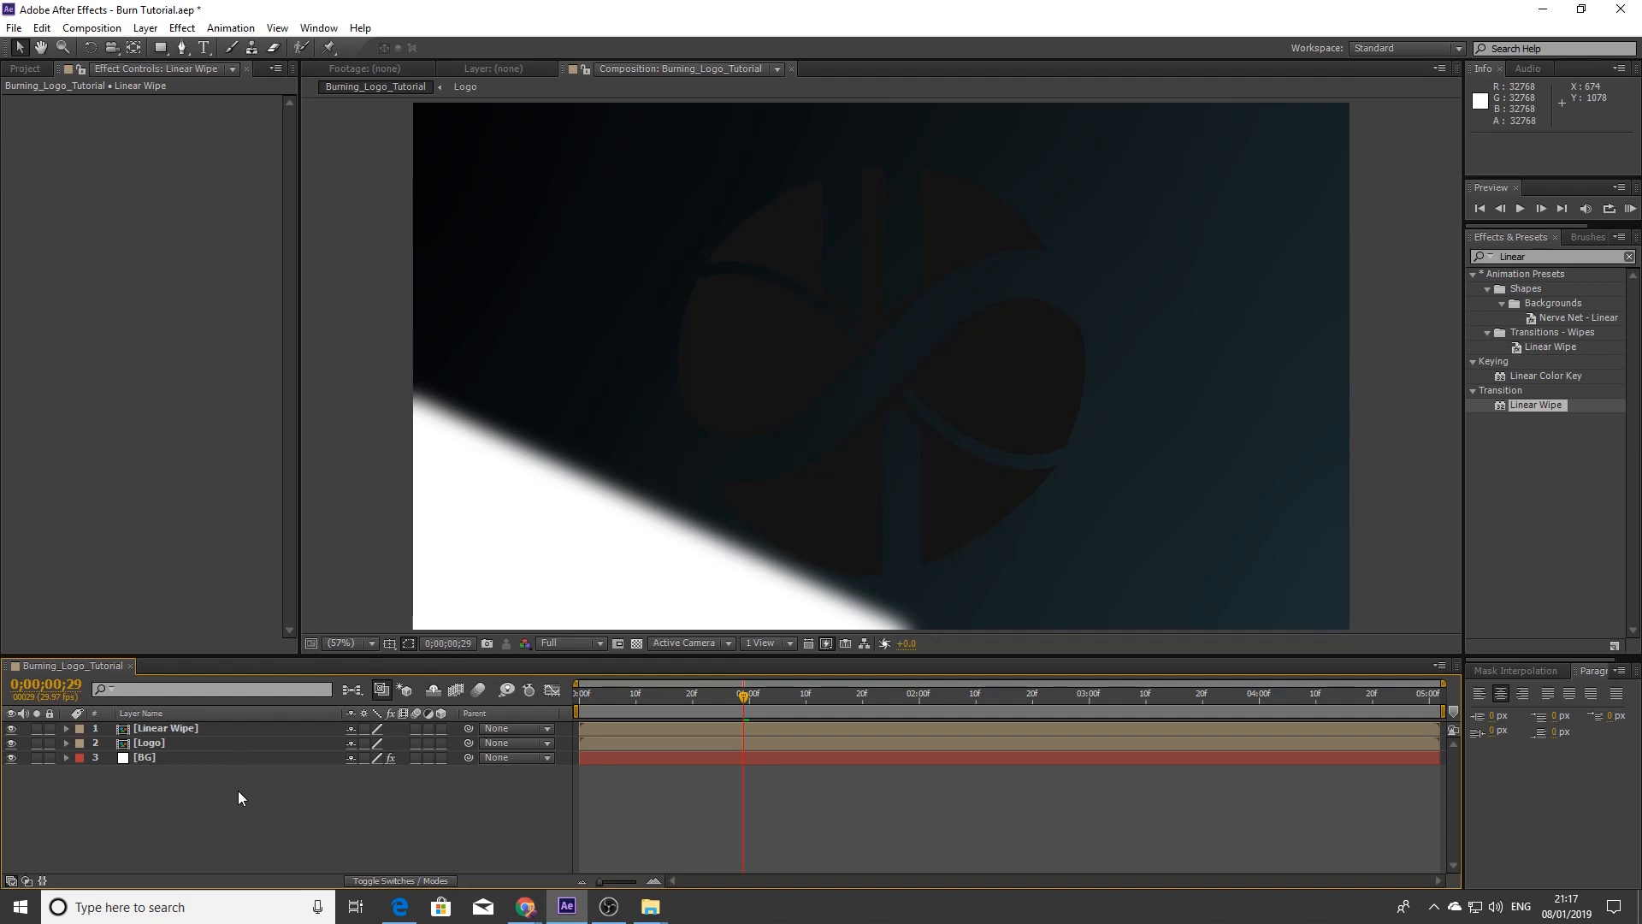
{"action": "key", "text": "ctrl+y"}
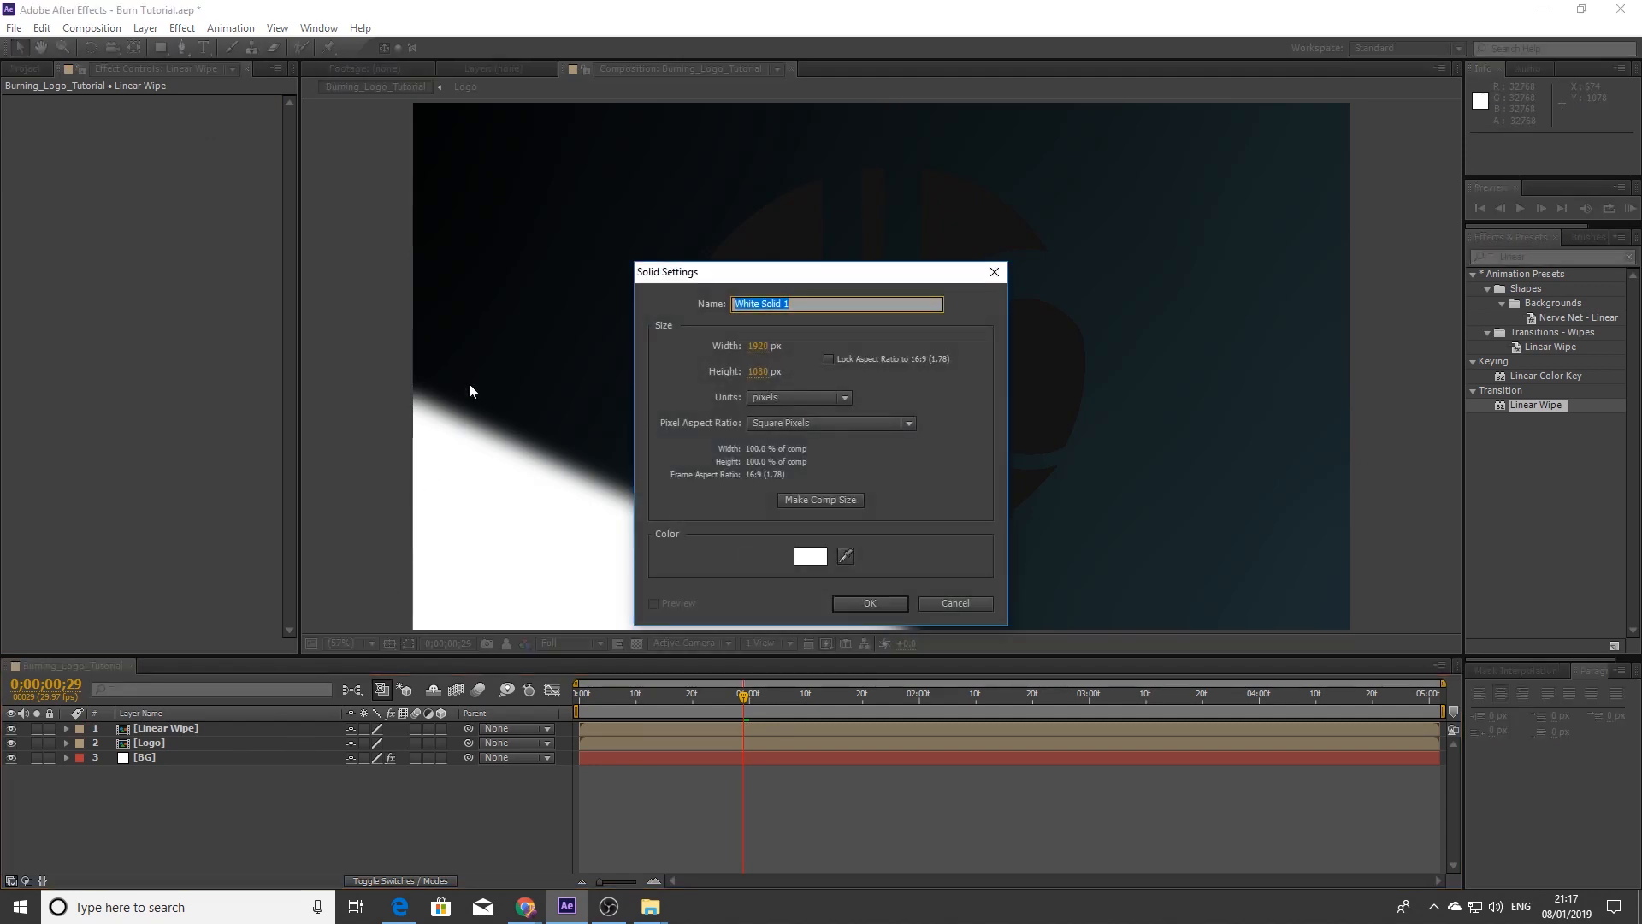
{"action": "type", "text": "Noise"}
{"action": "key", "text": "Return"}
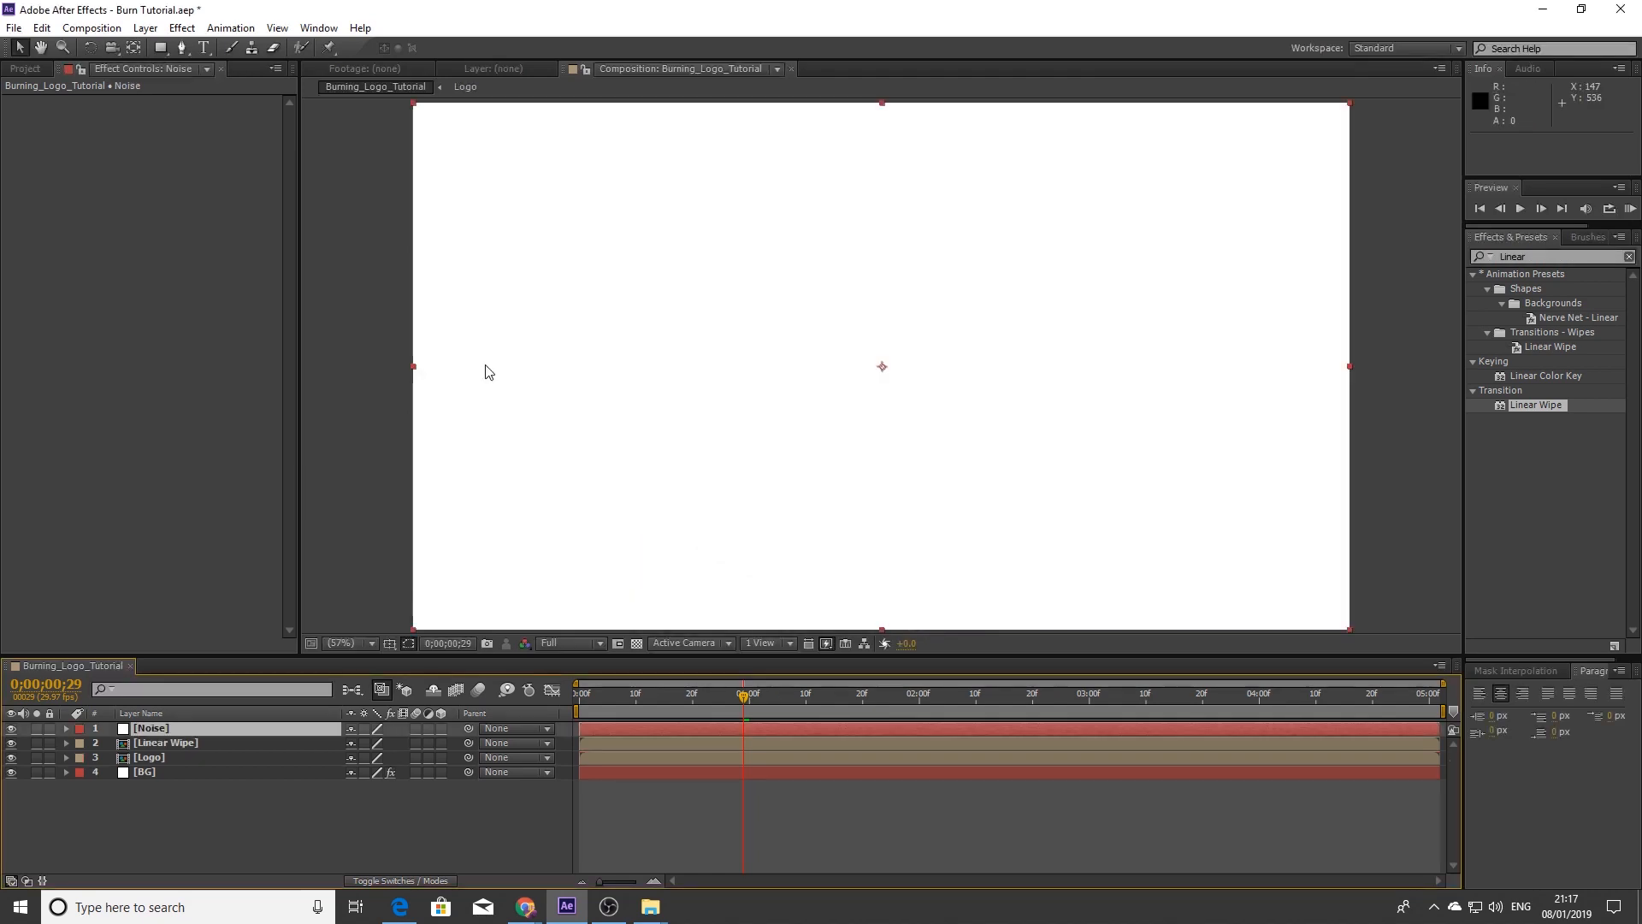
Find the Fractal Noise effect and apply it to the Noise solid
{"action": "left_click", "coordinate": [1543, 256]}
{"action": "key", "text": "BackSpace"}
{"action": "key", "text": "BackSpace"}
{"action": "key", "text": "BackSpace"}
{"action": "key", "text": "BackSpace"}
{"action": "key", "text": "BackSpace"}
{"action": "key", "text": "BackSpace"}
{"action": "type", "text": "frac"}
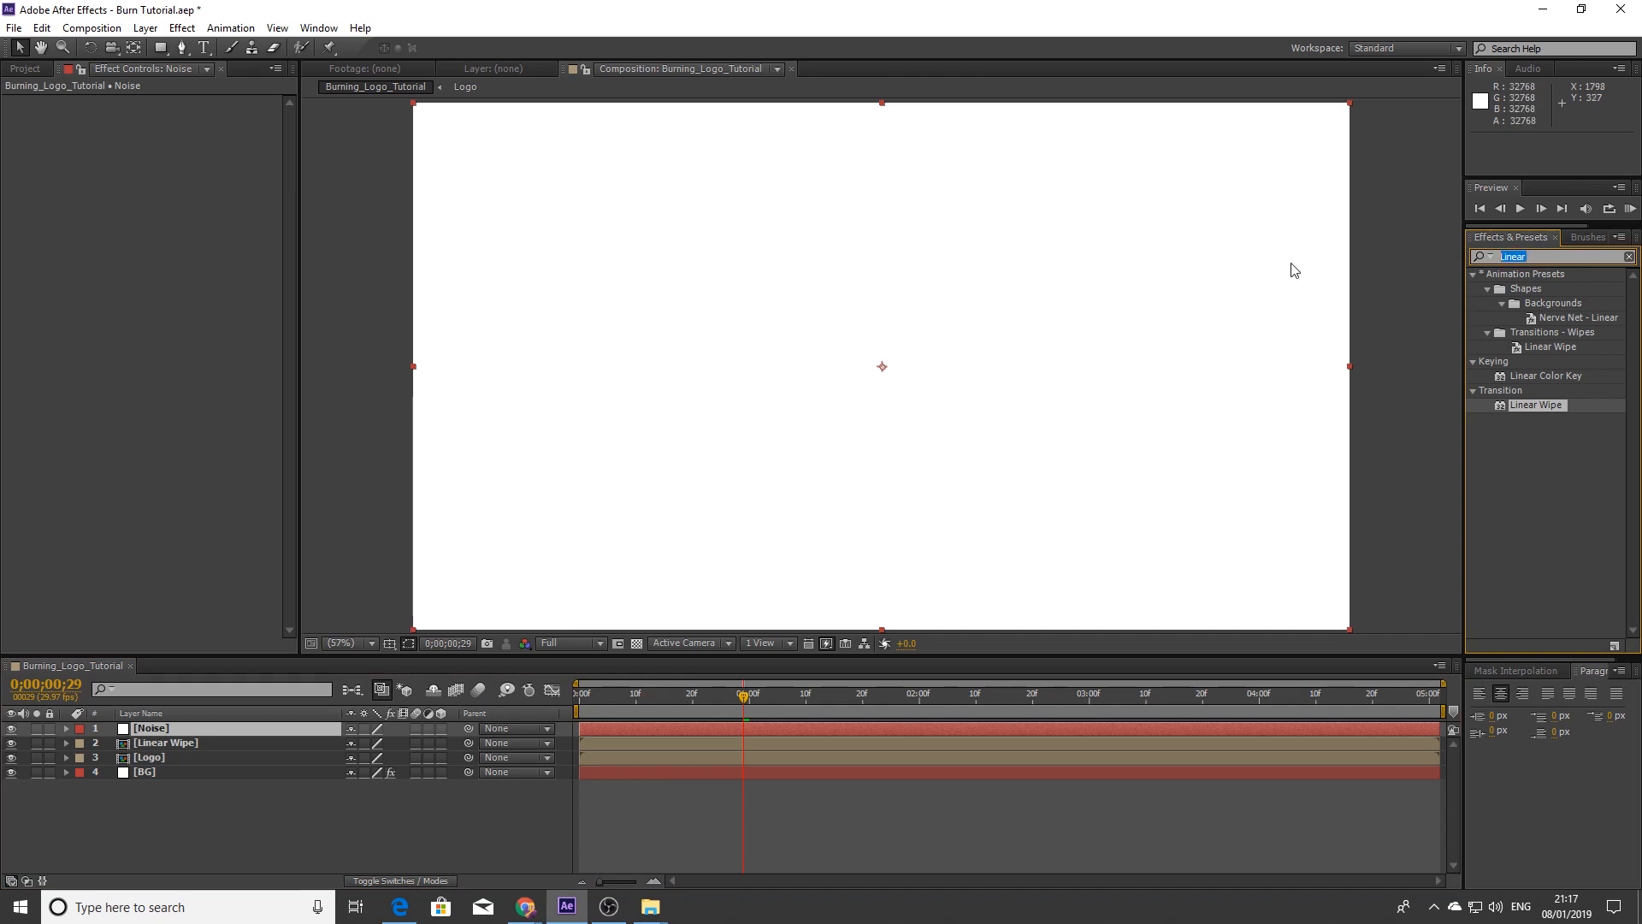
{"action": "type", "text": "tal"}
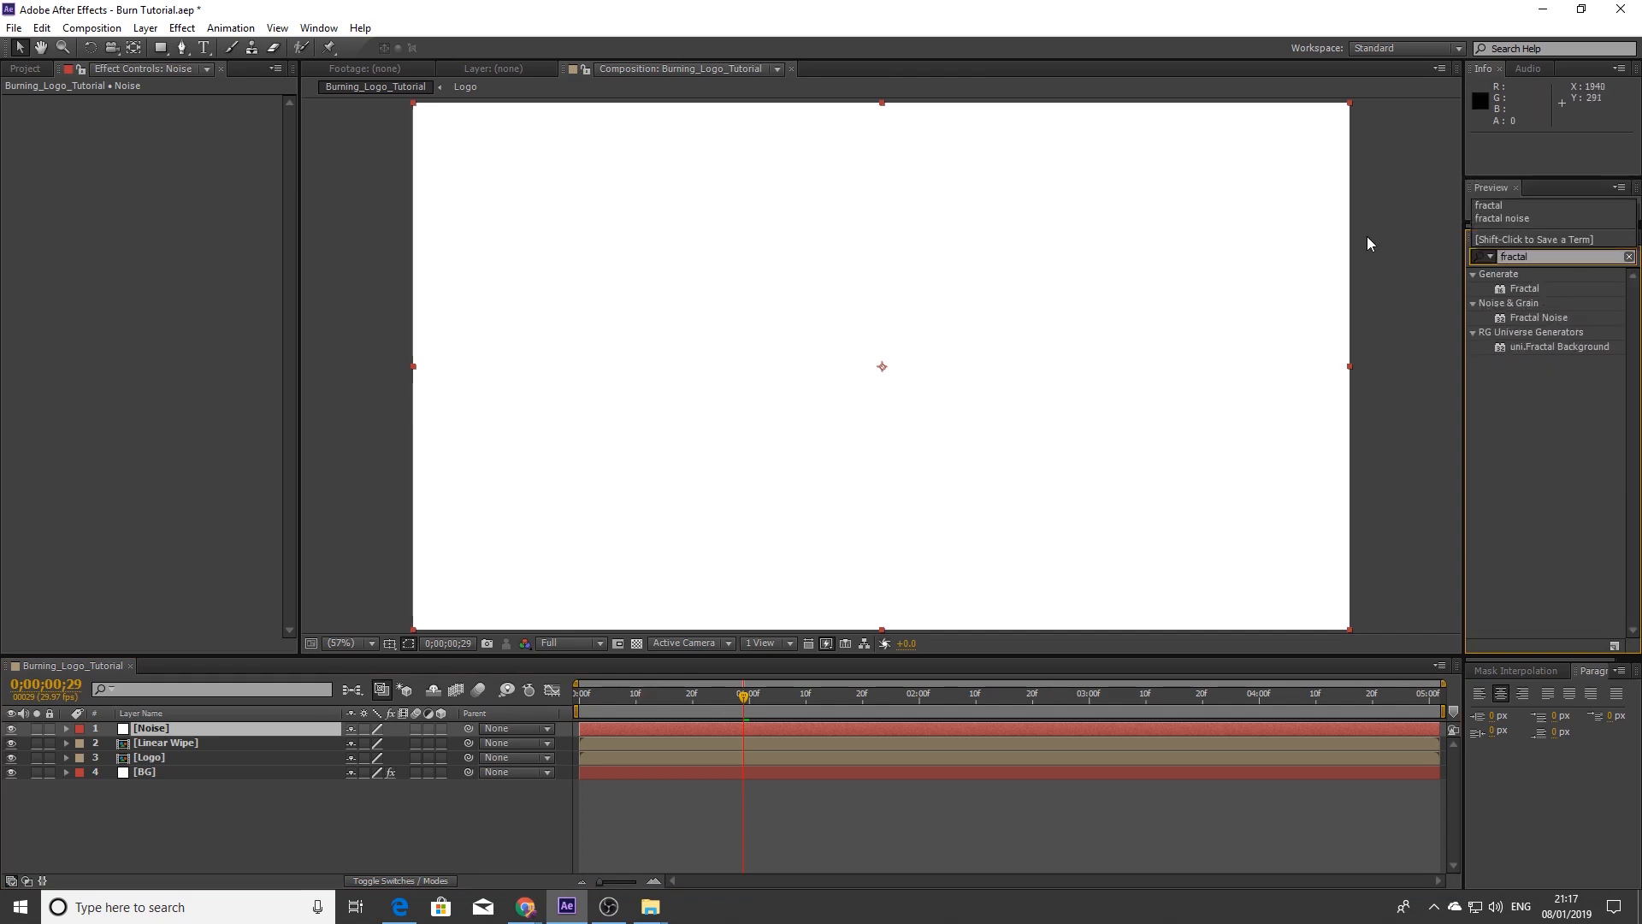
{"action": "left_click", "coordinate": [1526, 318]}
{"action": "left_click_drag", "start_coordinate": [1524, 320], "coordinate": [865, 315]}
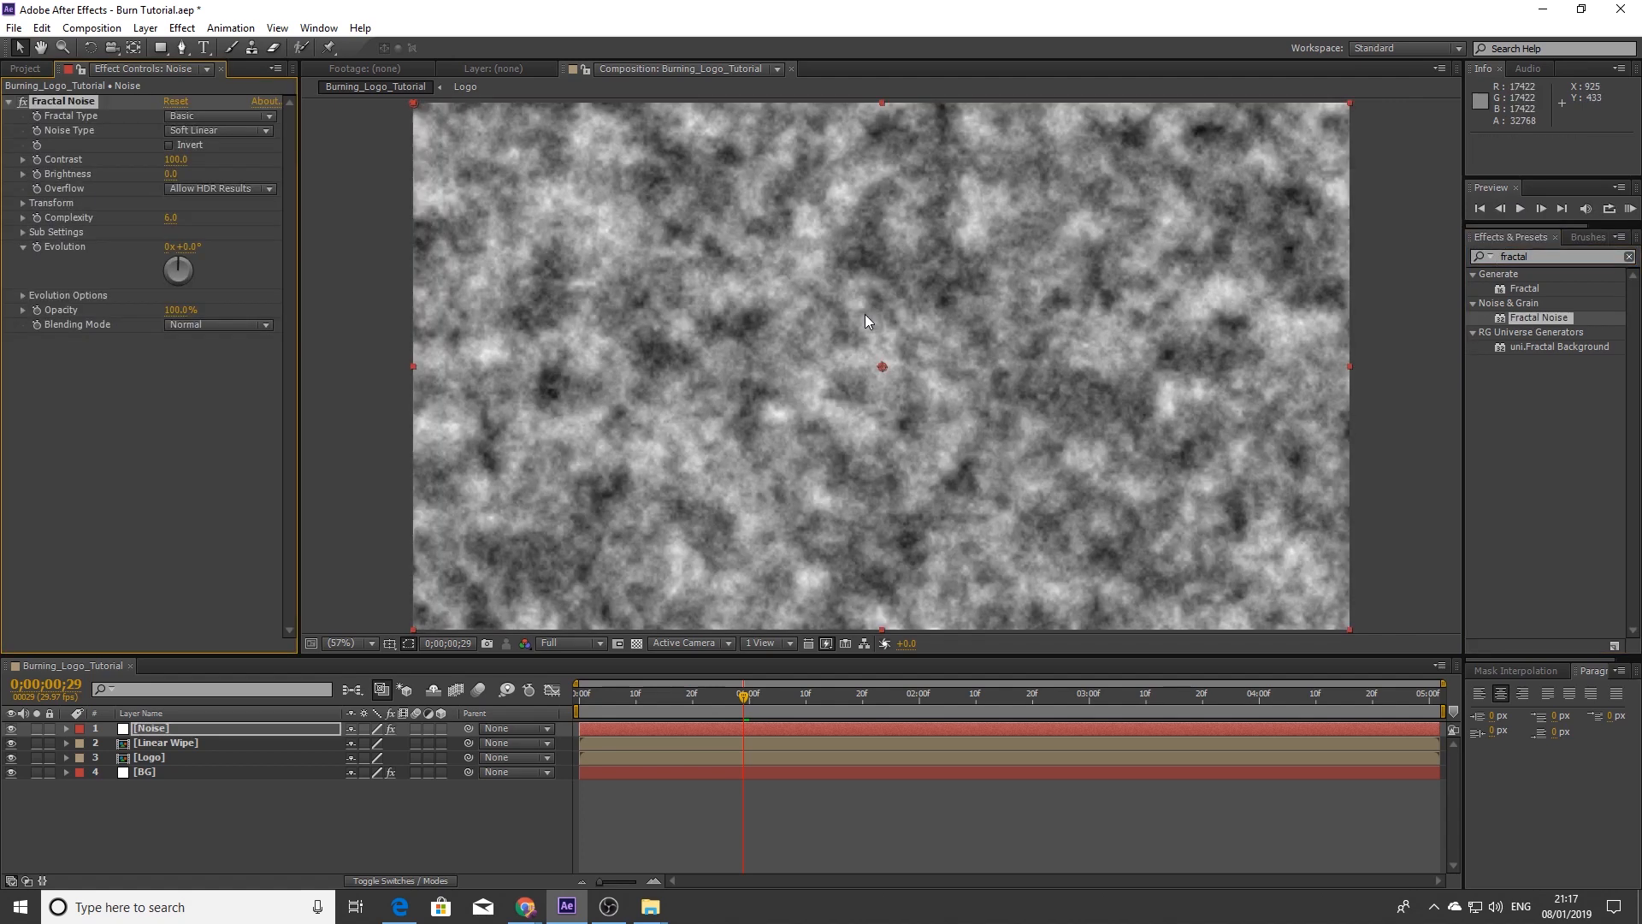
Pre-compose the Noise layer as Fractal Noise with all attributes moved, and hide the resulting layer
{"action": "right_click", "coordinate": [159, 730]}
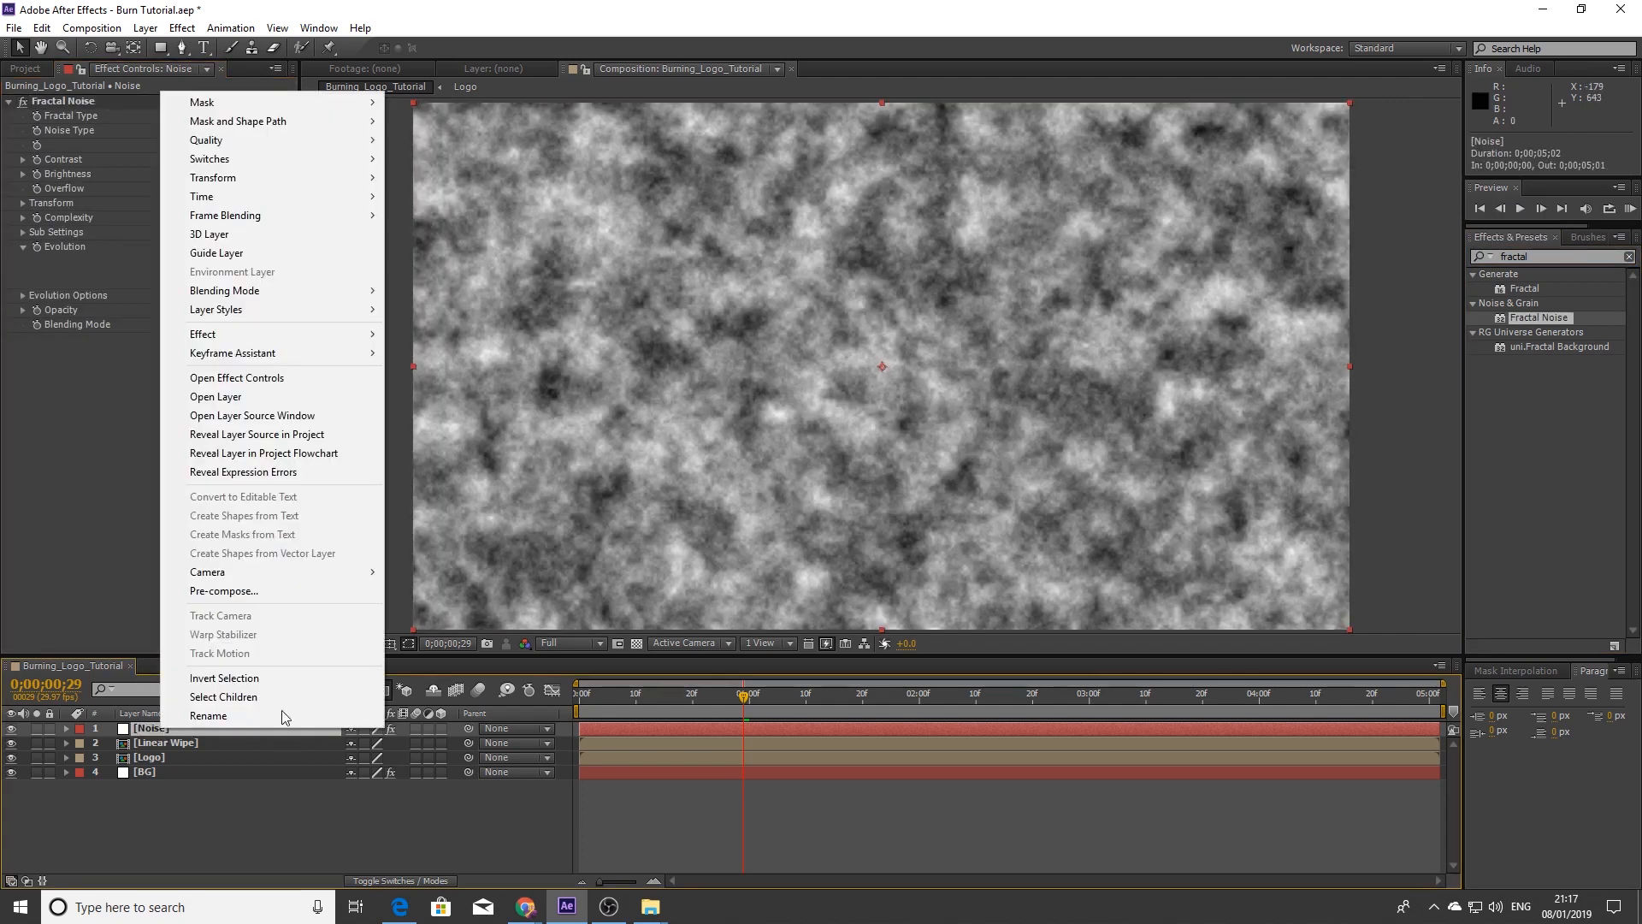
{"action": "left_click", "coordinate": [224, 590]}
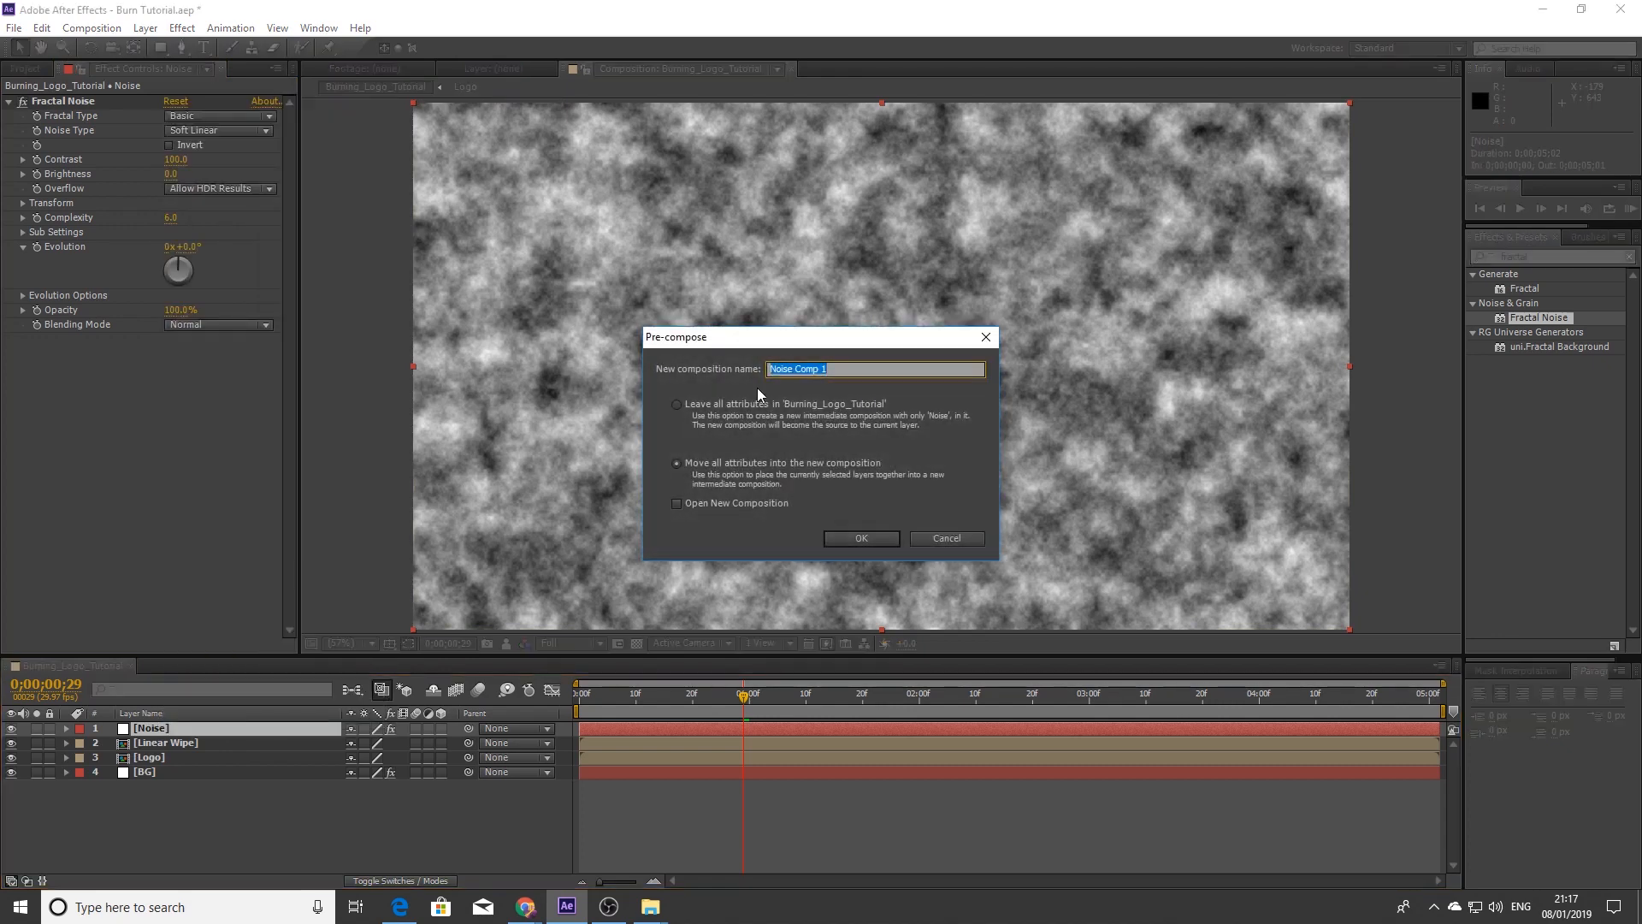
{"action": "type", "text": "Fractal Noise"}
{"action": "key", "text": "Return"}
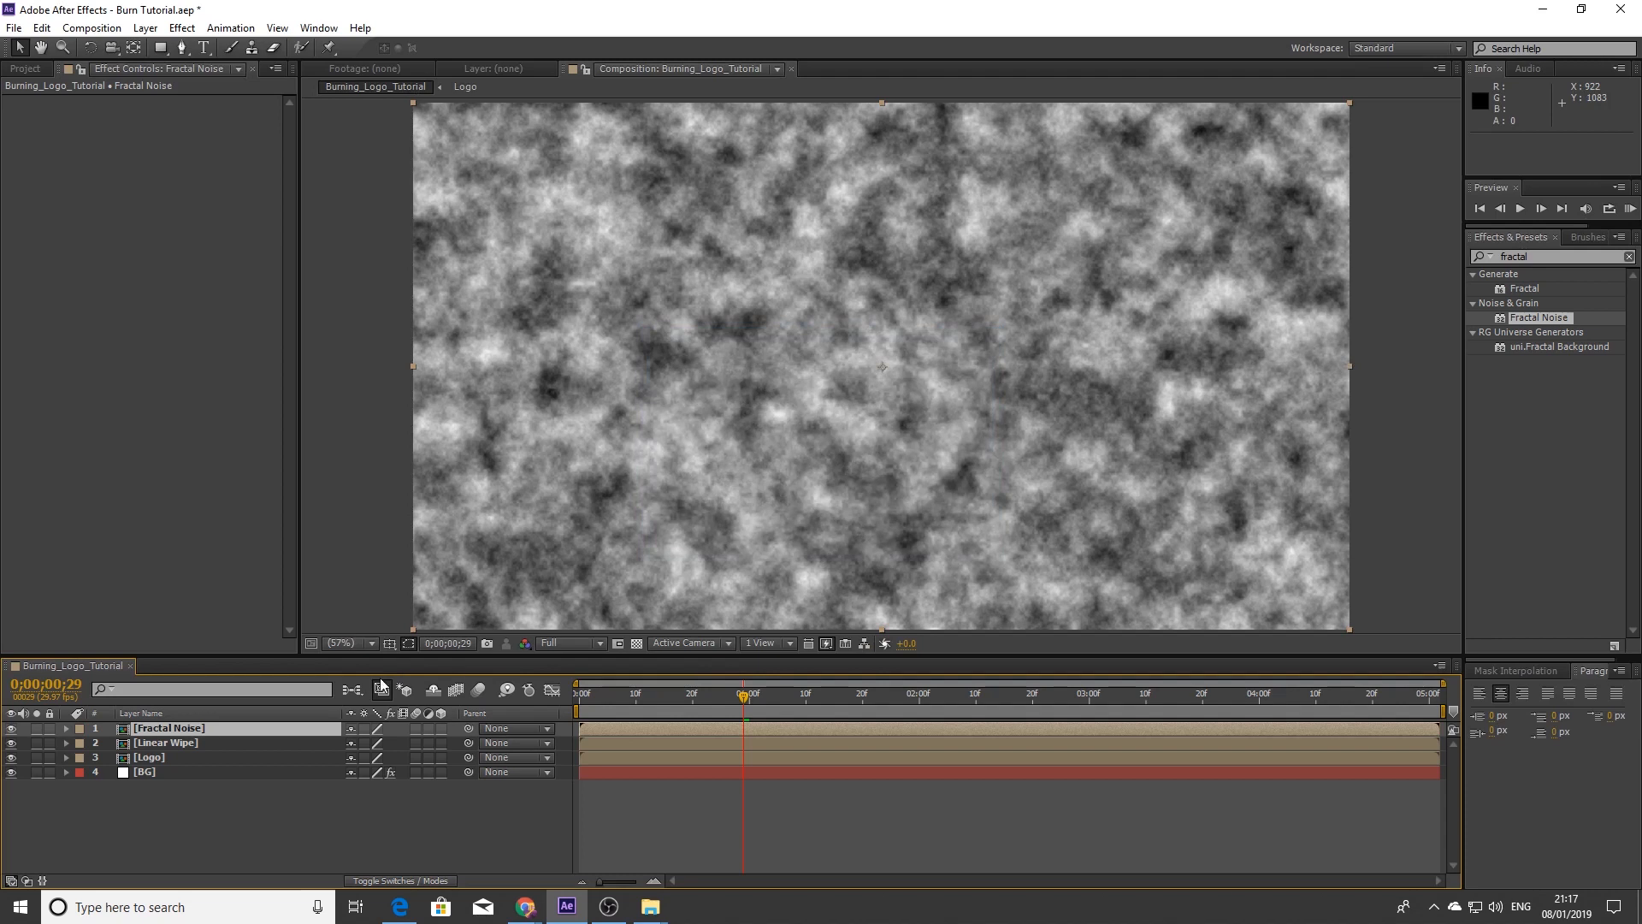
{"action": "left_click", "coordinate": [11, 729]}
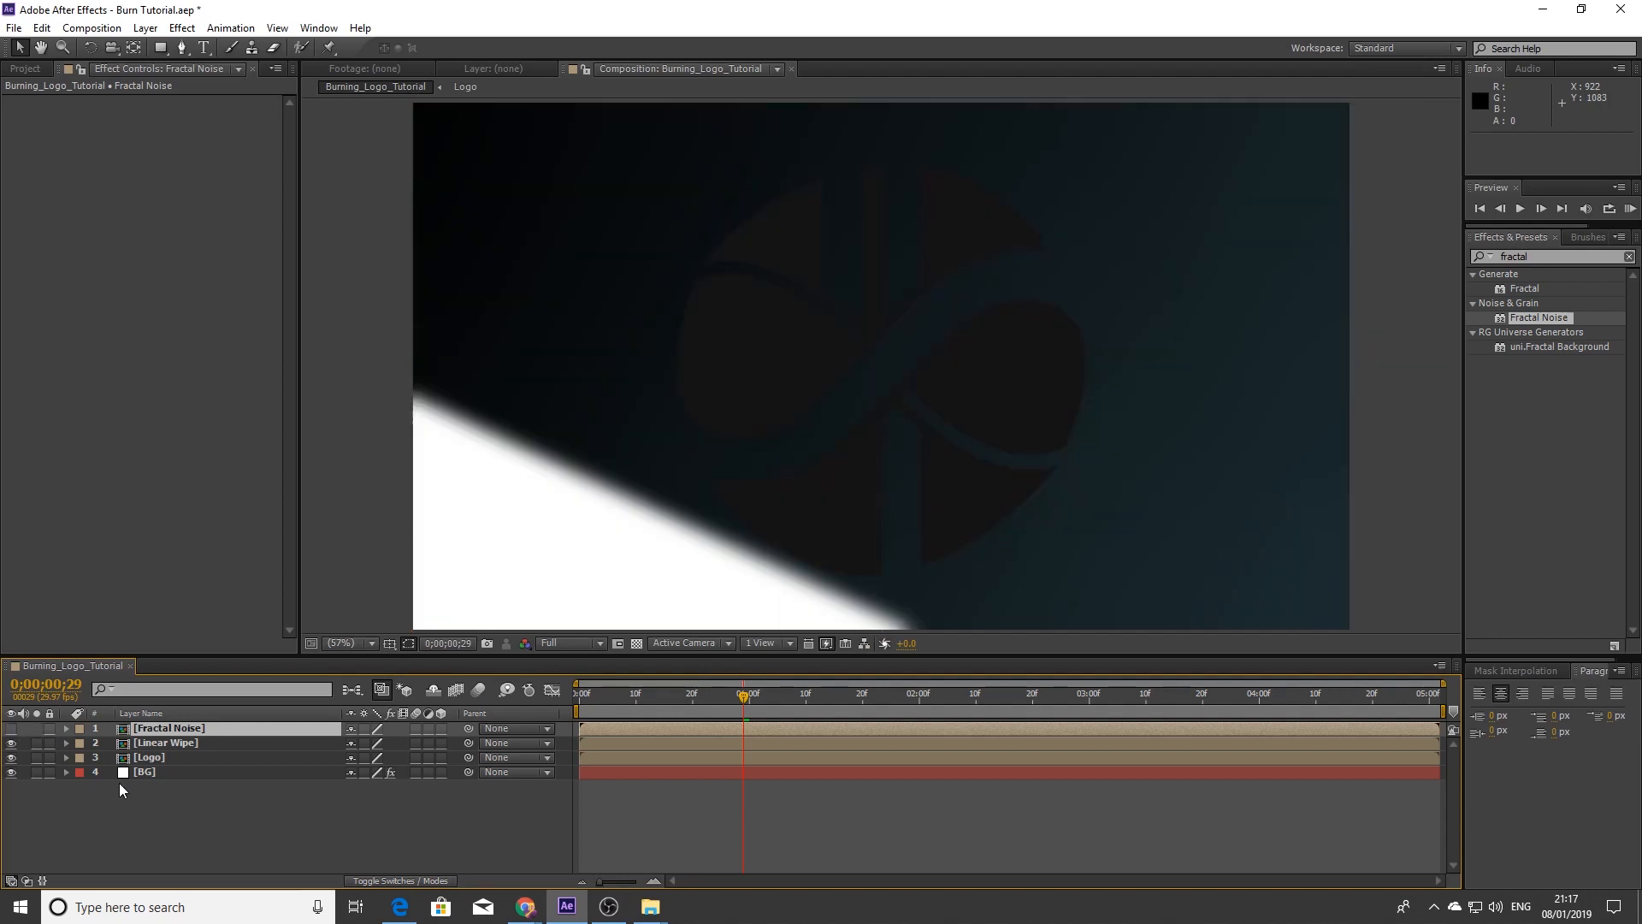
Apply the Displacement Map effect to the Linear Wipe layer and use Fractal Noise as its map layer
{"action": "left_click", "coordinate": [198, 740]}
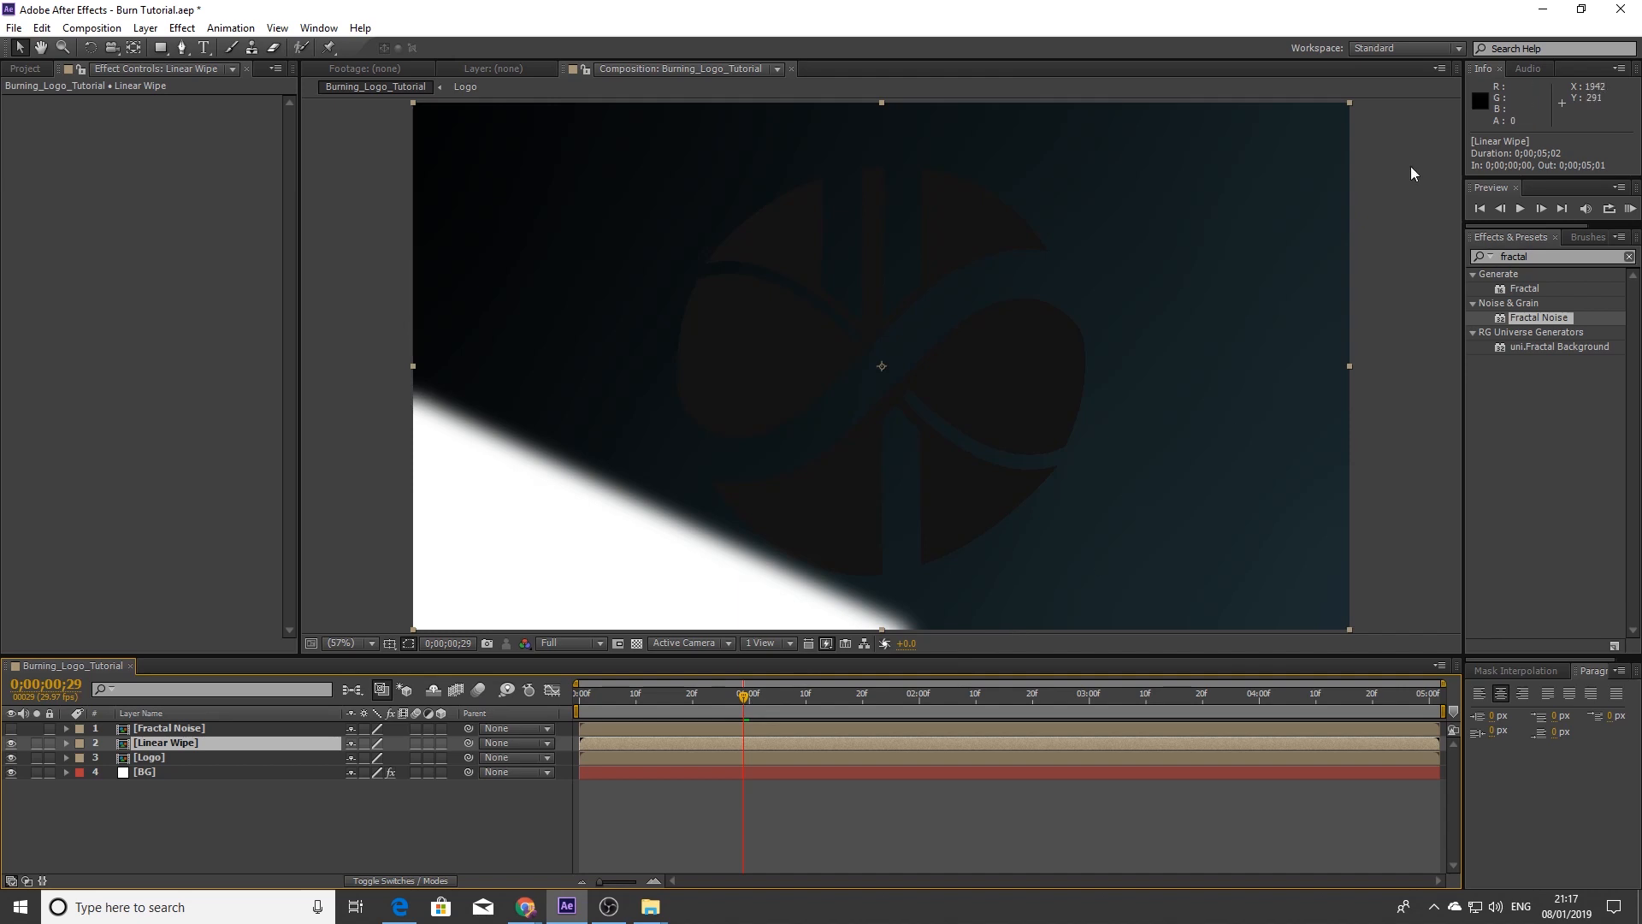
{"action": "key", "text": "ctrl+5"}
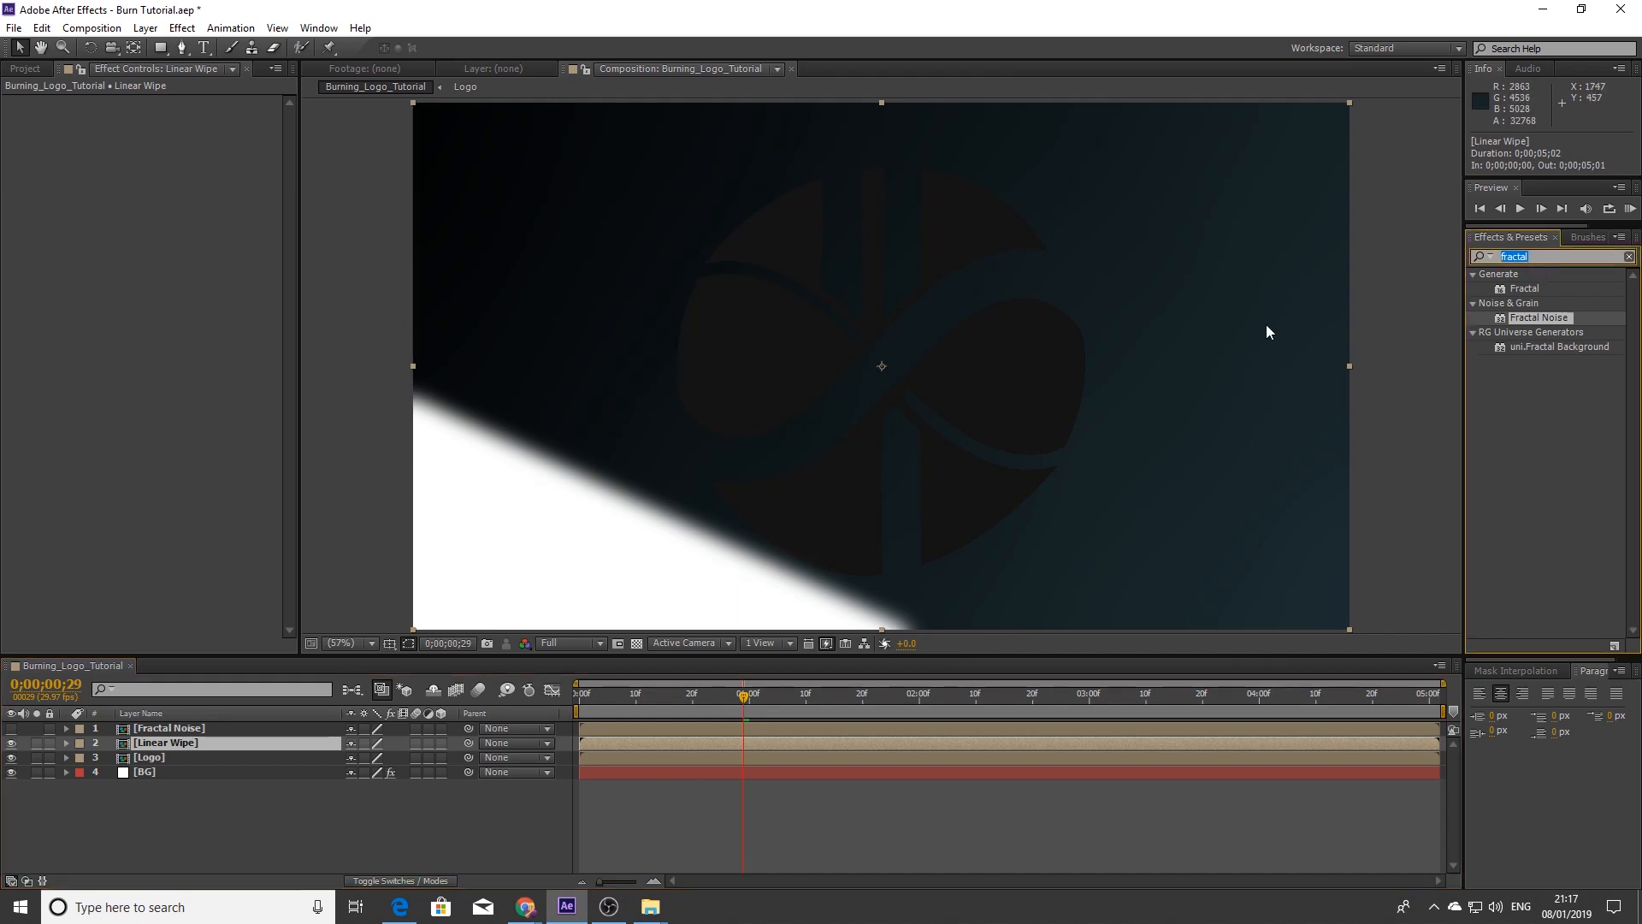
{"action": "type", "text": "displace"}
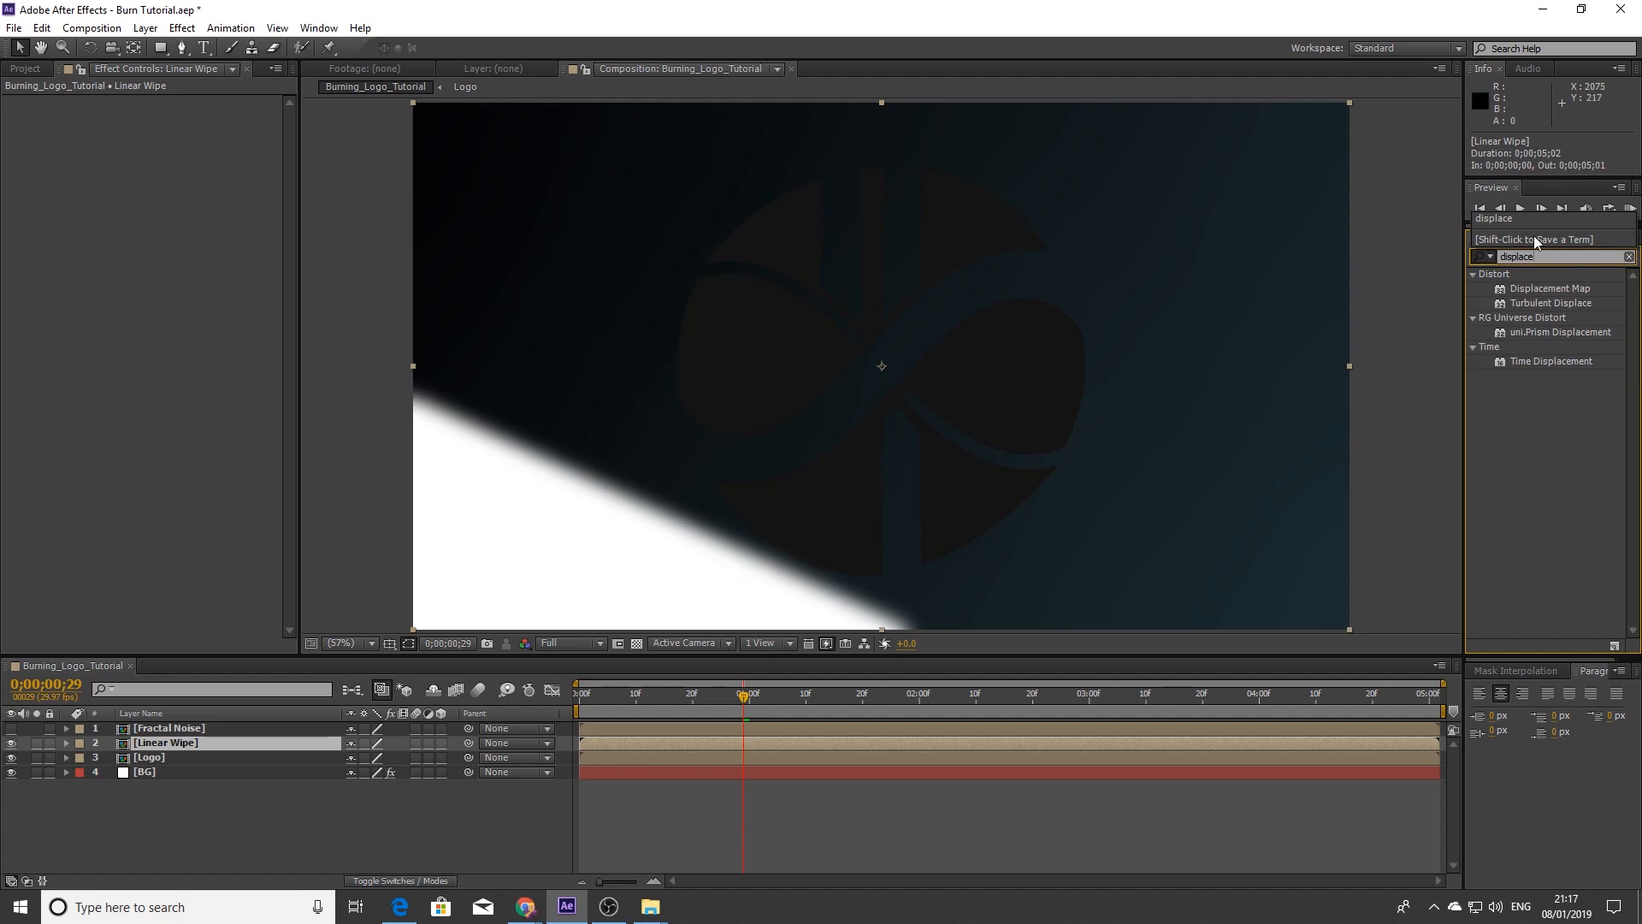
{"action": "left_click_drag", "start_coordinate": [1568, 293], "coordinate": [1125, 742]}
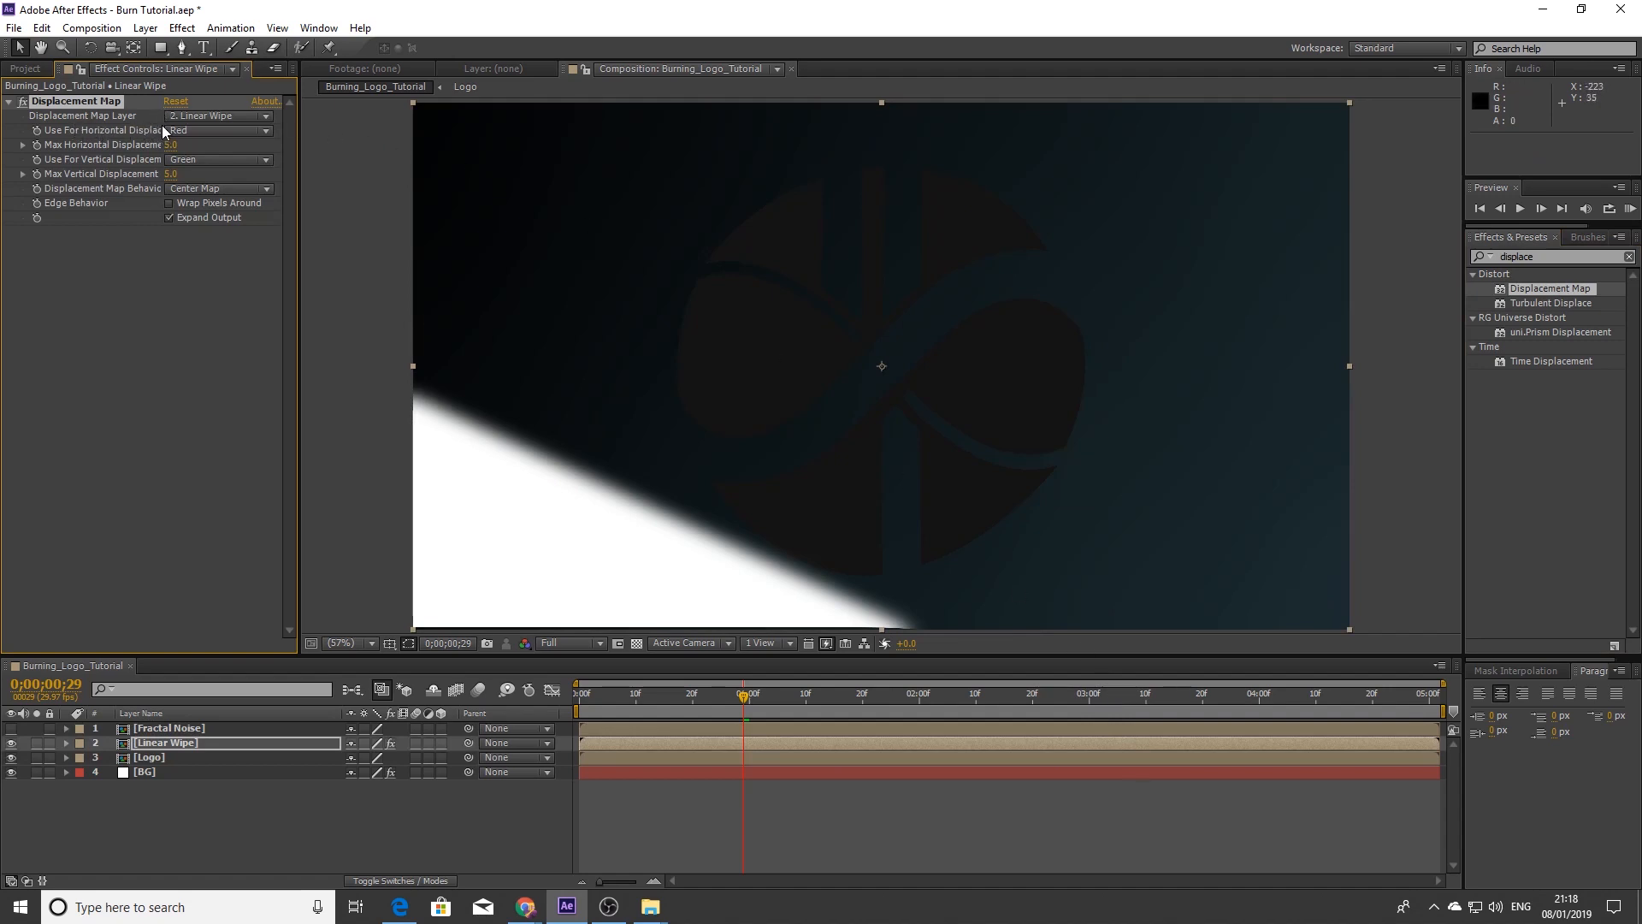
{"action": "left_click", "coordinate": [221, 118]}
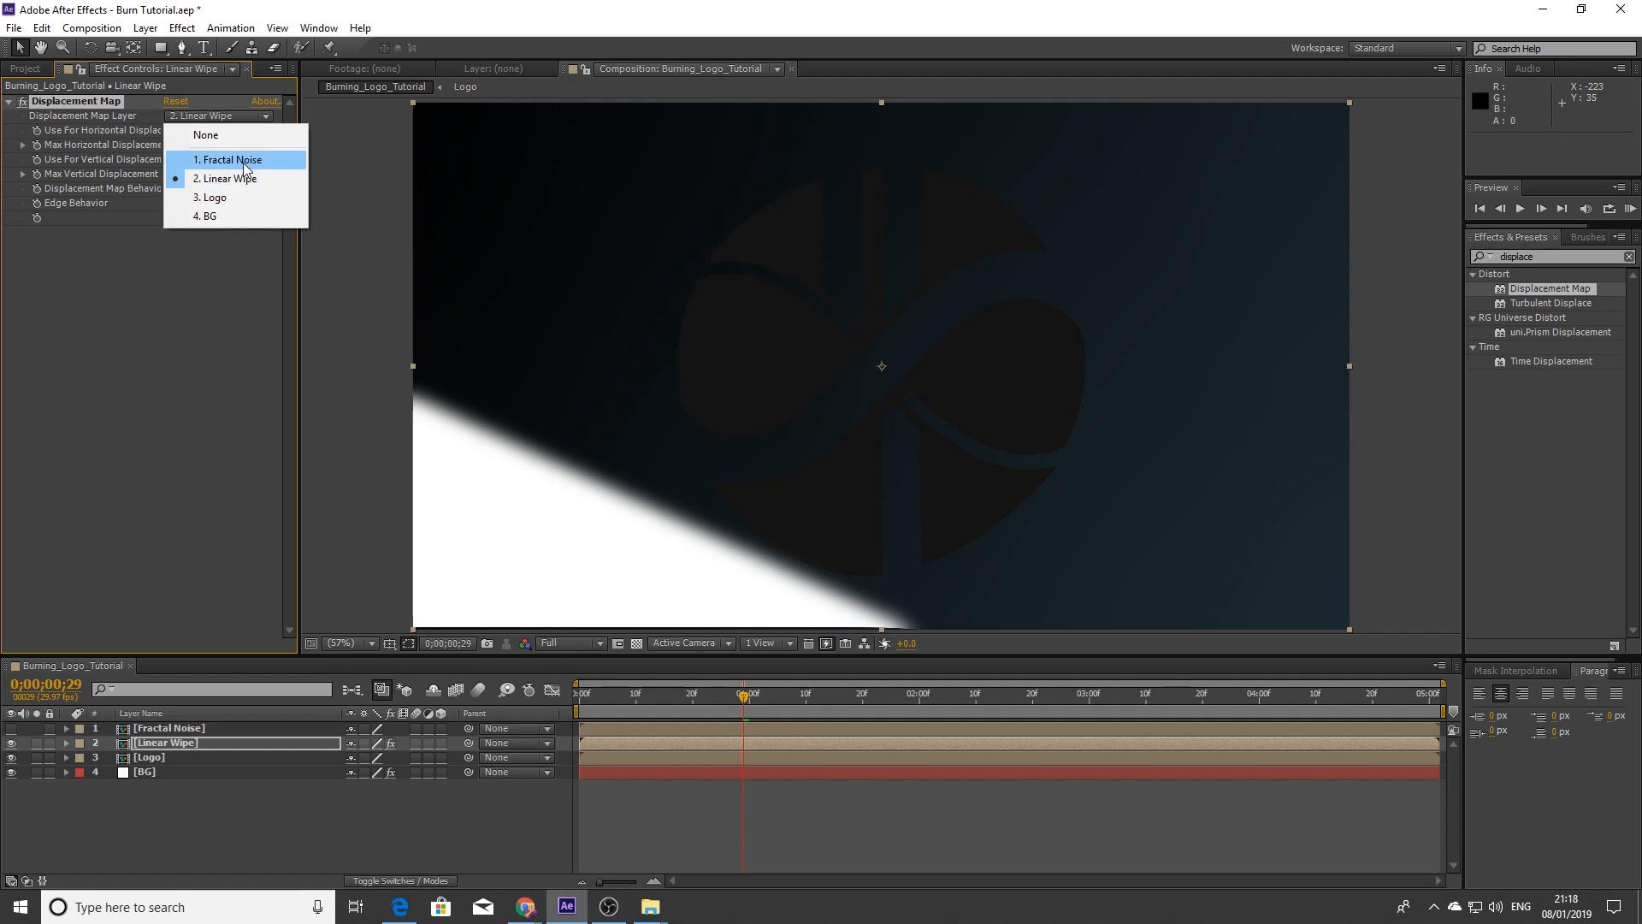
{"action": "left_click", "coordinate": [243, 159]}
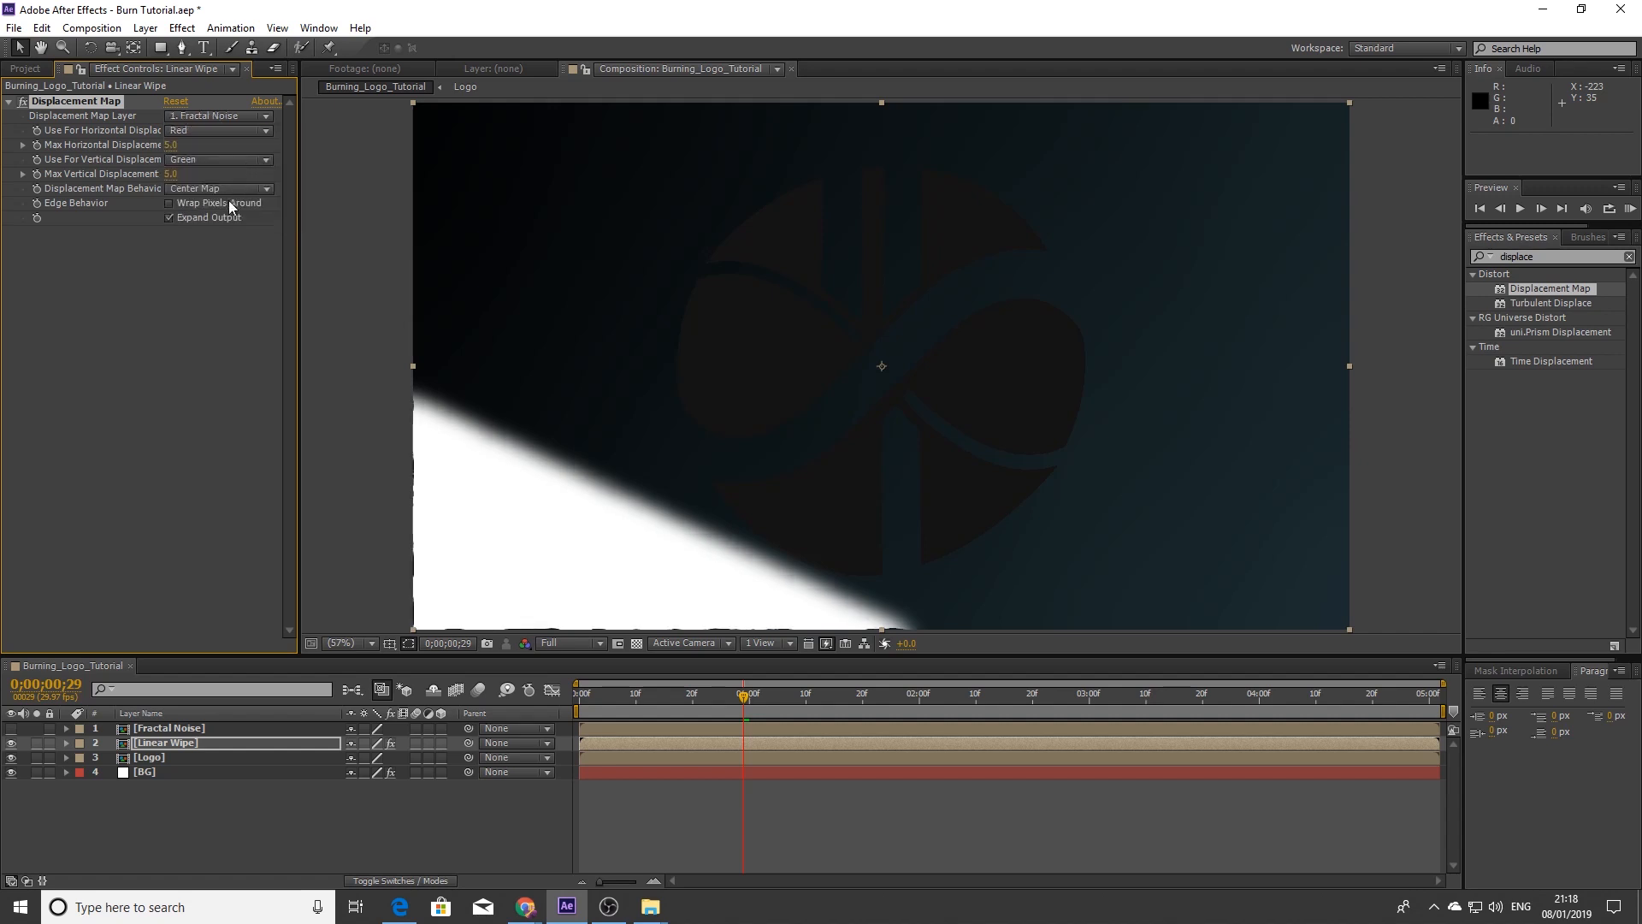
Set the Displacement Map's maximum horizontal displacement to 0 and maximum vertical displacement to 55
{"action": "left_click", "coordinate": [171, 146]}
{"action": "type", "text": "0"}
{"action": "key", "text": "Return"}
{"action": "left_click", "coordinate": [171, 174]}
{"action": "type", "text": "55"}
{"action": "key", "text": "Return"}
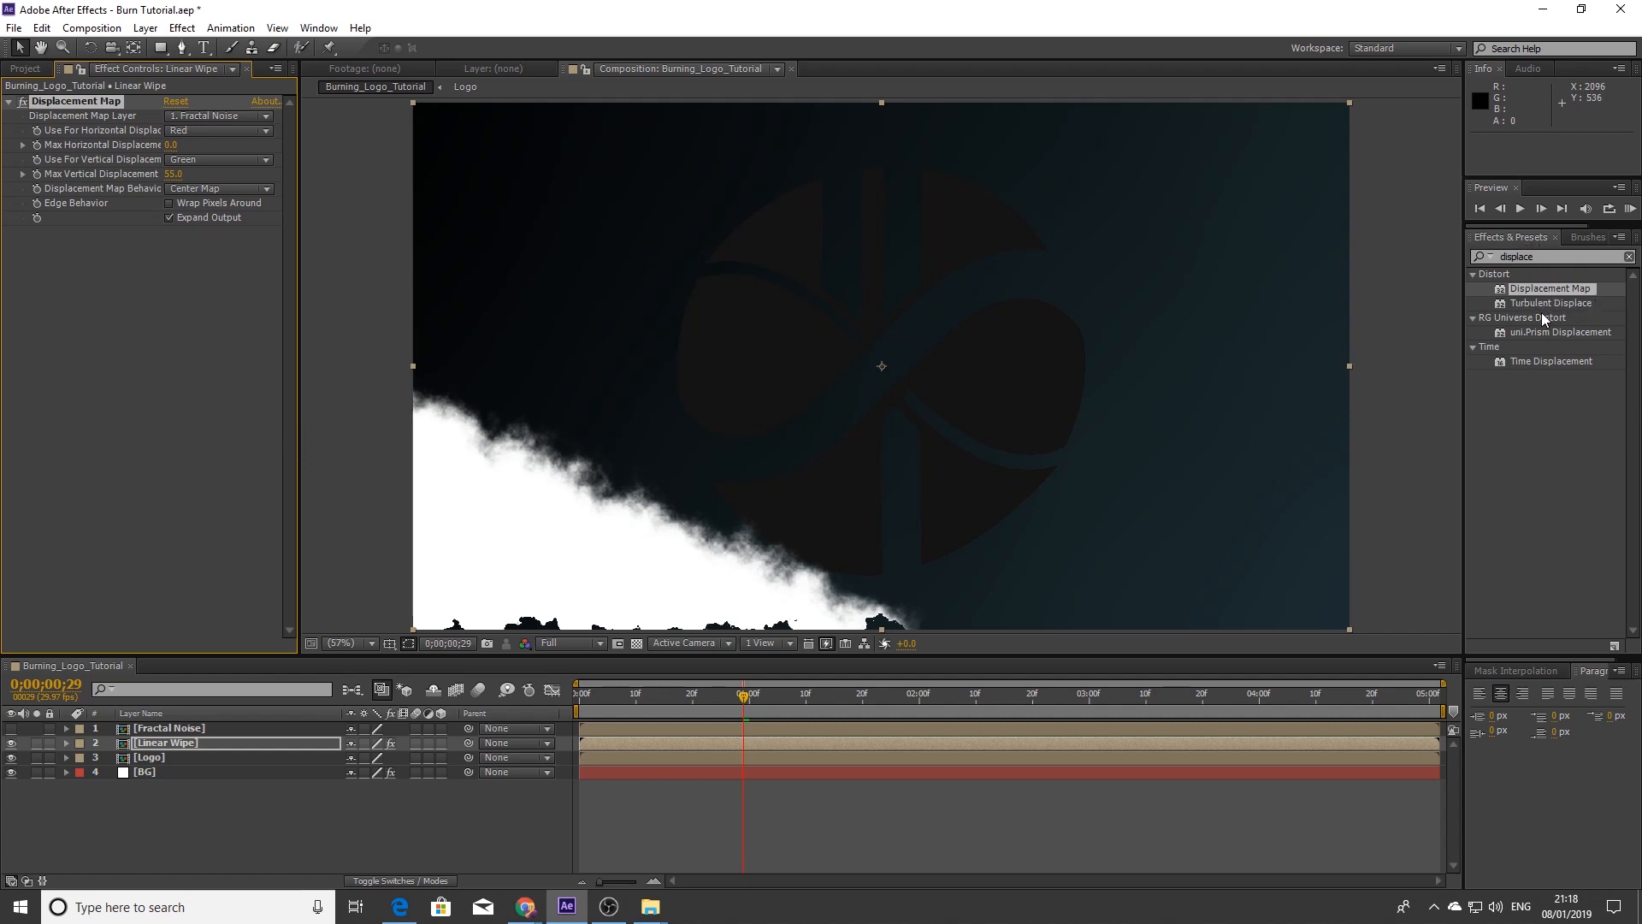
Add Turbulent Displace before the Displacement Map on the Linear Wipe layer, with Amount 85 and Size 65
{"action": "left_click_drag", "start_coordinate": [1536, 305], "coordinate": [107, 99]}
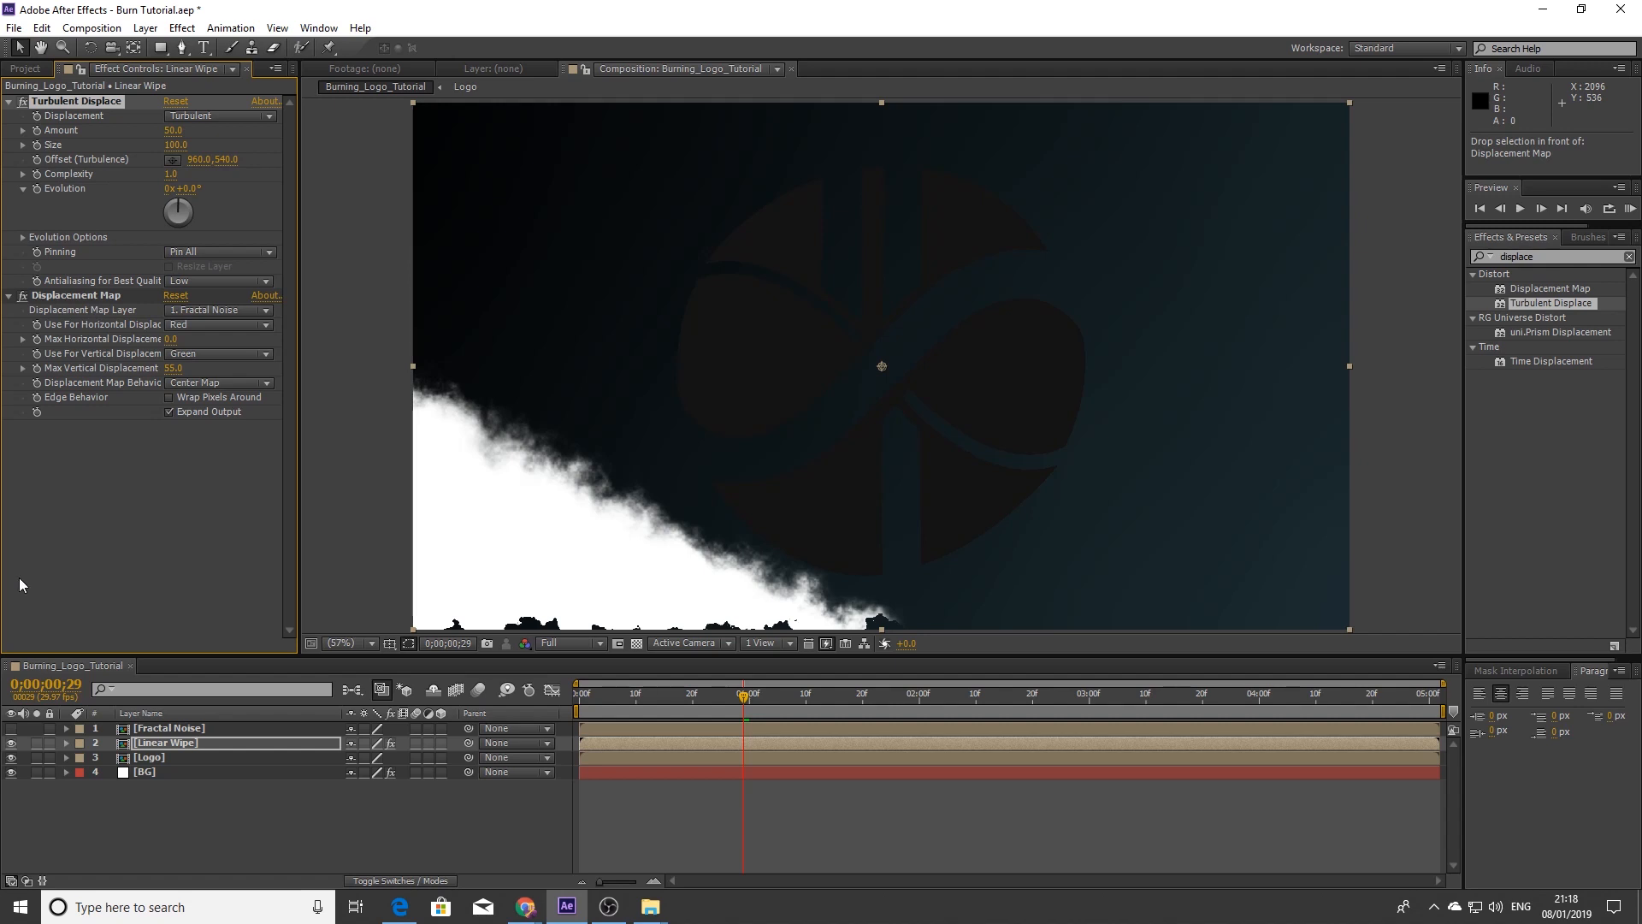
{"action": "left_click", "coordinate": [171, 130]}
{"action": "type", "text": "85"}
{"action": "key", "text": "Return"}
{"action": "left_click", "coordinate": [172, 145]}
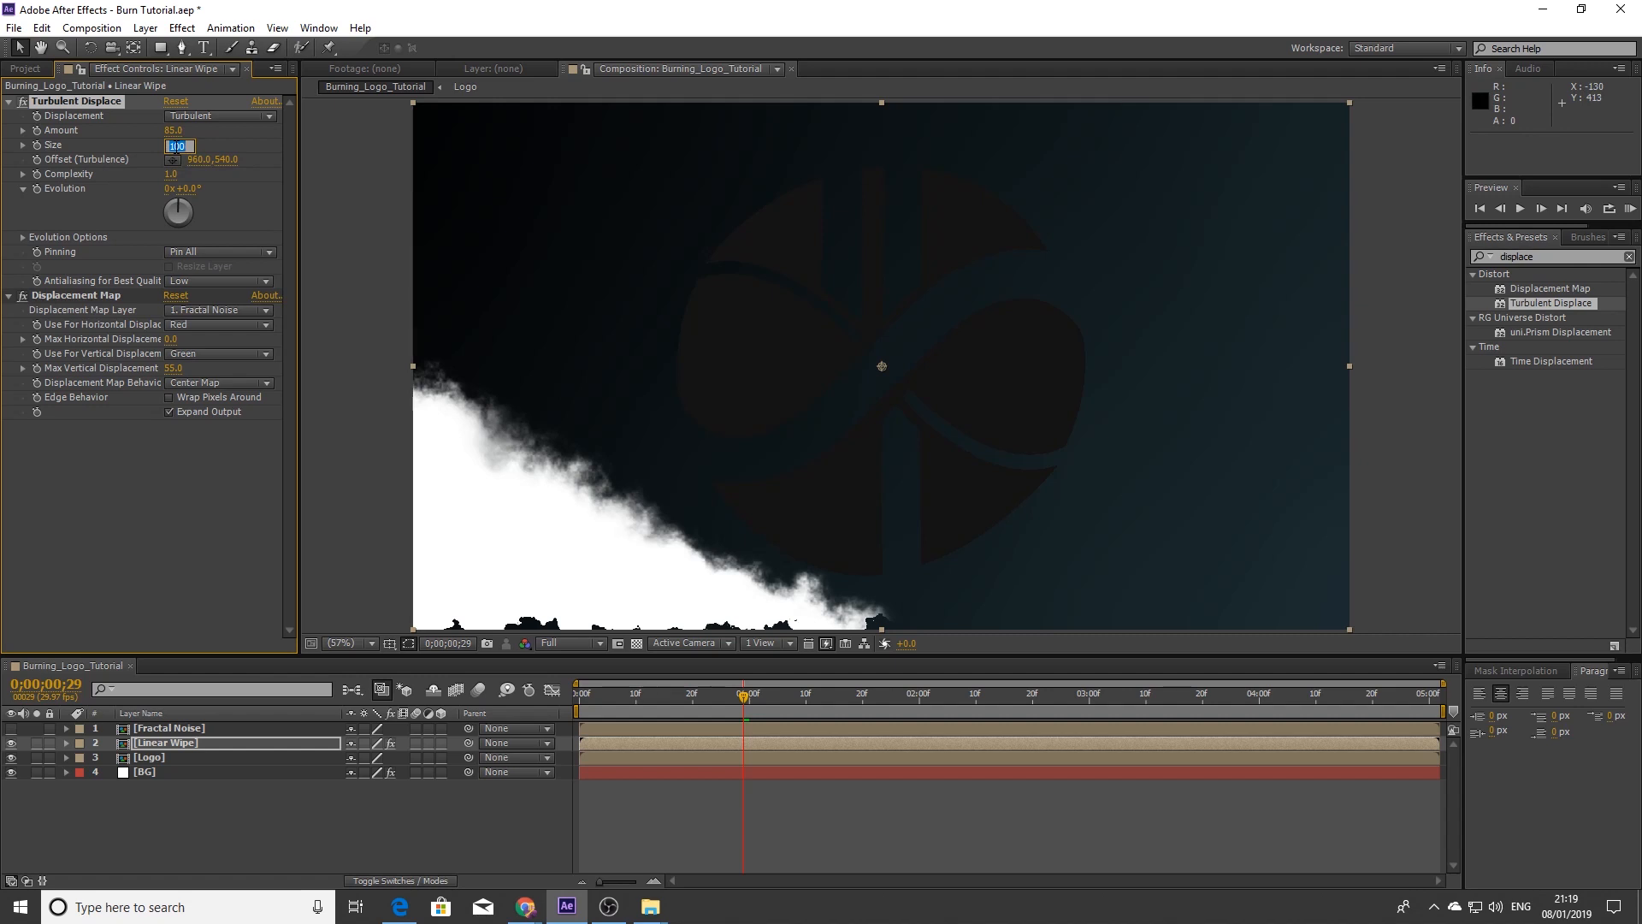
{"action": "type", "text": "65"}
{"action": "key", "text": "Return"}
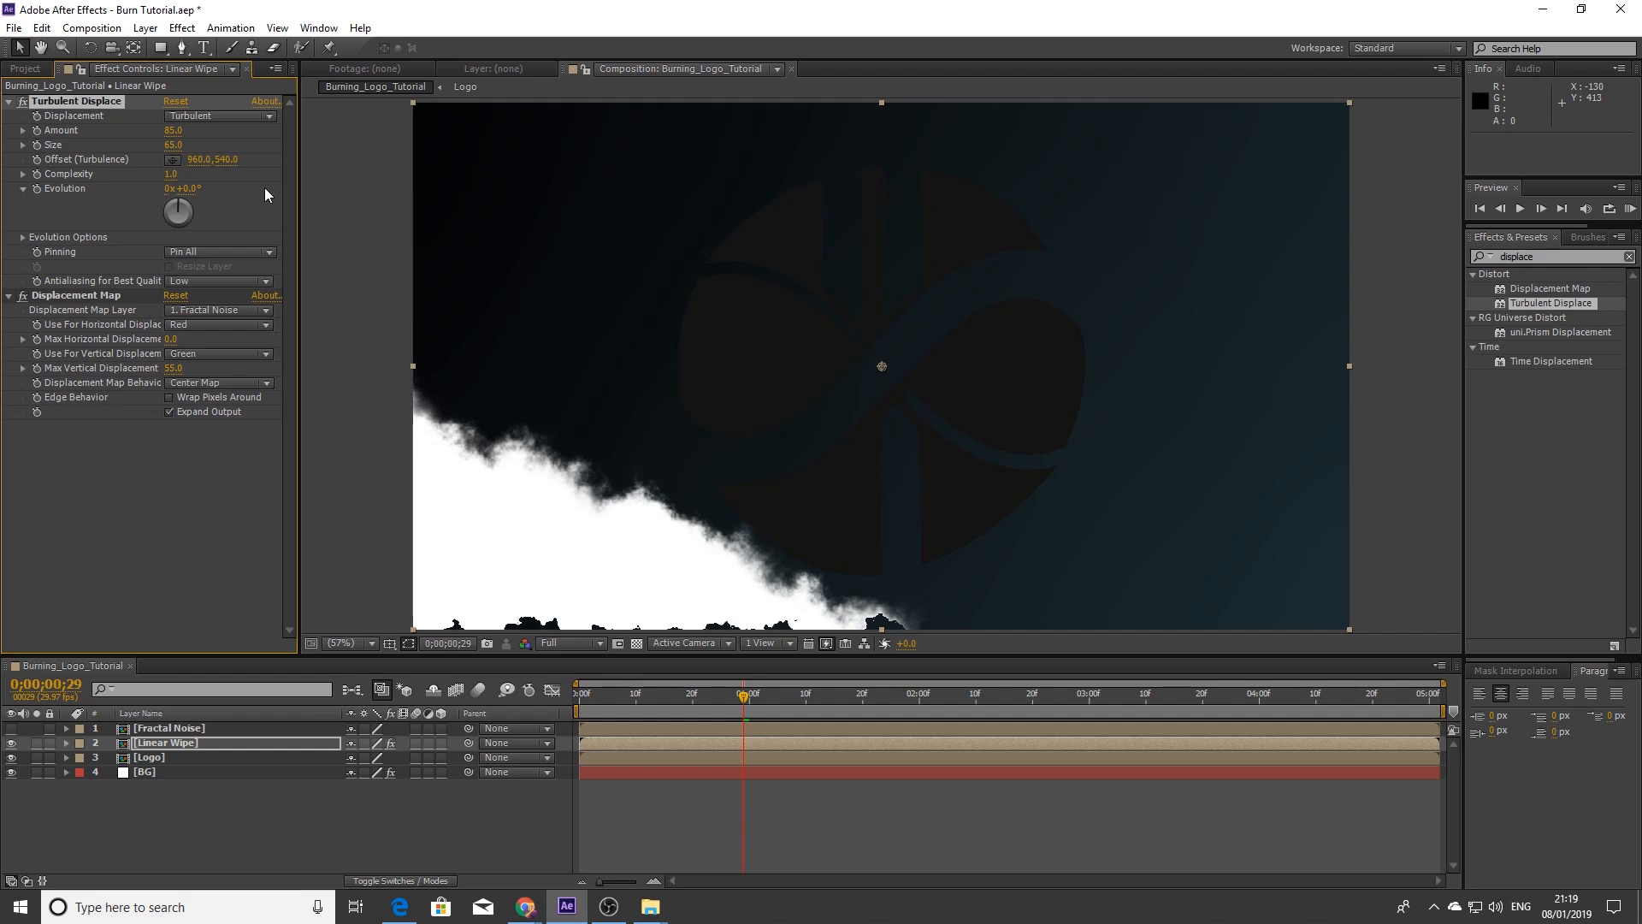
{"action": "left_click", "coordinate": [144, 821]}
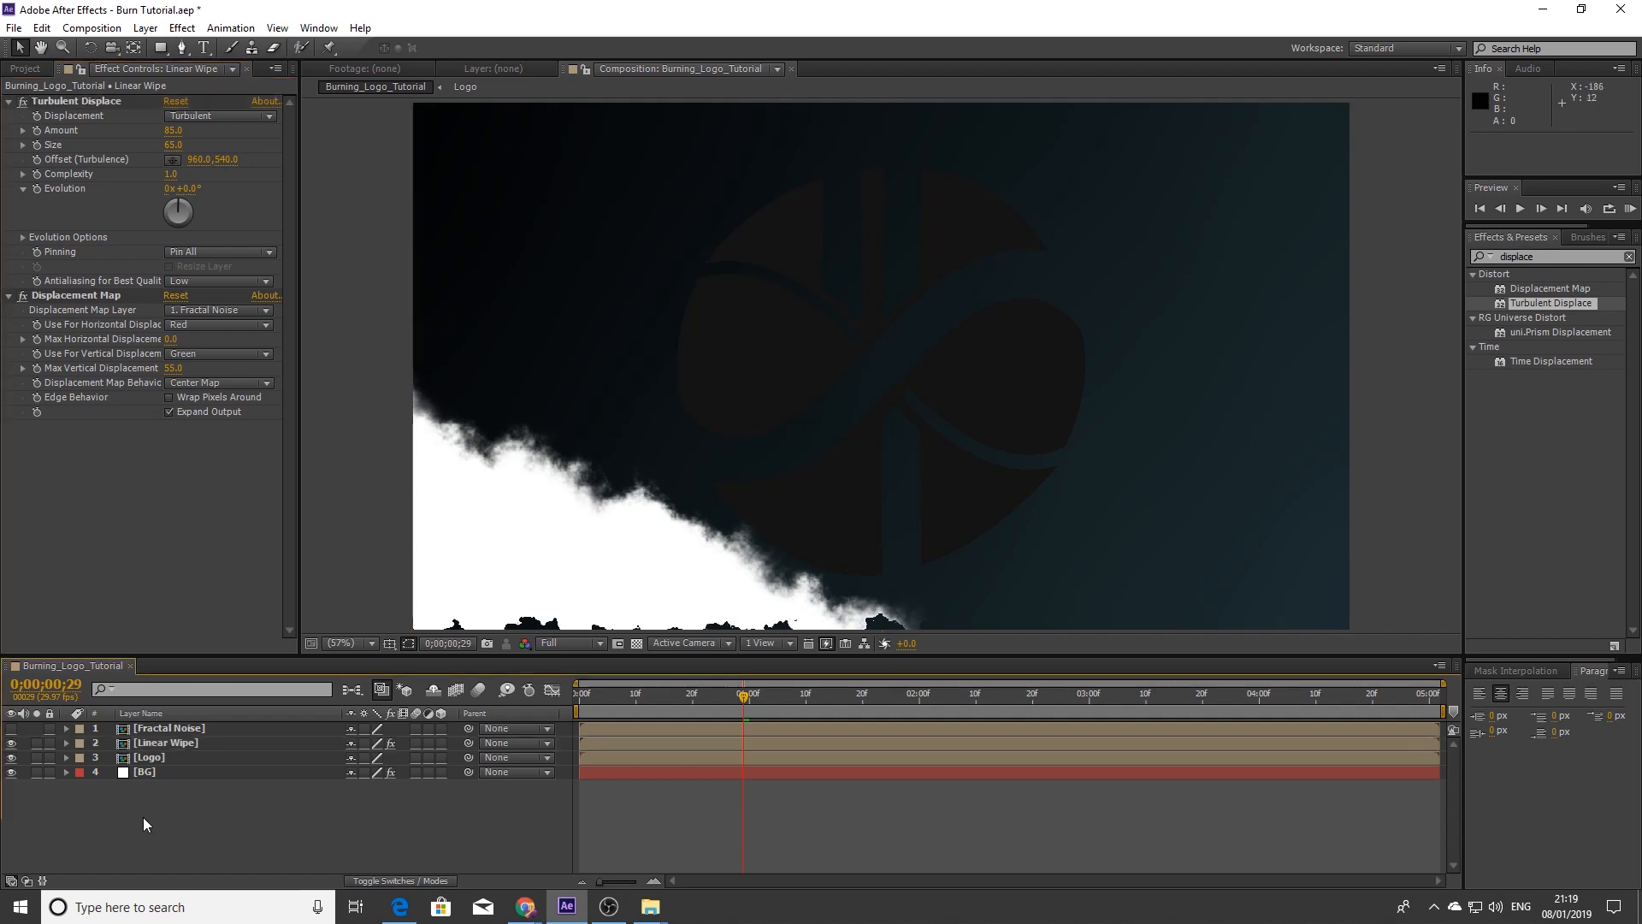
Pre-compose the Linear Wipe and Fractal Noise layers together as Transition
{"action": "left_click", "coordinate": [167, 745]}
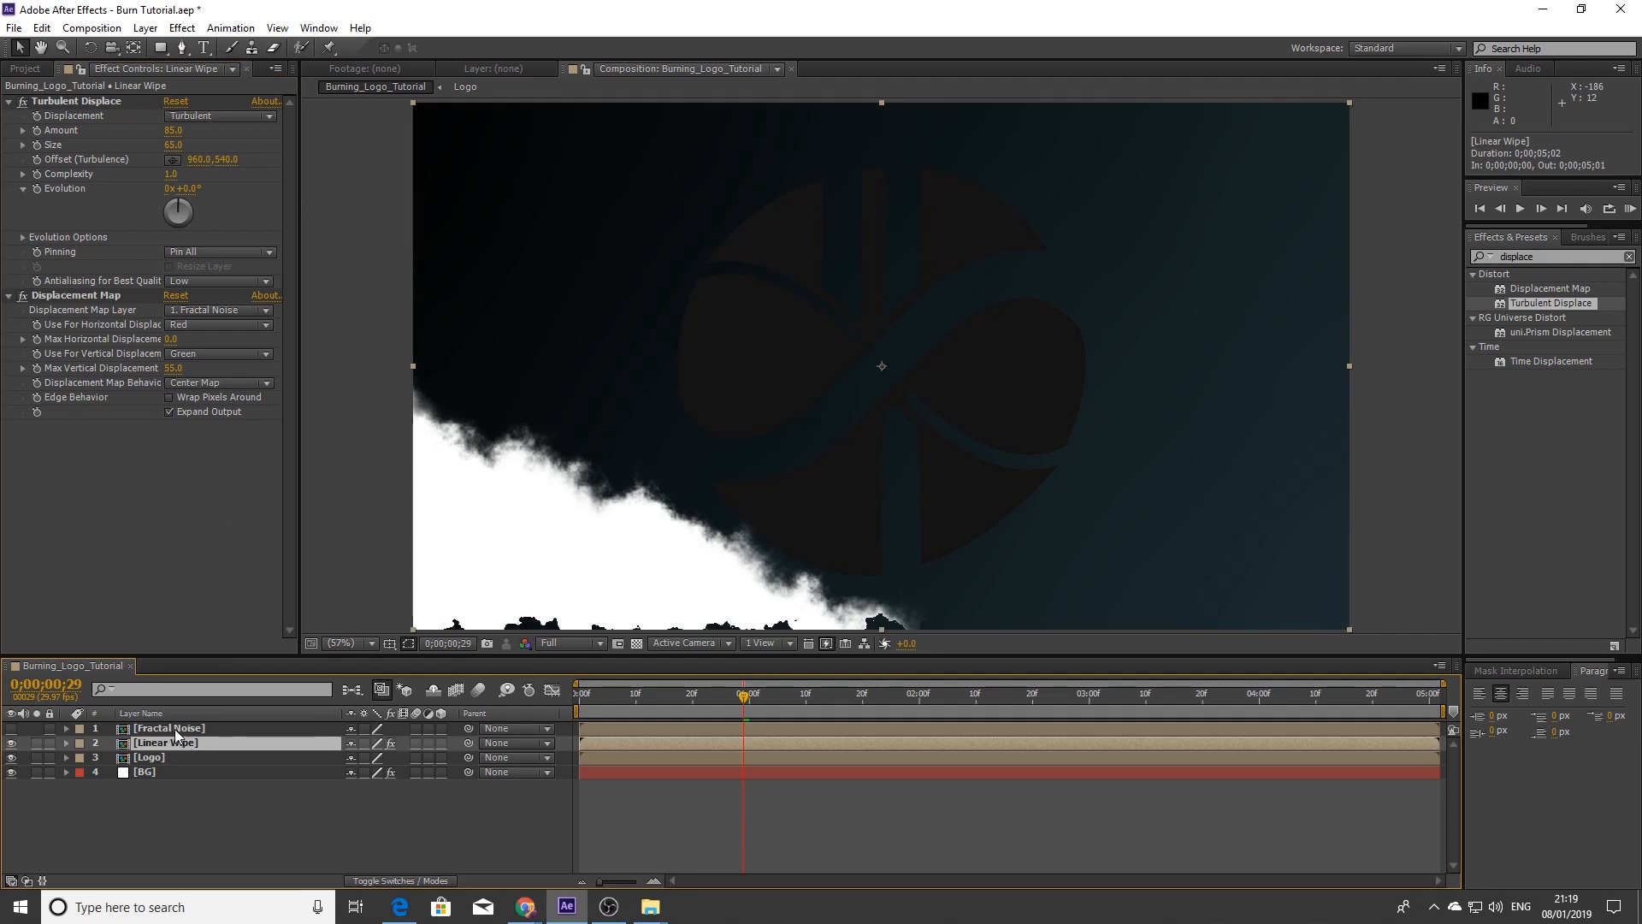
{"action": "left_click", "coordinate": [178, 734], "text": "ctrl"}
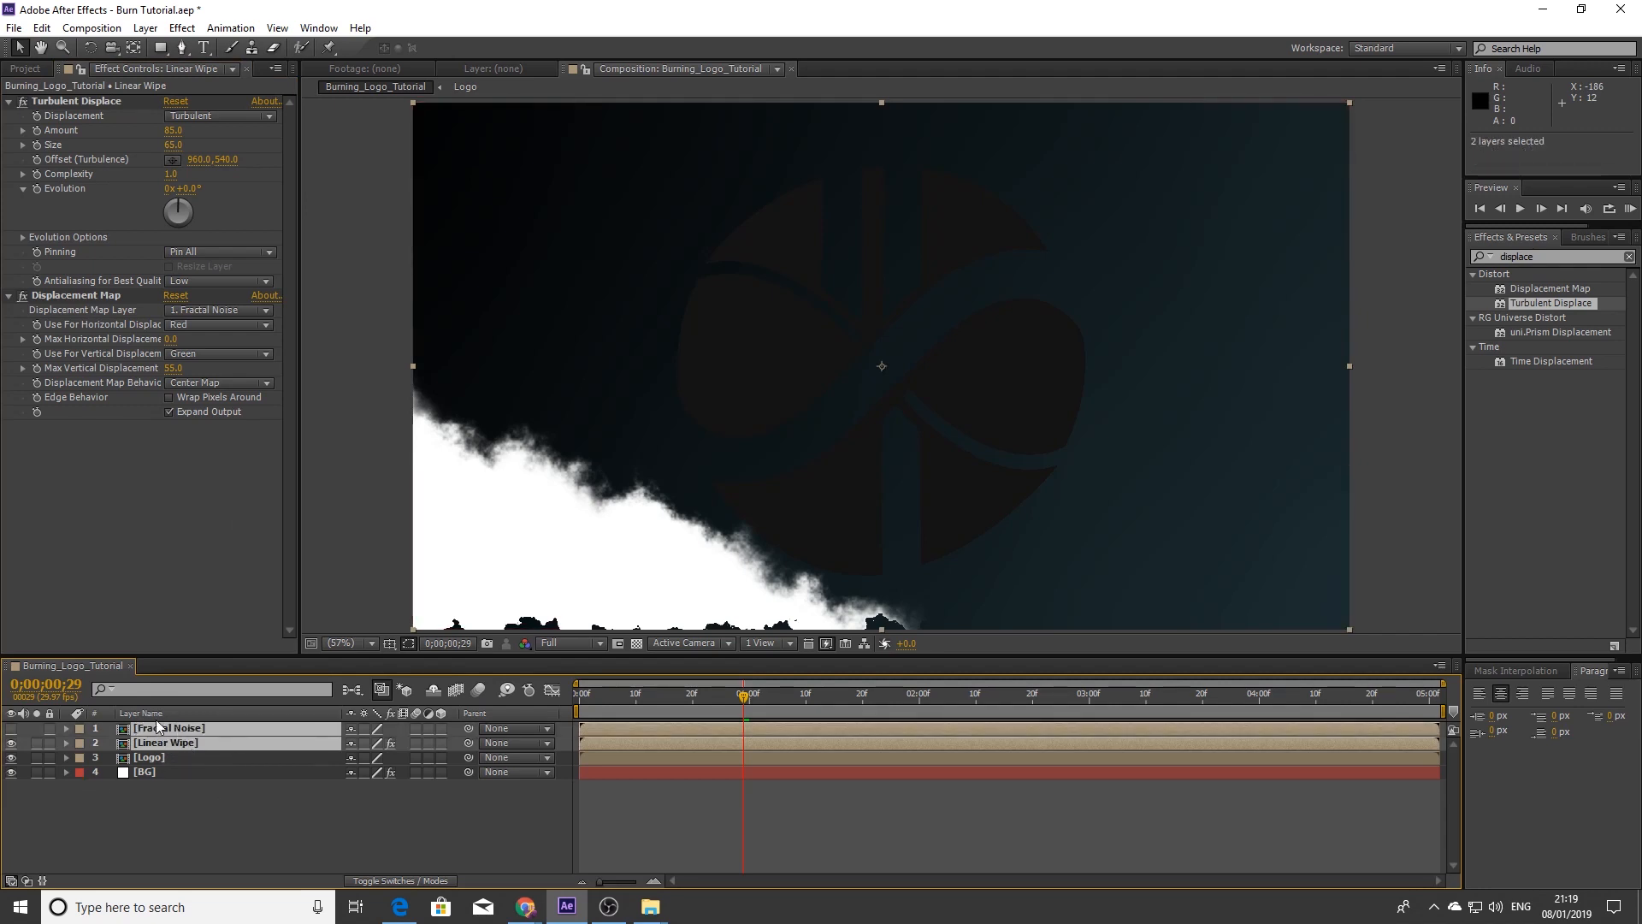
{"action": "left_click", "coordinate": [144, 28]}
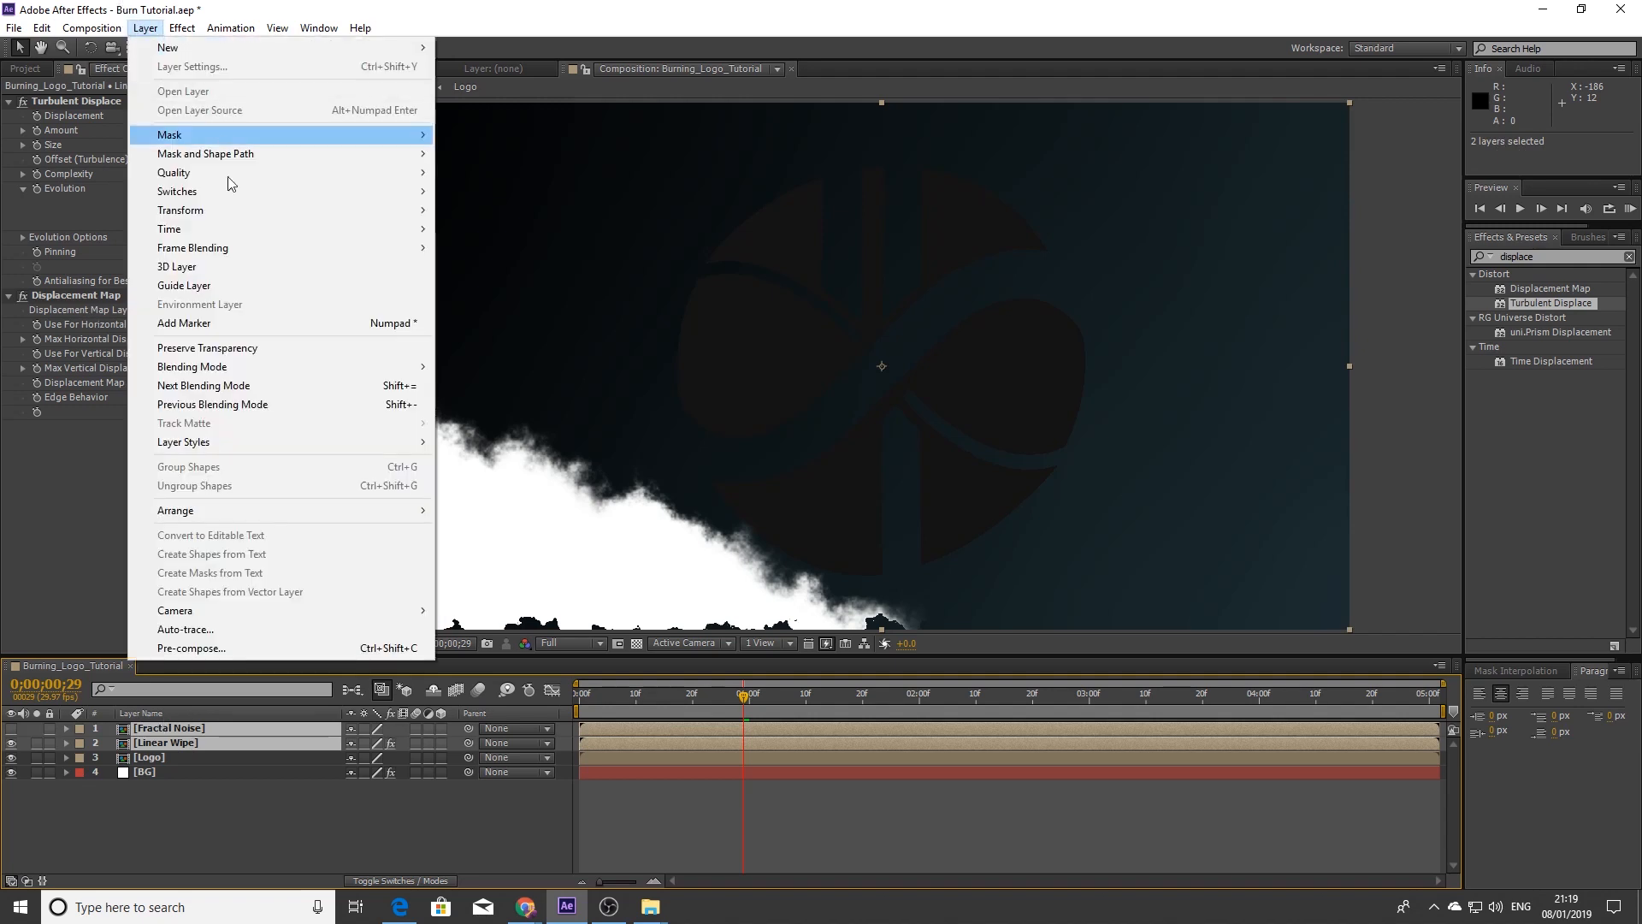
{"action": "left_click", "coordinate": [192, 648]}
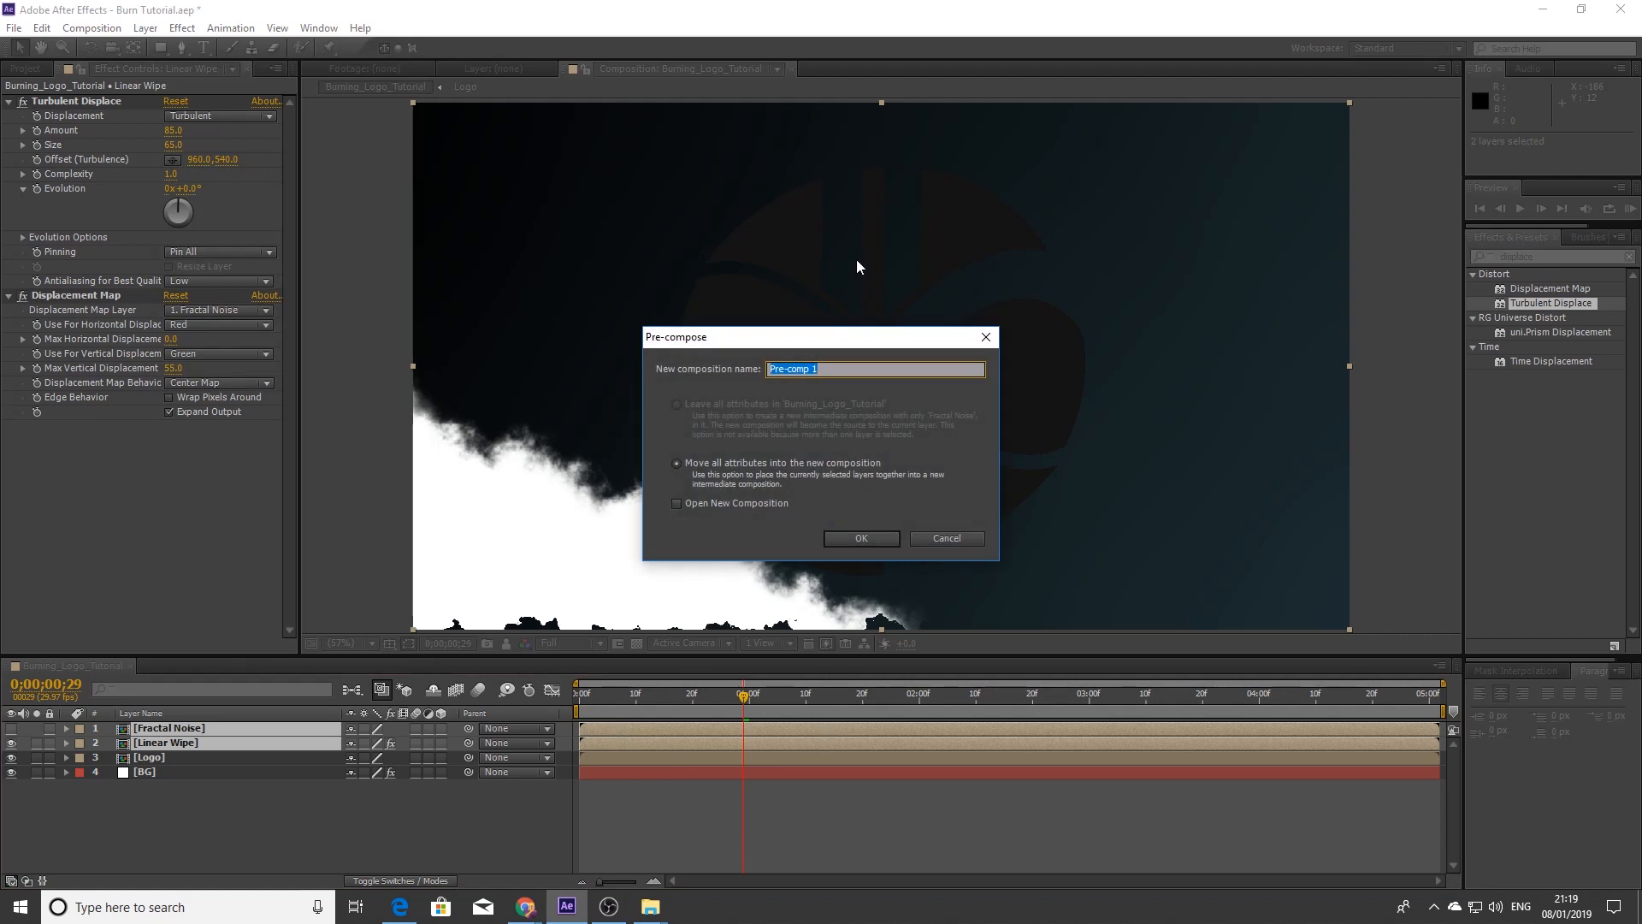
{"action": "type", "text": "Transition"}
{"action": "key", "text": "Return"}
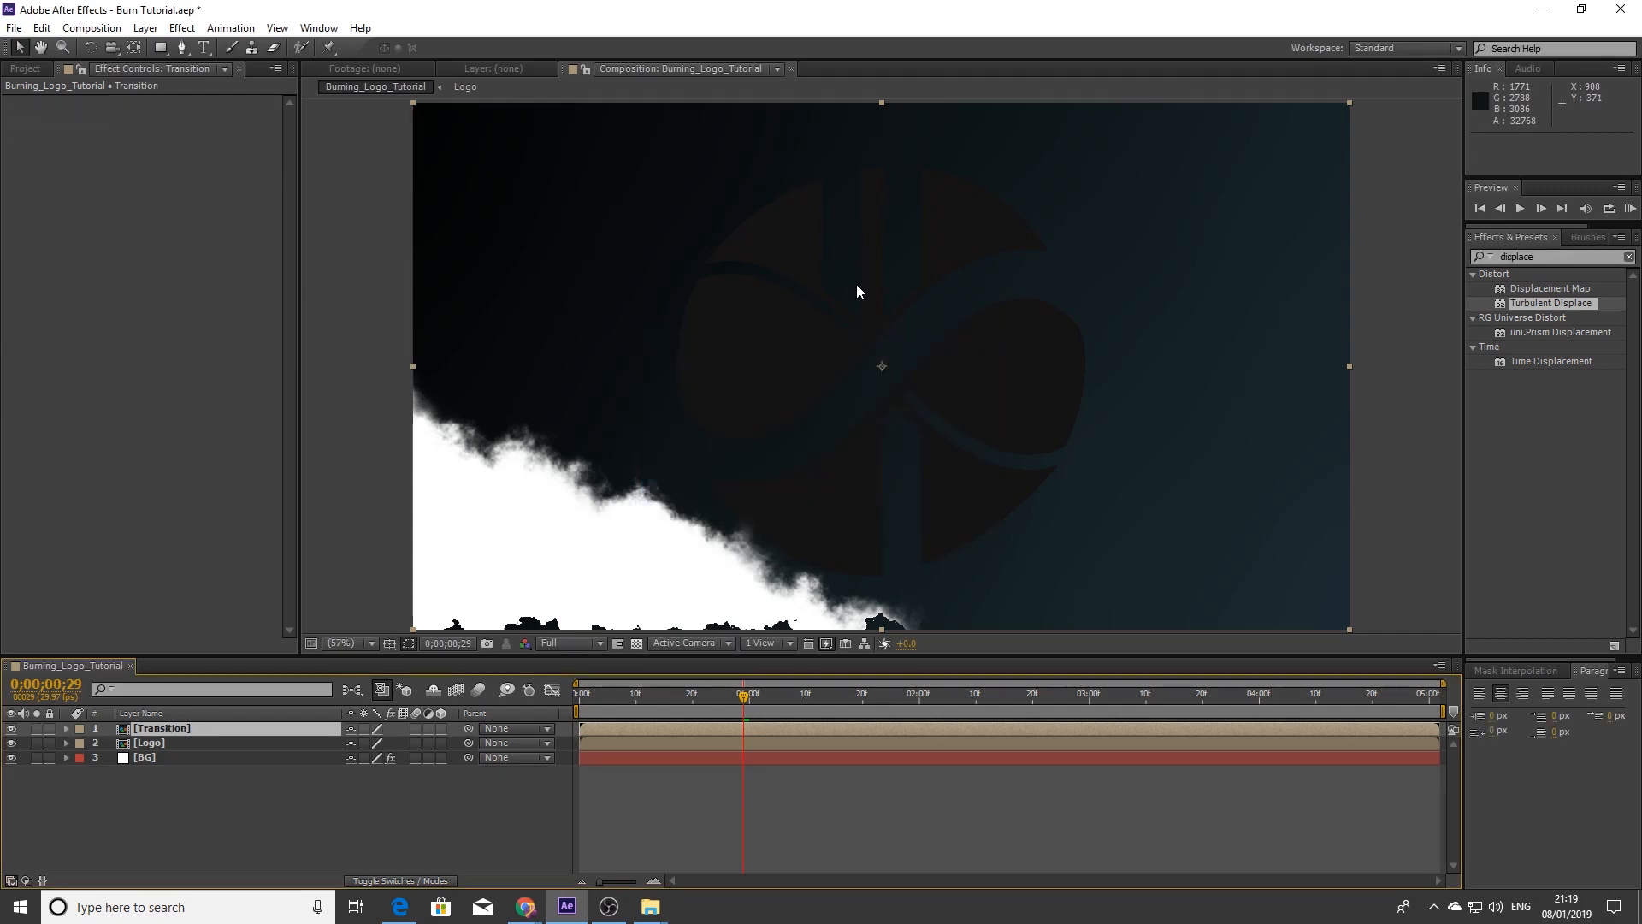
Duplicate the Logo layer and rename the upper copy Logo Reveal
{"action": "left_click", "coordinate": [155, 744]}
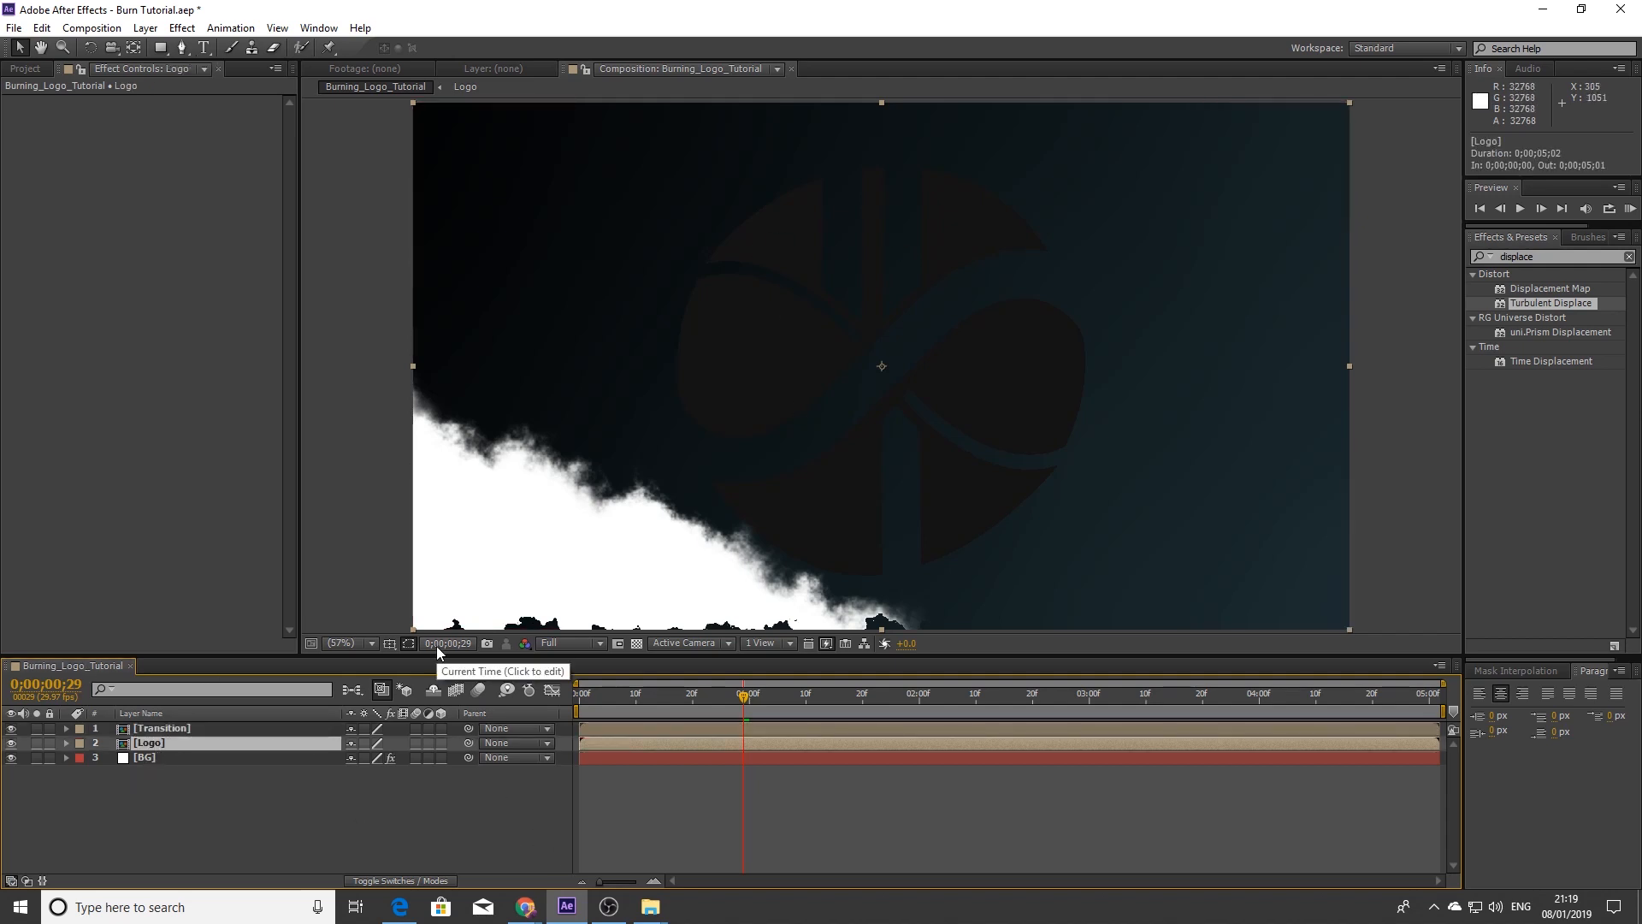
{"action": "key", "text": "ctrl+d"}
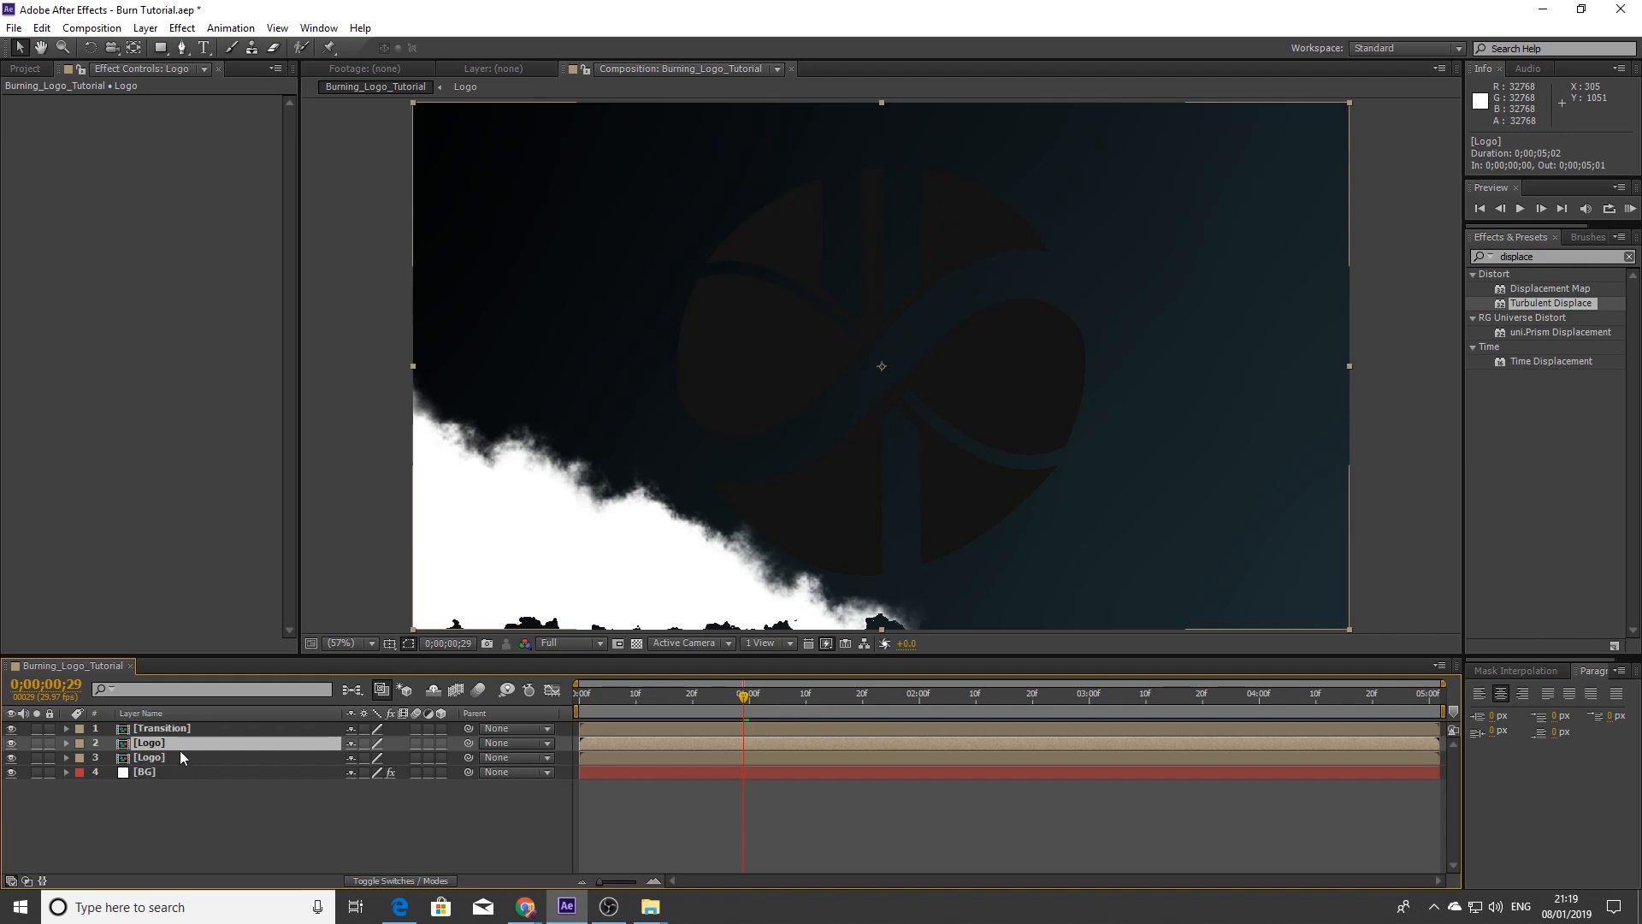
{"action": "key", "text": "Return"}
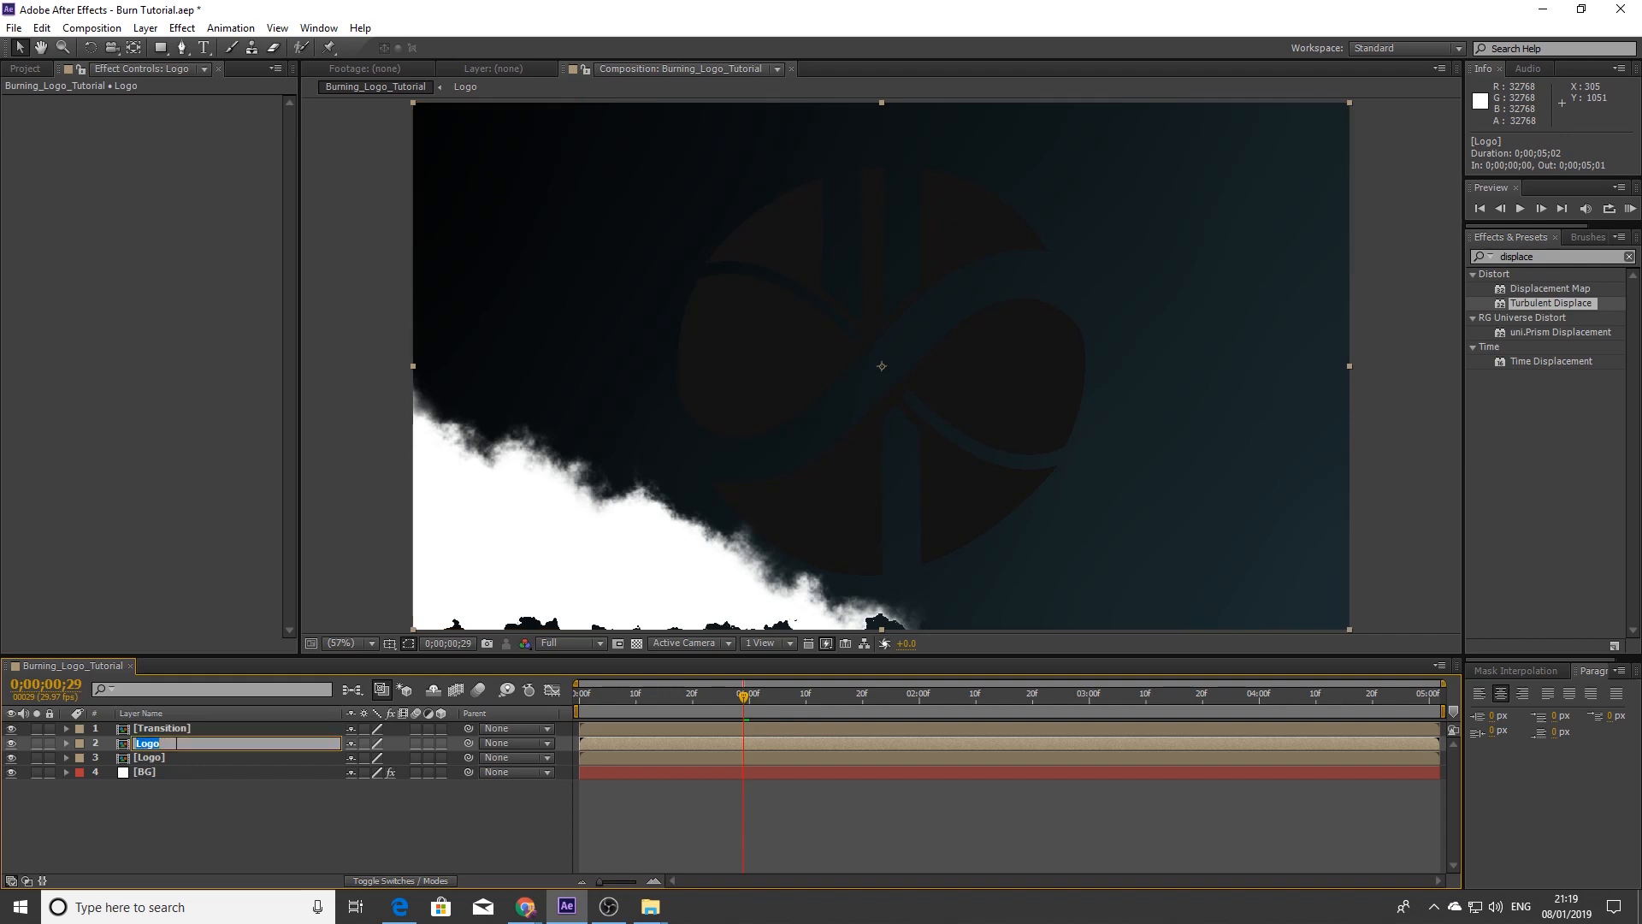
{"action": "type", "text": "Logo Reveal"}
{"action": "key", "text": "Return"}
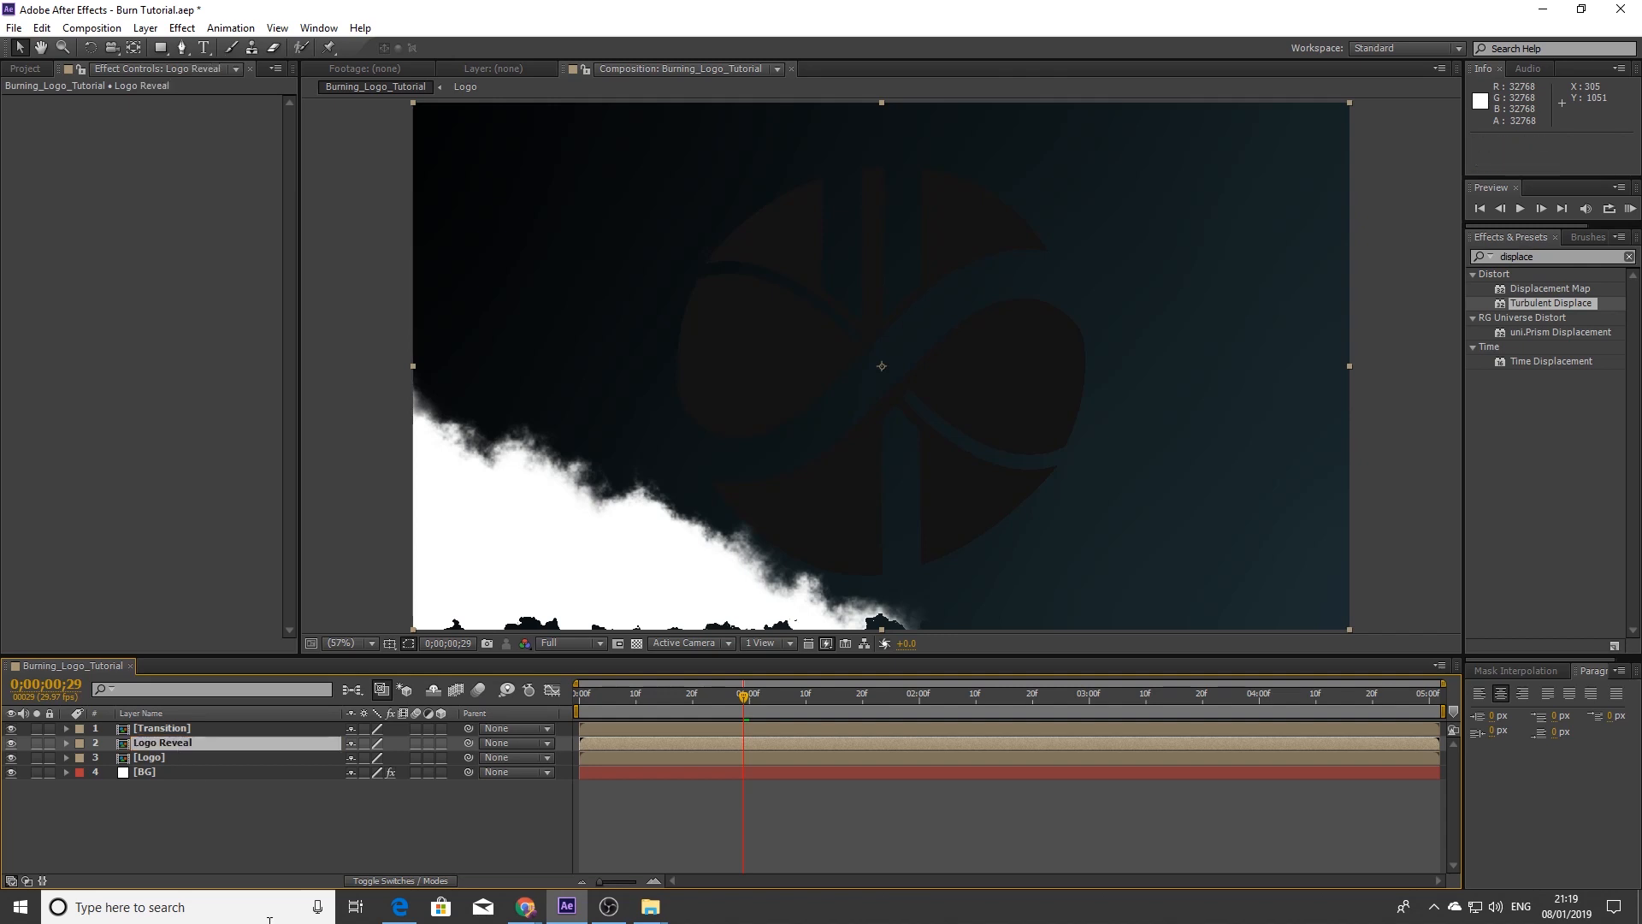
Rename the lower Logo layer as Logo Burn
{"action": "left_click", "coordinate": [151, 756]}
{"action": "key", "text": "Return"}
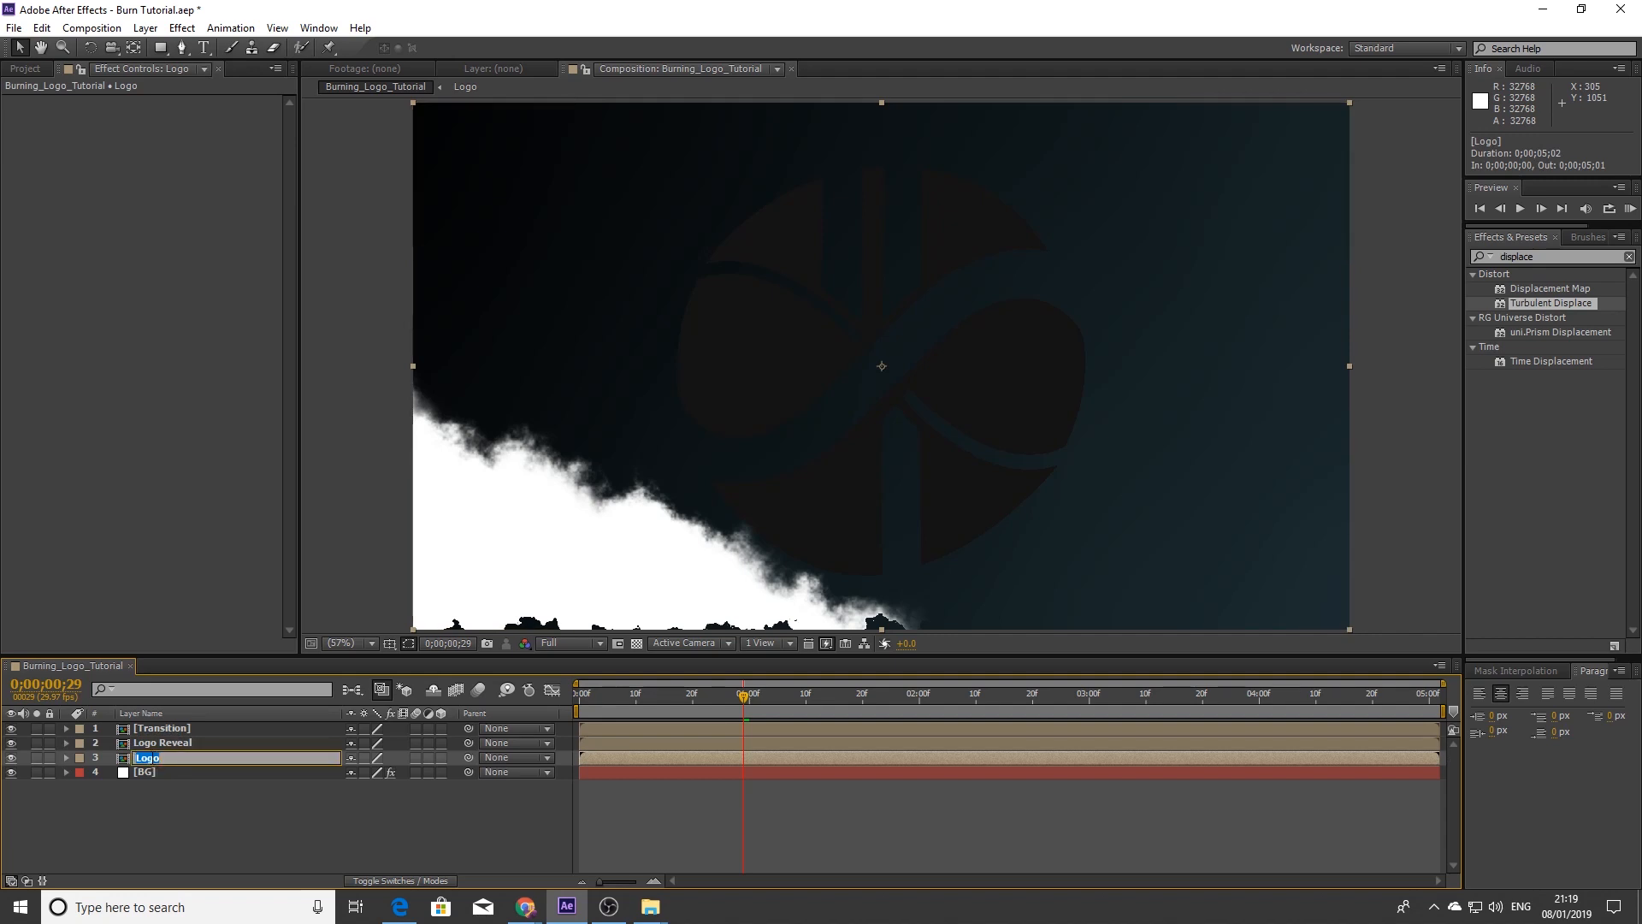
{"action": "left_click", "coordinate": [152, 757]}
{"action": "type", "text": "Burn"}
{"action": "key", "text": "Return"}
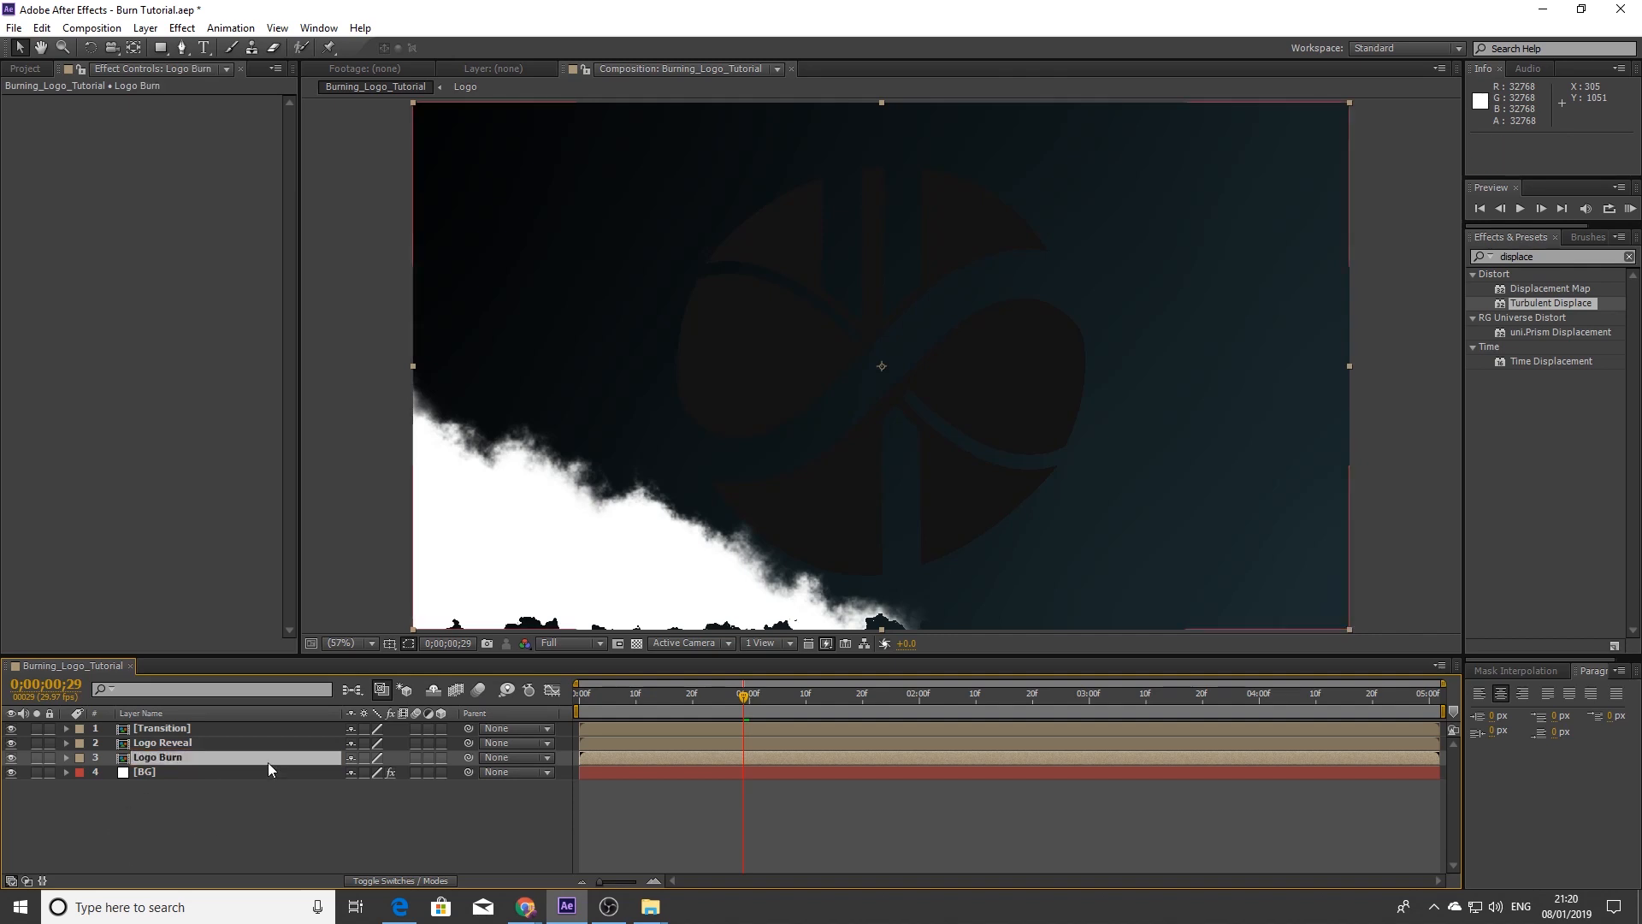
Set the Logo Reveal layer's track matte to Luma Matte using the Transition layer
{"action": "left_click", "coordinate": [197, 739]}
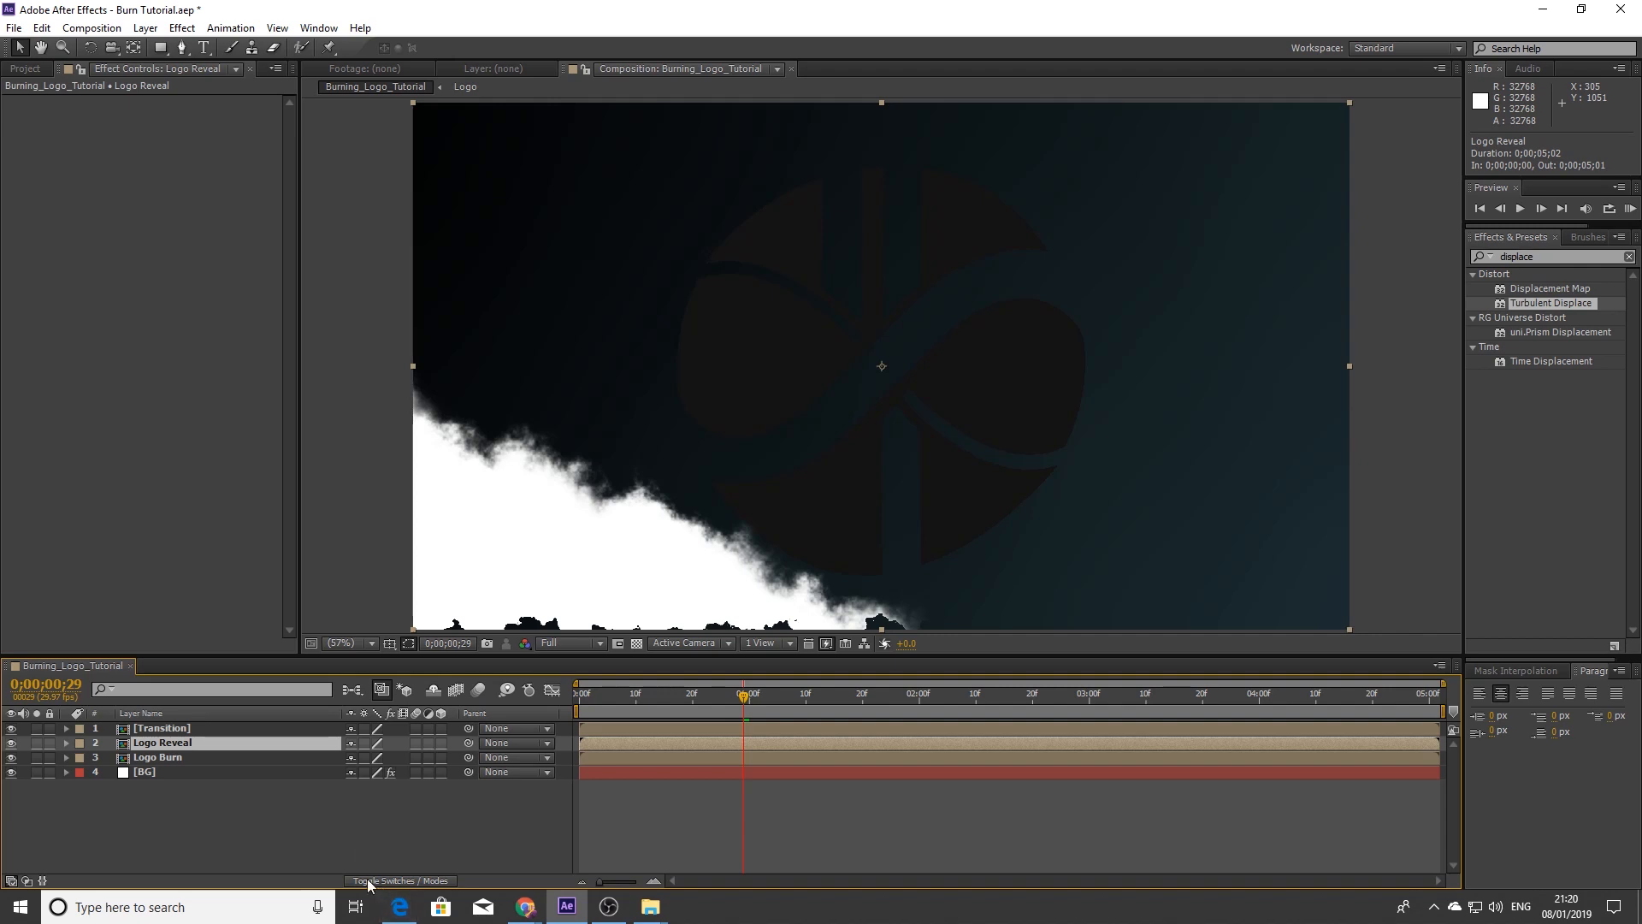
{"action": "left_click", "coordinate": [398, 881]}
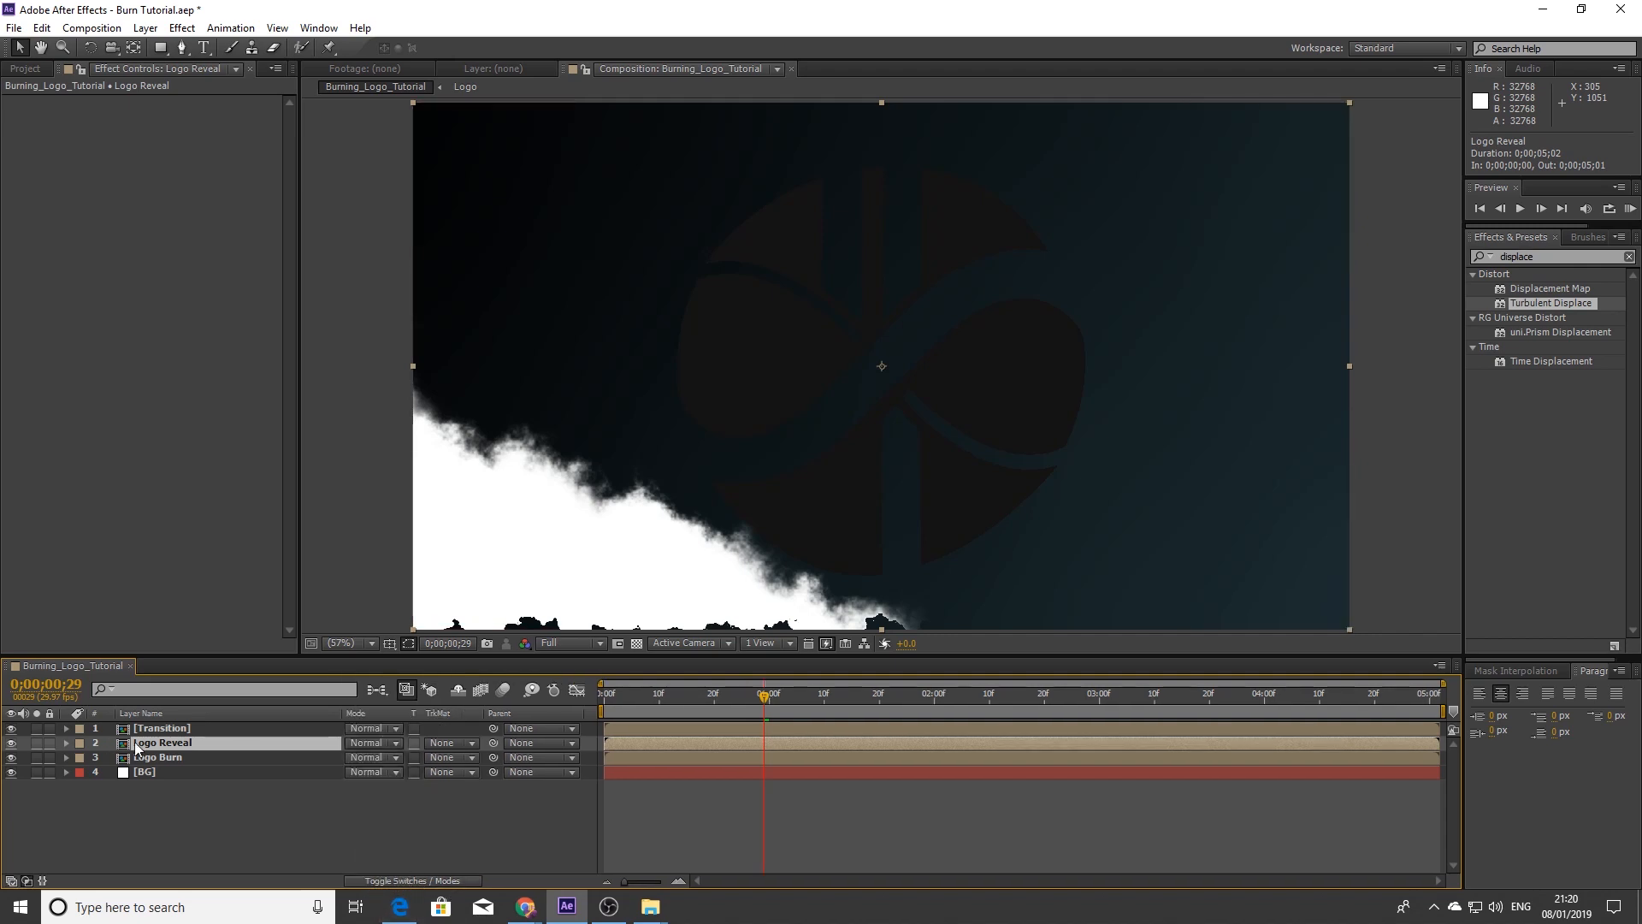
{"action": "key", "text": "F2"}
{"action": "left_click", "coordinate": [469, 746]}
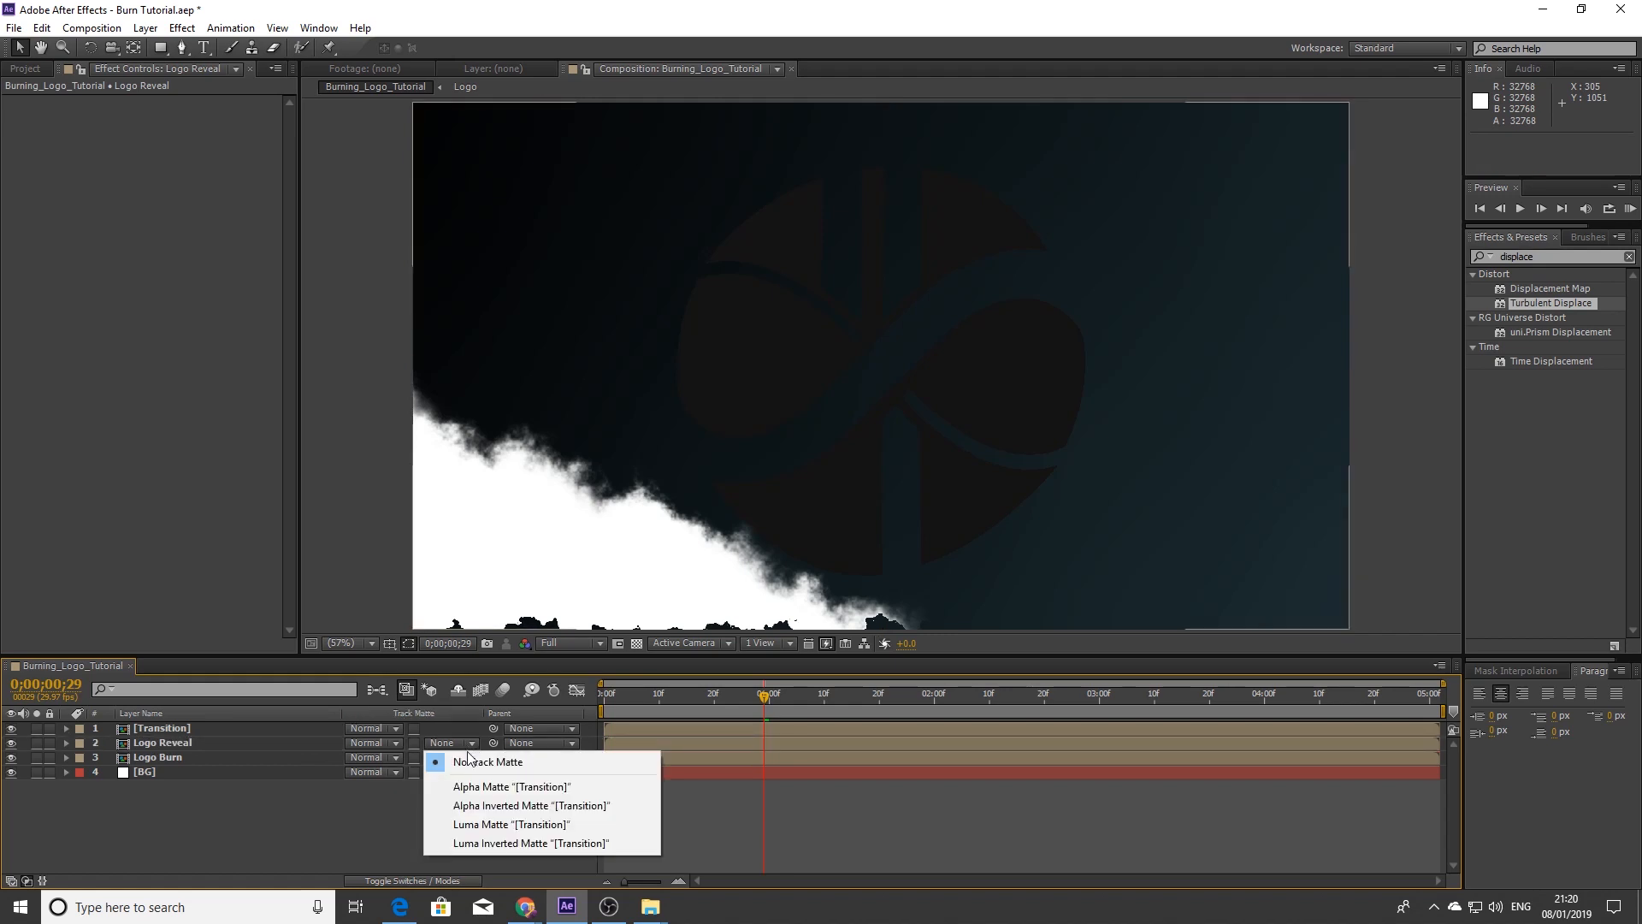
{"action": "left_click", "coordinate": [483, 826]}
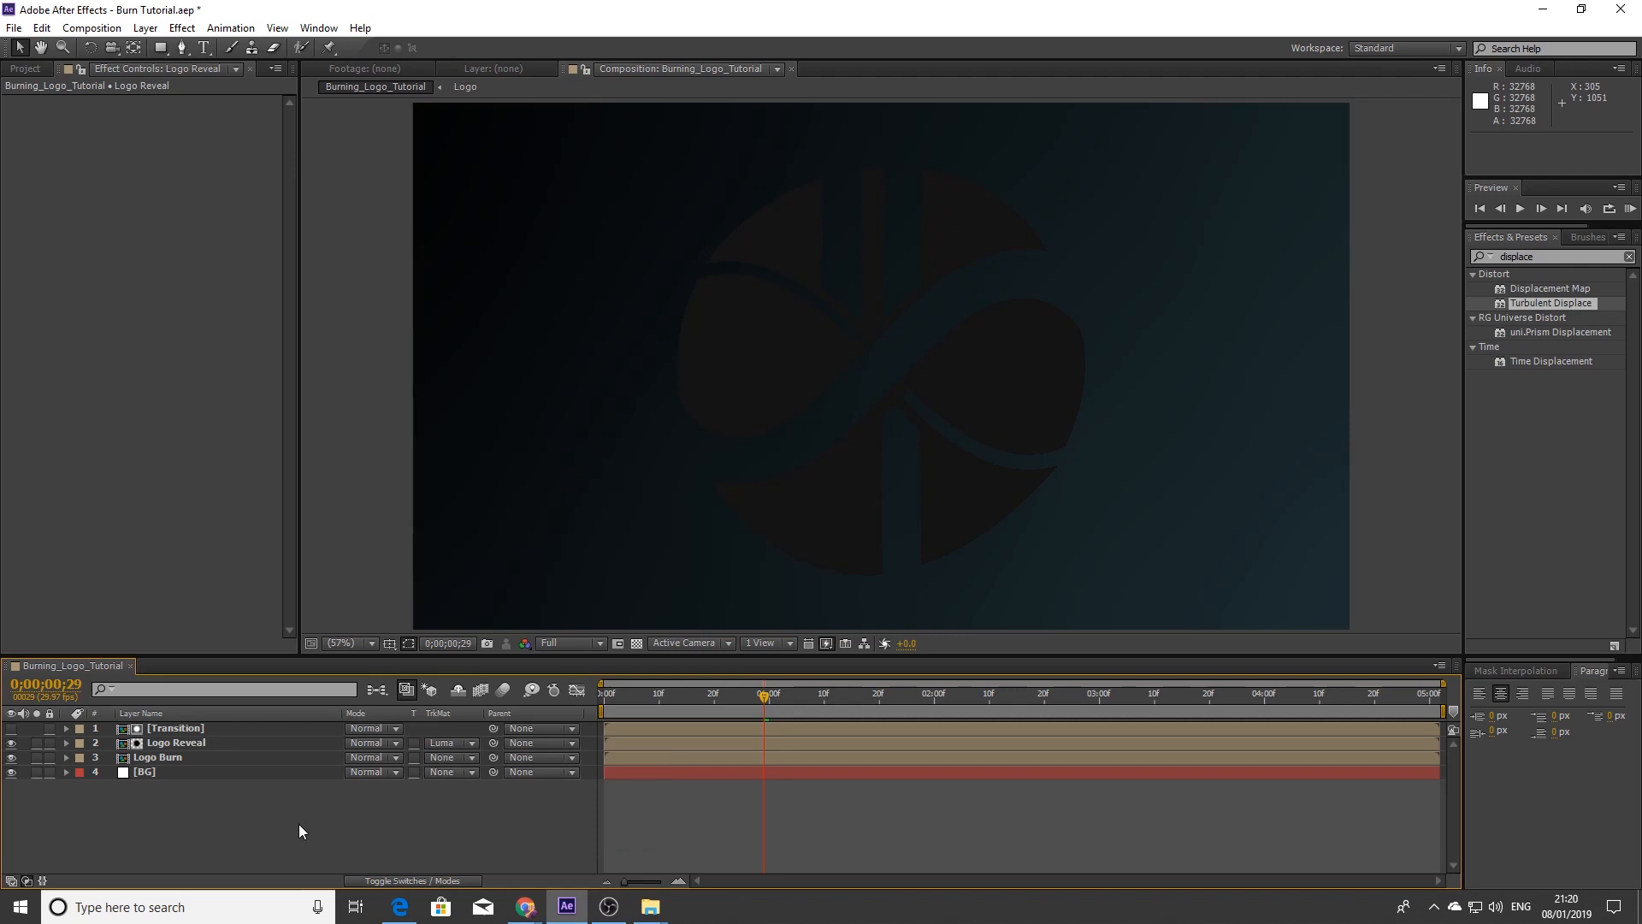
Apply the Fill effect to the Logo Burn layer
{"action": "left_click", "coordinate": [192, 730]}
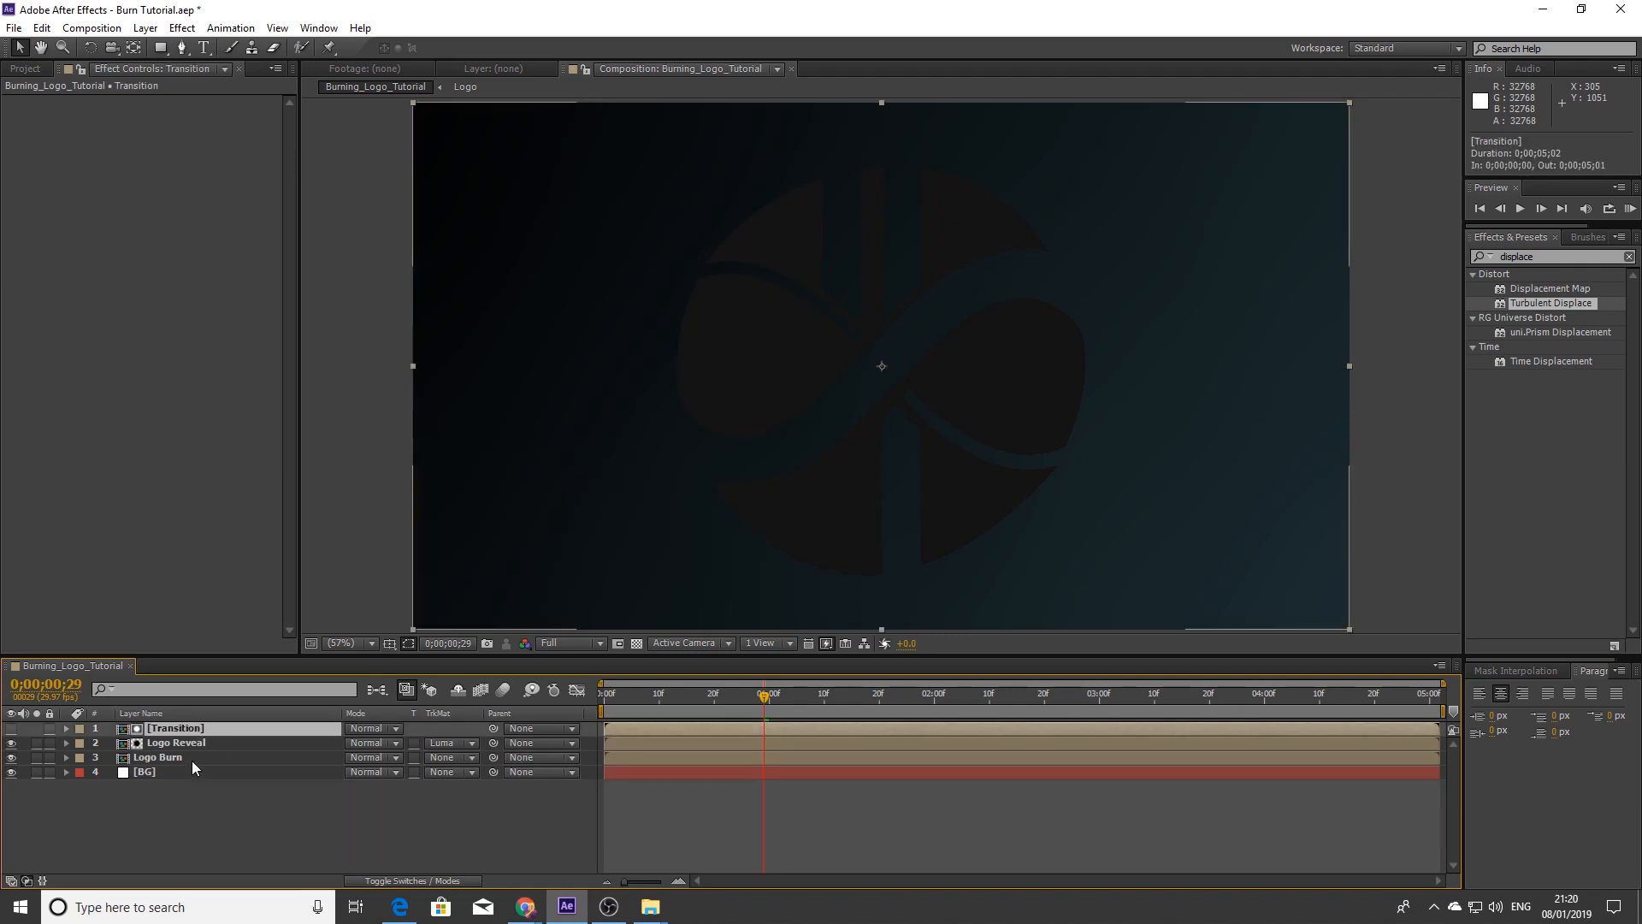
{"action": "left_click", "coordinate": [192, 757]}
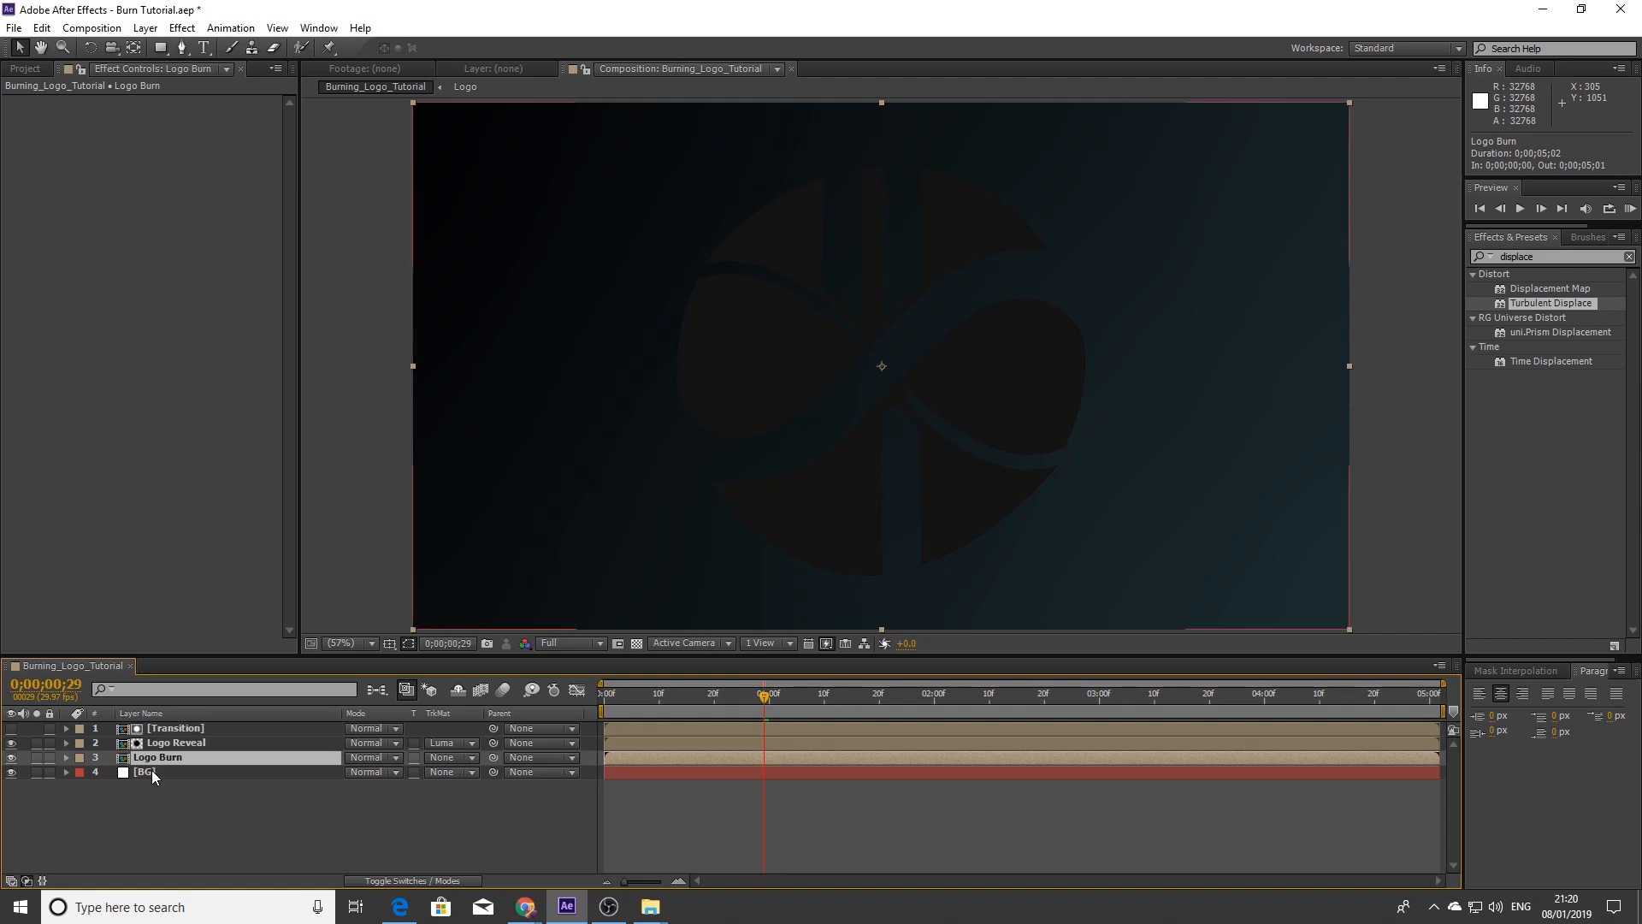
{"action": "left_click", "coordinate": [1554, 257]}
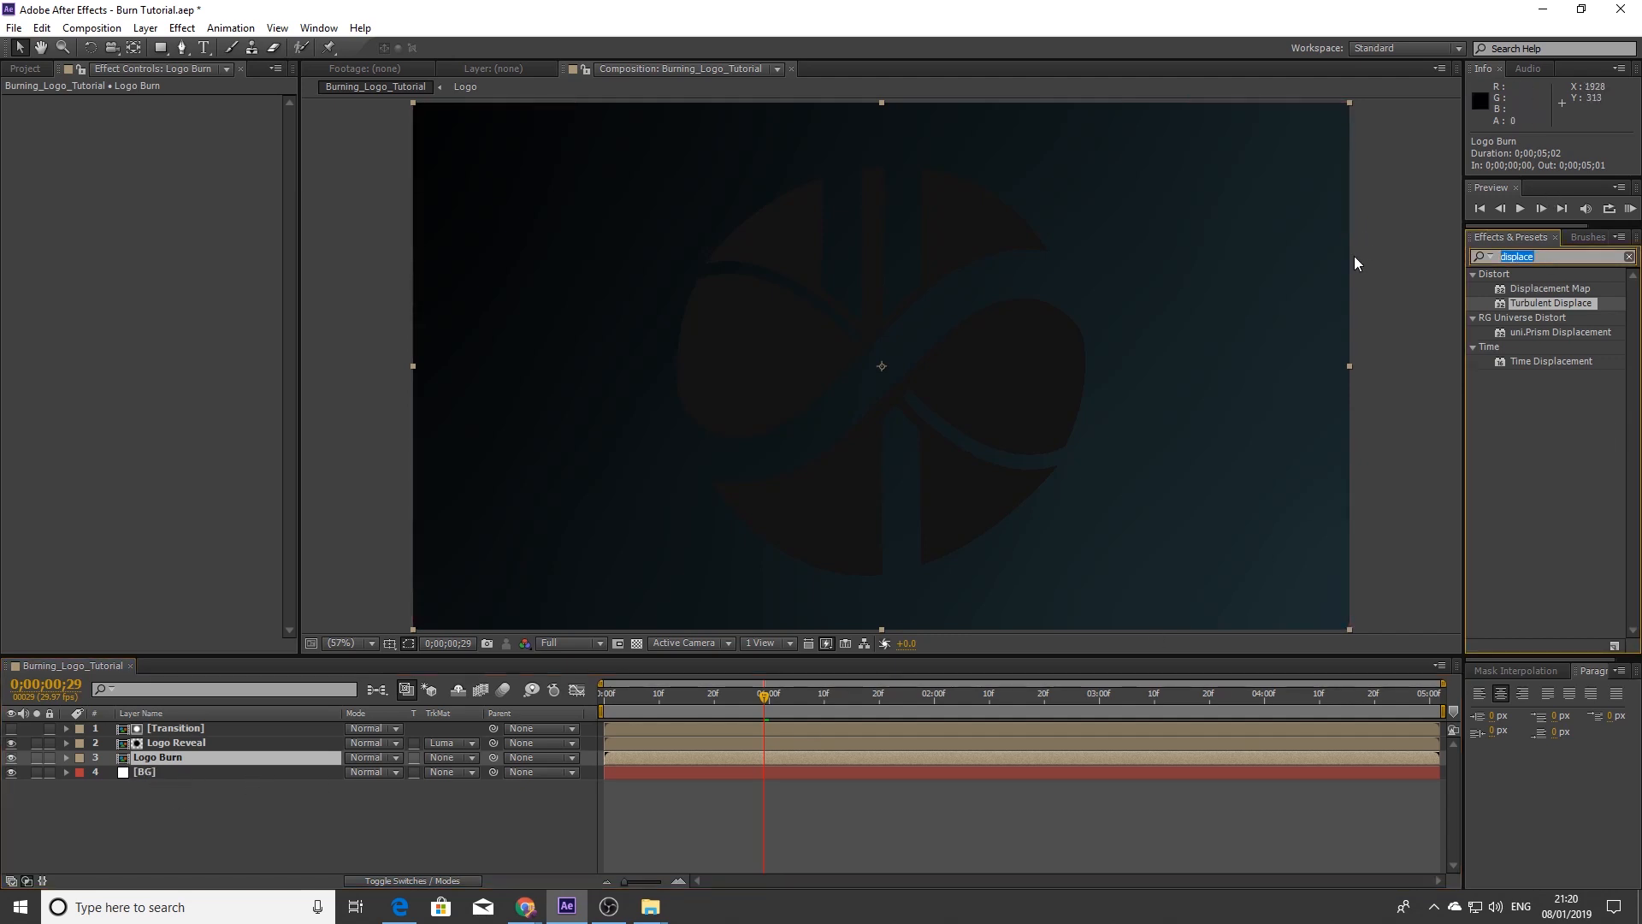
{"action": "type", "text": "fill"}
{"action": "mouse_move", "coordinate": [1495, 361]}
{"action": "left_mouse_down"}
{"action": "mouse_move", "coordinate": [1501, 382]}
{"action": "mouse_move", "coordinate": [1214, 731]}
{"action": "mouse_move", "coordinate": [1210, 759]}
{"action": "left_mouse_up"}
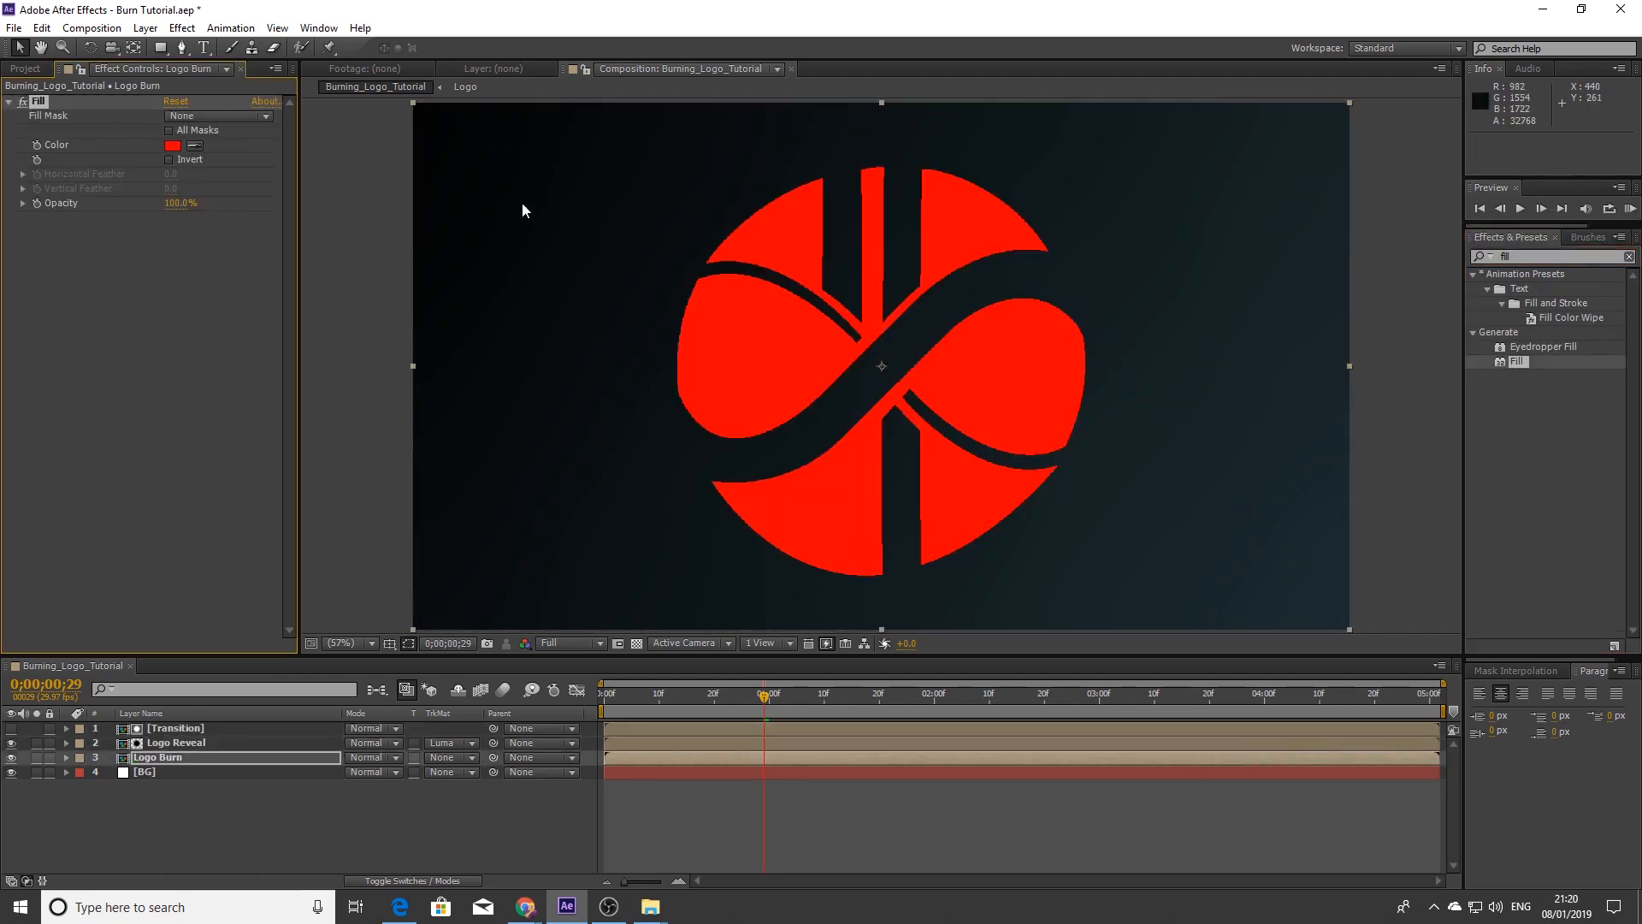
Set the Logo Burn fill color to dark grey 1F1F1F and check the reveal at about 0;00;01;23
{"action": "left_click", "coordinate": [174, 147]}
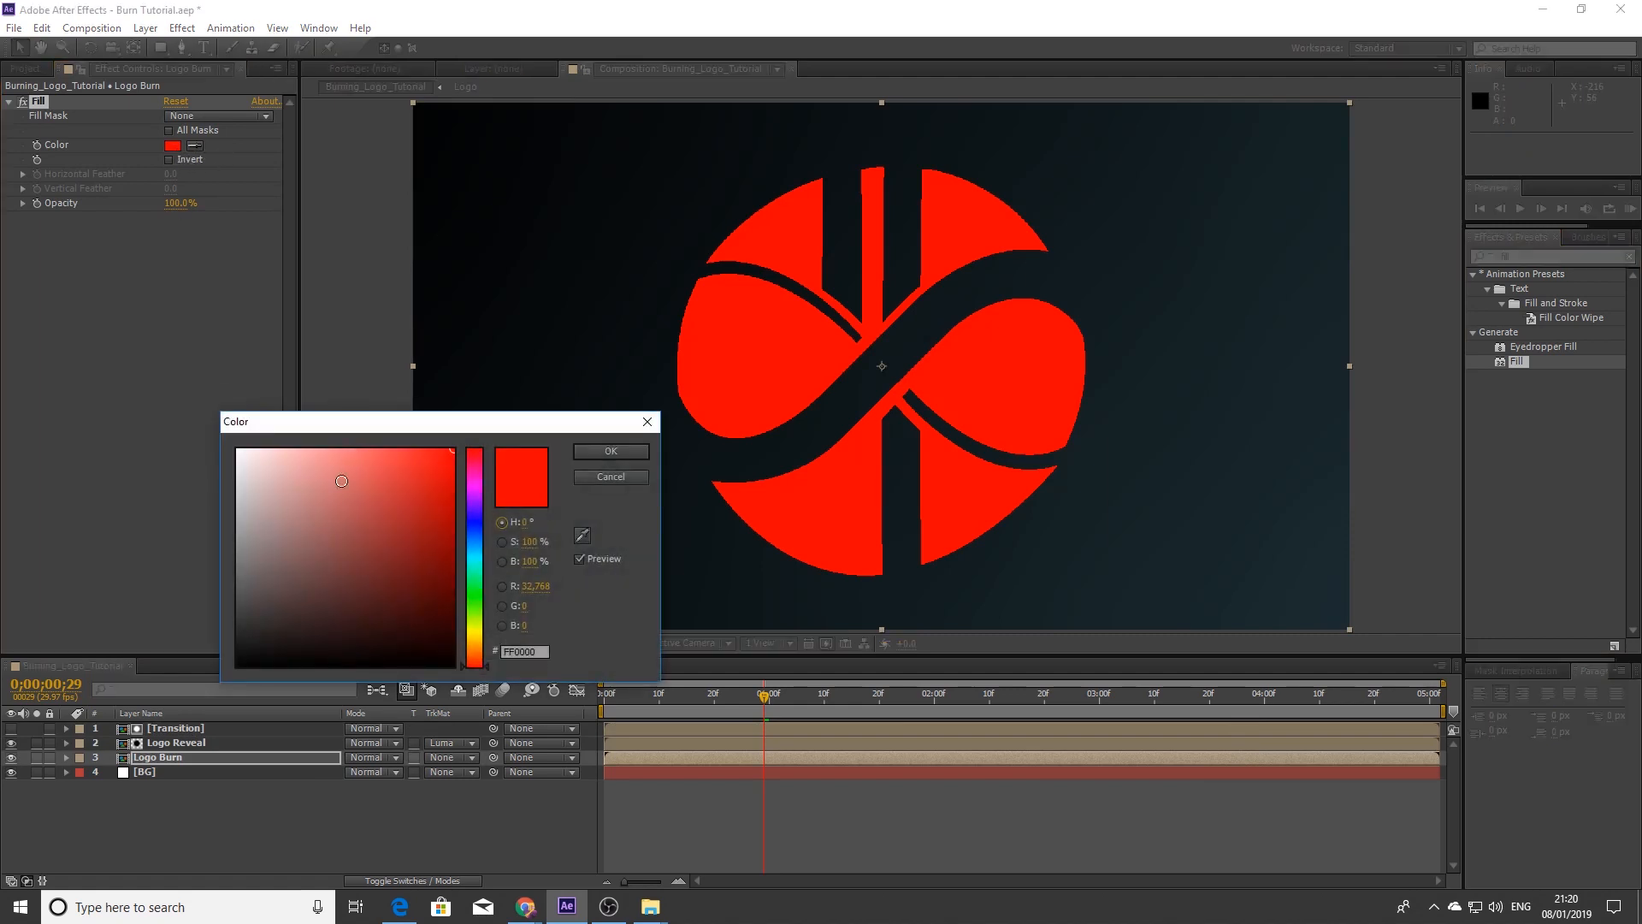
{"action": "left_click_drag", "start_coordinate": [299, 622], "coordinate": [234, 639]}
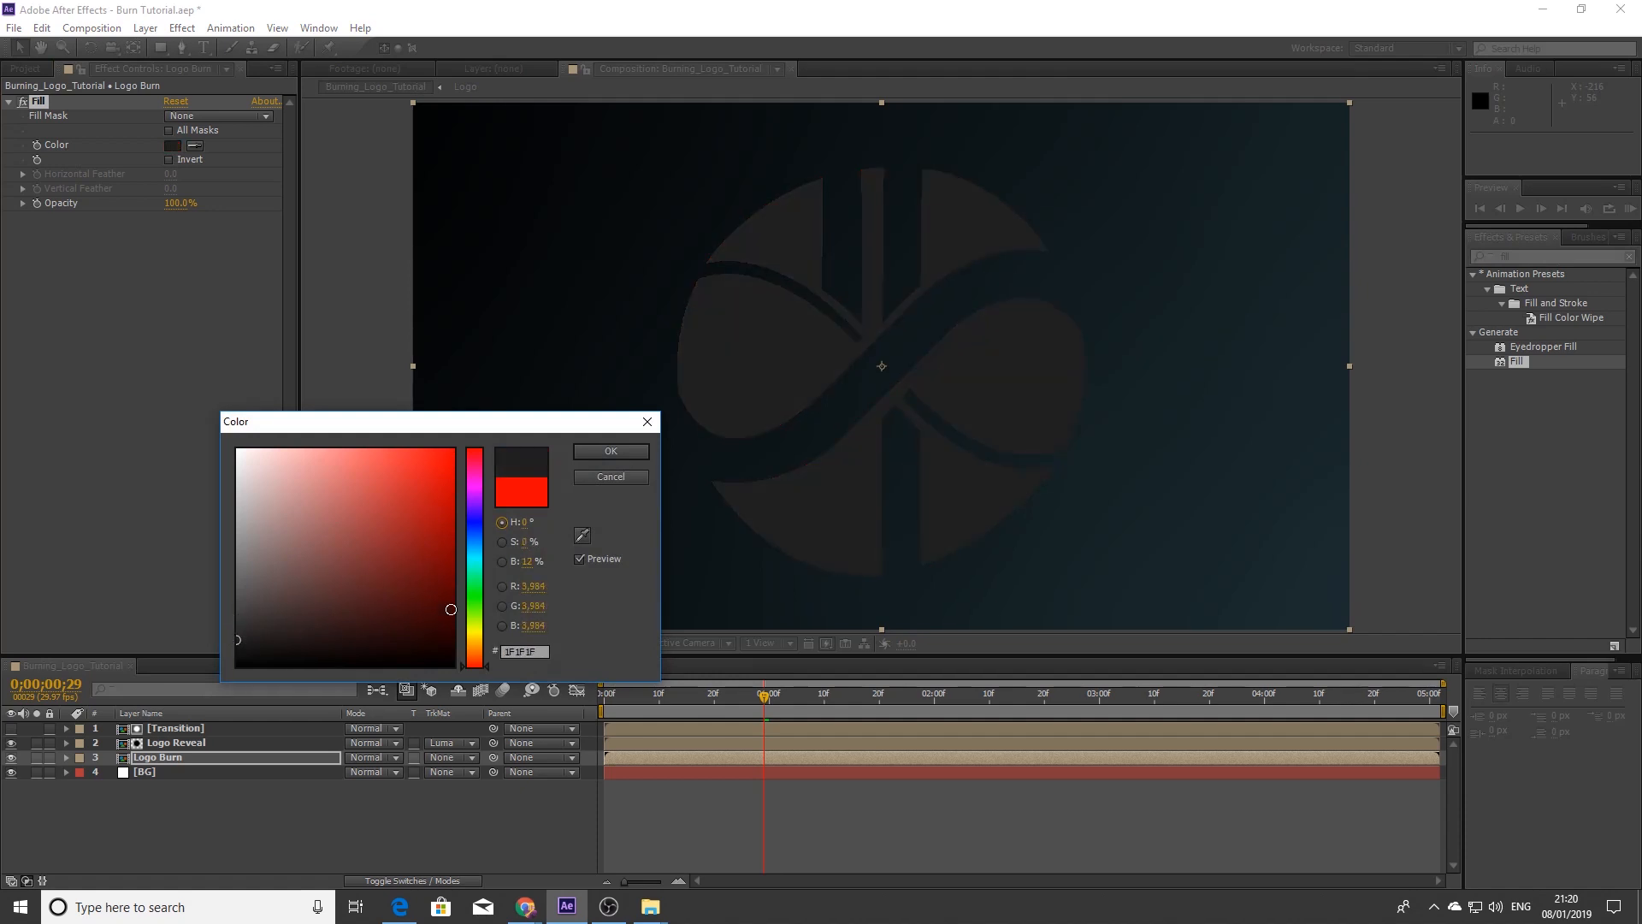
{"action": "left_click", "coordinate": [636, 451]}
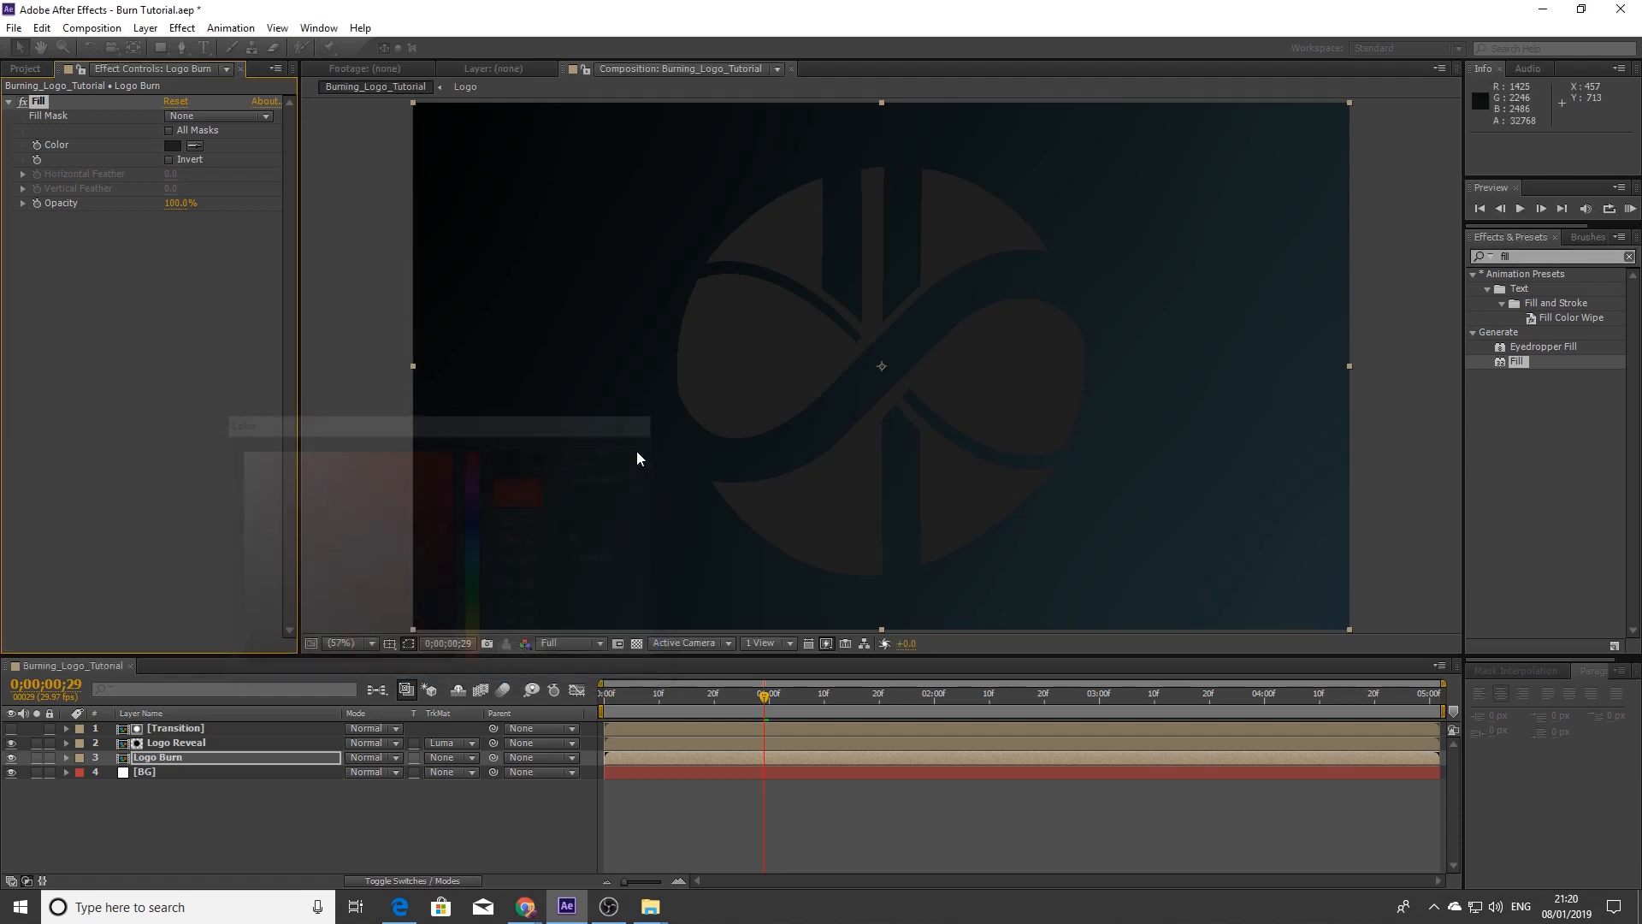
{"action": "left_click", "coordinate": [769, 695]}
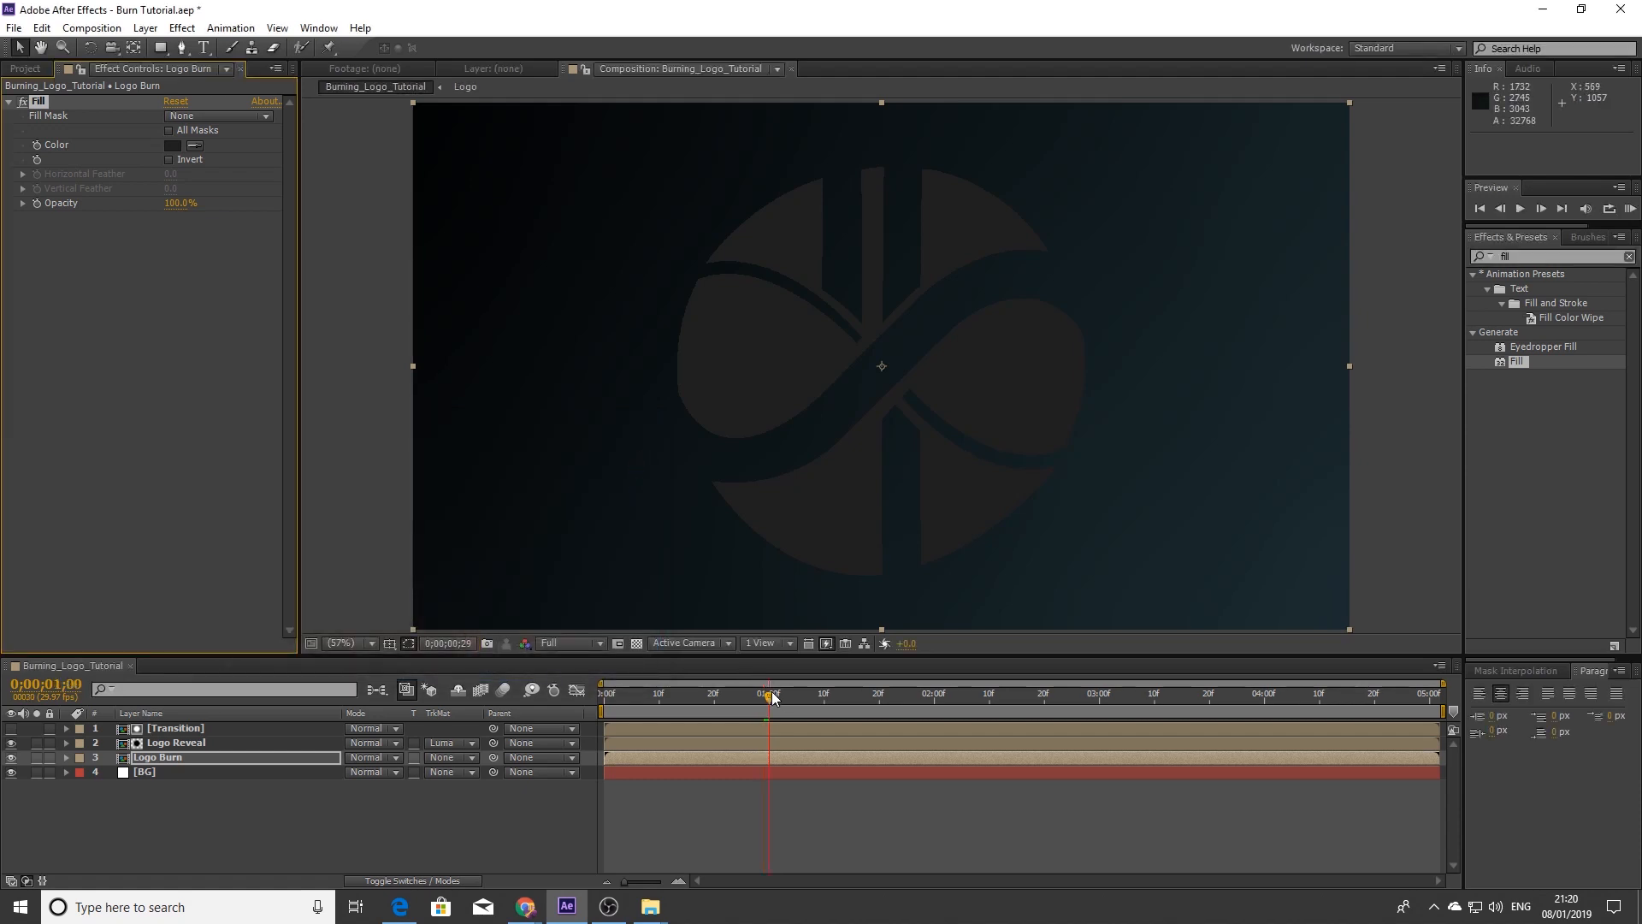
{"action": "left_click", "coordinate": [911, 698]}
{"action": "mouse_move", "coordinate": [907, 694]}
{"action": "left_mouse_down"}
{"action": "mouse_move", "coordinate": [862, 699]}
{"action": "mouse_move", "coordinate": [966, 696]}
{"action": "mouse_move", "coordinate": [894, 706]}
{"action": "left_mouse_up"}
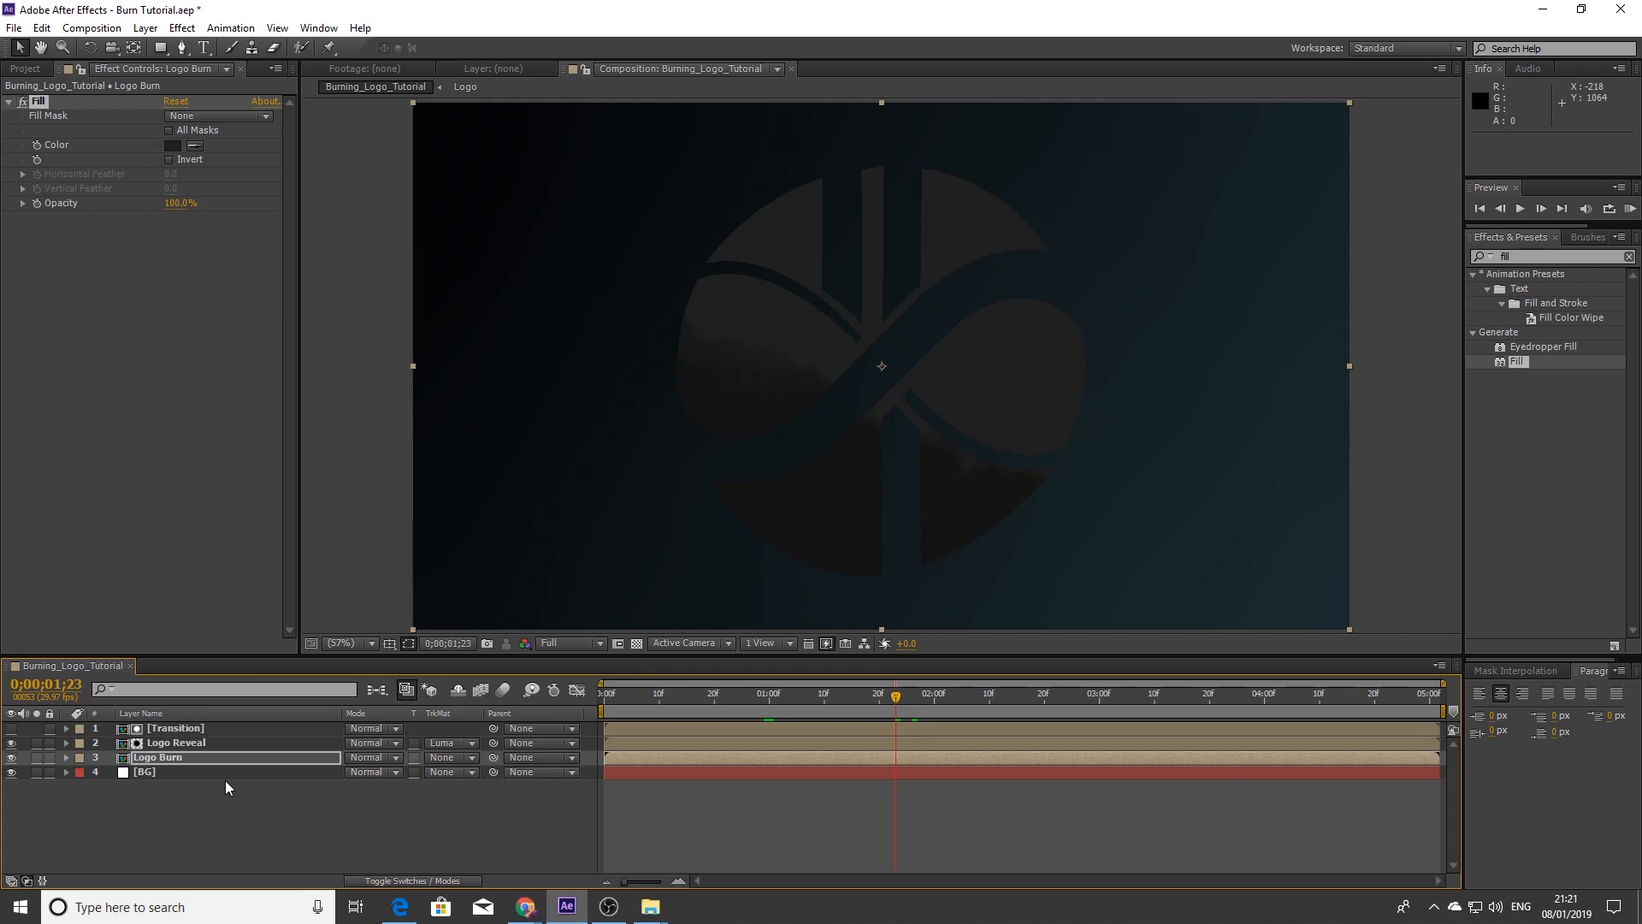
Duplicate the Transition layer and make the upper copy visible
{"action": "left_click", "coordinate": [178, 728]}
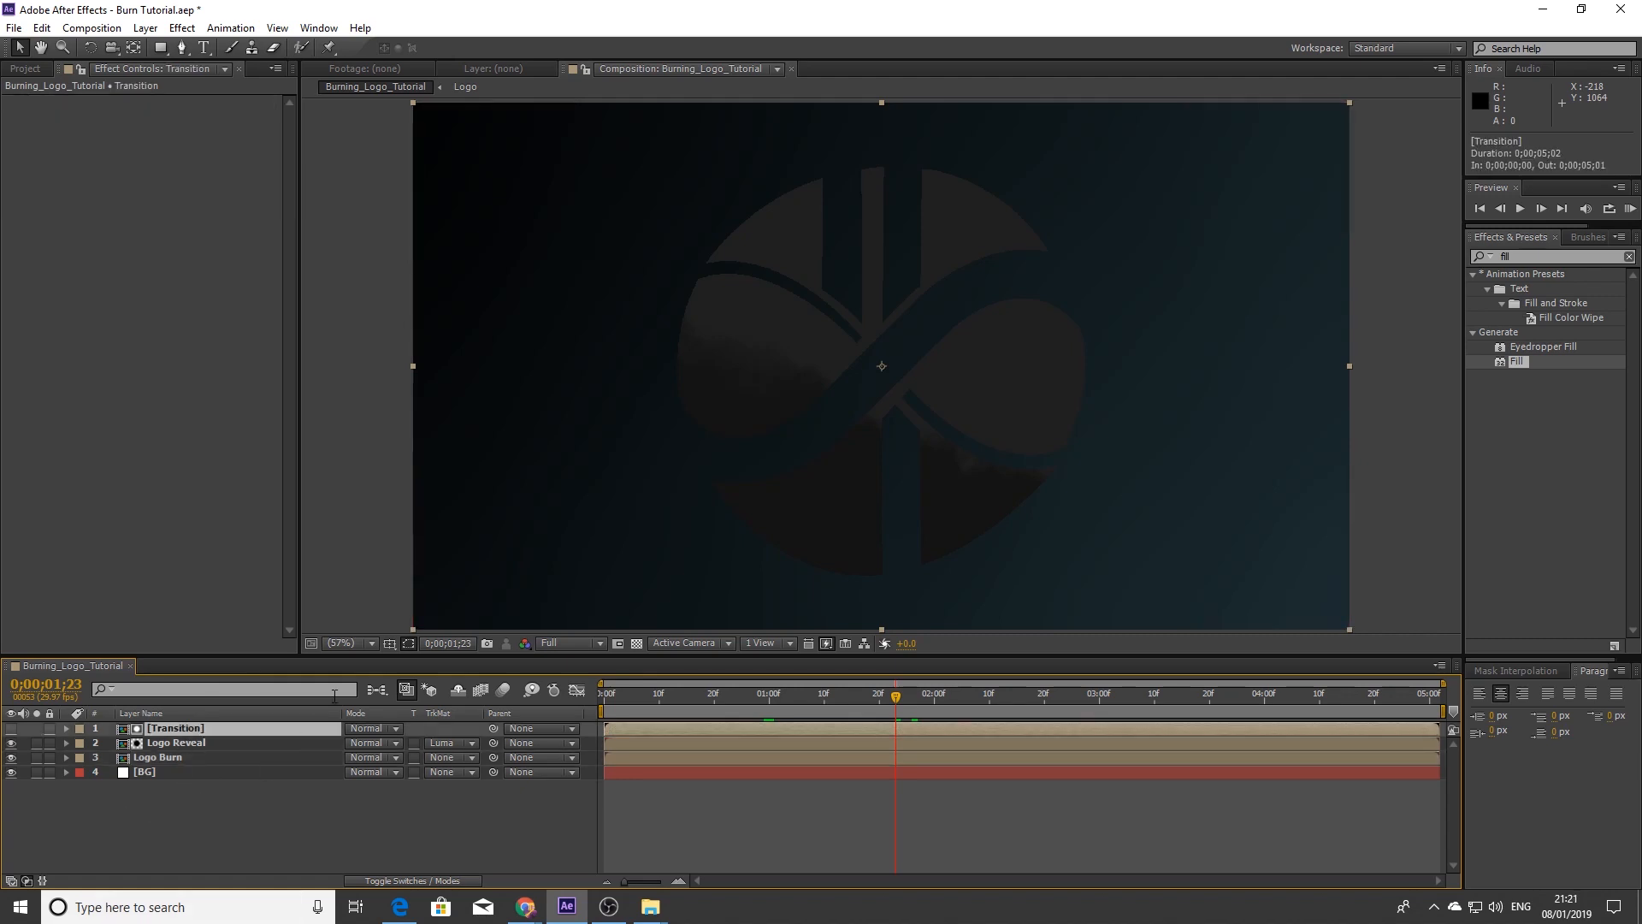
{"action": "left_click", "coordinate": [41, 28]}
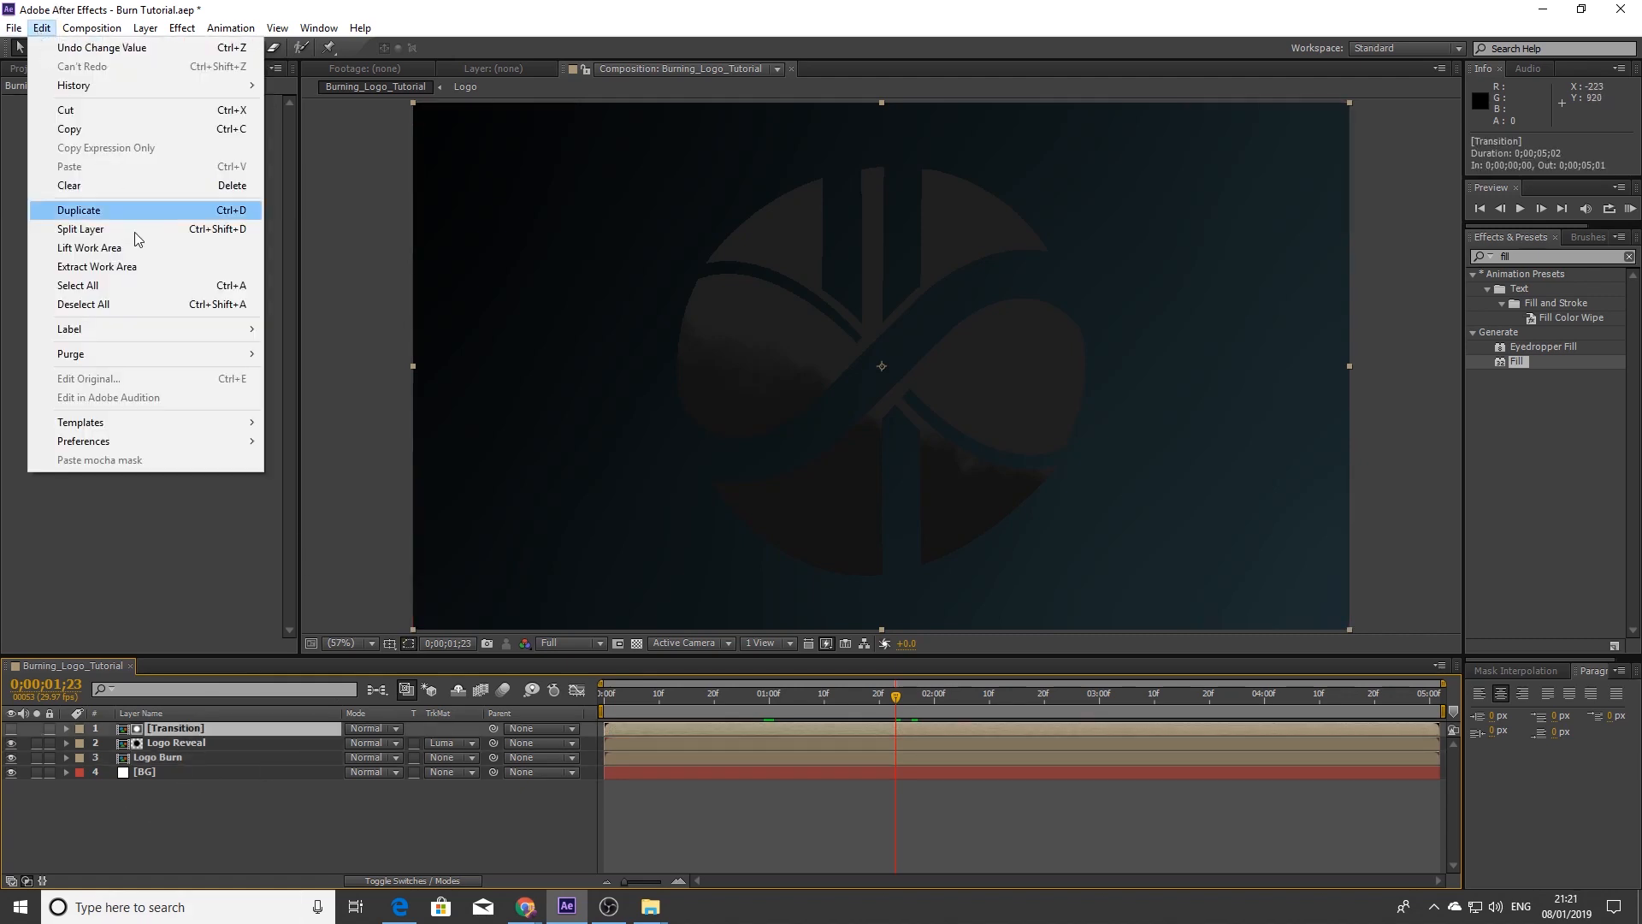
{"action": "left_click", "coordinate": [125, 214]}
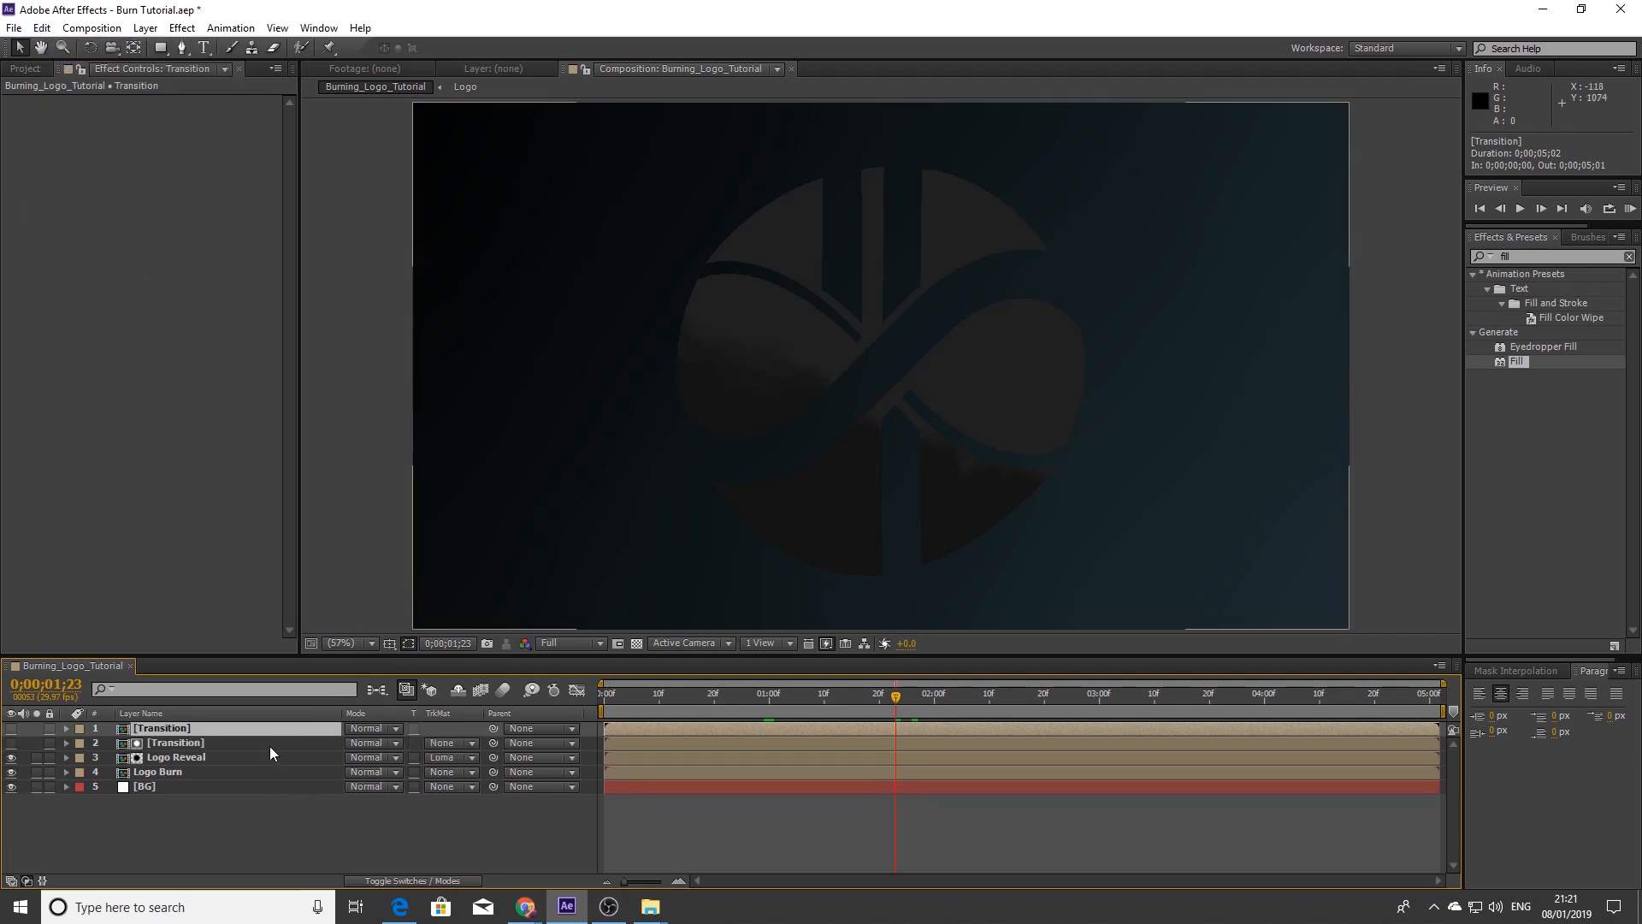
{"action": "left_click", "coordinate": [11, 728]}
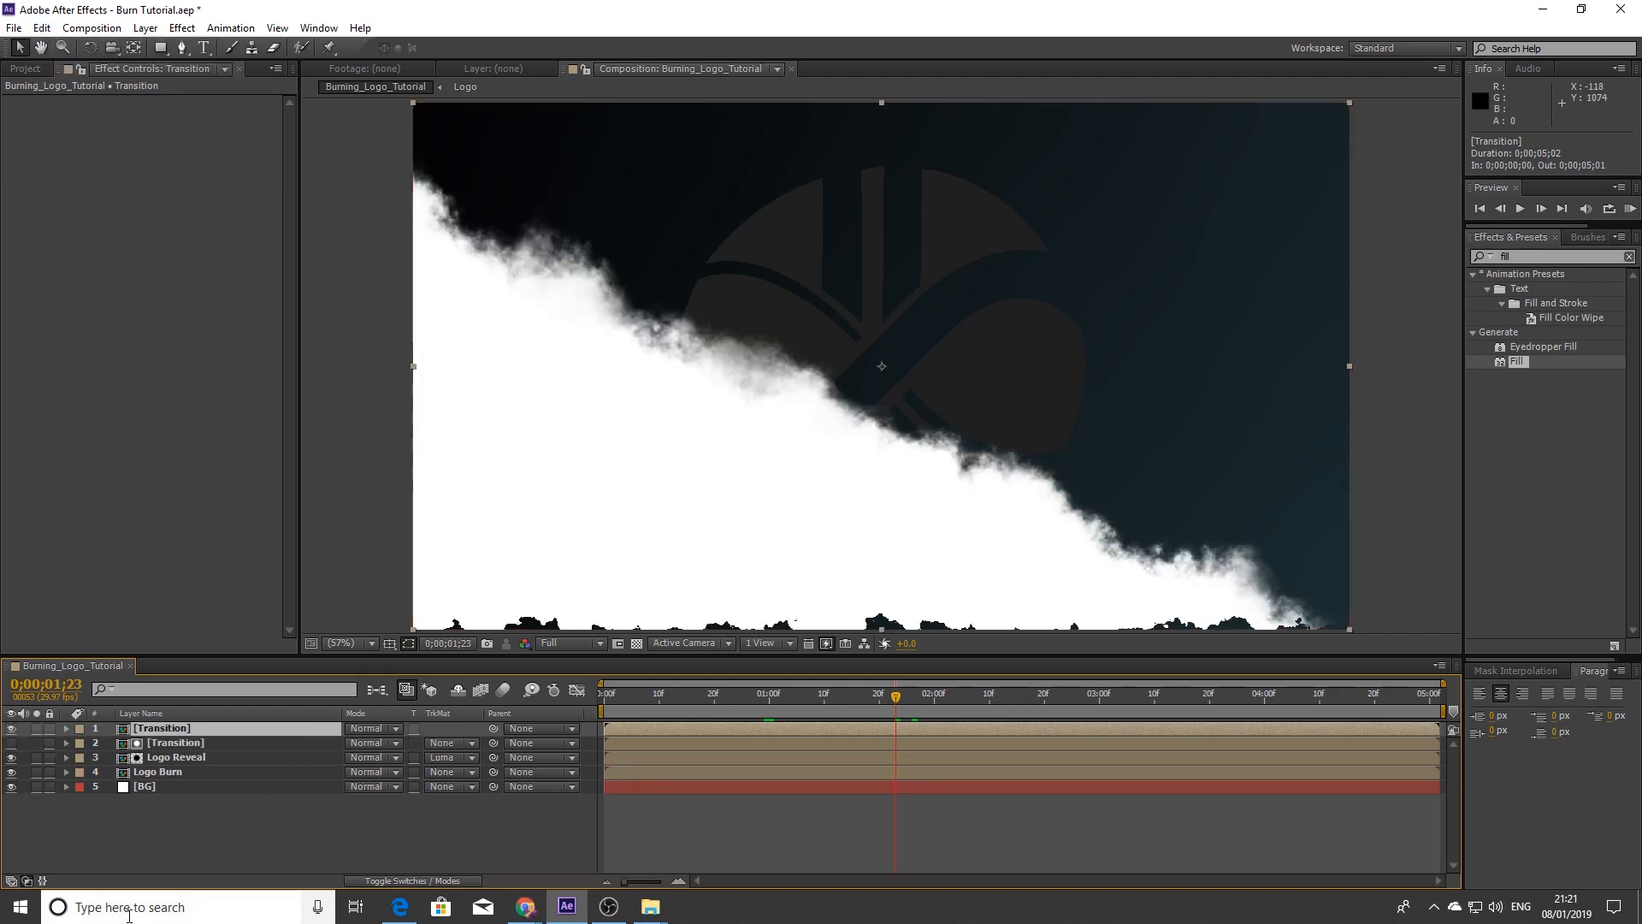
Pre-compose the upper Transition copy as Highlight, moving all attributes into the new composition
{"action": "right_click", "coordinate": [163, 732]}
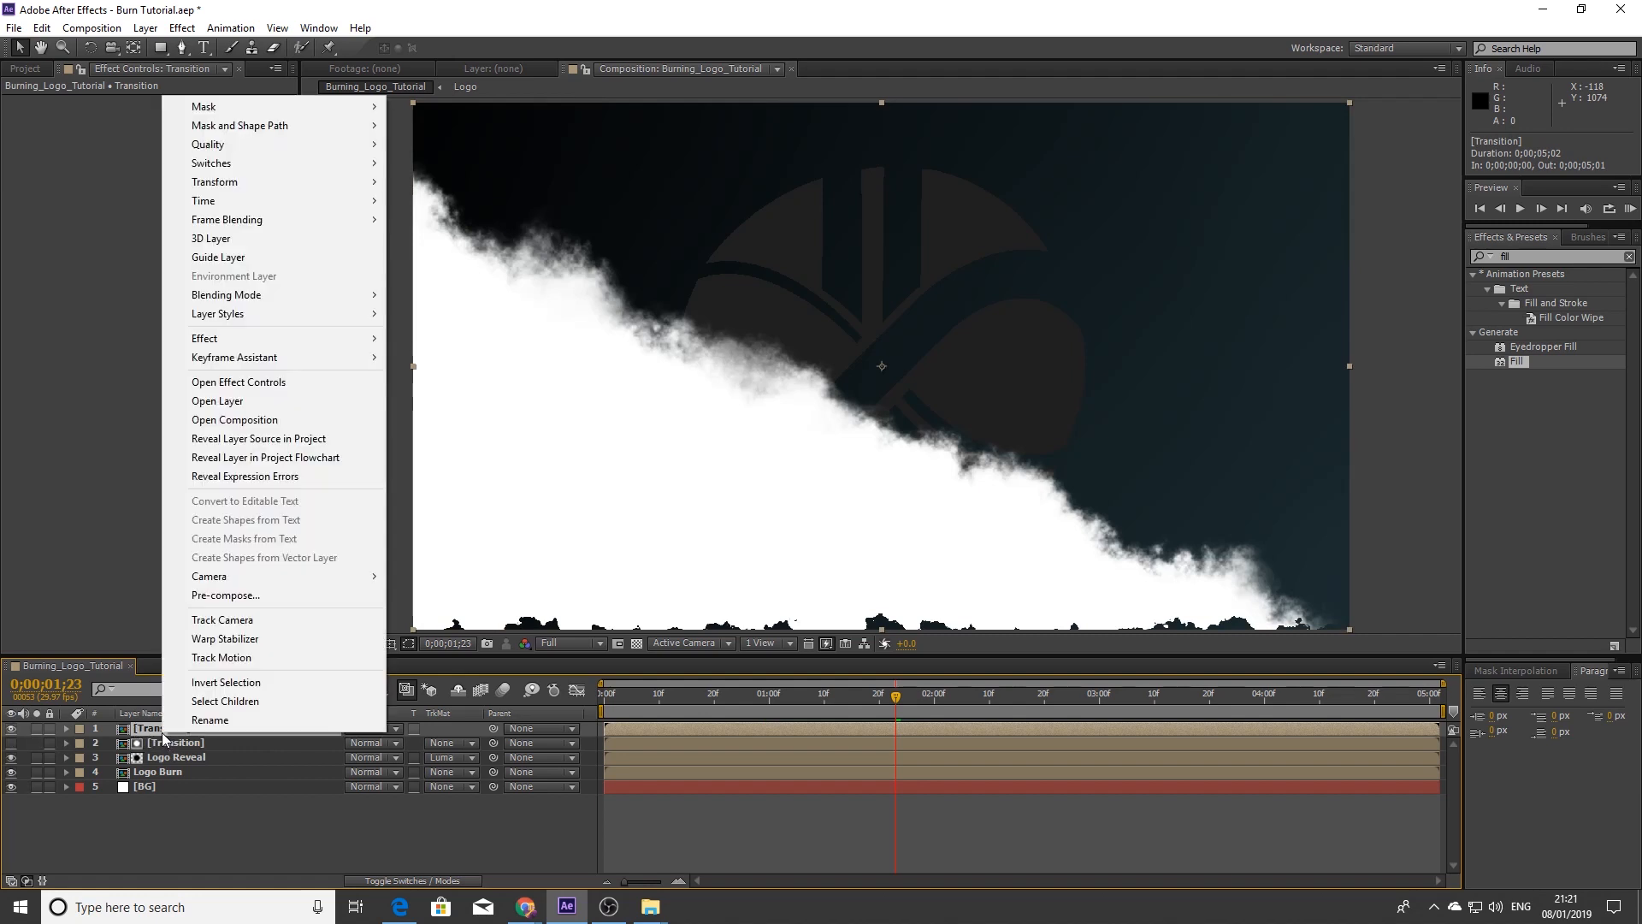
{"action": "left_click", "coordinate": [229, 596]}
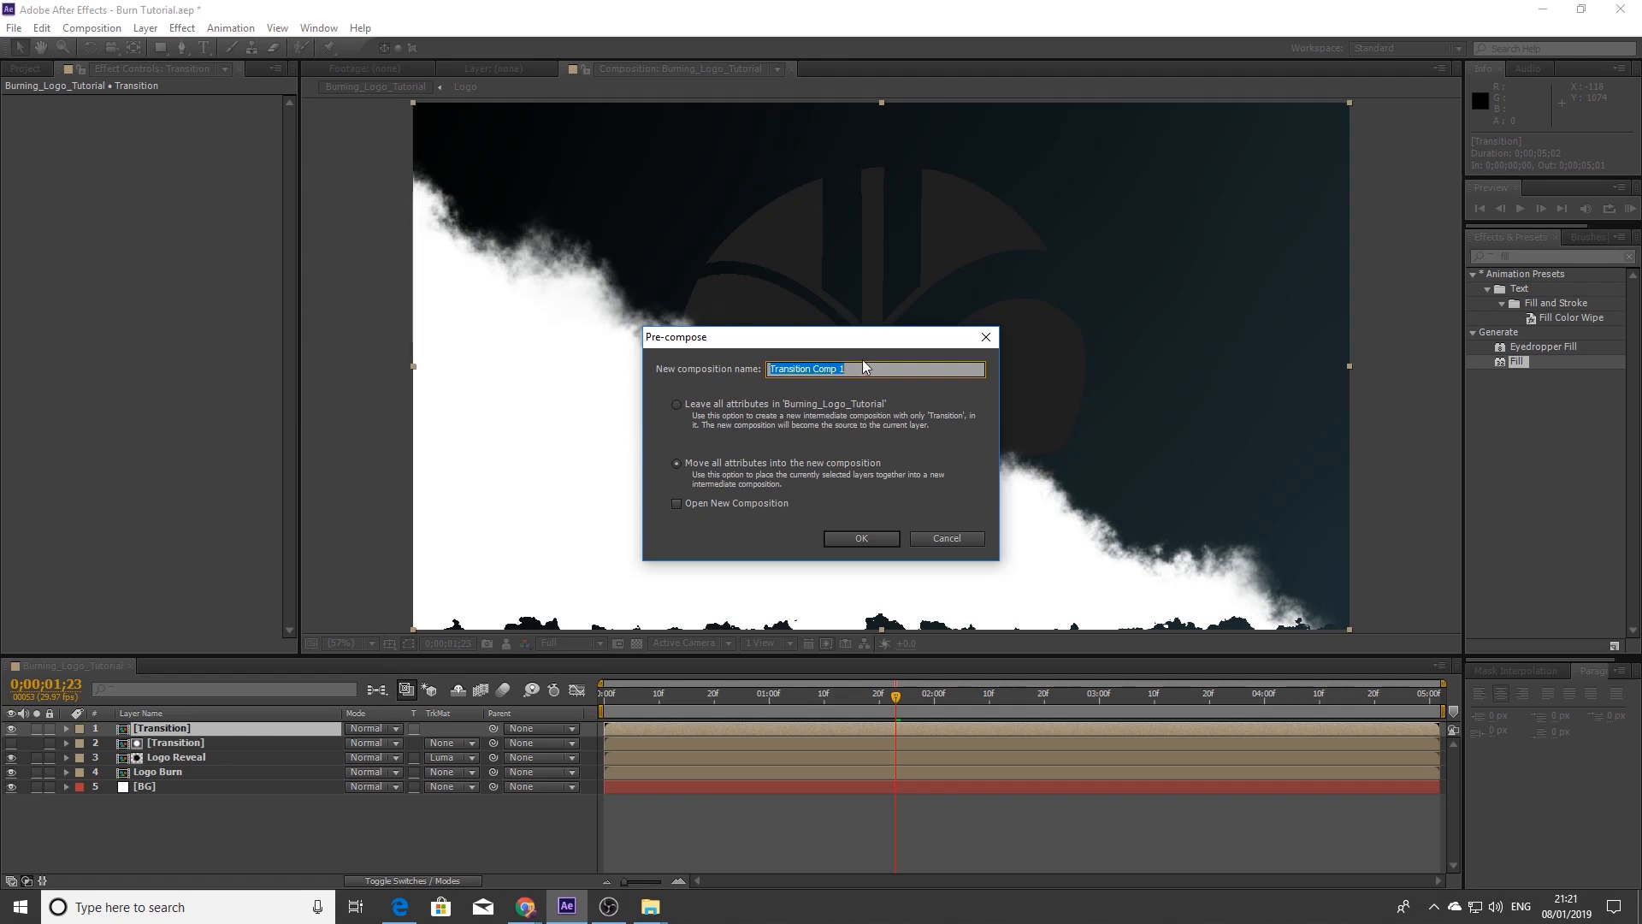
{"action": "type", "text": "Highlight"}
{"action": "key", "text": "Return"}
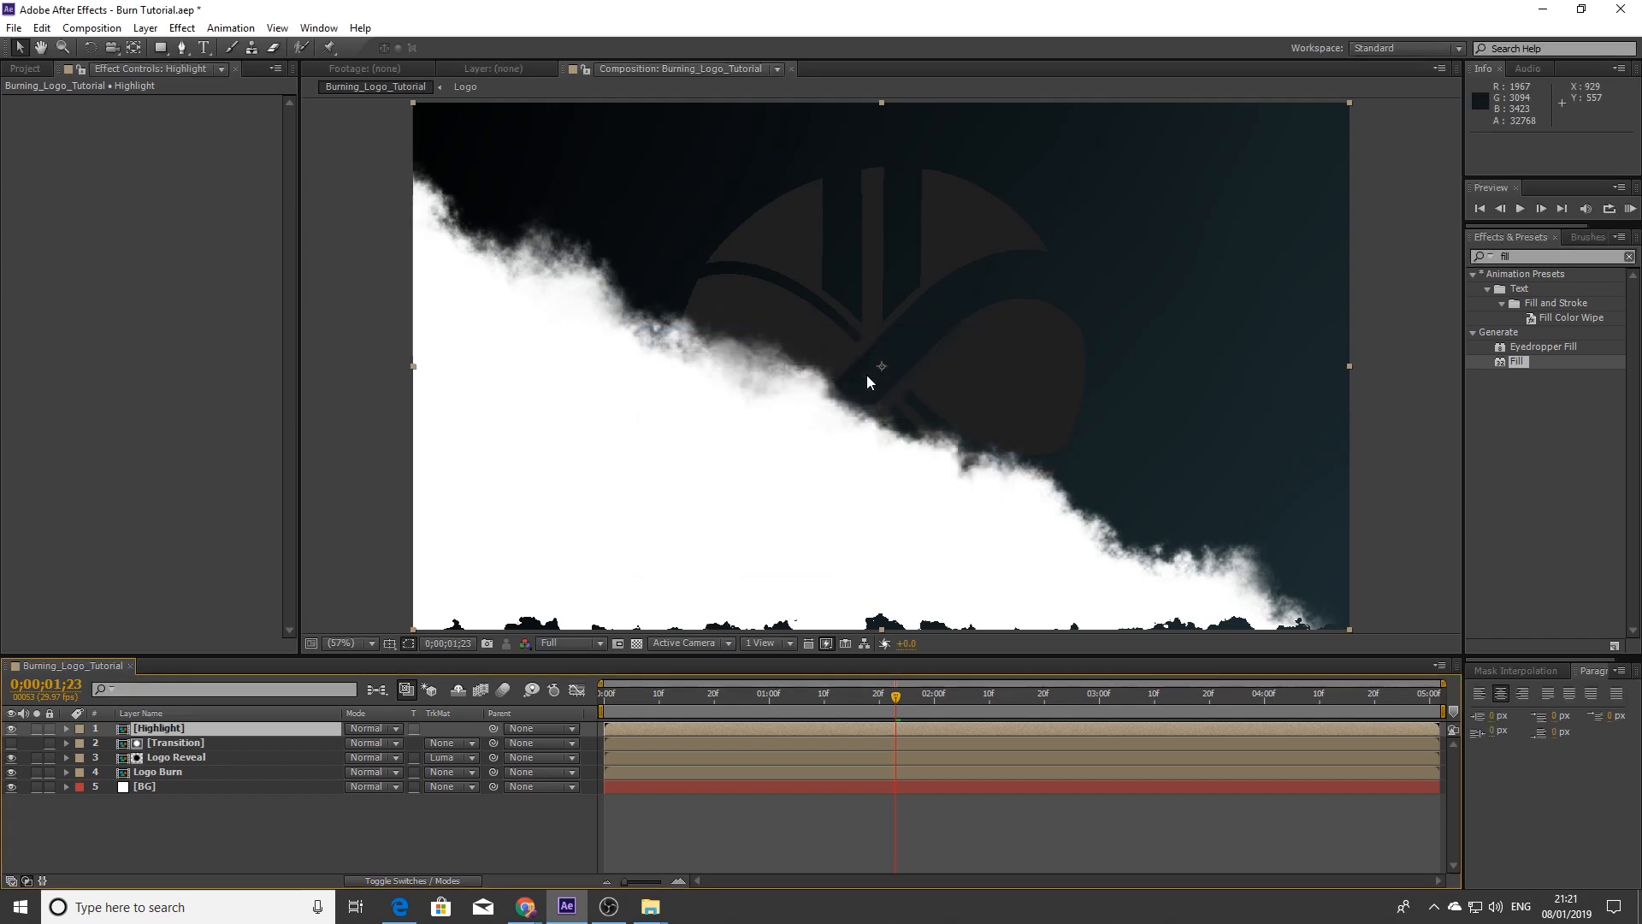
Open the Highlight composition and duplicate its Transition layer
{"action": "double_click", "coordinate": [164, 728]}
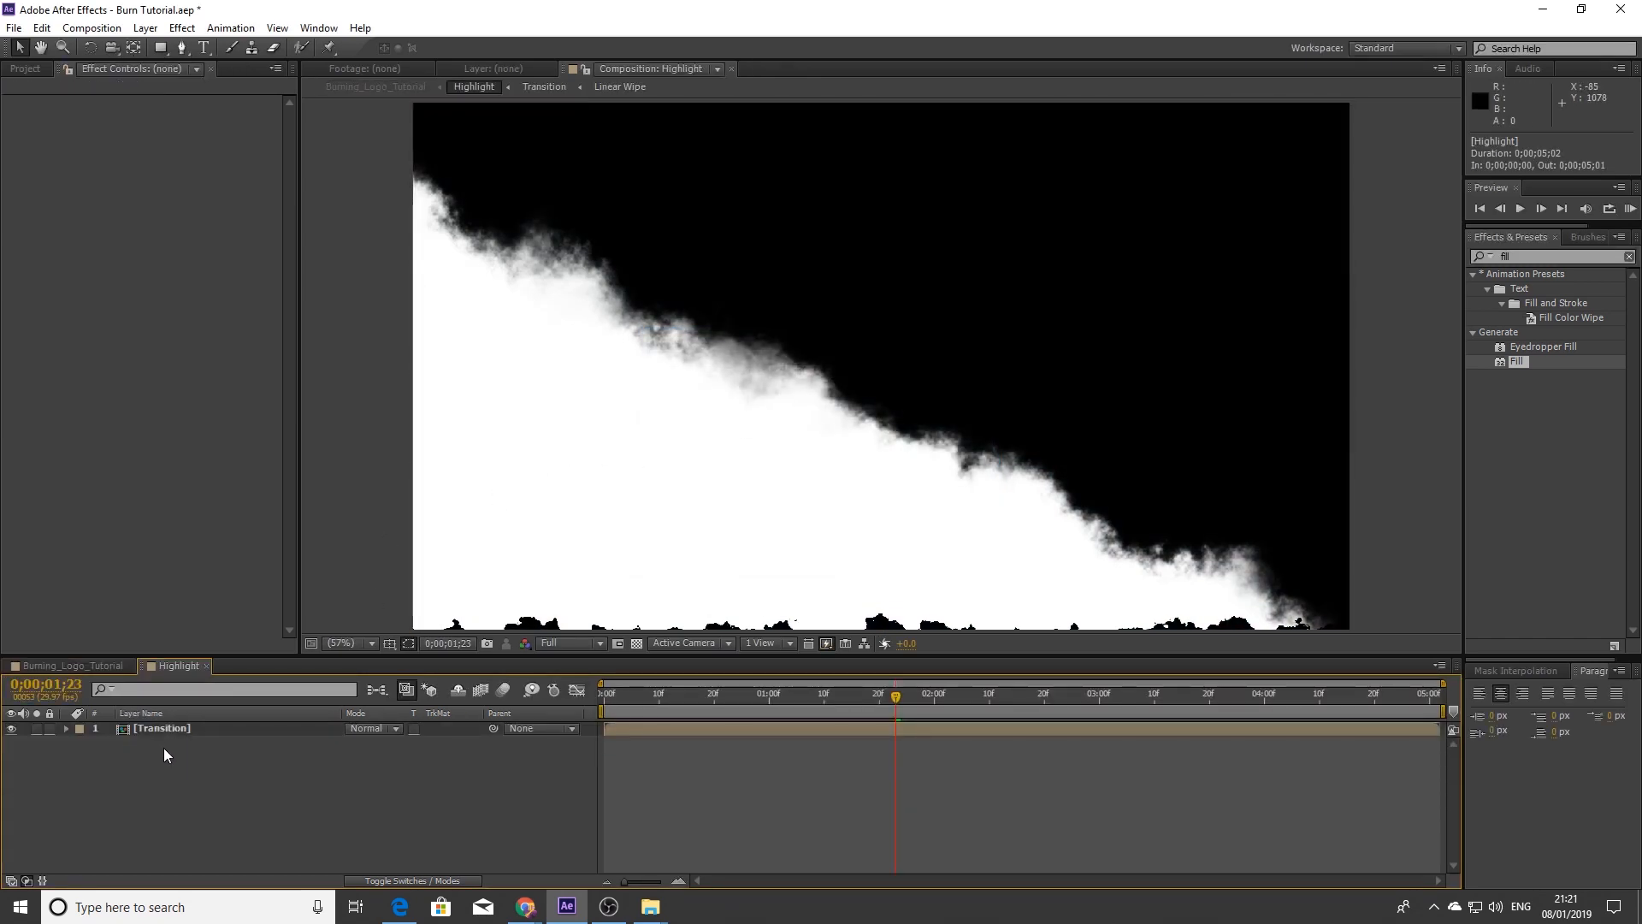
{"action": "left_click", "coordinate": [159, 728]}
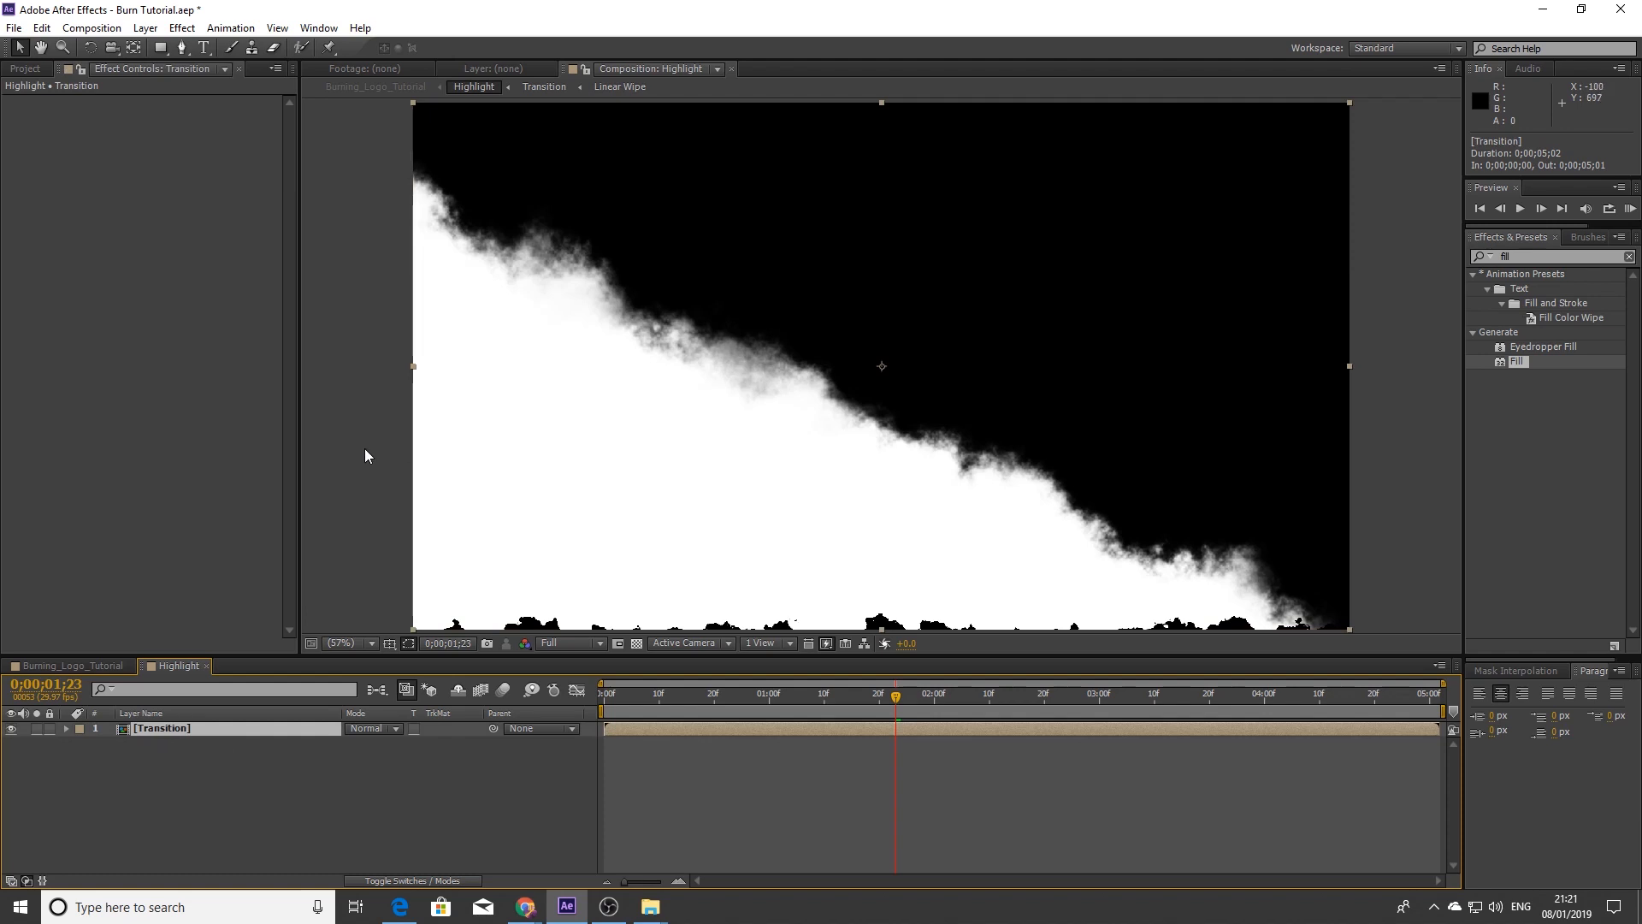
{"action": "left_click", "coordinate": [41, 27]}
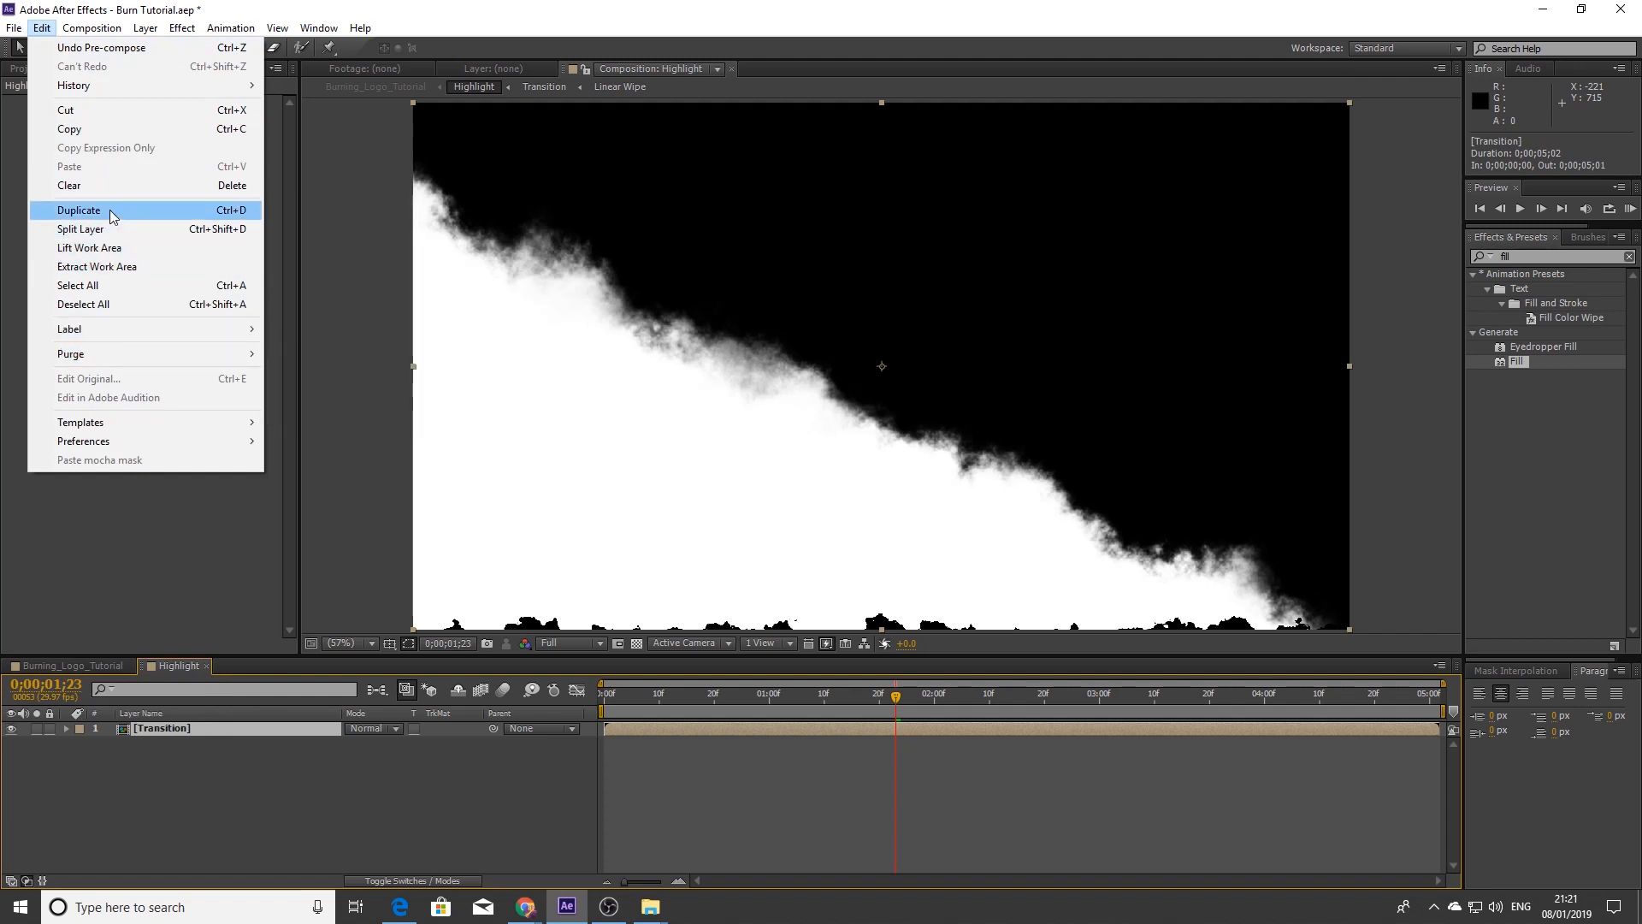
{"action": "left_click", "coordinate": [109, 210]}
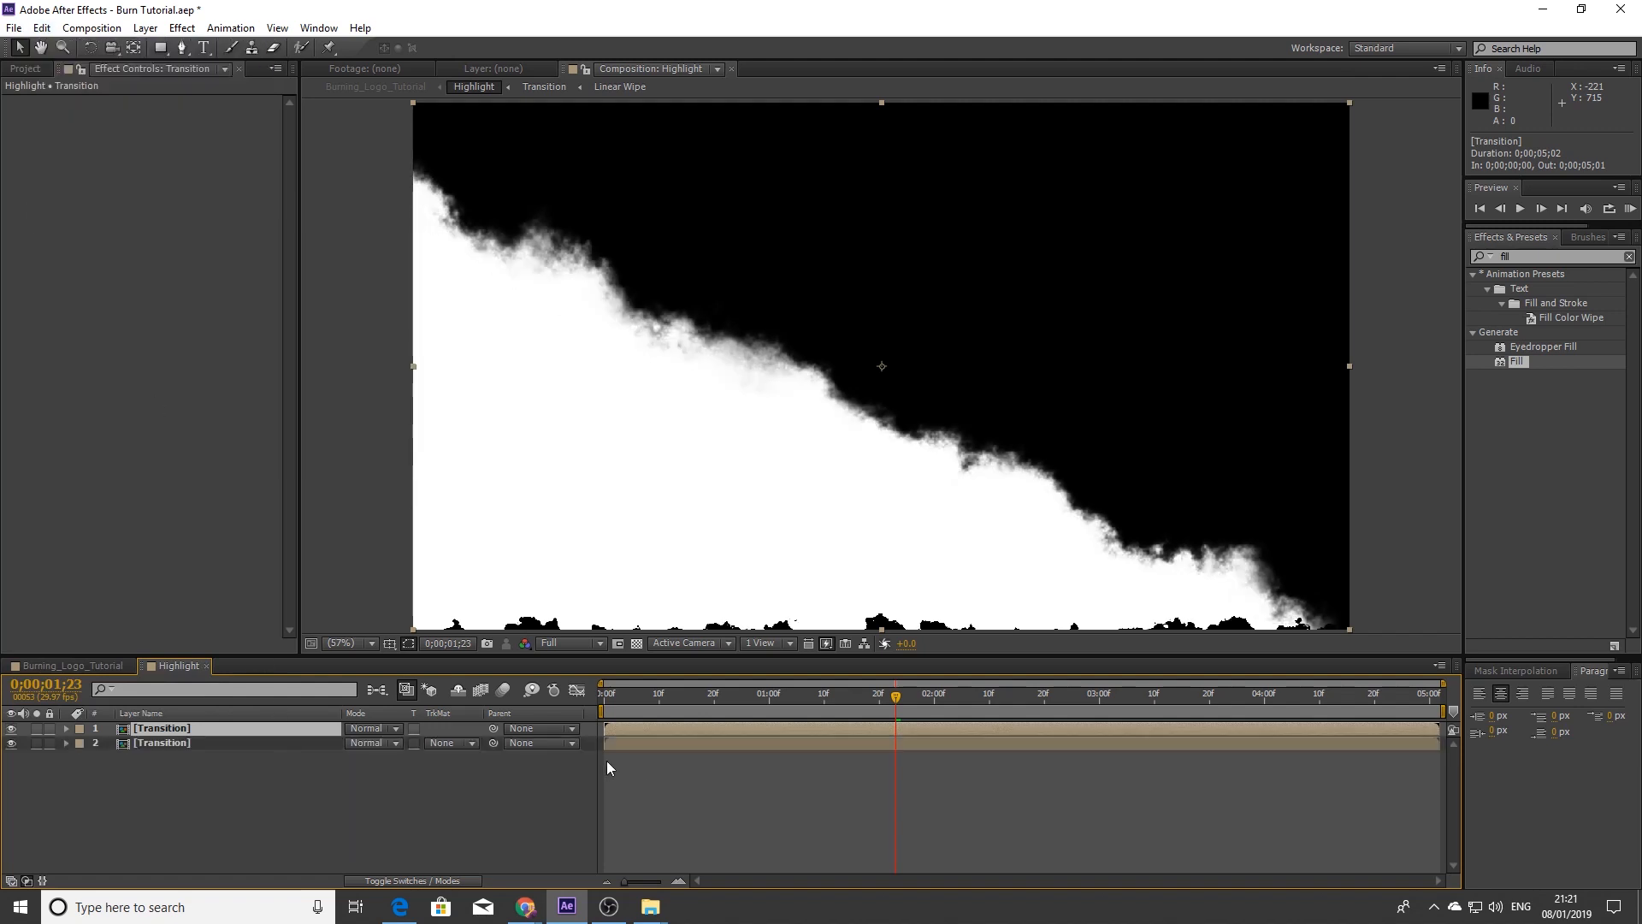
Apply the Invert effect to the upper Transition layer in the Highlight composition
{"action": "left_click", "coordinate": [1540, 255]}
{"action": "type", "text": "invert"}
{"action": "left_click_drag", "start_coordinate": [1522, 332], "coordinate": [1120, 564]}
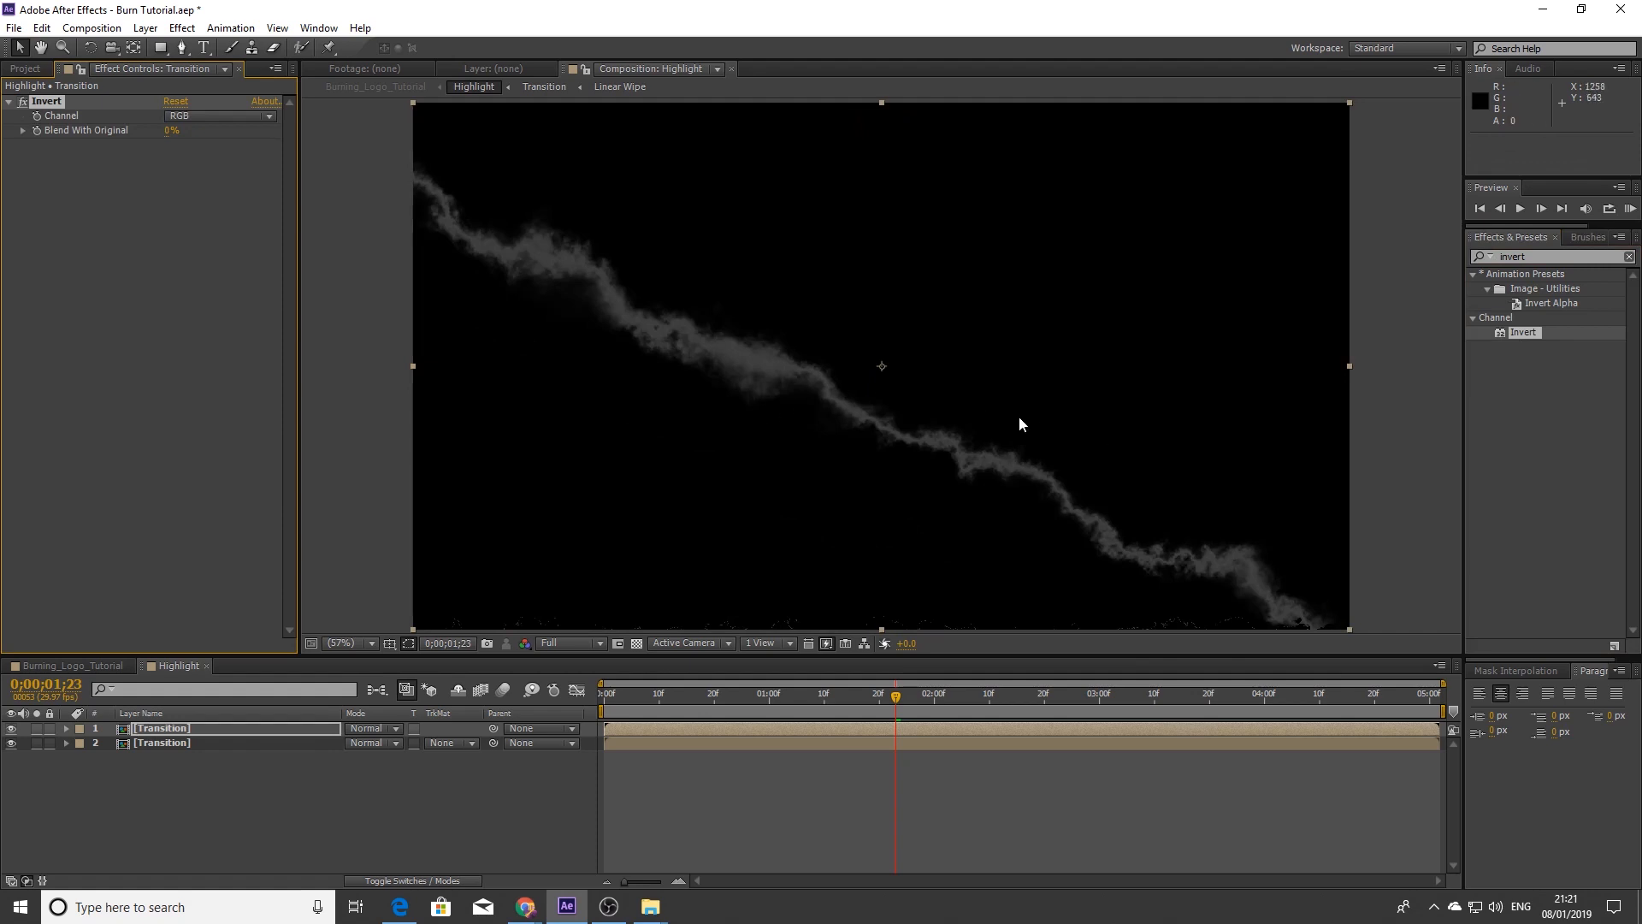
Shift the inverted Transition layer to start at 0;00;00;05 and scrub through the timeline to check the burning edge
{"action": "left_click_drag", "start_coordinate": [639, 726], "coordinate": [650, 724]}
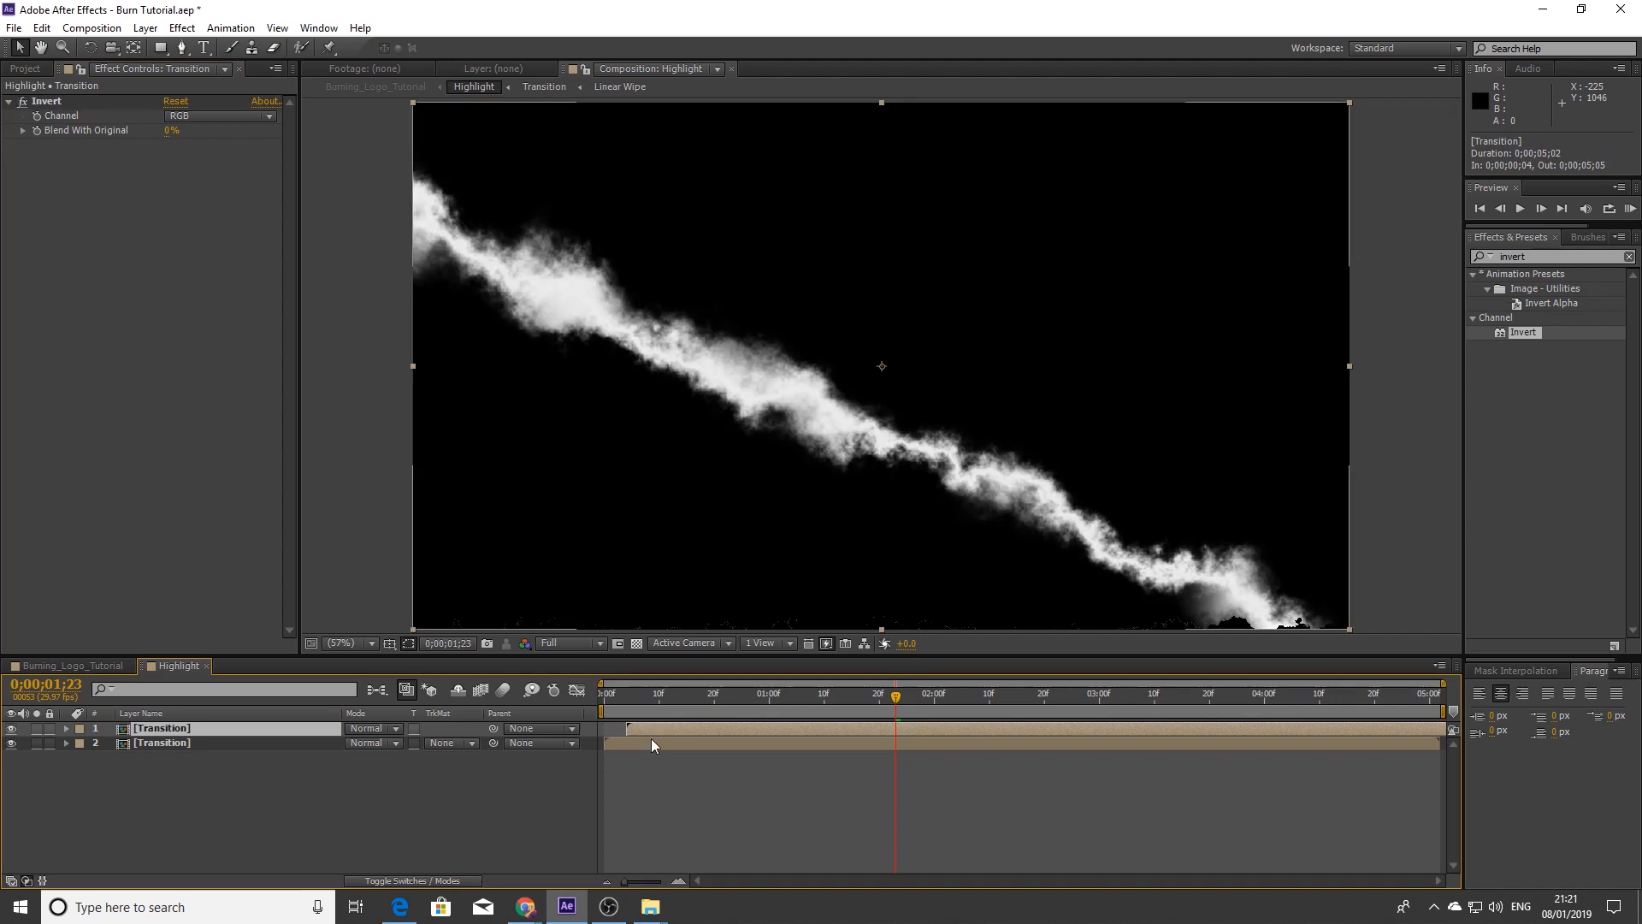
{"action": "left_click_drag", "start_coordinate": [650, 730], "coordinate": [653, 730]}
{"action": "left_click", "coordinate": [632, 695]}
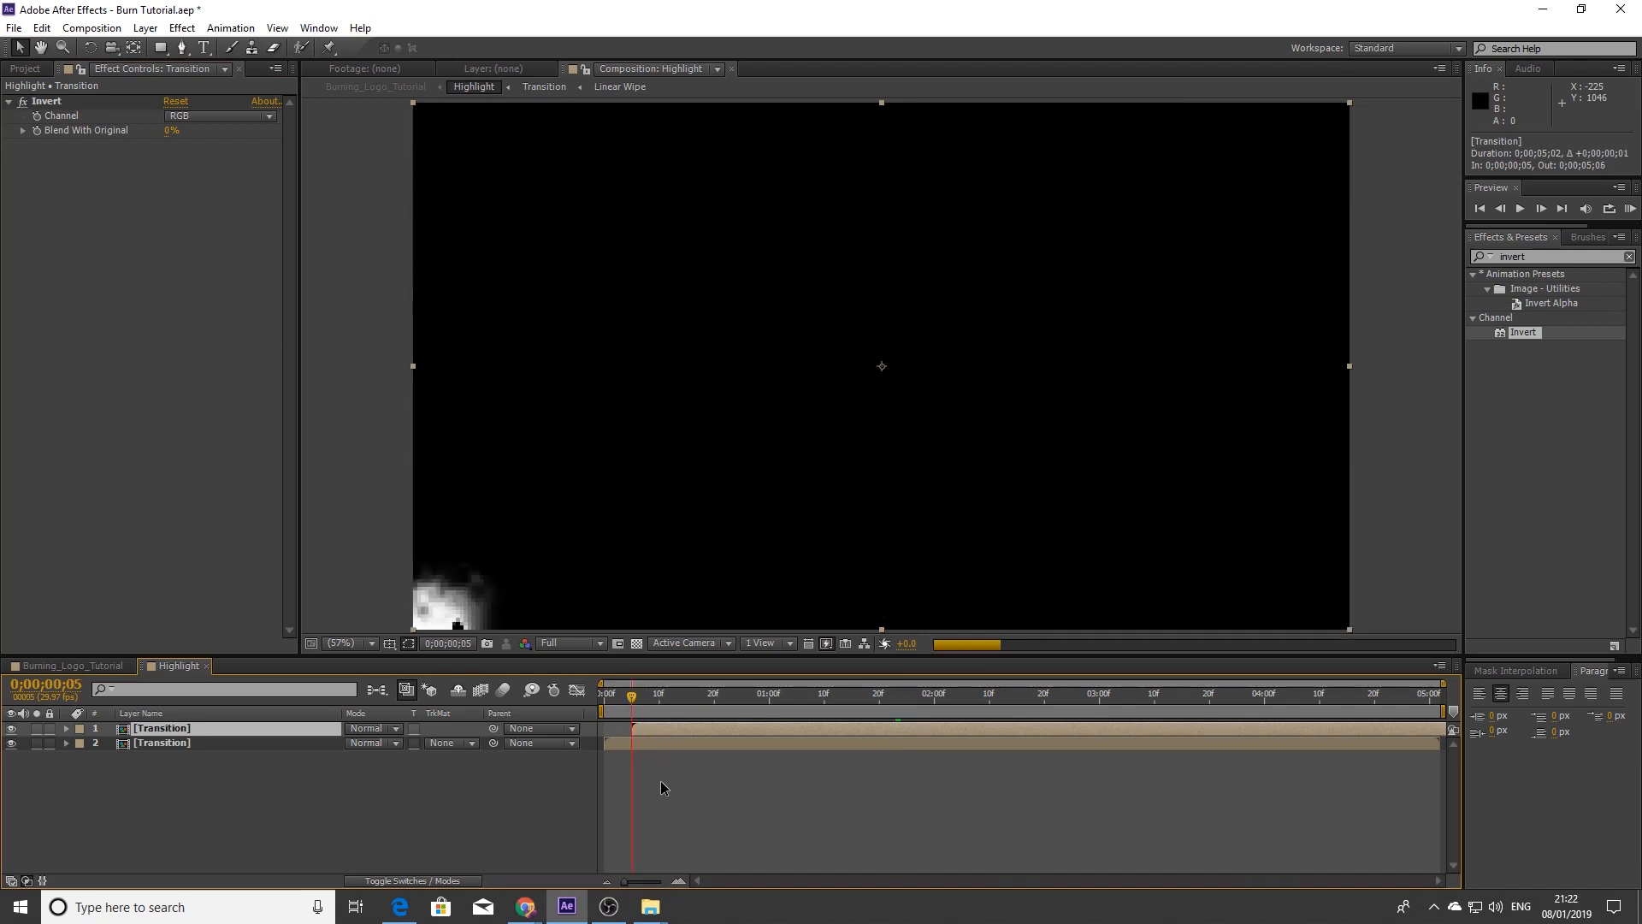
{"action": "left_click_drag", "start_coordinate": [622, 691], "coordinate": [703, 697]}
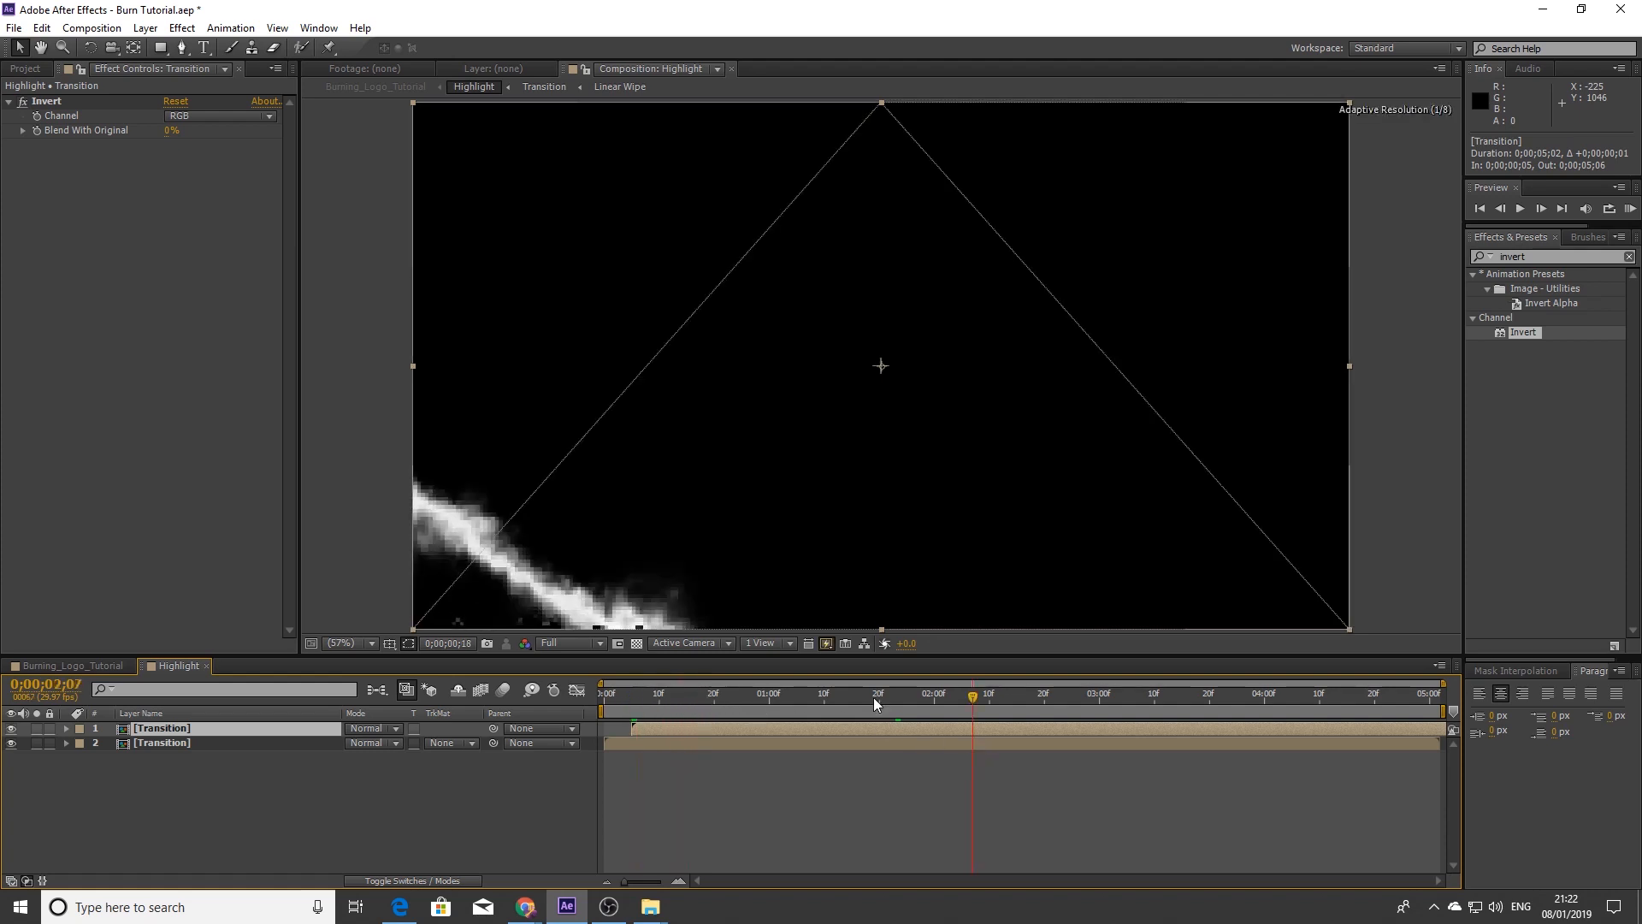
{"action": "left_click_drag", "start_coordinate": [874, 696], "coordinate": [972, 697]}
{"action": "left_click_drag", "start_coordinate": [844, 696], "coordinate": [910, 707]}
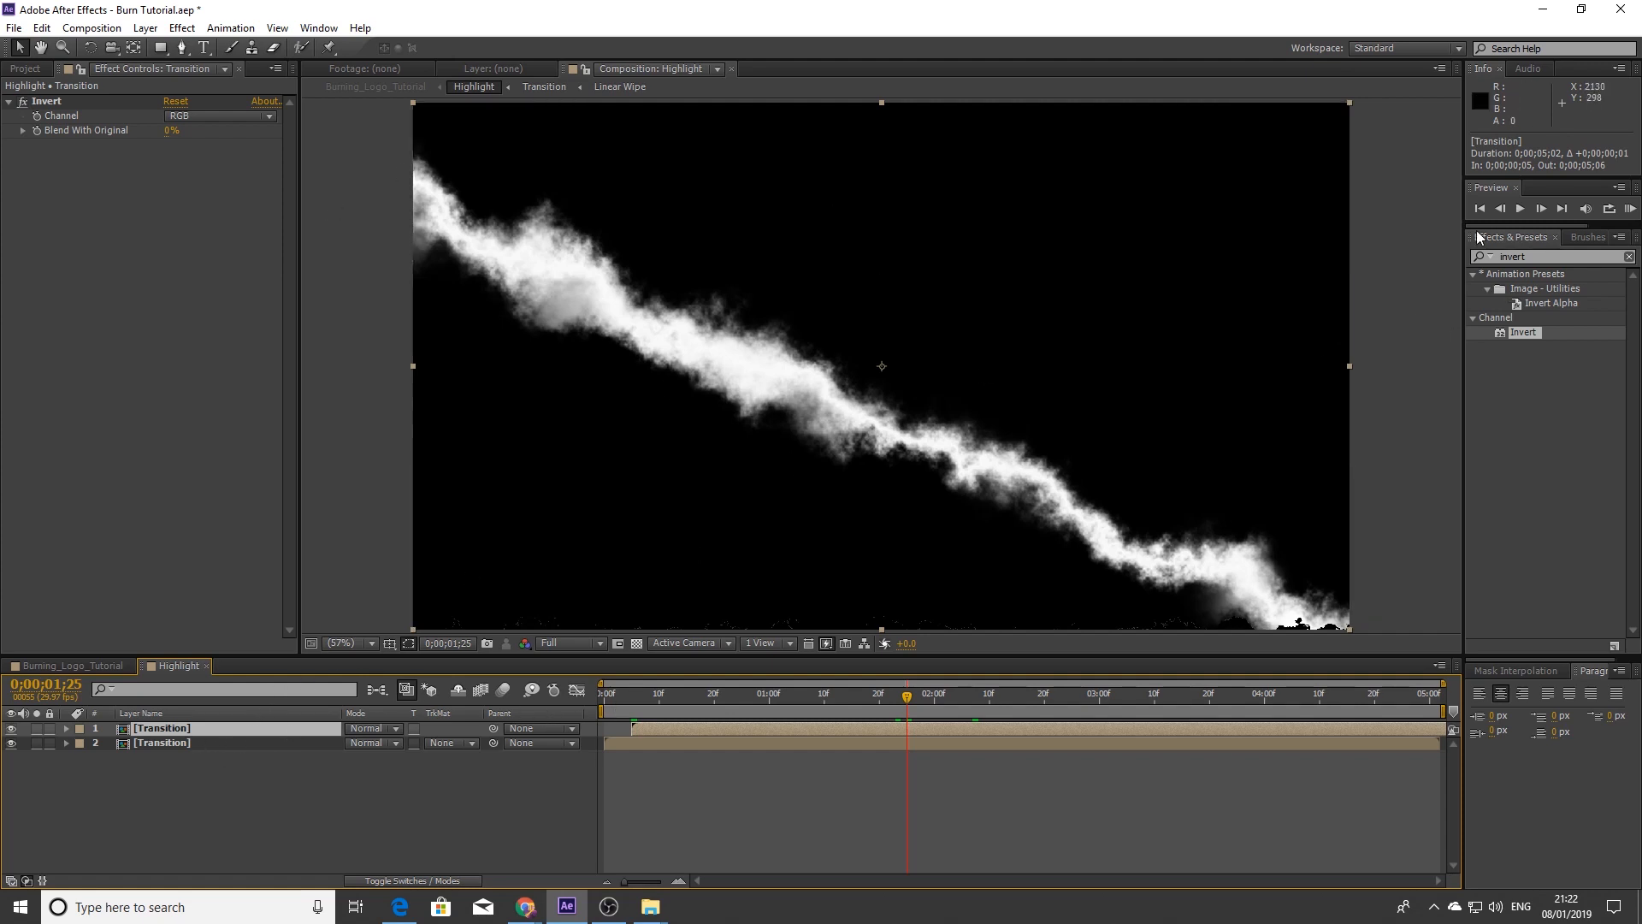
Add an adjustment layer above the Transition layers in the Highlight composition and apply the Curves effect to it
{"action": "left_click", "coordinate": [1547, 267]}
{"action": "type", "text": "curves"}
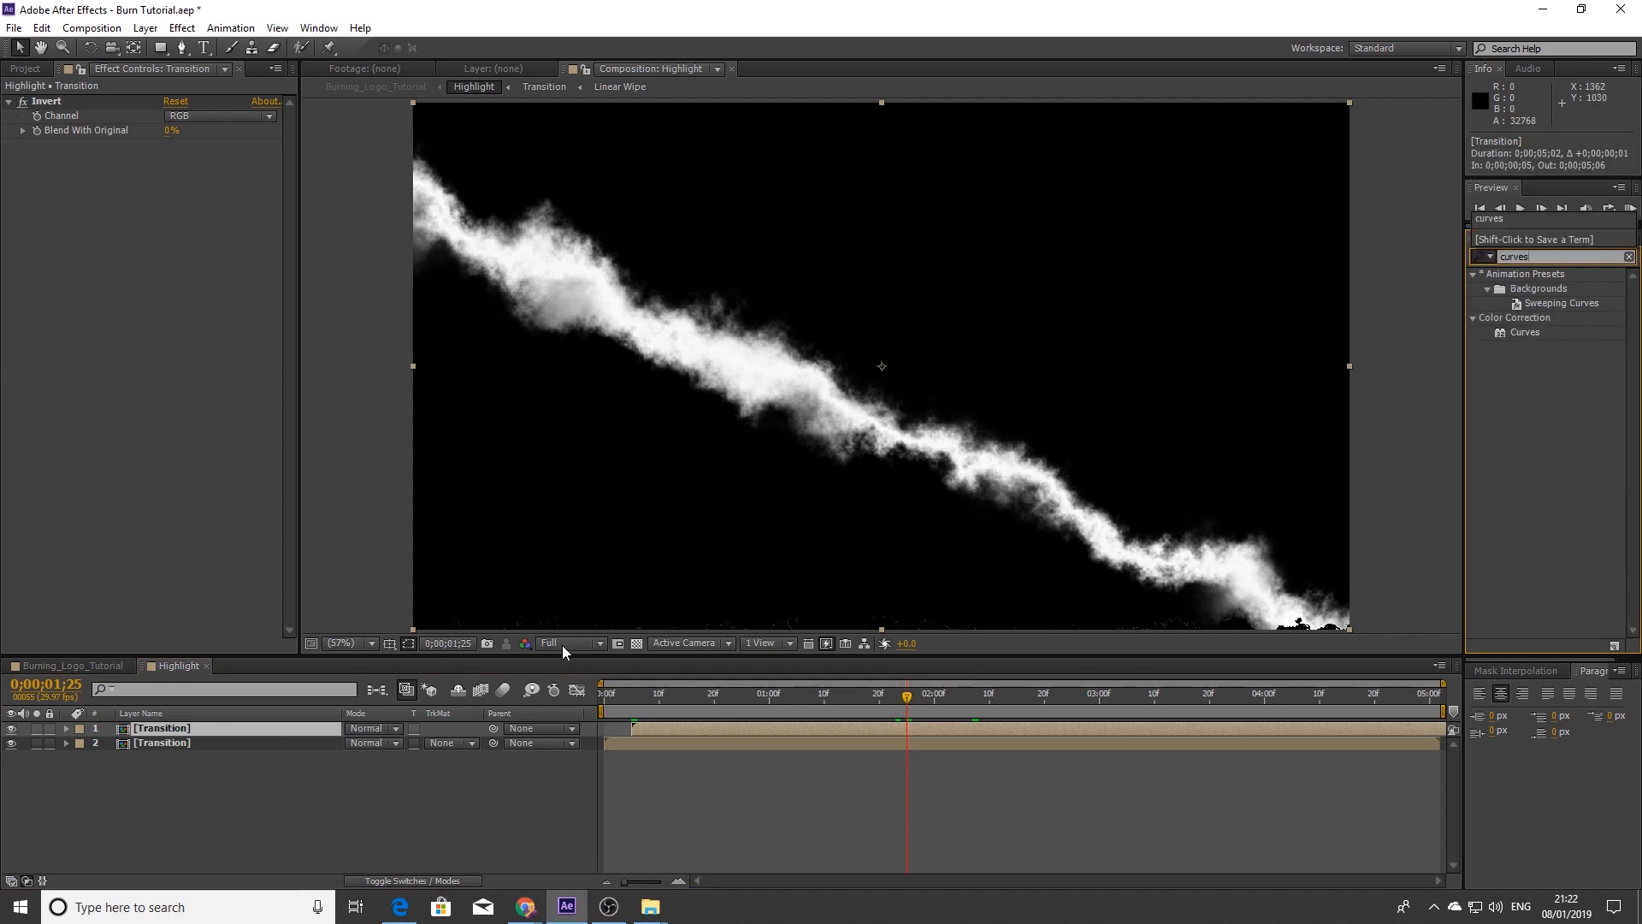
{"action": "left_click", "coordinate": [146, 27]}
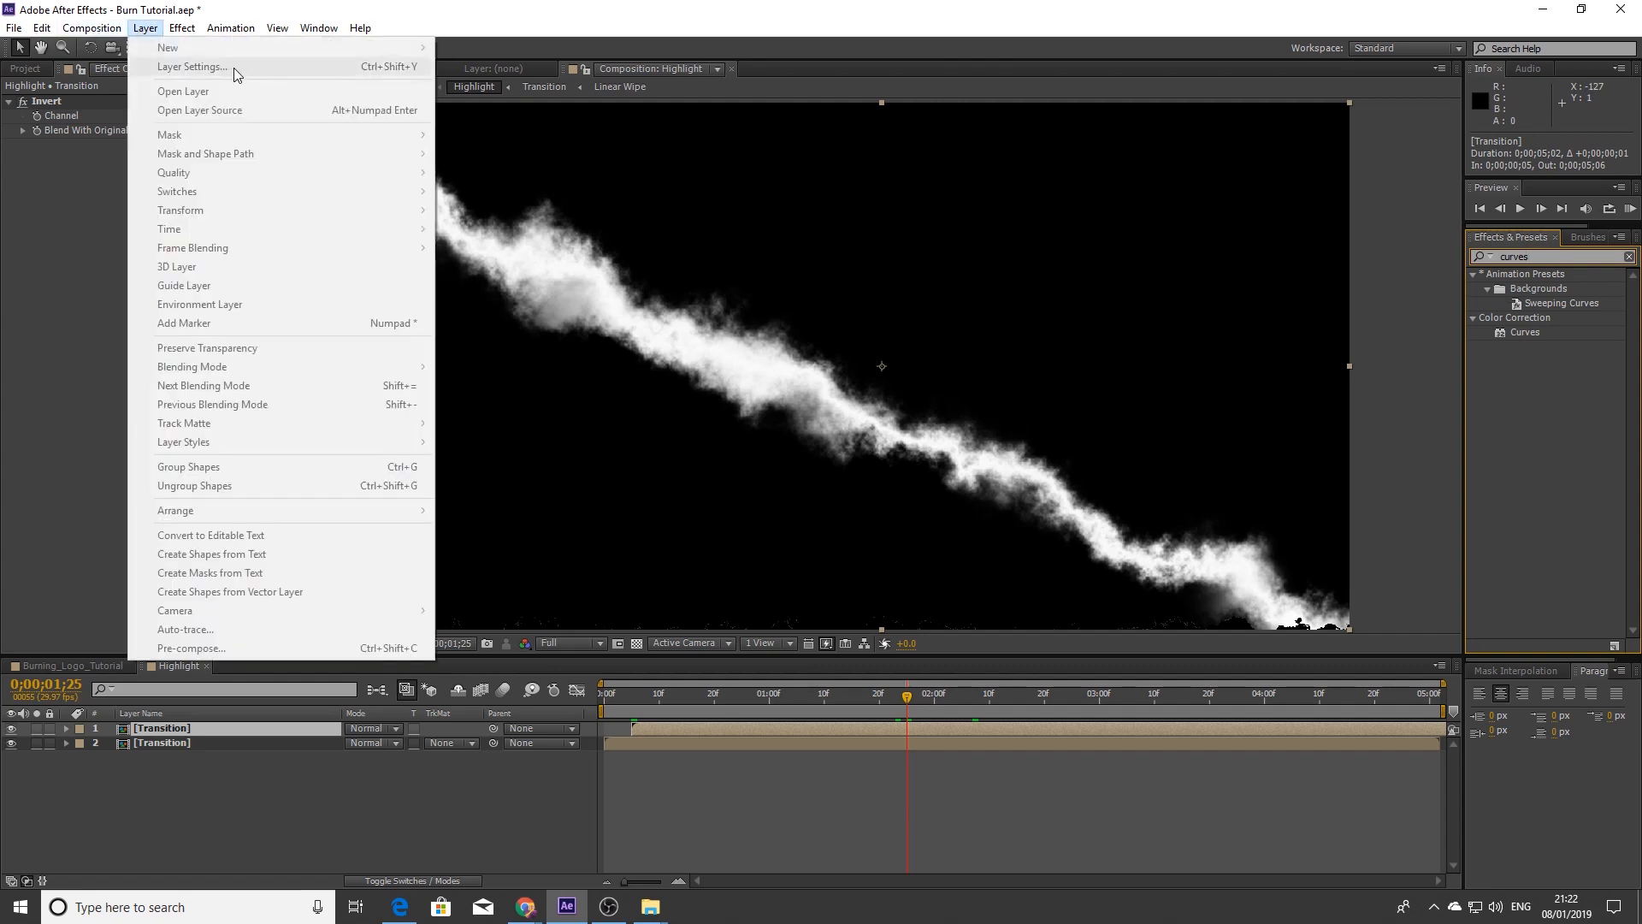
{"action": "left_click", "coordinate": [291, 752]}
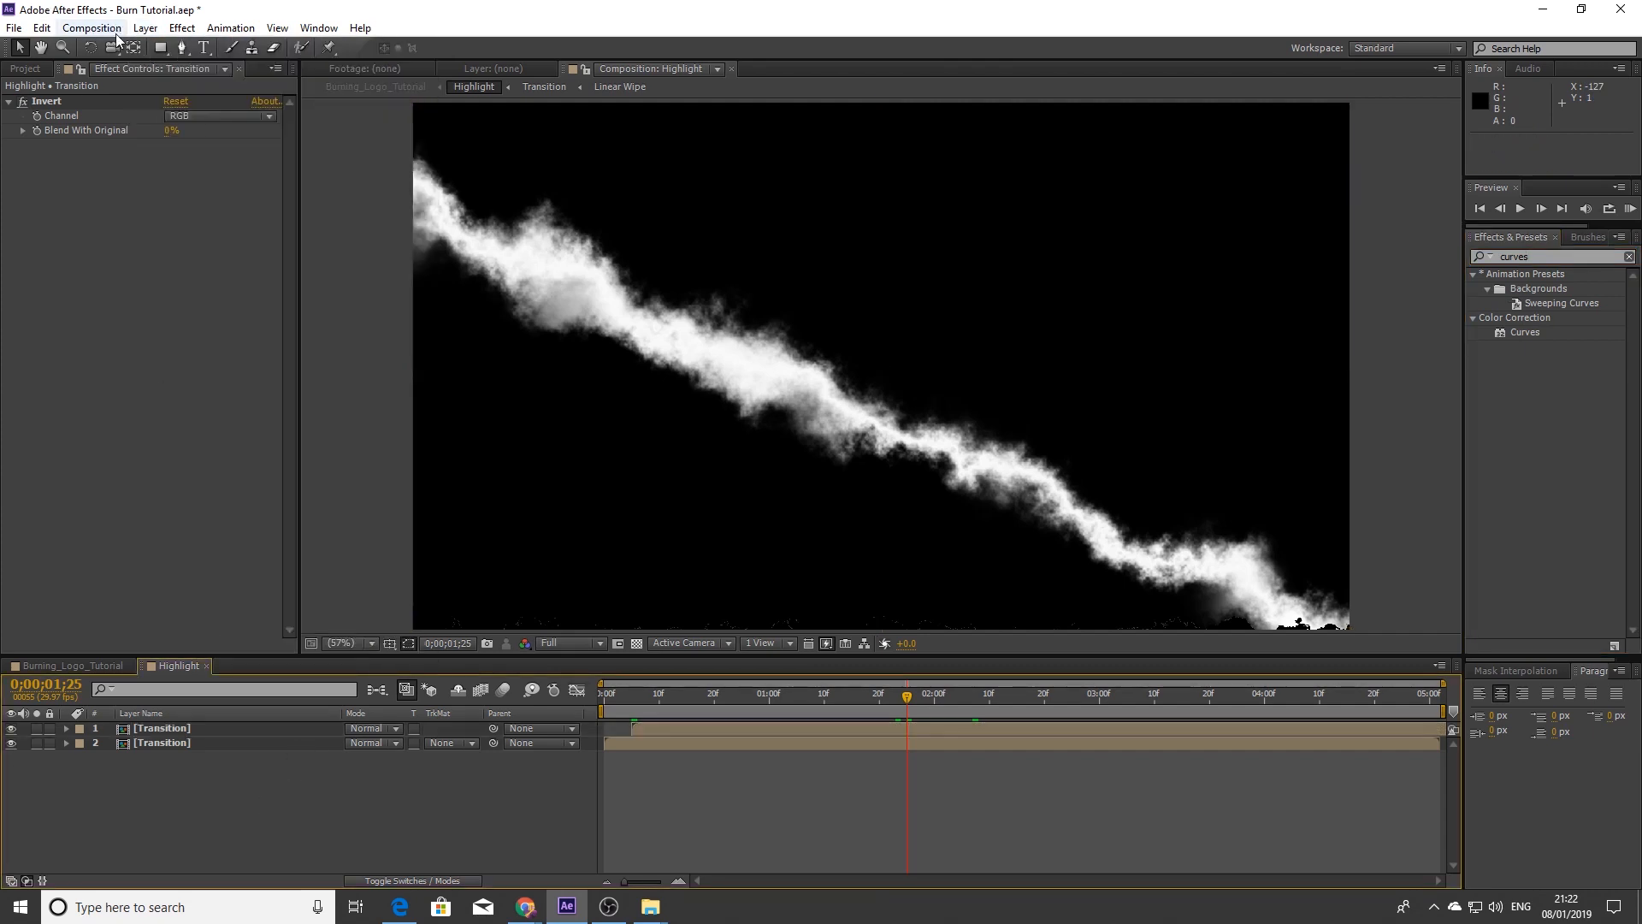
{"action": "left_click", "coordinate": [145, 27]}
{"action": "mouse_move", "coordinate": [202, 54]}
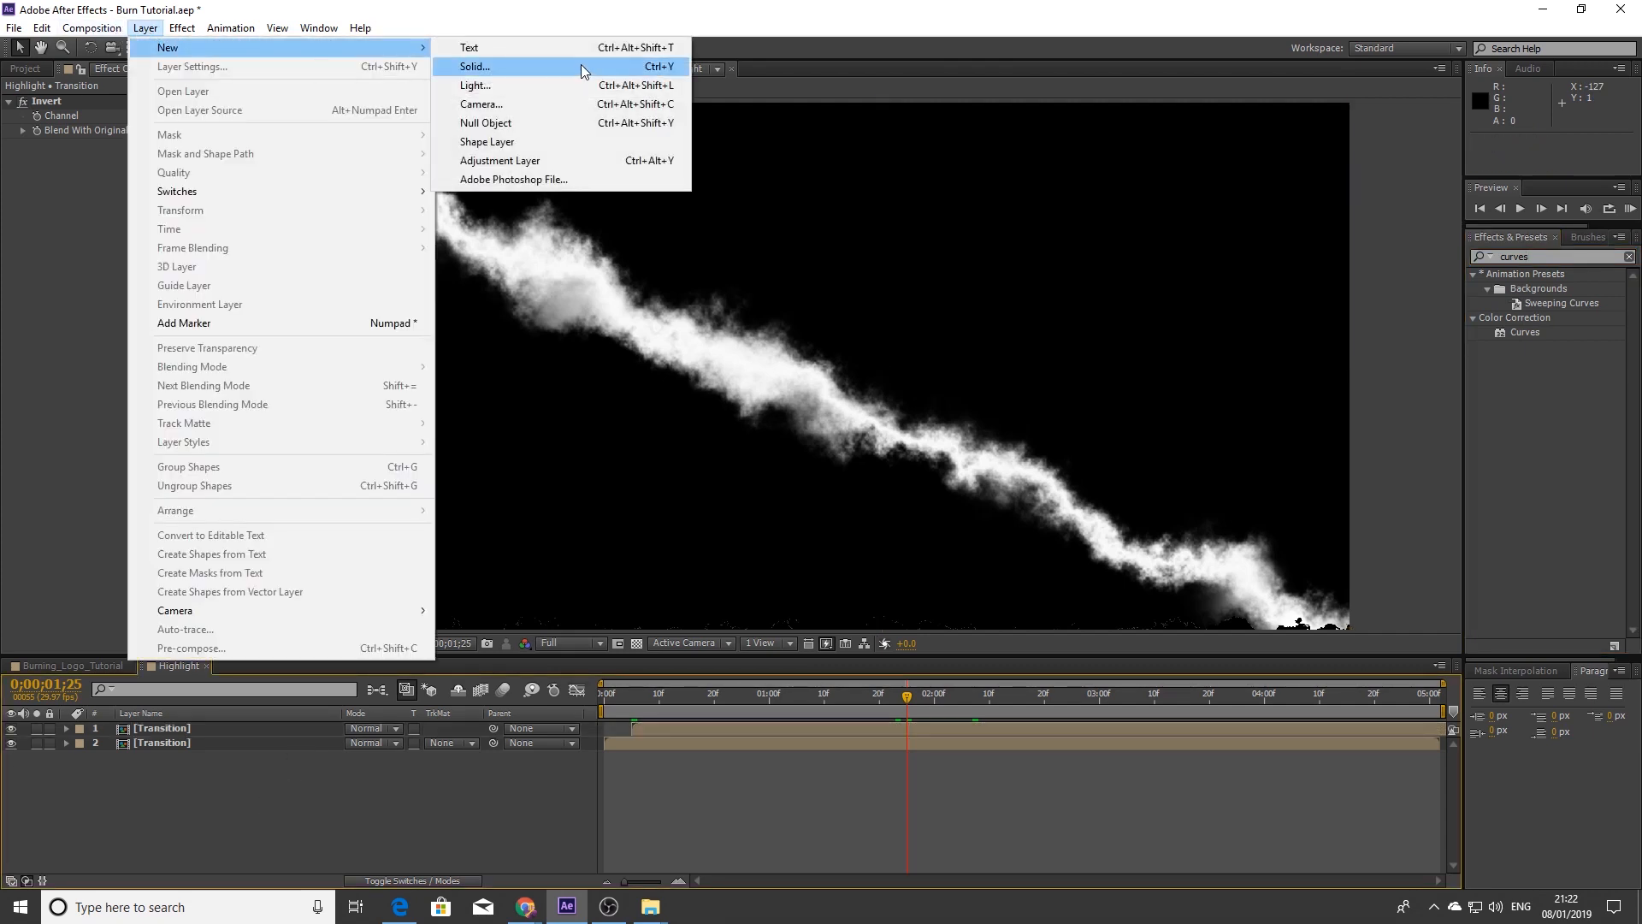
{"action": "left_click", "coordinate": [542, 158]}
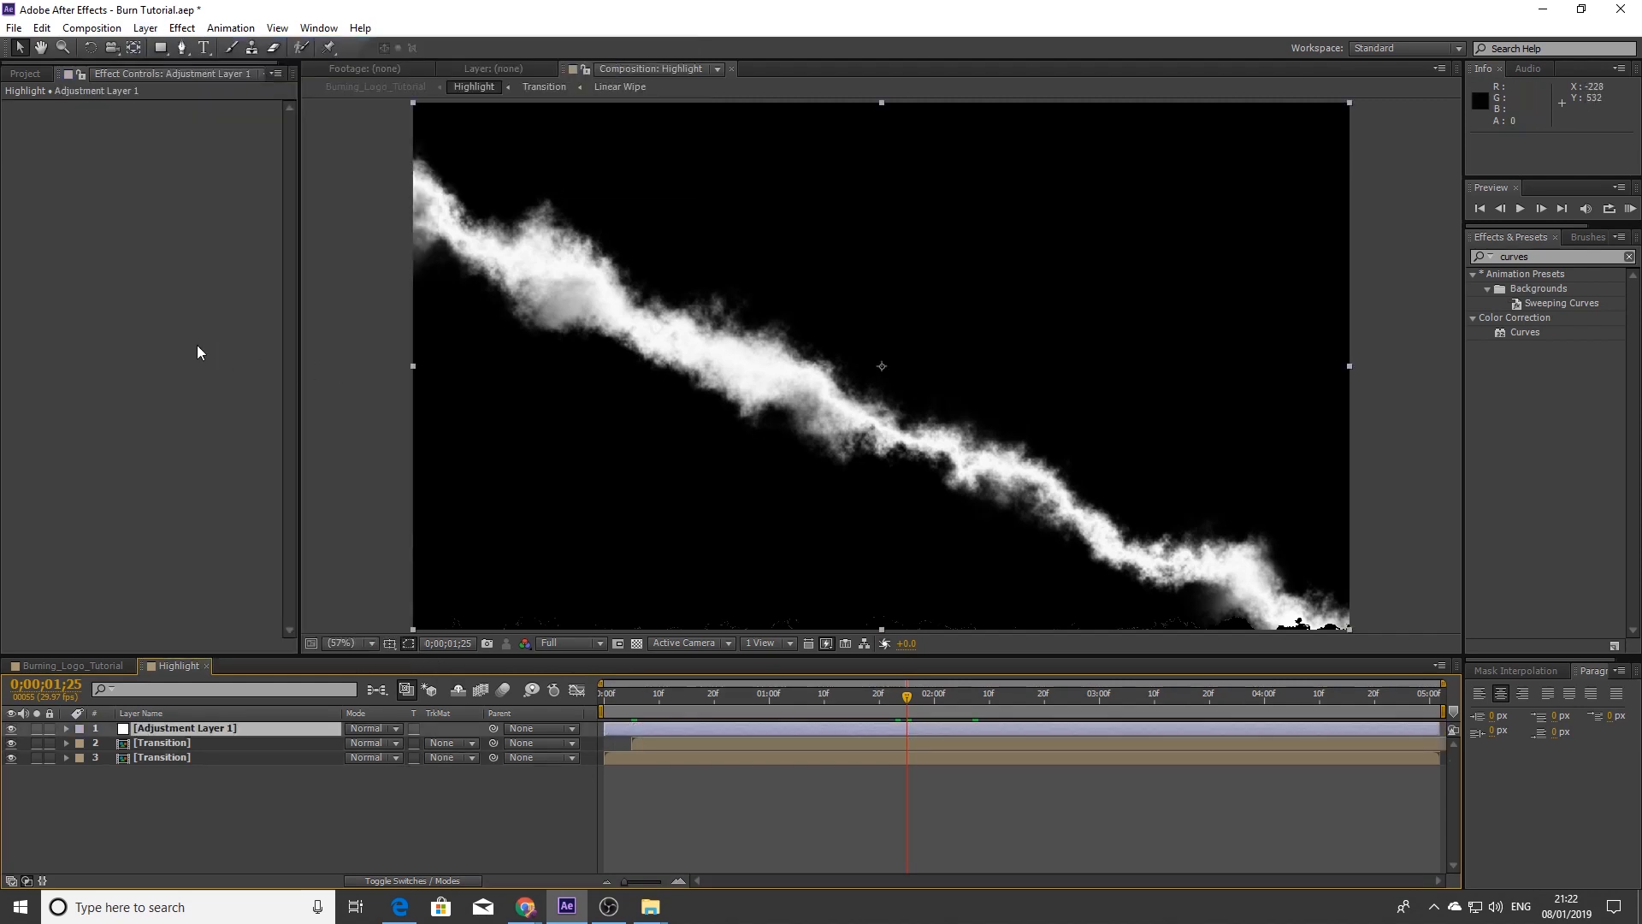
{"action": "left_click_drag", "start_coordinate": [1530, 332], "coordinate": [823, 434]}
Shape the adjustment layer's RGB and Alpha curves into contrast-boosting S-curves, then deselect the layer
{"action": "left_click_drag", "start_coordinate": [120, 219], "coordinate": [94, 268]}
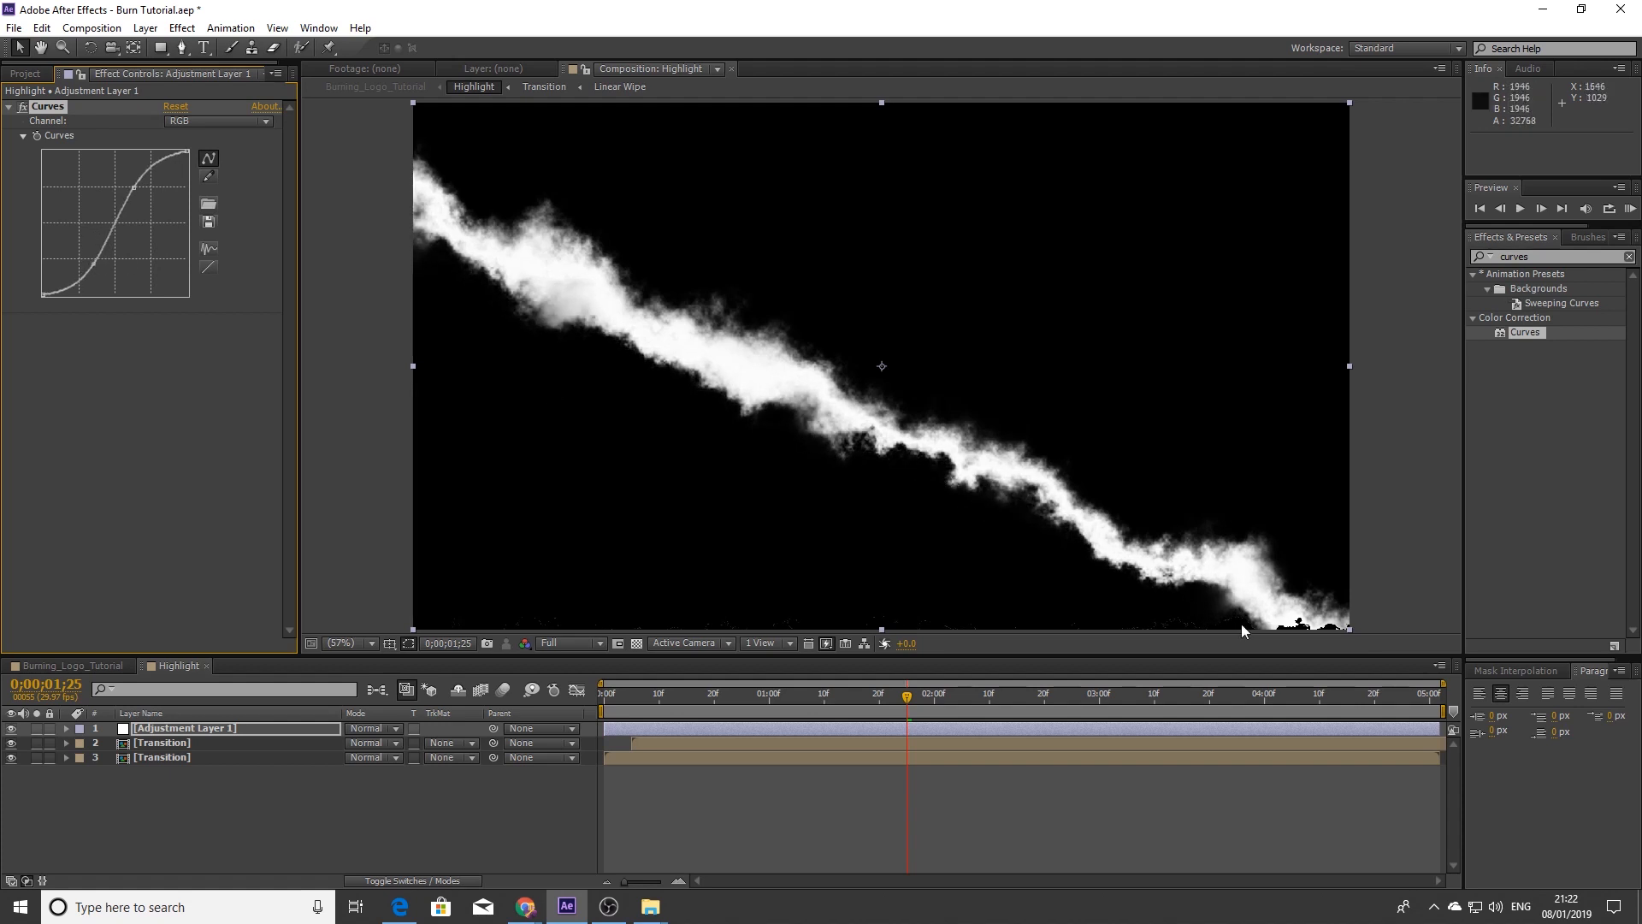
{"action": "left_click", "coordinate": [250, 123]}
{"action": "left_click", "coordinate": [234, 222]}
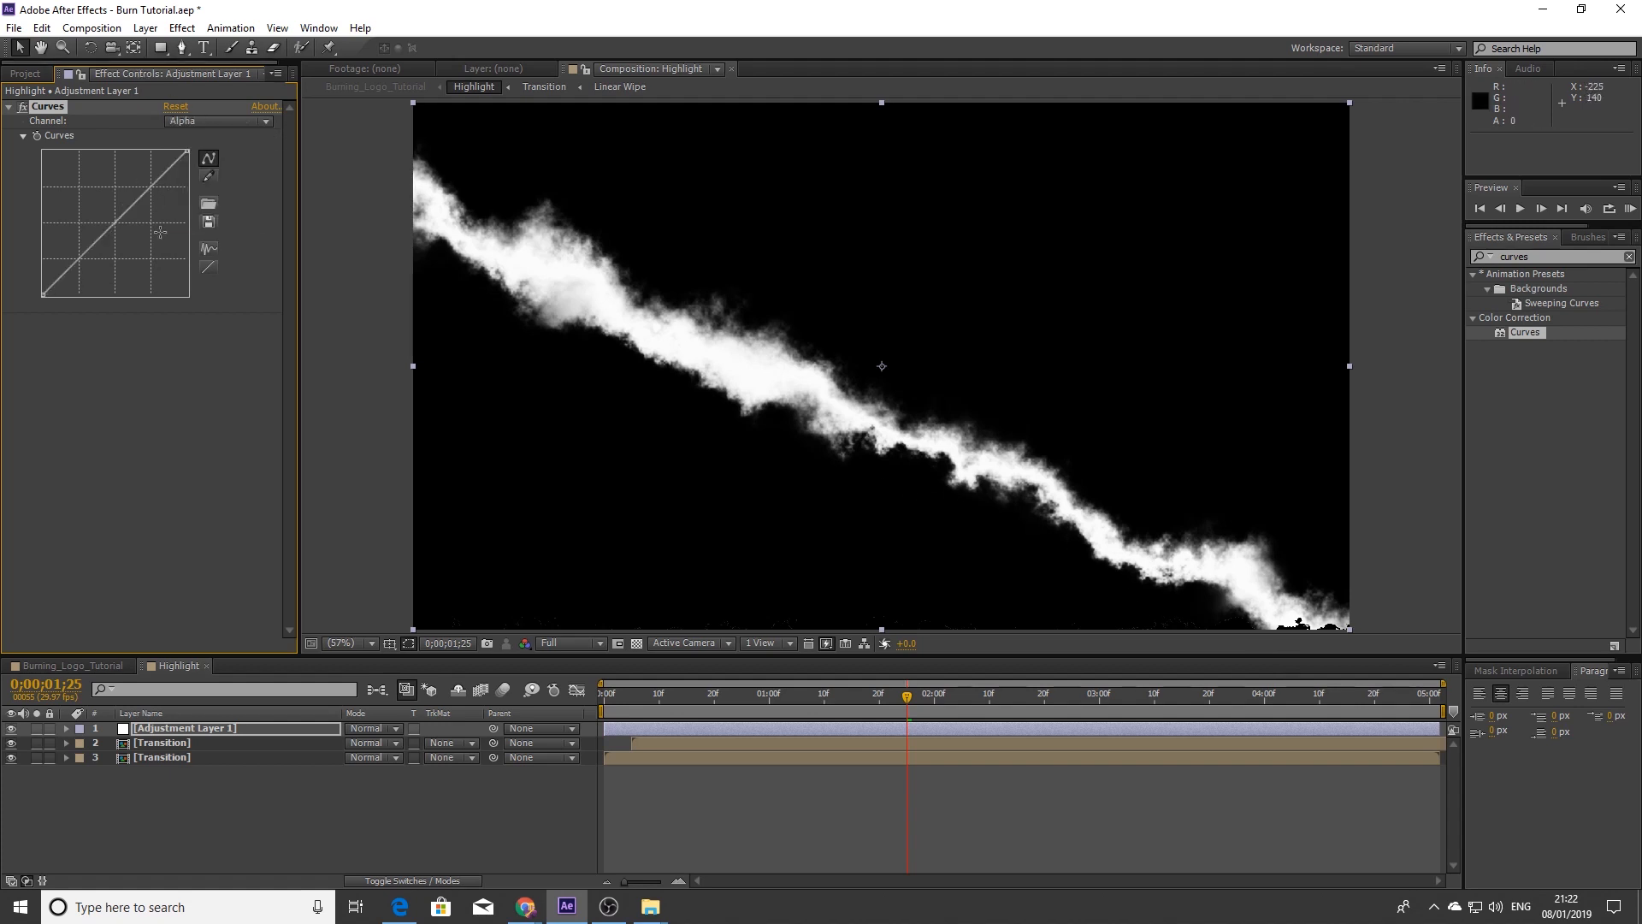
{"action": "left_click_drag", "start_coordinate": [116, 222], "coordinate": [142, 167]}
{"action": "left_click_drag", "start_coordinate": [101, 224], "coordinate": [91, 264]}
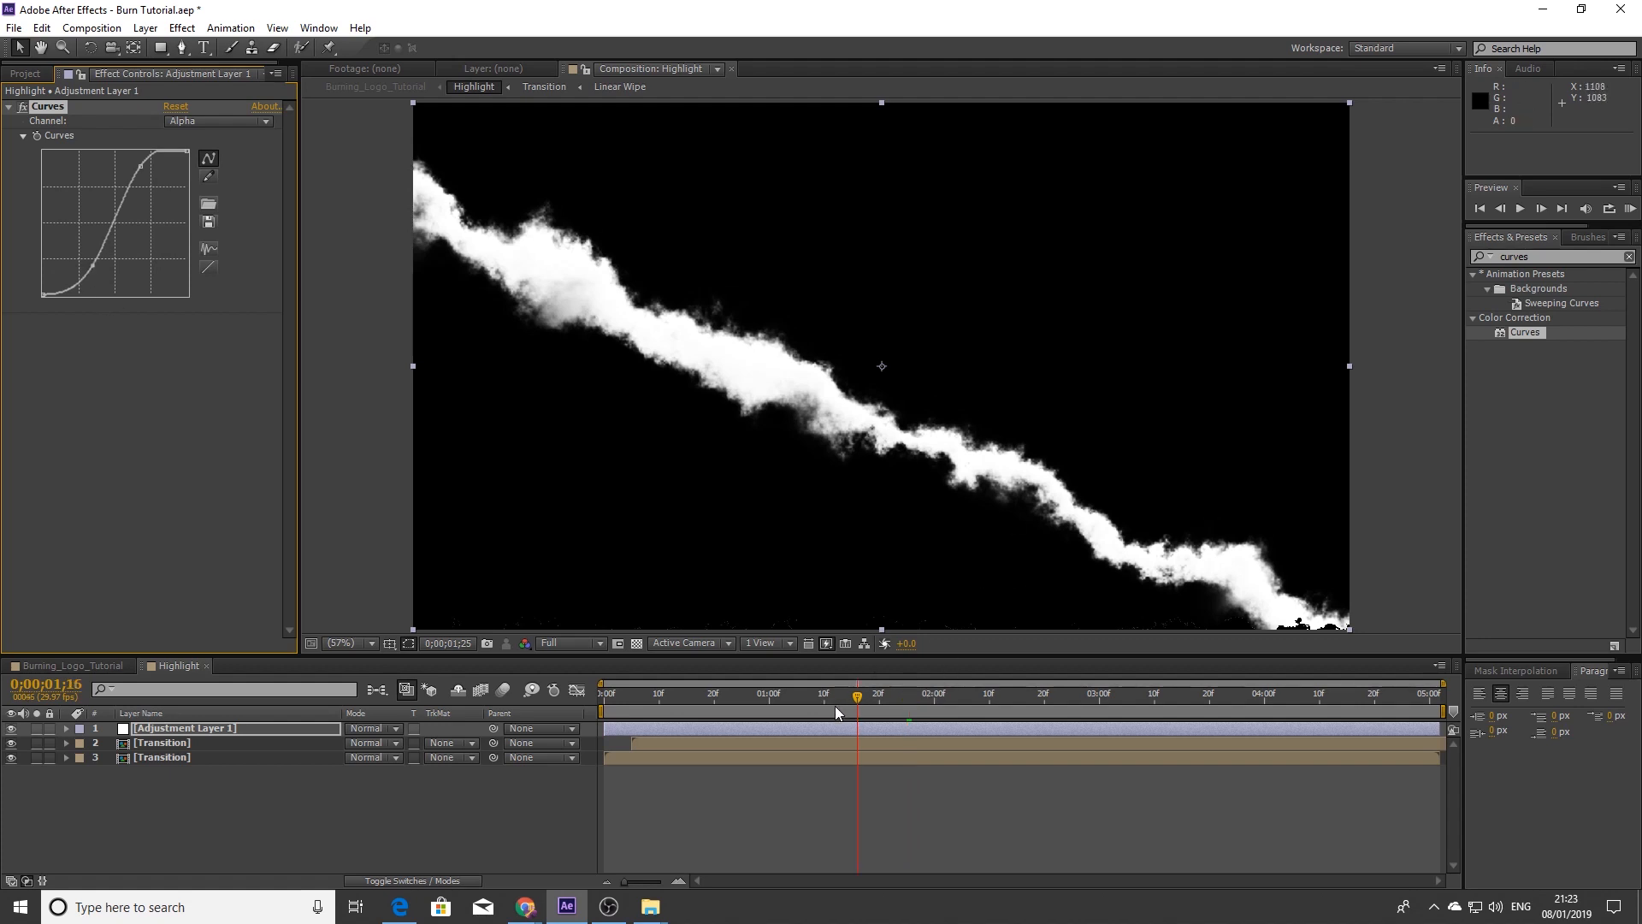
{"action": "key", "text": "F2"}
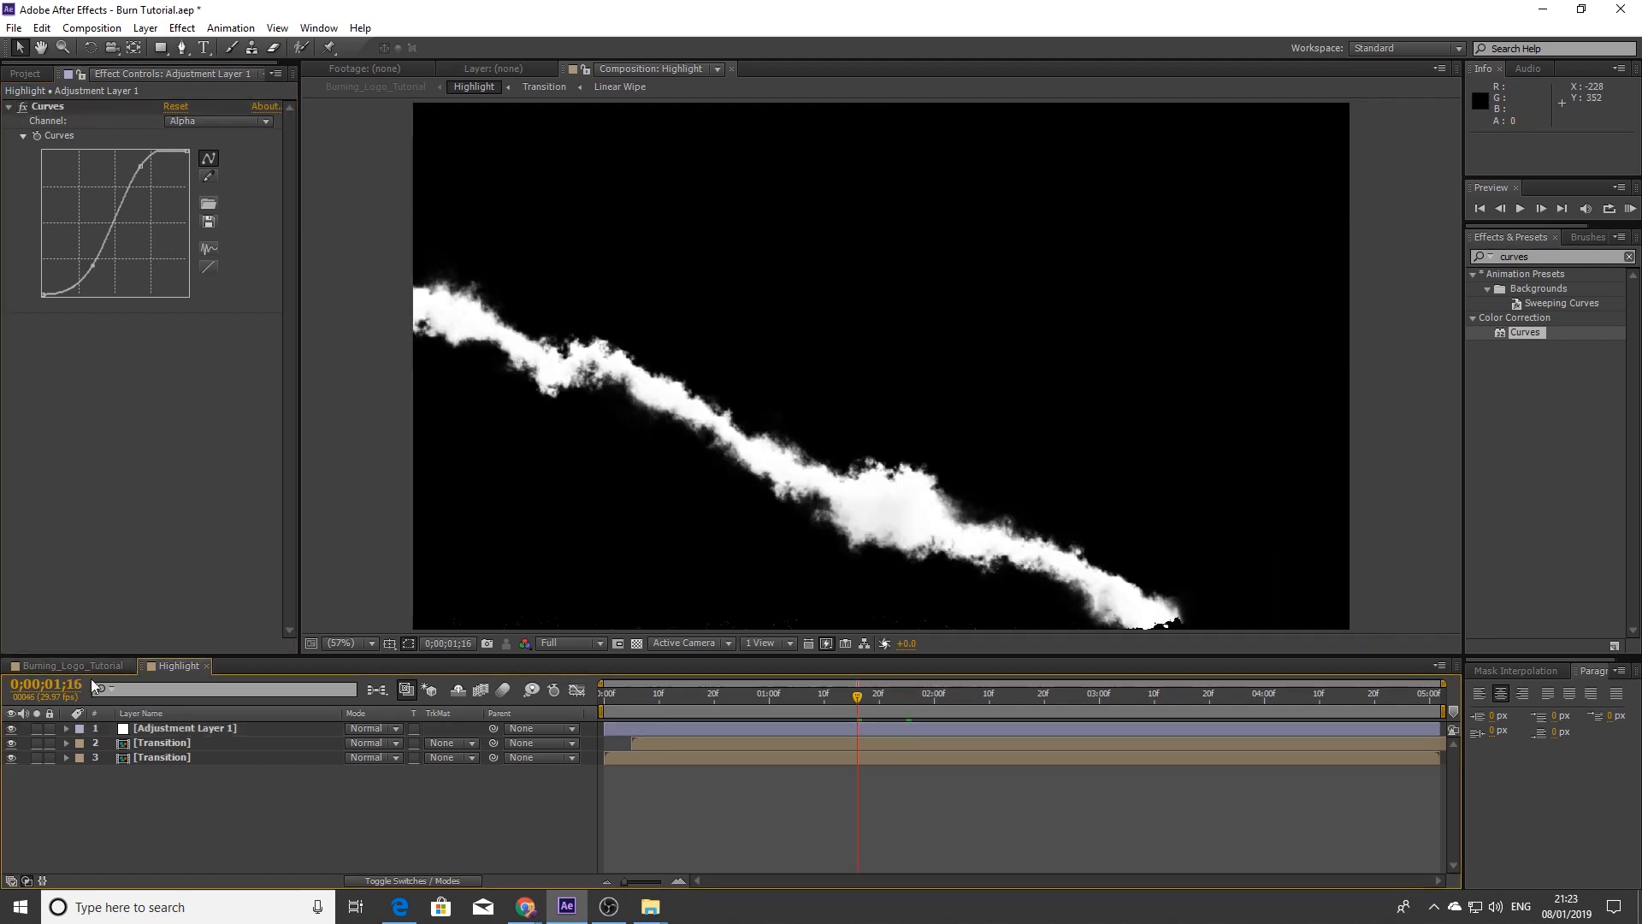
Duplicate the Logo Burn layer in the Burning_Logo_Tutorial composition and move the copy above the Highlight layer
{"action": "left_click", "coordinate": [46, 666]}
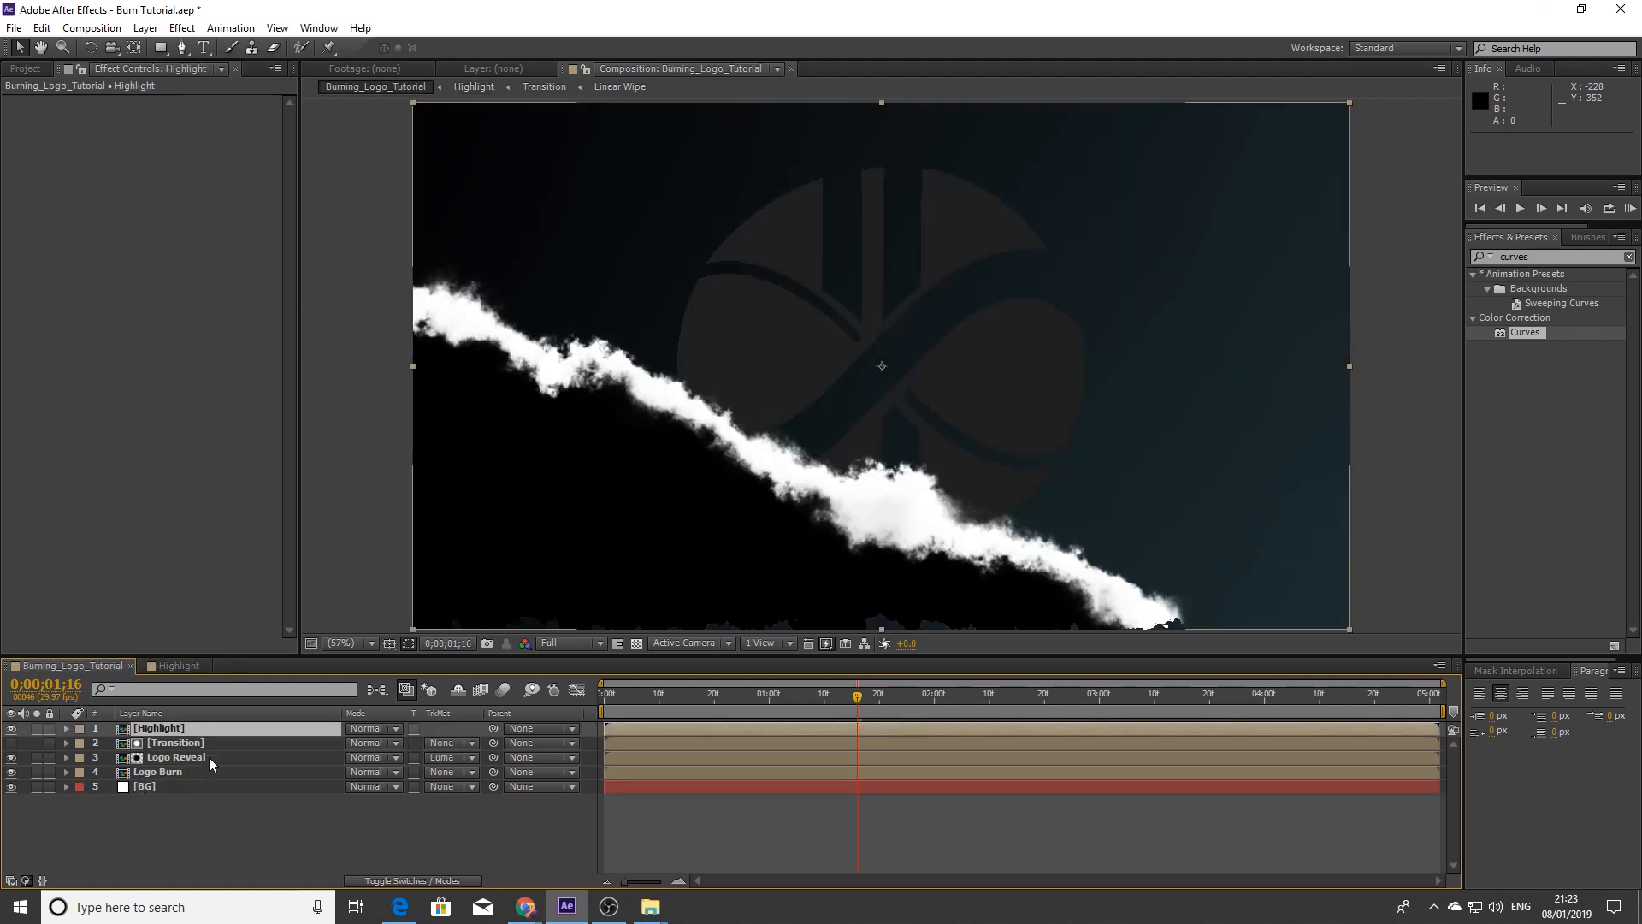
{"action": "left_click", "coordinate": [174, 770]}
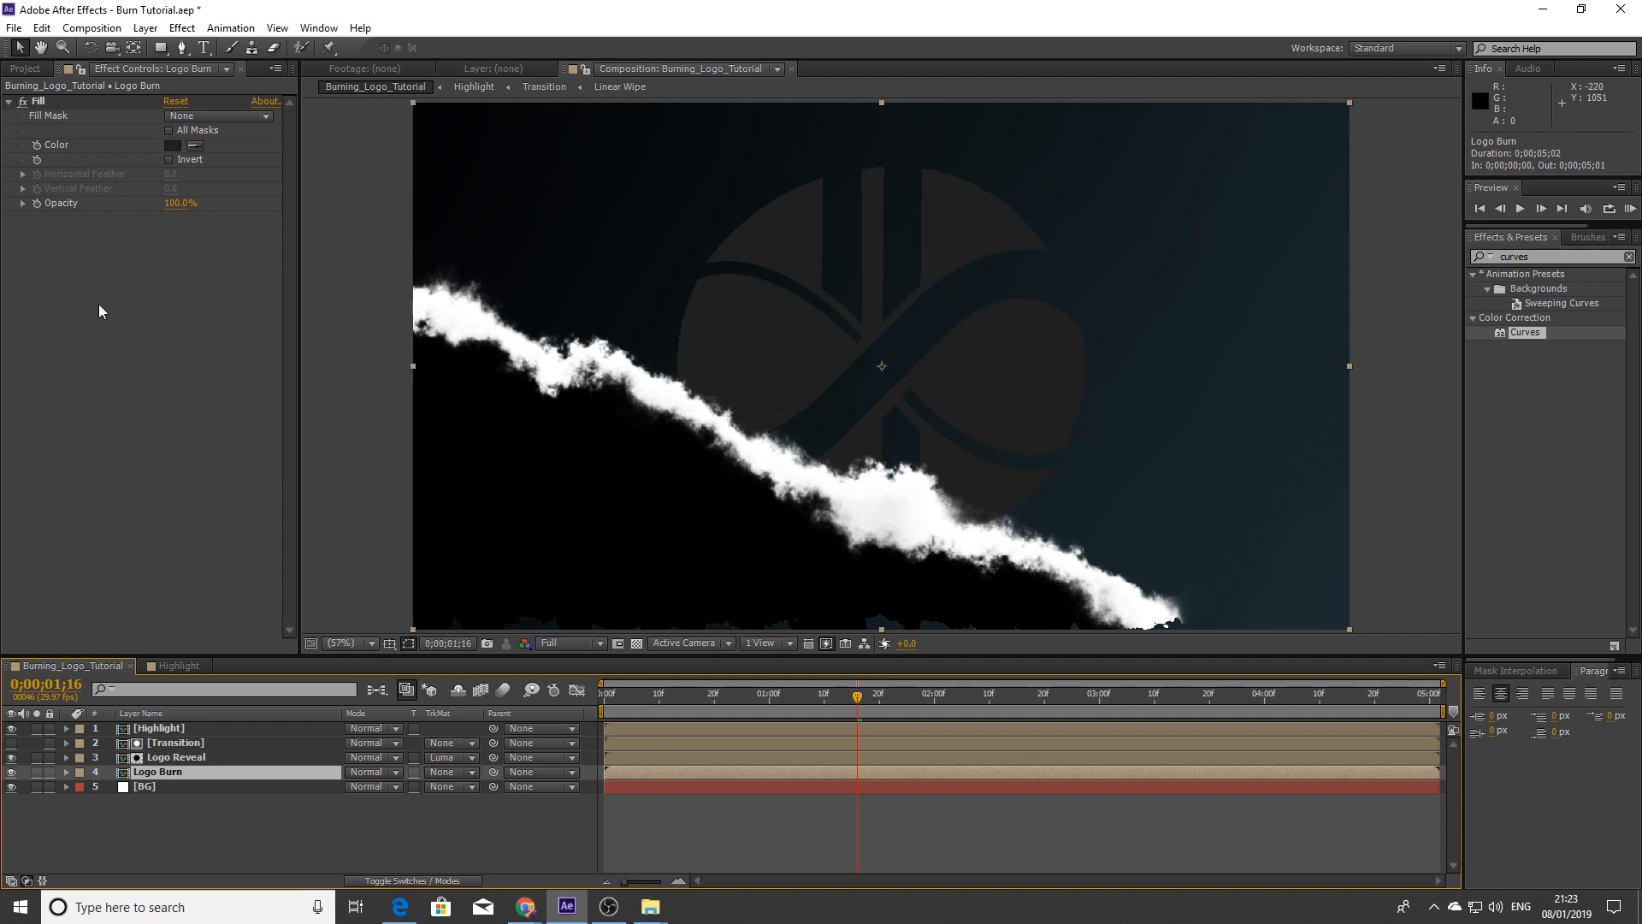
{"action": "left_click", "coordinate": [41, 27]}
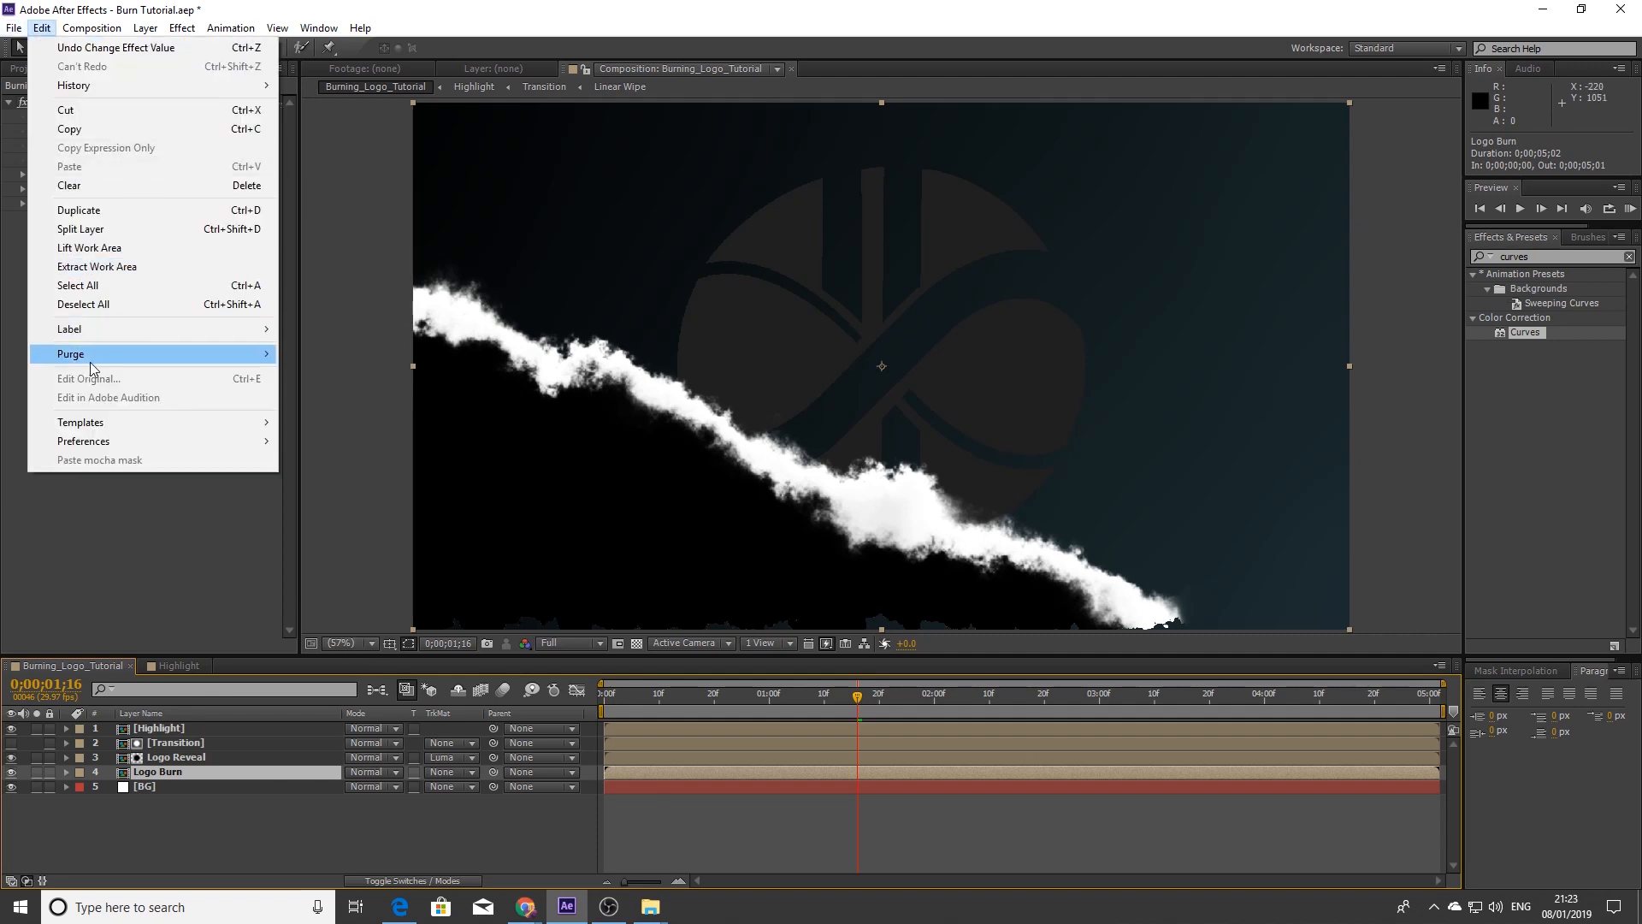
{"action": "left_click", "coordinate": [85, 211]}
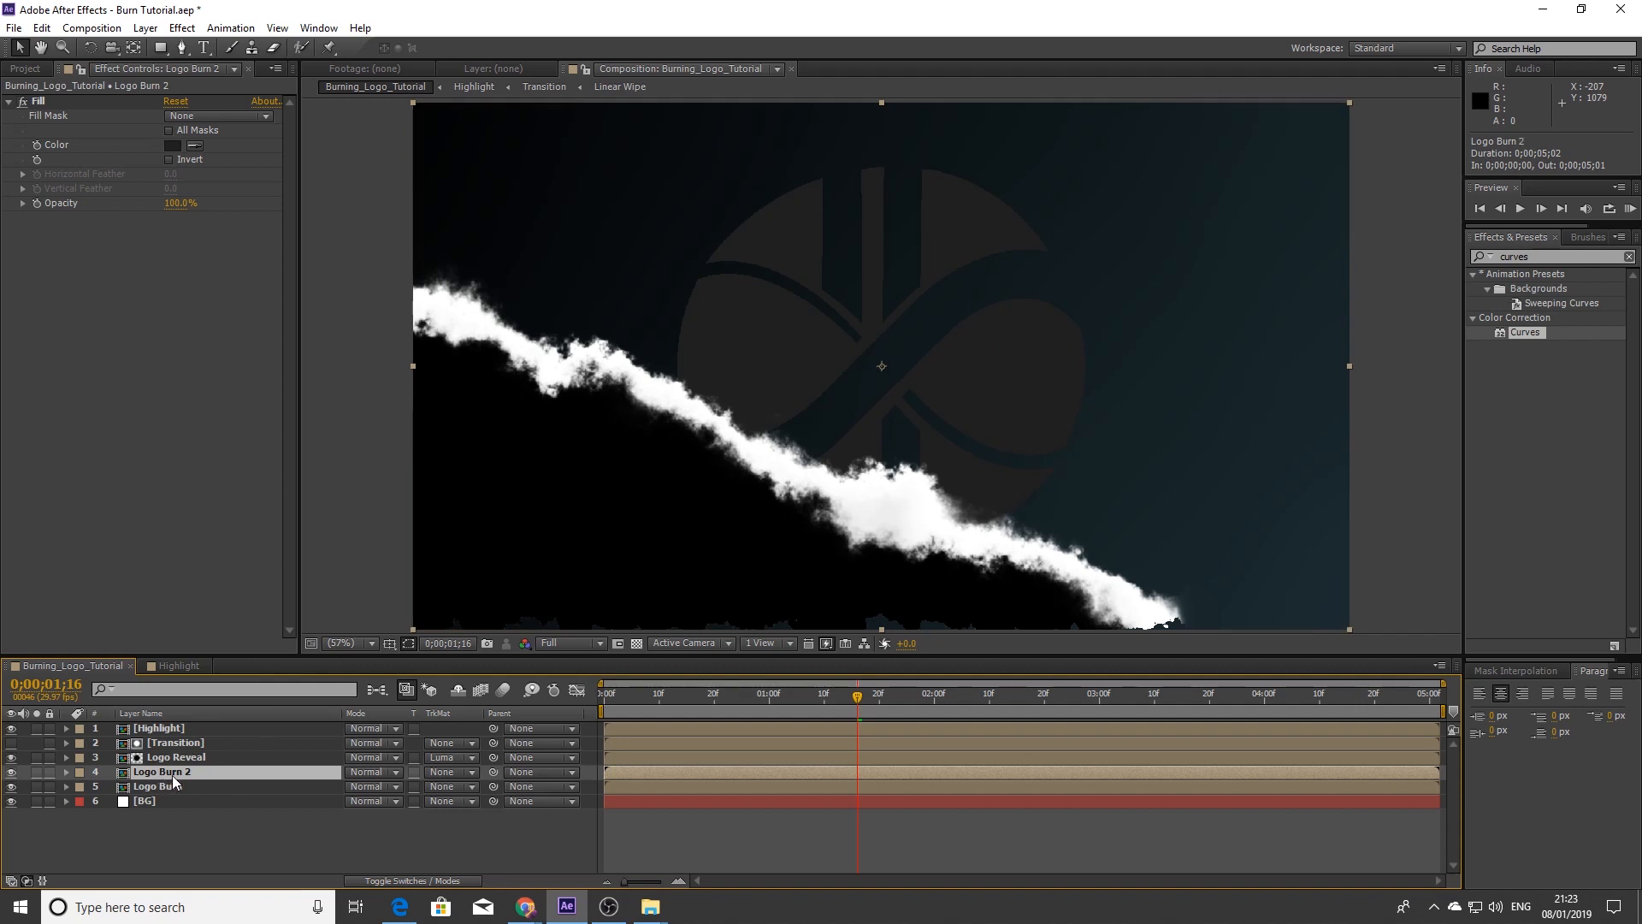
{"action": "left_click_drag", "start_coordinate": [172, 777], "coordinate": [180, 728]}
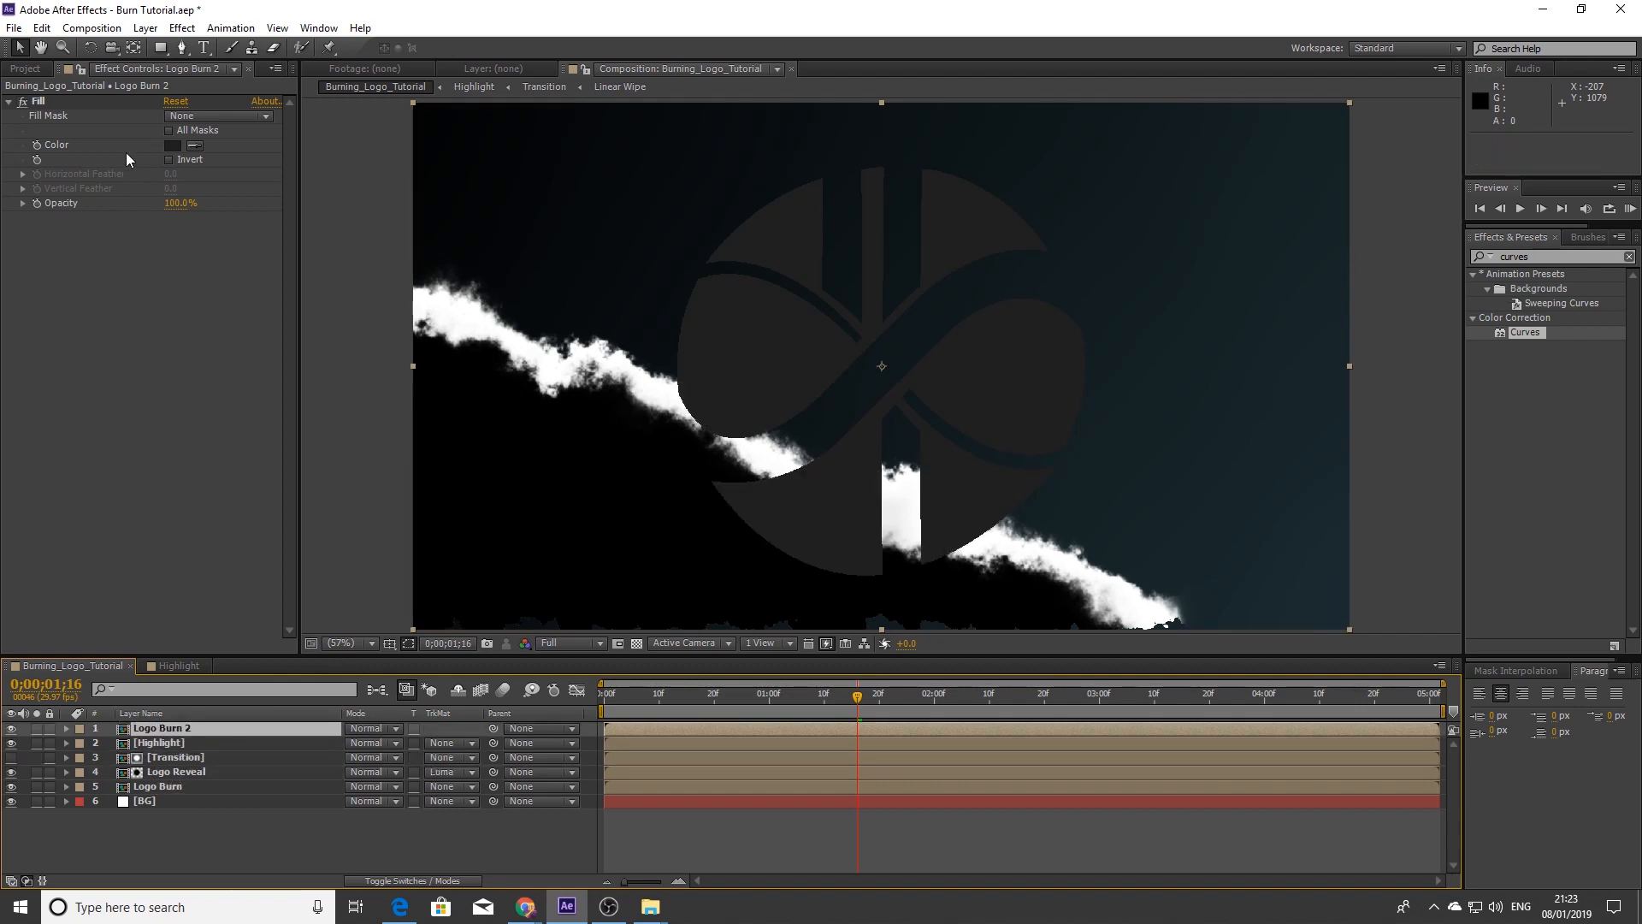
Change the Fill effect's color to white on the uppermost Logo Burn copy
{"action": "left_click", "coordinate": [174, 145]}
{"action": "left_click_drag", "start_coordinate": [316, 474], "coordinate": [238, 451]}
{"action": "left_click", "coordinate": [636, 453]}
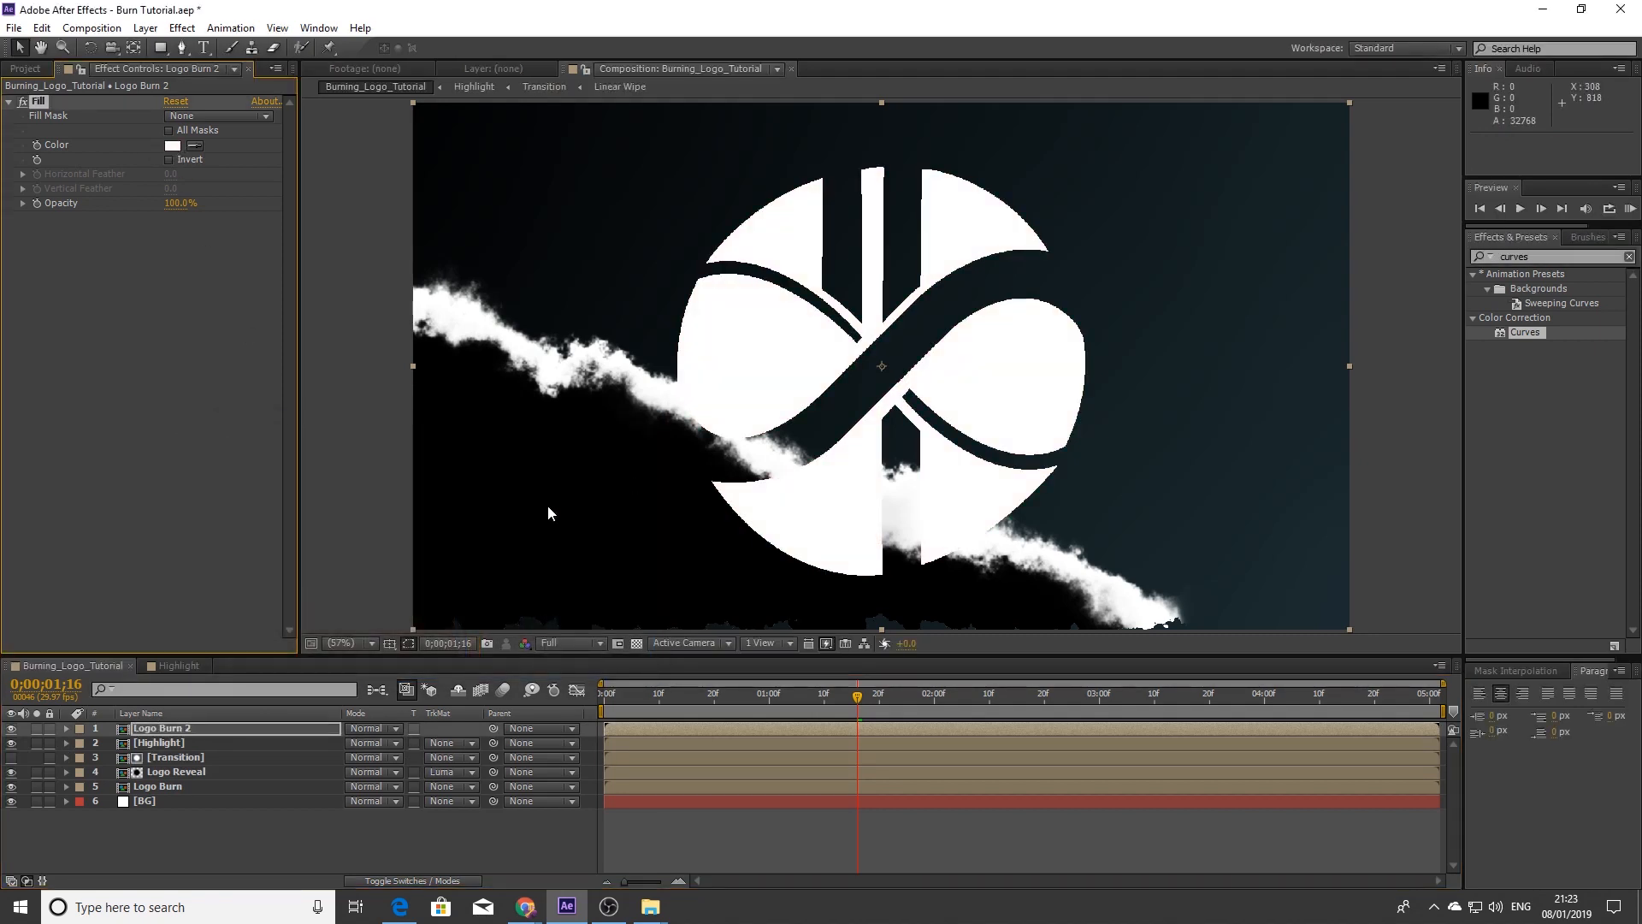
Set the Highlight layer's track matte to Luma using the white Logo Burn copy, and scrub through the timeline to check it
{"action": "left_click", "coordinate": [241, 744]}
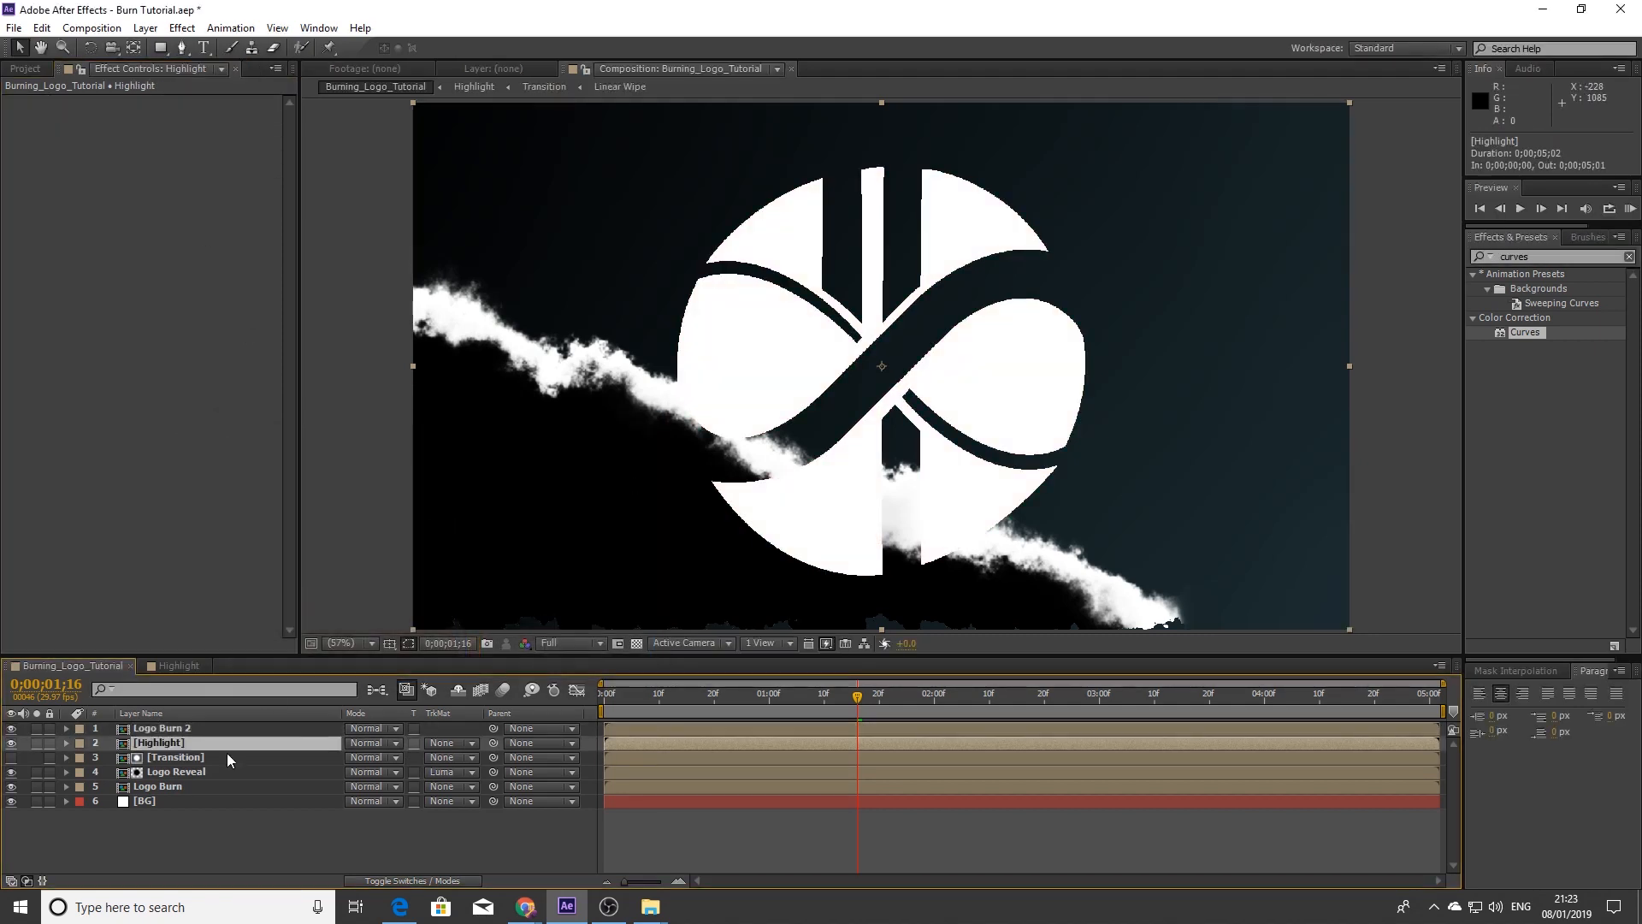
{"action": "left_click", "coordinate": [465, 743]}
{"action": "left_click", "coordinate": [475, 824]}
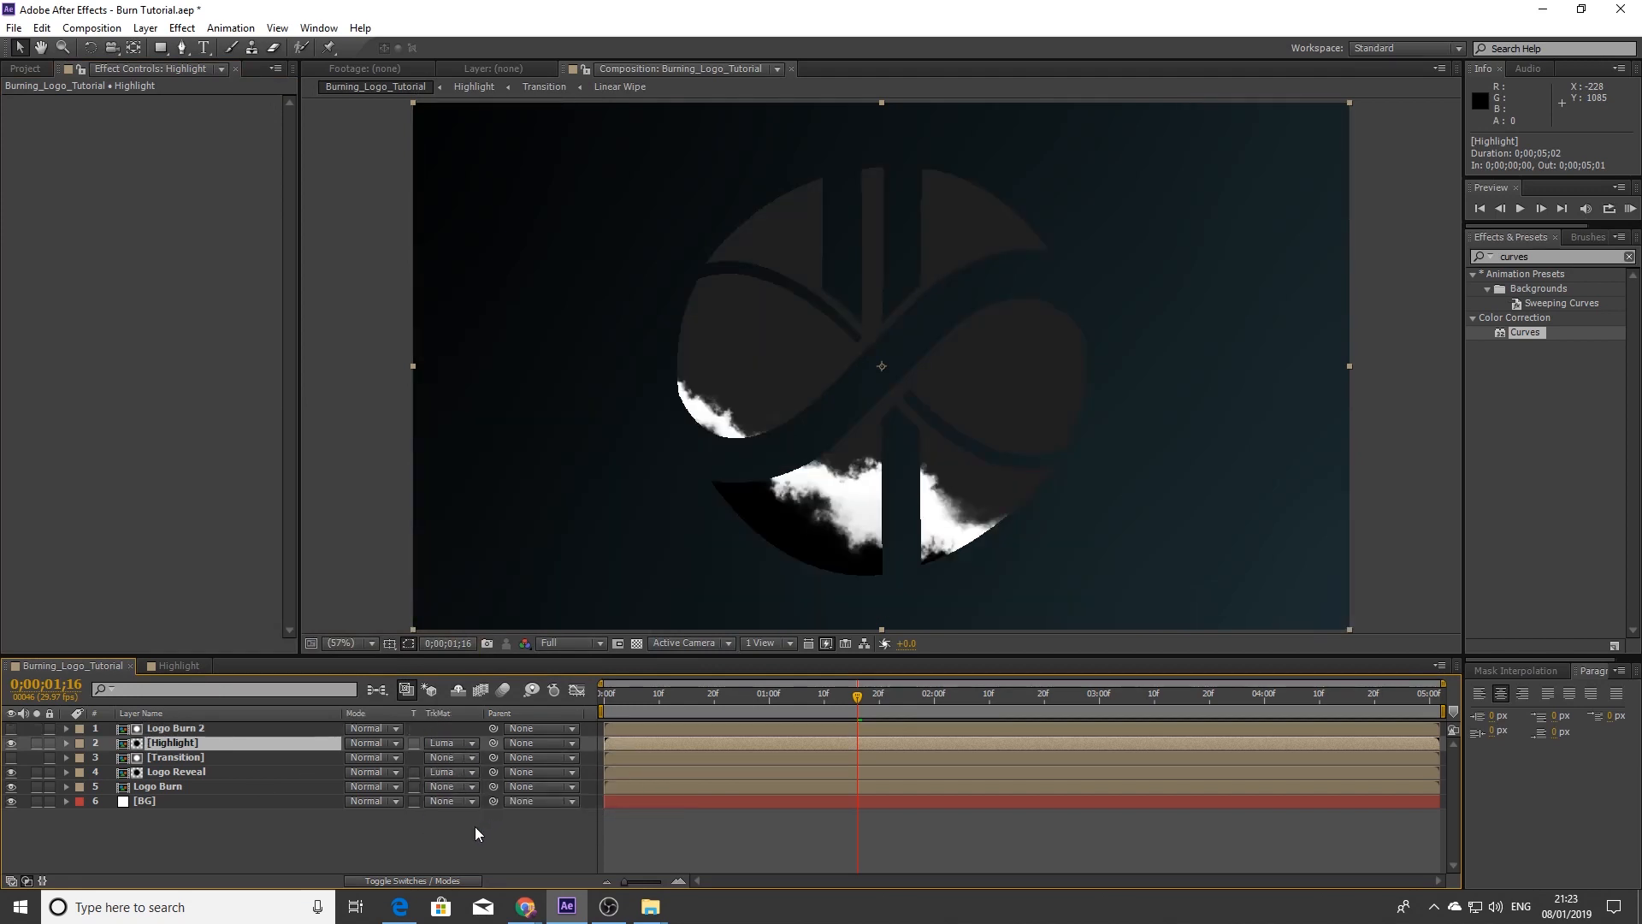
{"action": "left_click", "coordinate": [799, 702]}
{"action": "left_click_drag", "start_coordinate": [990, 707], "coordinate": [1043, 701]}
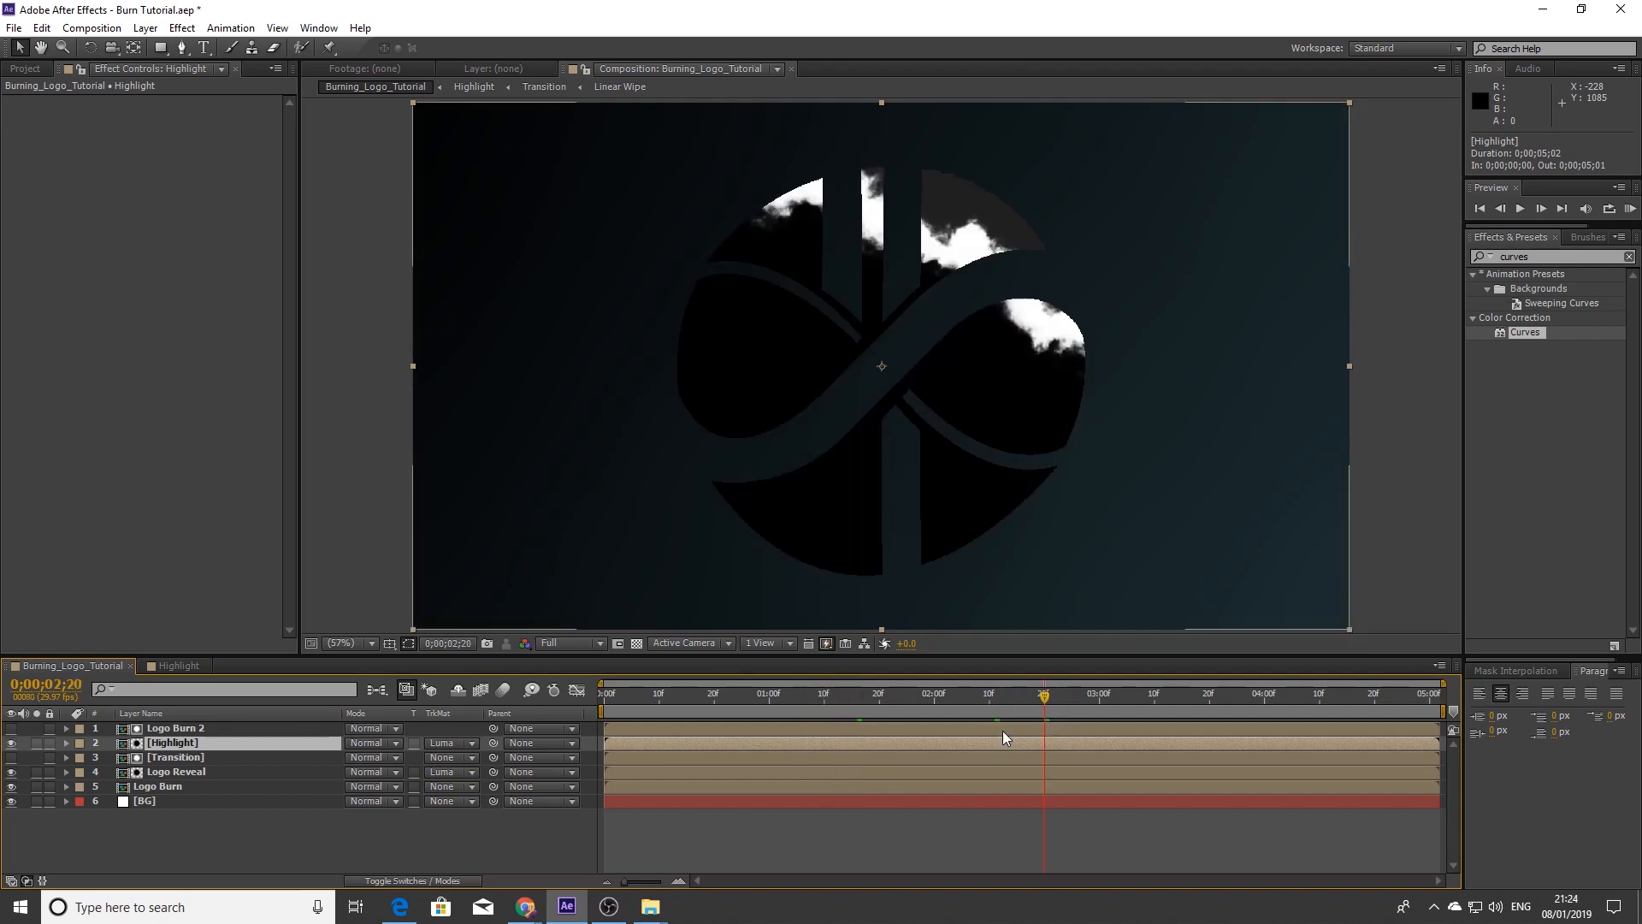
{"action": "left_click", "coordinate": [945, 702]}
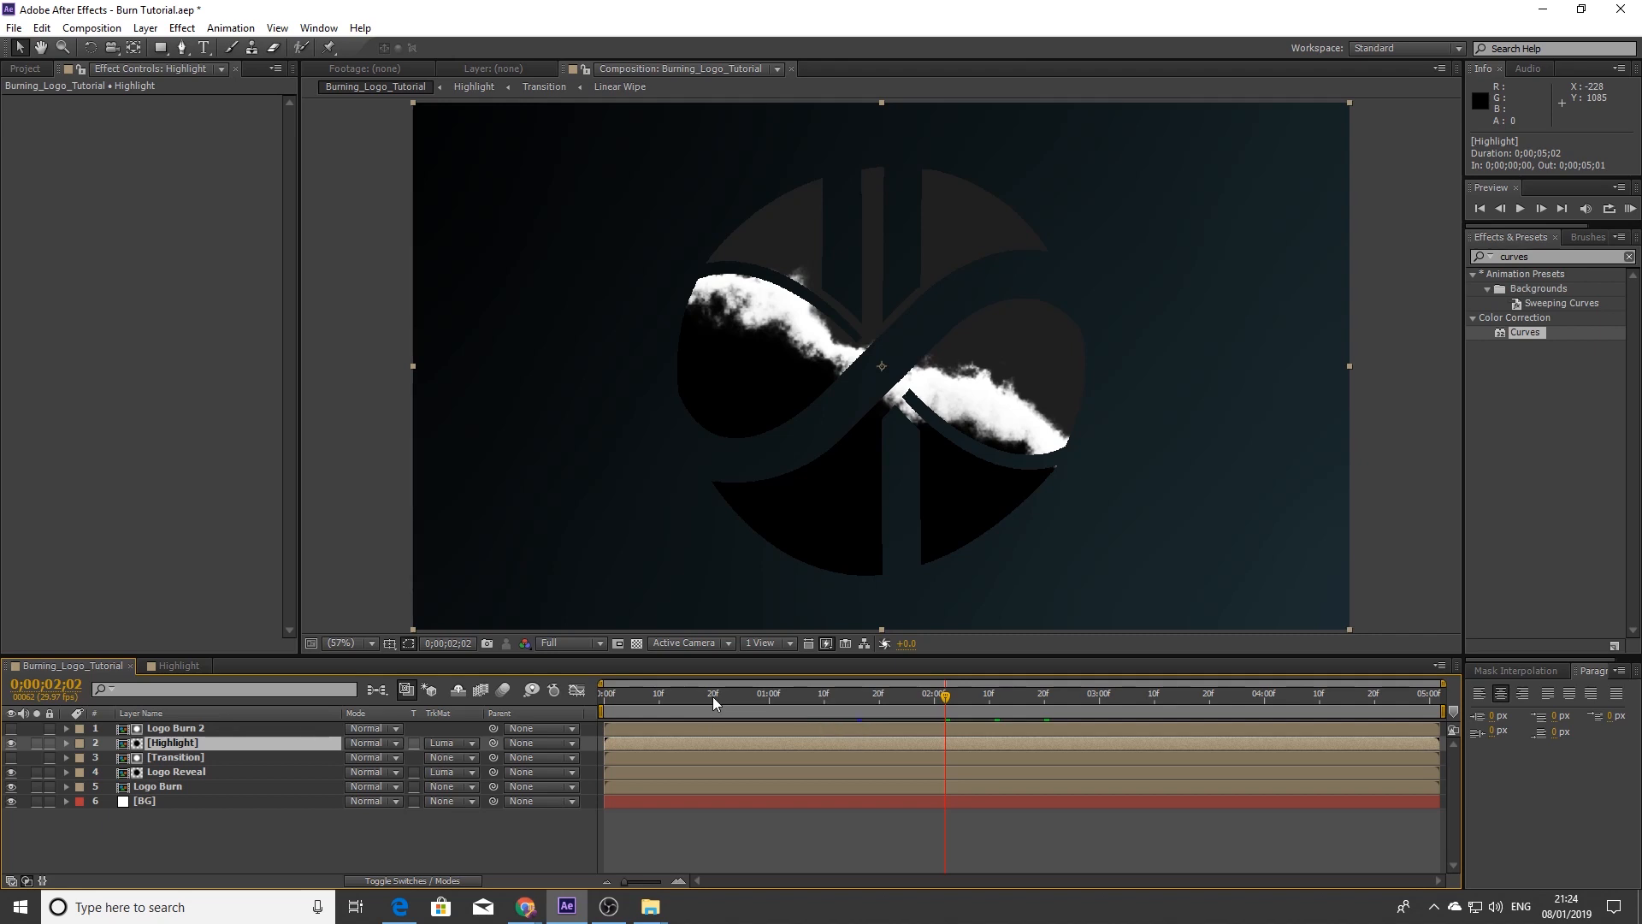
Pre-compose the white Logo Burn copy and the Highlight layer as Fire, and set the Fire layer's blending mode to Add
{"action": "left_click", "coordinate": [187, 731]}
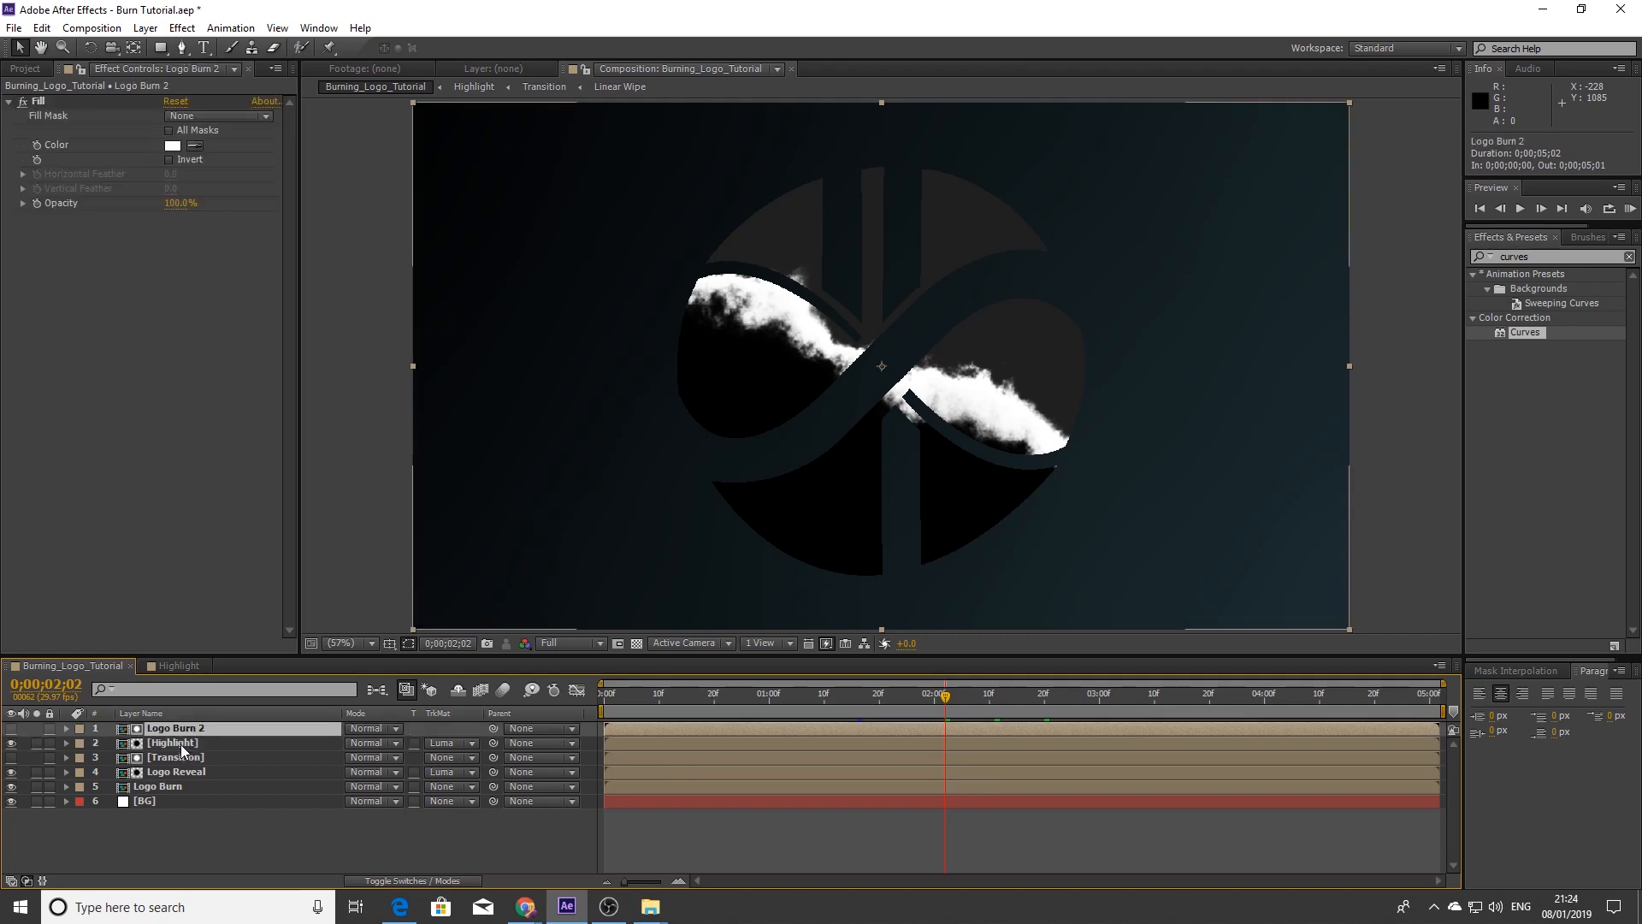
{"action": "left_click", "coordinate": [178, 744], "text": "ctrl"}
{"action": "right_click", "coordinate": [157, 748]}
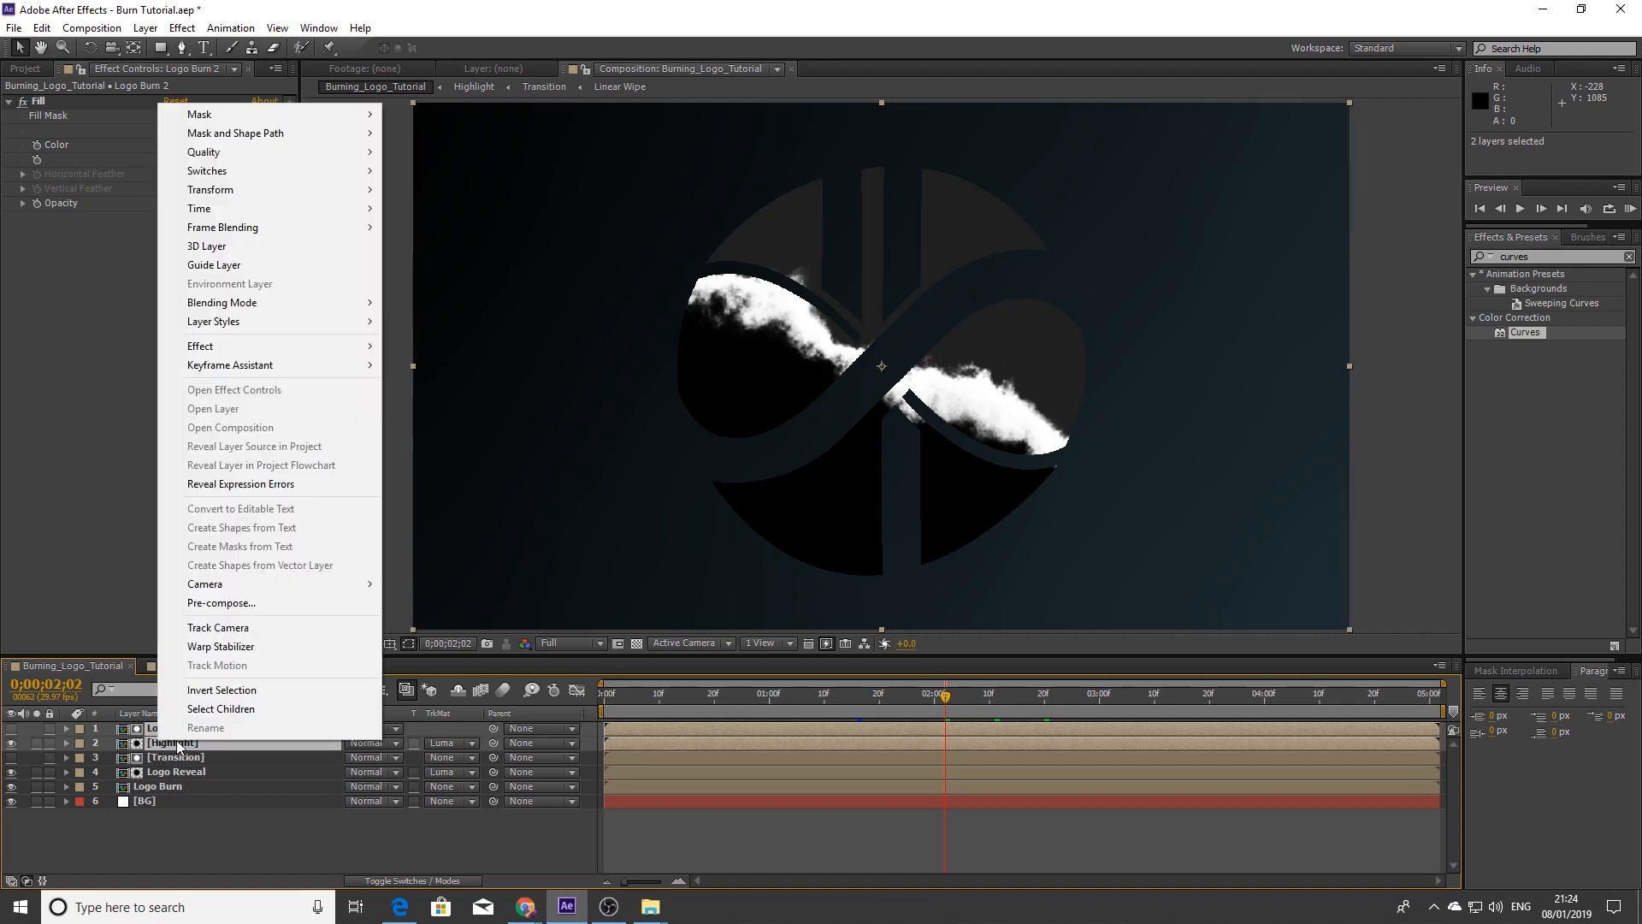
{"action": "left_click", "coordinate": [219, 603]}
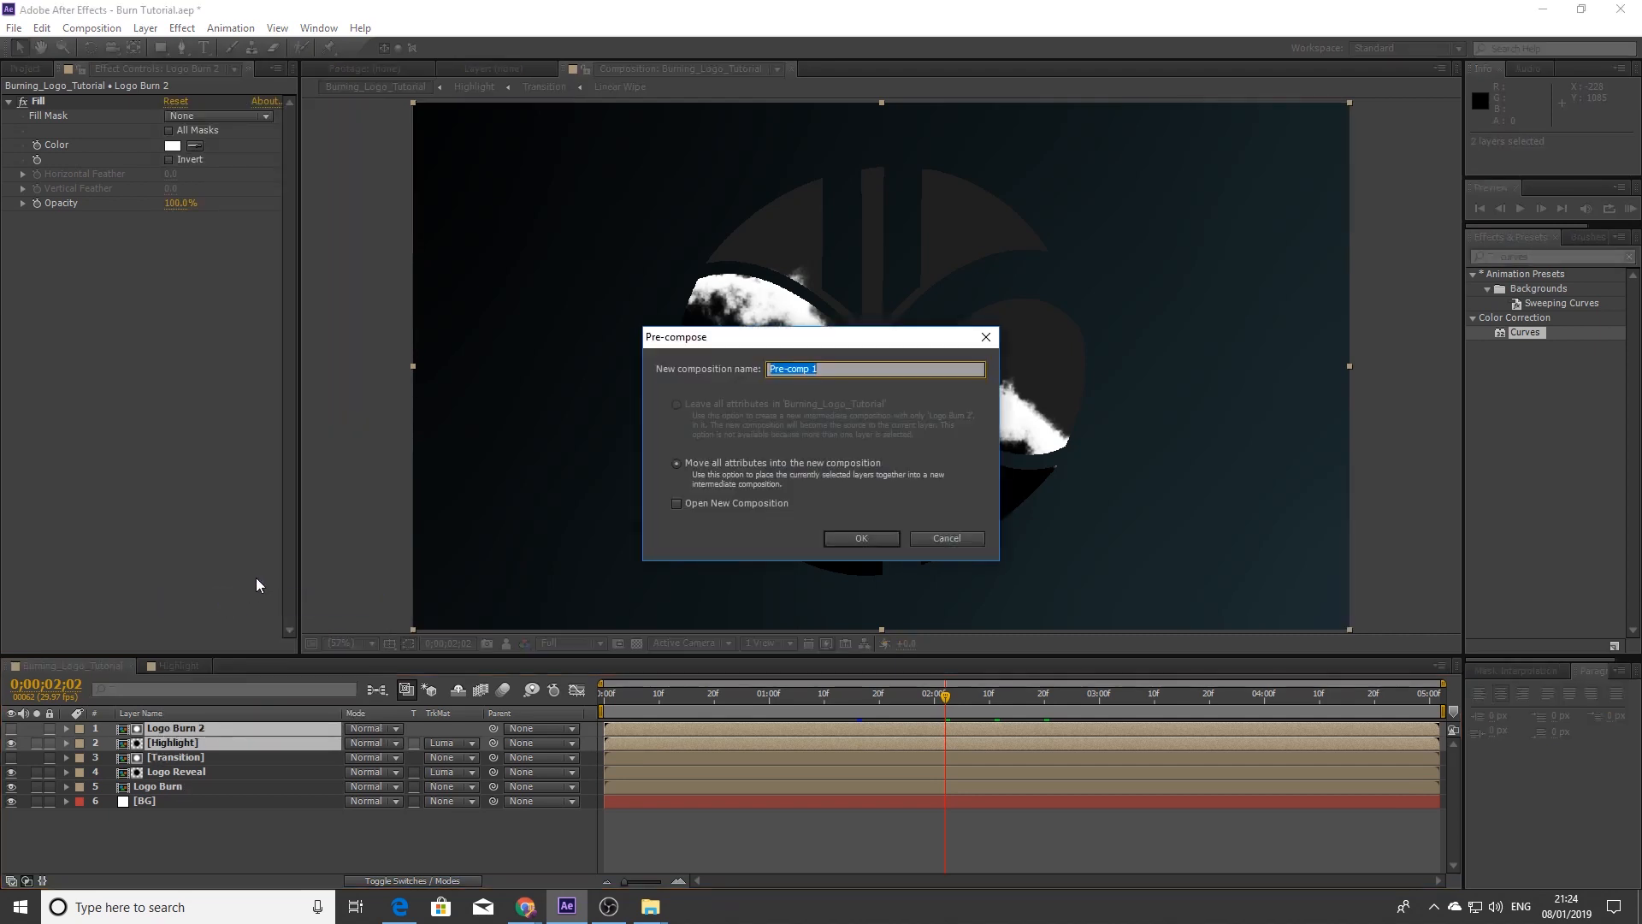
{"action": "type", "text": "Fire"}
{"action": "key", "text": "Return"}
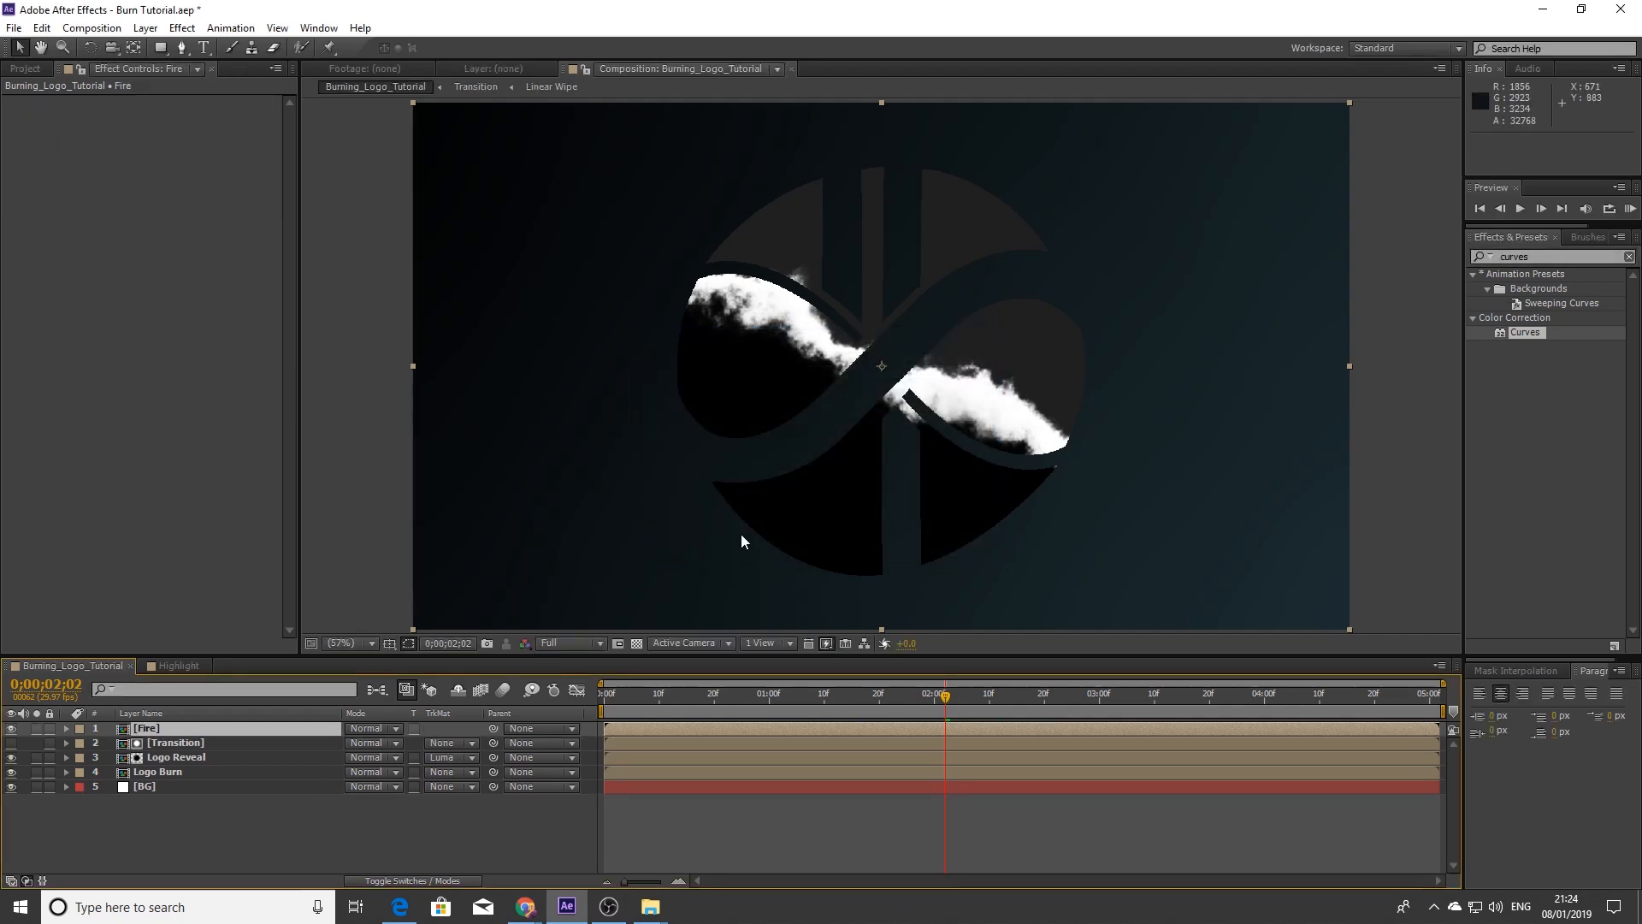
{"action": "left_click", "coordinate": [361, 730]}
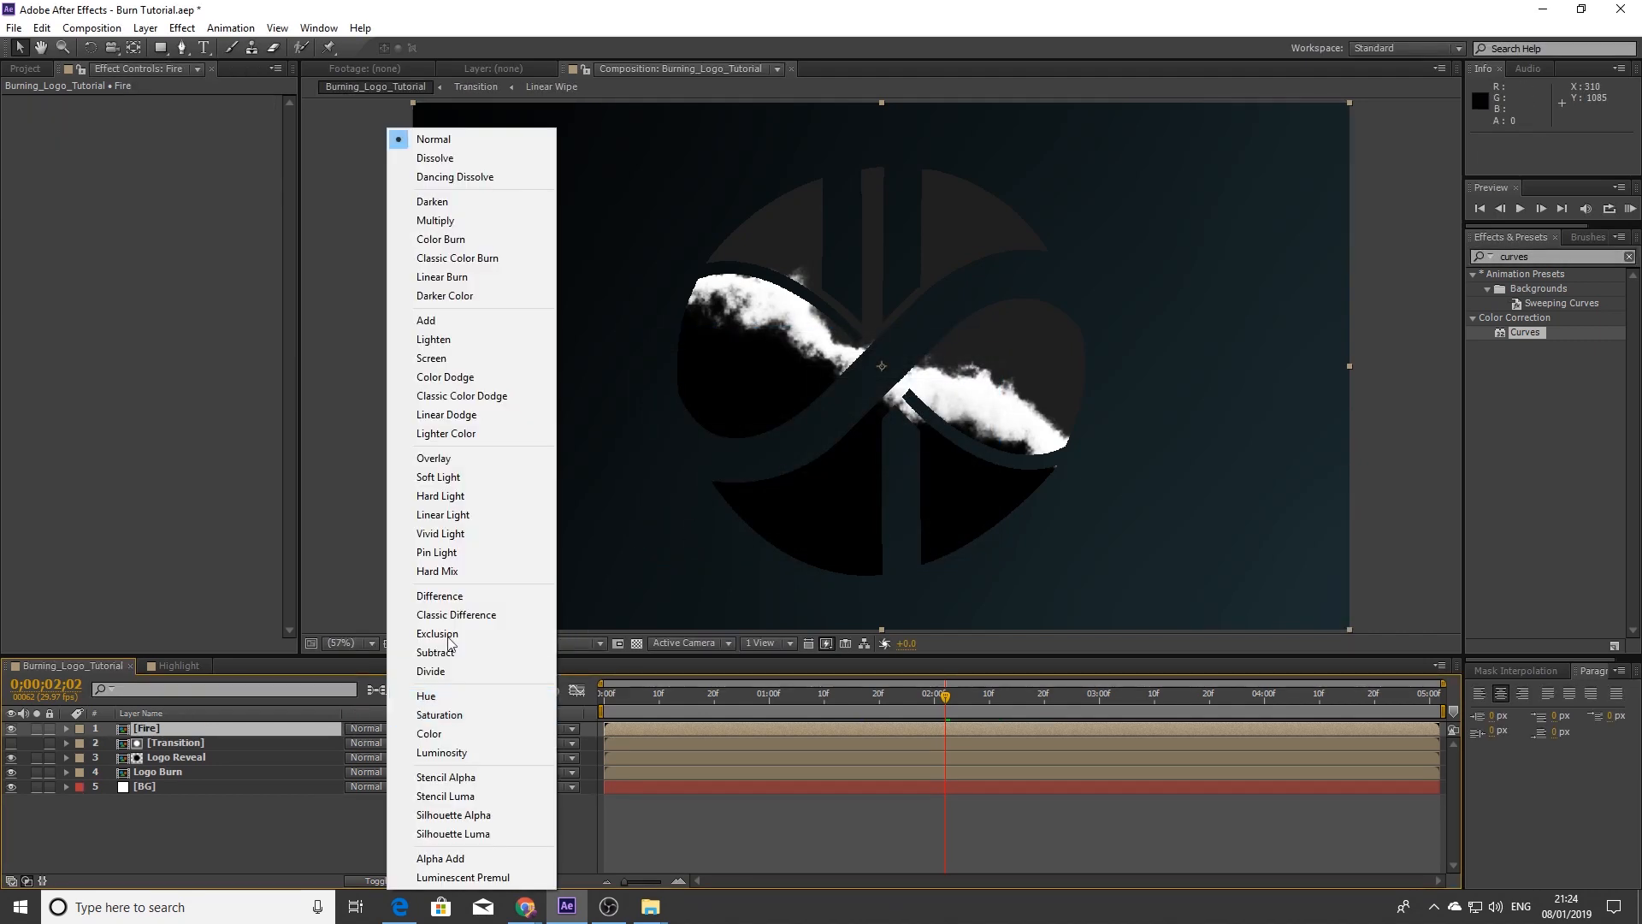
{"action": "left_click", "coordinate": [432, 320]}
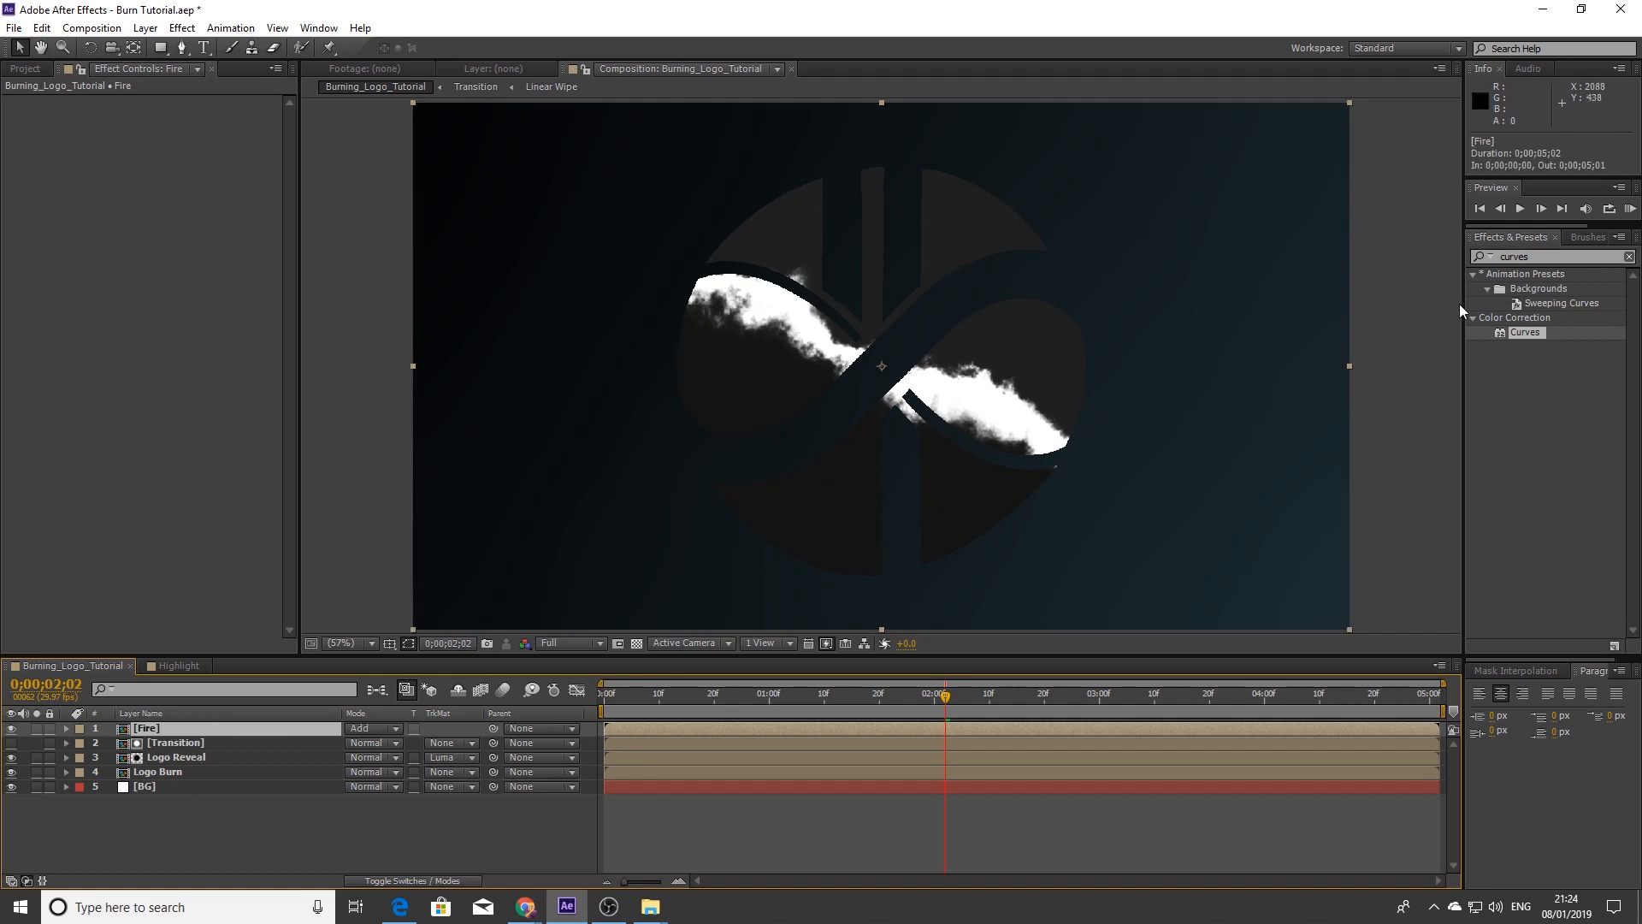
Apply the Fractal Noise effect to the Fire layer and set the effect's blending mode to Multiply
{"action": "left_click", "coordinate": [1474, 260]}
{"action": "type", "text": "fractal"}
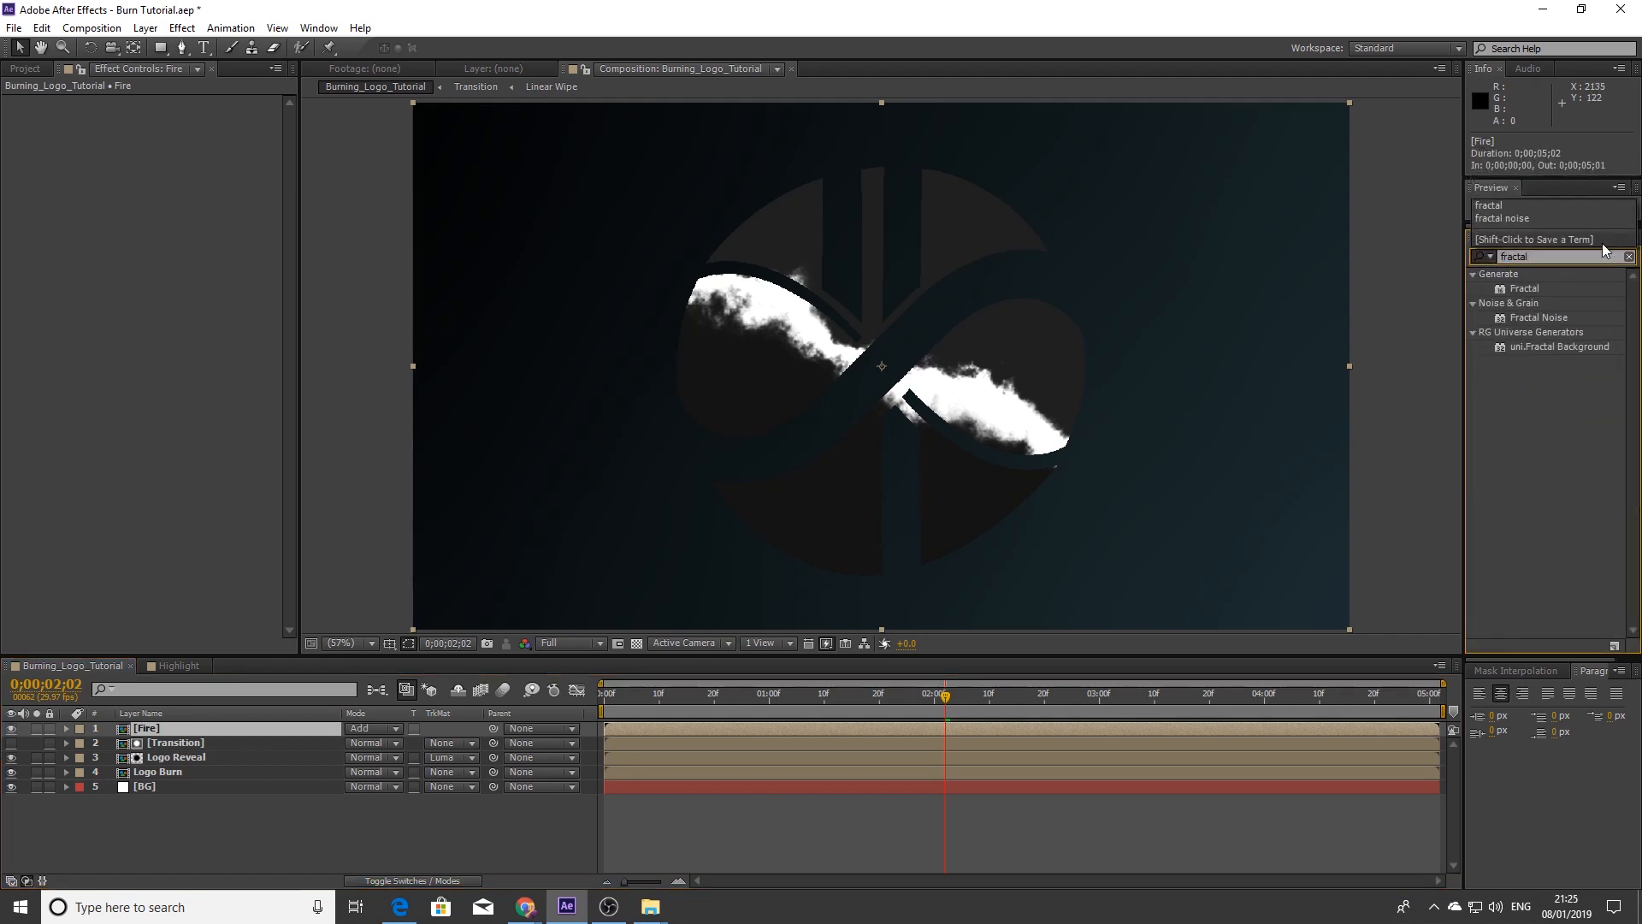
{"action": "left_click_drag", "start_coordinate": [1519, 318], "coordinate": [862, 599]}
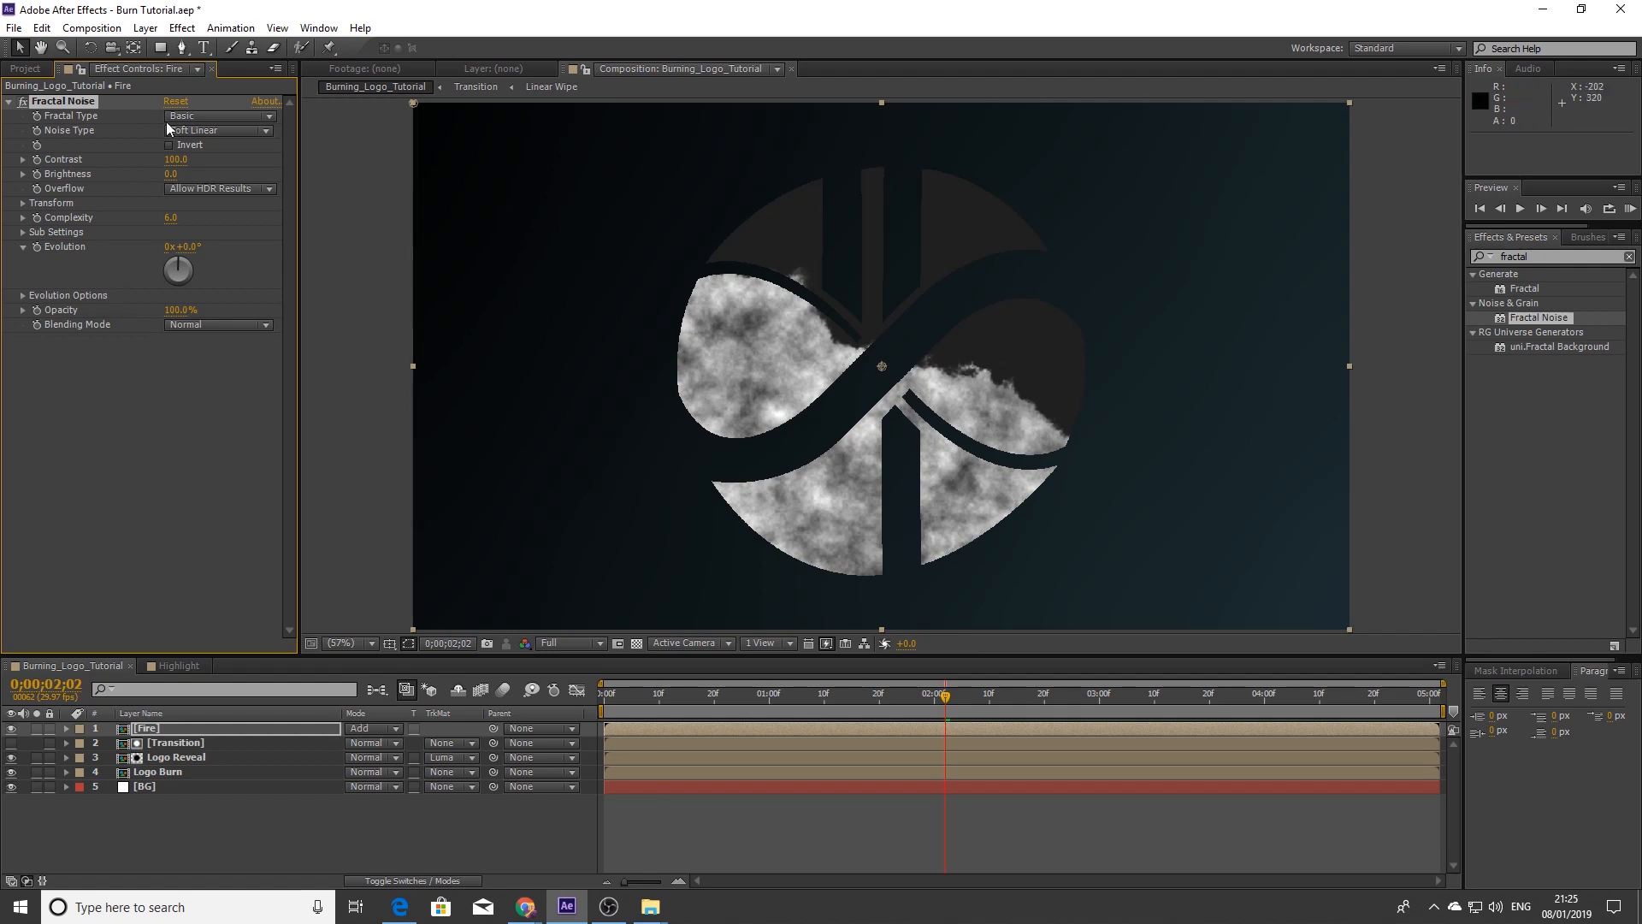
{"action": "left_click", "coordinate": [223, 325]}
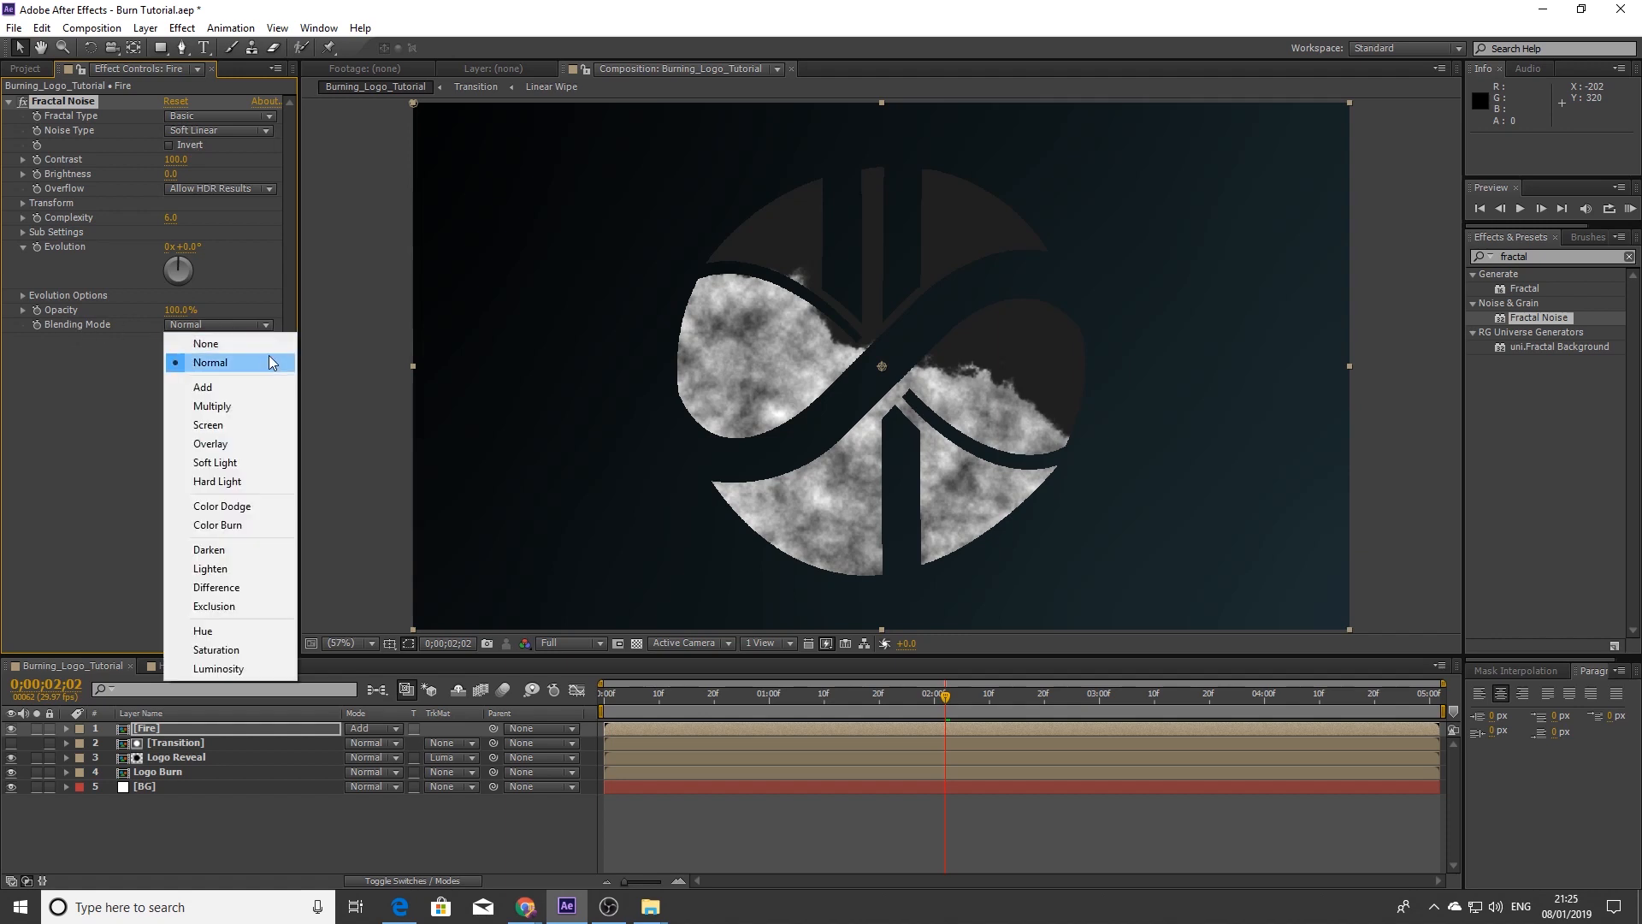
{"action": "left_click", "coordinate": [251, 409]}
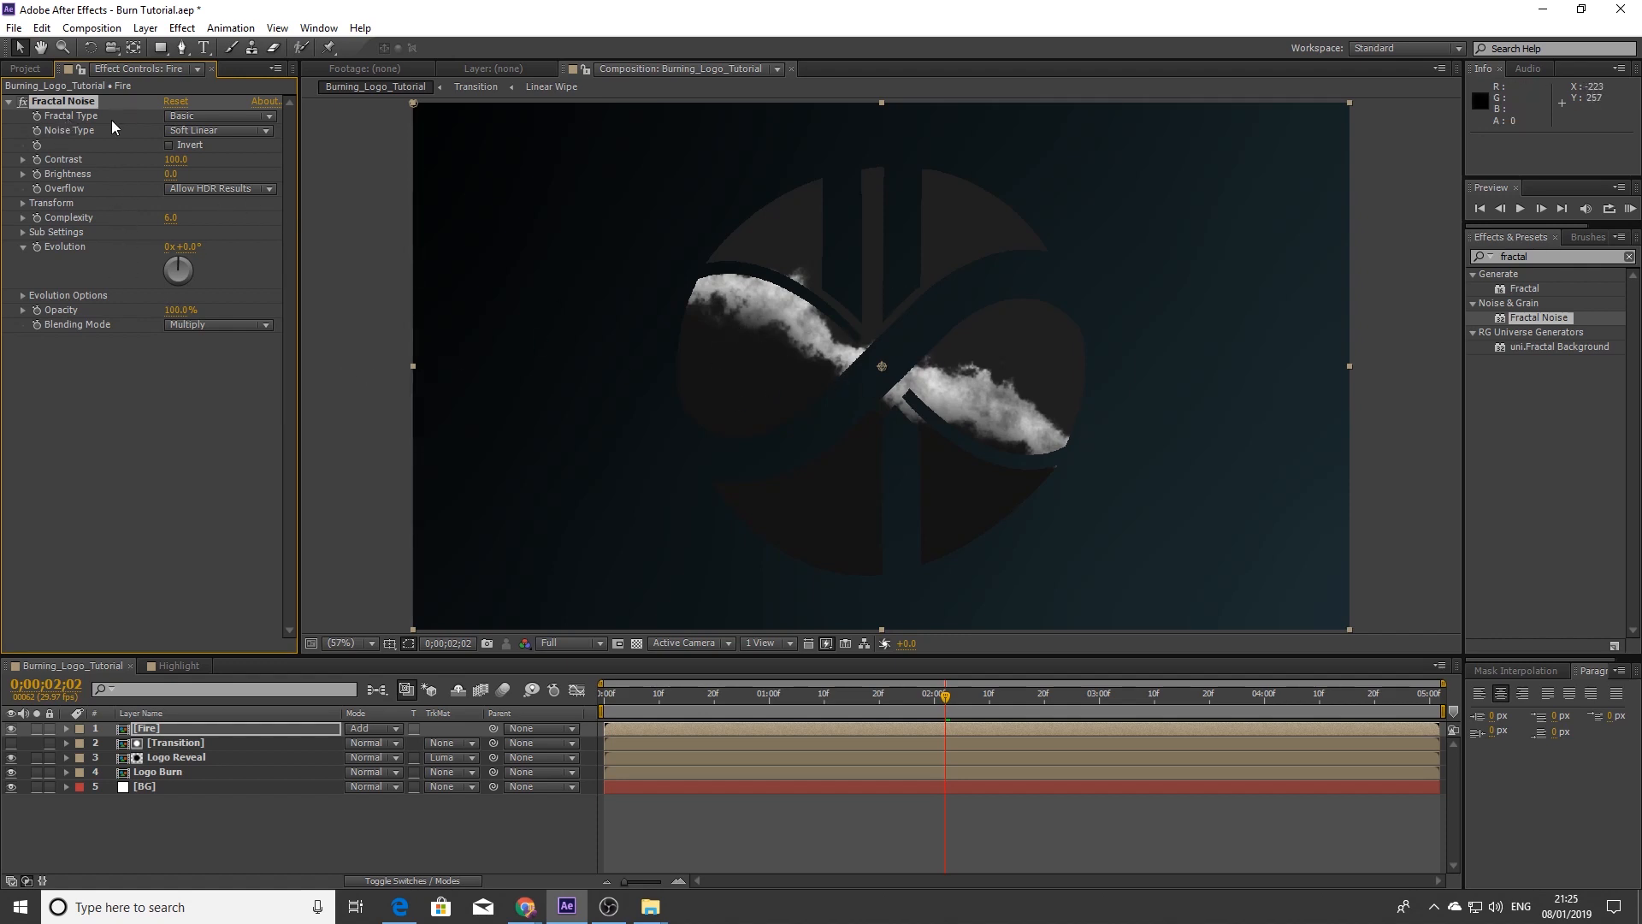
Set the Fractal Noise fractal type to Dynamic Twist and its scale to 20
{"action": "left_click", "coordinate": [266, 115]}
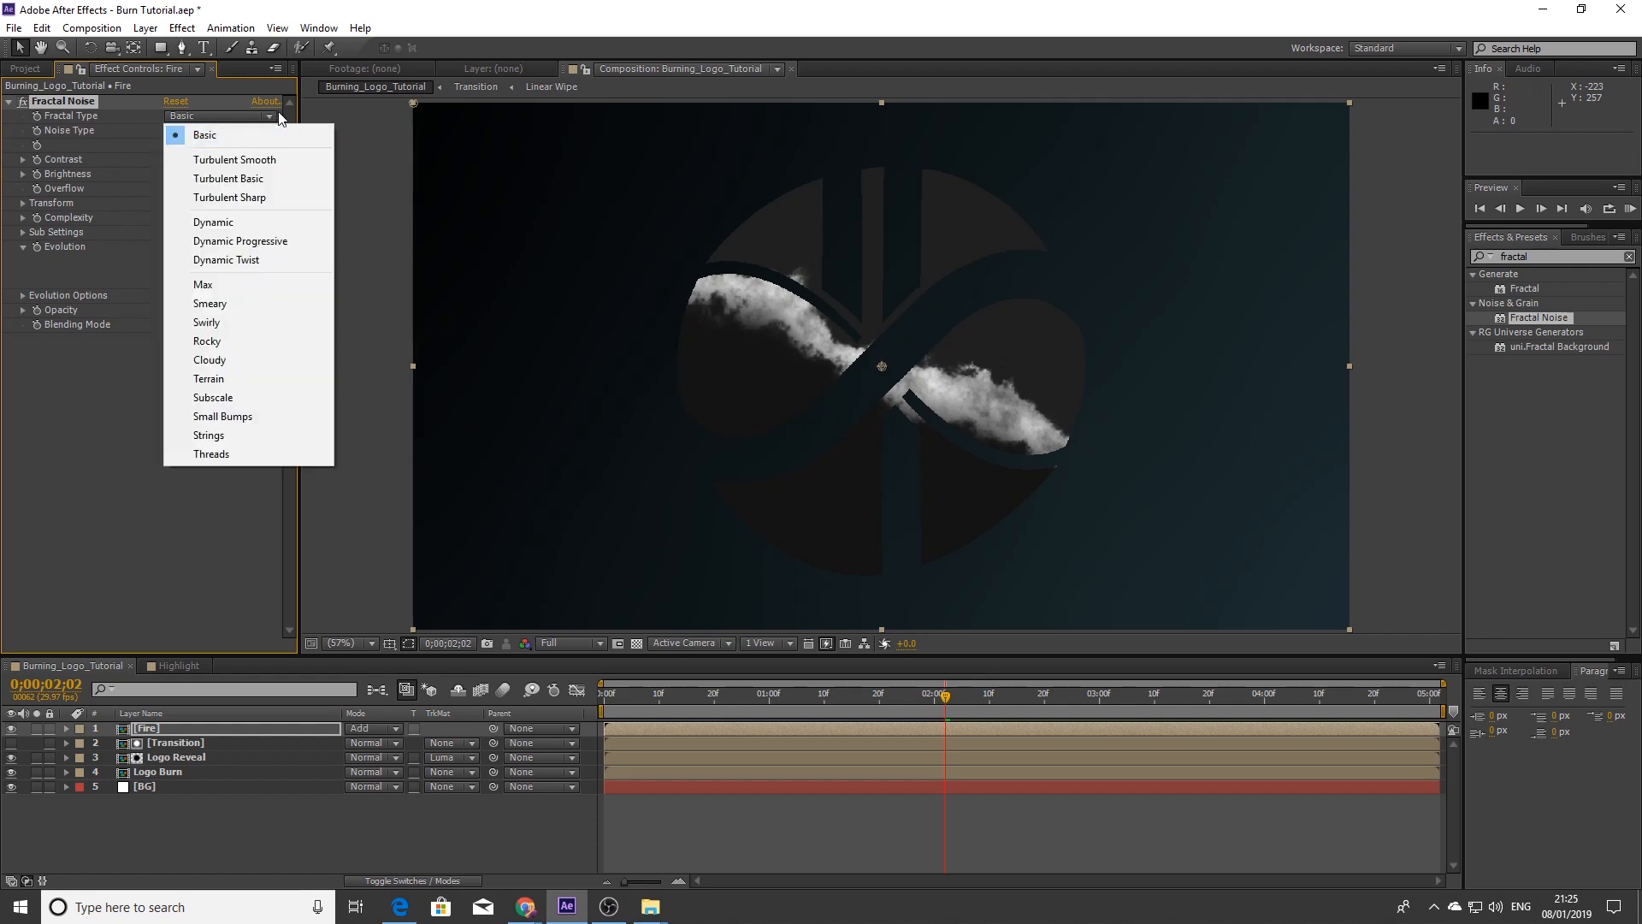
{"action": "left_click", "coordinate": [260, 261]}
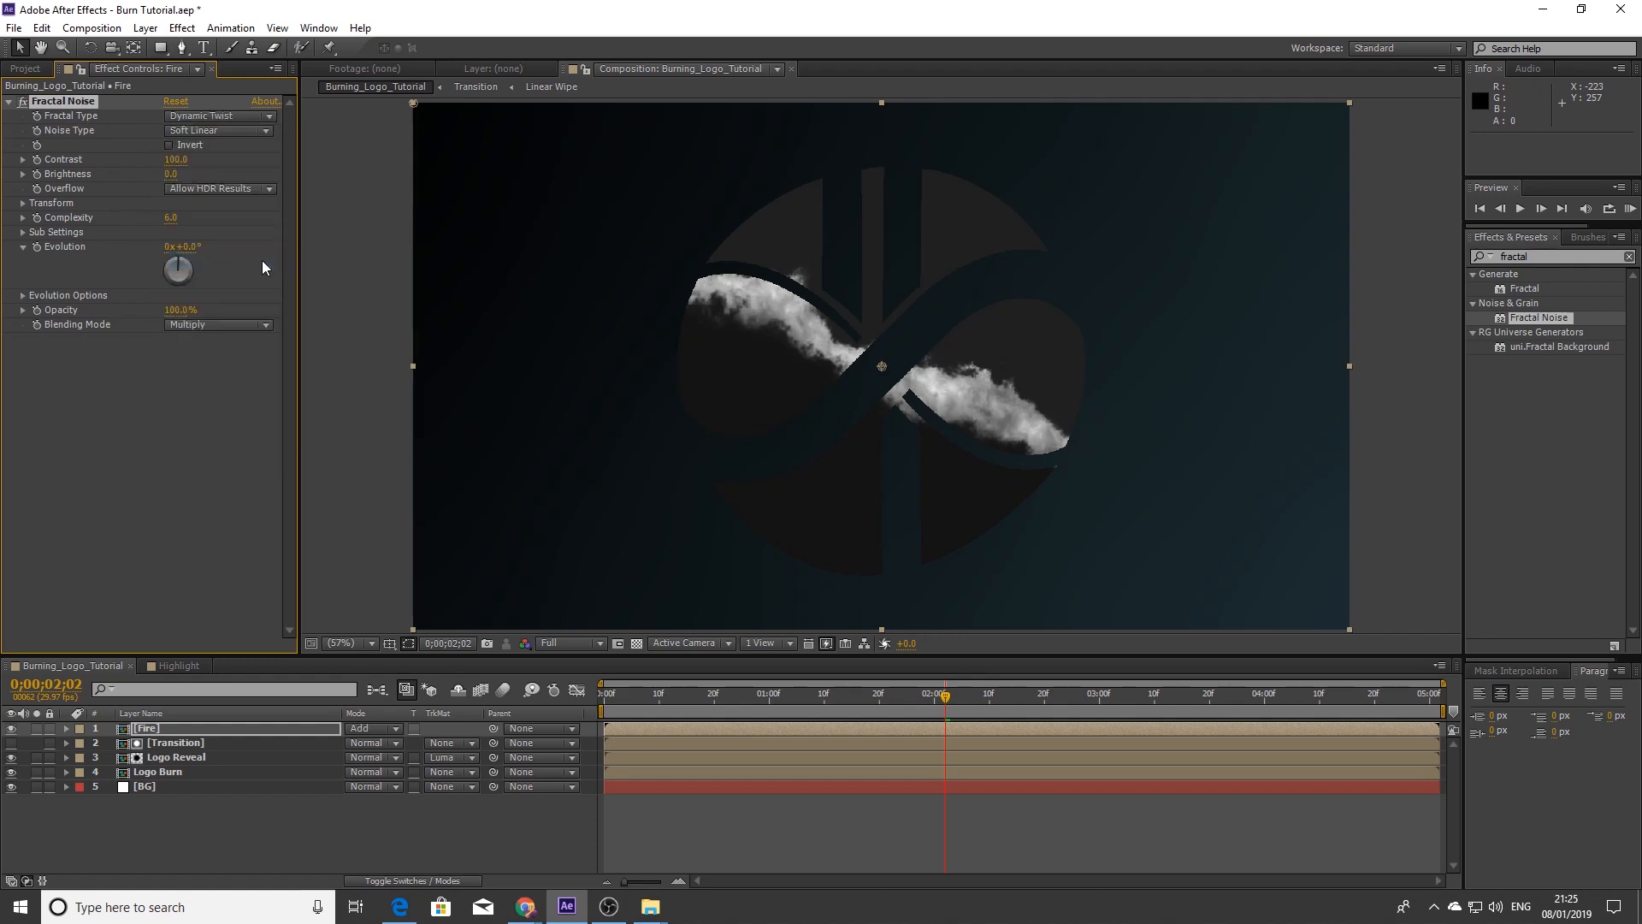
{"action": "left_click", "coordinate": [23, 203]}
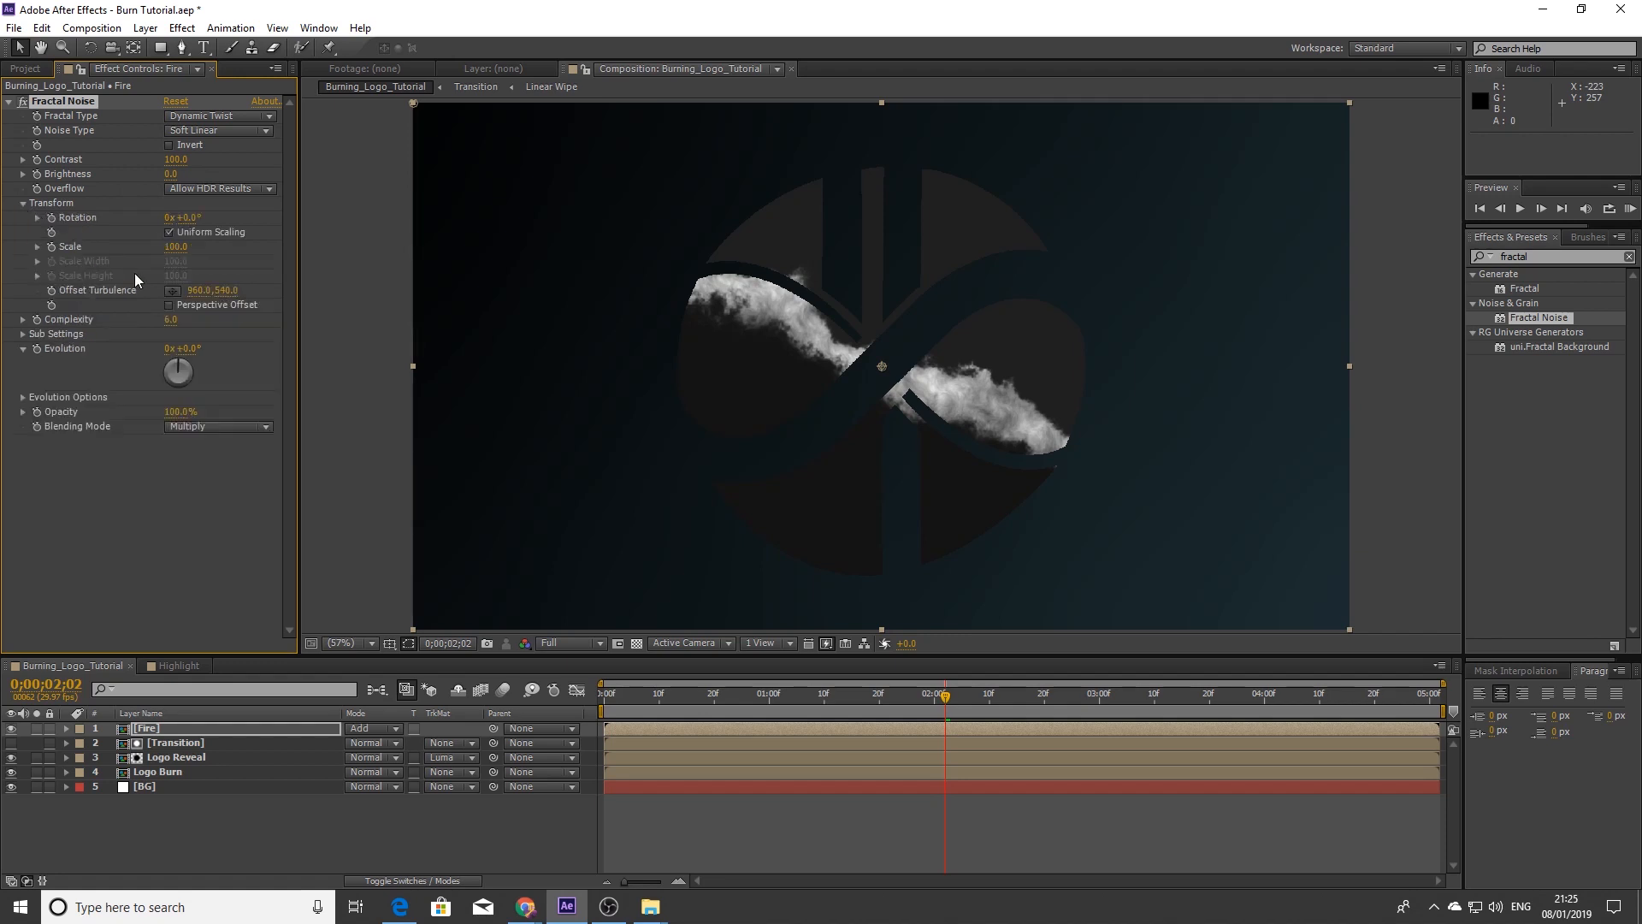
{"action": "left_click", "coordinate": [177, 248]}
{"action": "type", "text": "20"}
{"action": "key", "text": "Return"}
Set the Fractal Noise contrast to 103 and brightness to -19, and scrub the timeline to check the fire texture
{"action": "left_click", "coordinate": [177, 160]}
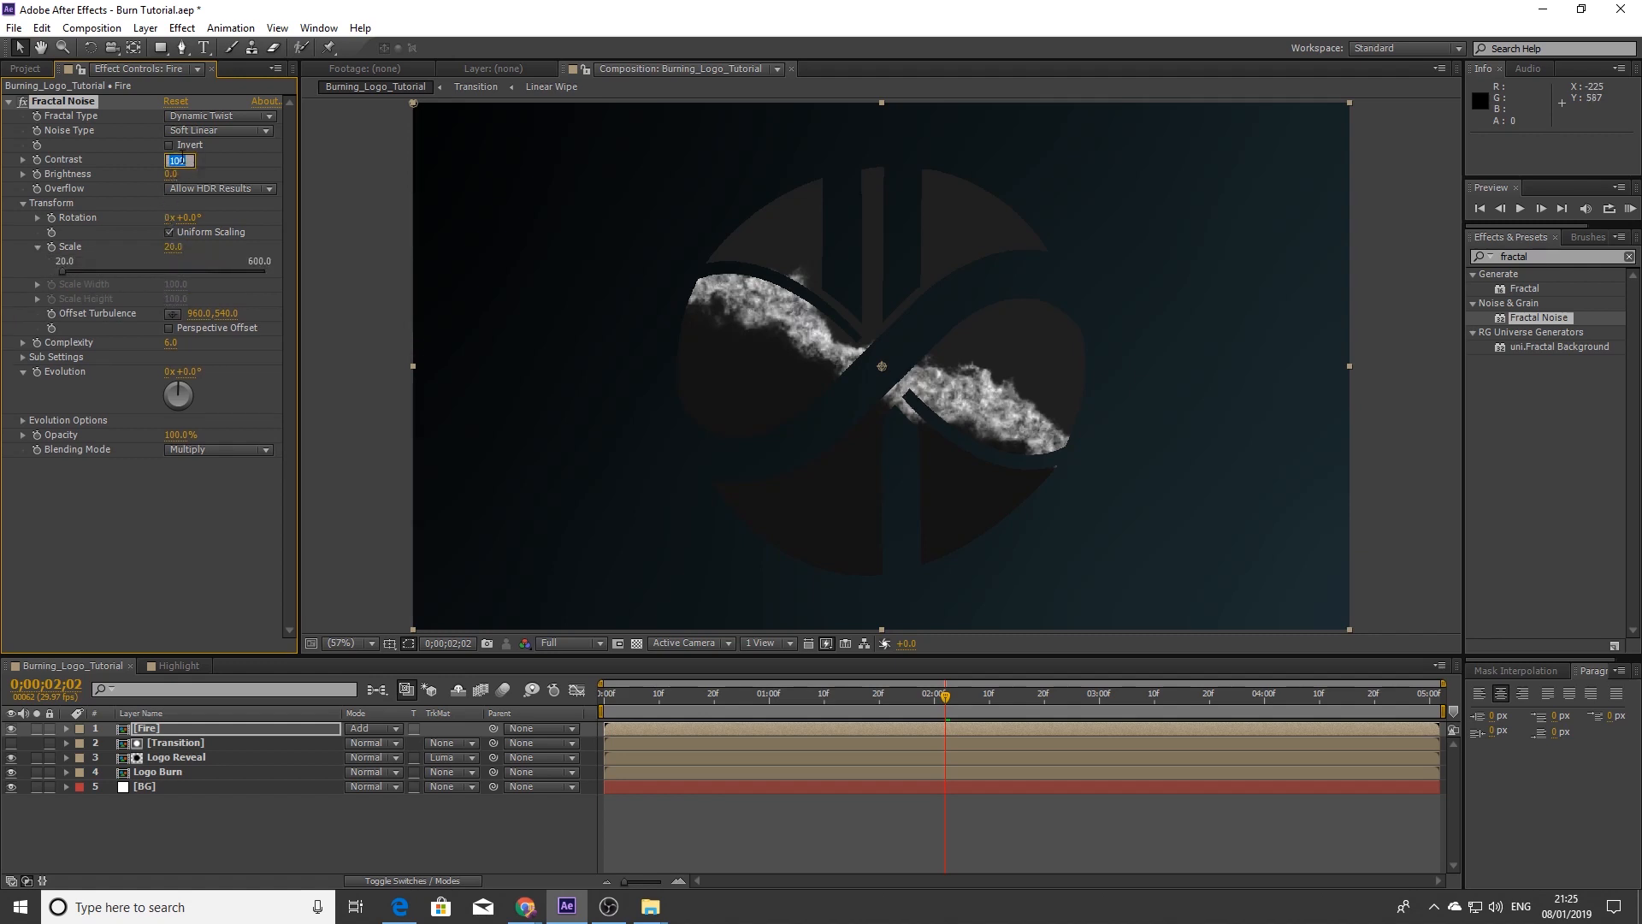
{"action": "type", "text": "100"}
{"action": "key", "text": "Return"}
{"action": "left_click_drag", "start_coordinate": [174, 176], "coordinate": [157, 171]}
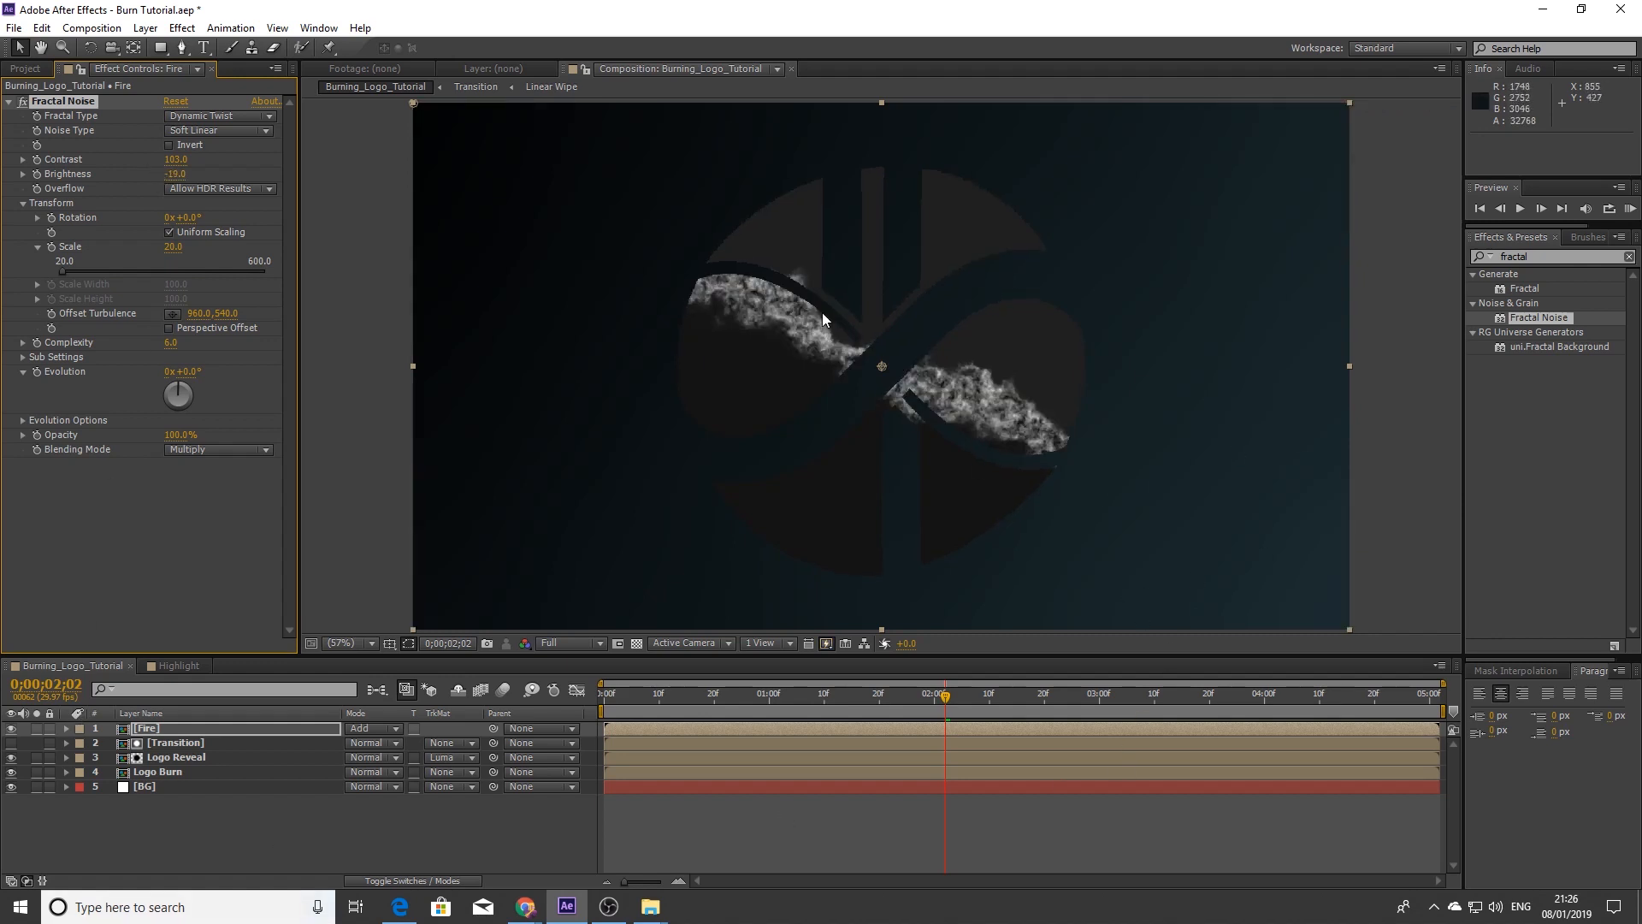
{"action": "mouse_move", "coordinate": [945, 697]}
{"action": "left_mouse_down"}
{"action": "mouse_move", "coordinate": [894, 705]}
{"action": "mouse_move", "coordinate": [933, 703]}
{"action": "left_mouse_up"}
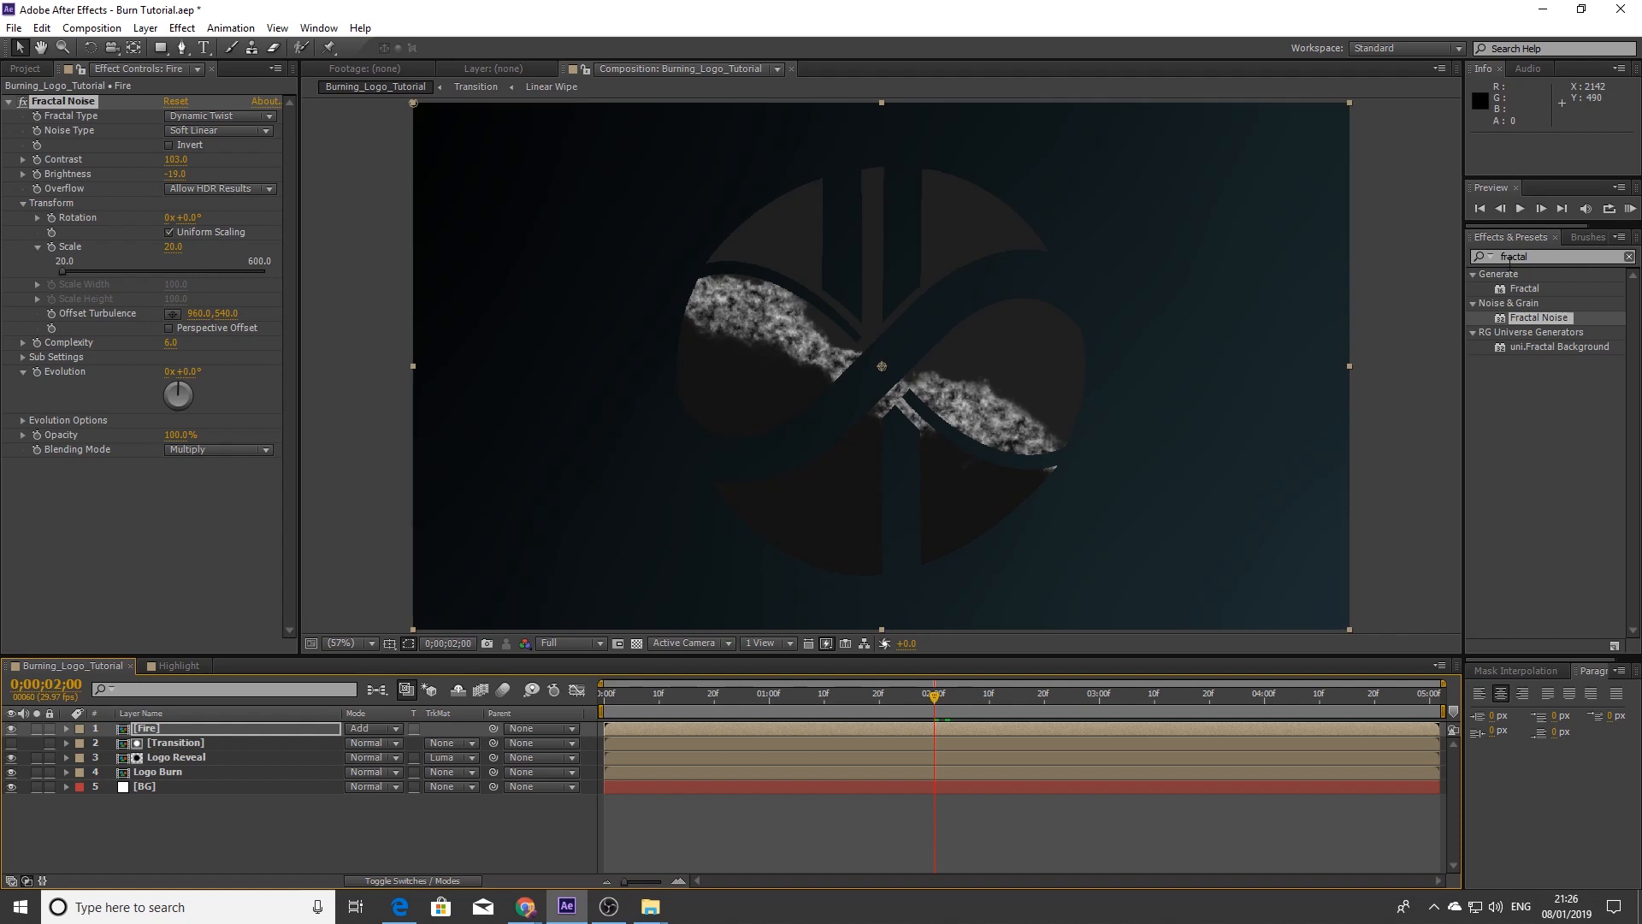
Apply the Tritone effect to the Fire layer and set its midtones to orange FF6000
{"action": "left_click", "coordinate": [1545, 254]}
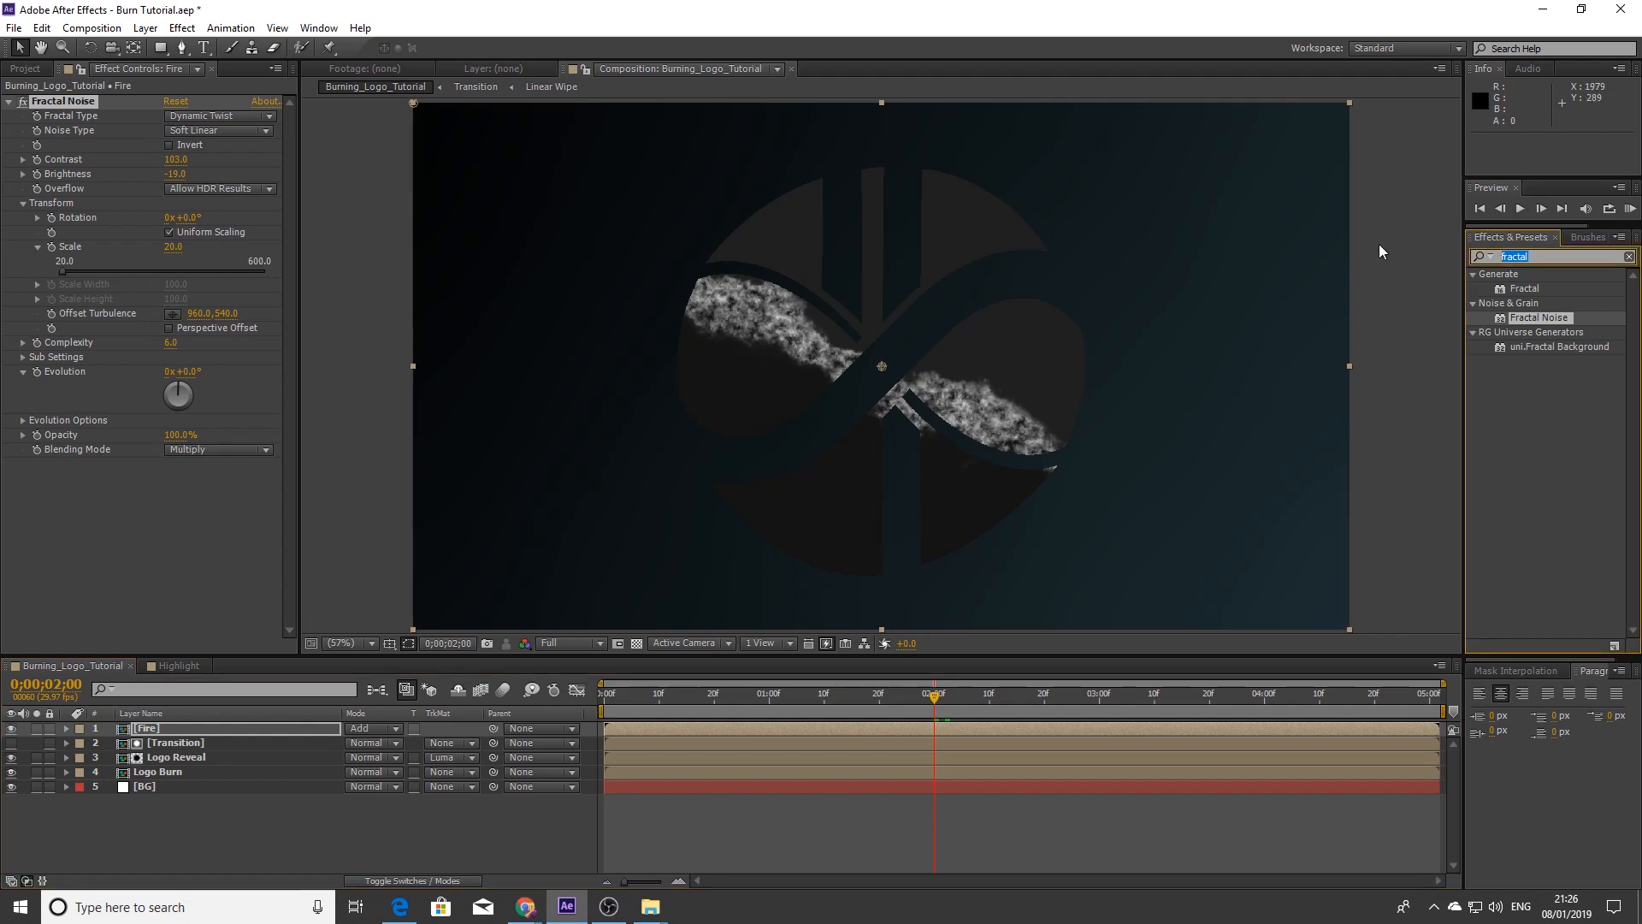
{"action": "type", "text": "triton"}
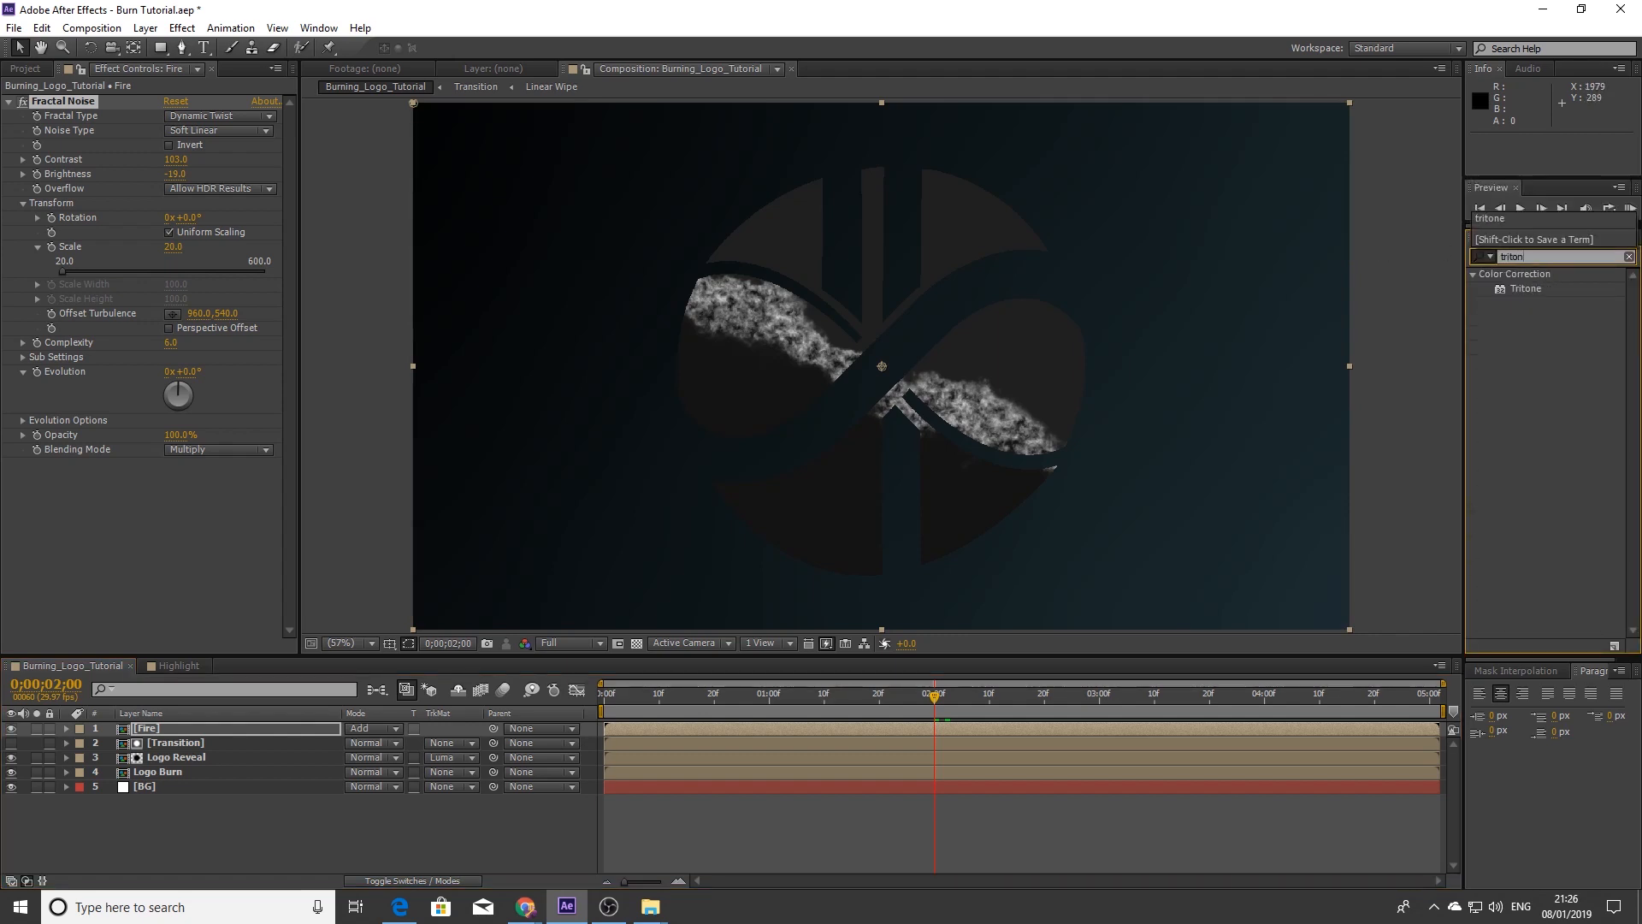
{"action": "left_click_drag", "start_coordinate": [1522, 286], "coordinate": [1032, 463]}
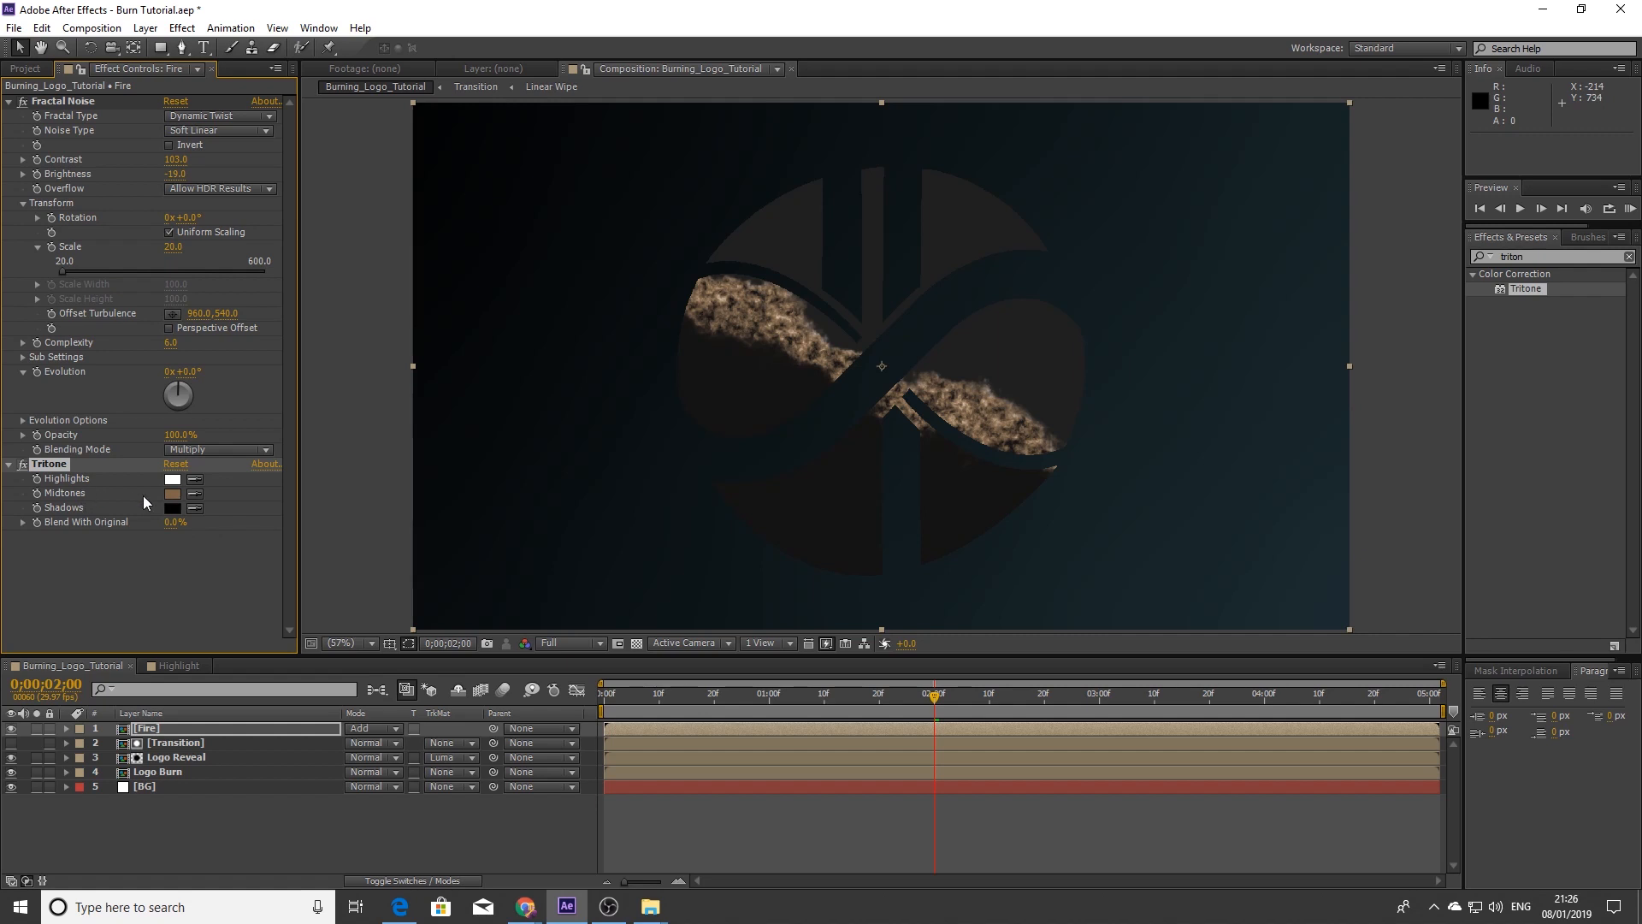
{"action": "left_click", "coordinate": [173, 495]}
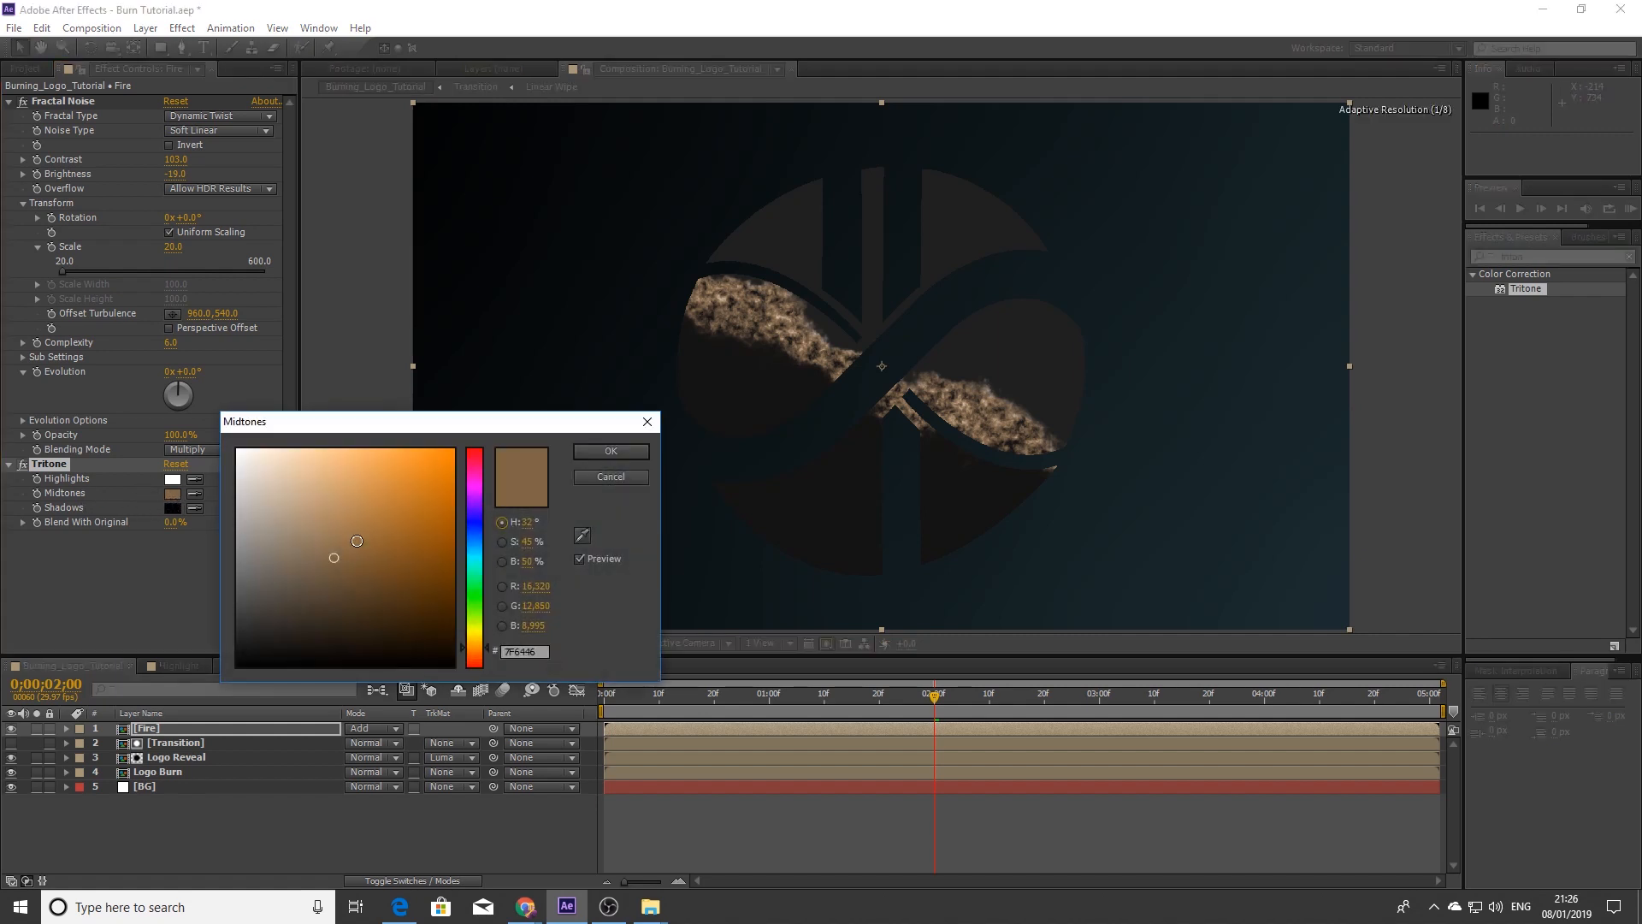
{"action": "left_click_drag", "start_coordinate": [455, 480], "coordinate": [466, 425]}
{"action": "left_click_drag", "start_coordinate": [482, 666], "coordinate": [490, 659]}
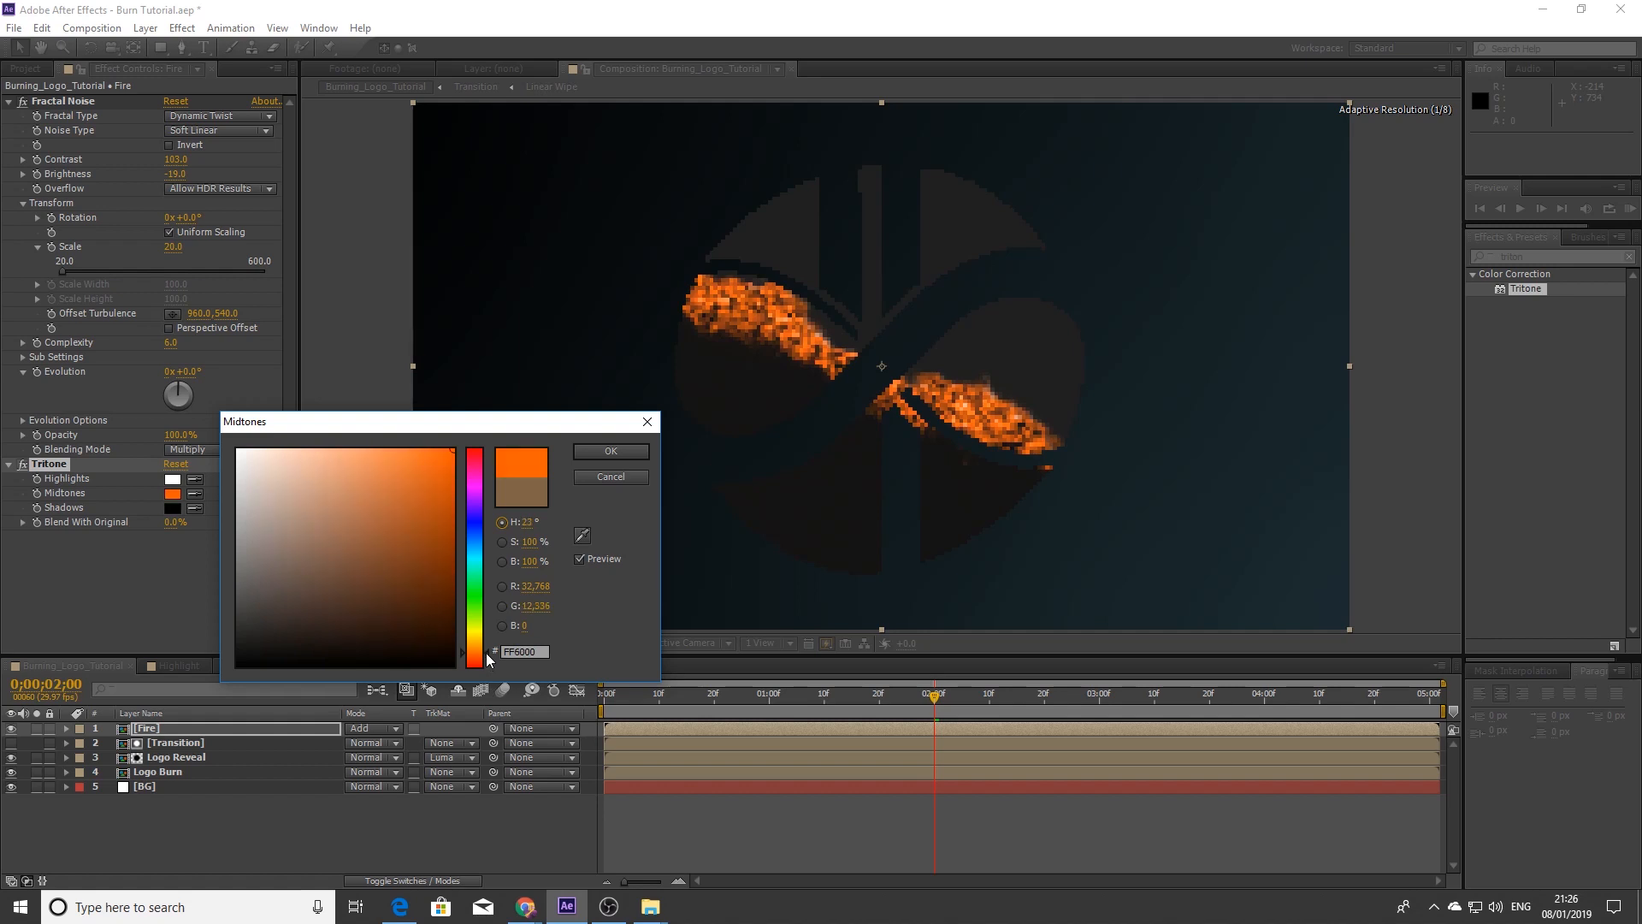
{"action": "left_click", "coordinate": [606, 452]}
Set the Tritone highlights to amber FFB400 and scrub the timeline to check the fire colours
{"action": "left_click", "coordinate": [169, 480]}
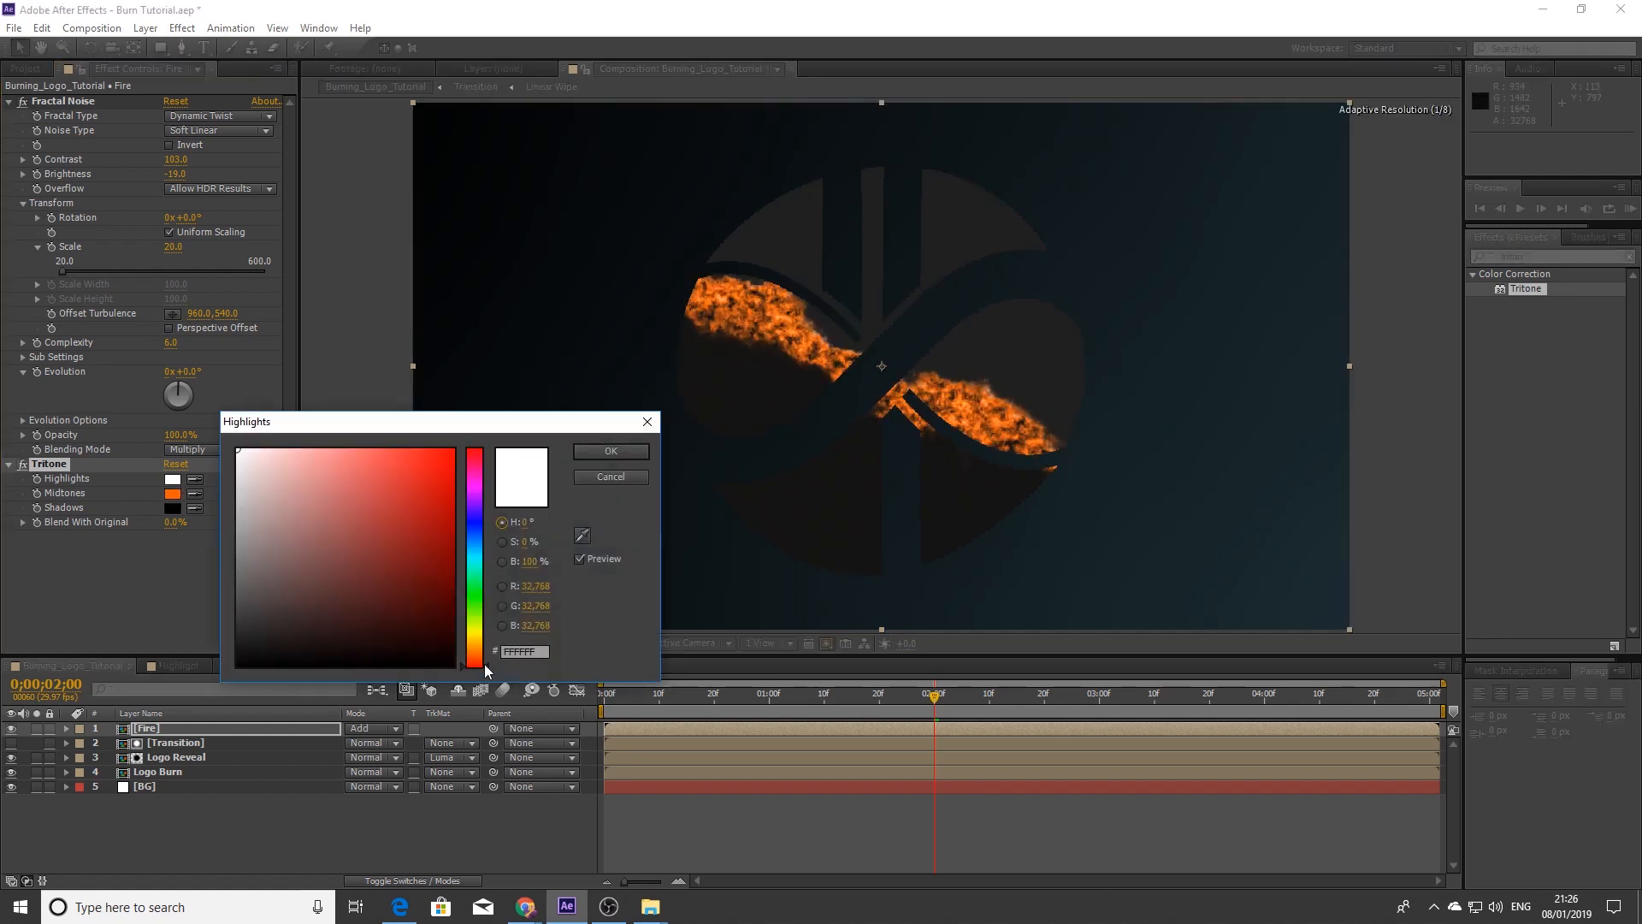
{"action": "left_click_drag", "start_coordinate": [484, 670], "coordinate": [477, 643]}
{"action": "left_click_drag", "start_coordinate": [431, 495], "coordinate": [470, 433]}
{"action": "left_click_drag", "start_coordinate": [489, 643], "coordinate": [487, 640]}
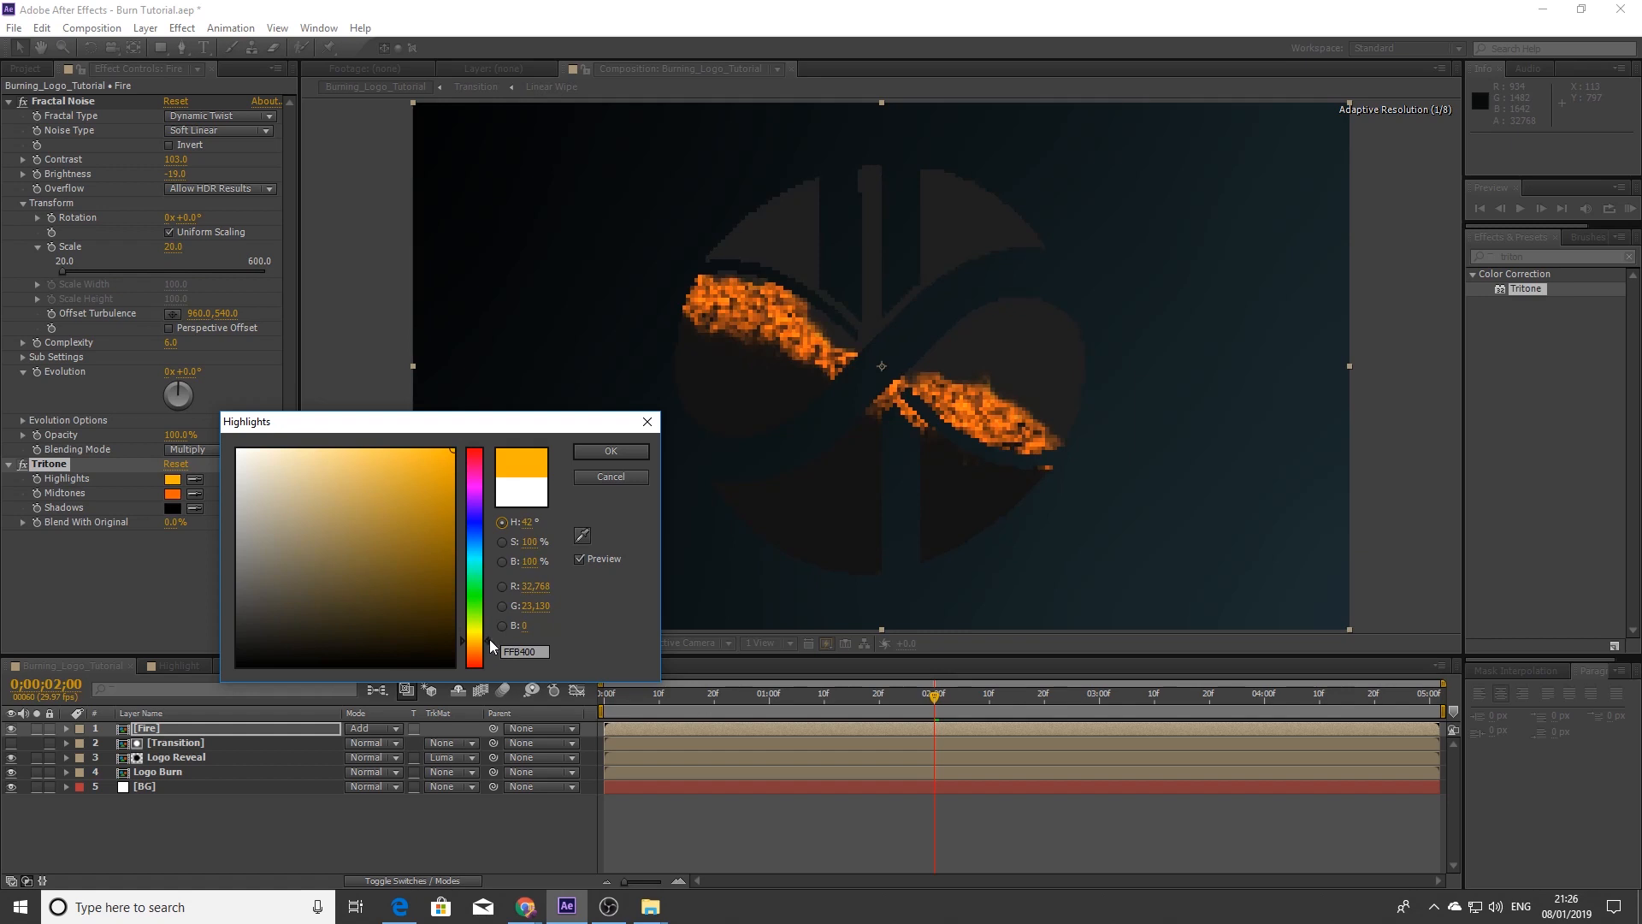
{"action": "left_click", "coordinate": [609, 451]}
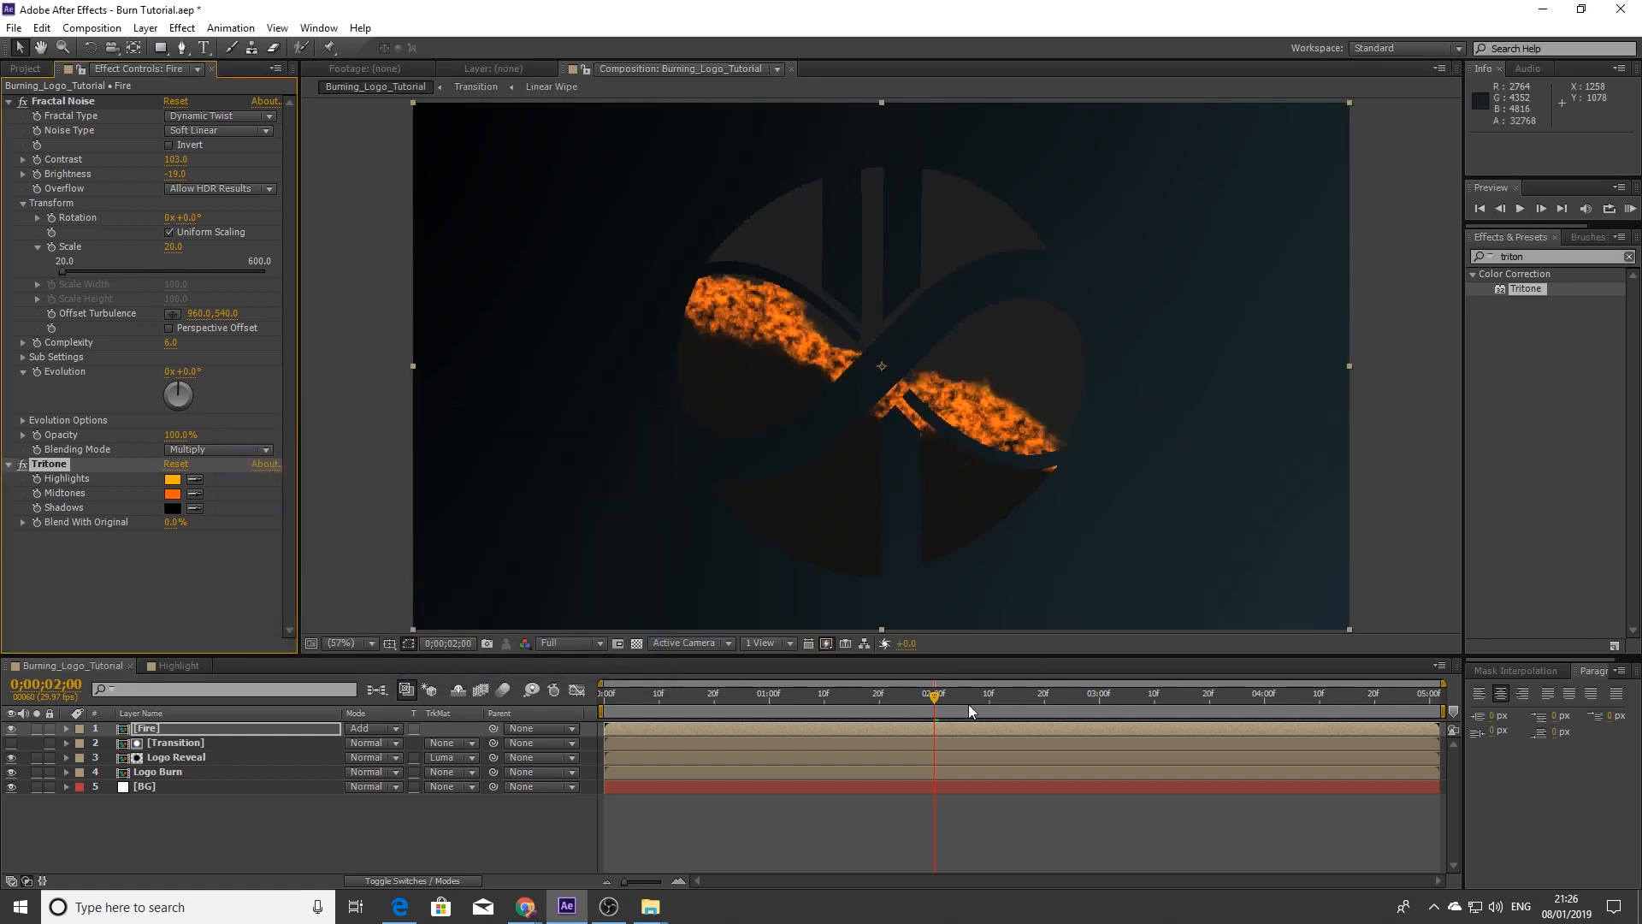
{"action": "left_click_drag", "start_coordinate": [968, 705], "coordinate": [860, 698]}
{"action": "left_click", "coordinate": [906, 694]}
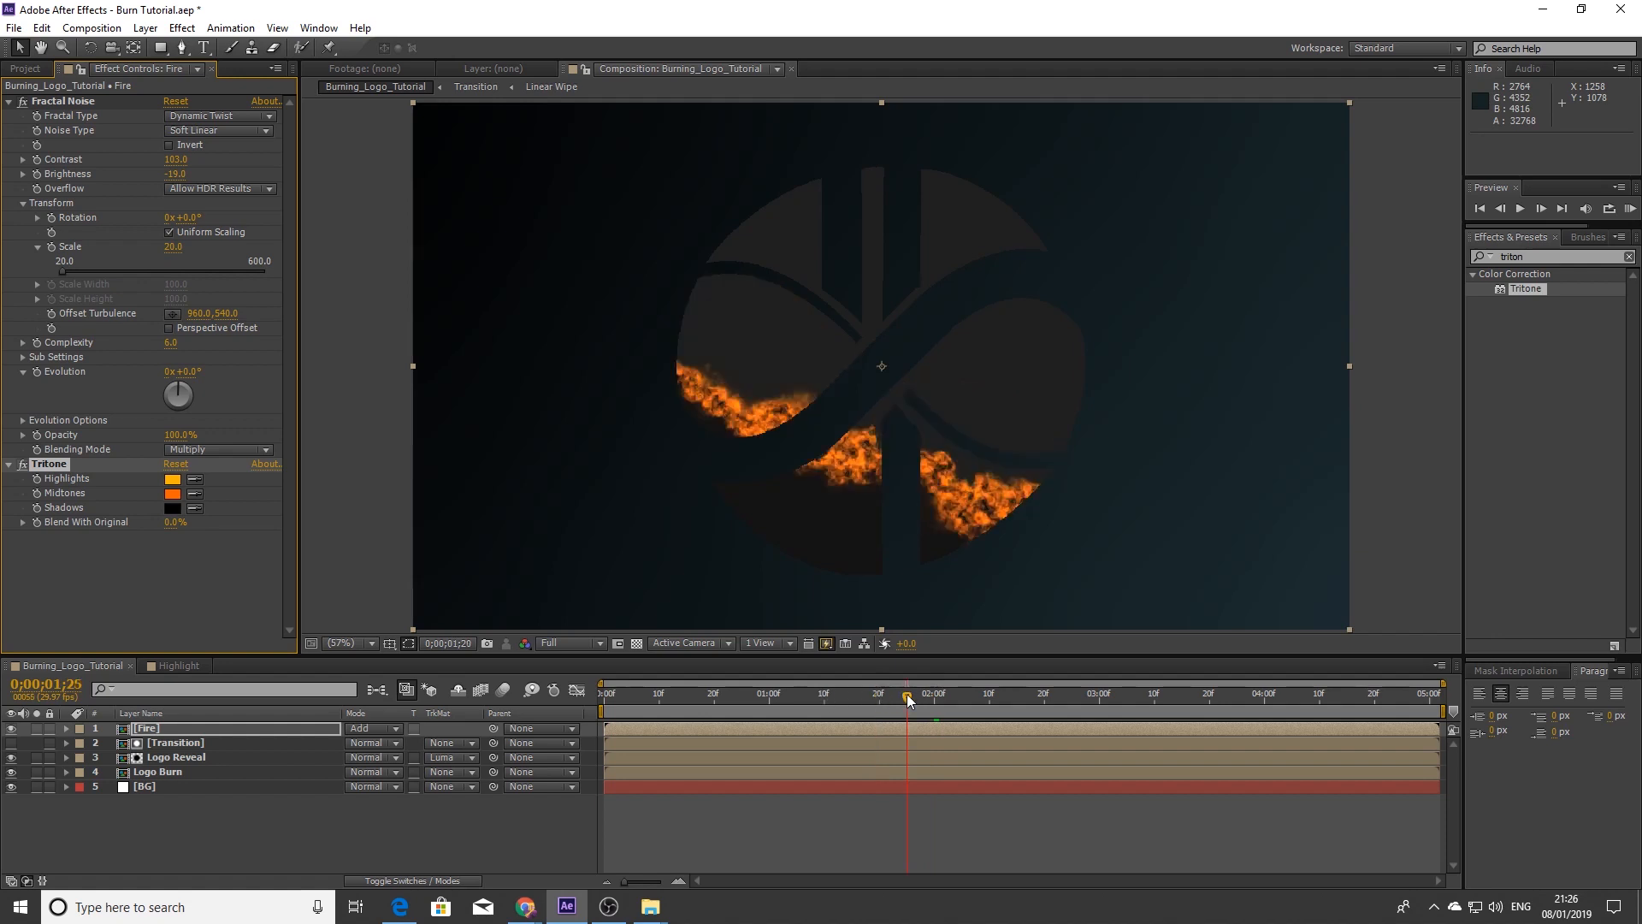
{"action": "left_click", "coordinate": [973, 701]}
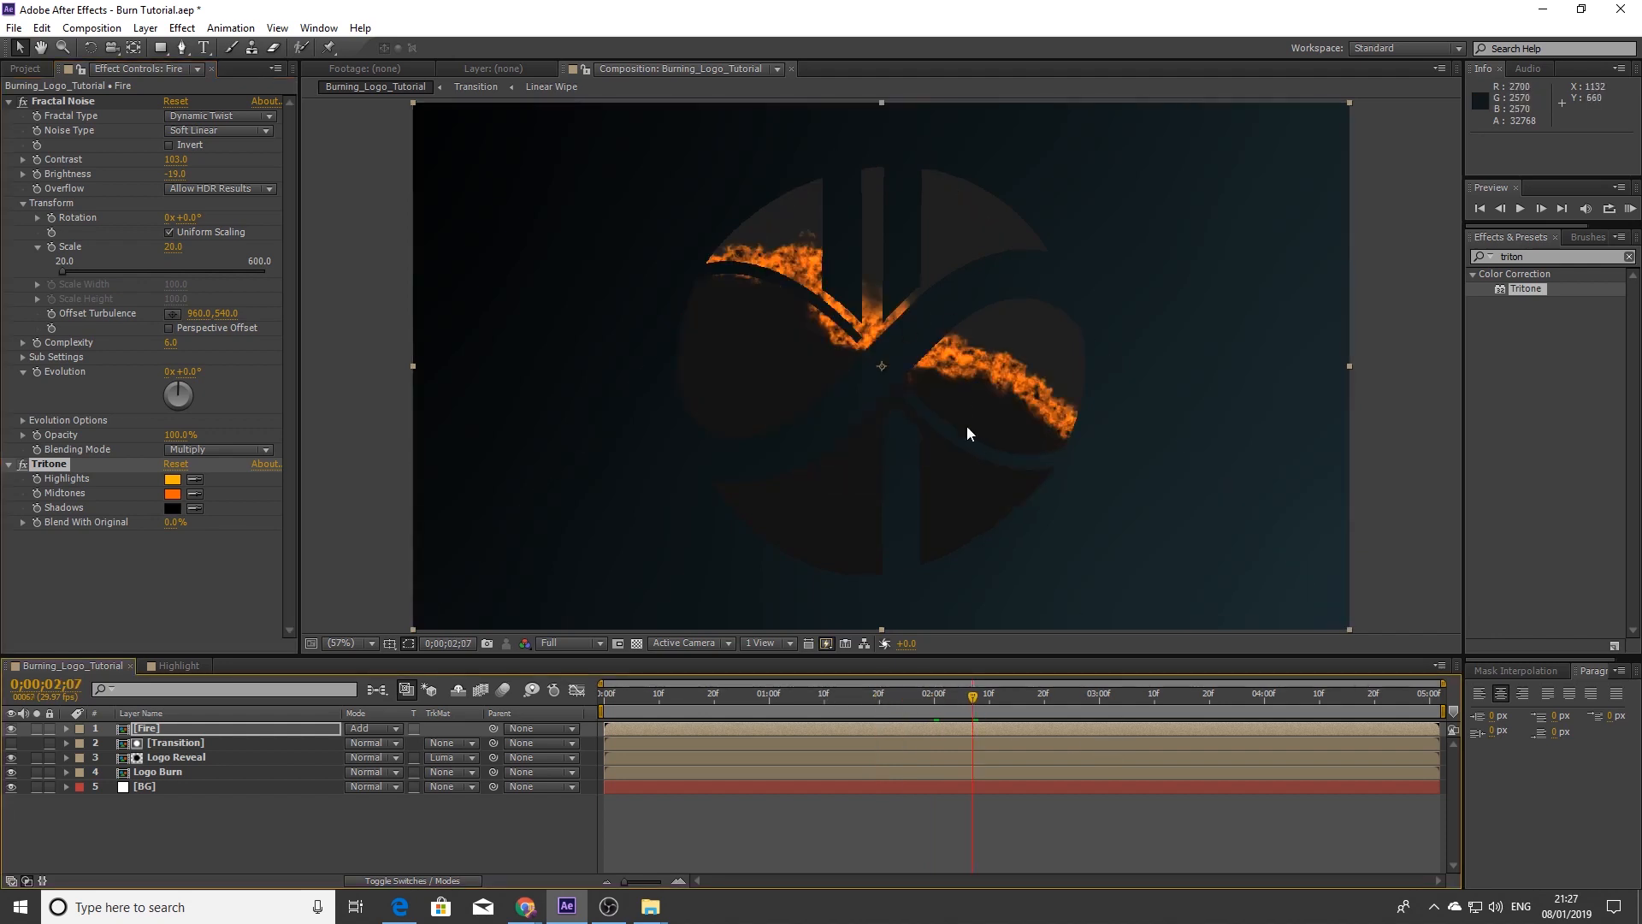
{"action": "left_click", "coordinate": [854, 689]}
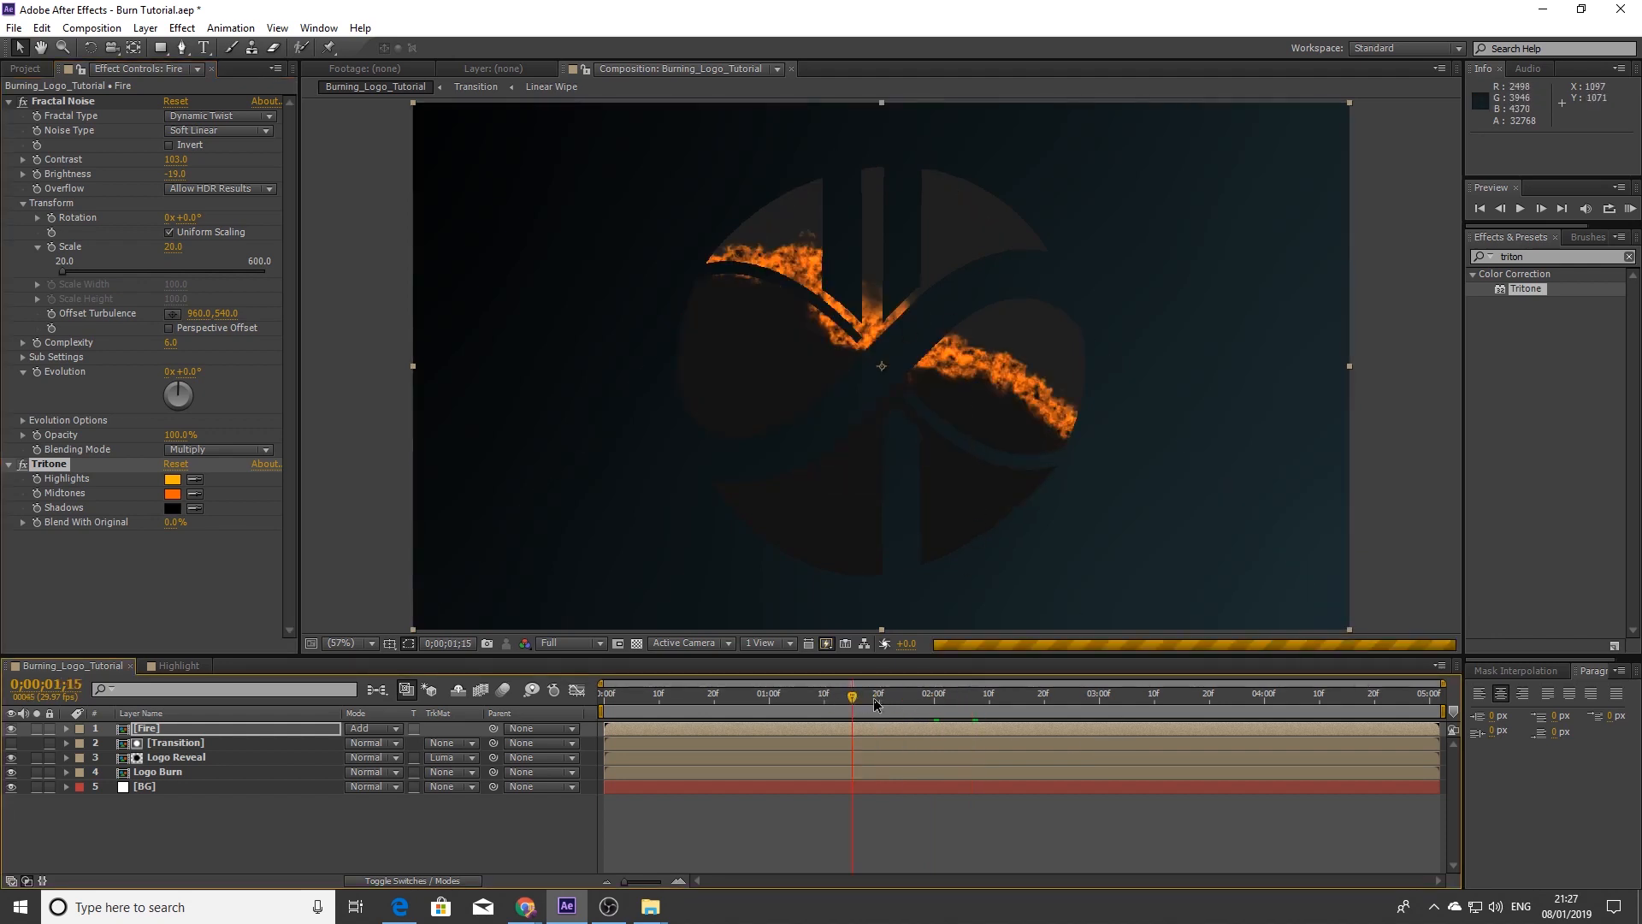
{"action": "left_click", "coordinate": [899, 708]}
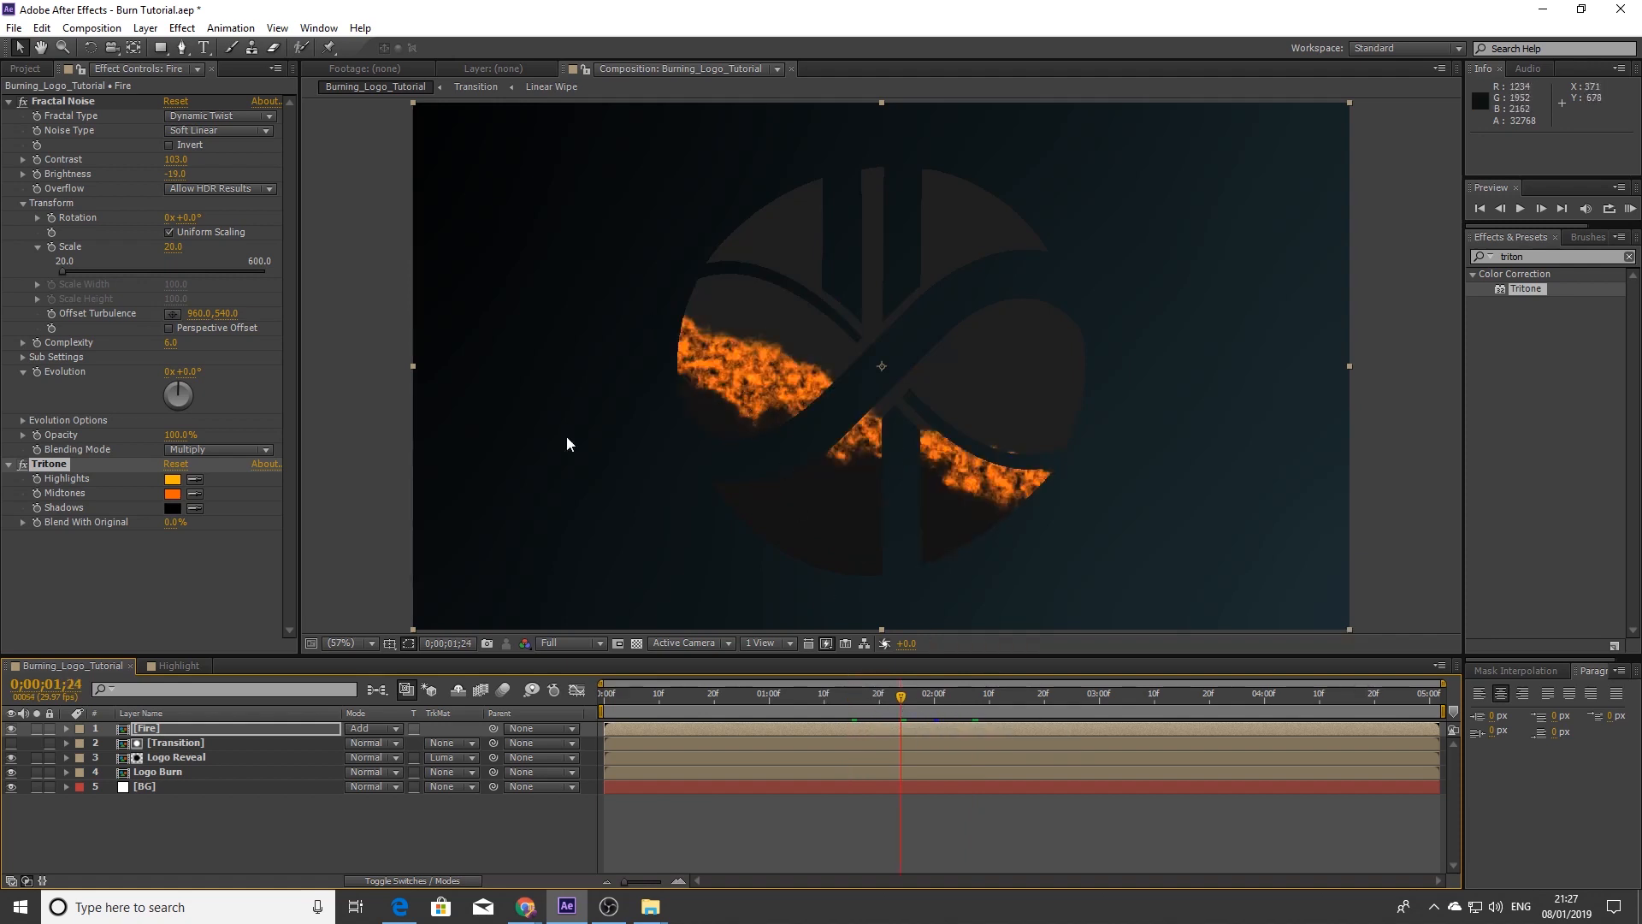
In the Highlight composition, shift the upper Transition layer to start at 0;00;00;03, and check the fire edge in Burning_Logo_Tutorial
{"action": "left_click", "coordinate": [177, 670]}
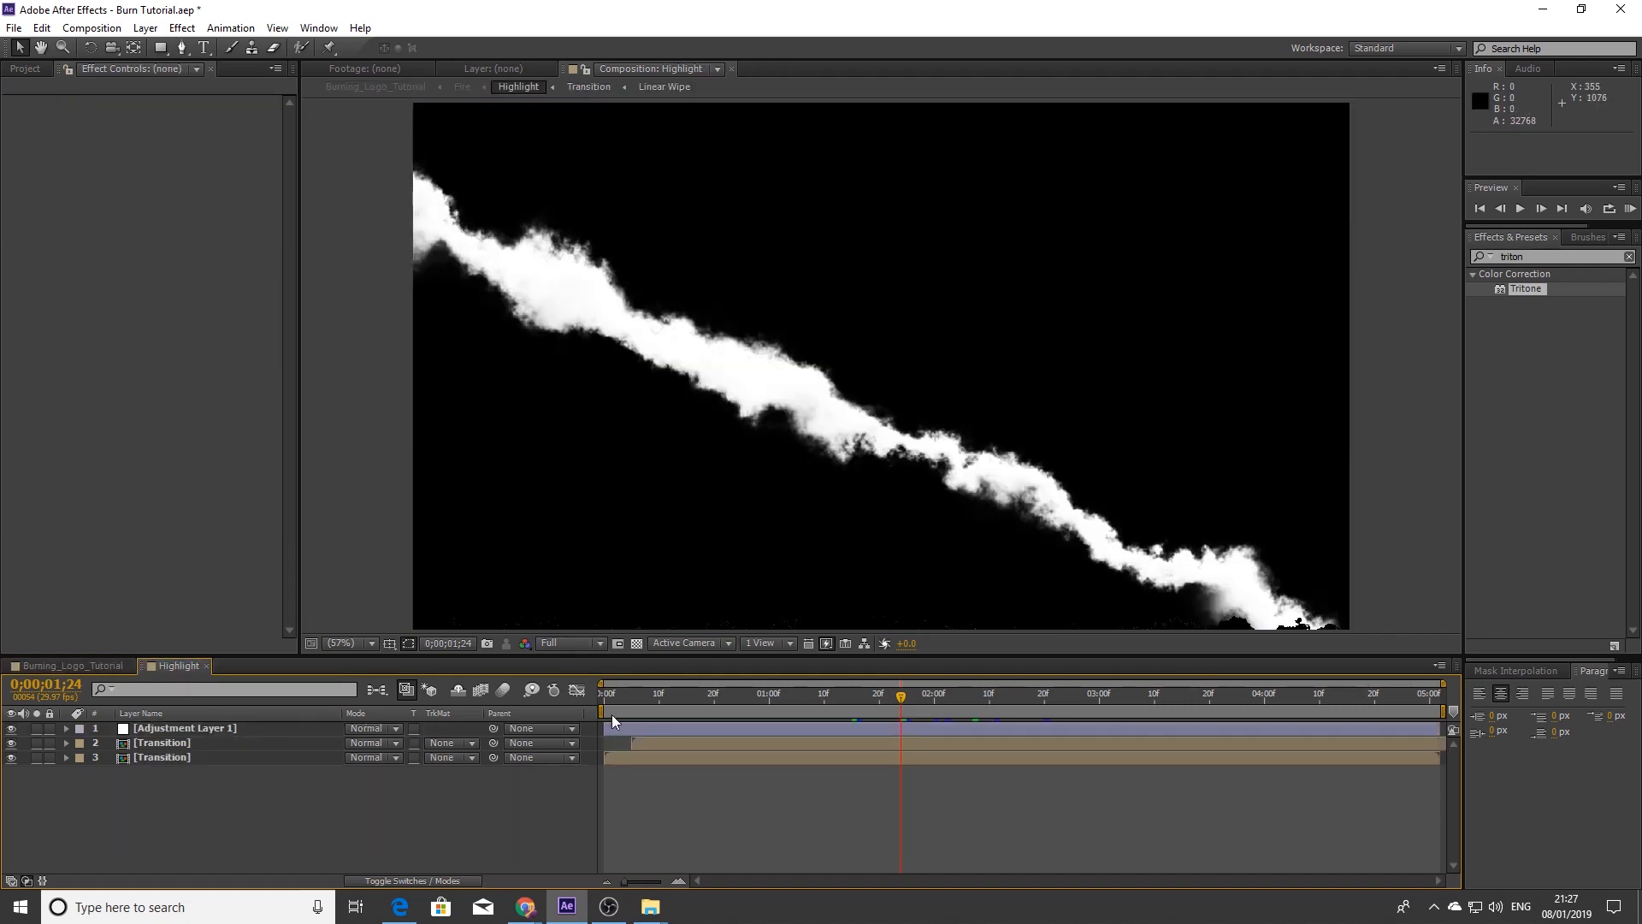
{"action": "left_click", "coordinate": [631, 697]}
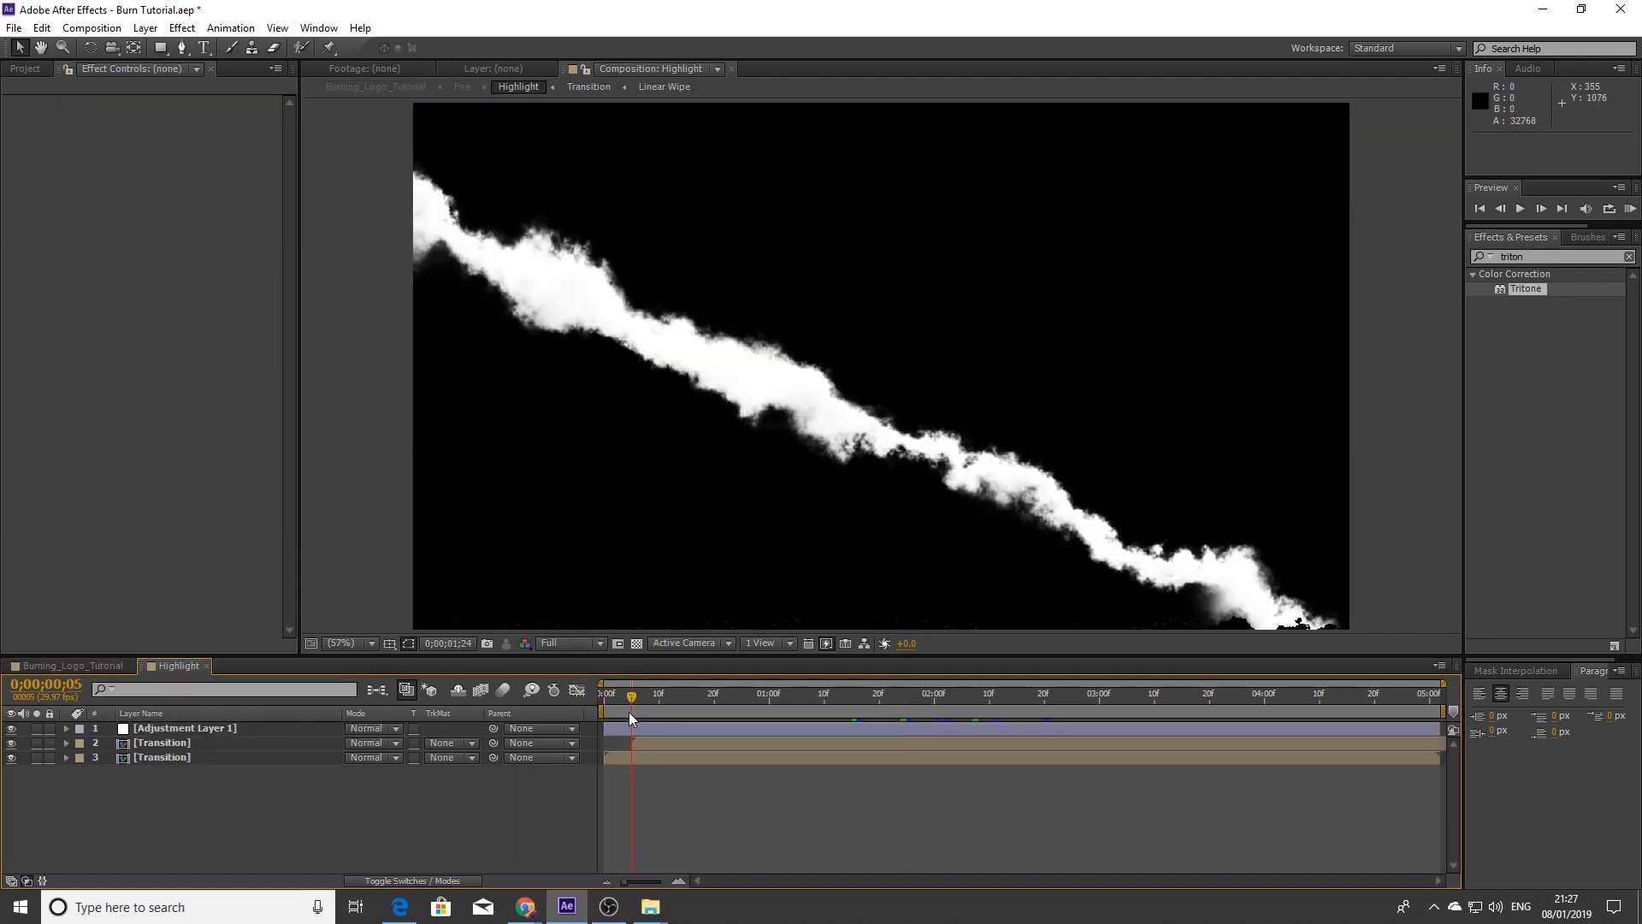
{"action": "left_click_drag", "start_coordinate": [617, 698], "coordinate": [946, 718]}
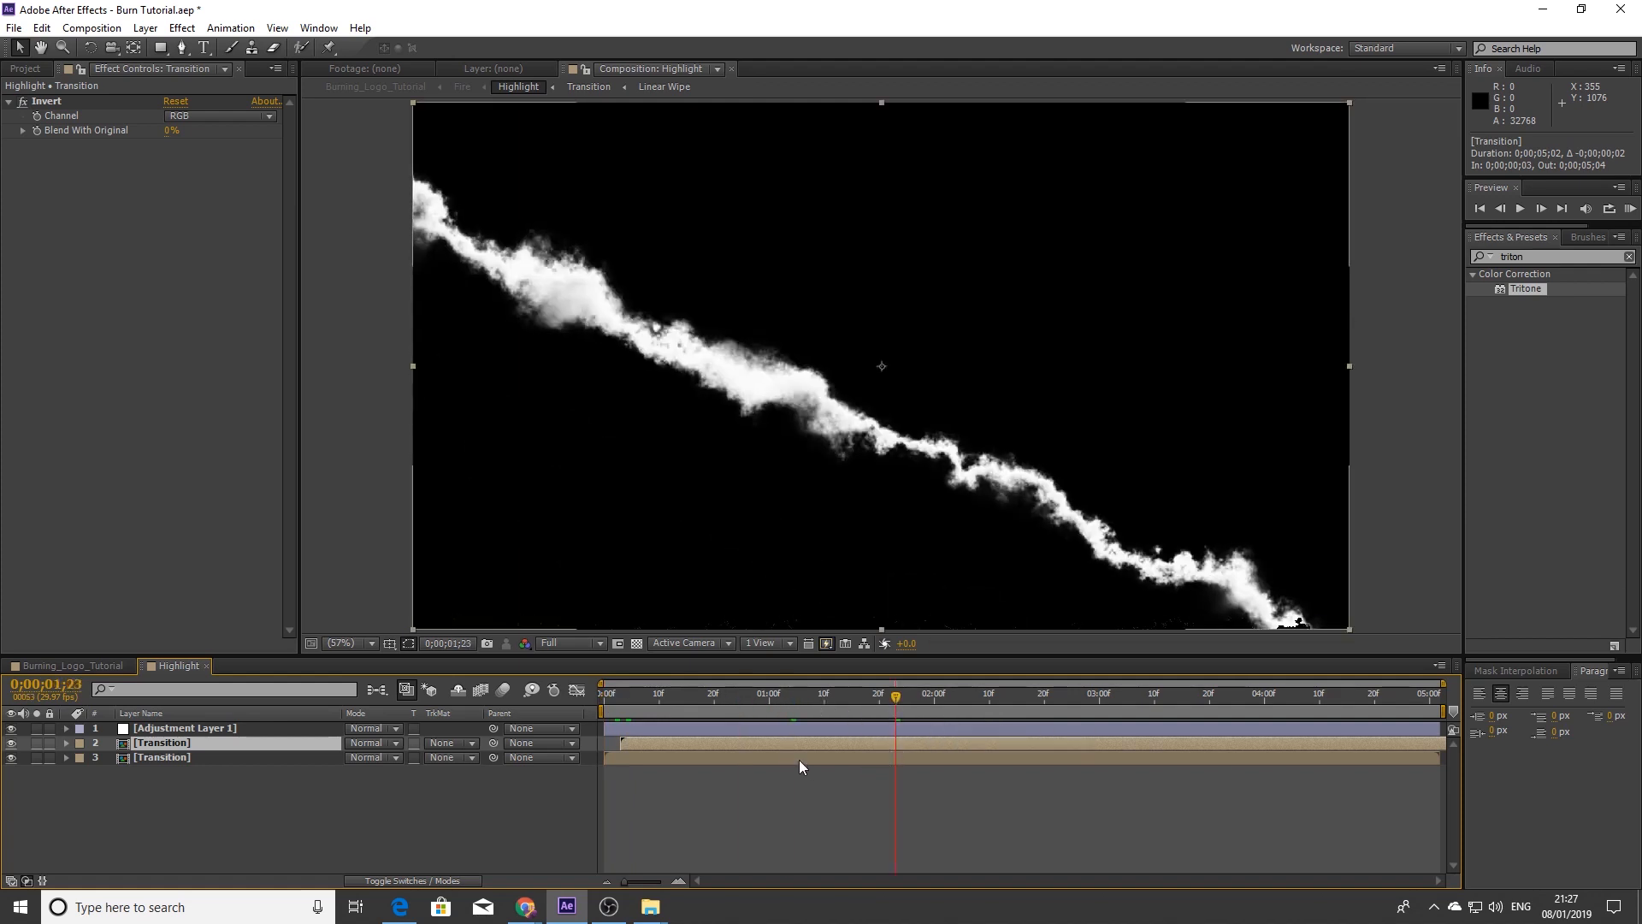
{"action": "left_click", "coordinate": [56, 665]}
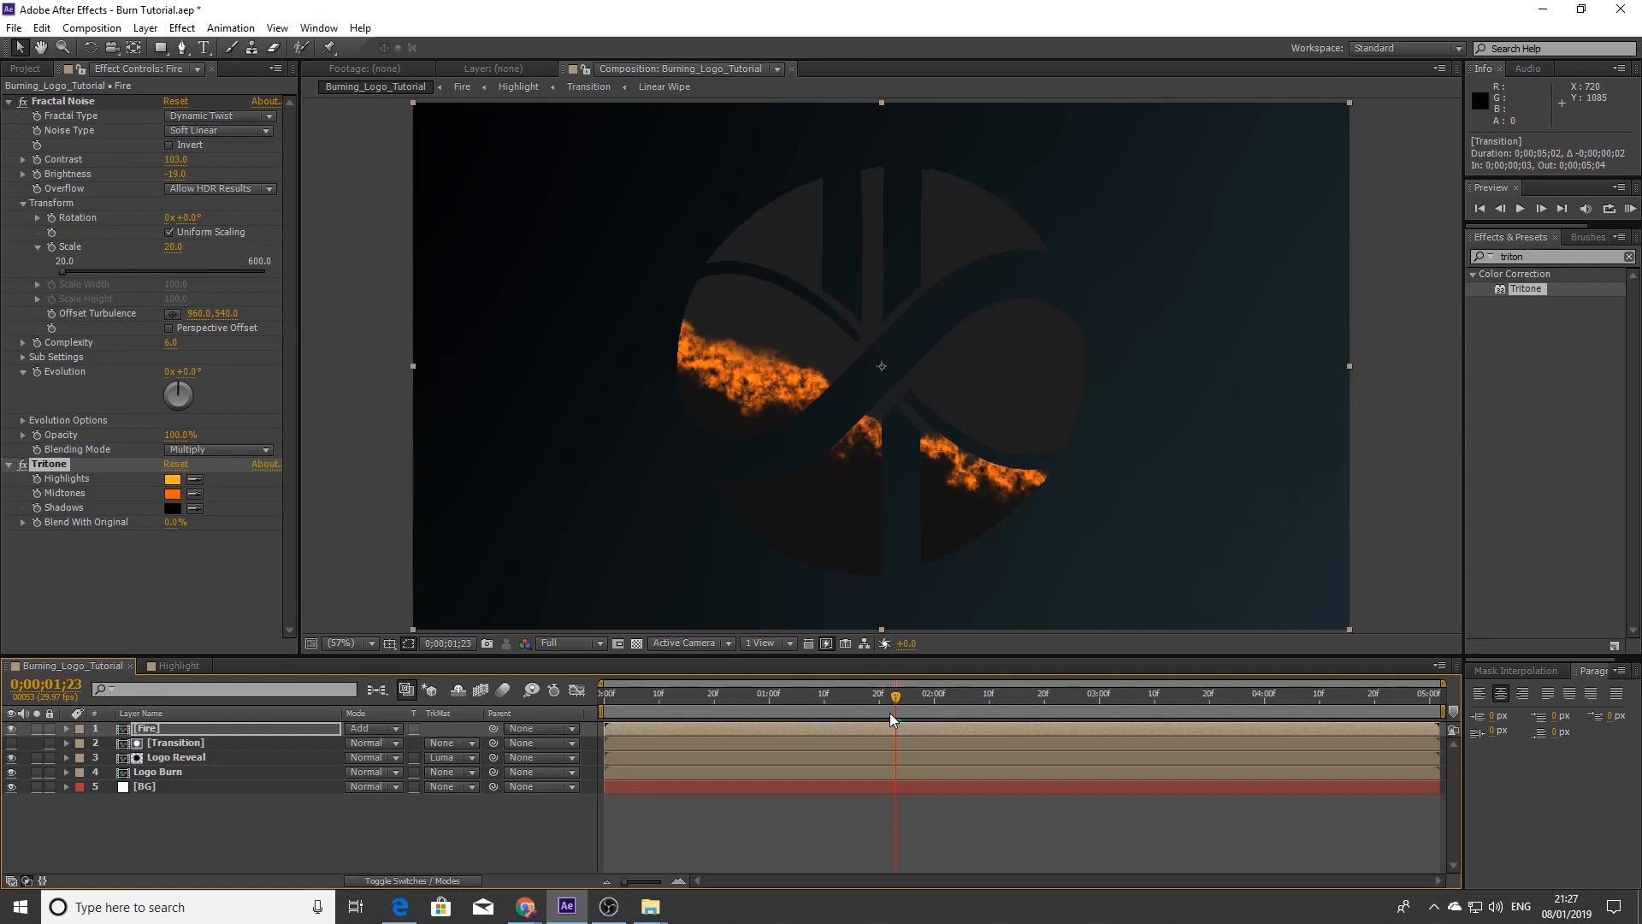
{"action": "left_click_drag", "start_coordinate": [884, 701], "coordinate": [1016, 711]}
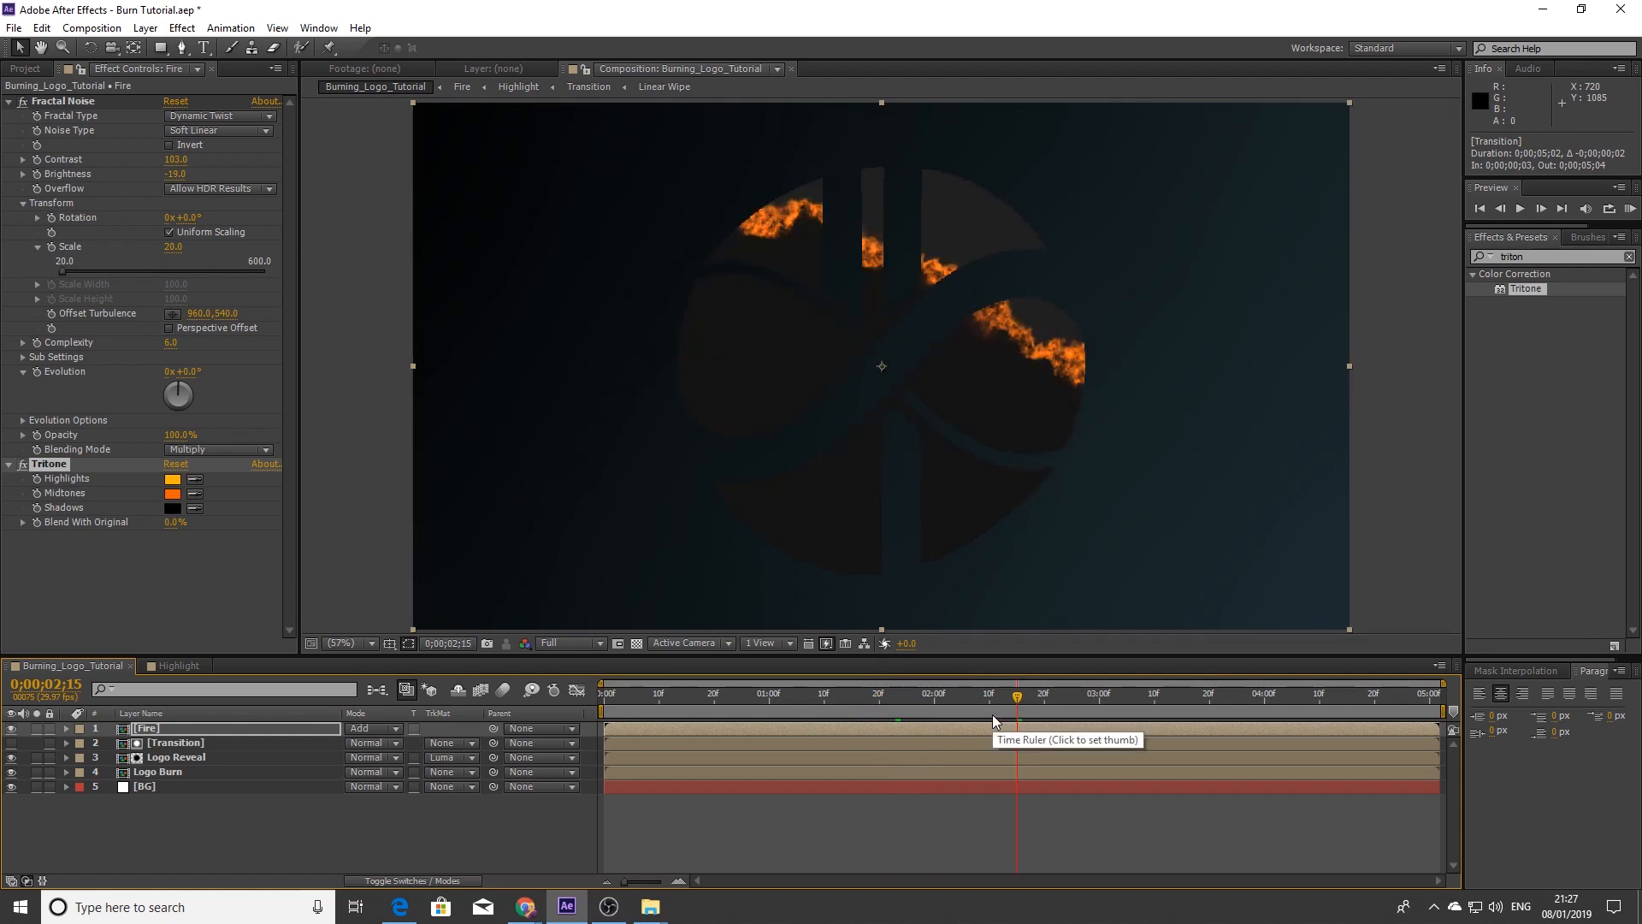
{"action": "left_click", "coordinate": [891, 697]}
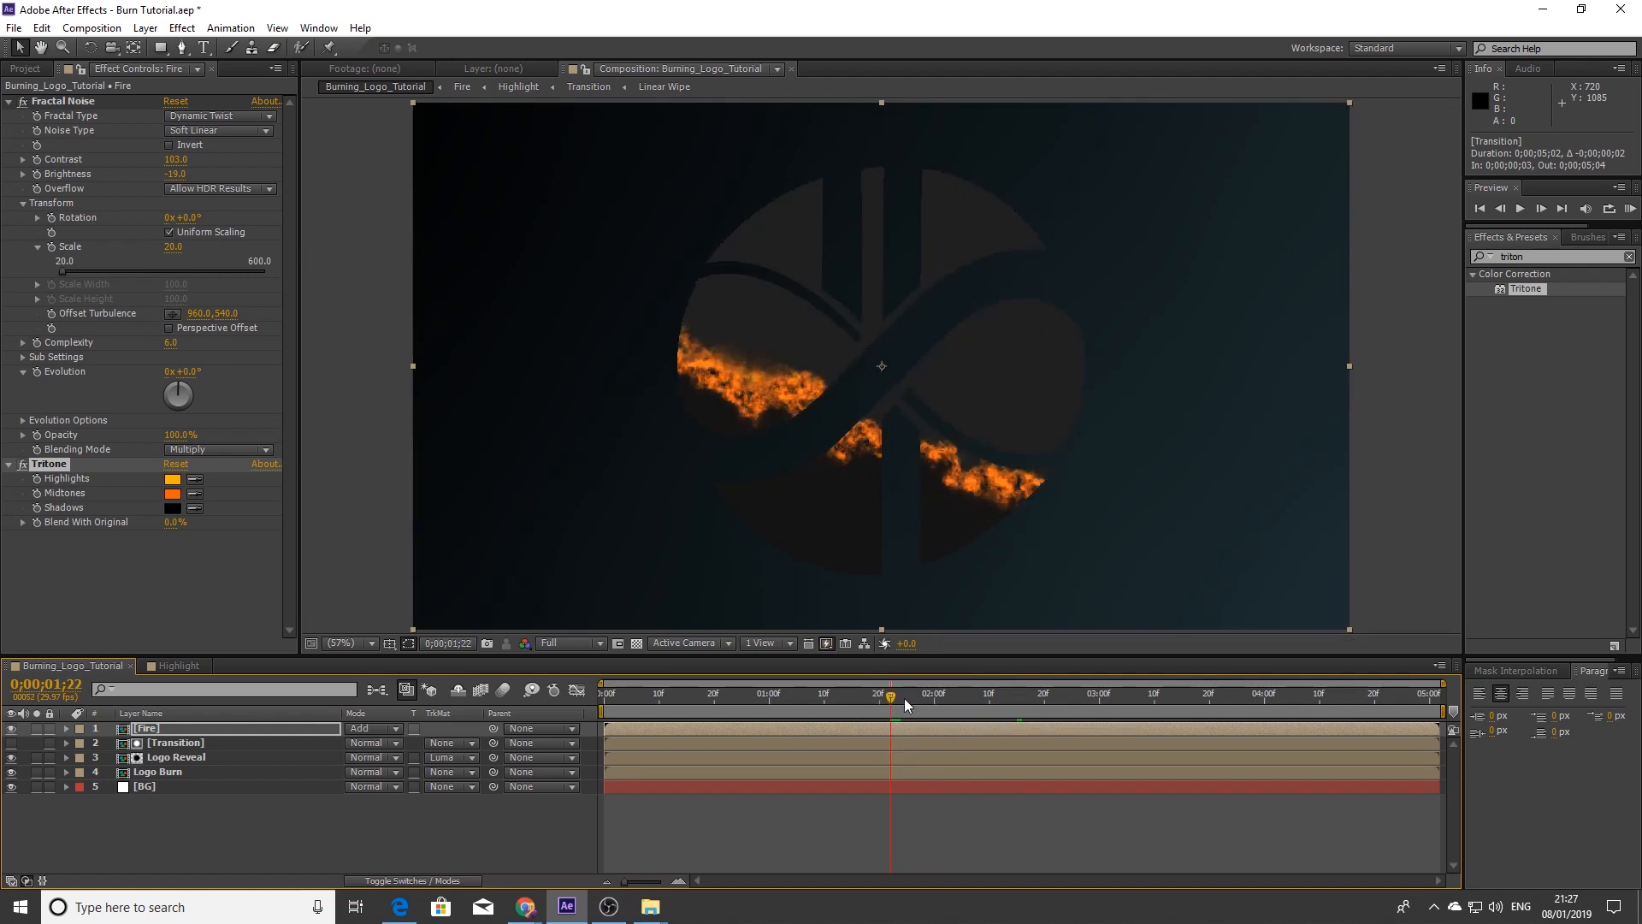
{"action": "mouse_move", "coordinate": [891, 699]}
{"action": "left_mouse_down"}
{"action": "mouse_move", "coordinate": [912, 697]}
{"action": "mouse_move", "coordinate": [869, 696]}
{"action": "mouse_move", "coordinate": [895, 695]}
{"action": "left_mouse_up"}
Add the Stylize Glow effect after Tritone on the Fire layer and set the glow threshold to 84%
{"action": "left_click", "coordinate": [1540, 257]}
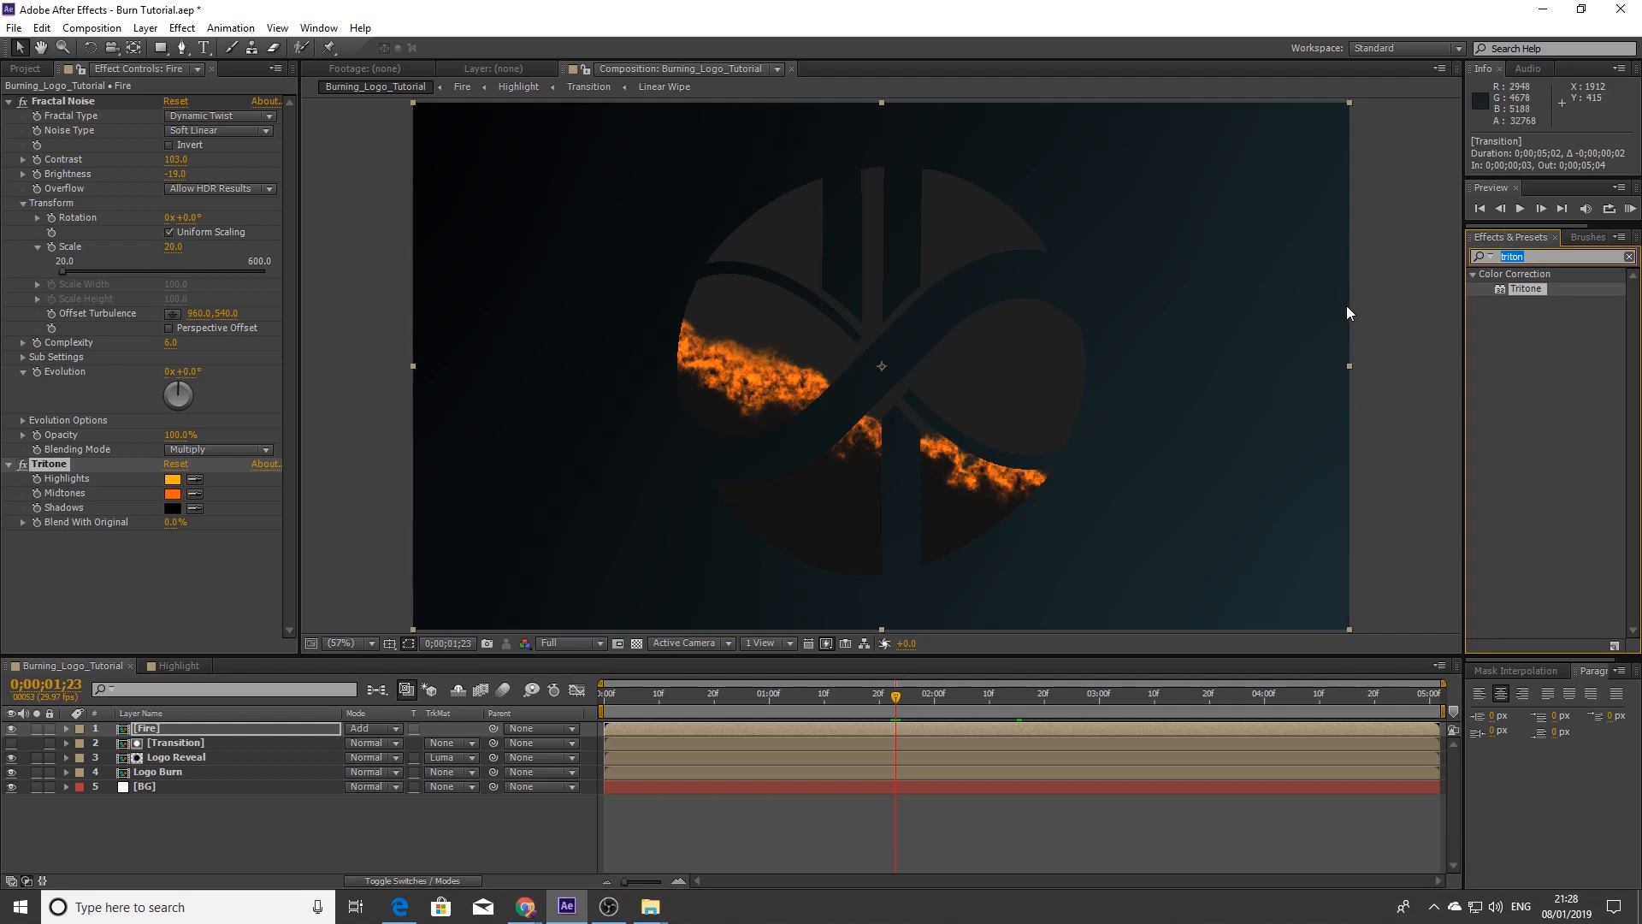
{"action": "type", "text": "glow"}
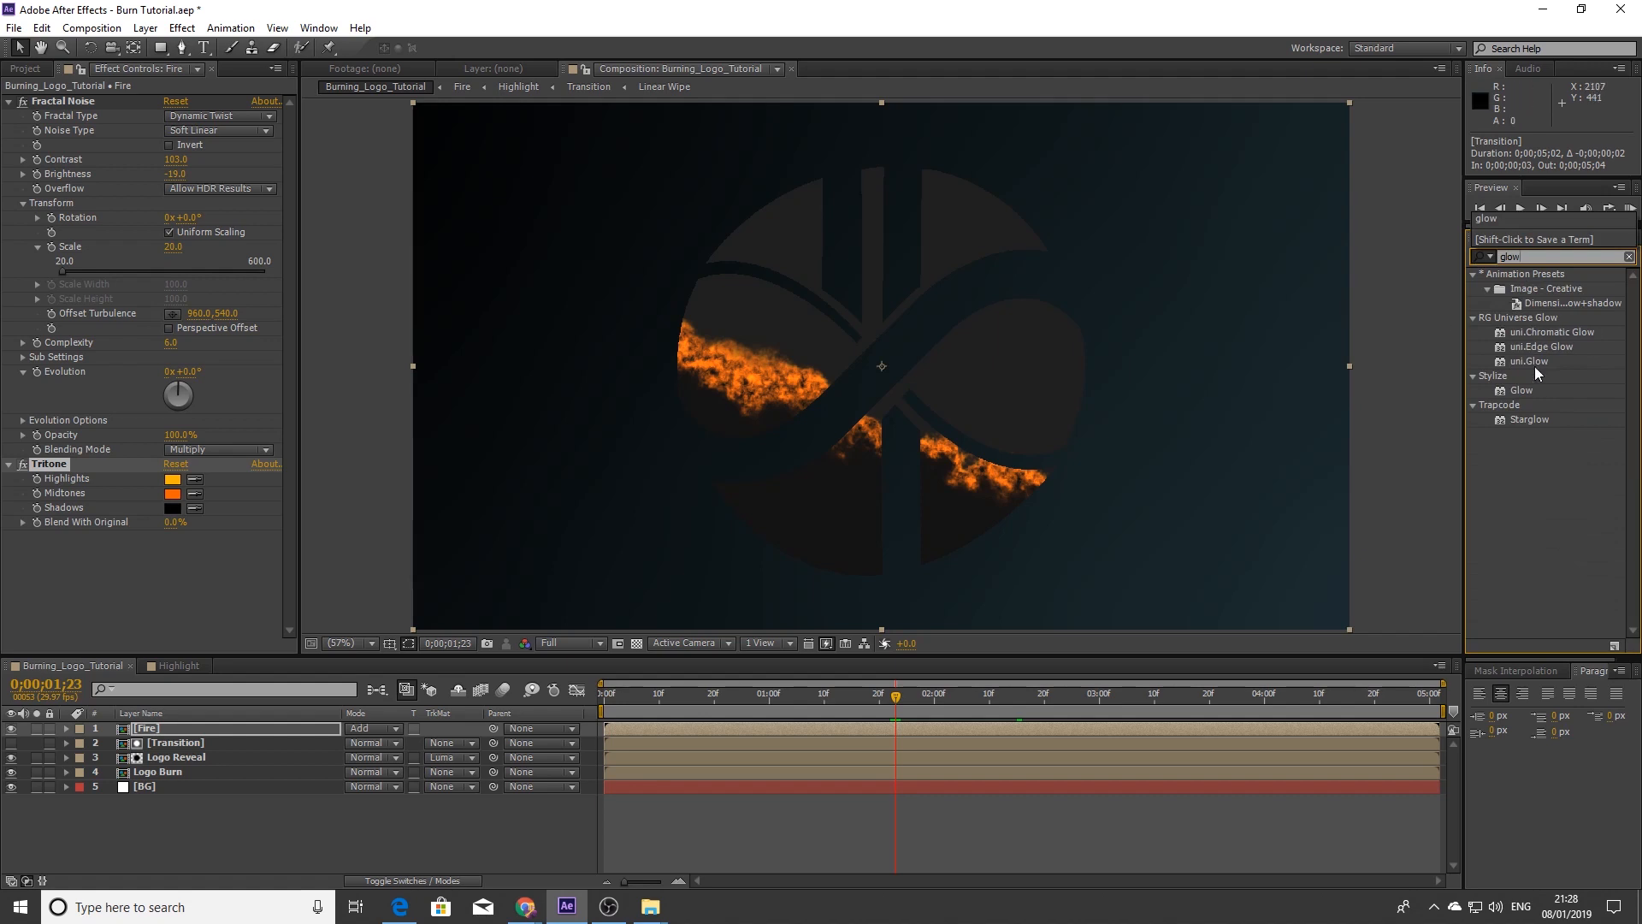
{"action": "left_click_drag", "start_coordinate": [1521, 390], "coordinate": [197, 572]}
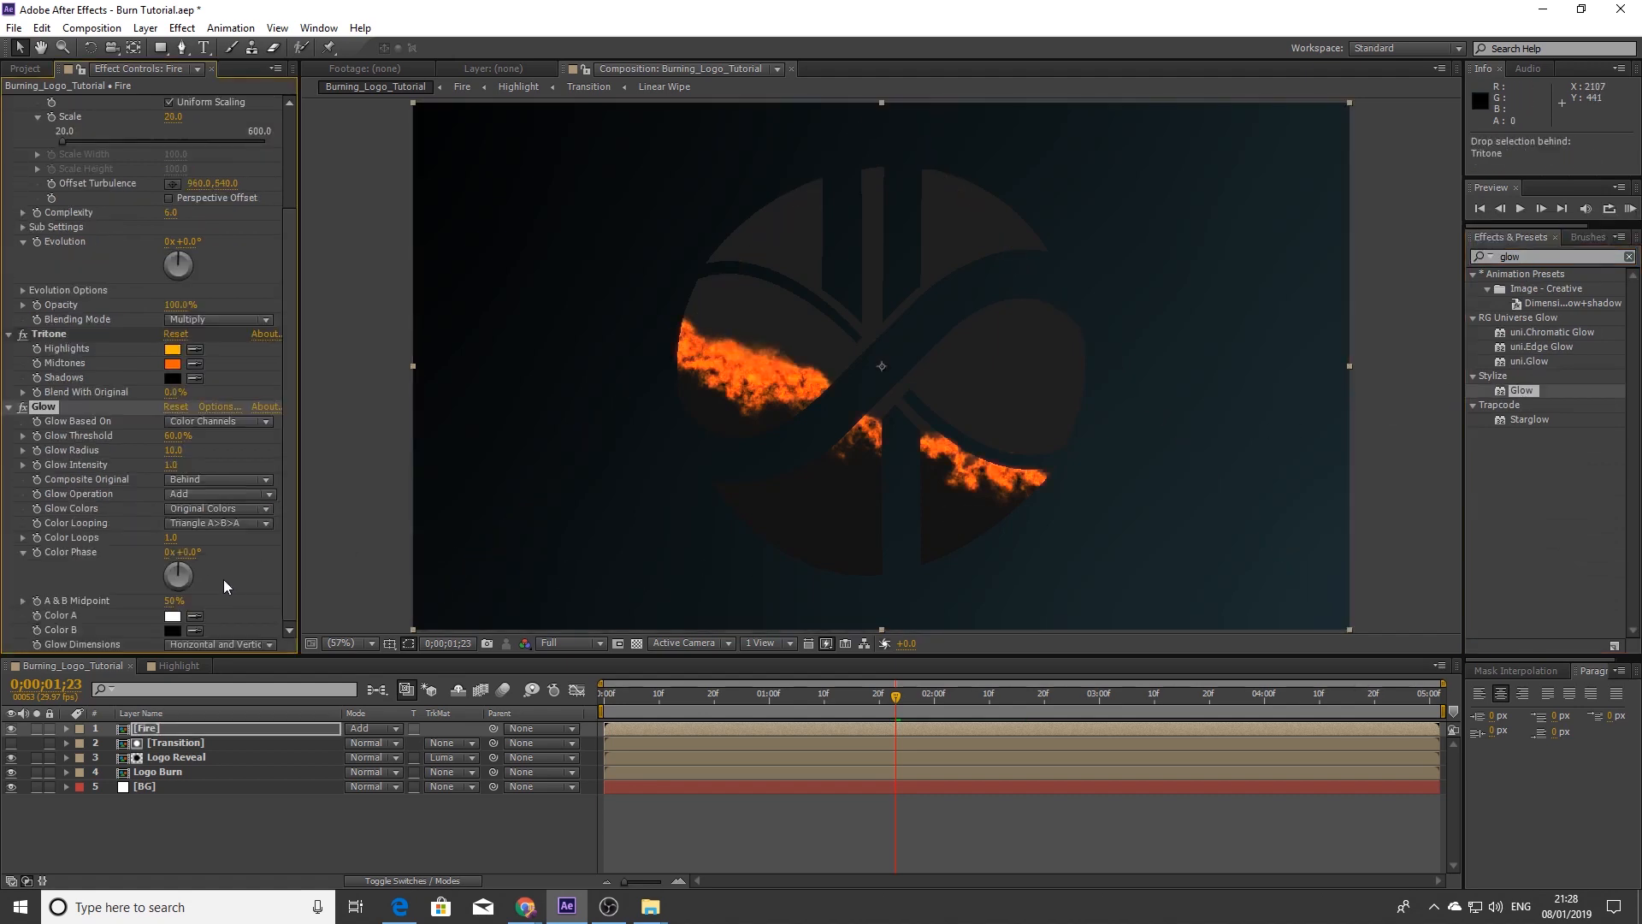
{"action": "left_click", "coordinate": [173, 438]}
{"action": "type", "text": "84"}
{"action": "key", "text": "Return"}
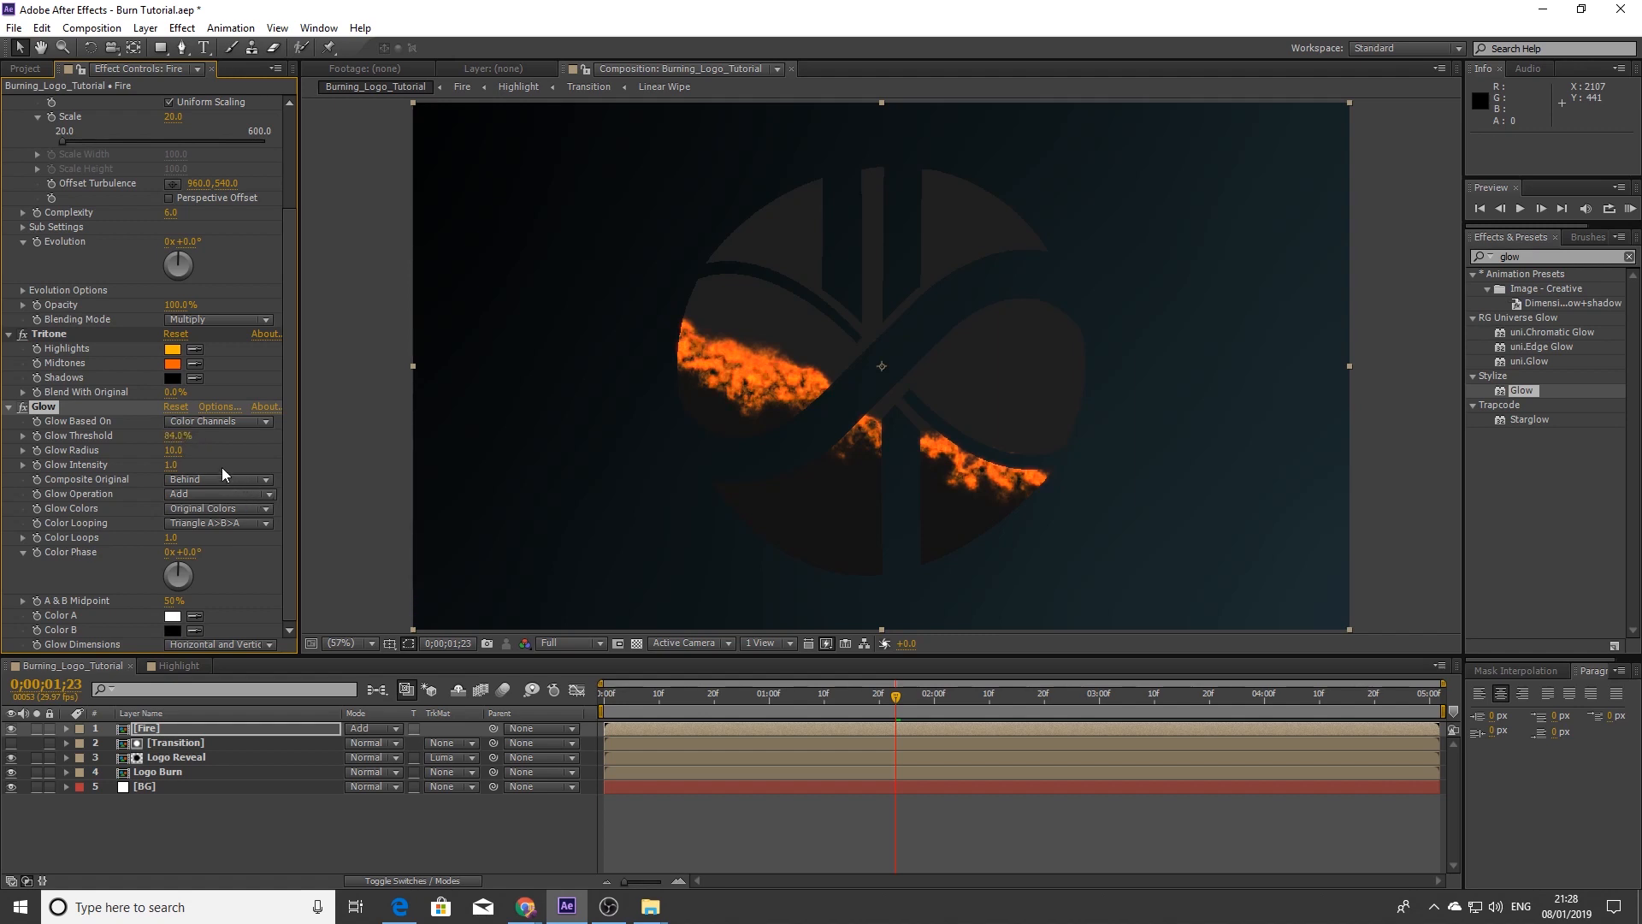
Set the Fire layer's glow radius to 64 and glow intensity to 1.6
{"action": "left_click", "coordinate": [174, 450]}
{"action": "type", "text": "64"}
{"action": "key", "text": "Return"}
{"action": "left_click", "coordinate": [171, 464]}
{"action": "type", "text": "1."}
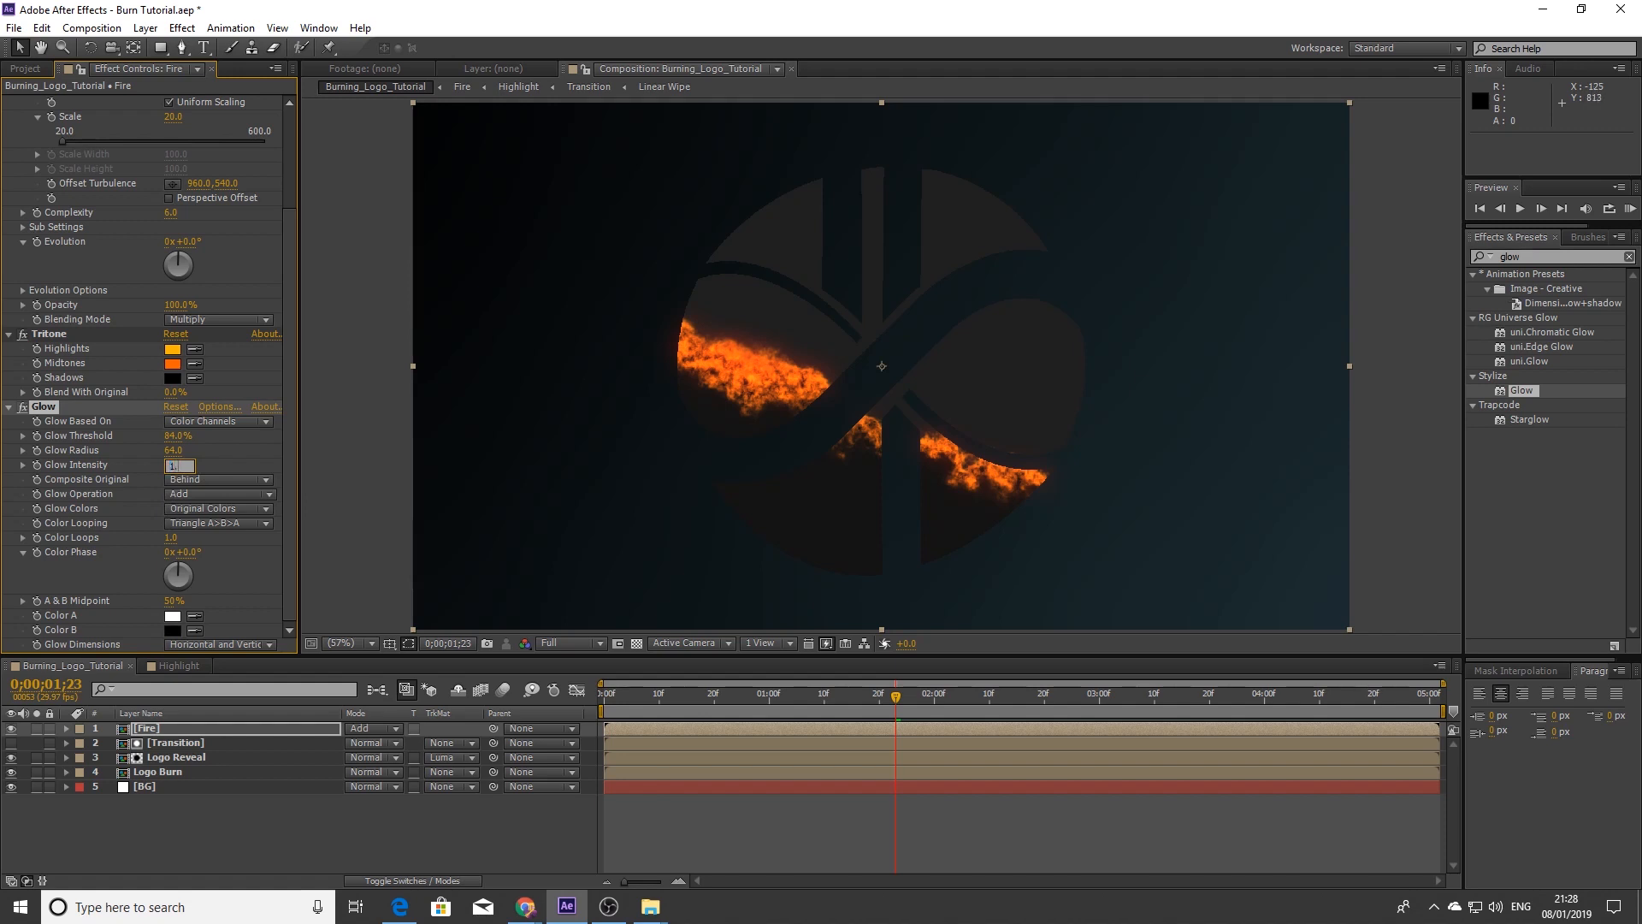
{"action": "type", "text": "6"}
{"action": "key", "text": "Return"}
Shift the Fire layer two frames earlier in the timeline and check the burn at several points
{"action": "left_click_drag", "start_coordinate": [778, 728], "coordinate": [768, 727]}
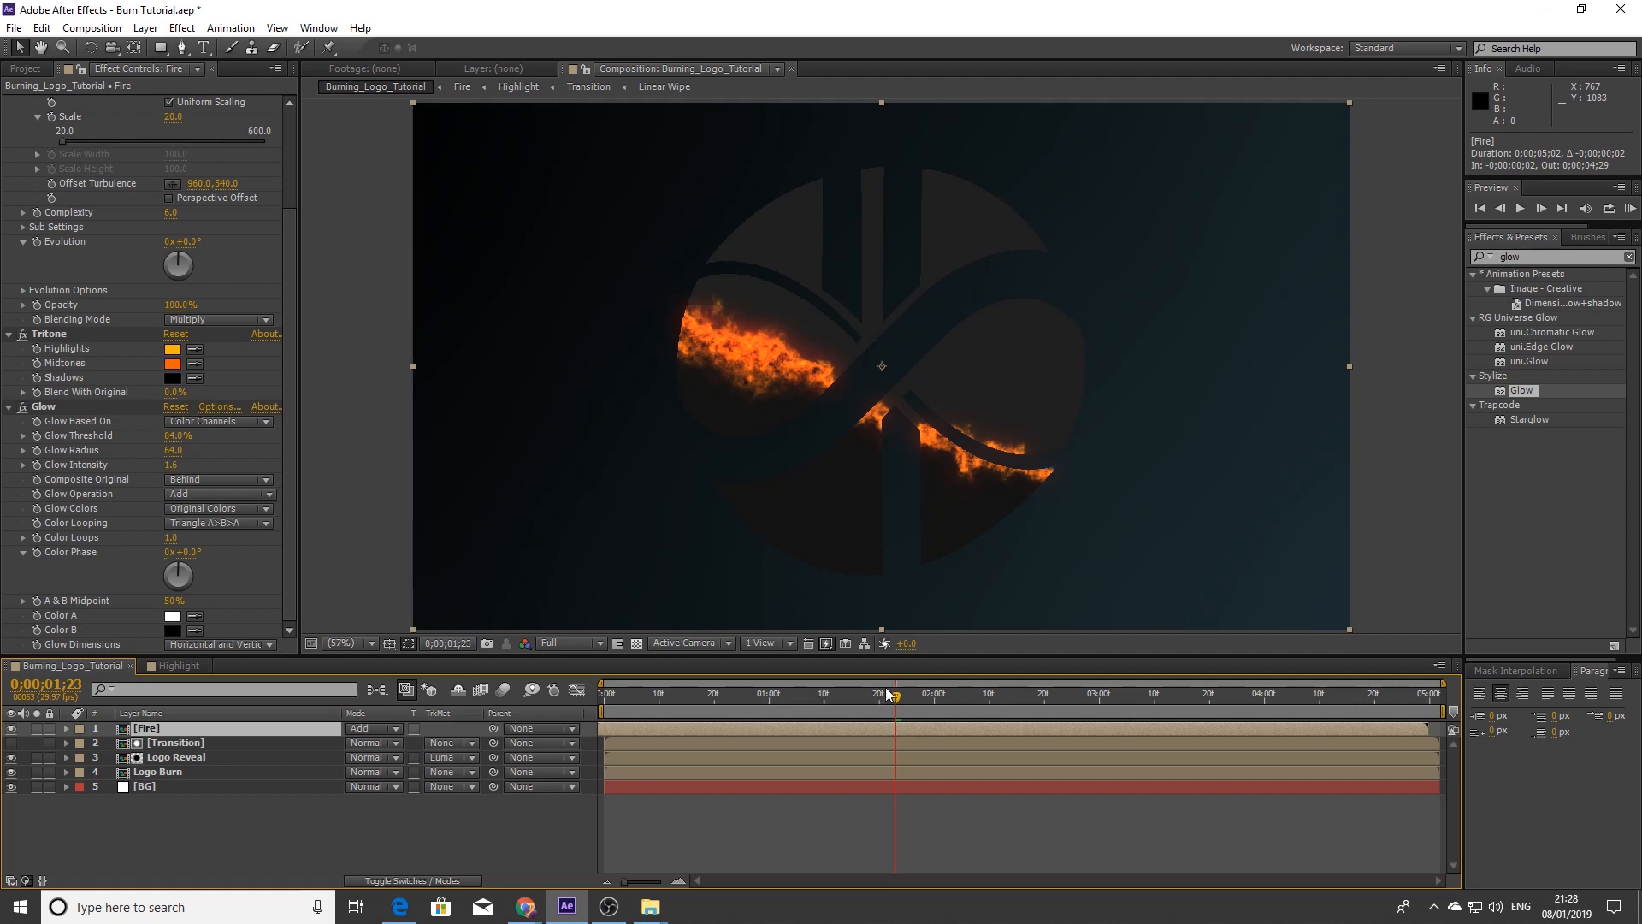
{"action": "left_click", "coordinate": [937, 695]}
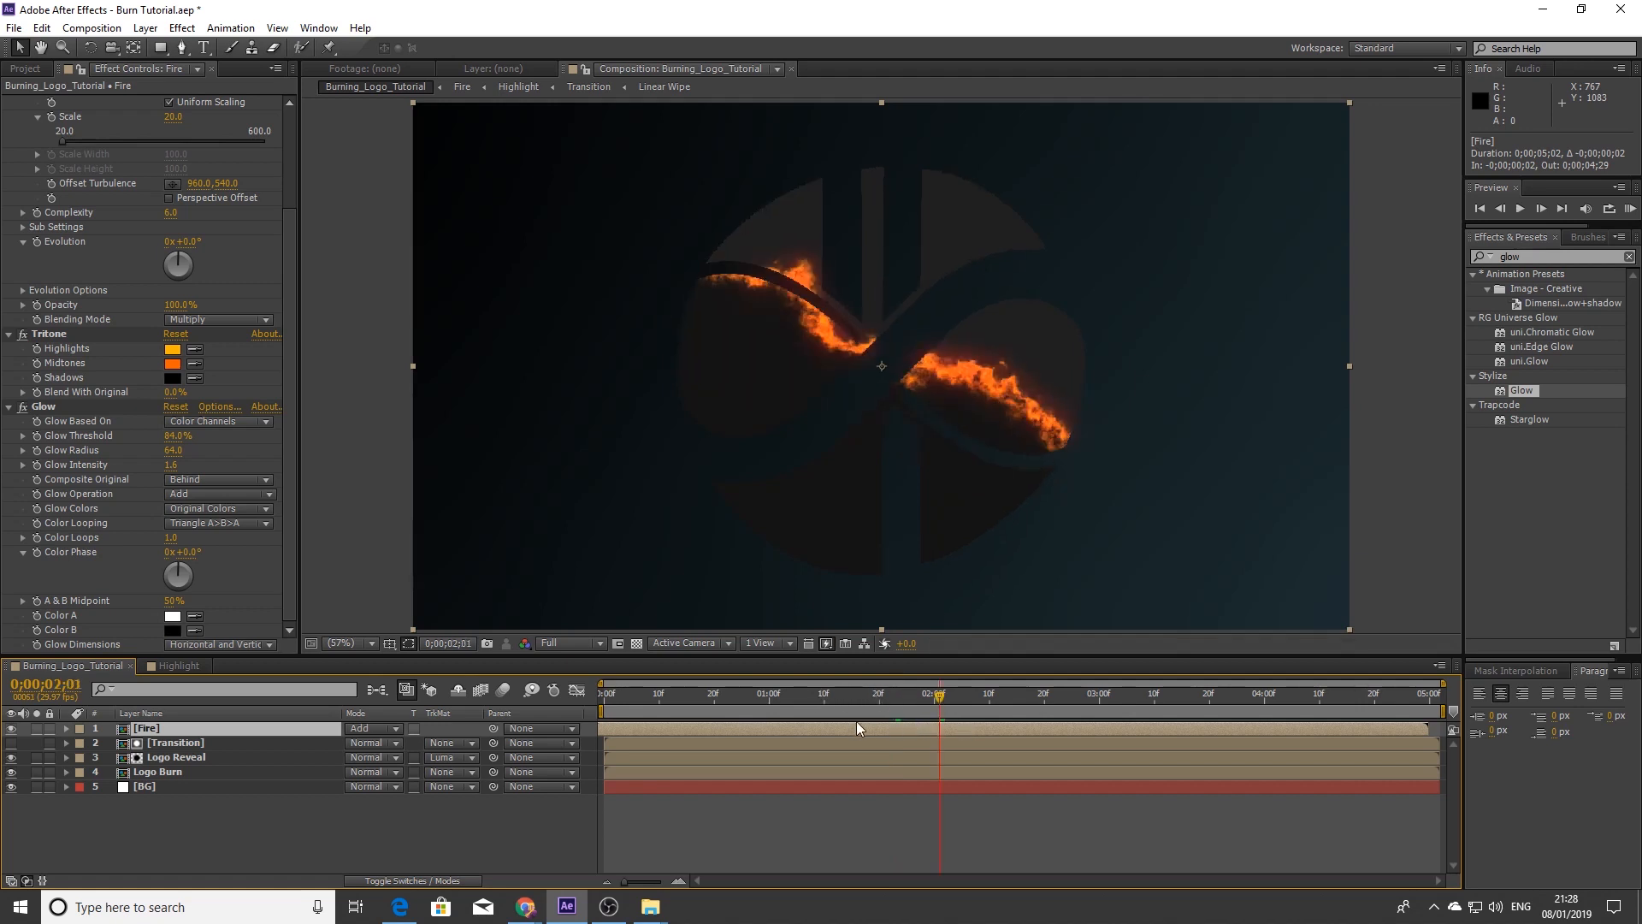
{"action": "left_click", "coordinate": [823, 695]}
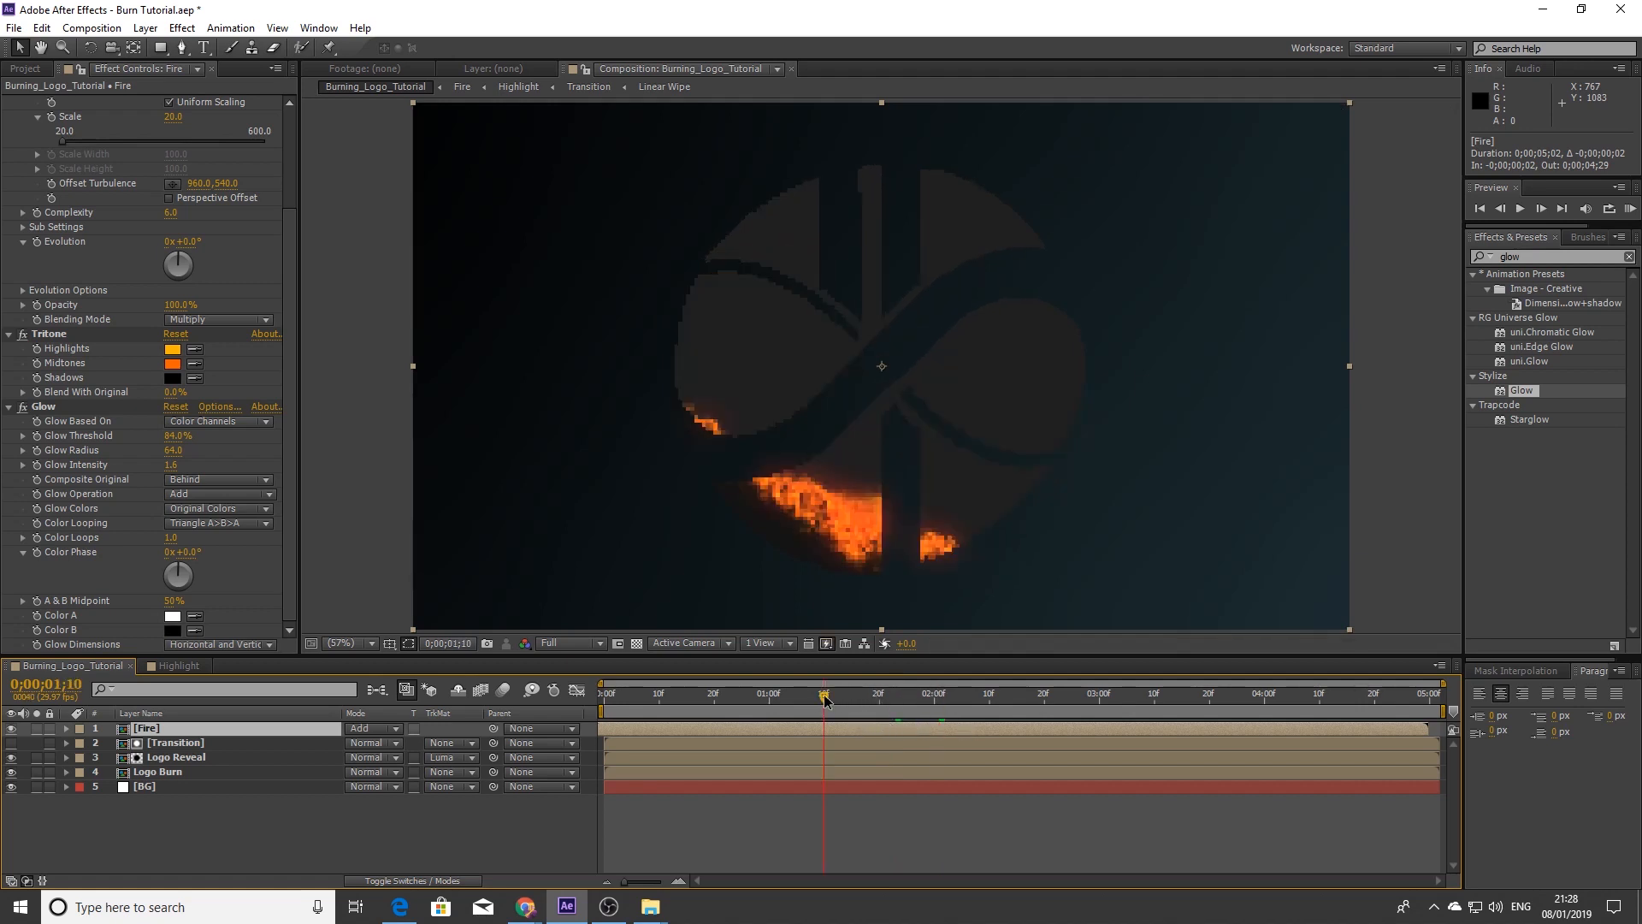
{"action": "left_click", "coordinate": [905, 703]}
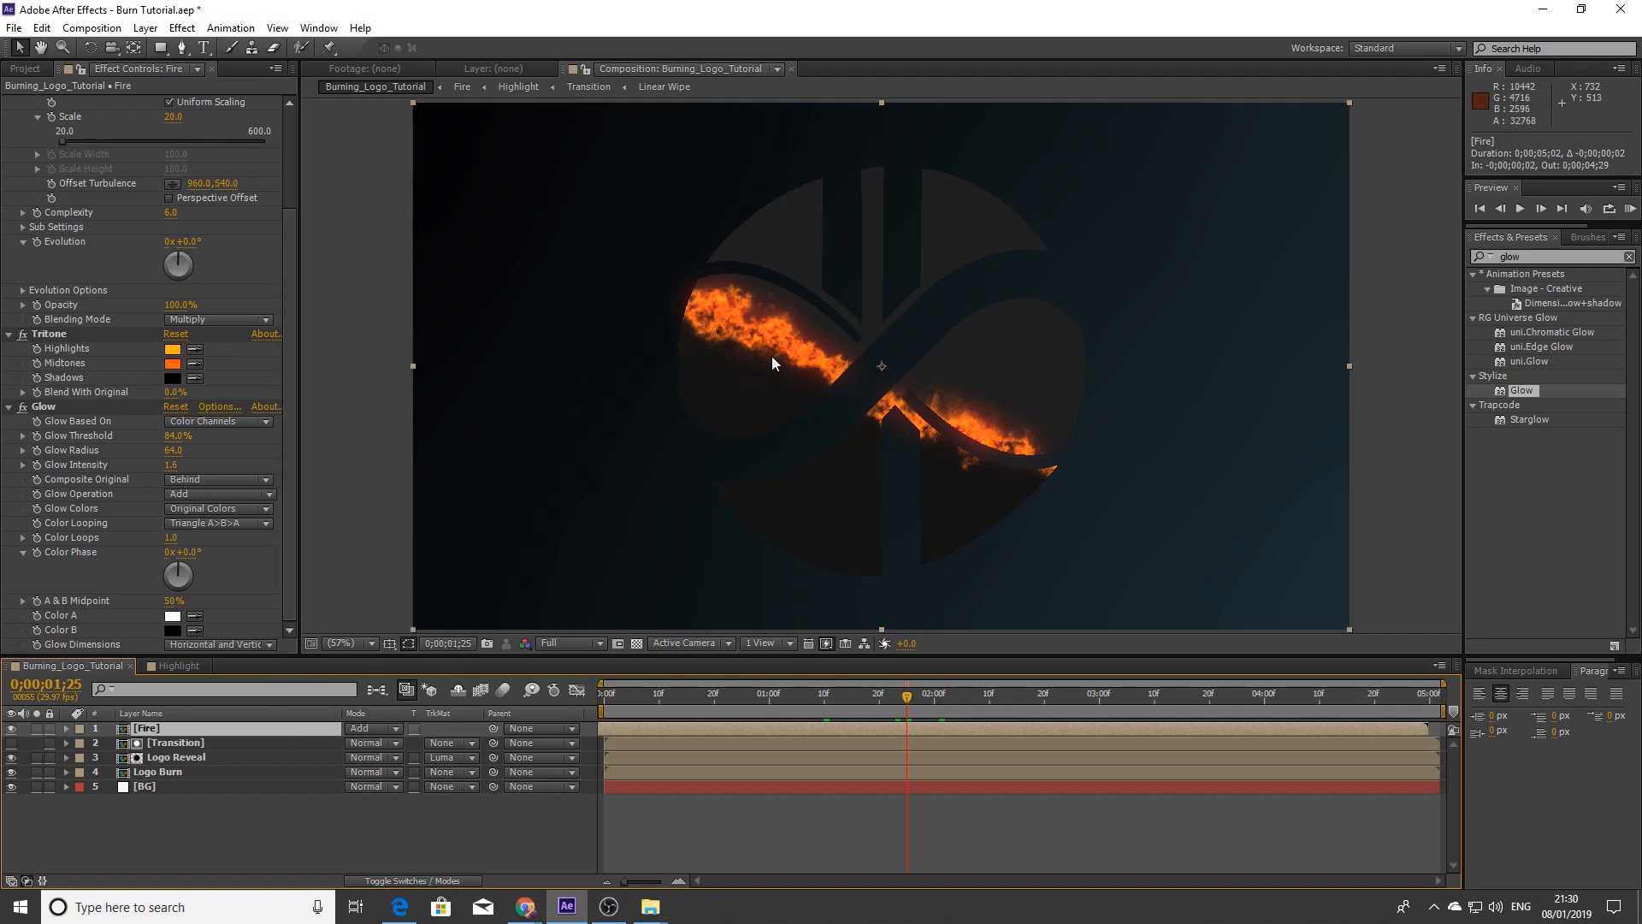
Duplicate the Fire layer and delete Fractal Noise, Tritone and Glow from the upper copy
{"action": "left_click", "coordinate": [150, 827]}
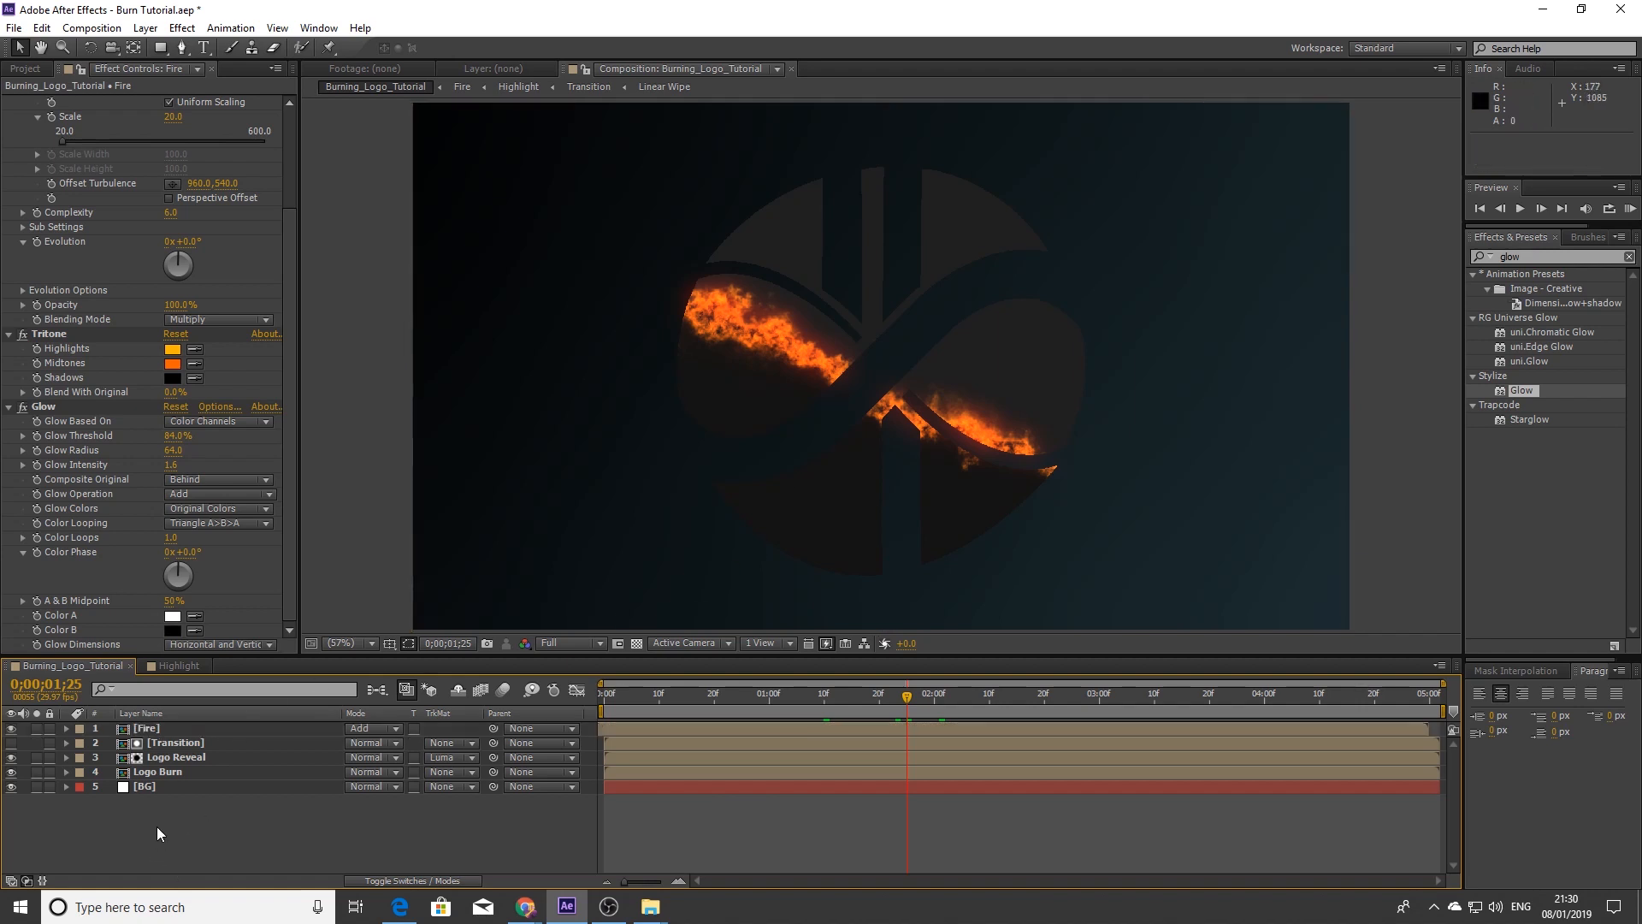
{"action": "left_click", "coordinate": [141, 730]}
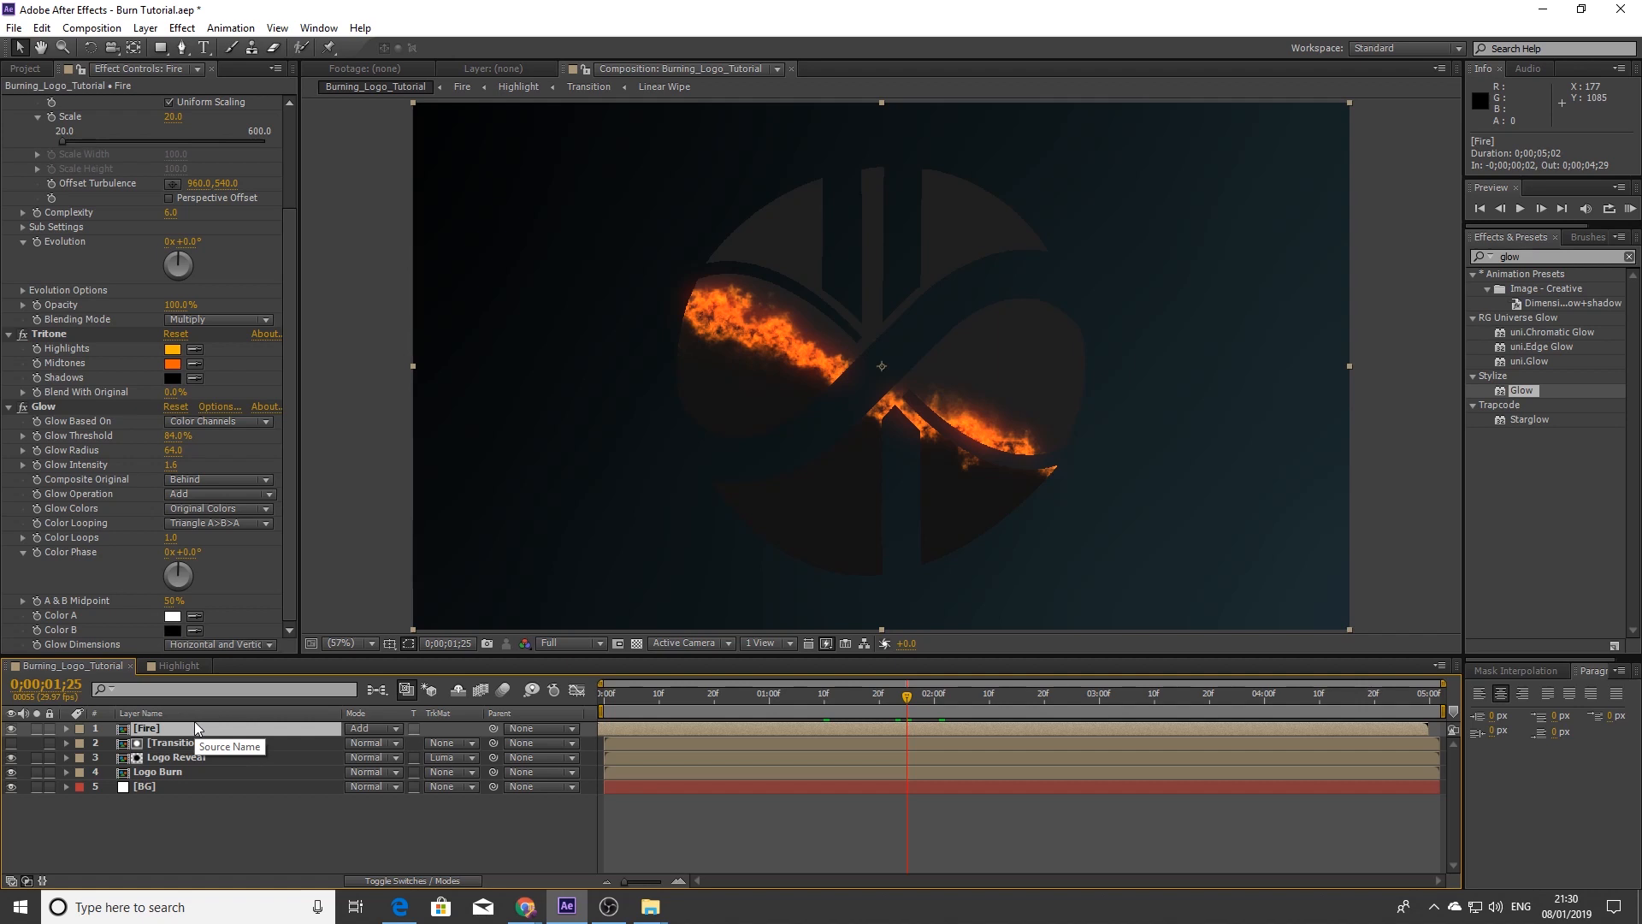
{"action": "key", "text": "ctrl+d"}
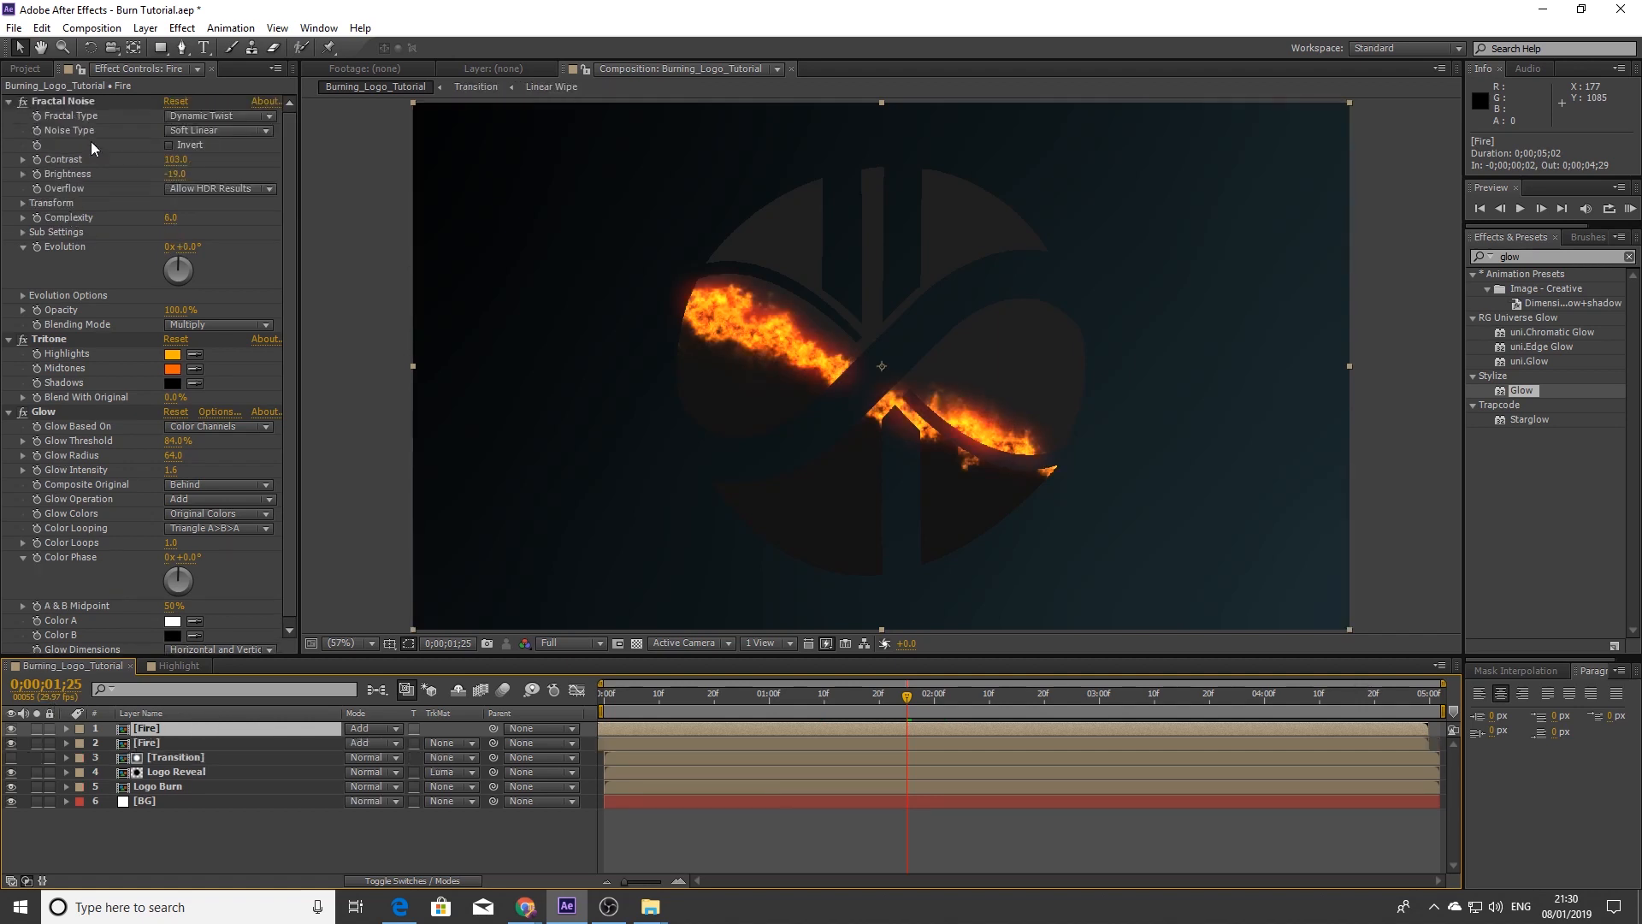
{"action": "left_click", "coordinate": [68, 101]}
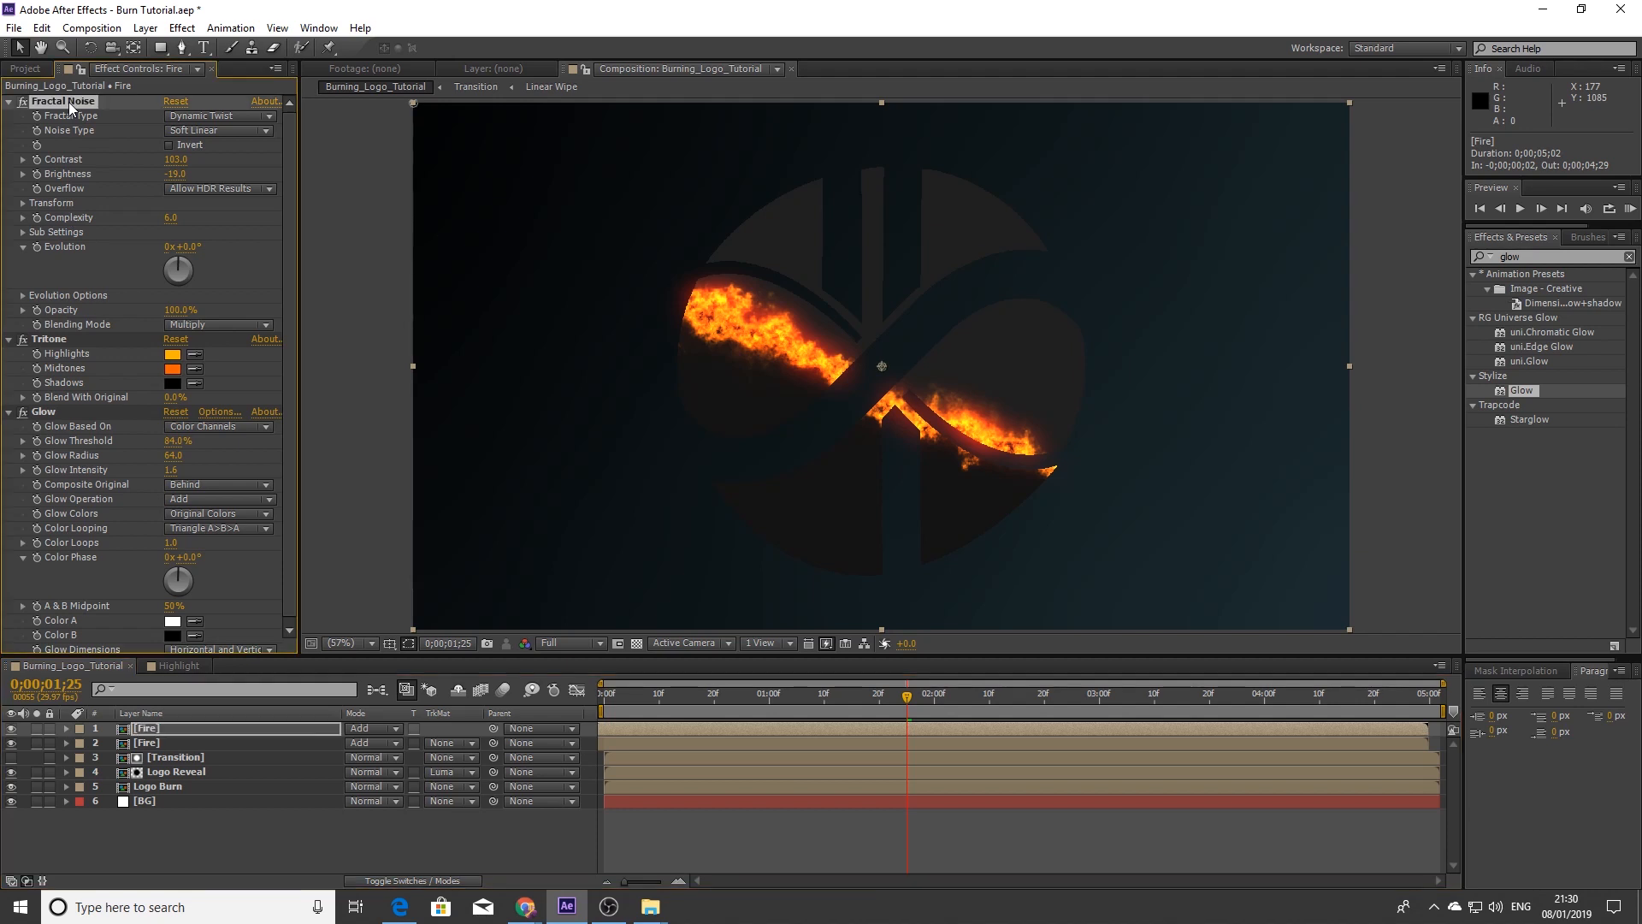
{"action": "key", "text": "Delete"}
{"action": "left_click", "coordinate": [68, 101]}
{"action": "key", "text": "Delete"}
{"action": "left_click", "coordinate": [64, 99]}
{"action": "key", "text": "Delete"}
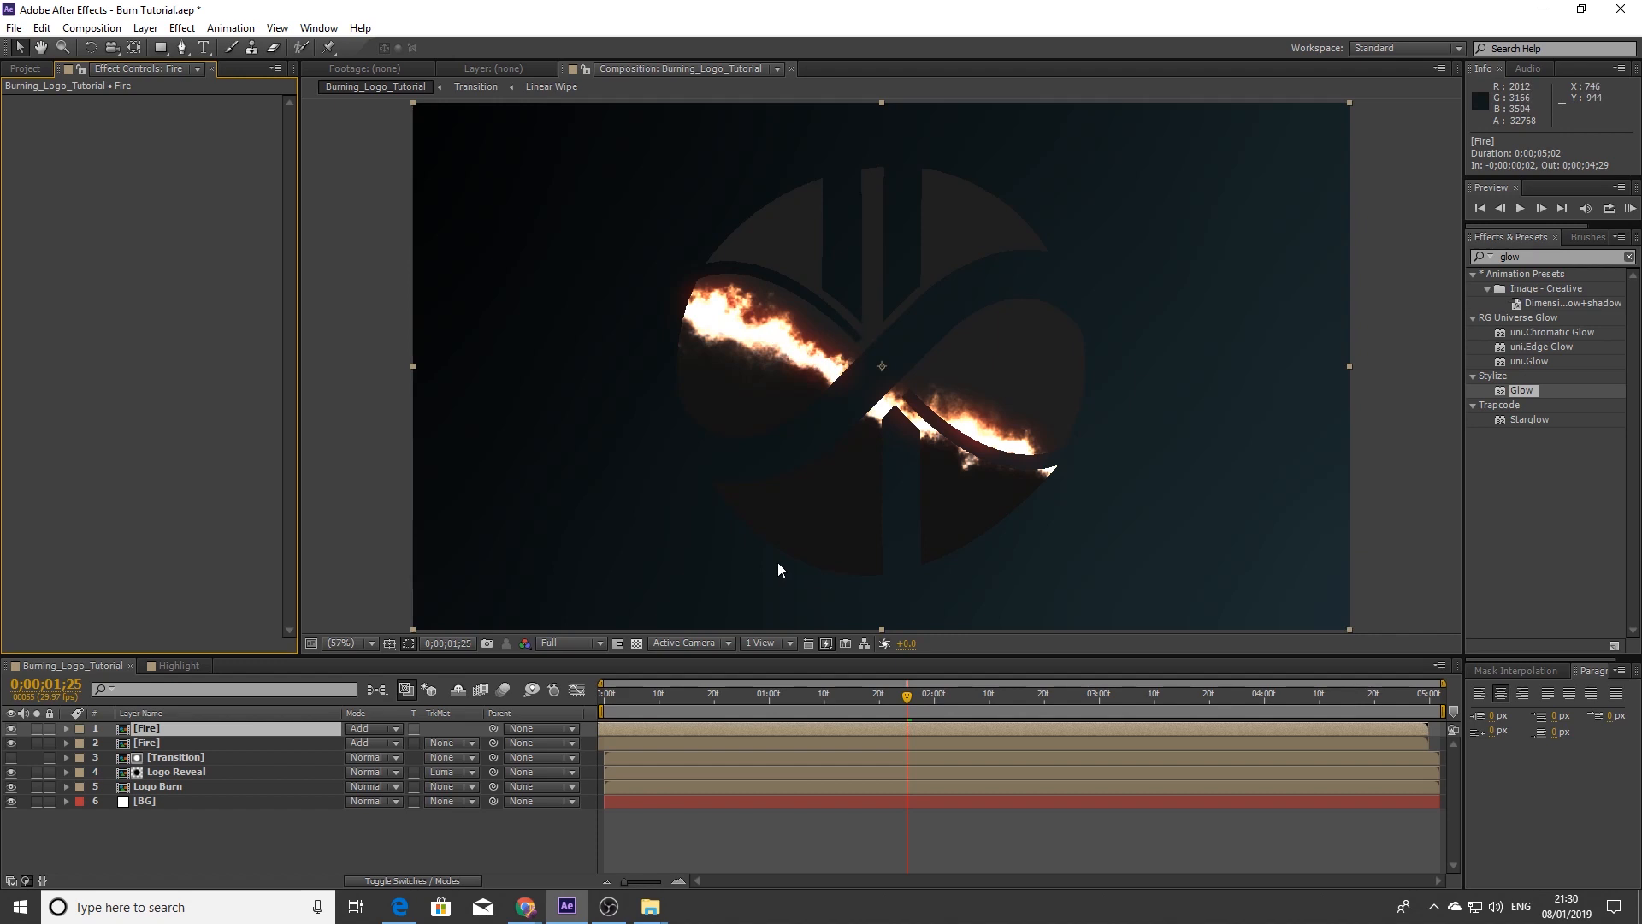
Move the playhead to 0;00;01;27 and make the upper Fire copy a 3D layer
{"action": "mouse_move", "coordinate": [907, 696]}
{"action": "left_mouse_down"}
{"action": "mouse_move", "coordinate": [884, 696]}
{"action": "mouse_move", "coordinate": [1021, 694]}
{"action": "mouse_move", "coordinate": [928, 699]}
{"action": "left_mouse_up"}
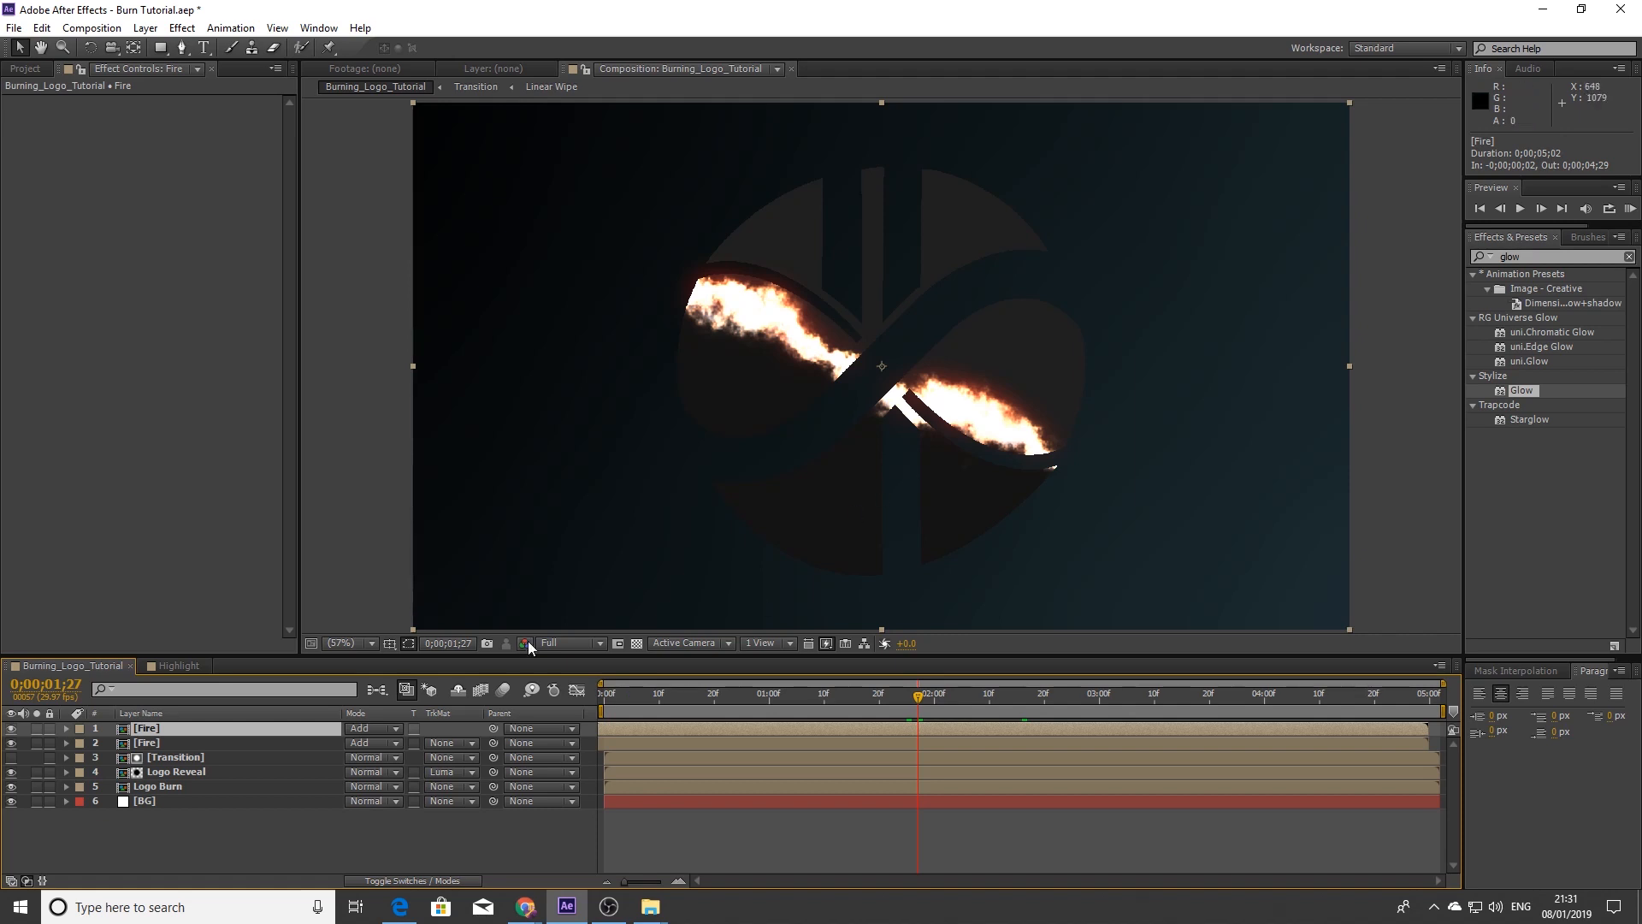
{"action": "left_click", "coordinate": [417, 880]}
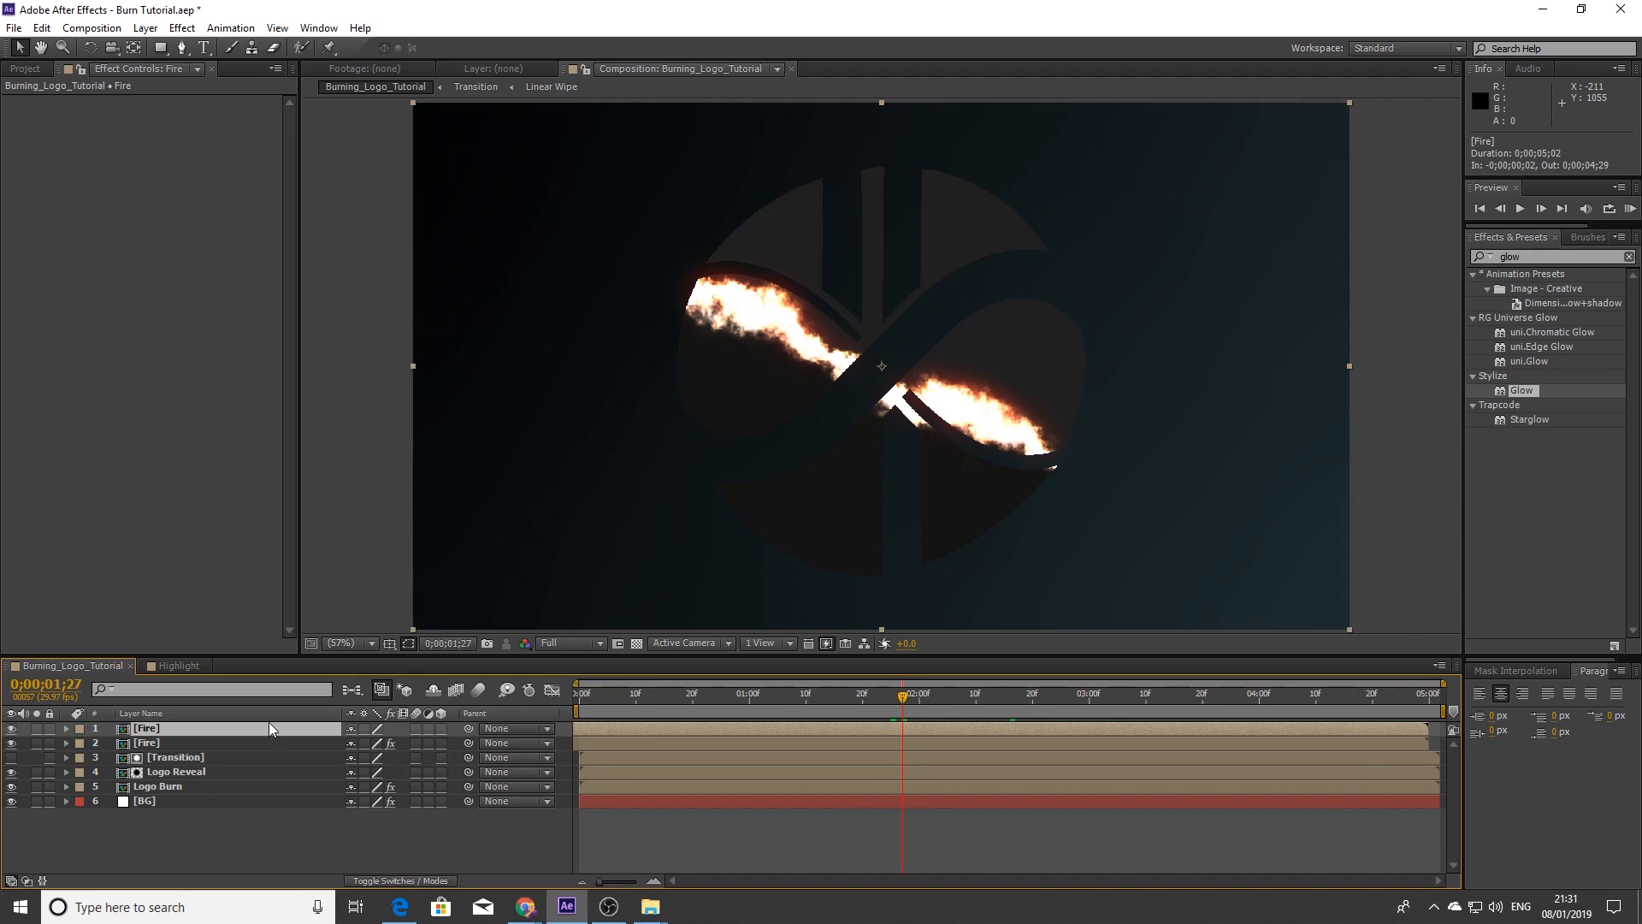
{"action": "left_click", "coordinate": [441, 730]}
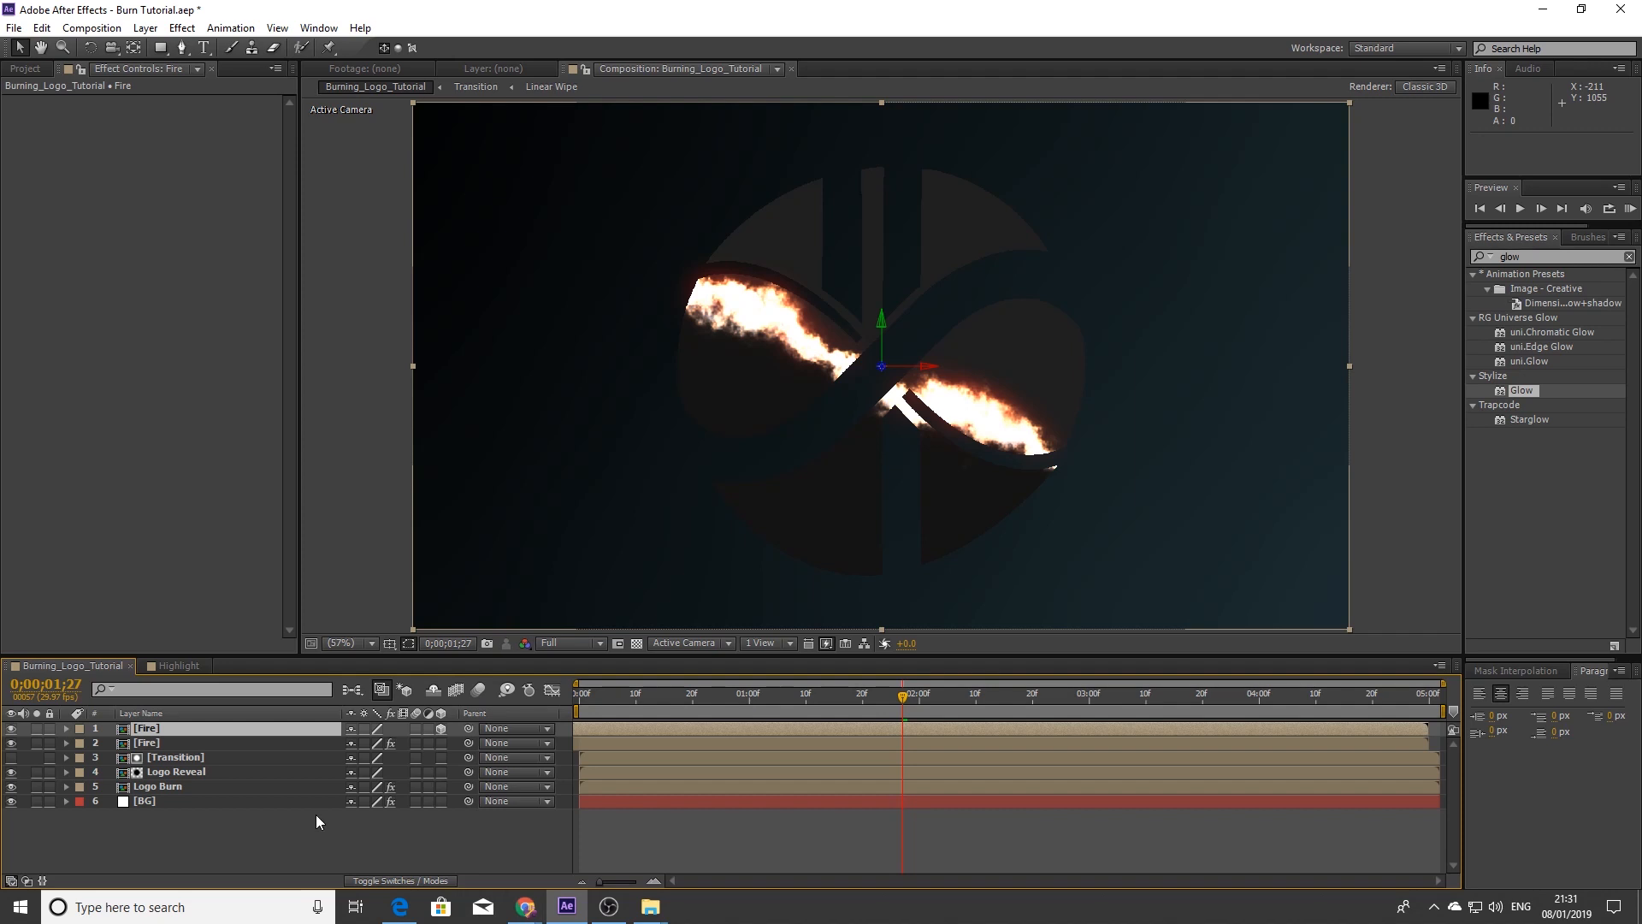
Create a new white comp-size solid named Particles above the Fire layers
{"action": "left_click", "coordinate": [146, 27]}
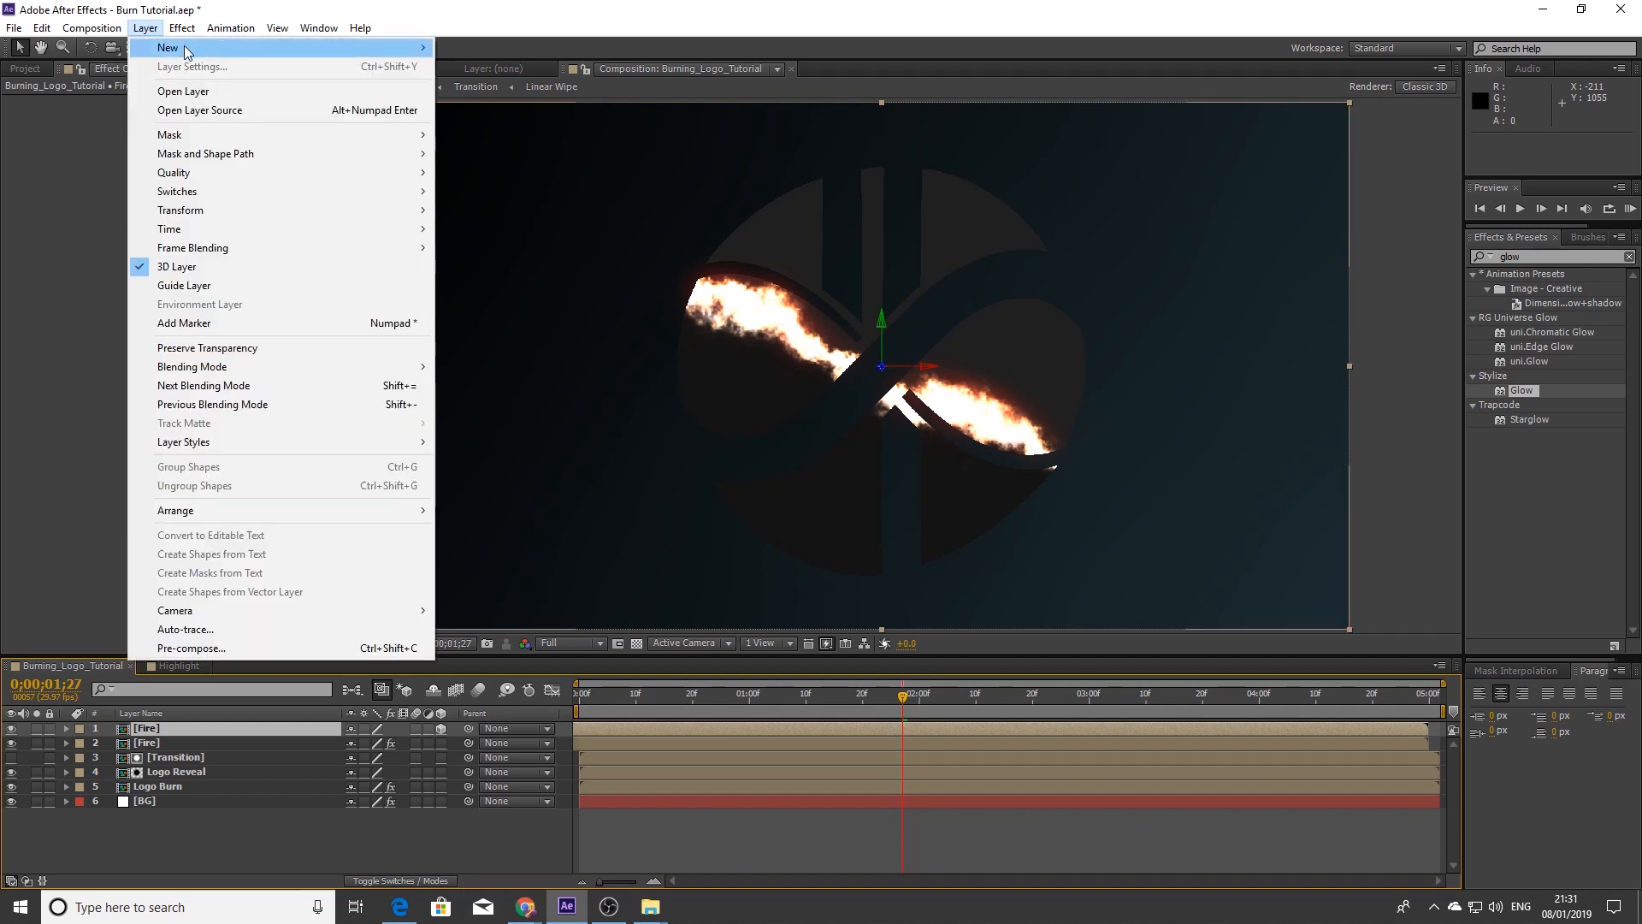
{"action": "mouse_move", "coordinate": [188, 49]}
{"action": "left_click", "coordinate": [494, 67]}
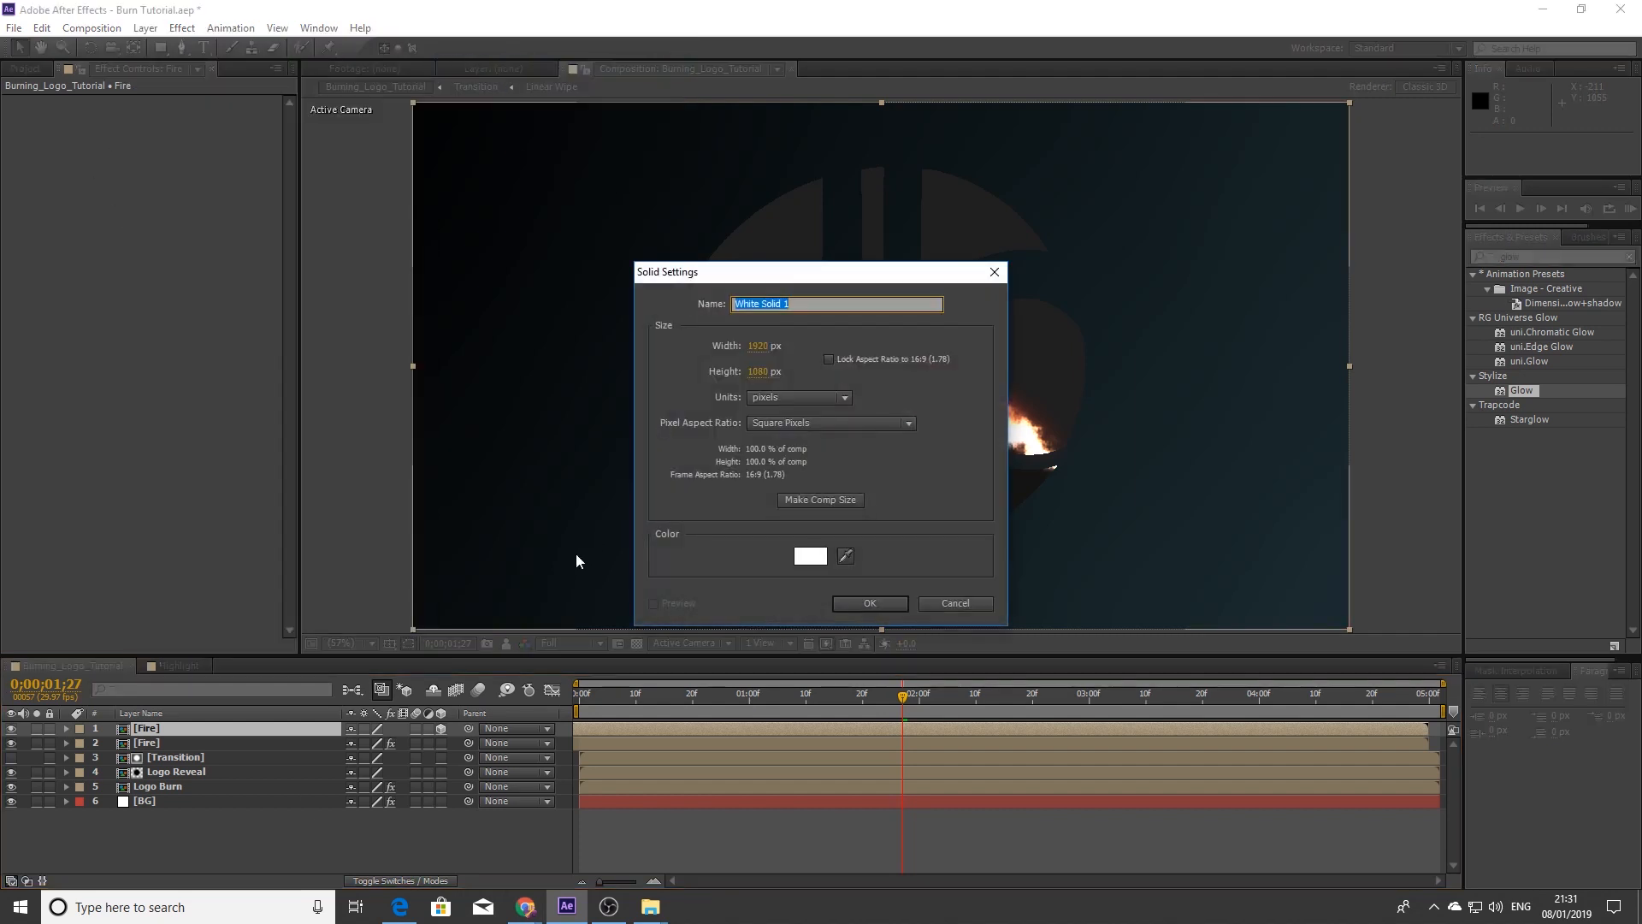
{"action": "type", "text": "Particles"}
{"action": "key", "text": "Return"}
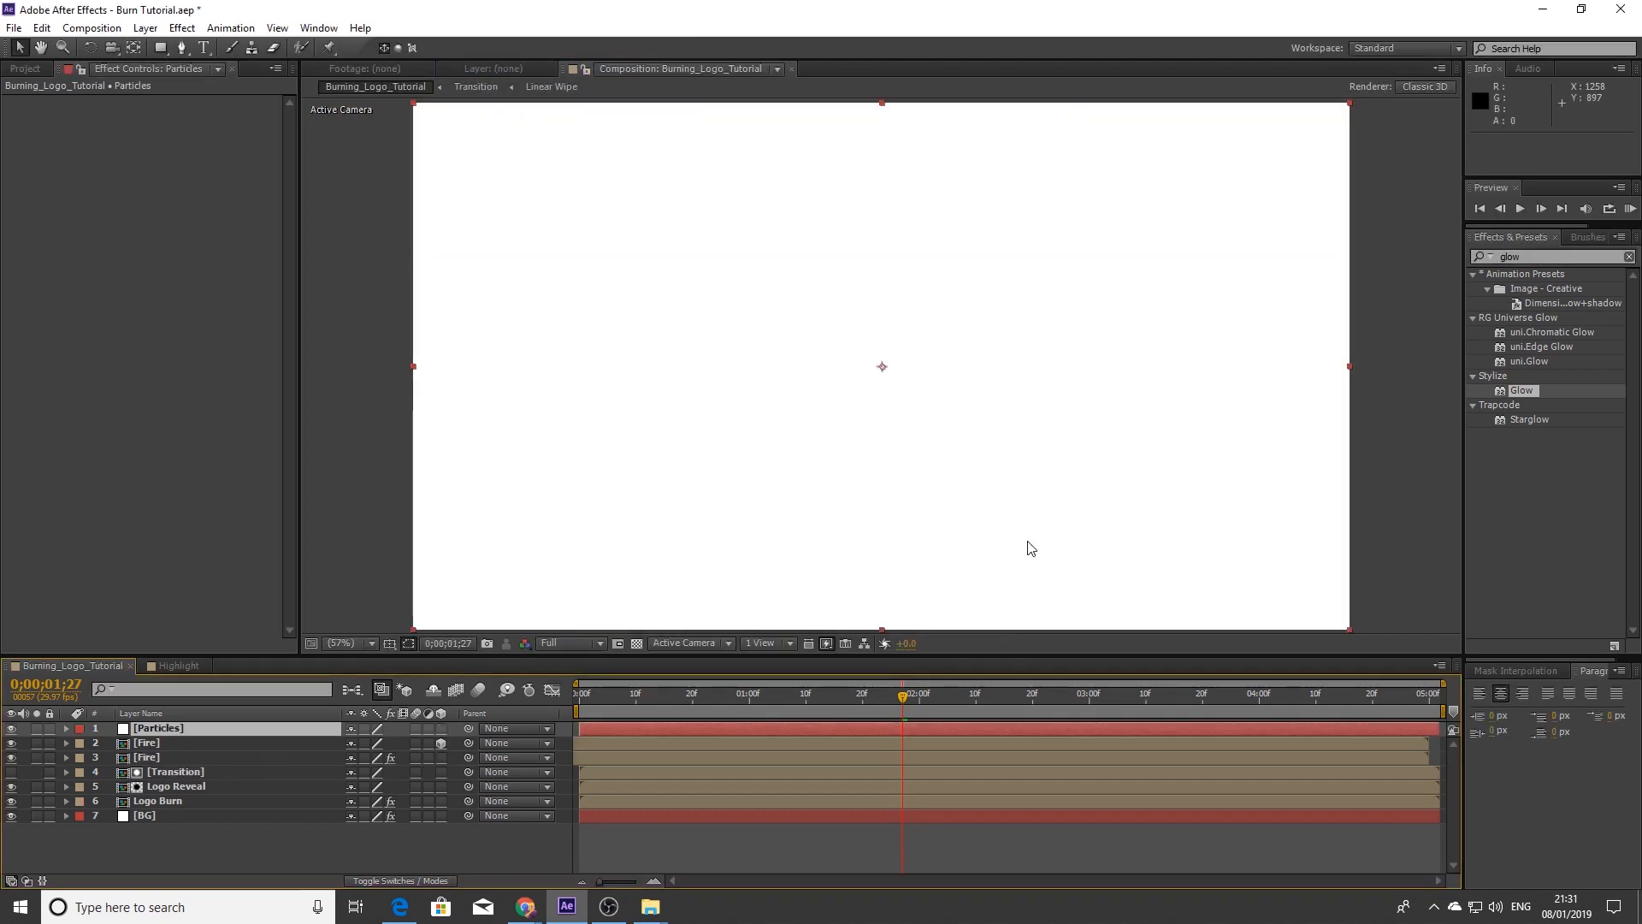
Find the Trapcode Particular effect and apply it to the Particles solid
{"action": "left_click", "coordinate": [1527, 257]}
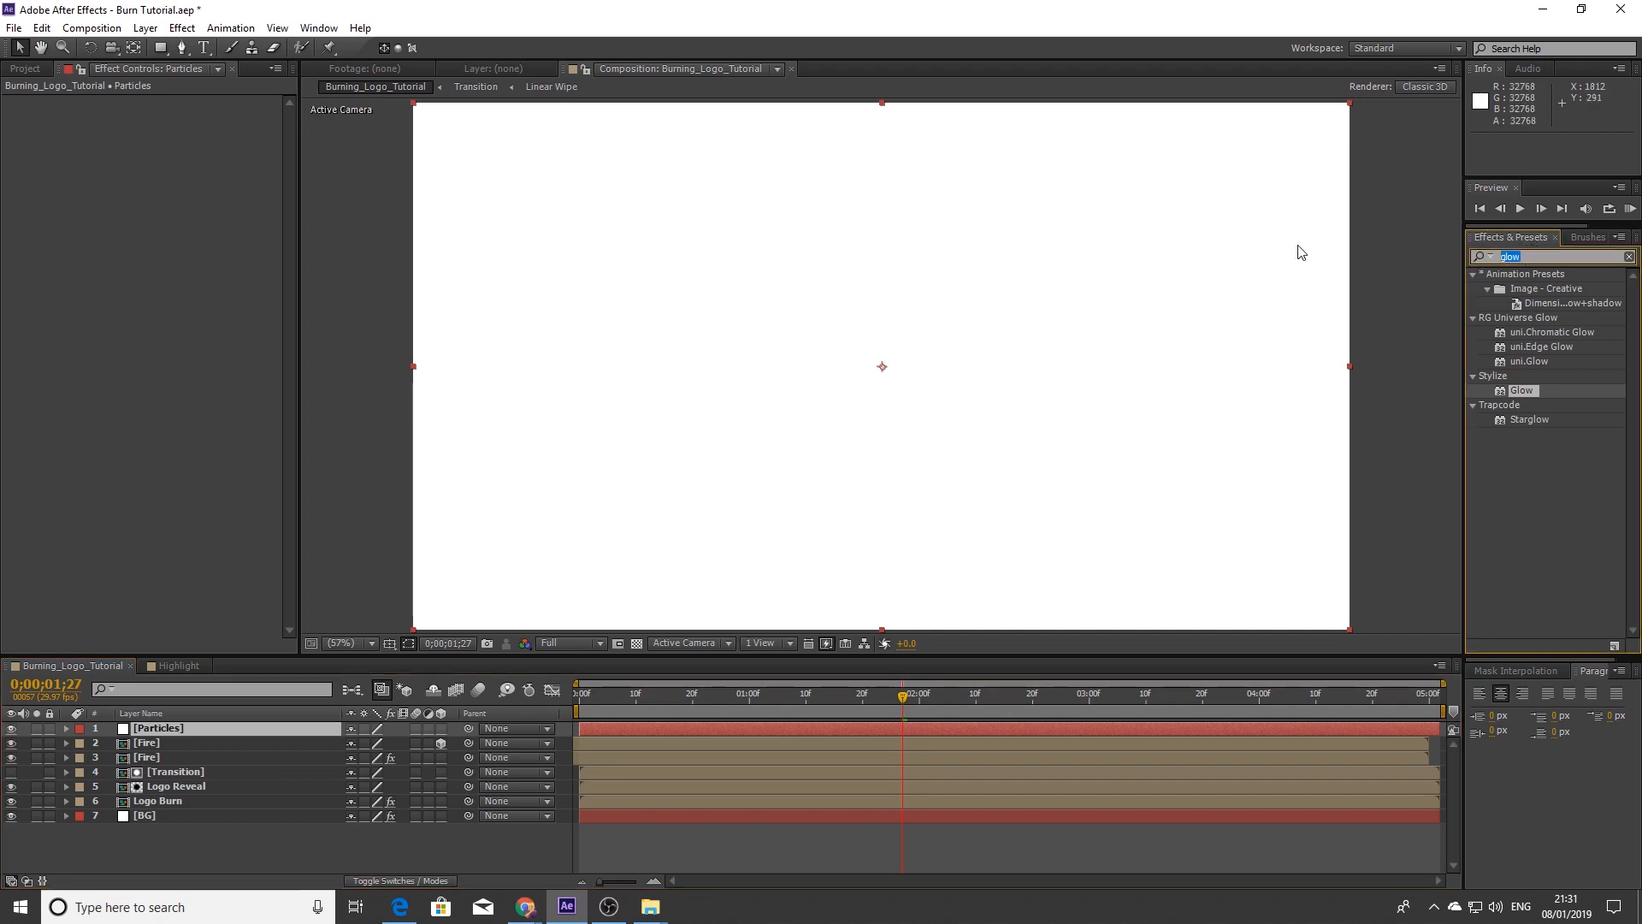
{"action": "type", "text": "particular"}
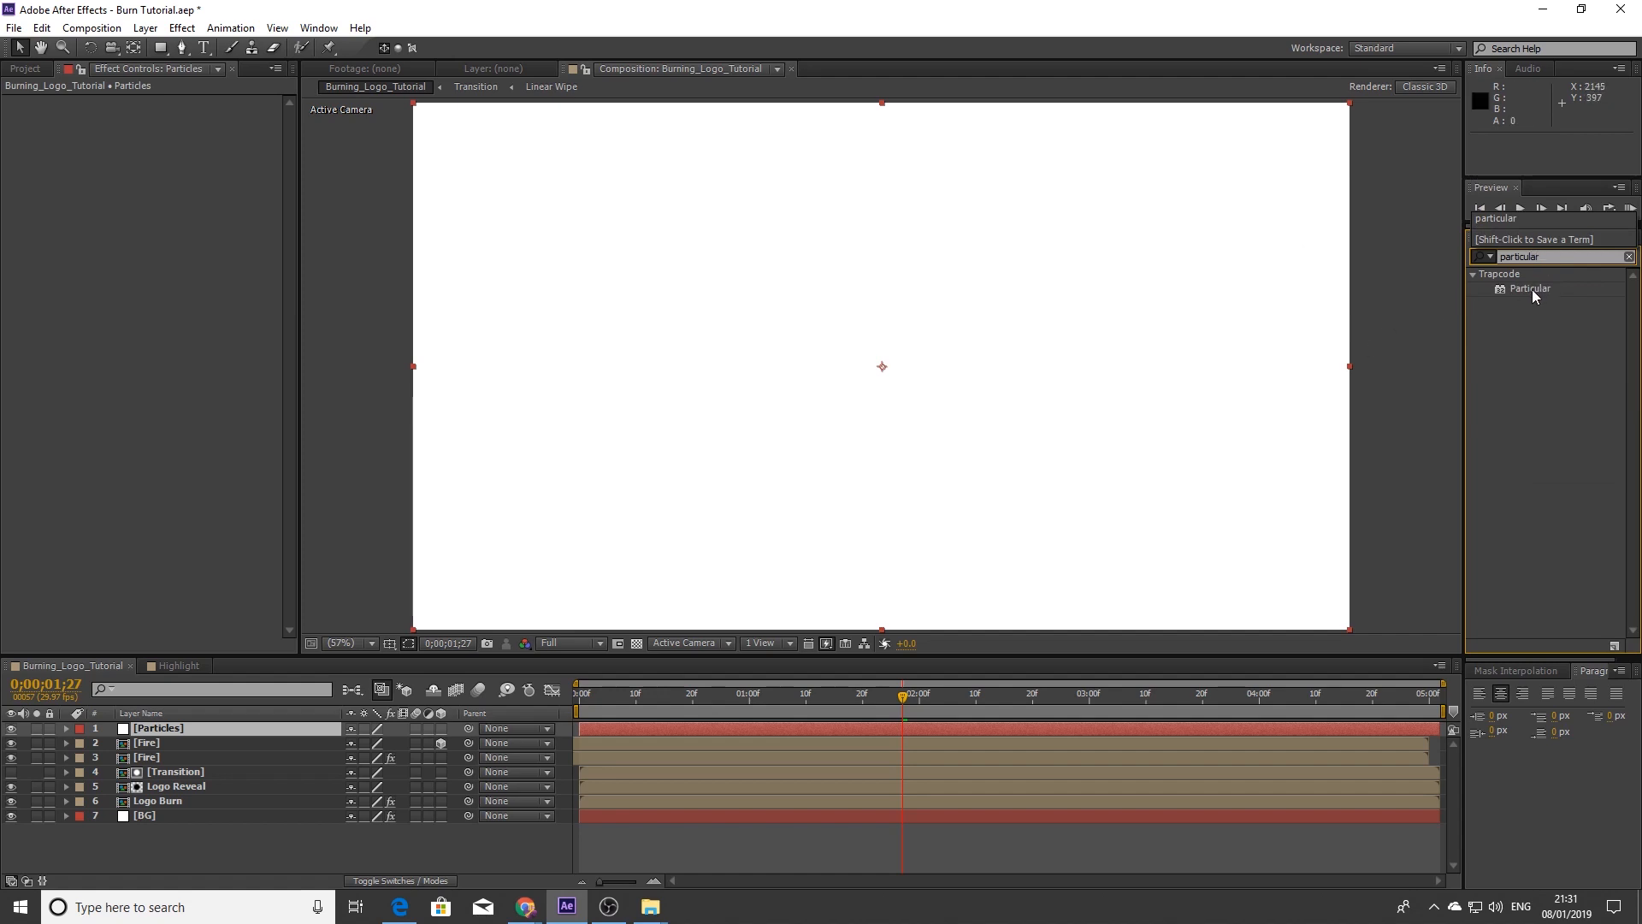
{"action": "left_click_drag", "start_coordinate": [1531, 289], "coordinate": [696, 351]}
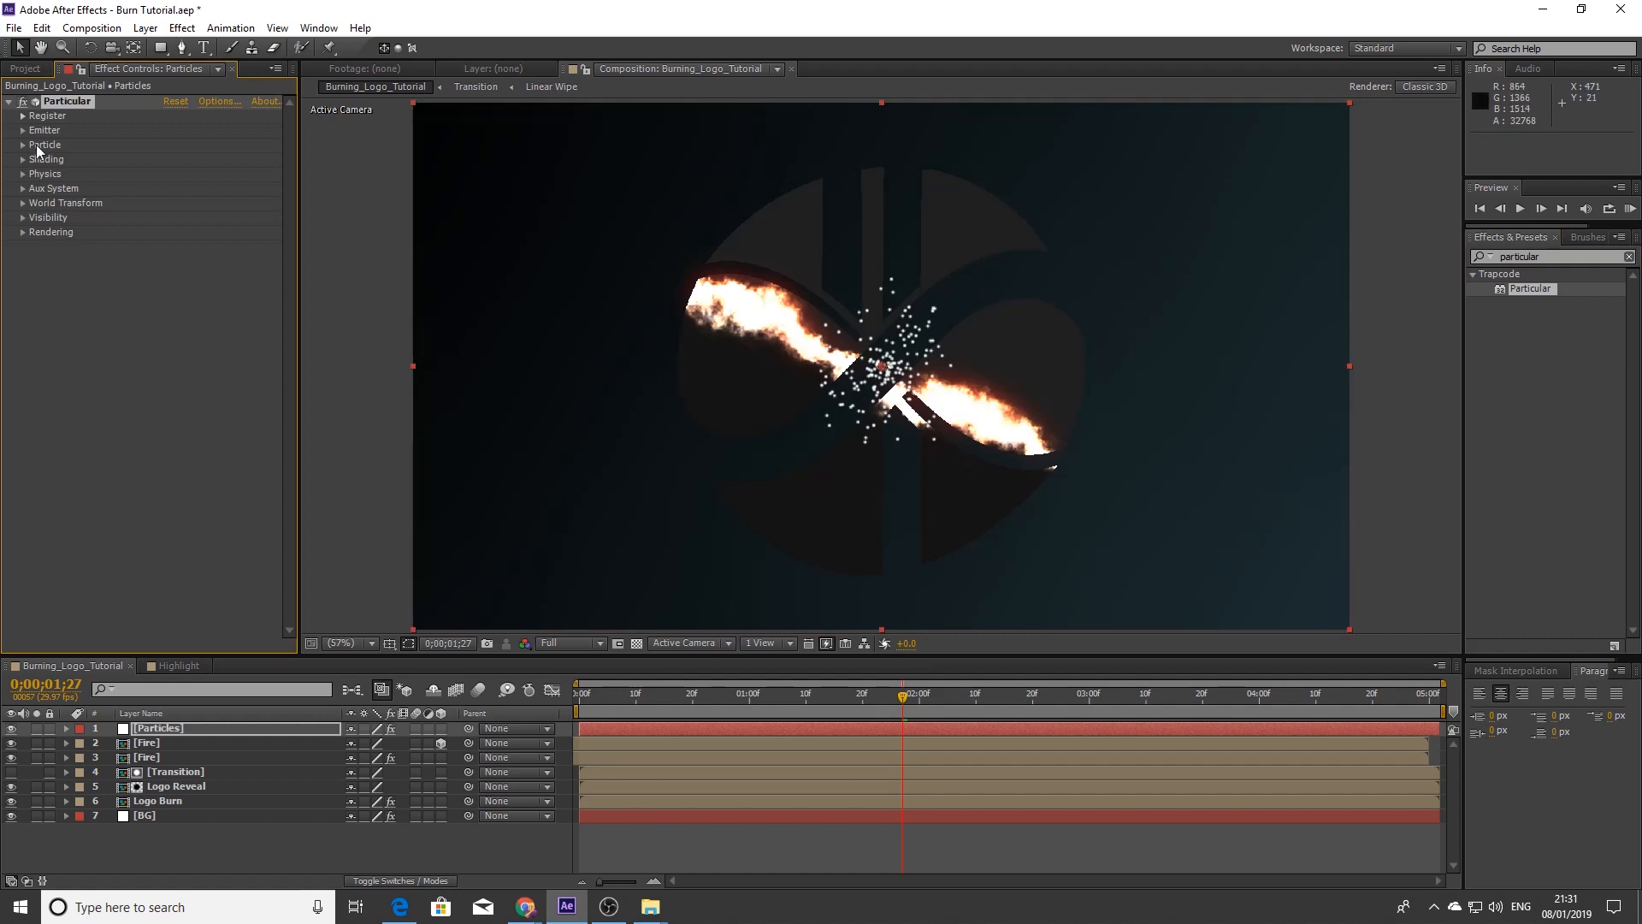
Set Particular's emitter type to Layer and choose the upper 3D Fire copy as the emitter layer
{"action": "left_click", "coordinate": [23, 130]}
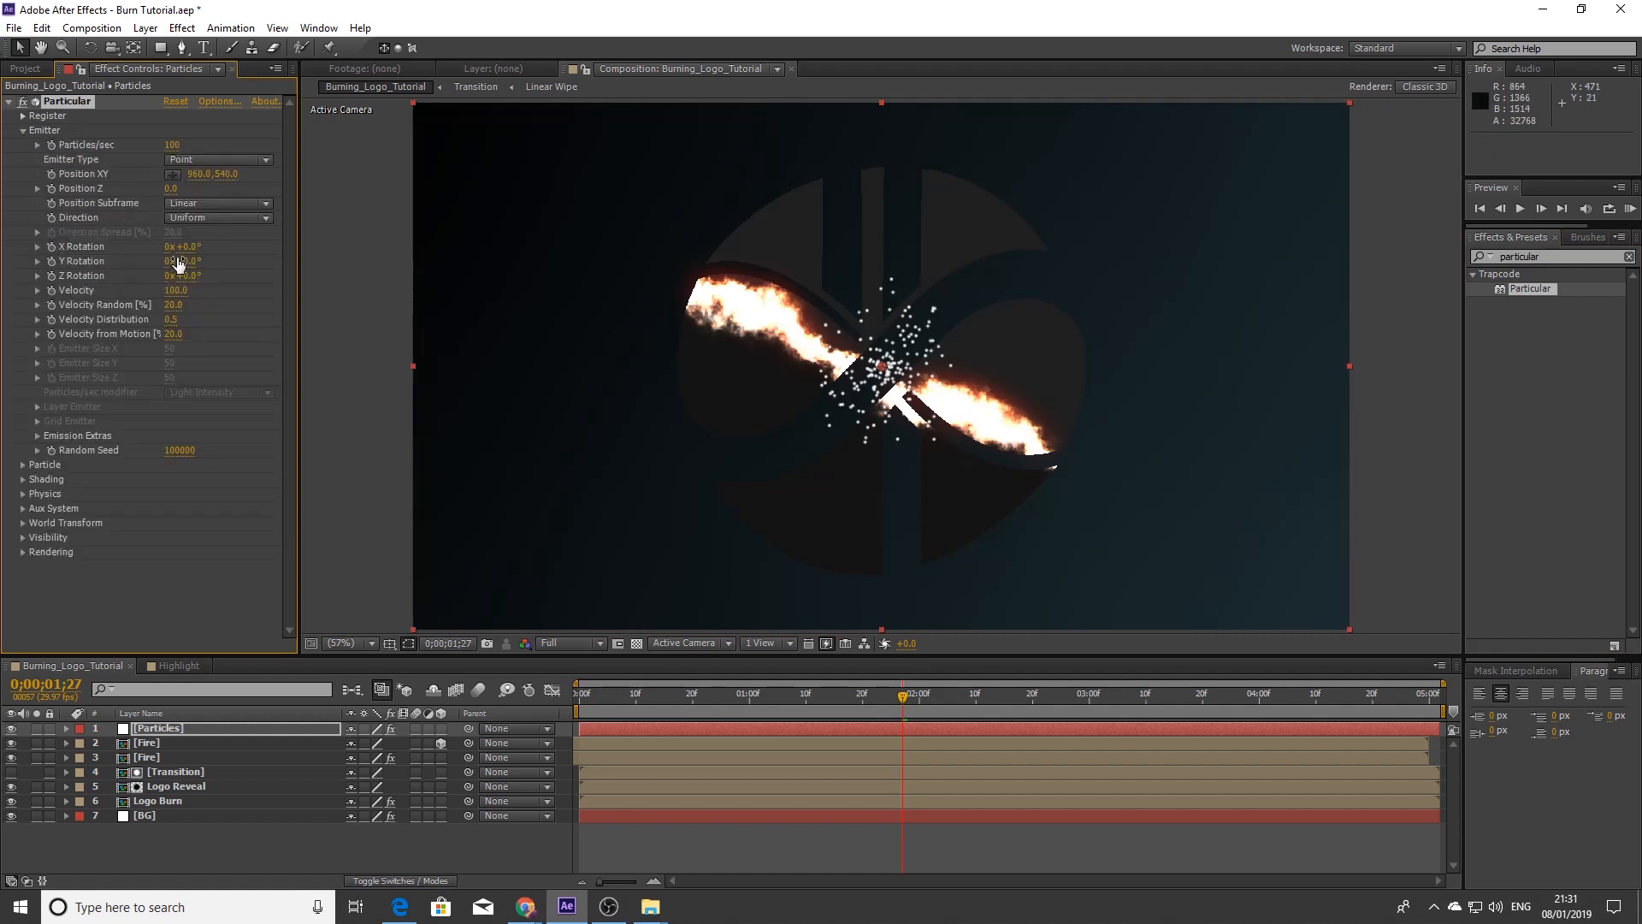
{"action": "left_click", "coordinate": [207, 159]}
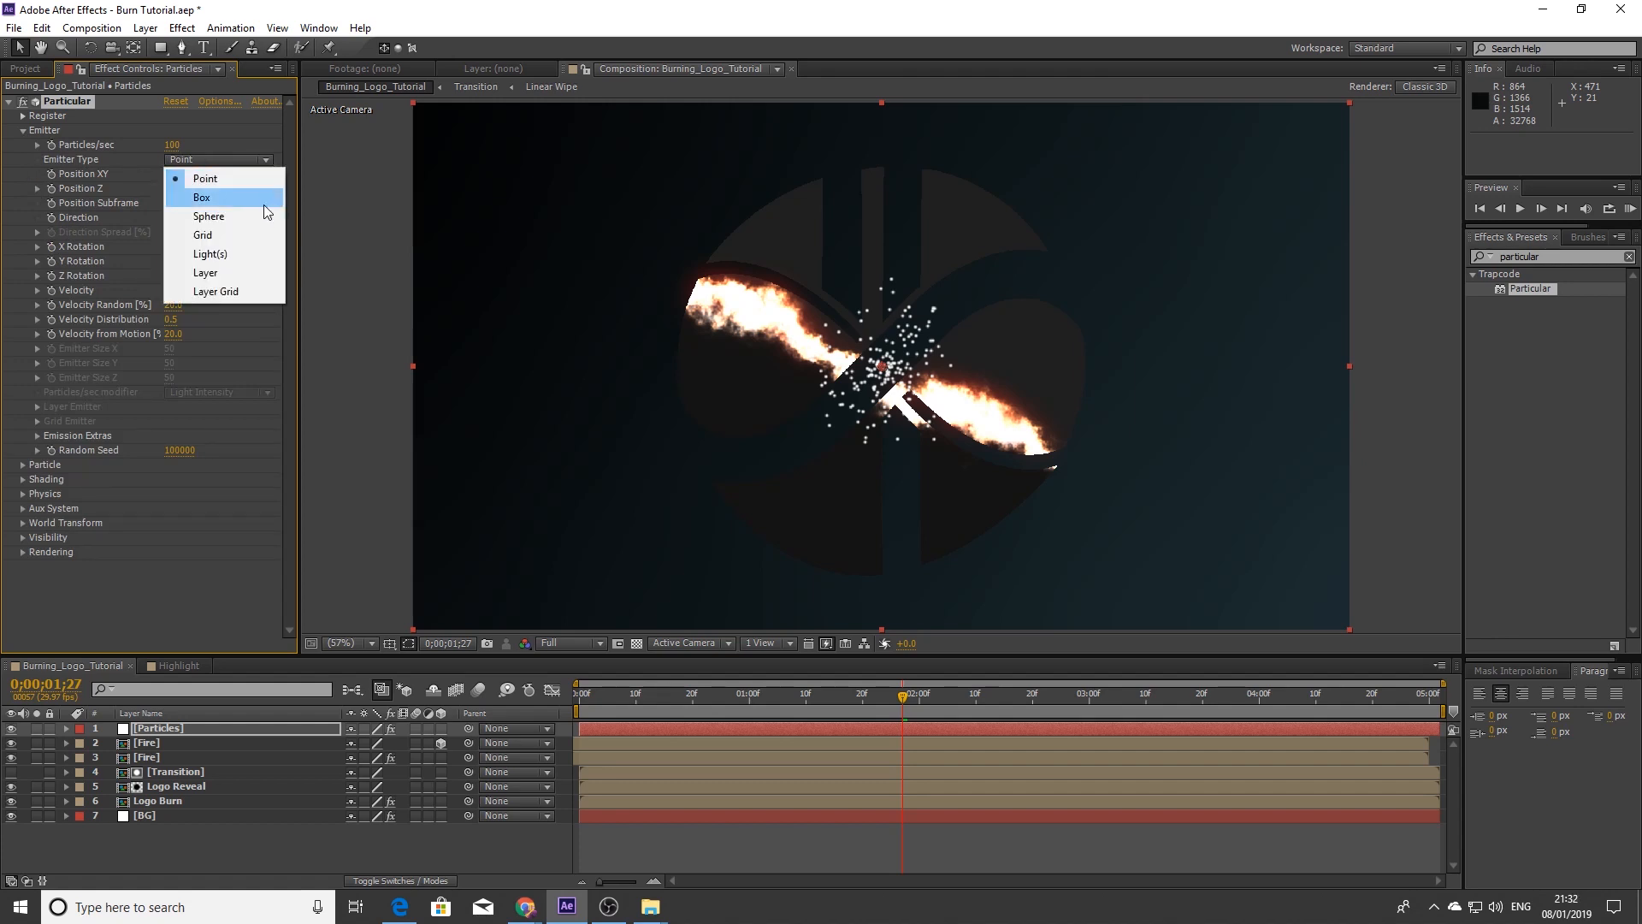
{"action": "left_click", "coordinate": [224, 287]}
{"action": "left_click", "coordinate": [227, 160]}
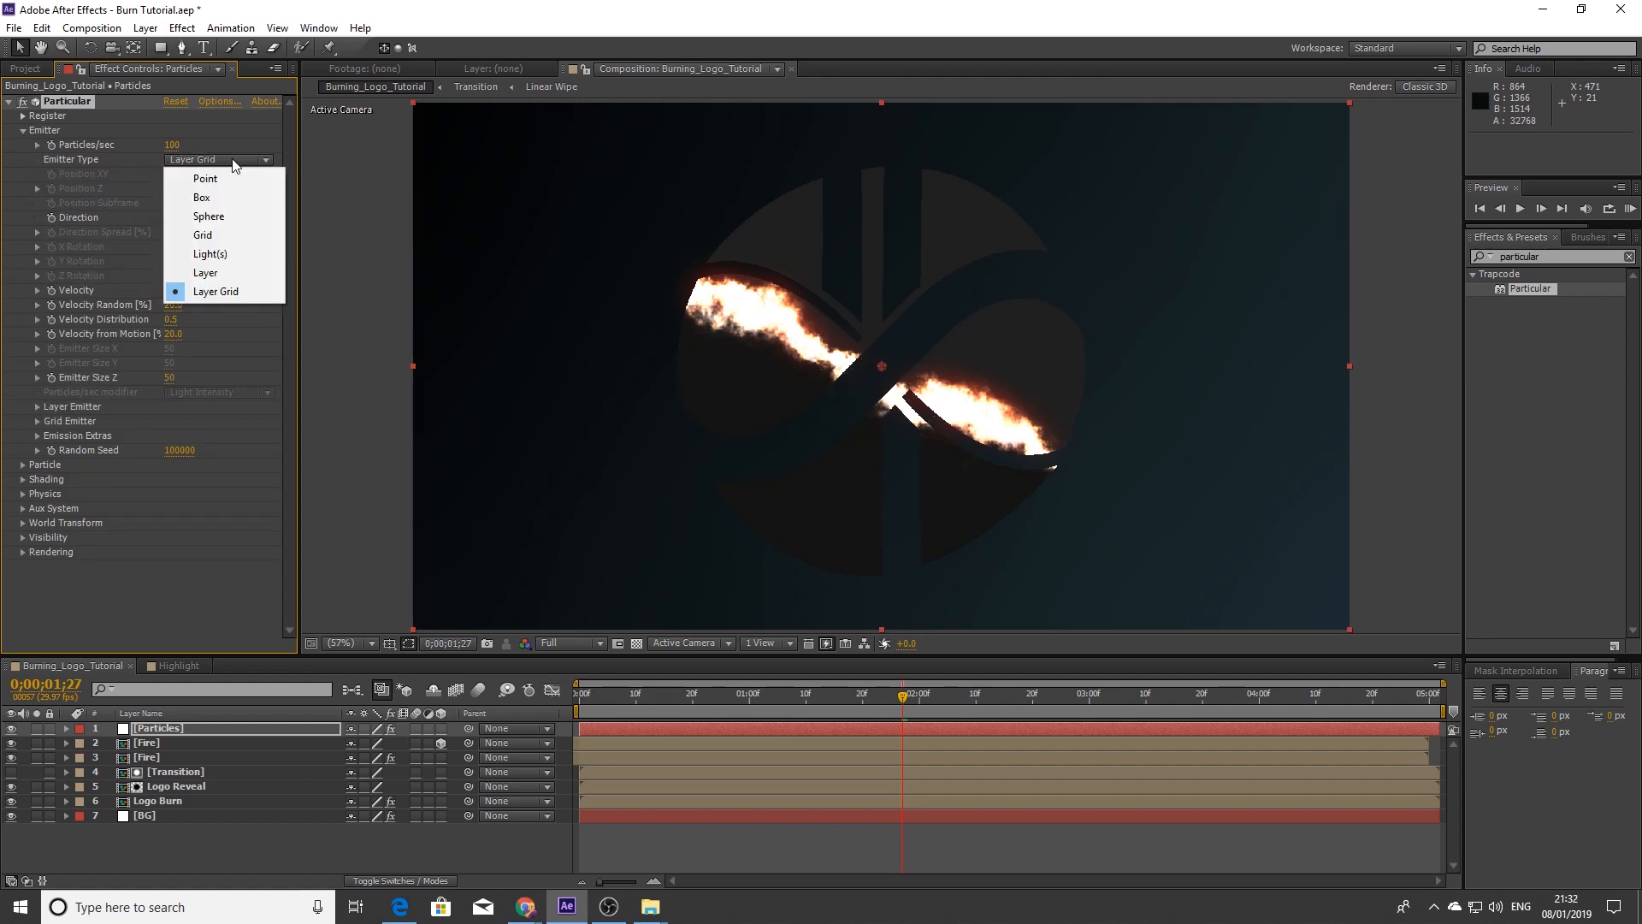
{"action": "left_click", "coordinate": [220, 280]}
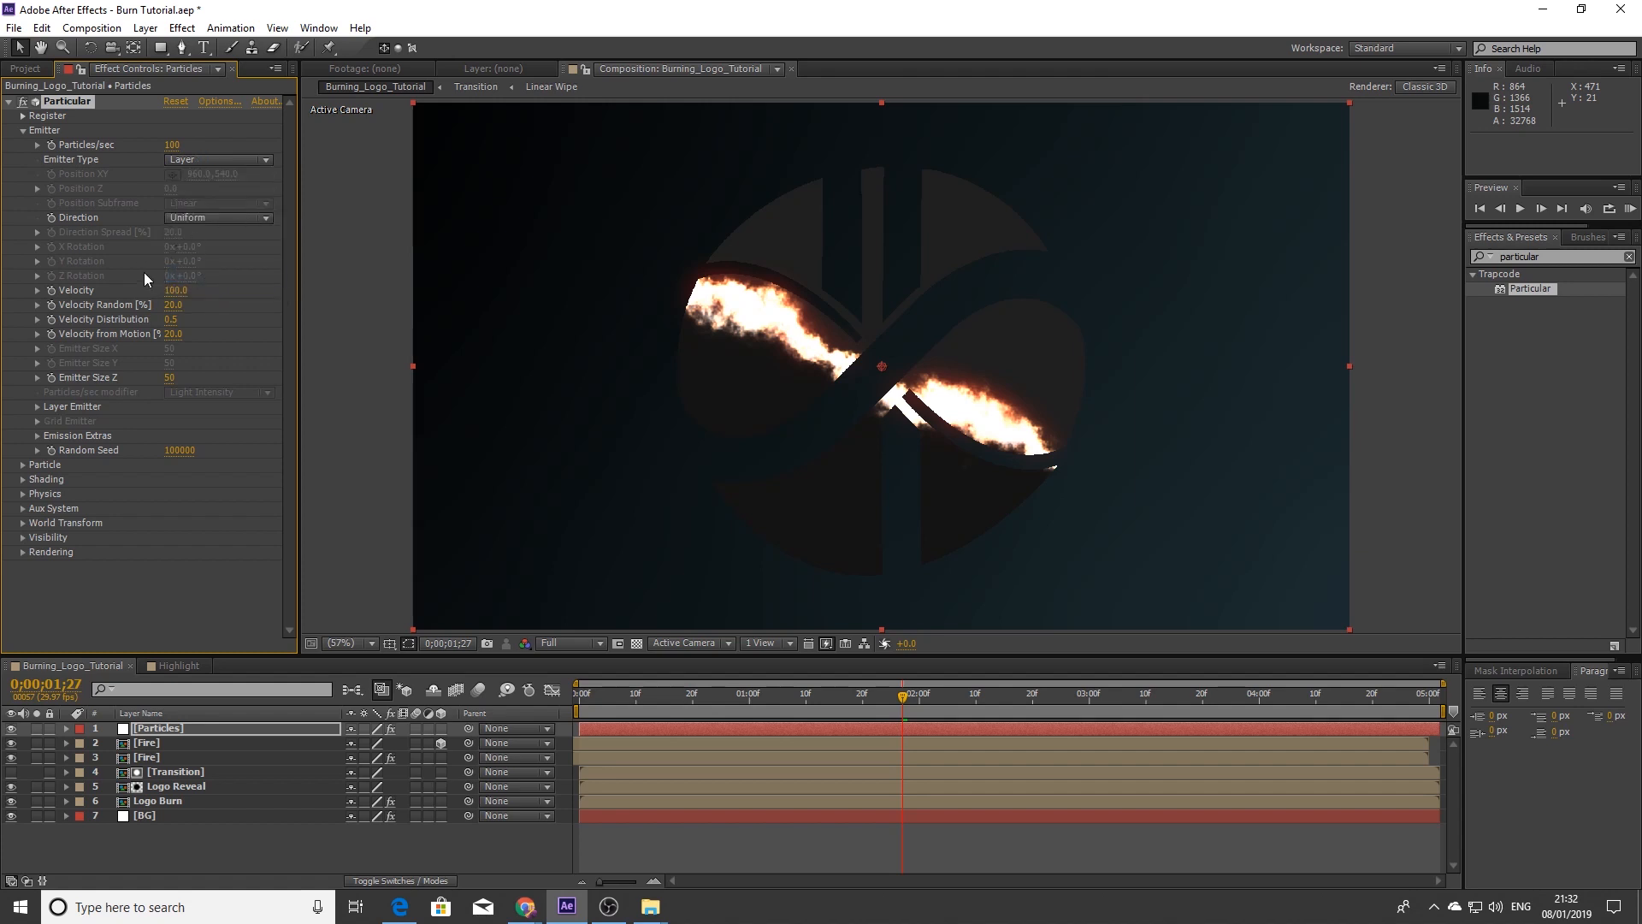
{"action": "left_click", "coordinate": [37, 407]}
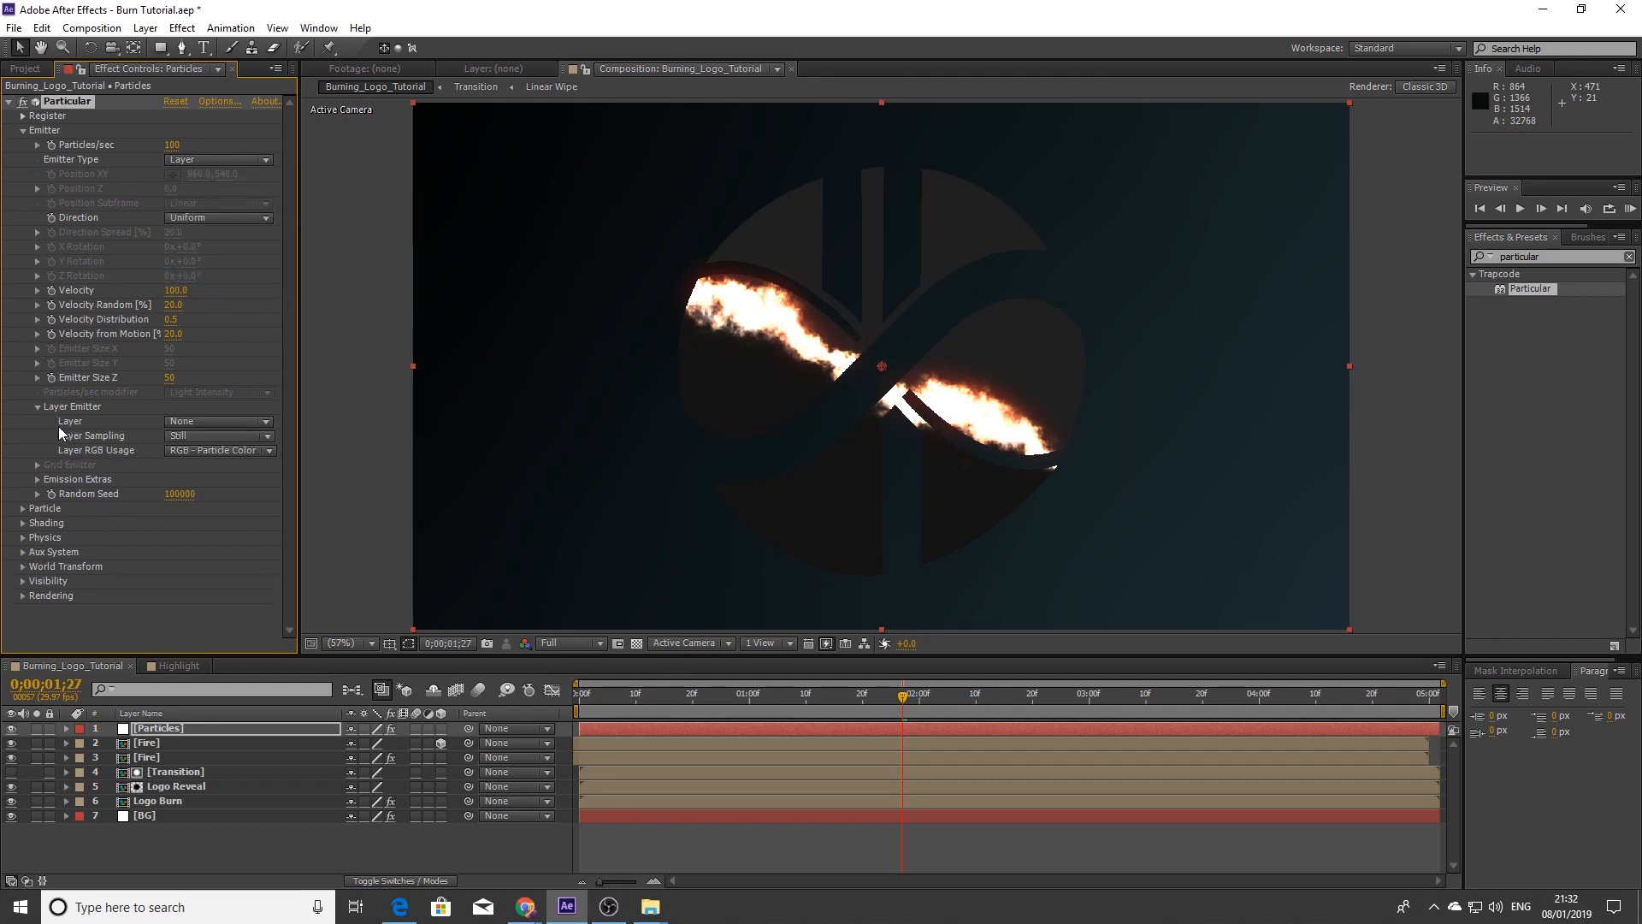
{"action": "left_click", "coordinate": [207, 421]}
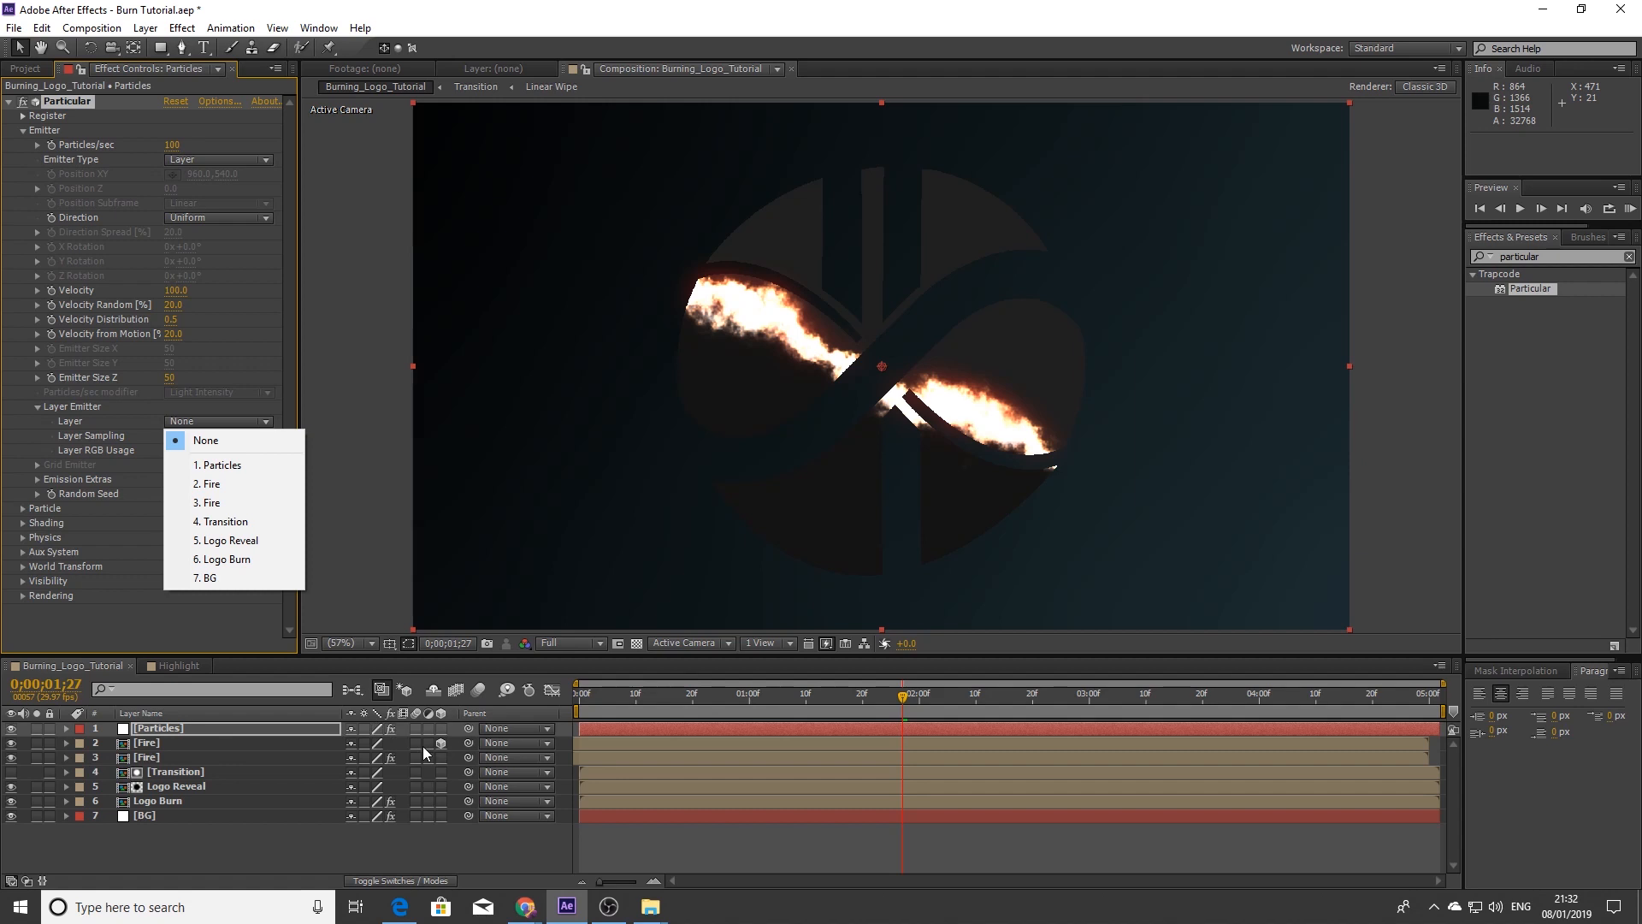
{"action": "left_click", "coordinate": [236, 484]}
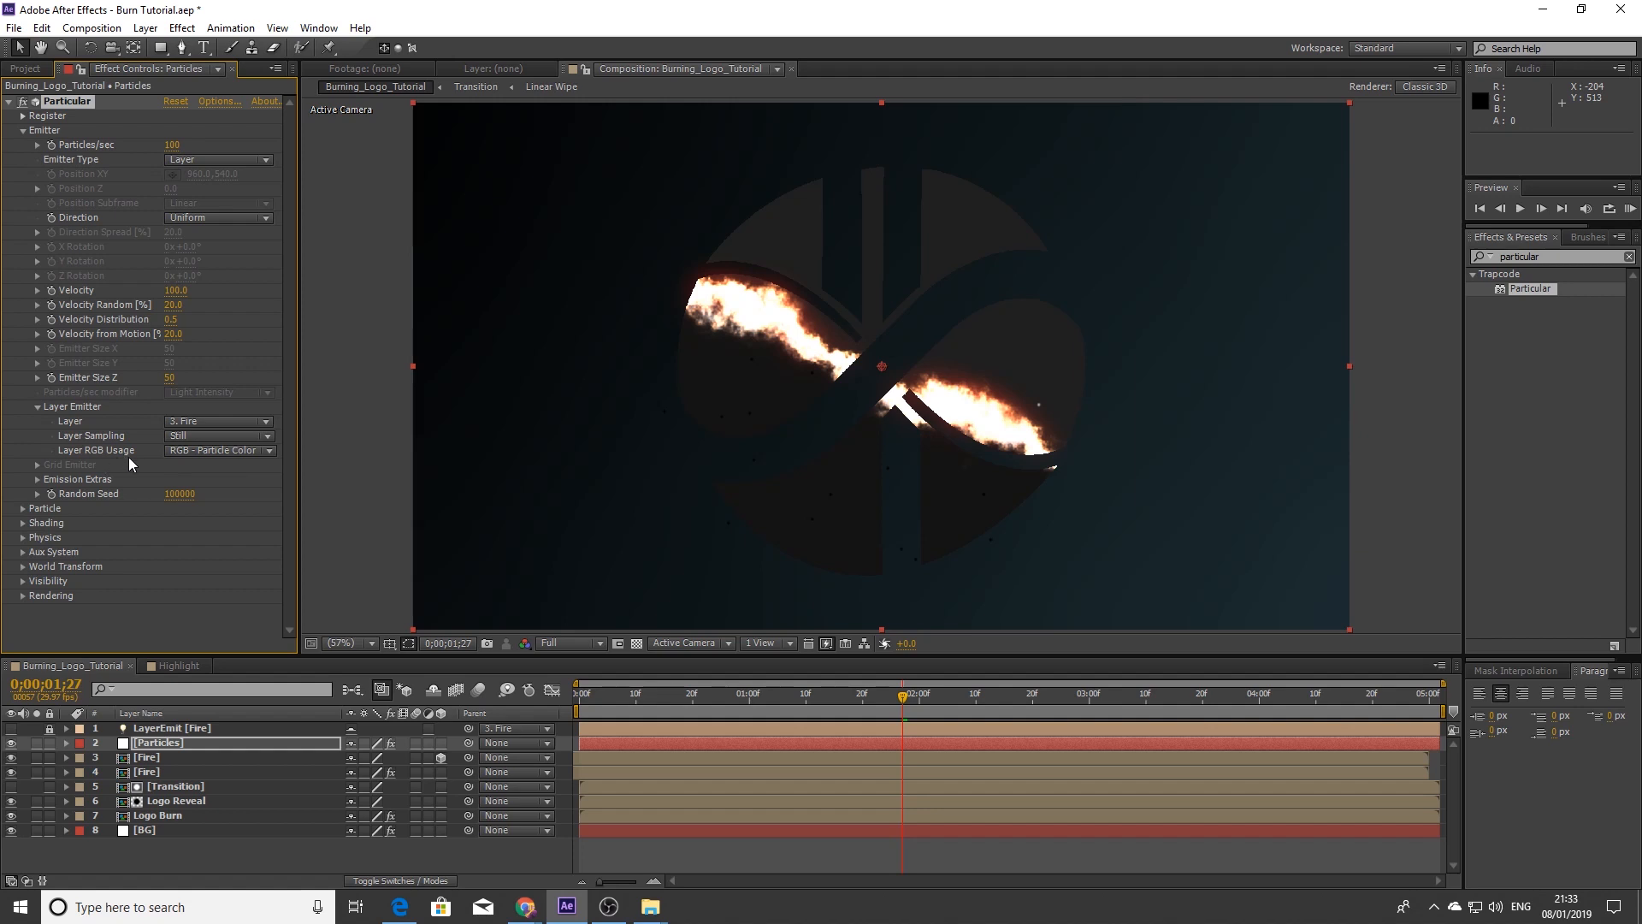
Set the layer emitter's RGB usage to RGB - Size Vel Rot and its sampling to Particle Birth Time
{"action": "left_click", "coordinate": [204, 450]}
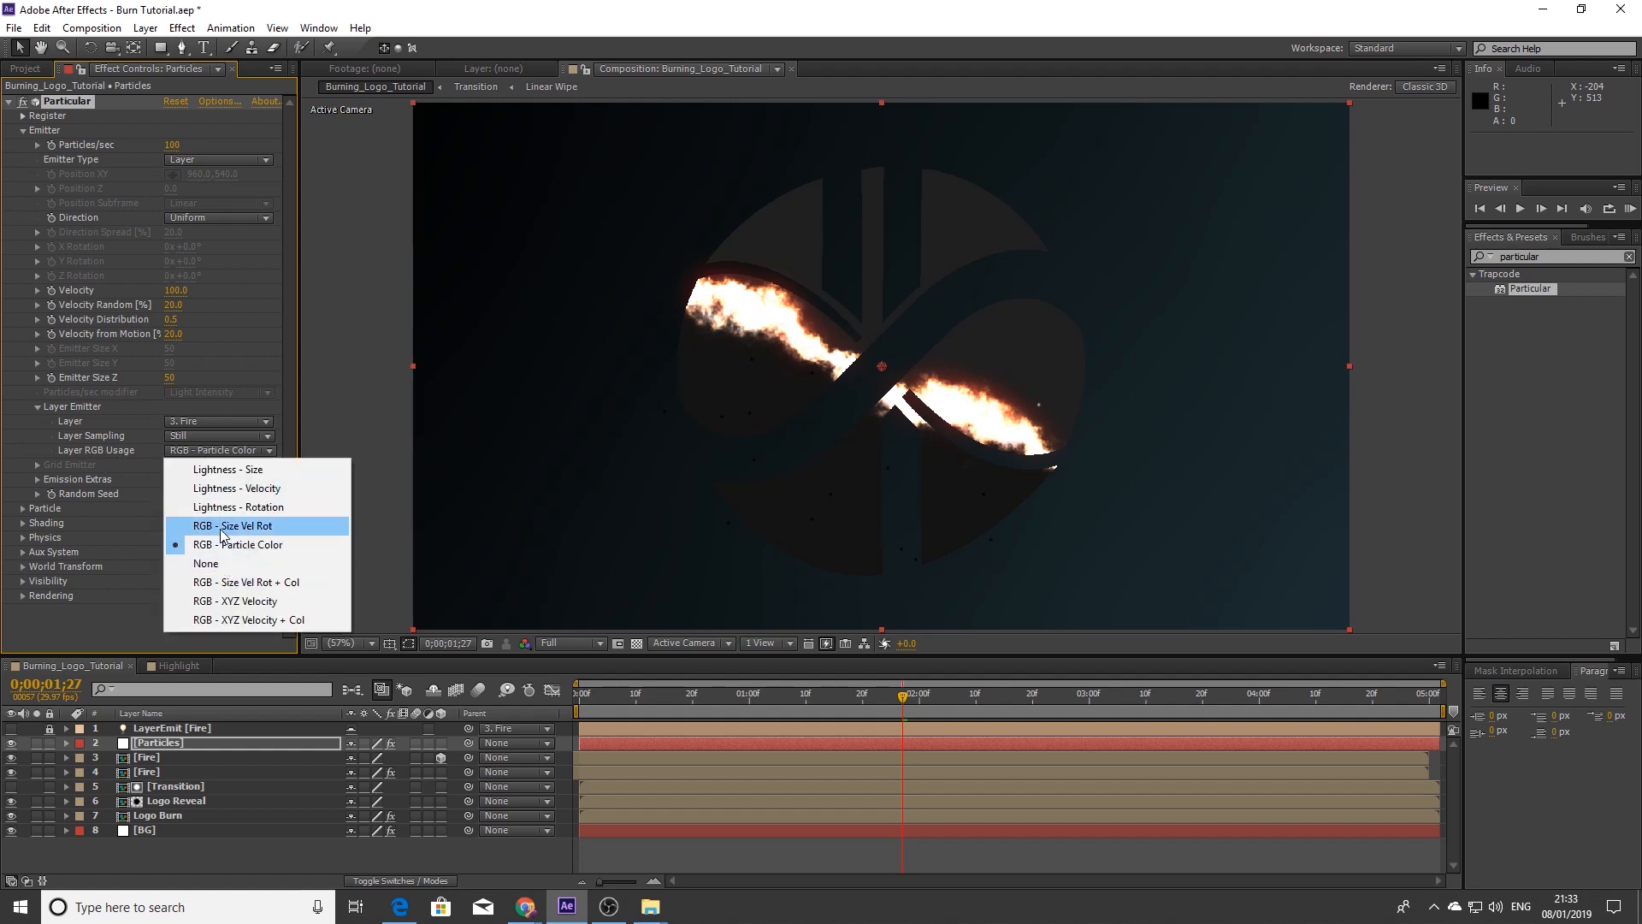
{"action": "left_click", "coordinate": [291, 527]}
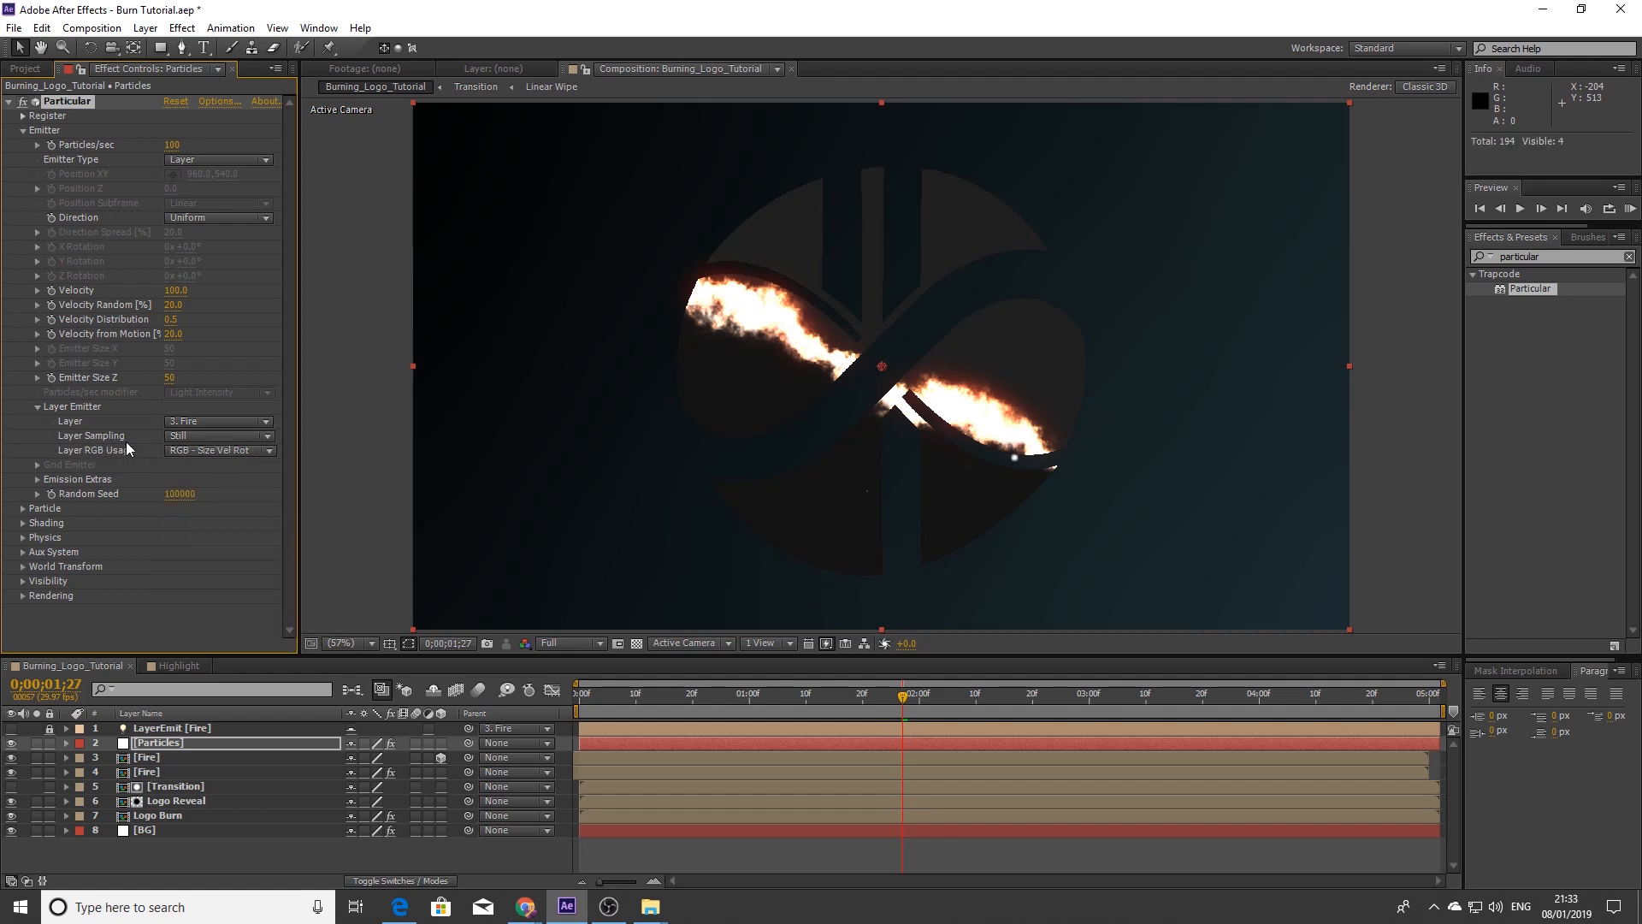
{"action": "left_click", "coordinate": [206, 438]}
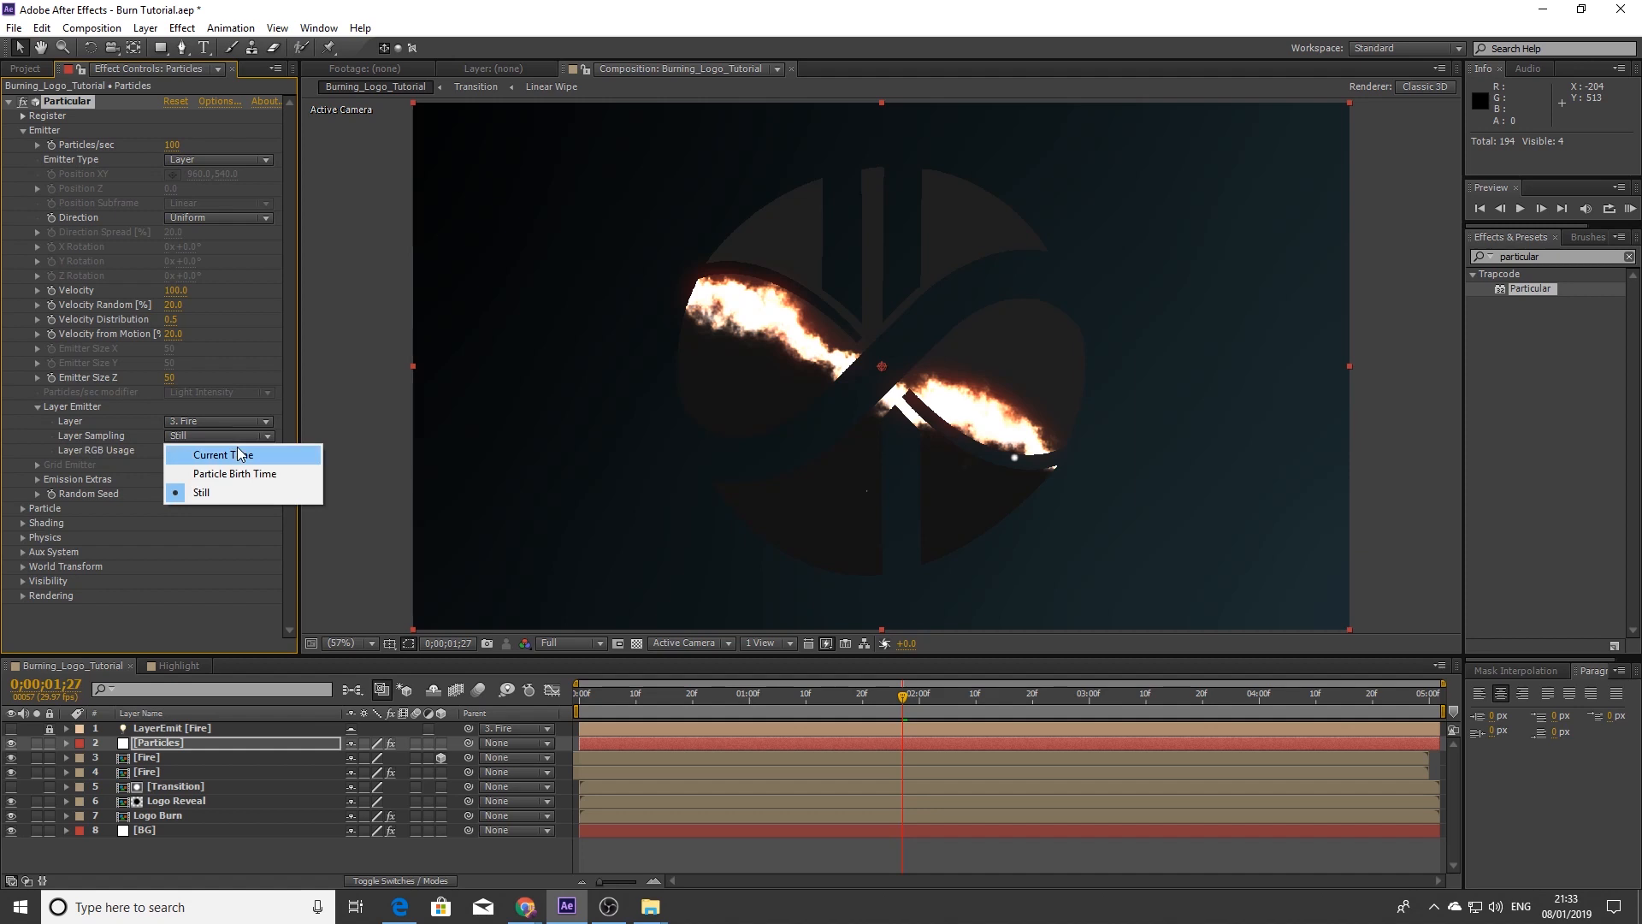
{"action": "left_click", "coordinate": [240, 476]}
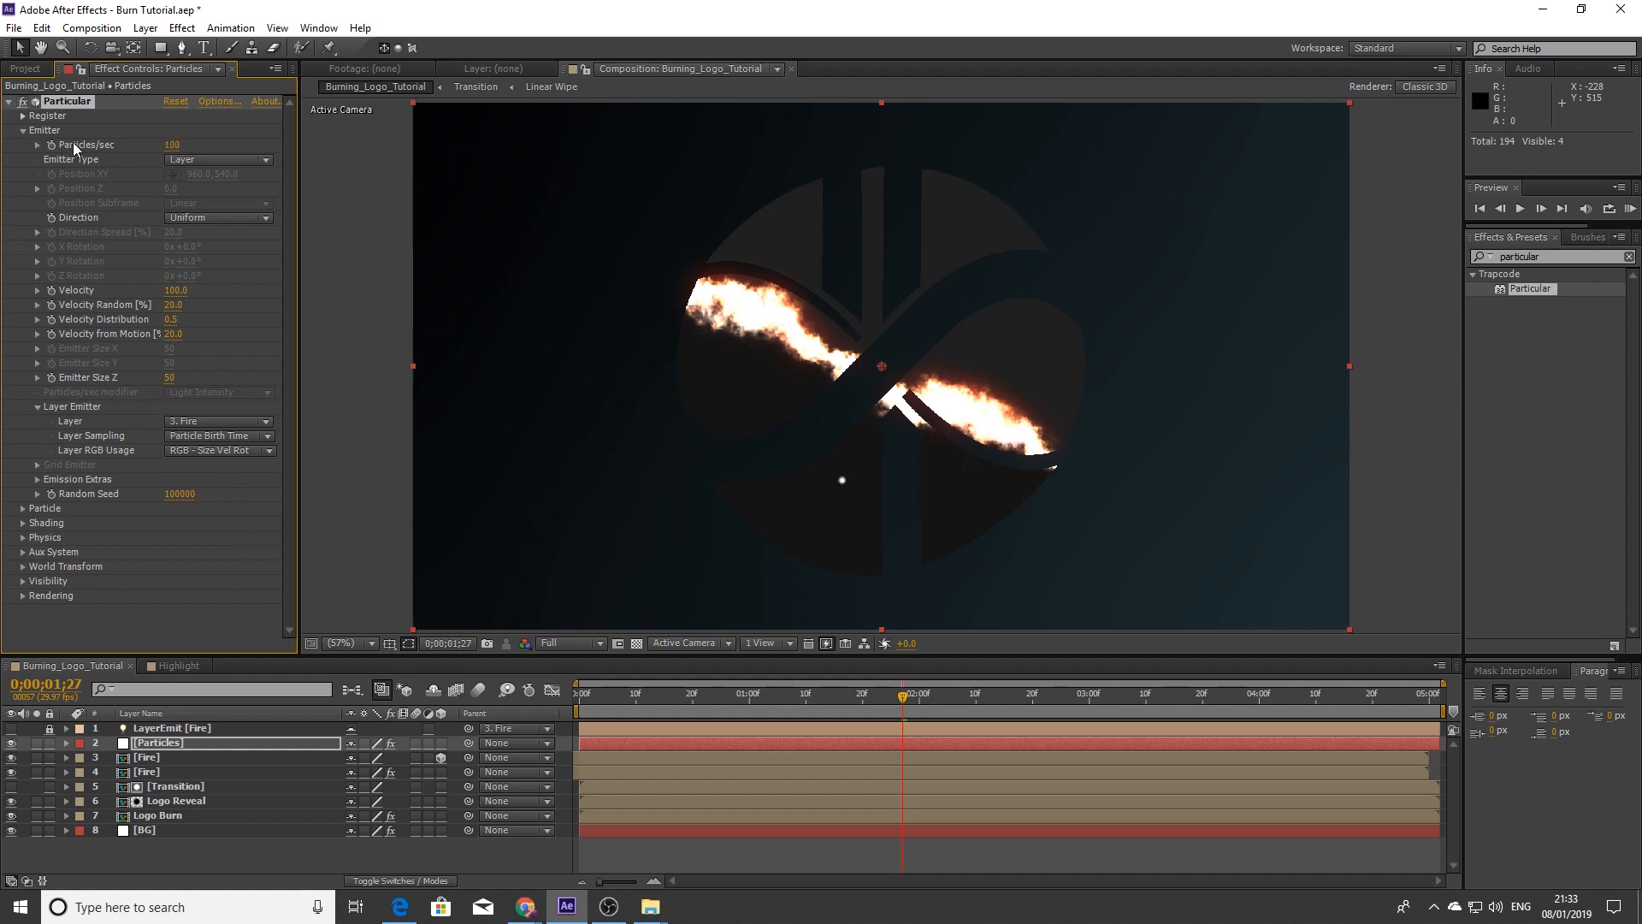
Set the emitter to 26000 particles per second with a velocity of 35
{"action": "left_click", "coordinate": [174, 145]}
{"action": "type", "text": "26000"}
{"action": "key", "text": "Return"}
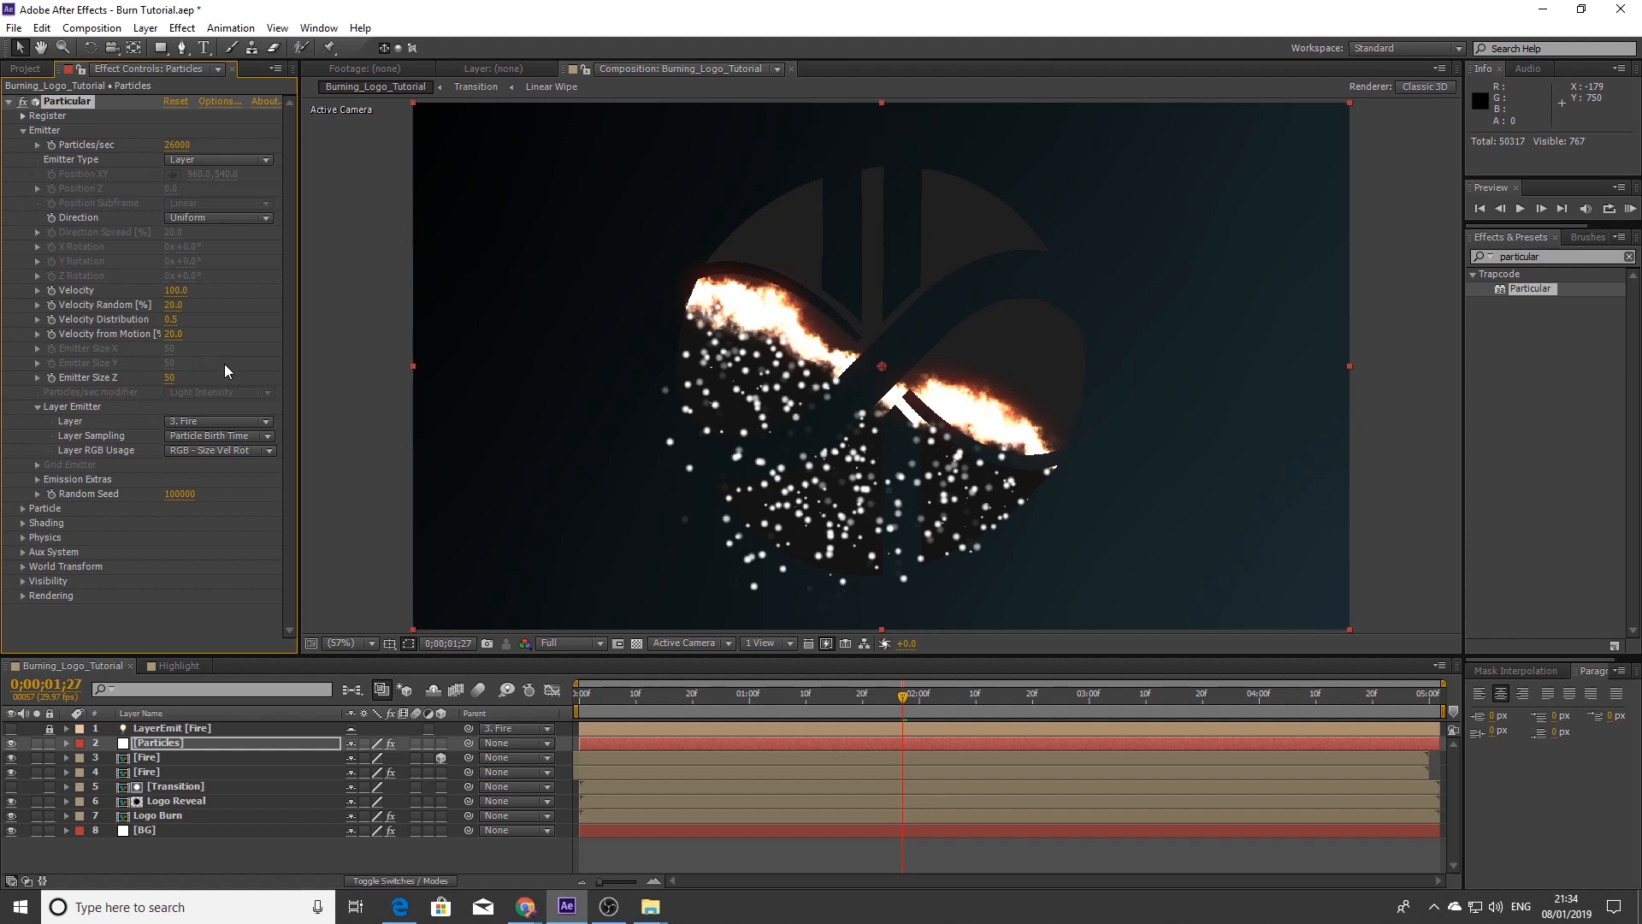
{"action": "left_click", "coordinate": [174, 289]}
{"action": "type", "text": "35"}
{"action": "key", "text": "Return"}
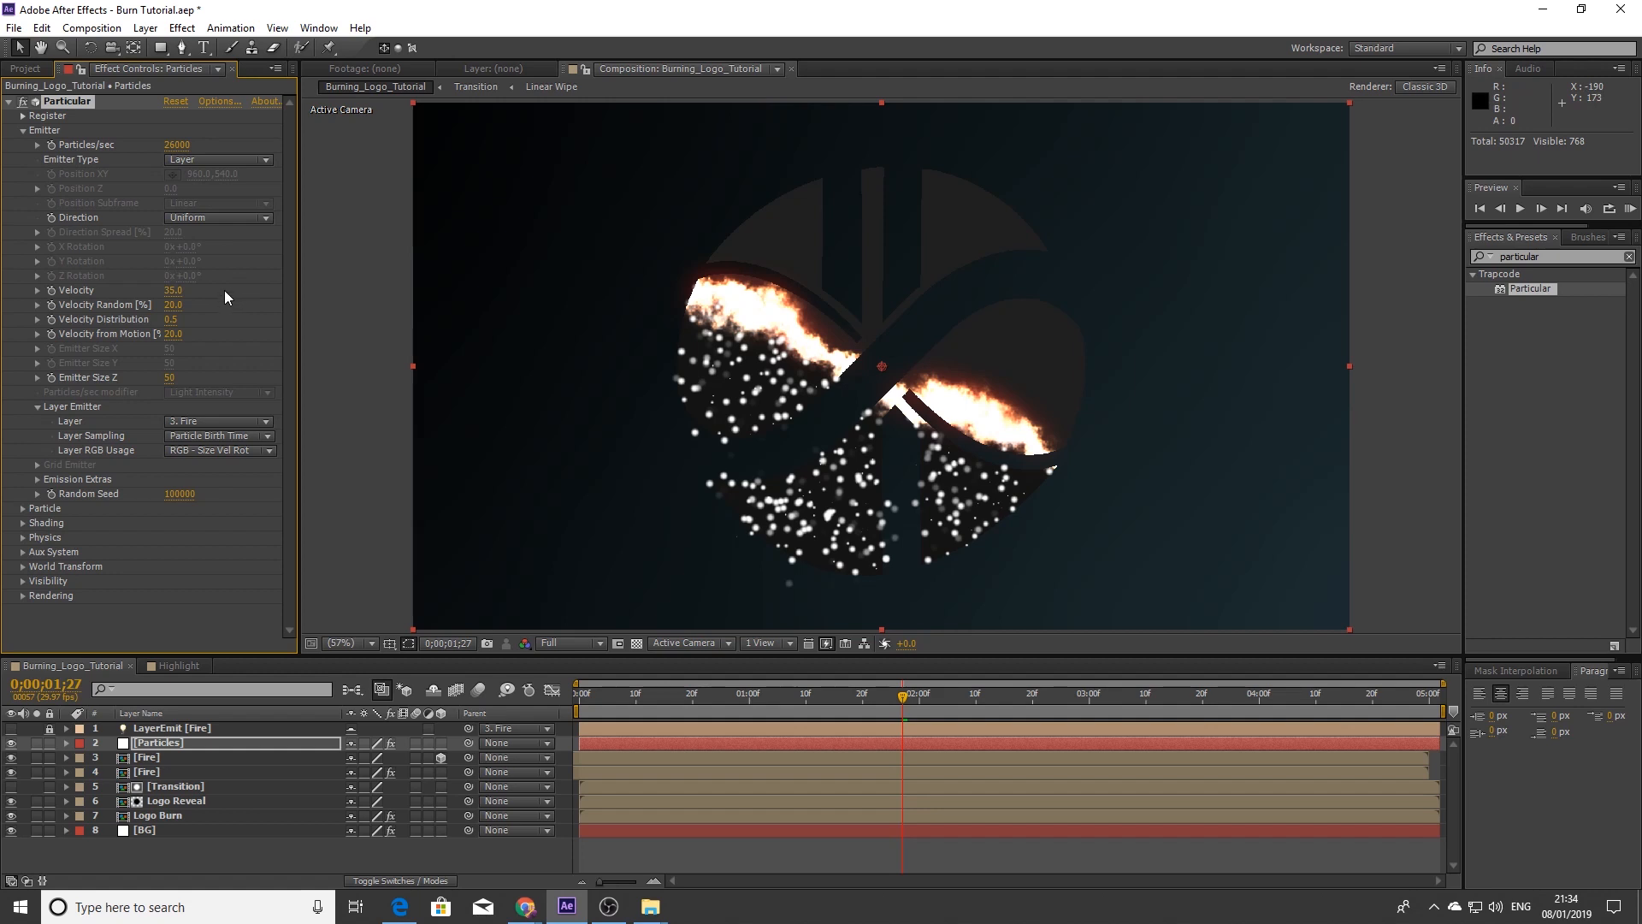
Set the particle size to 2 in Particular's Particle settings
{"action": "left_click", "coordinate": [23, 130]}
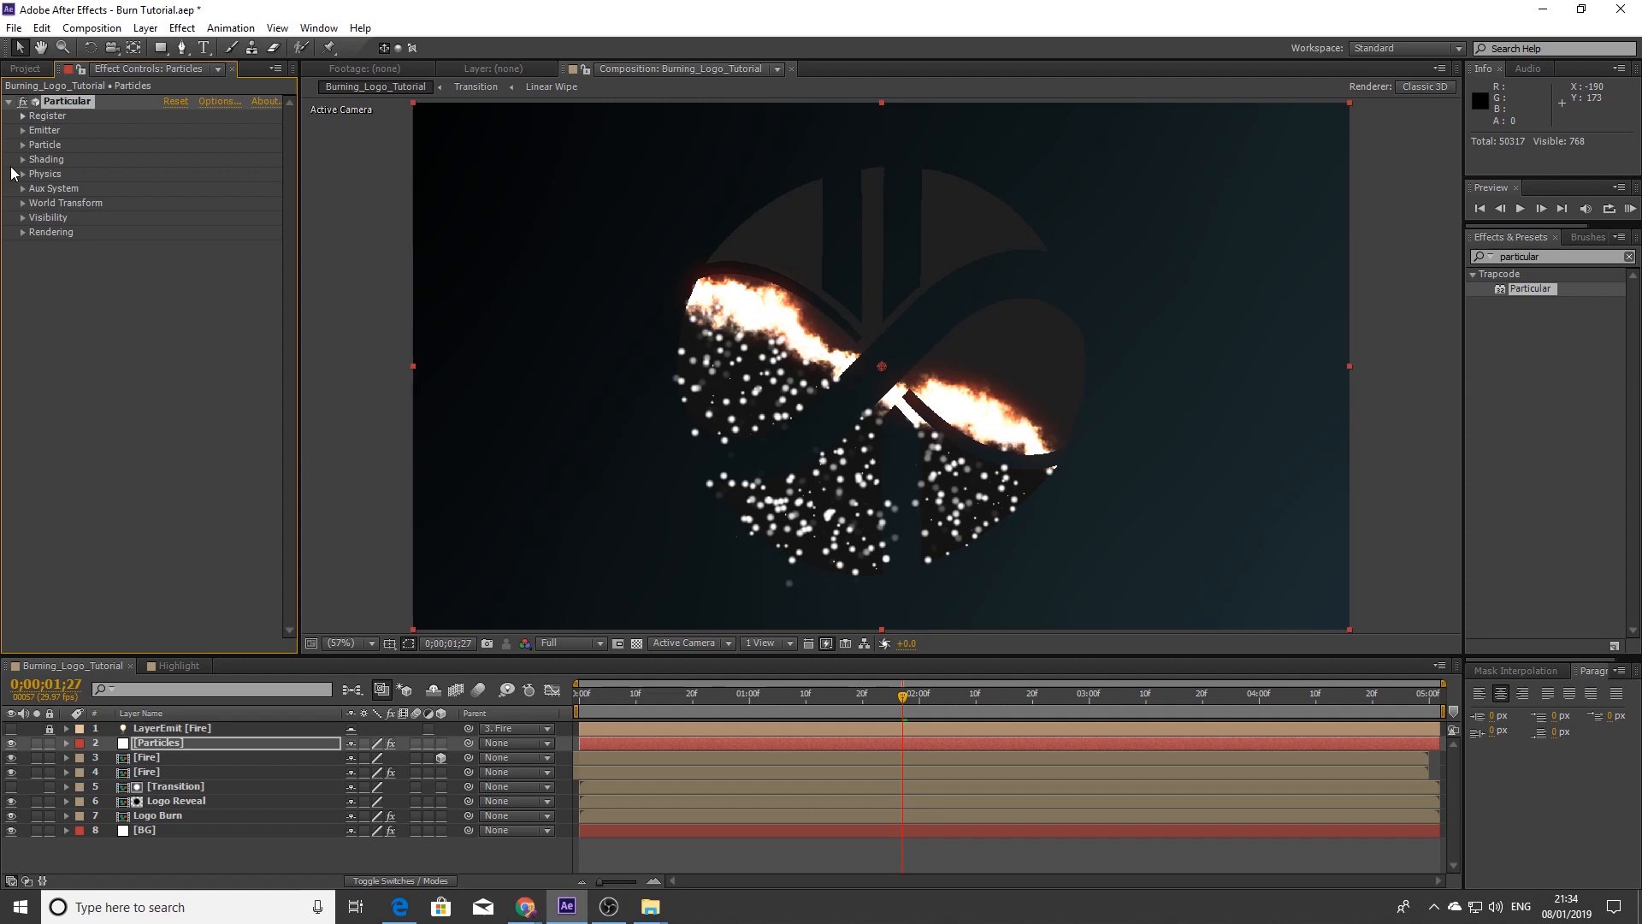
{"action": "left_click", "coordinate": [23, 145]}
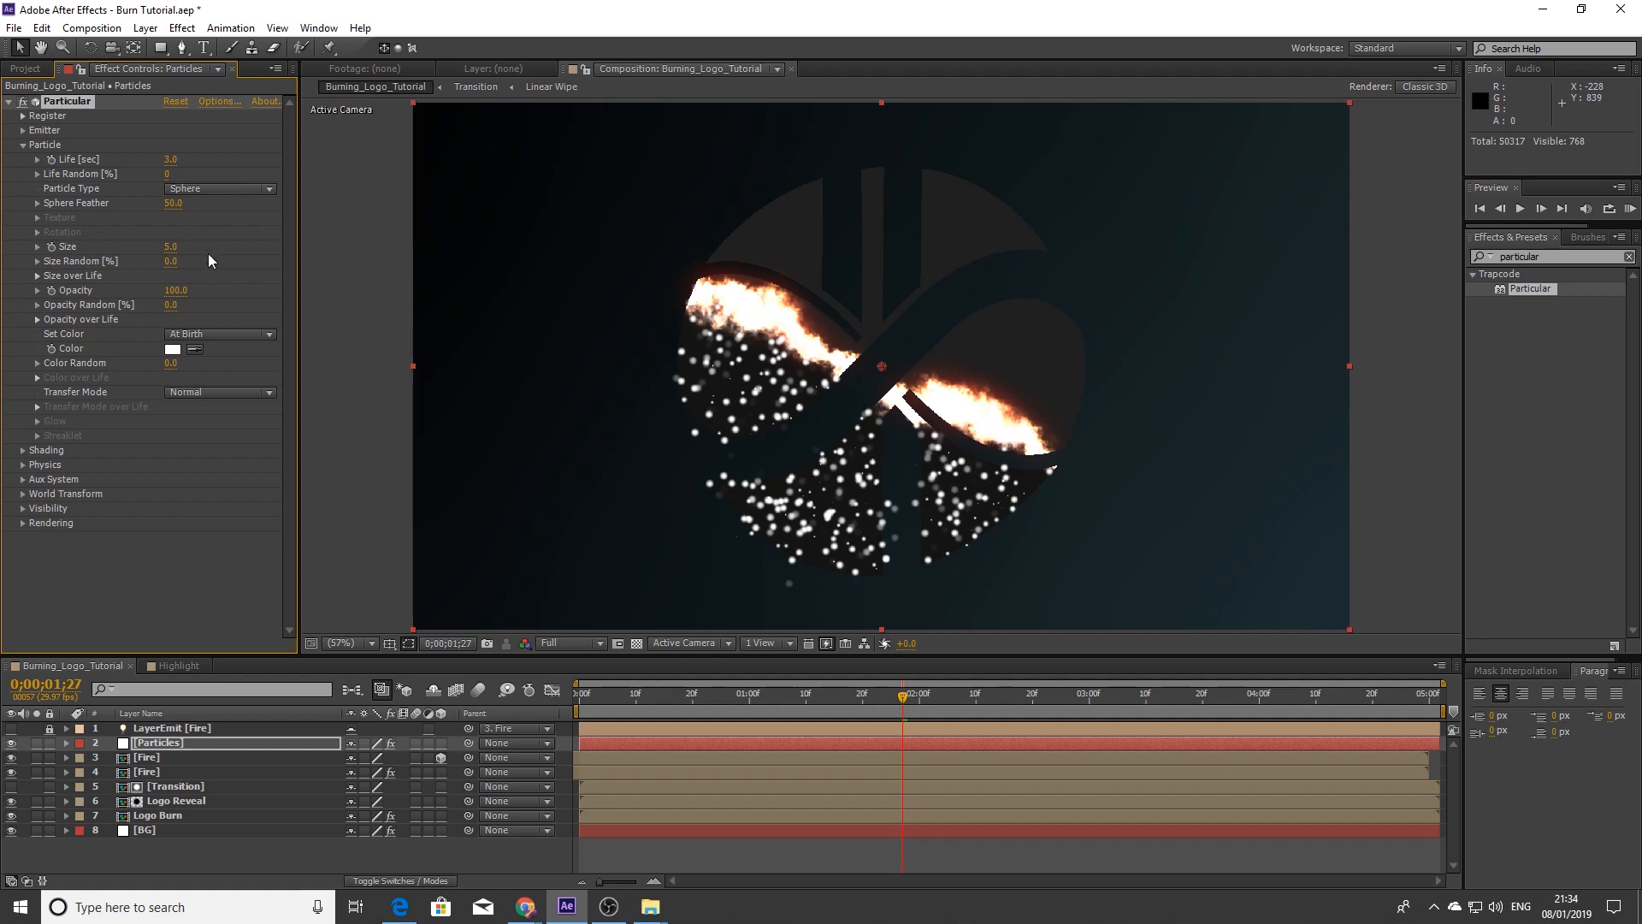
{"action": "left_click", "coordinate": [171, 247]}
{"action": "type", "text": "2"}
{"action": "key", "text": "Return"}
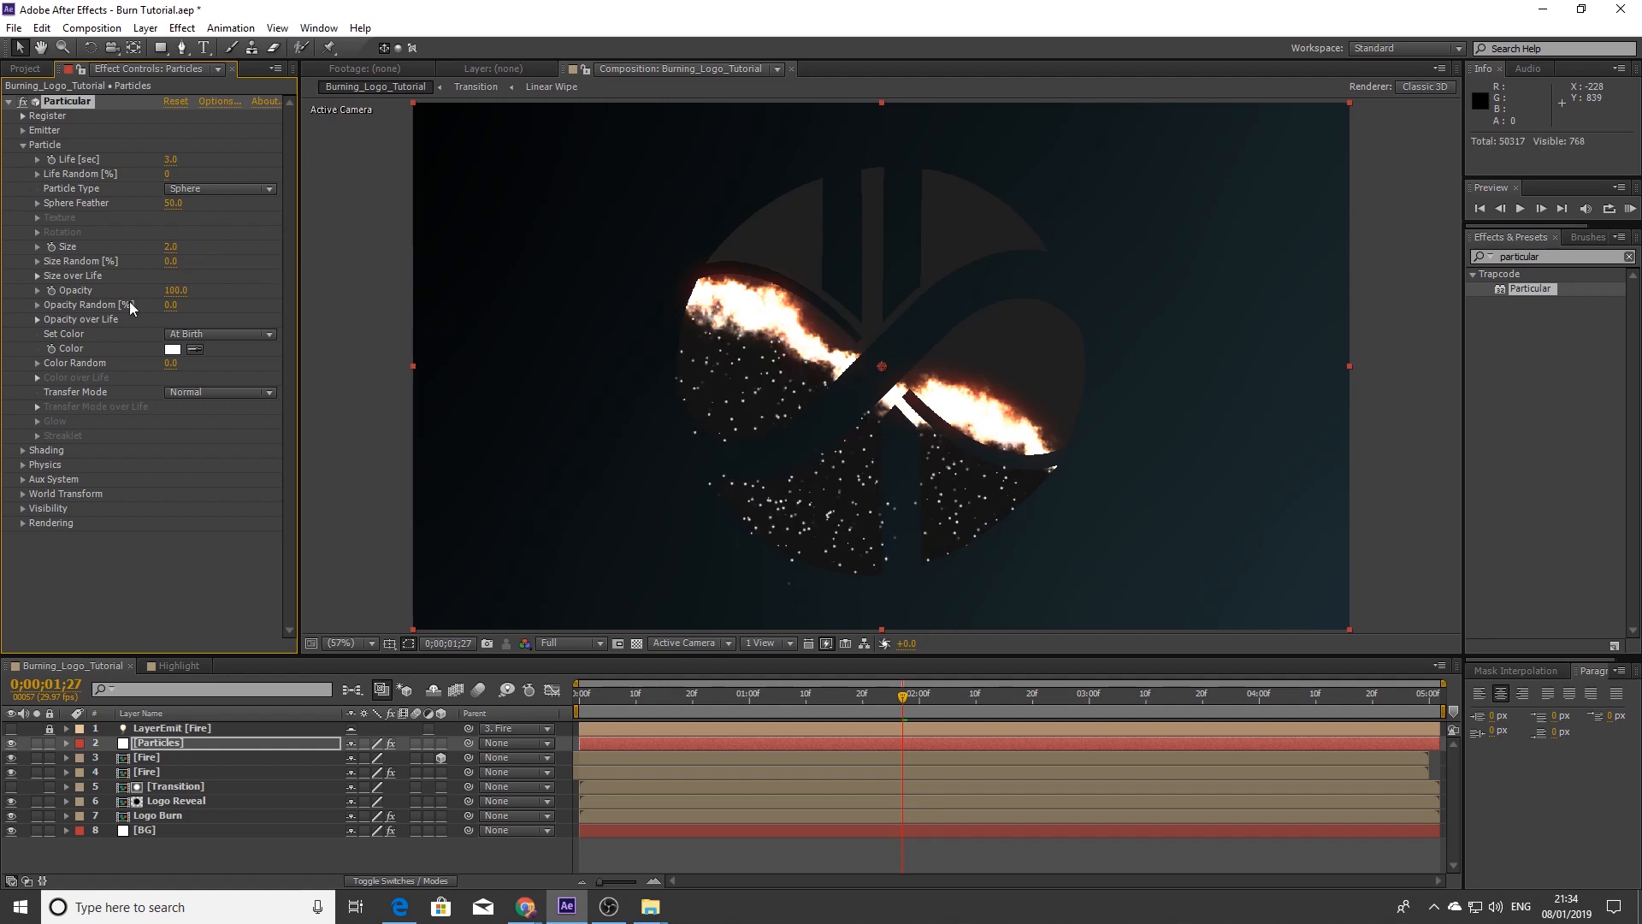
{"action": "left_click", "coordinate": [22, 143]}
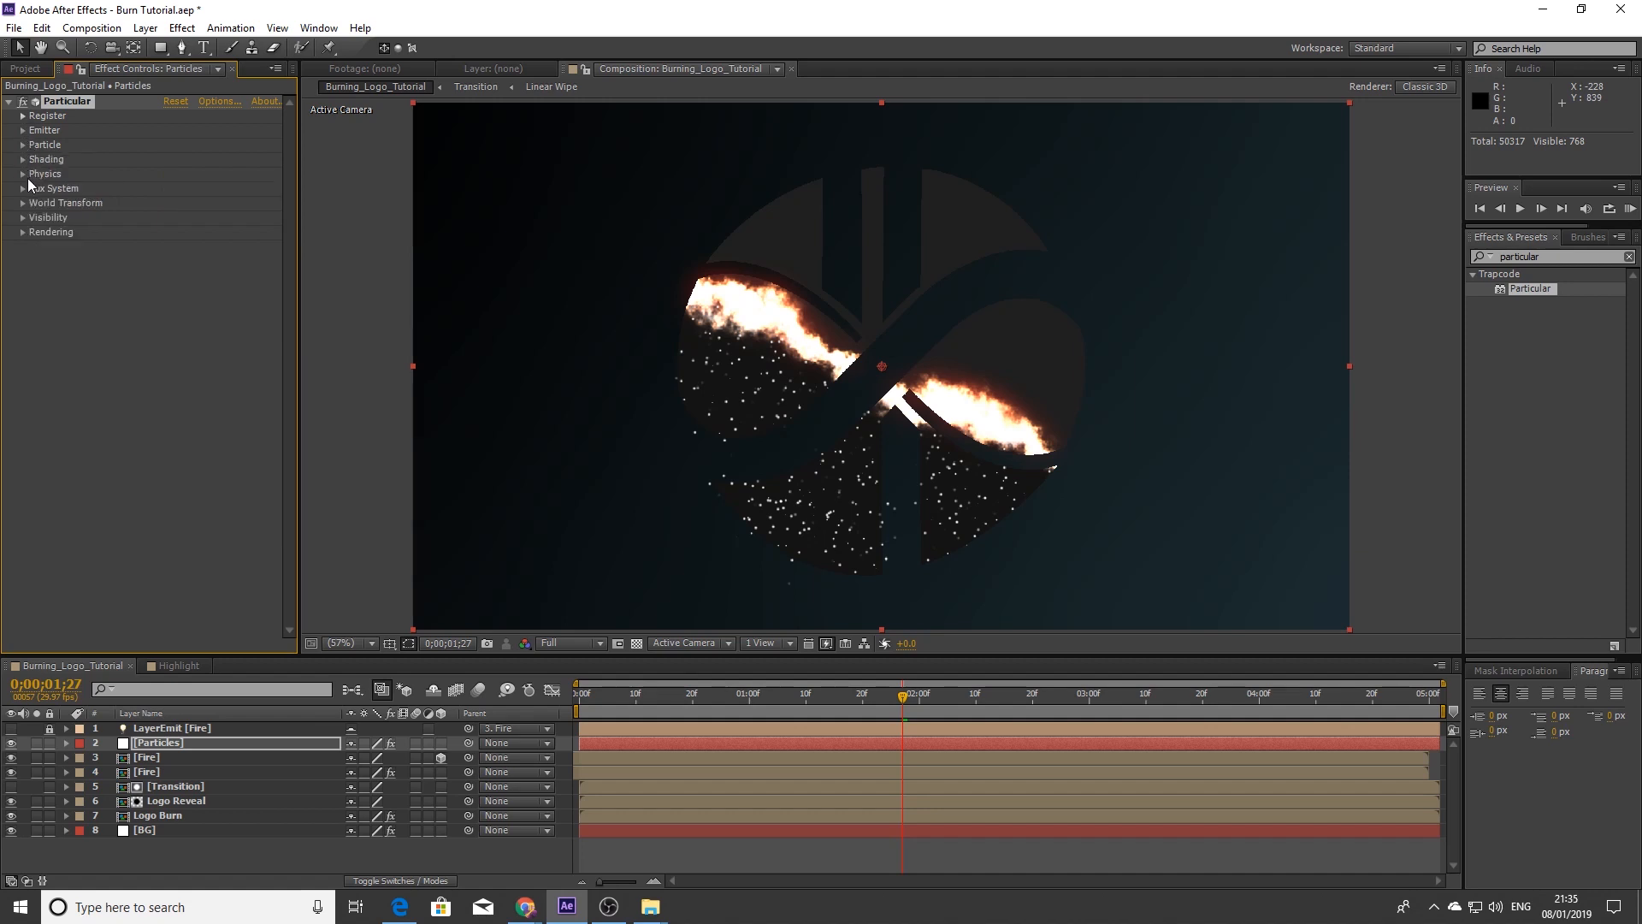
Set Particular's gravity to -100 and Wind X to -176, and check the particles at 0;00;02;05
{"action": "left_click", "coordinate": [22, 174]}
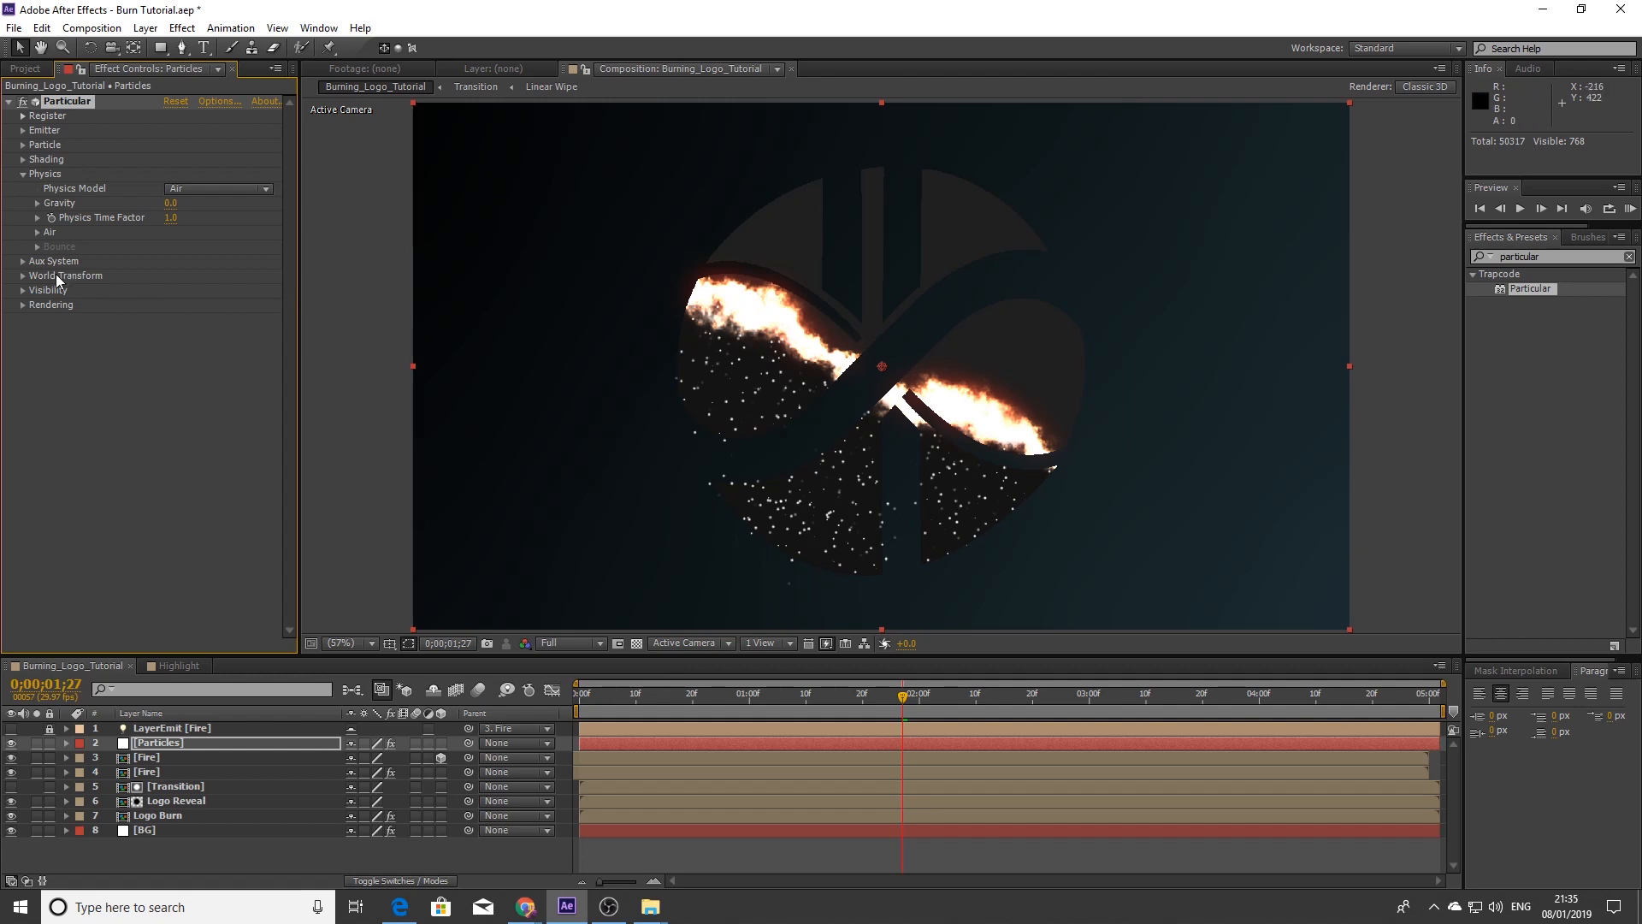
{"action": "left_click", "coordinate": [37, 232]}
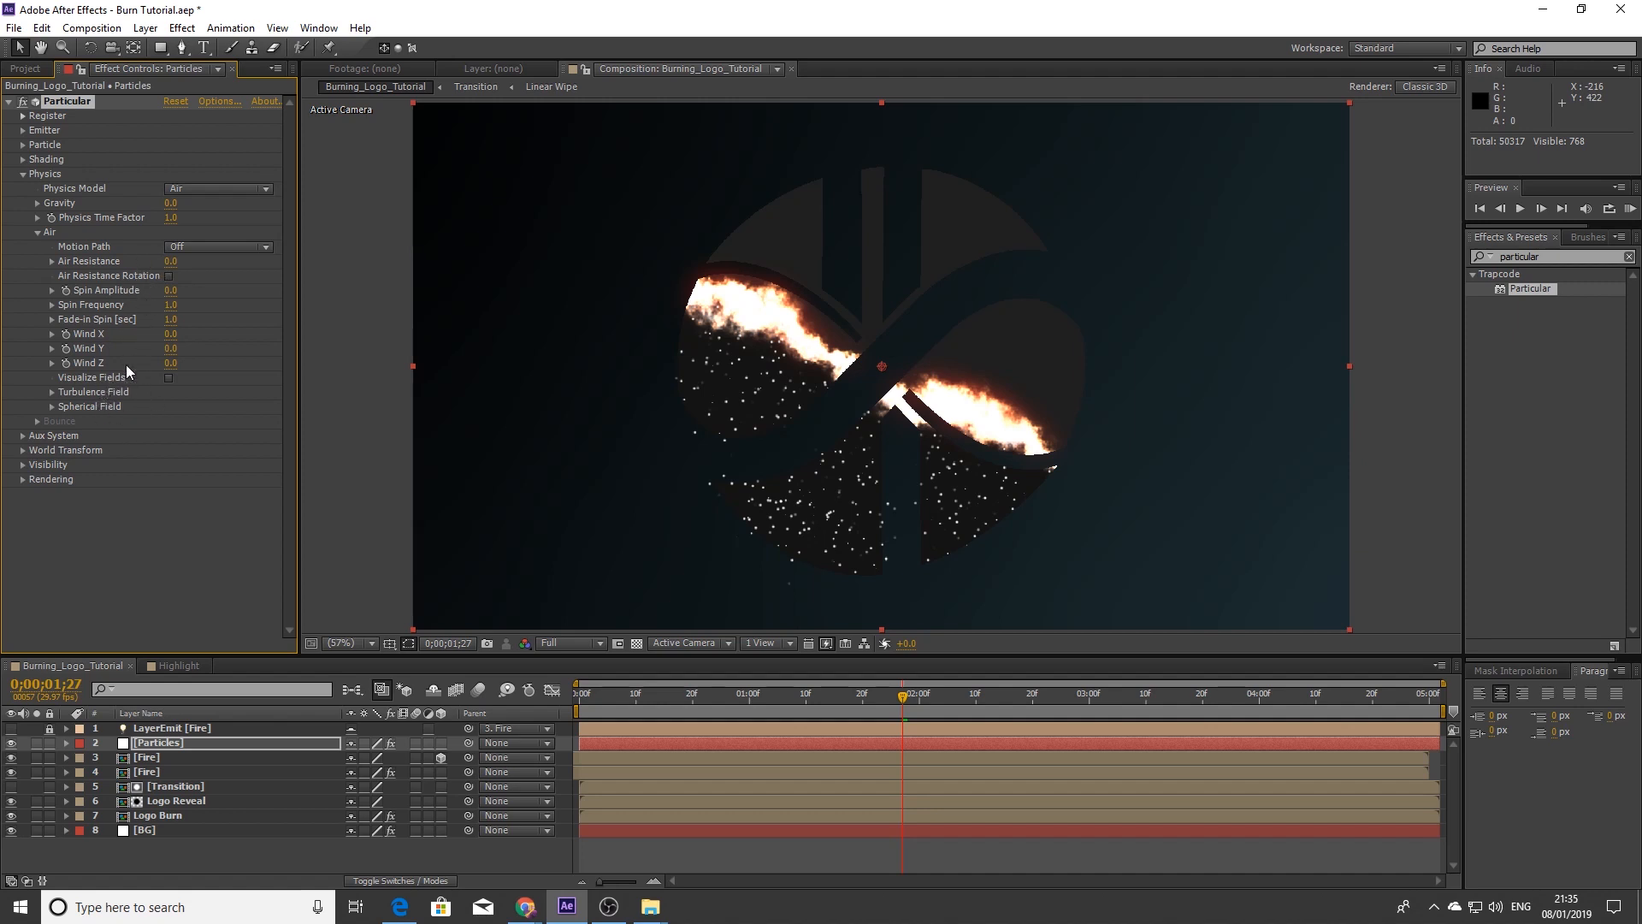
{"action": "left_click_drag", "start_coordinate": [169, 209], "coordinate": [156, 198]}
{"action": "left_click", "coordinate": [170, 333]}
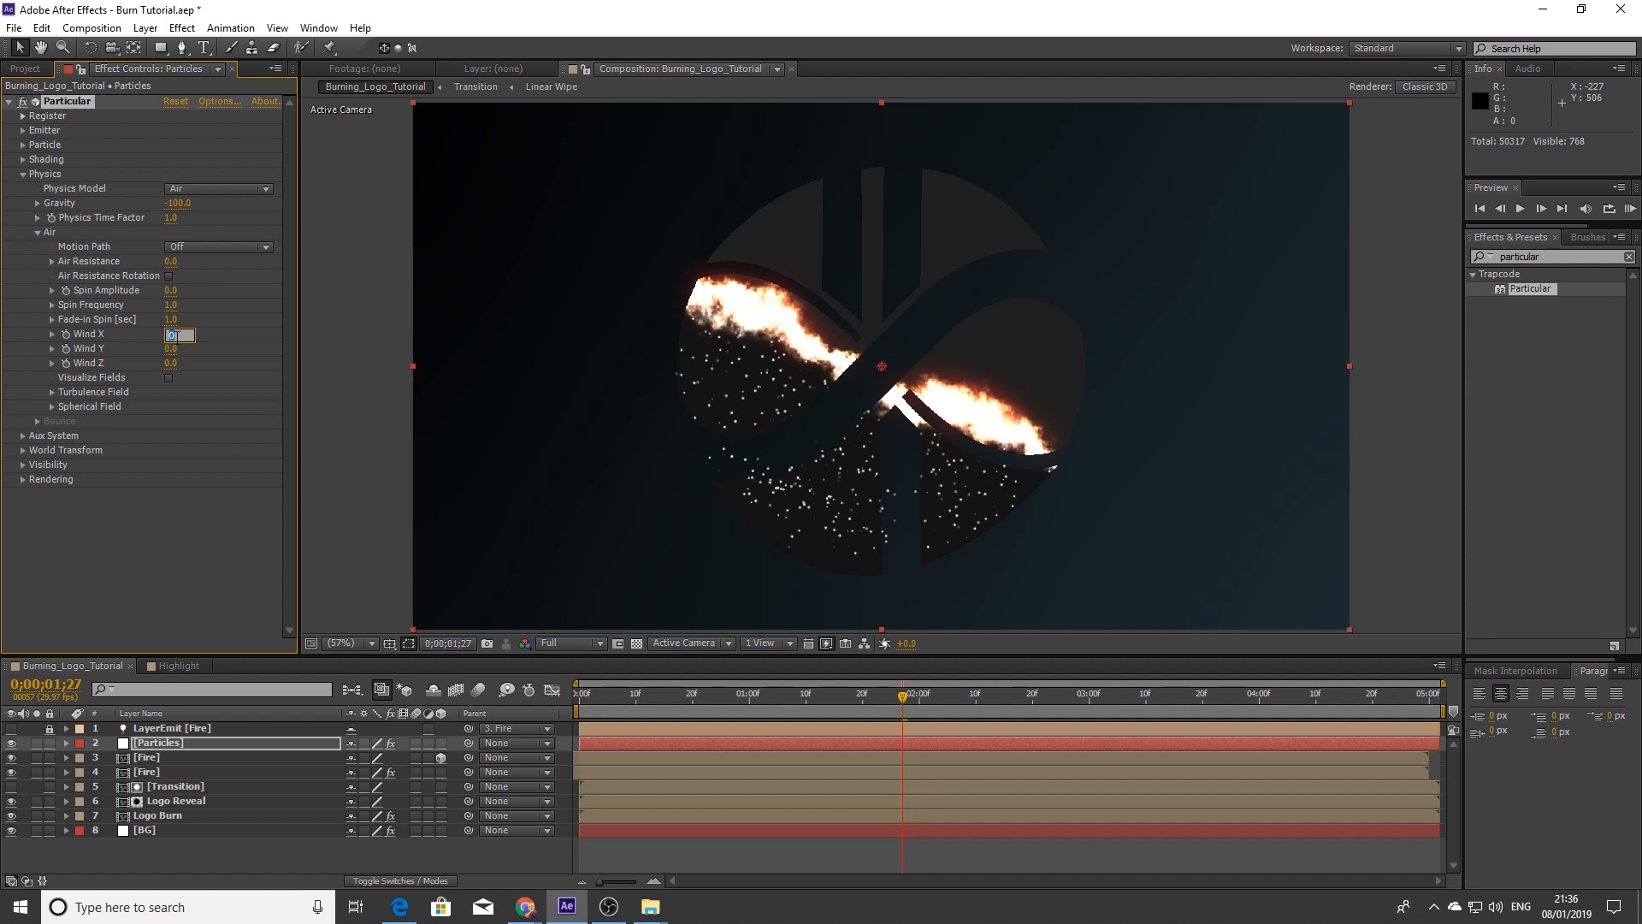
{"action": "key", "text": "Return"}
{"action": "left_click_drag", "start_coordinate": [167, 335], "coordinate": [1, 342]}
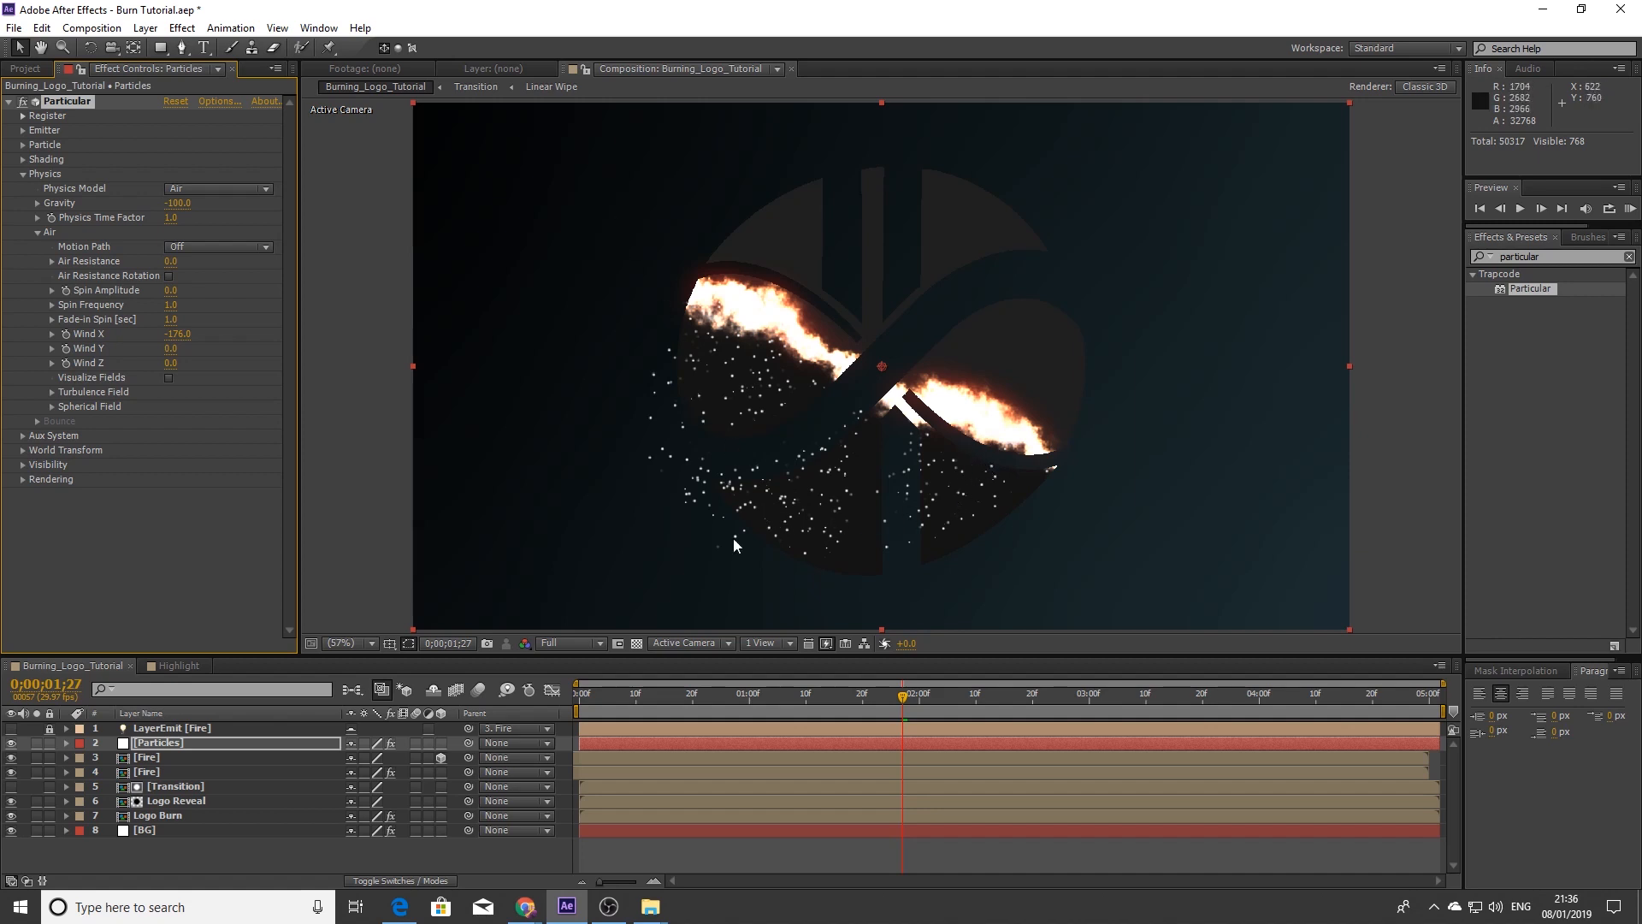
{"action": "left_click_drag", "start_coordinate": [1026, 696], "coordinate": [947, 697]}
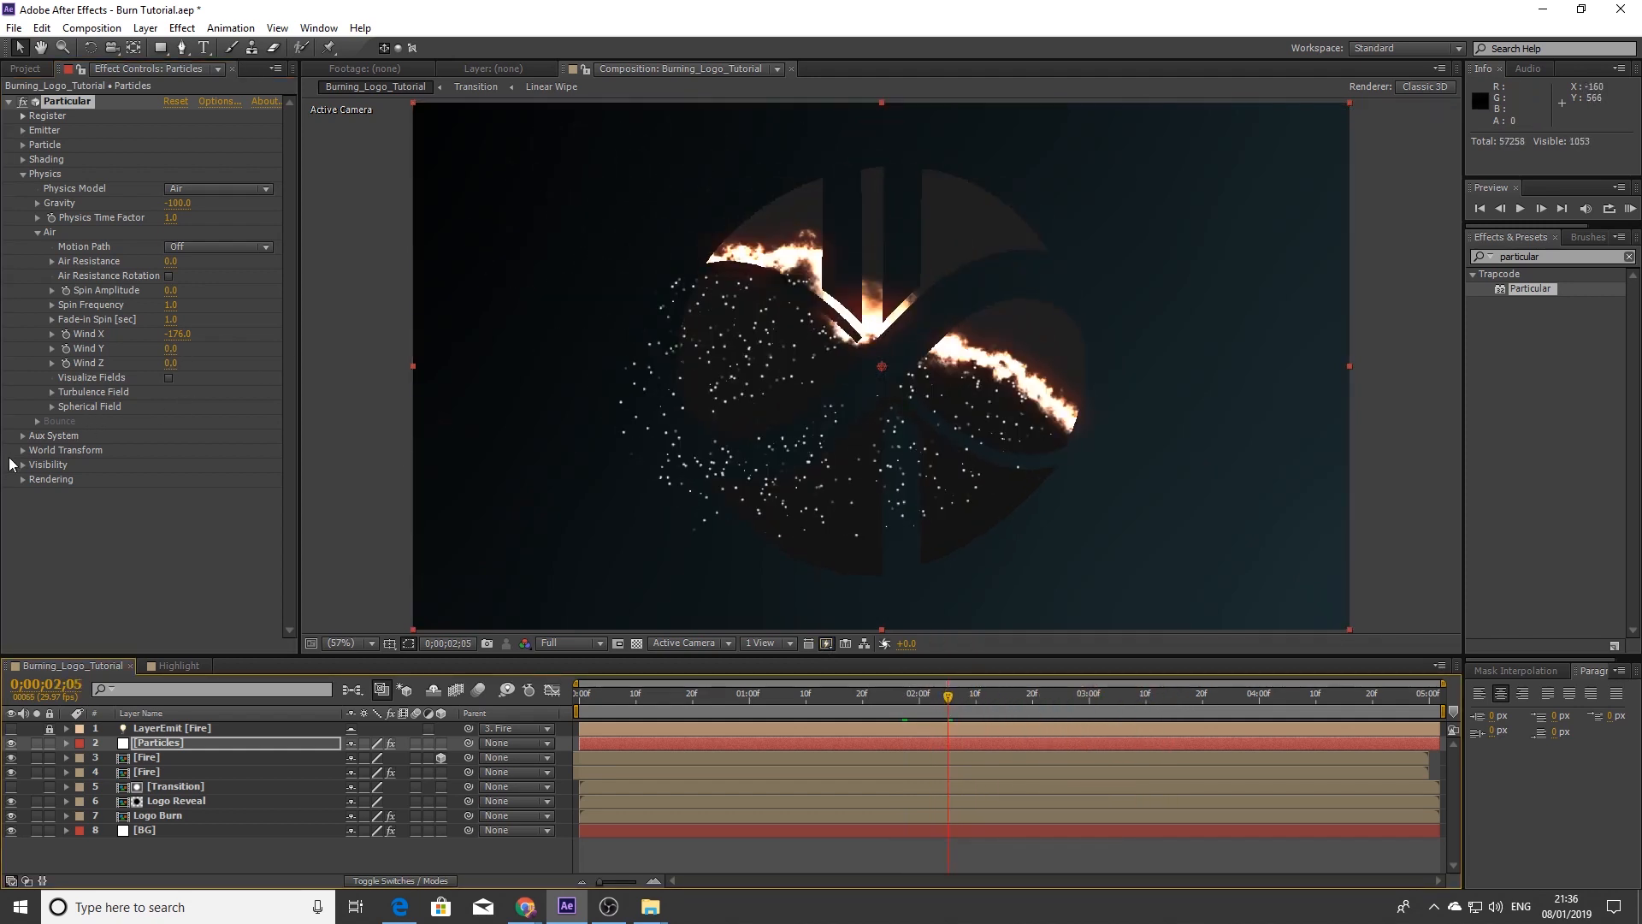
Set the turbulence field's Affect Position to 833 and its Scale to 7
{"action": "left_click", "coordinate": [51, 393]}
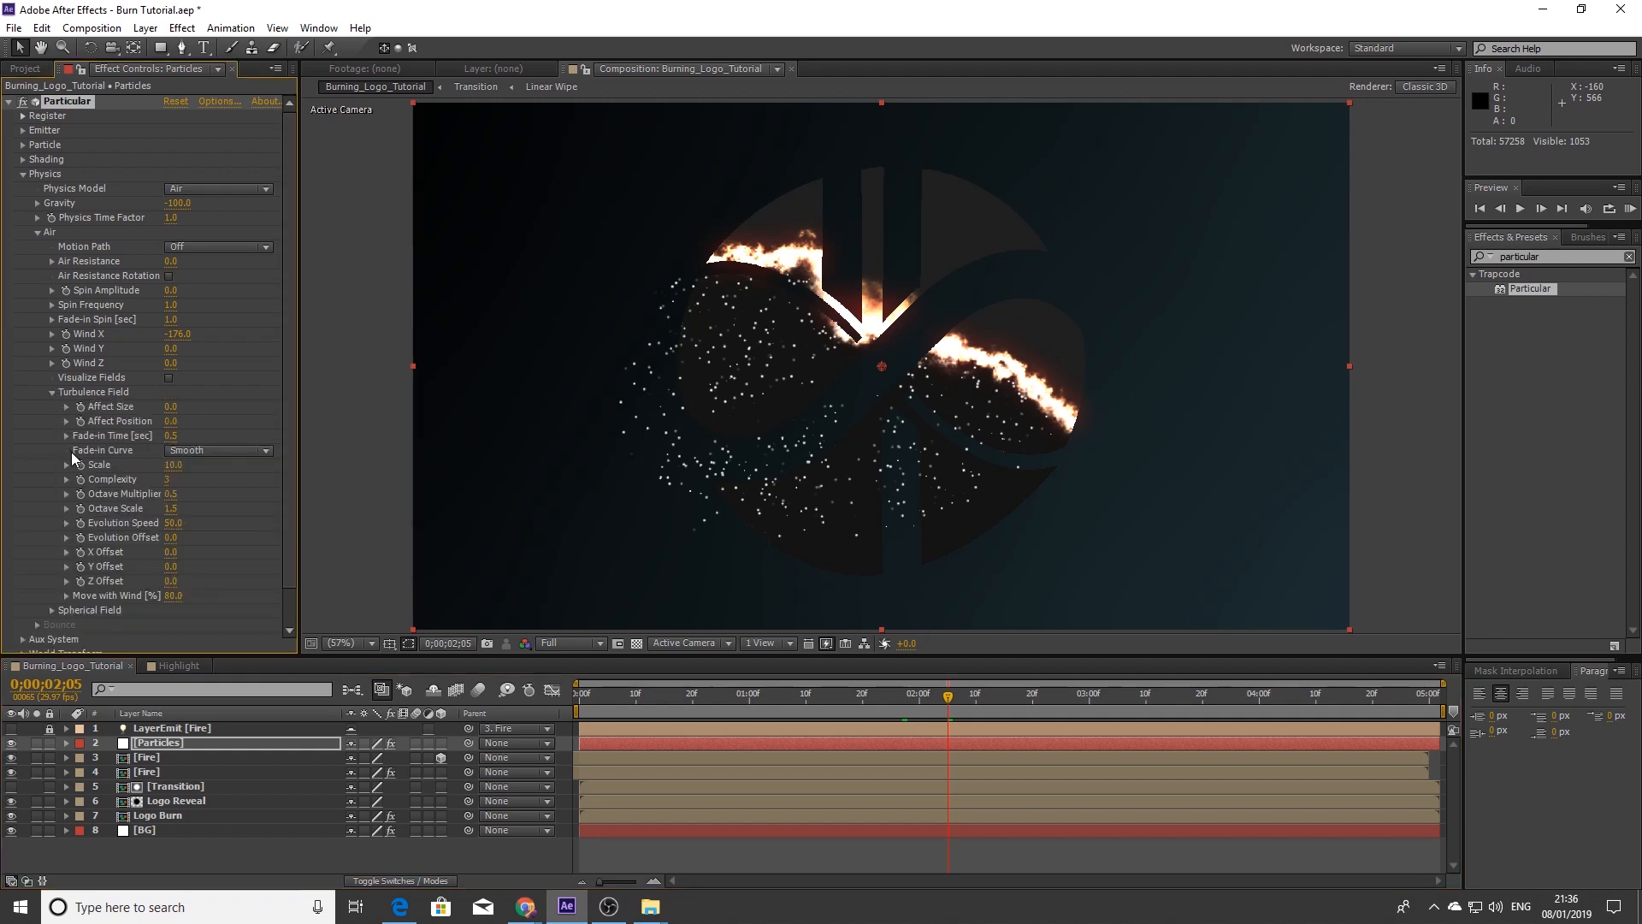
{"action": "left_click", "coordinate": [170, 421]}
{"action": "type", "text": "8"}
{"action": "type", "text": "0"}
{"action": "key", "text": "Return"}
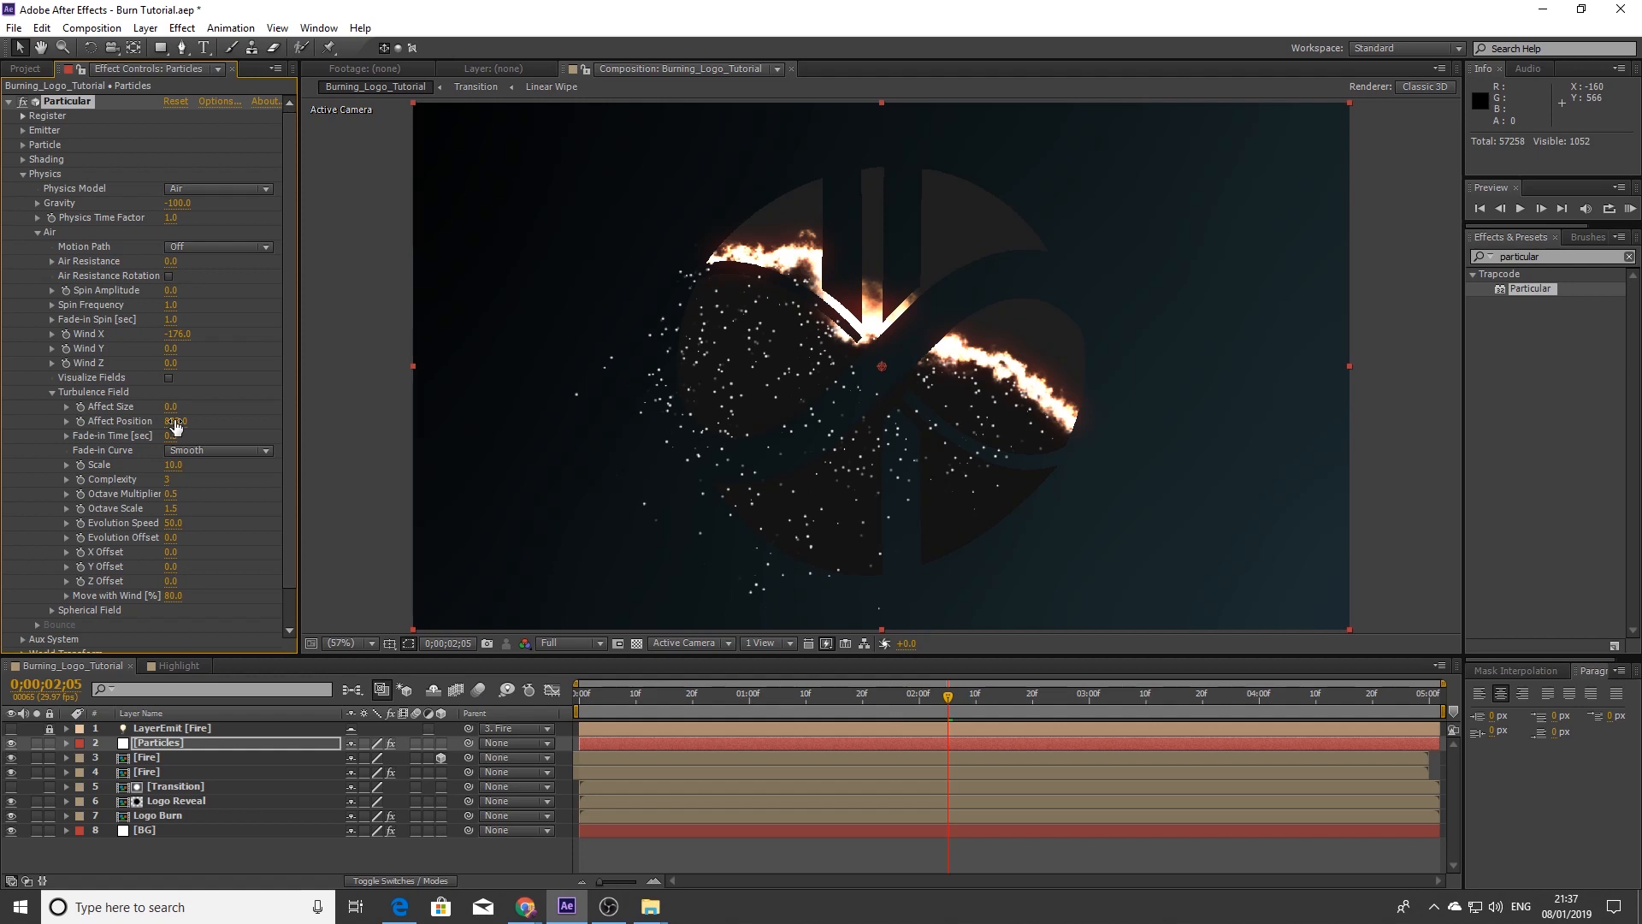
{"action": "left_click_drag", "start_coordinate": [175, 425], "coordinate": [184, 425]}
{"action": "left_click", "coordinate": [172, 465]}
{"action": "type", "text": "7"}
{"action": "key", "text": "Return"}
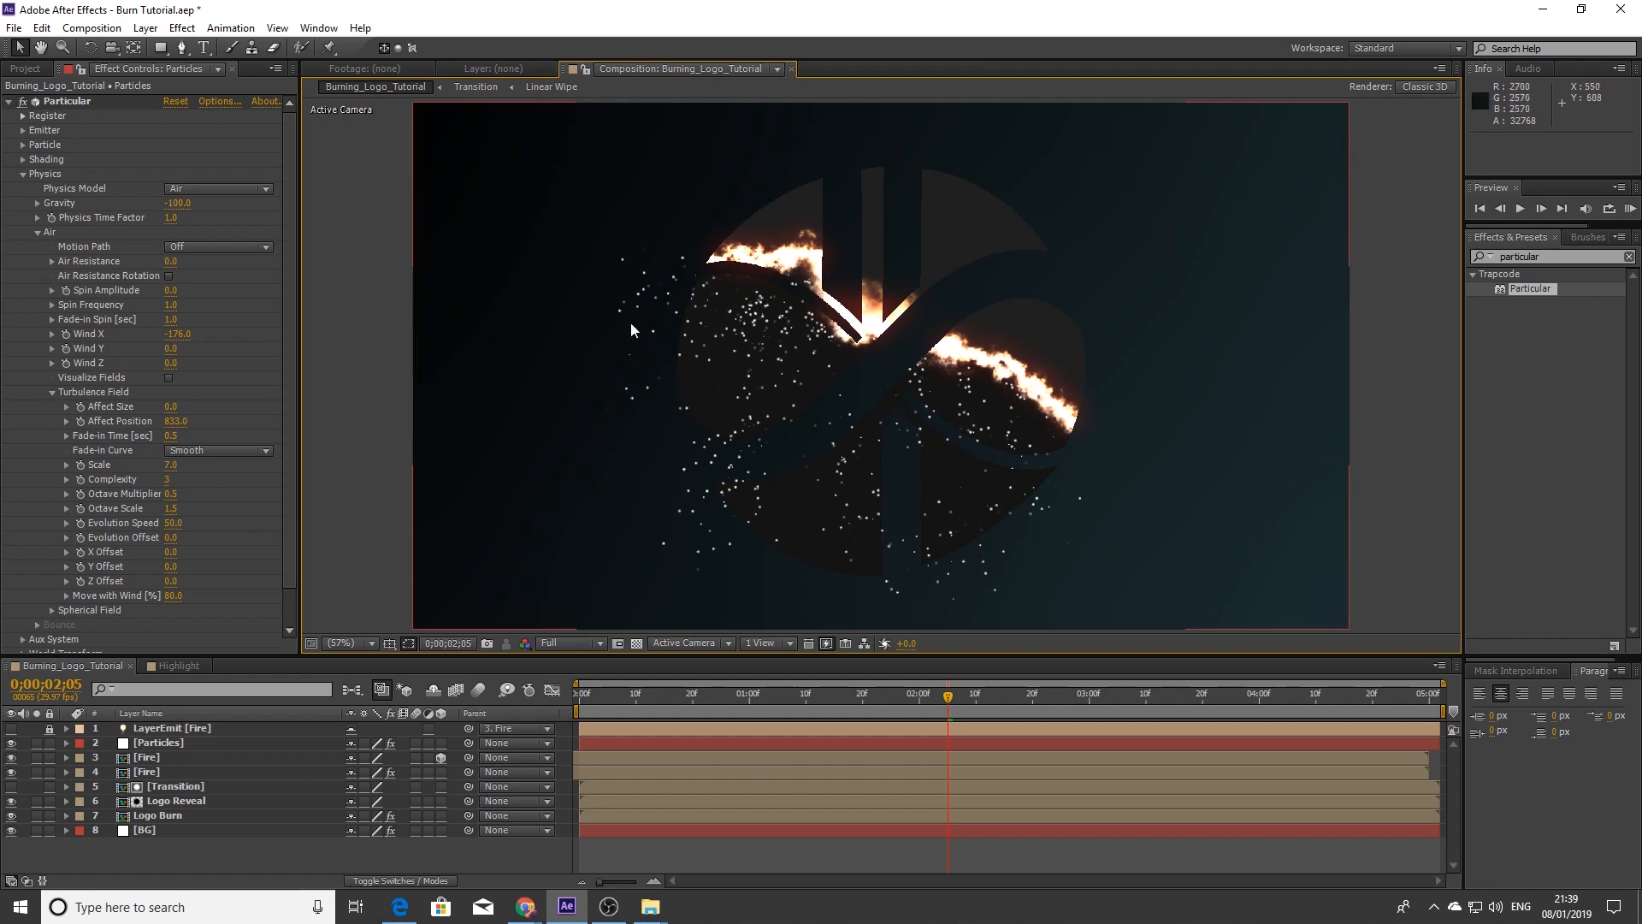
Find the Ramp effect and apply it to the Particles layer after Particular
{"action": "left_click", "coordinate": [8, 101]}
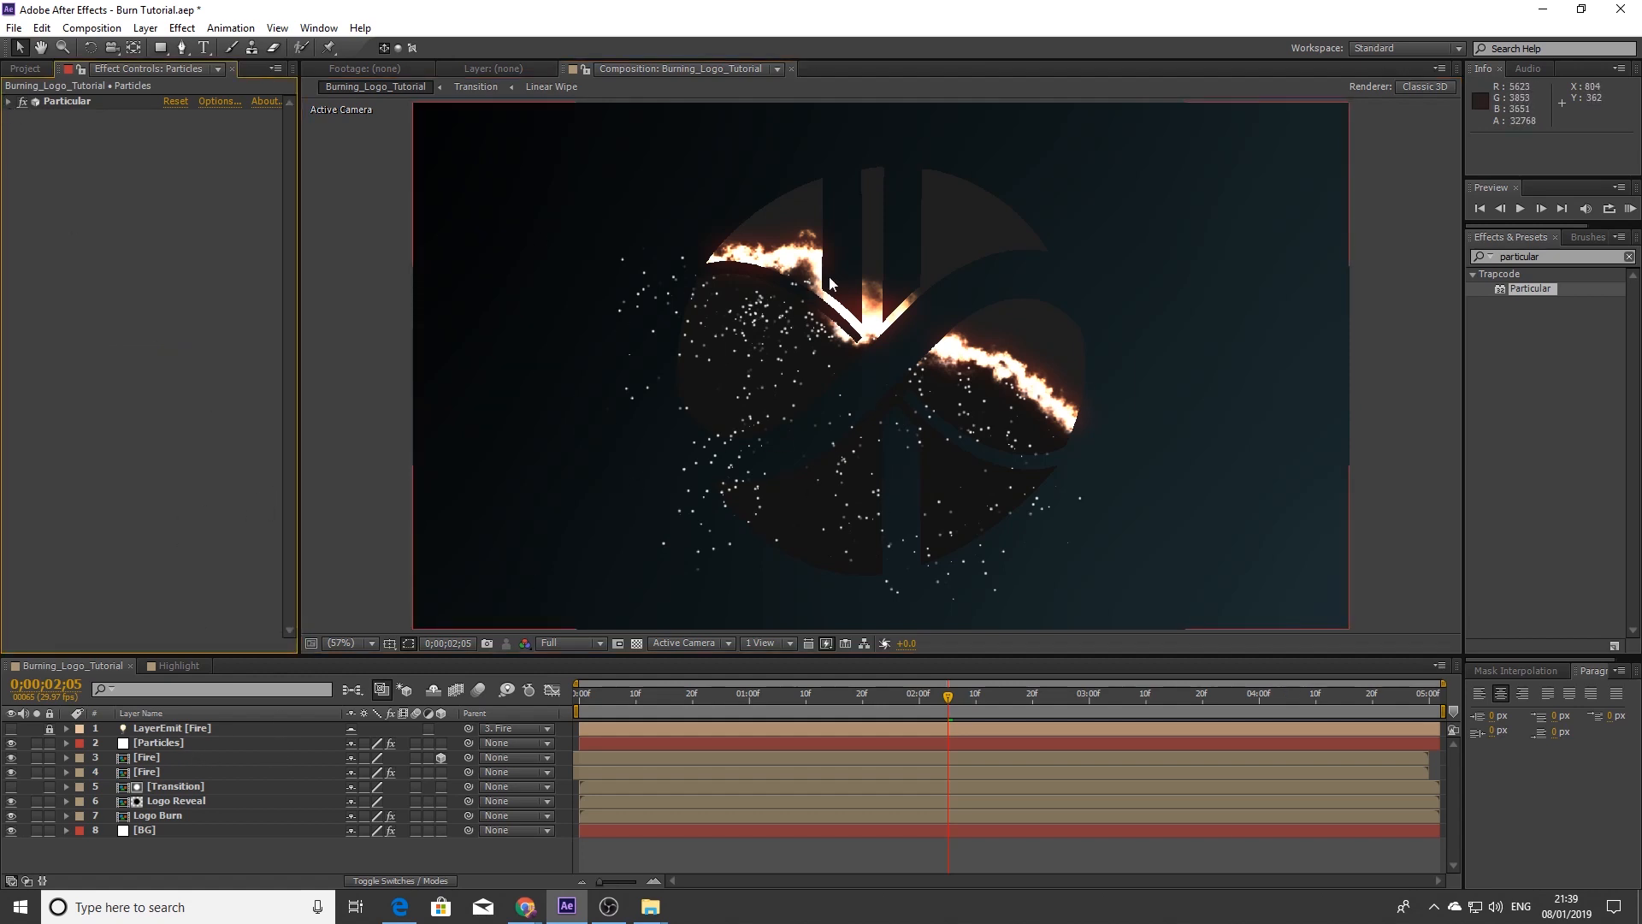
{"action": "left_click", "coordinate": [1566, 255]}
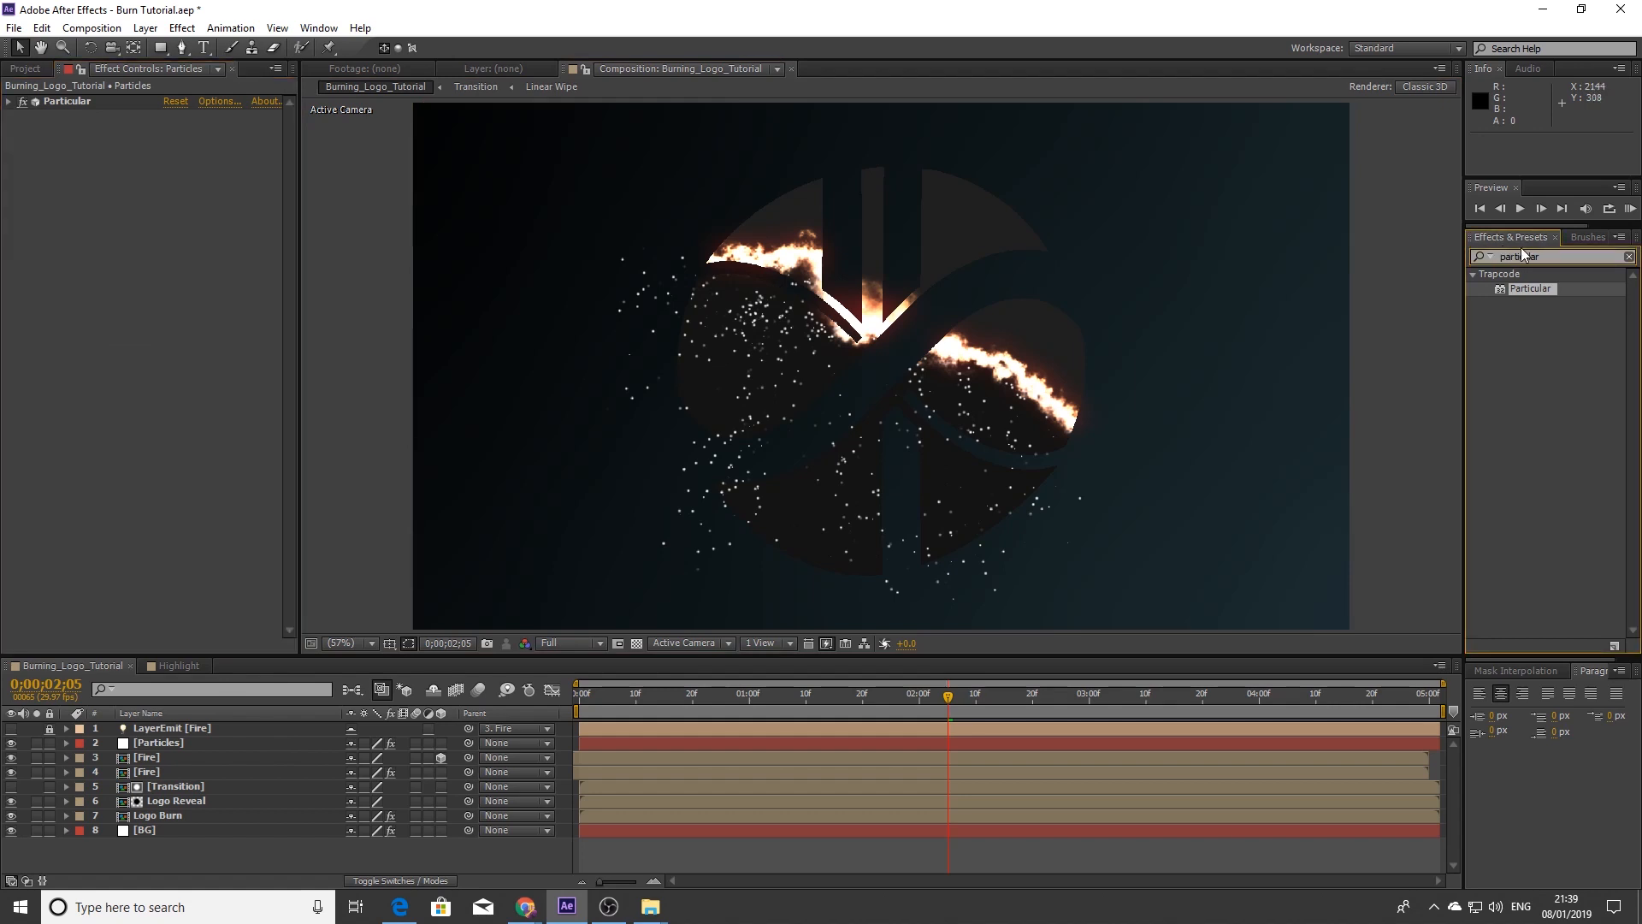
{"action": "key", "text": "ctrl+a"}
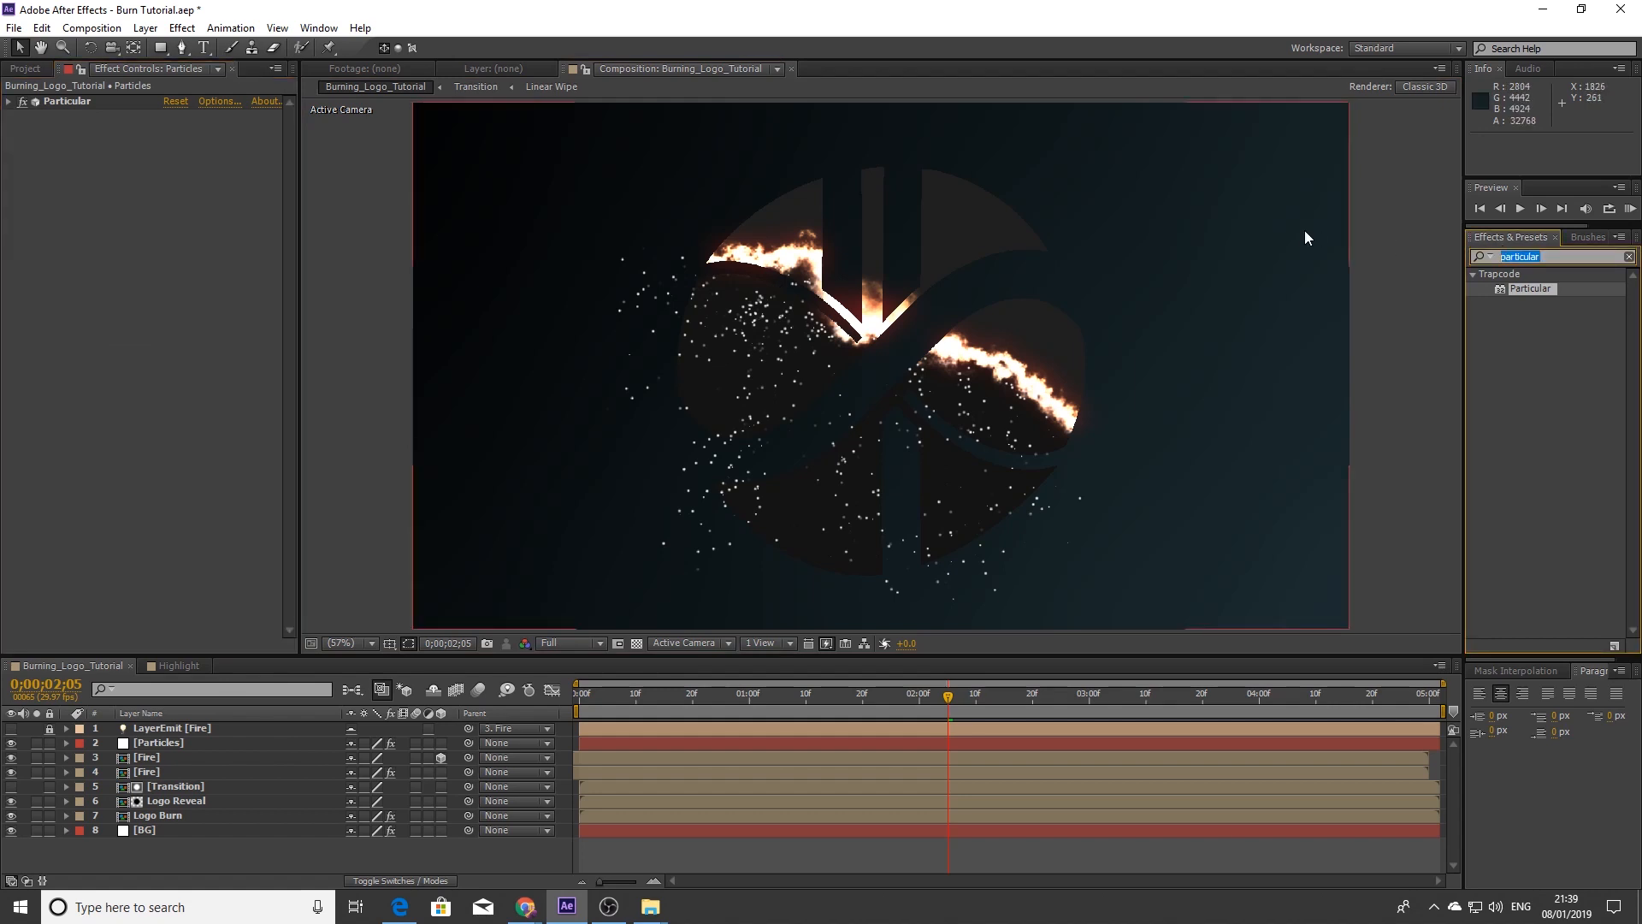
{"action": "type", "text": "ramp"}
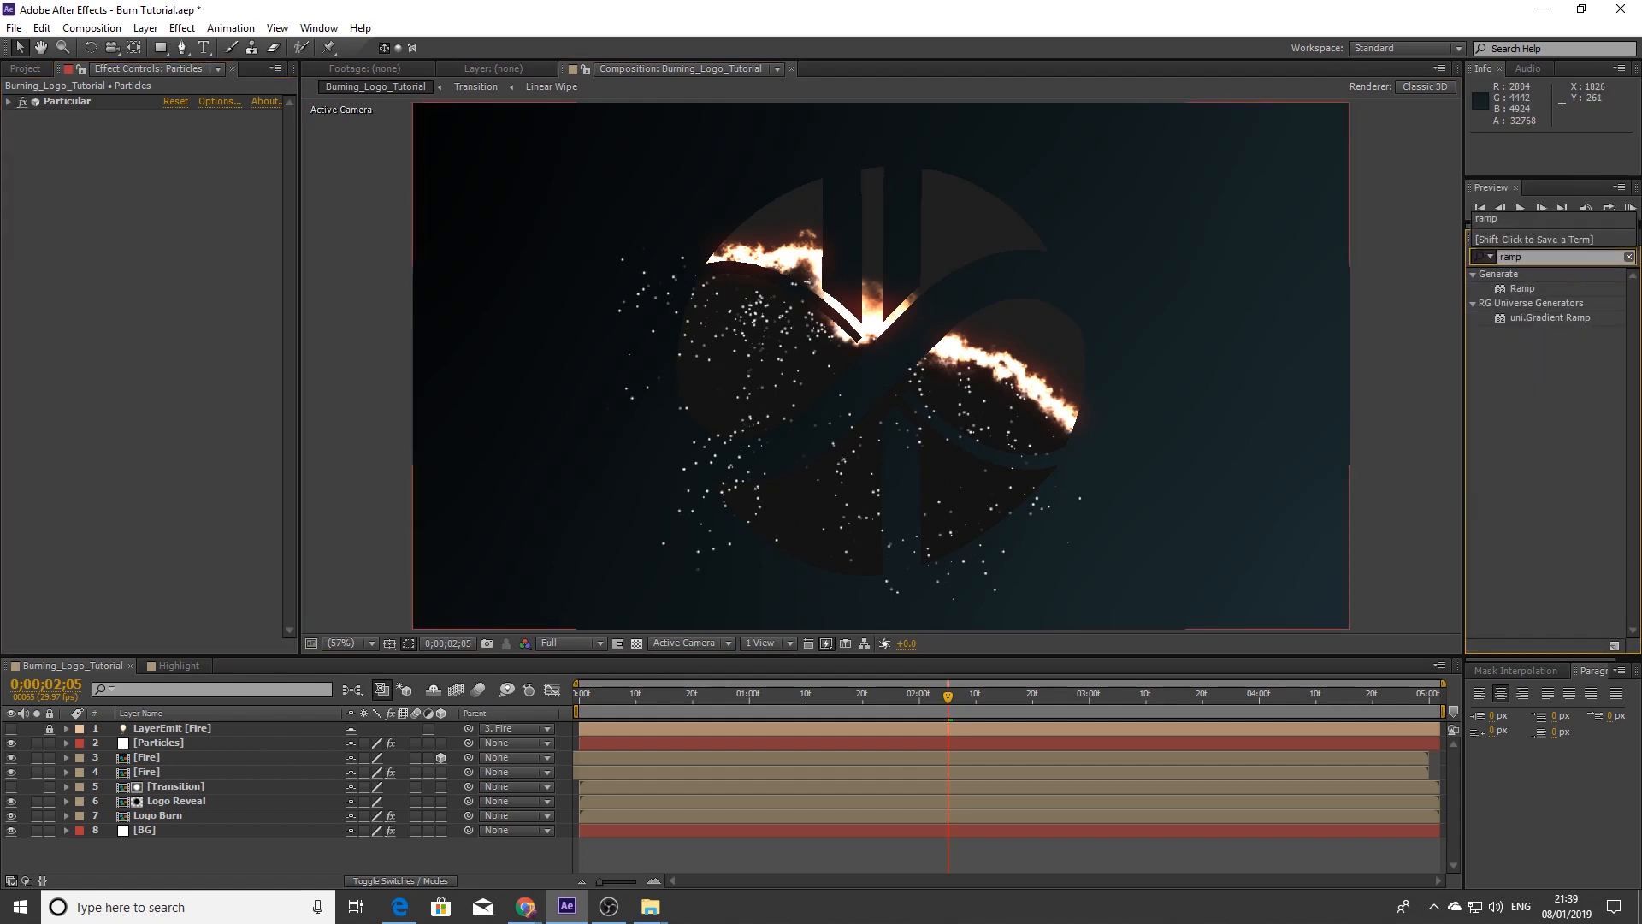
{"action": "left_click_drag", "start_coordinate": [1527, 286], "coordinate": [166, 299]}
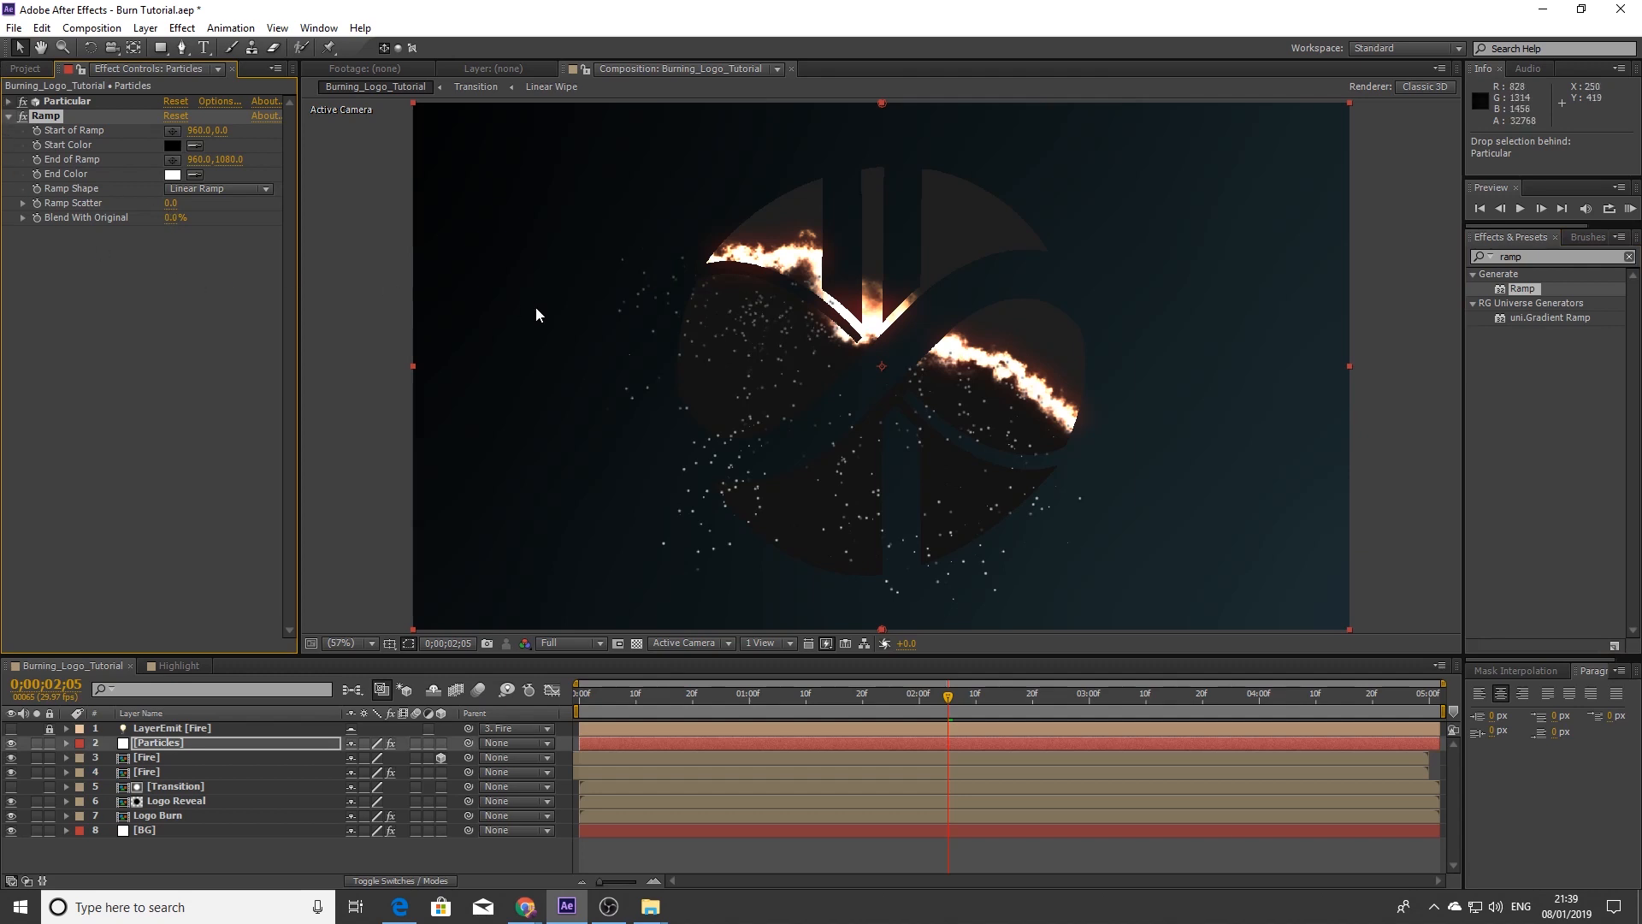
Place the Start of Ramp at about 1281.6, 87.7 and the End of Ramp at about 340.1, 995.8, and check the particles at 0;00;01;27
{"action": "left_click", "coordinate": [173, 130]}
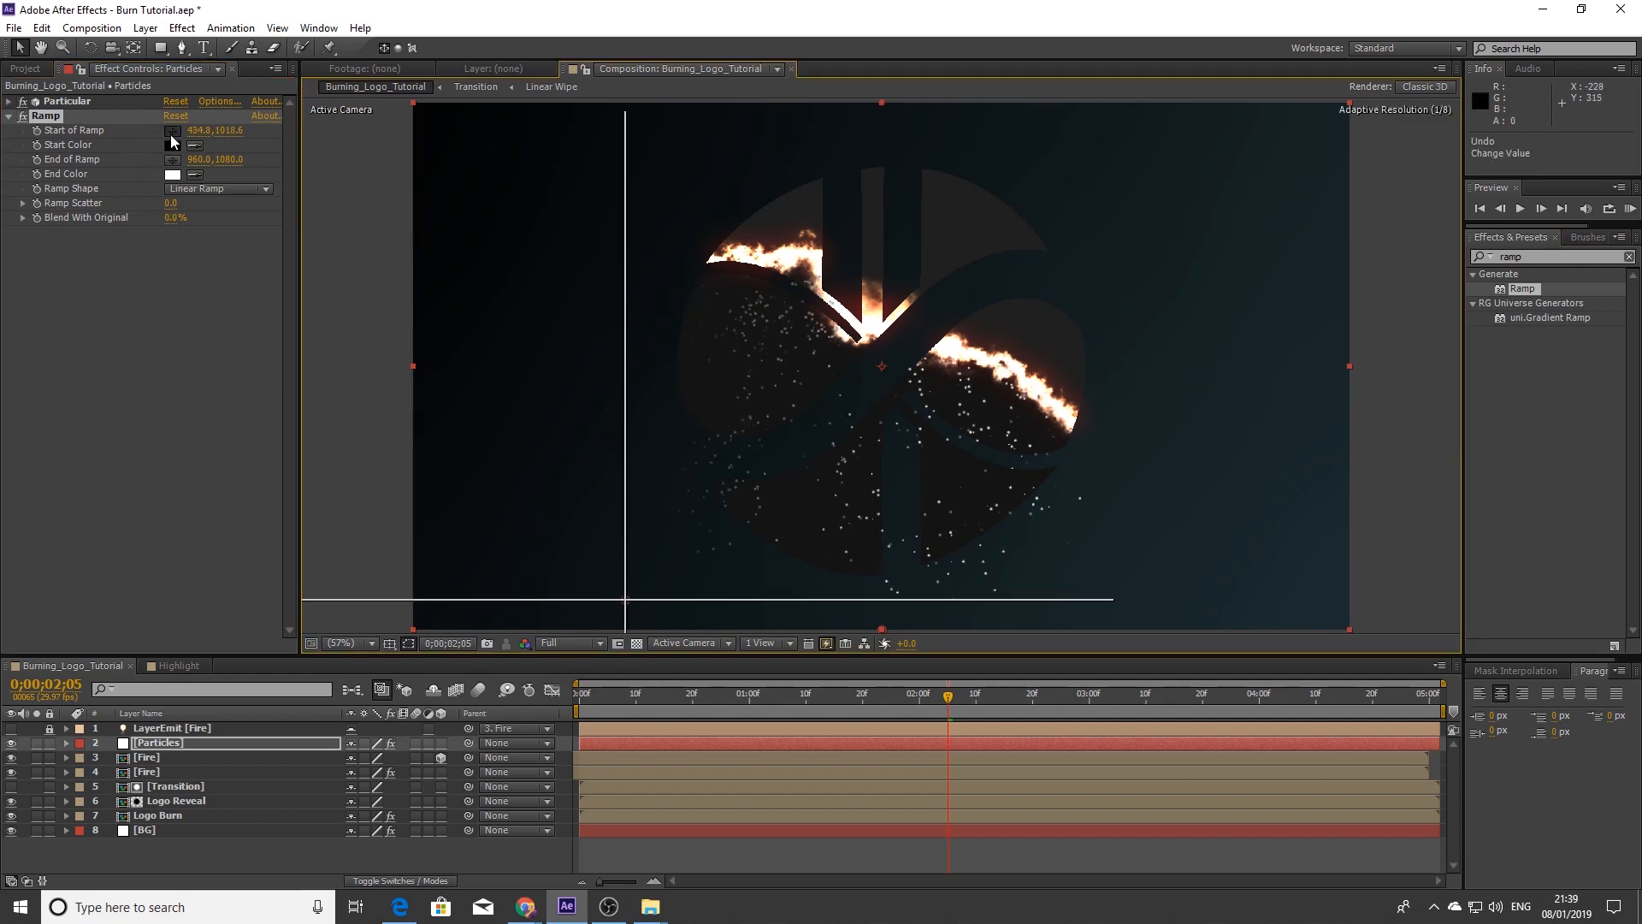
{"action": "left_click", "coordinate": [846, 324]}
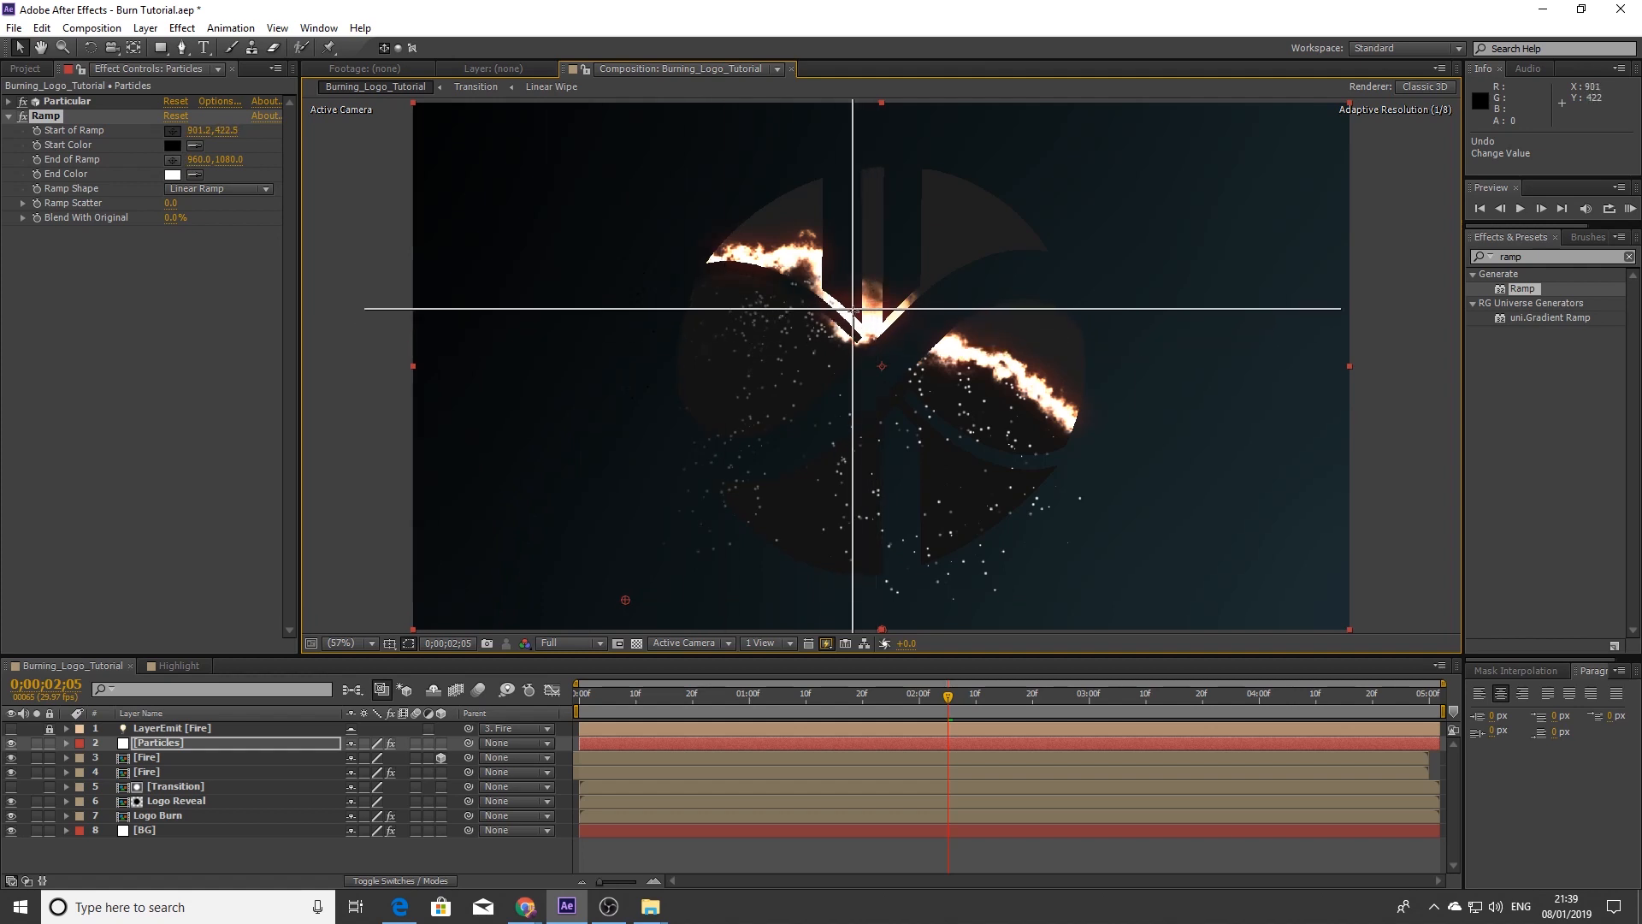
{"action": "left_click", "coordinate": [1038, 145]}
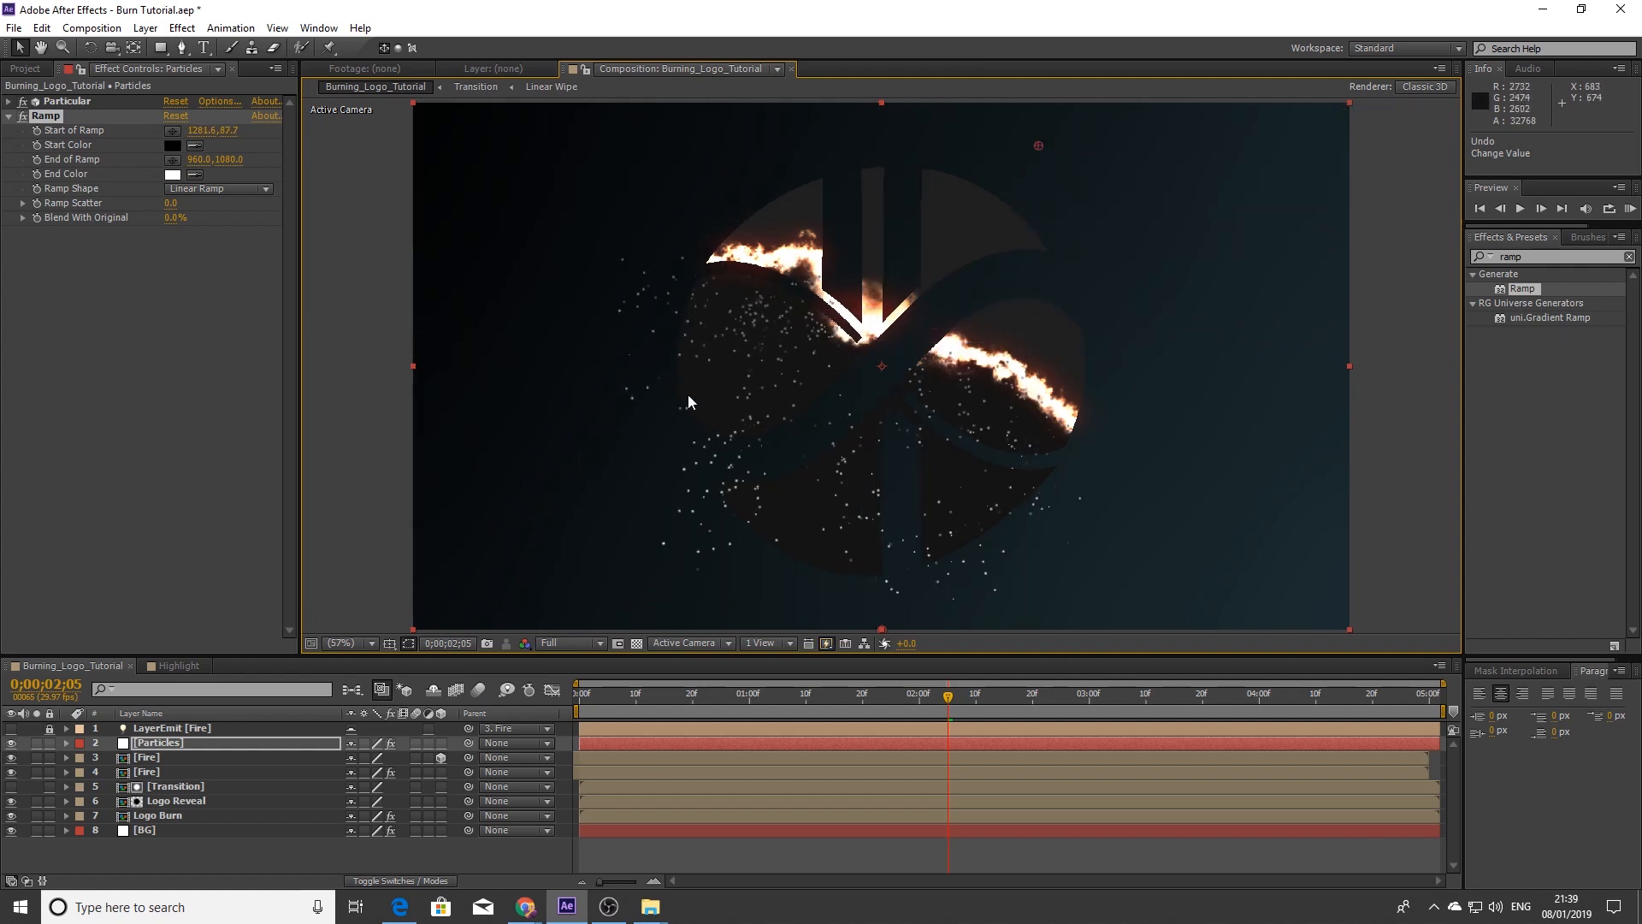
{"action": "left_click", "coordinate": [173, 160]}
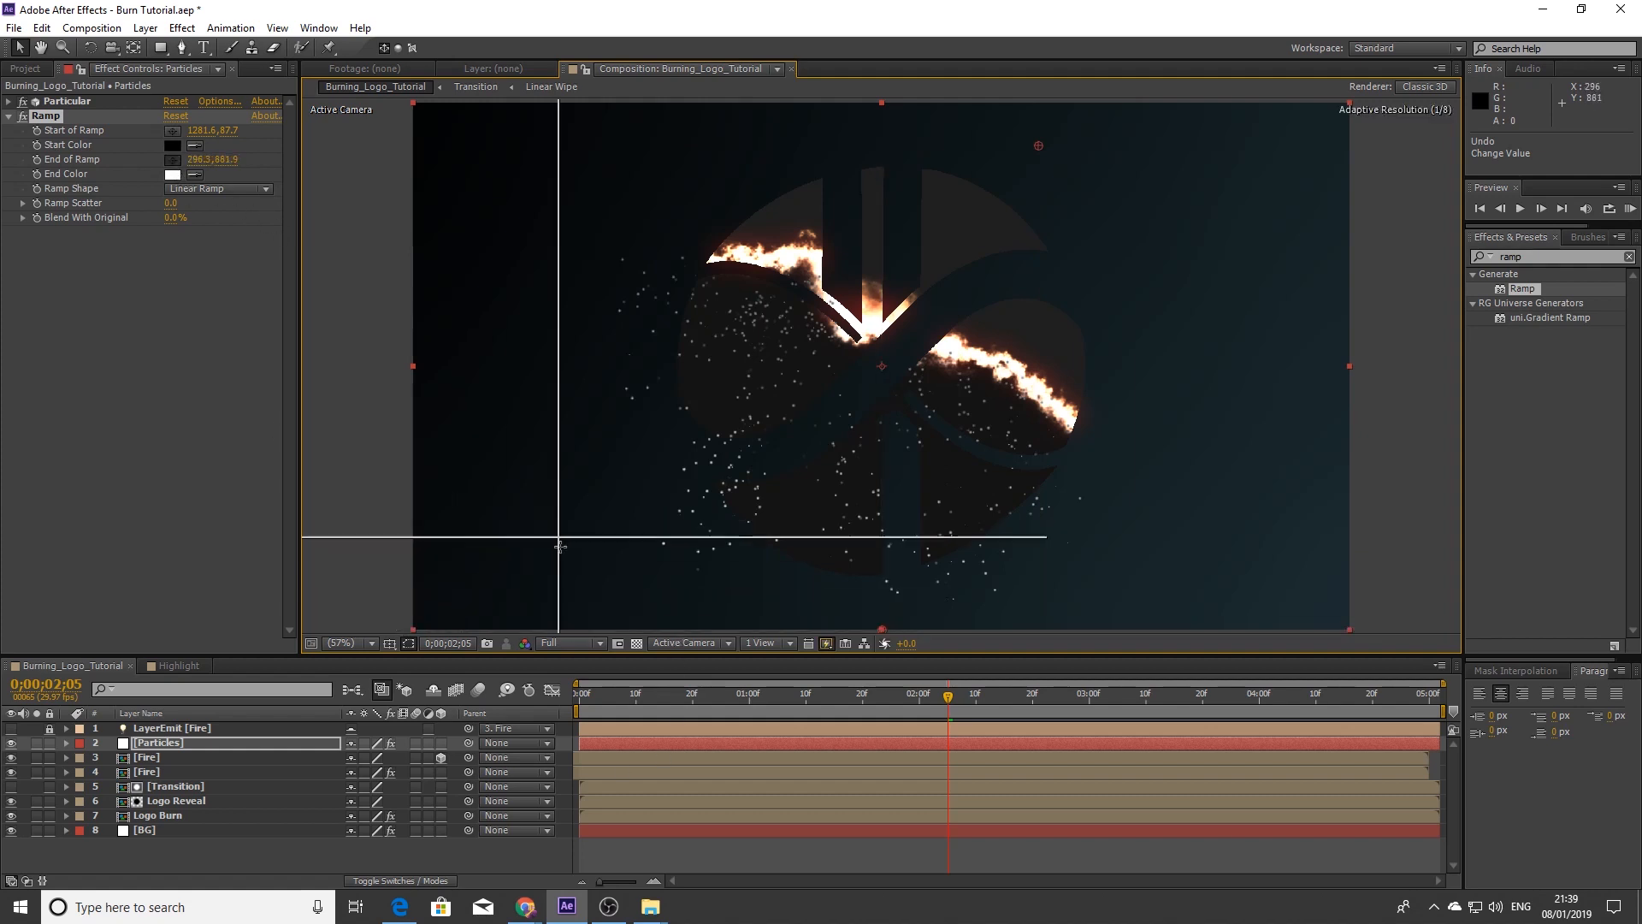
{"action": "left_click", "coordinate": [579, 589]}
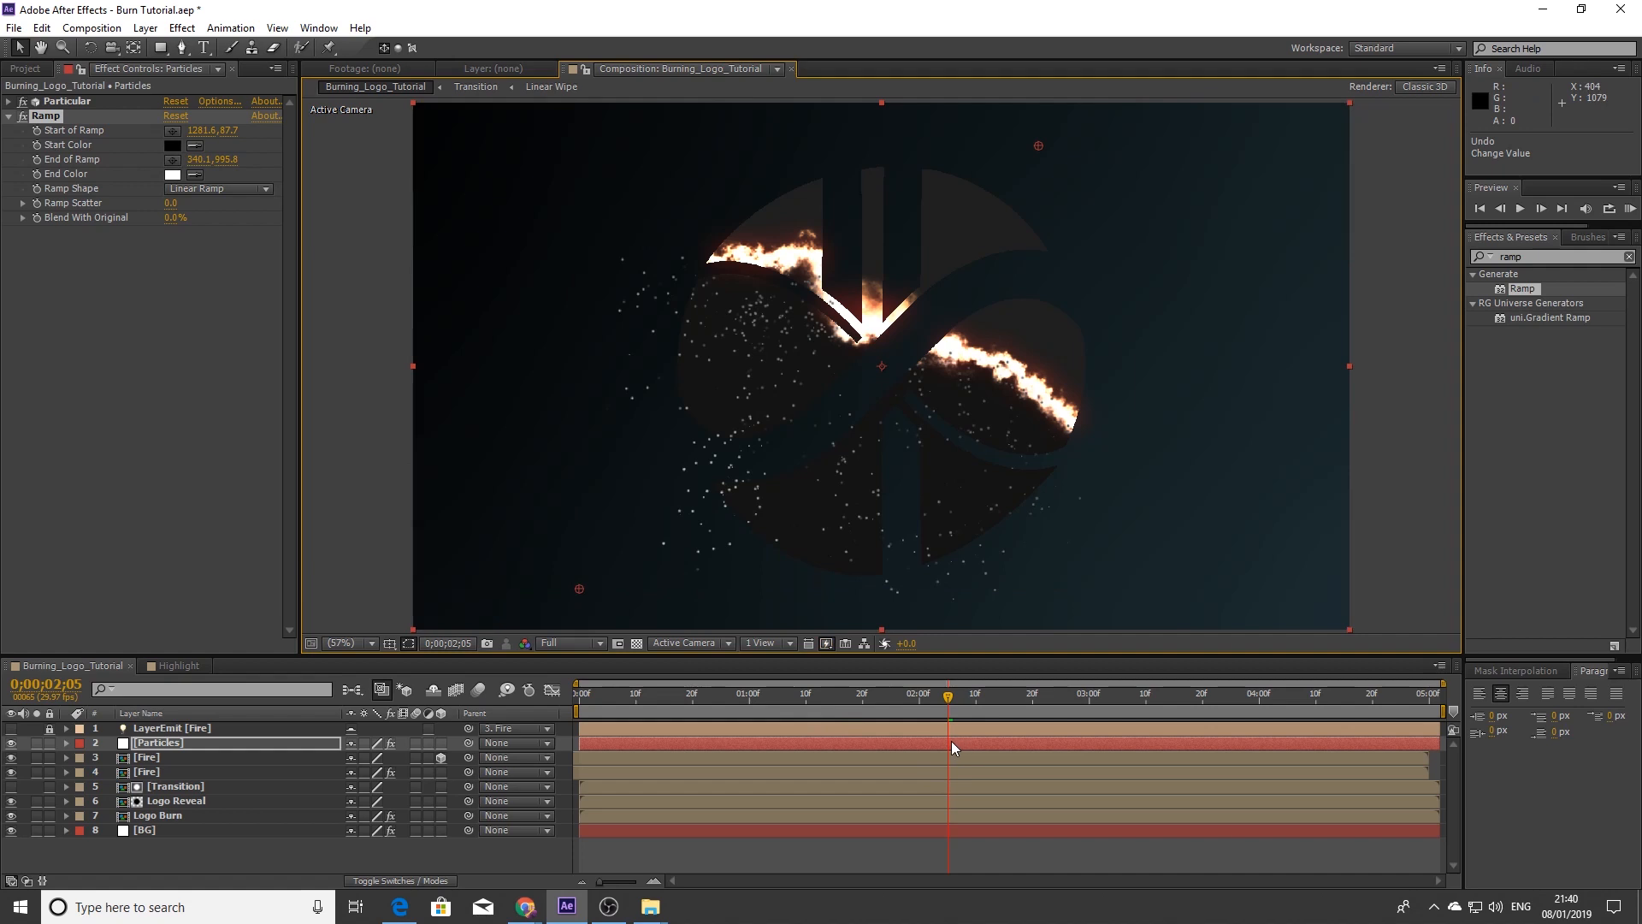
{"action": "left_click_drag", "start_coordinate": [915, 707], "coordinate": [1117, 617]}
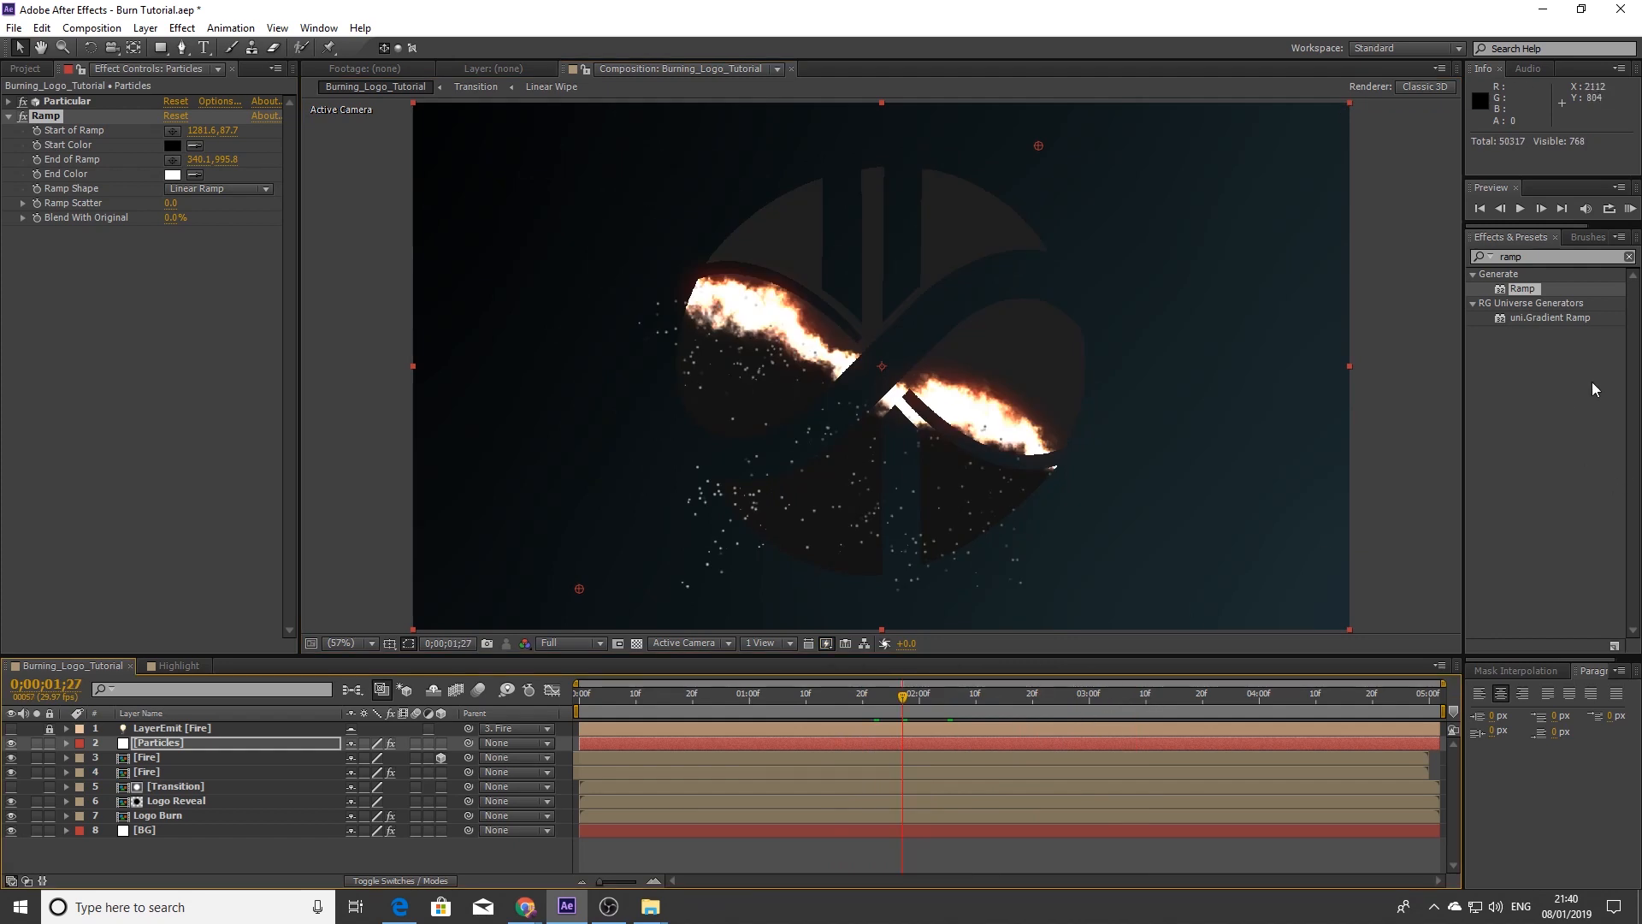
Find the Tint effect and apply it to the Particles layer after Ramp
{"action": "left_click", "coordinate": [1545, 256]}
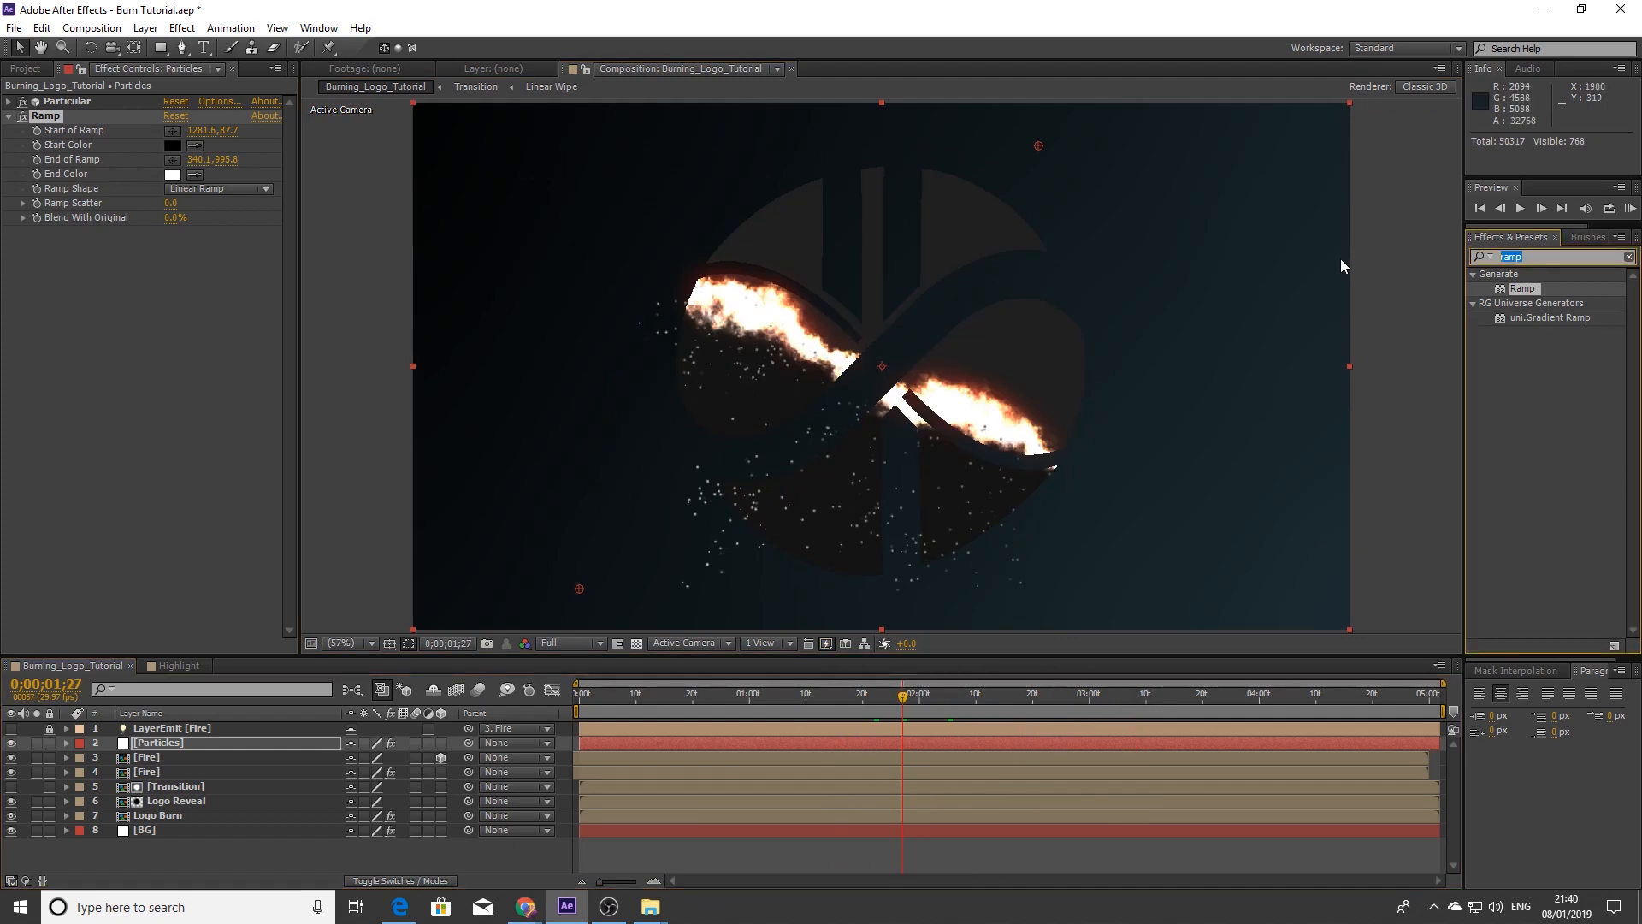
{"action": "type", "text": "tint"}
{"action": "left_click_drag", "start_coordinate": [1510, 334], "coordinate": [77, 330]}
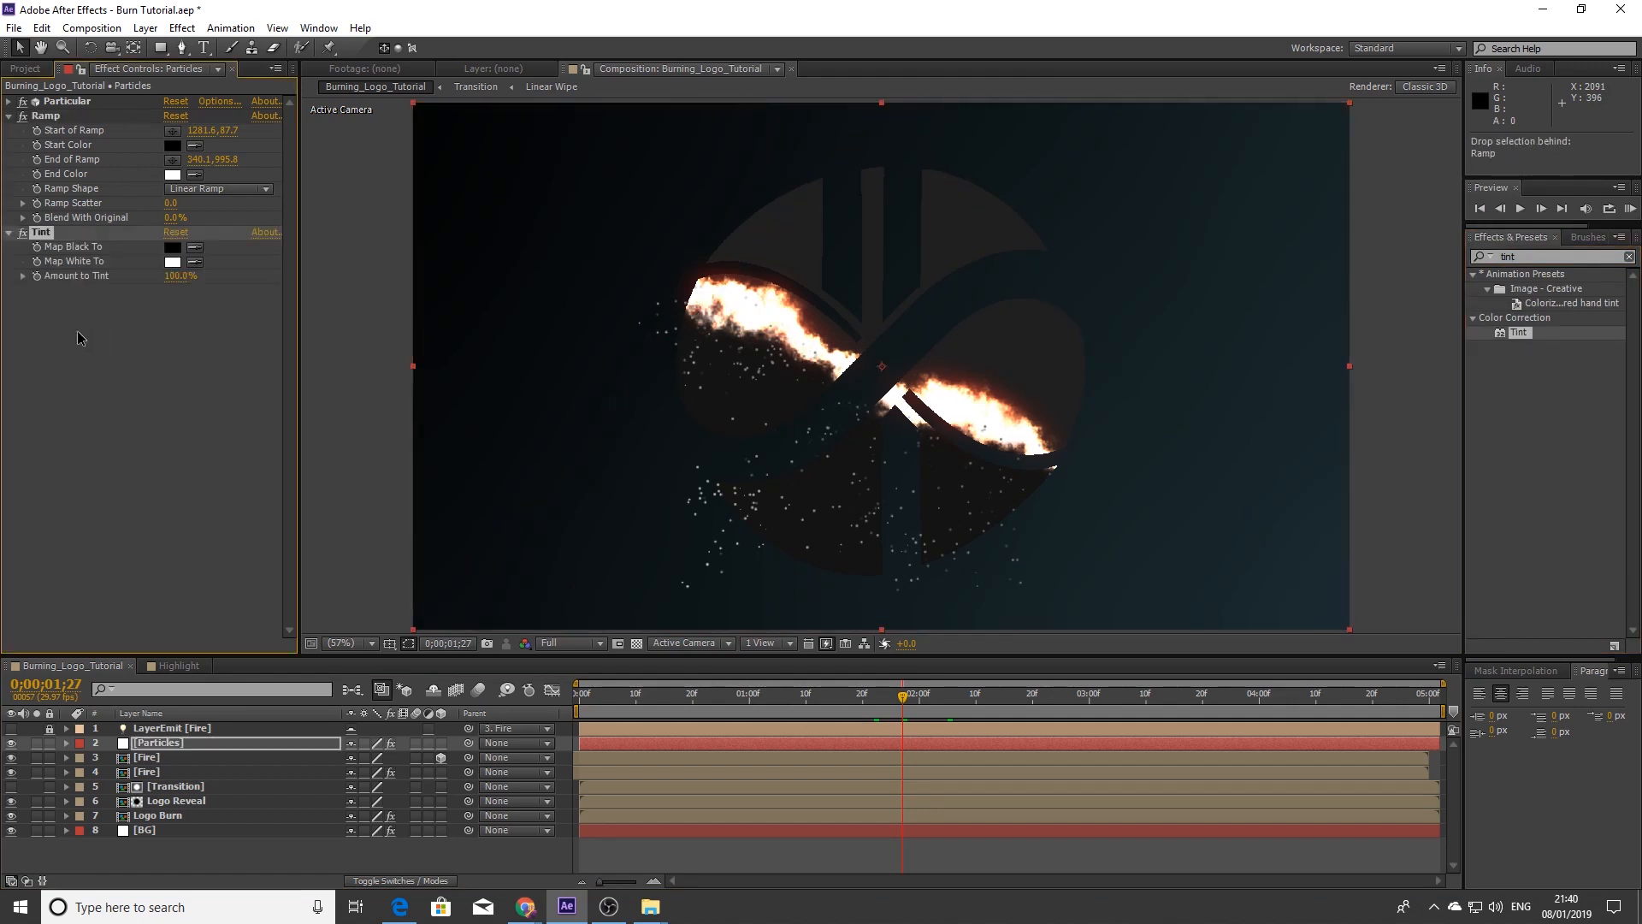
{"action": "left_click", "coordinate": [123, 376]}
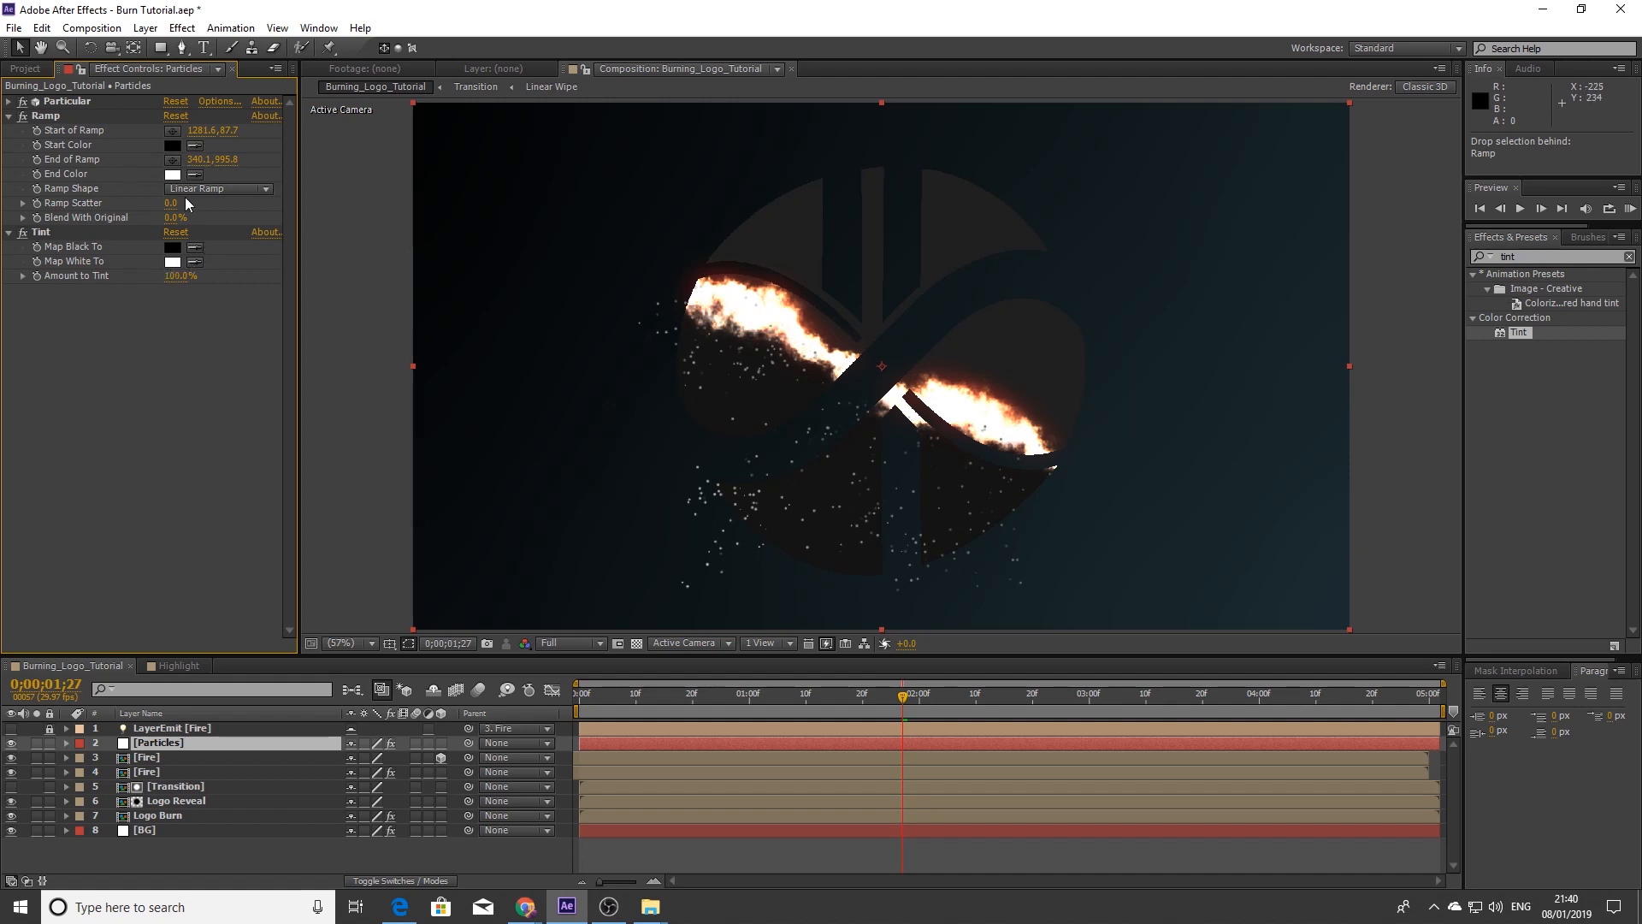
Set the Tint effect's Map Black To color to orange FF8400
{"action": "left_click", "coordinate": [173, 248]}
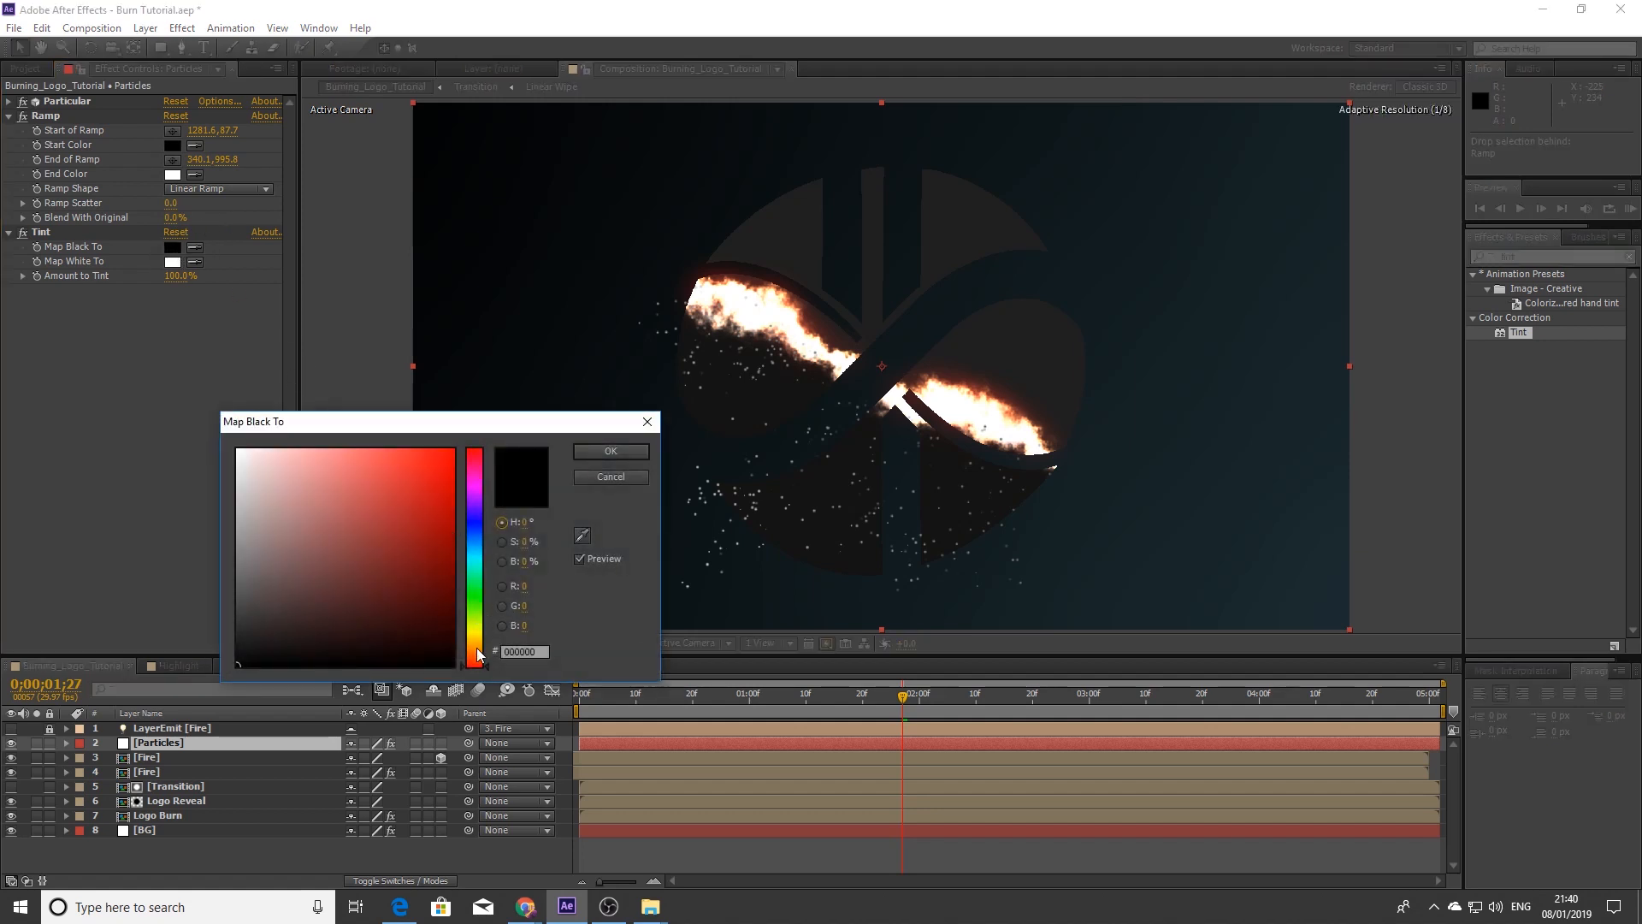
{"action": "left_click_drag", "start_coordinate": [479, 655], "coordinate": [480, 649]}
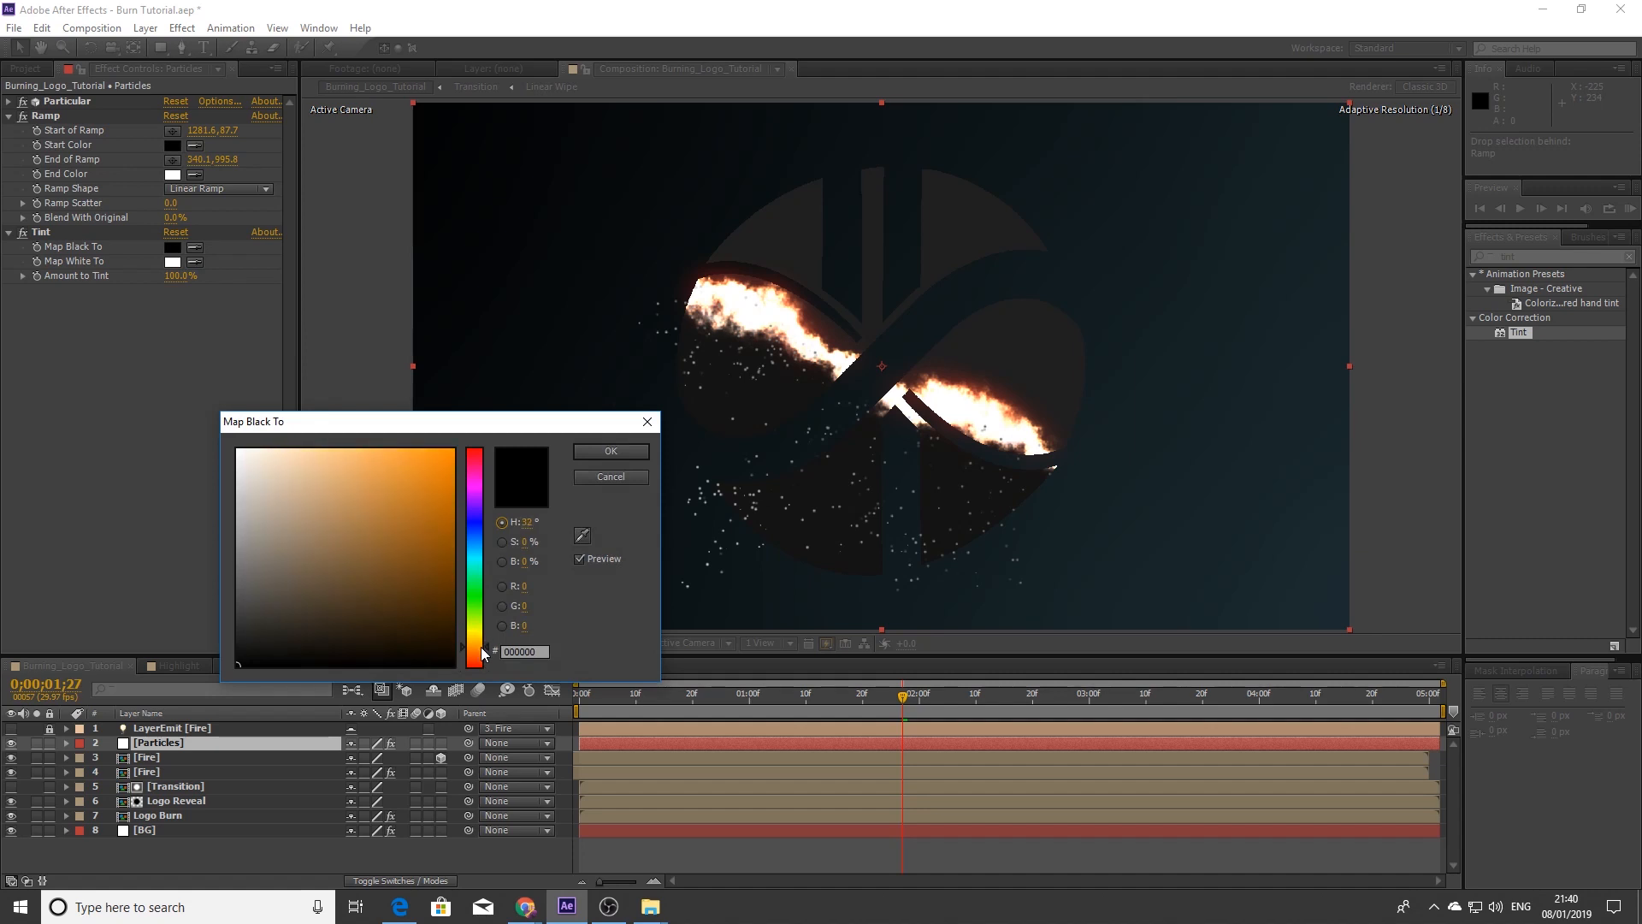
{"action": "left_click_drag", "start_coordinate": [413, 506], "coordinate": [472, 414]}
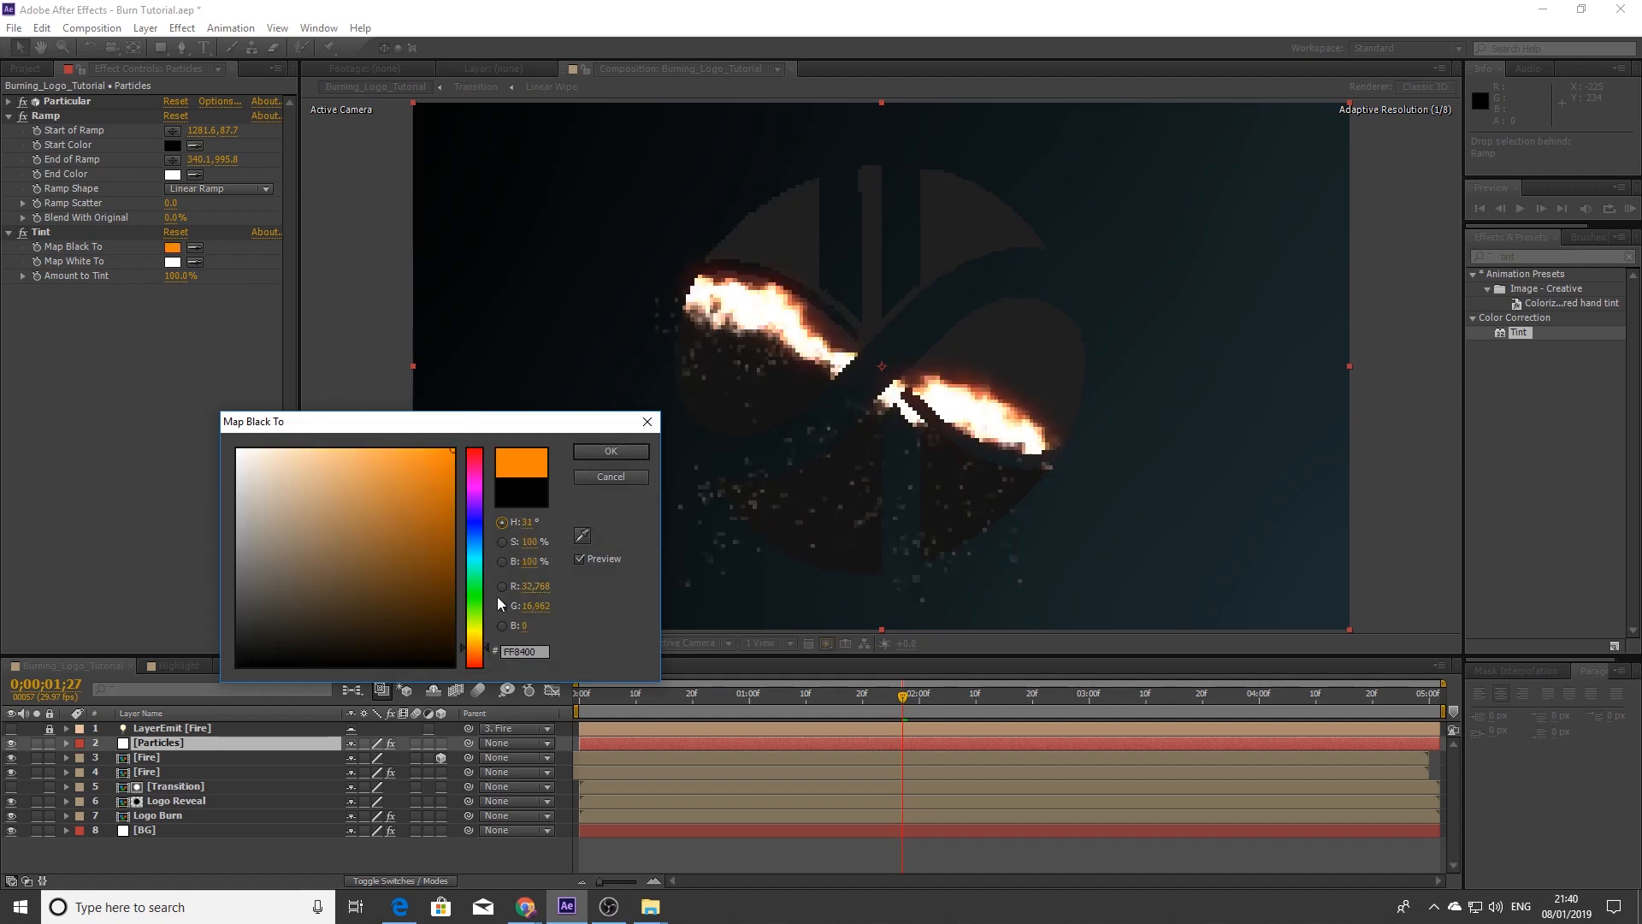
{"action": "left_click", "coordinate": [607, 451]}
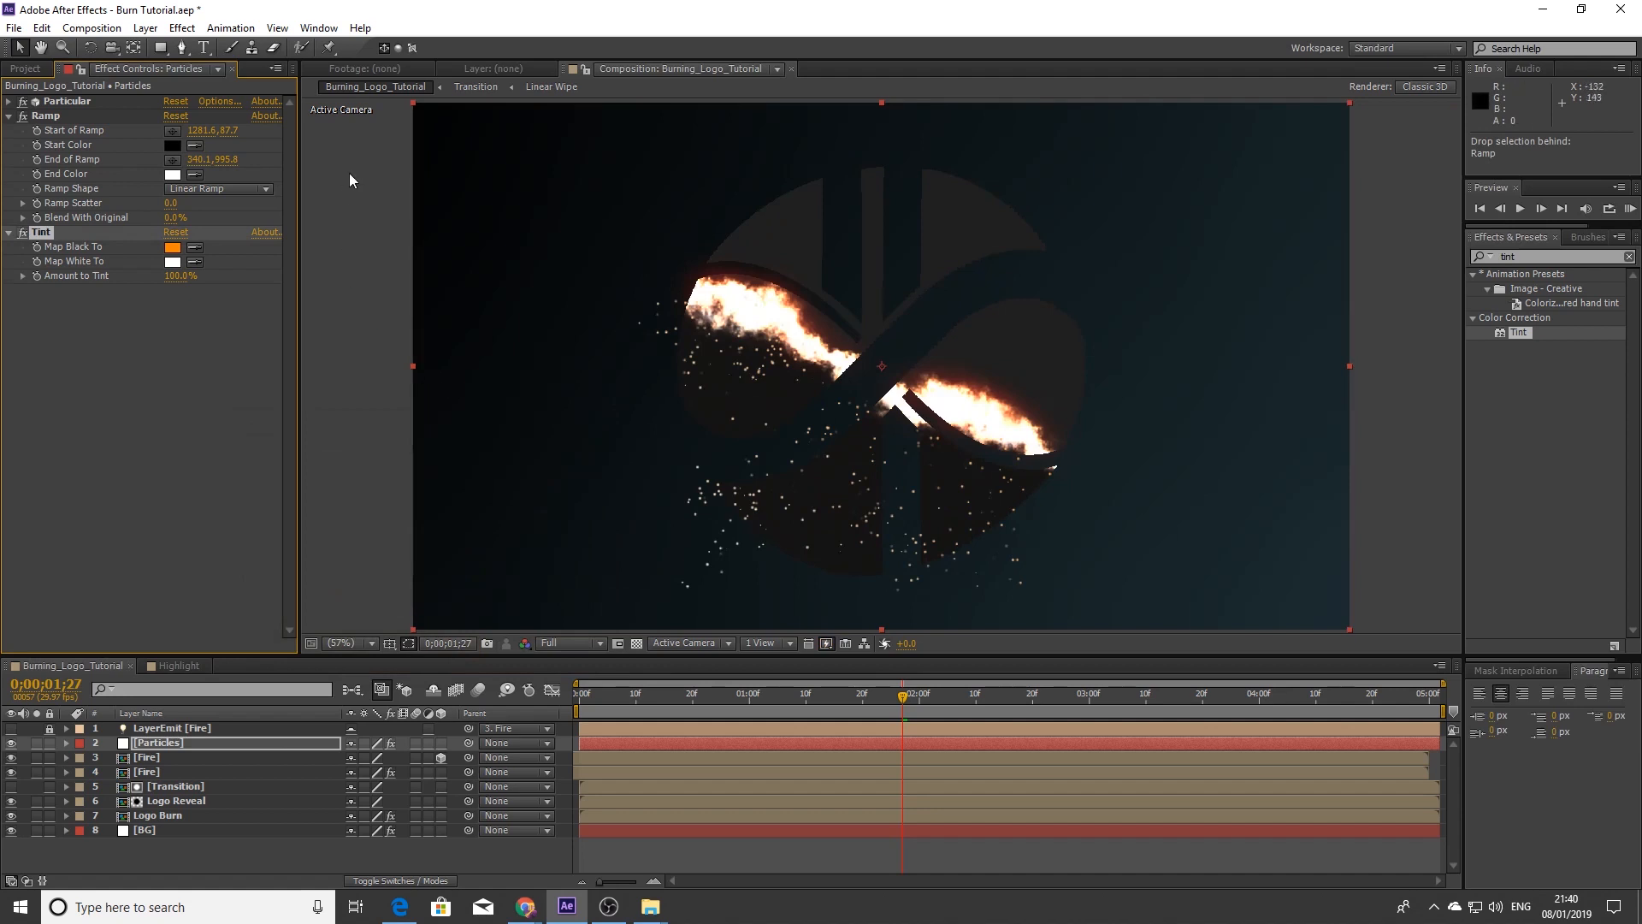
Set Tint's Map White To color to a saturated yellow-orange with a 42° hue, and Amount to Tint to 100%
{"action": "left_click", "coordinate": [173, 261]}
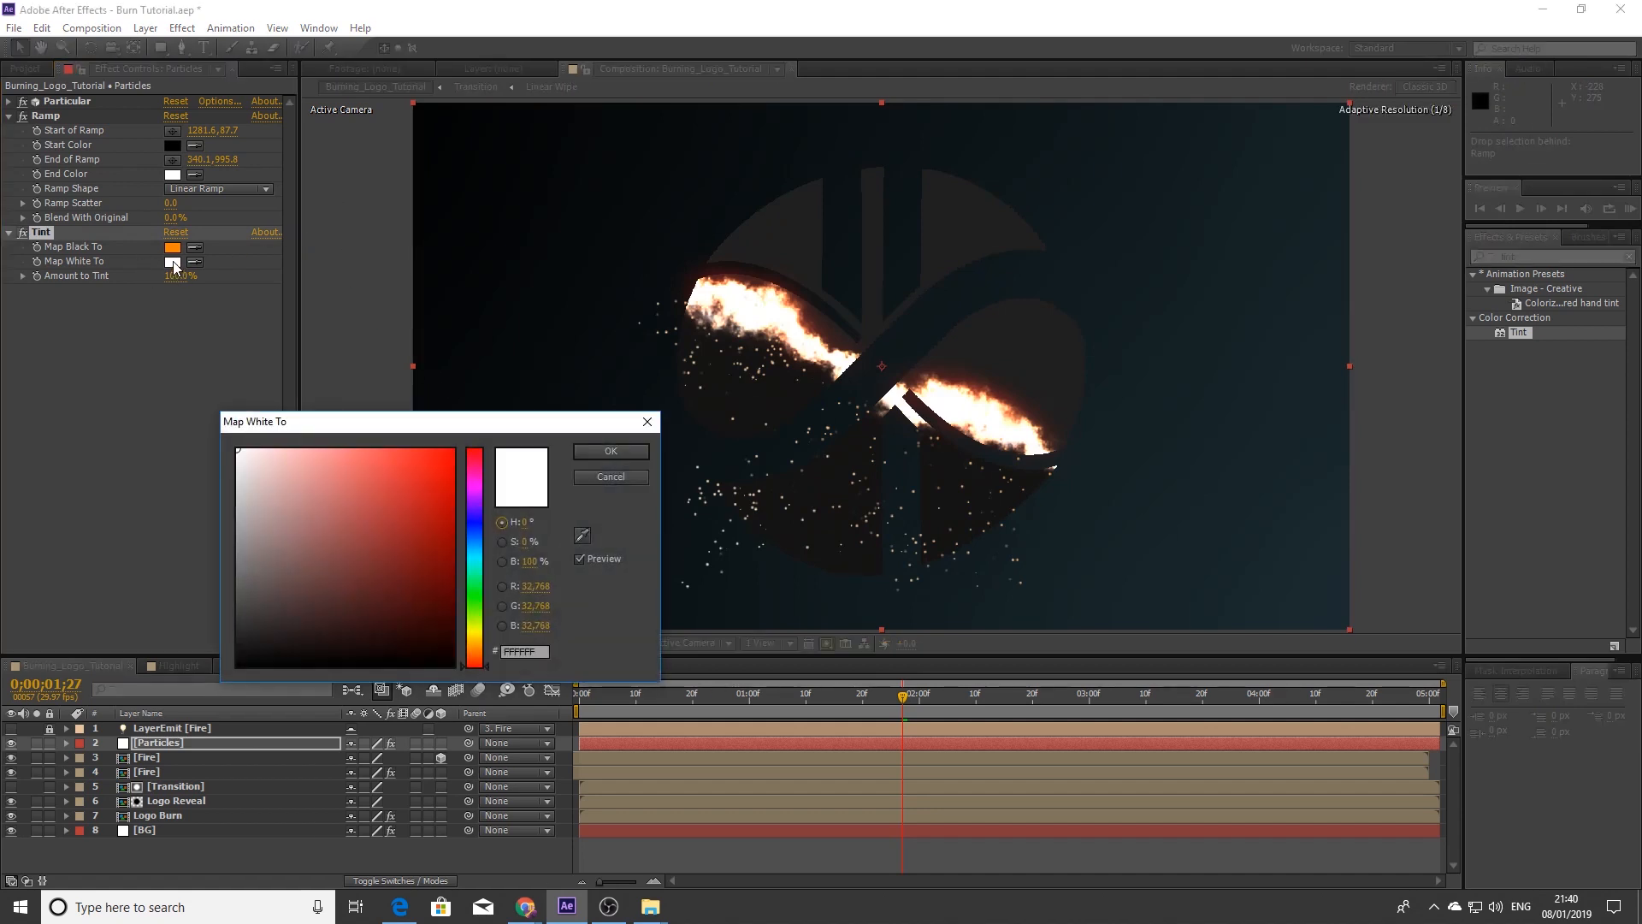
{"action": "left_click", "coordinate": [477, 648]}
{"action": "left_click_drag", "start_coordinate": [478, 653], "coordinate": [475, 640]}
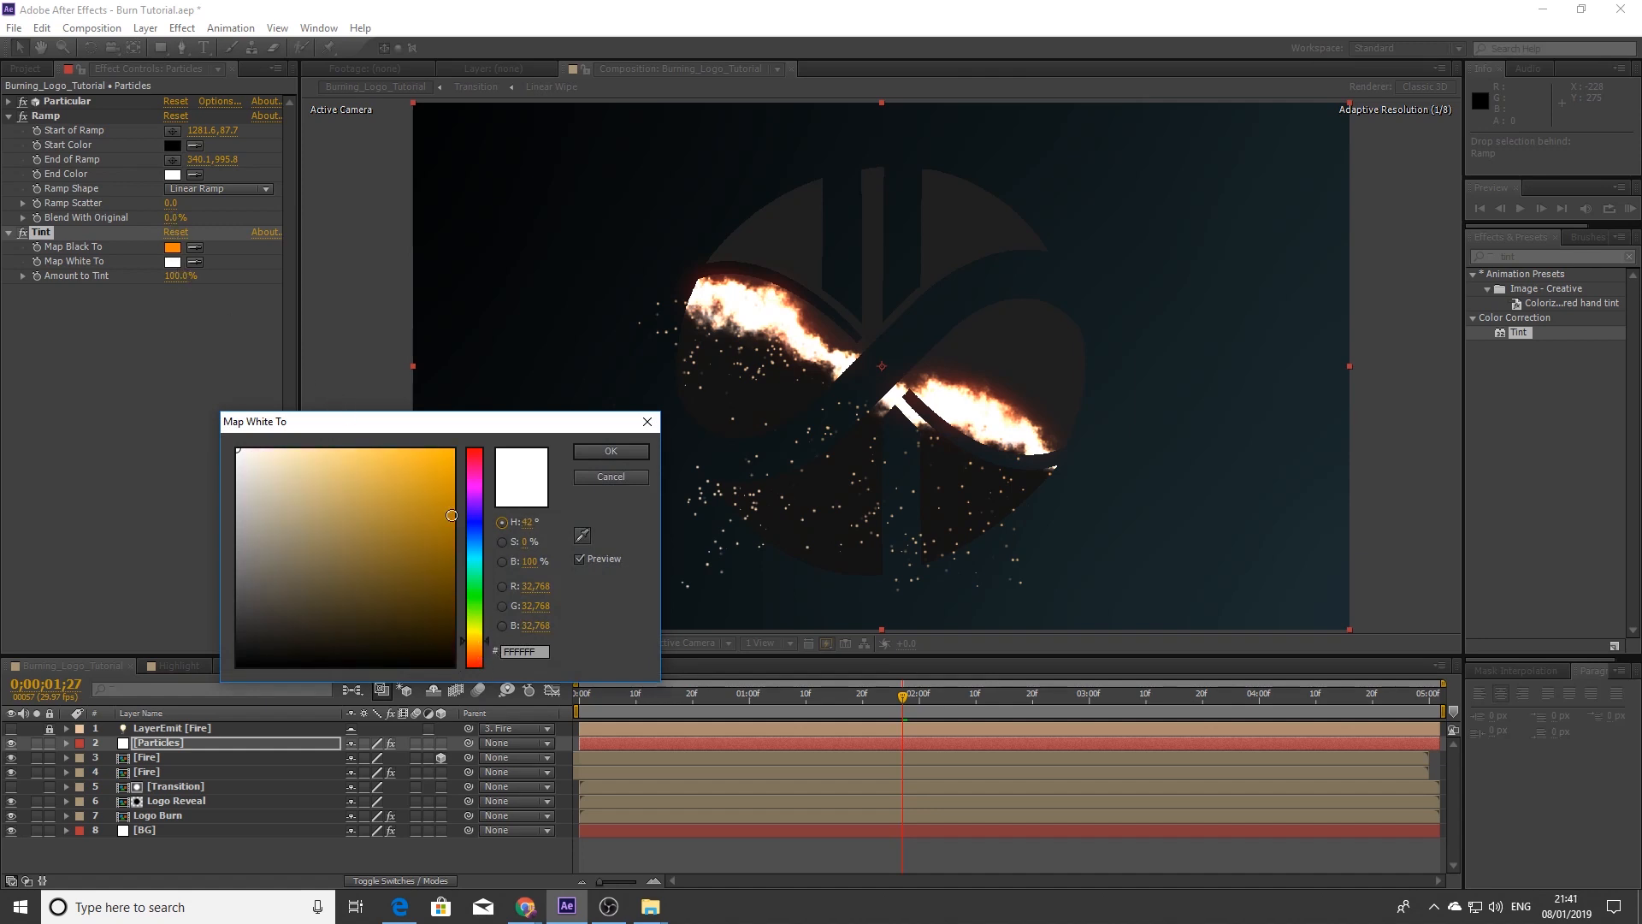
{"action": "left_click_drag", "start_coordinate": [452, 516], "coordinate": [450, 429]}
{"action": "left_click", "coordinate": [626, 448]}
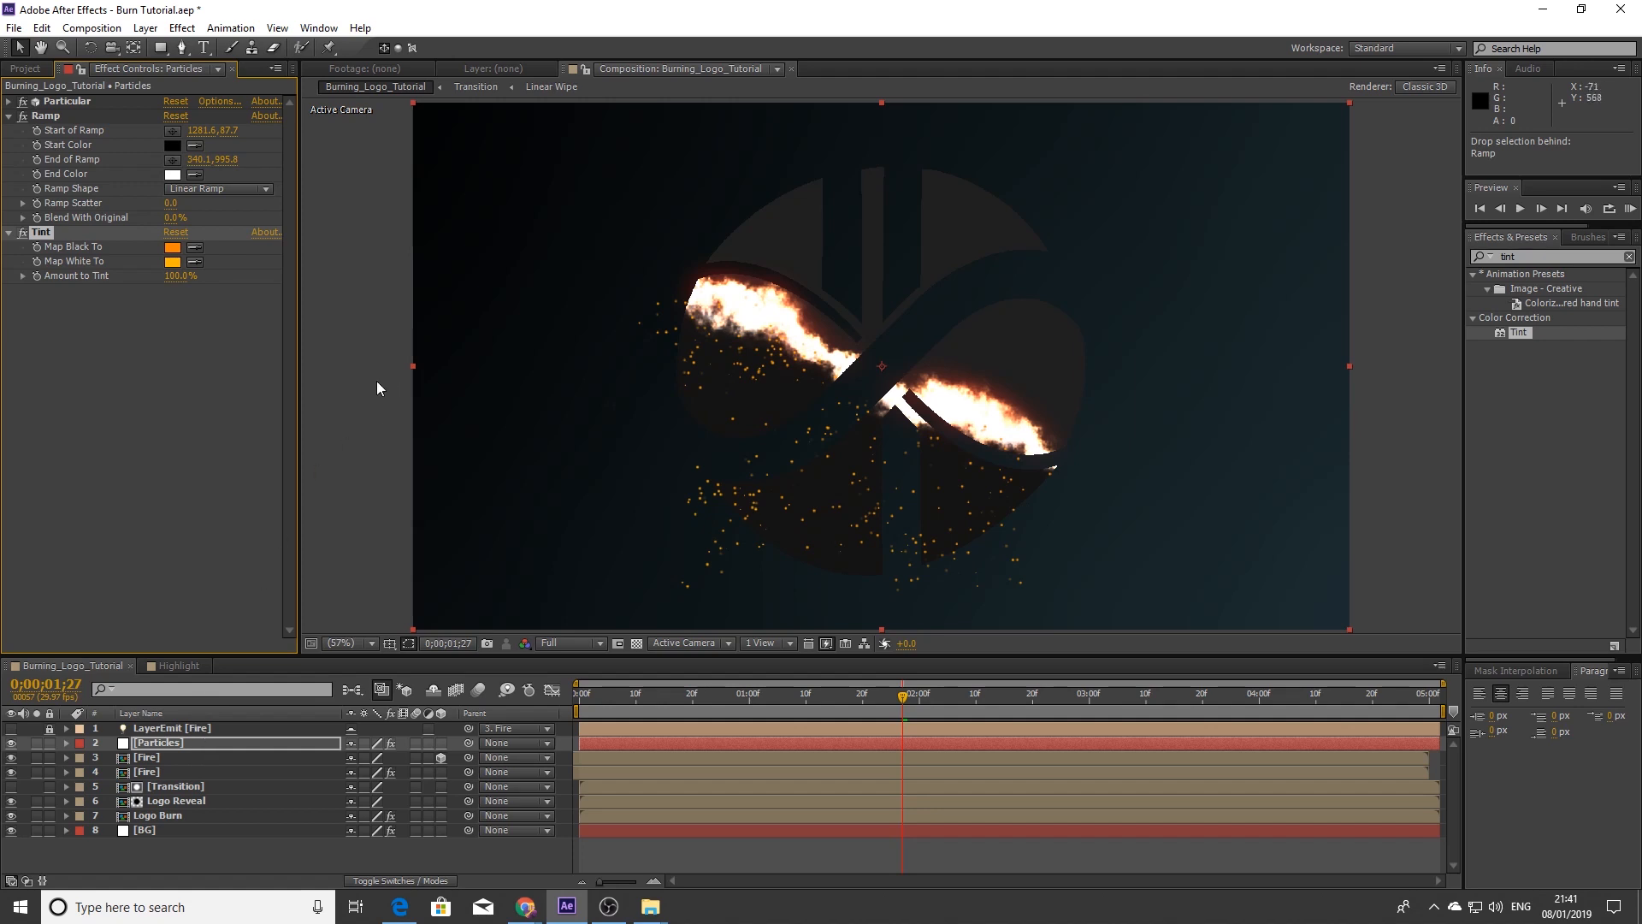
{"action": "left_click_drag", "start_coordinate": [176, 276], "coordinate": [153, 276]}
{"action": "left_click_drag", "start_coordinate": [175, 279], "coordinate": [259, 290]}
Set the Ramp effect's Start Color to a bright saturated orange with a 31° hue
{"action": "left_click", "coordinate": [173, 145]}
{"action": "left_click_drag", "start_coordinate": [489, 633], "coordinate": [488, 646]}
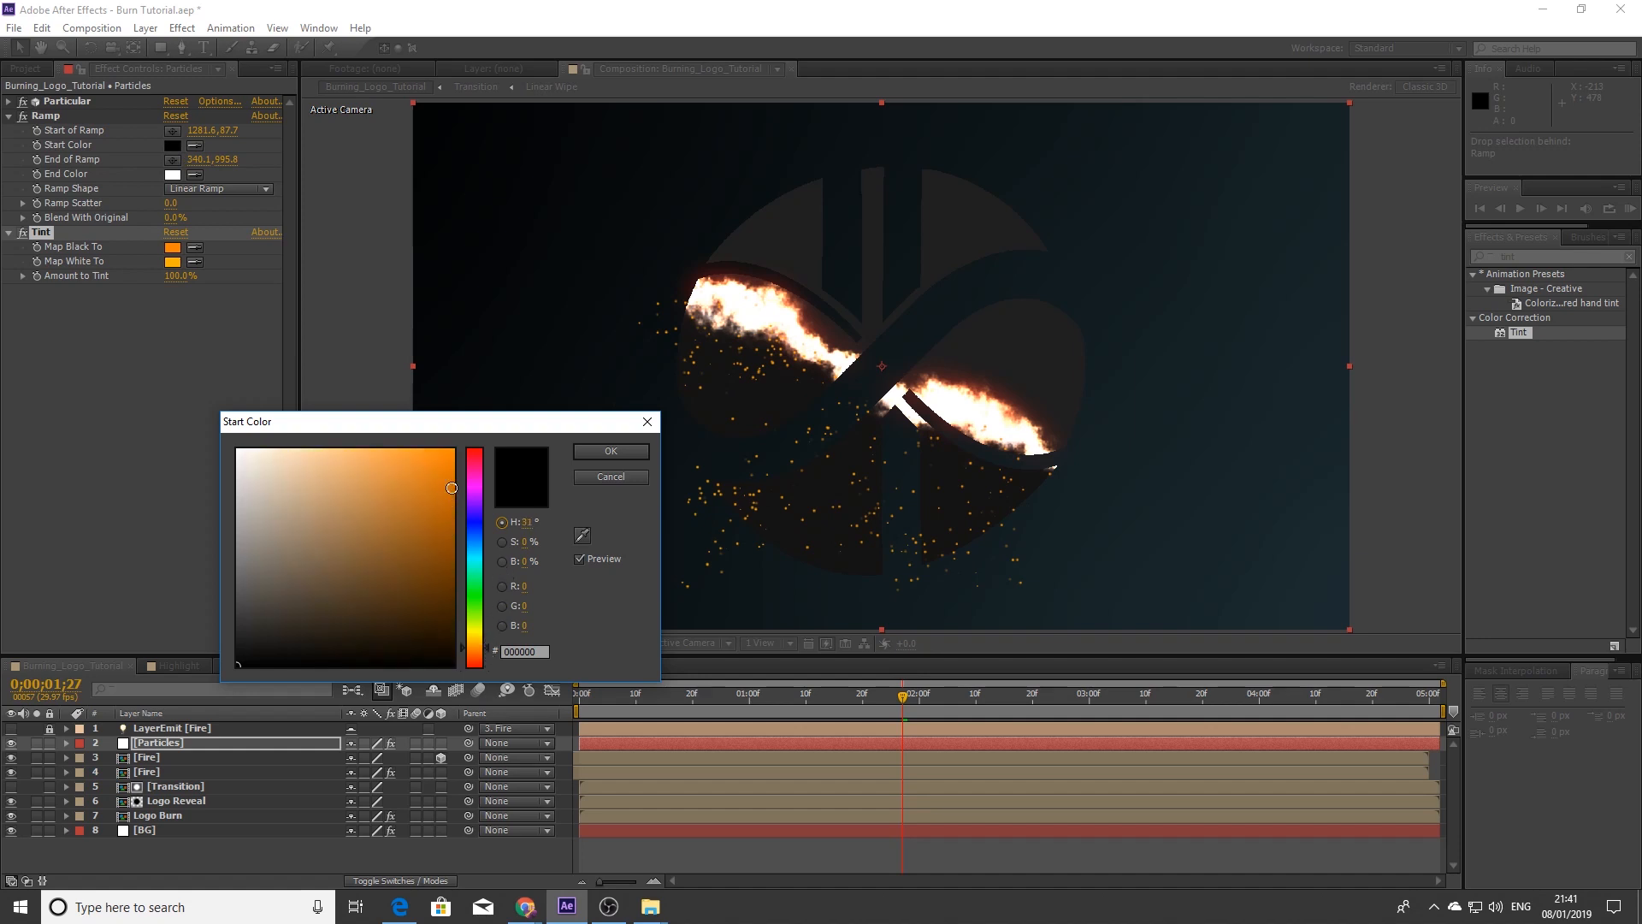
{"action": "left_click_drag", "start_coordinate": [452, 486], "coordinate": [459, 397]}
{"action": "left_click", "coordinate": [610, 450]}
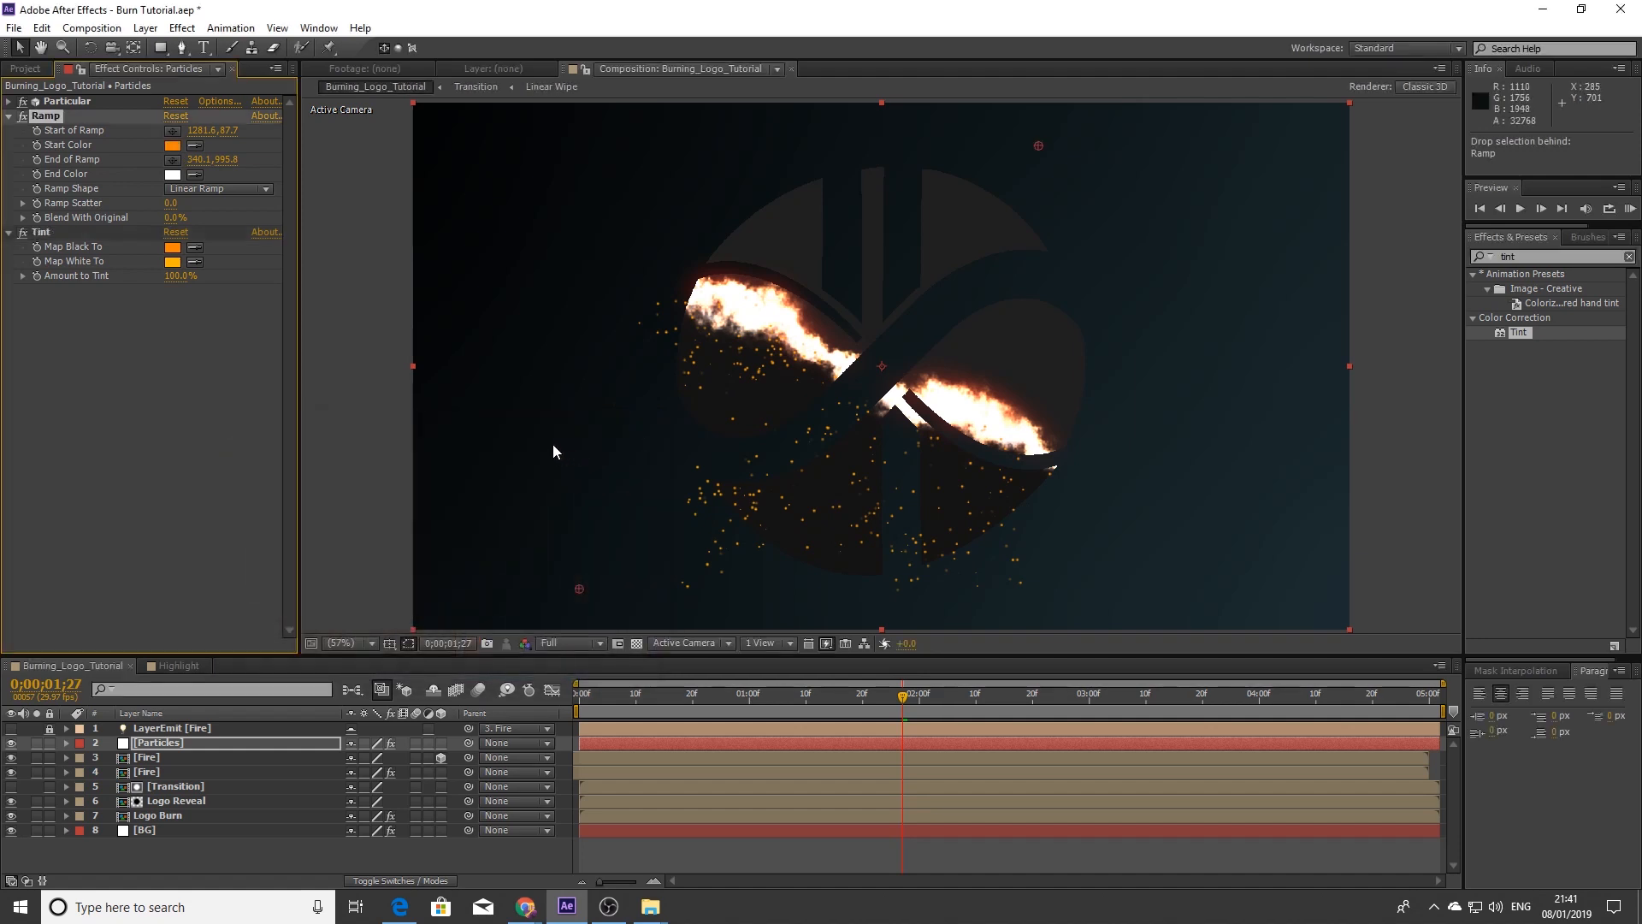
Set the Ramp effect's End Color to a bright saturated yellow with a hue of about 48°
{"action": "left_click", "coordinate": [170, 175]}
{"action": "left_click_drag", "start_coordinate": [480, 643], "coordinate": [480, 638]}
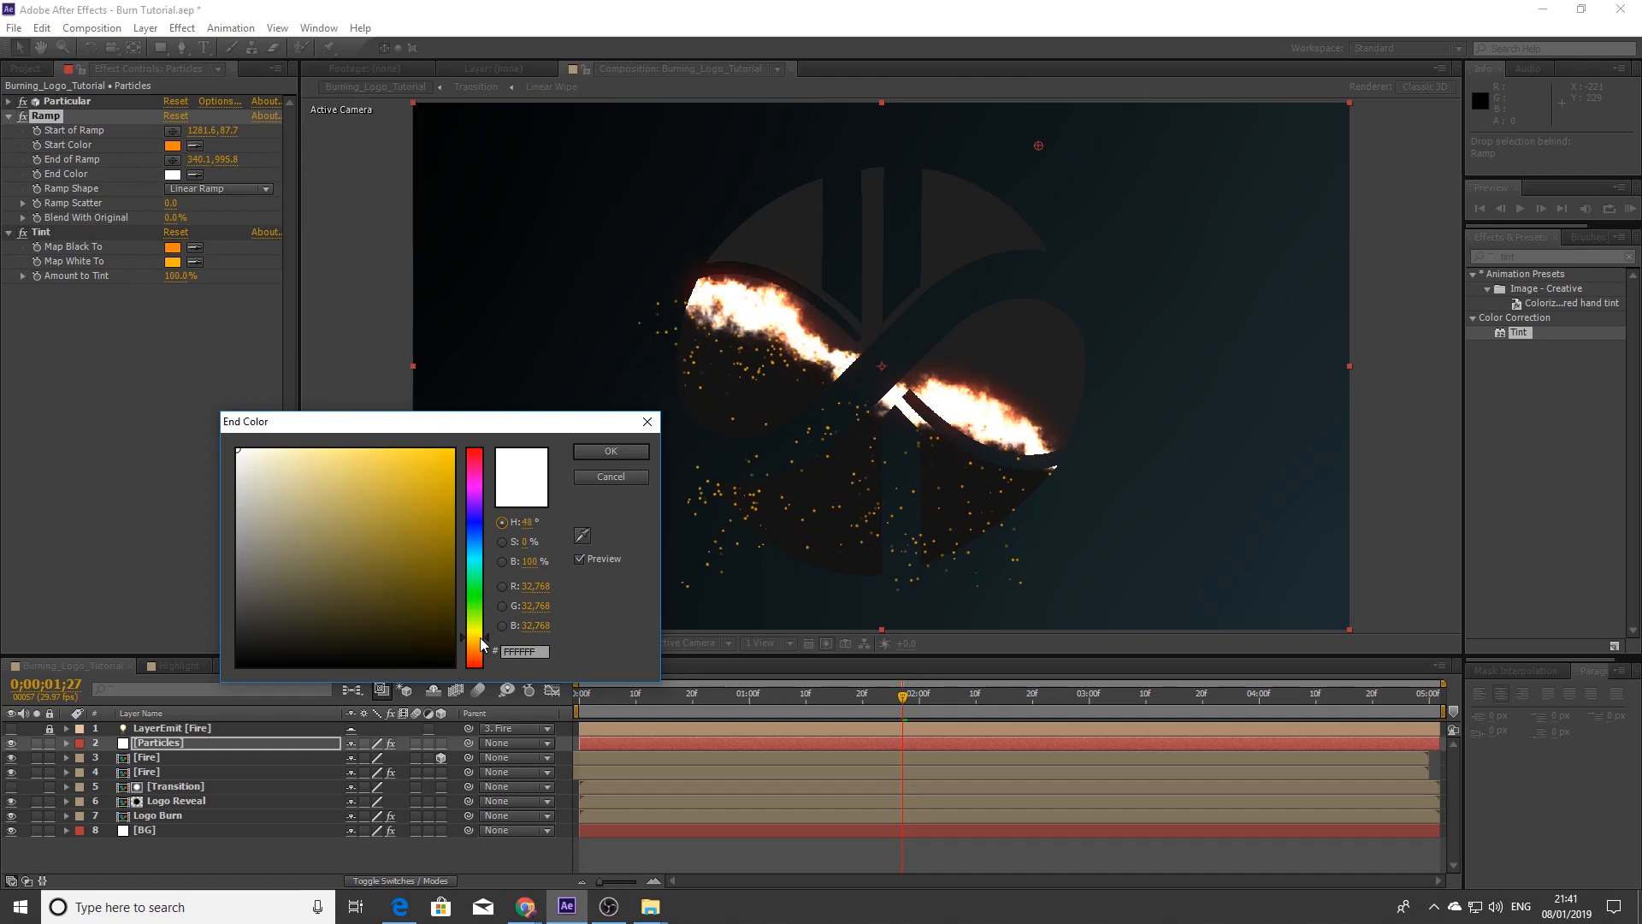
{"action": "left_click", "coordinate": [445, 454]}
{"action": "left_click", "coordinate": [598, 450]}
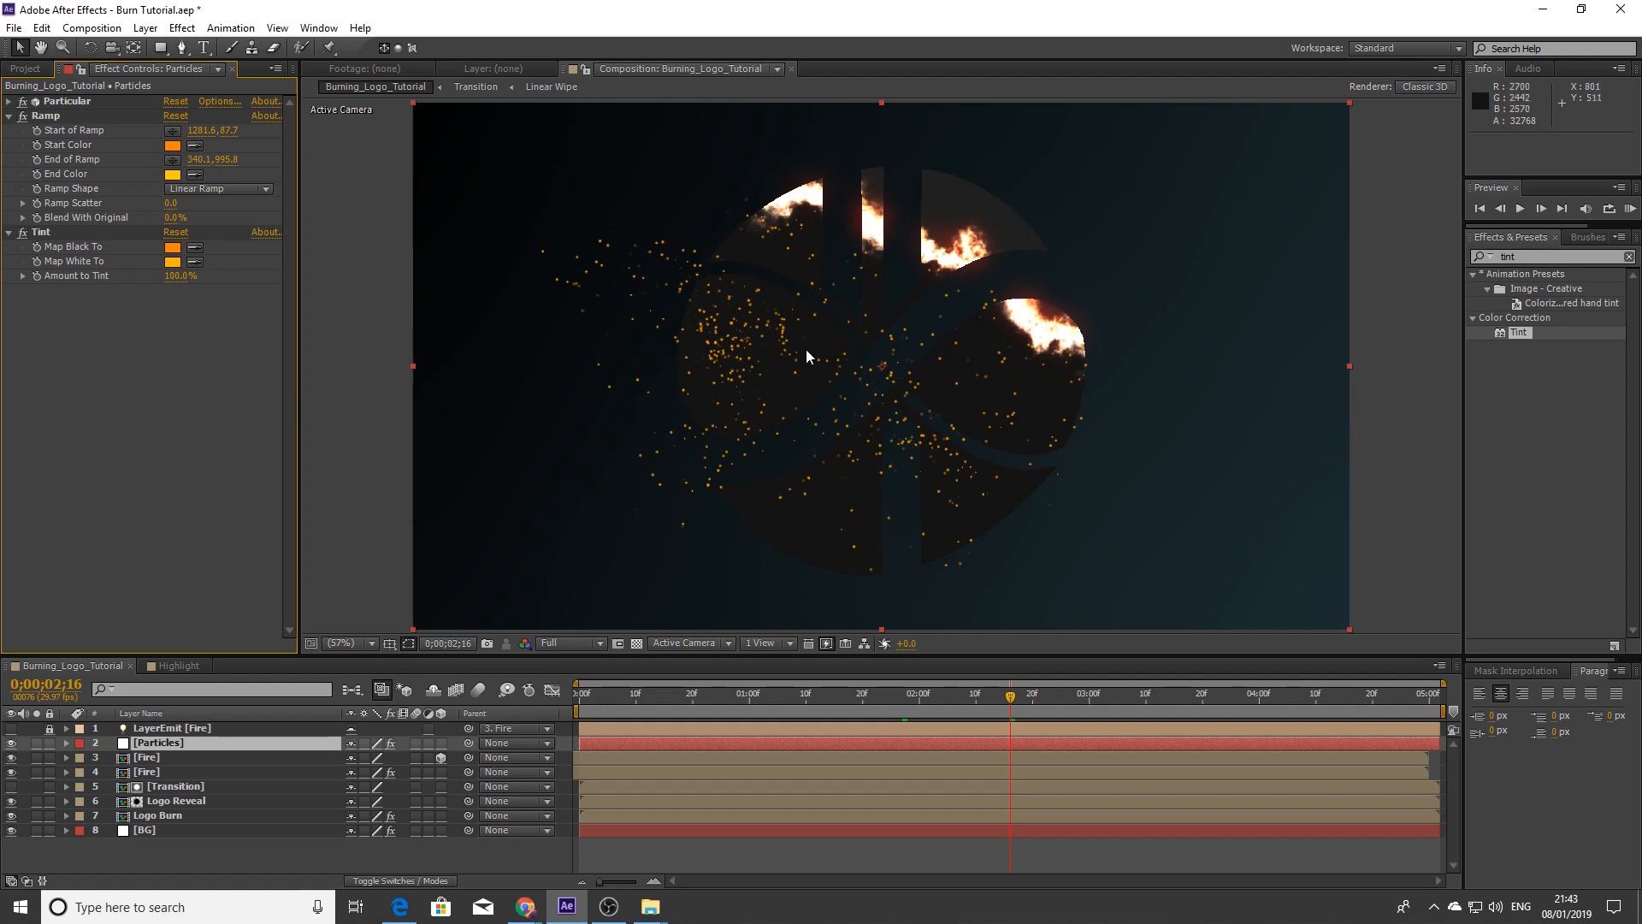
Find the Curves effect and apply it to the Particles layer after Tint
{"action": "scroll", "coordinate": [1222, 188], "scroll_direction": "down", "scroll_amount": 1}
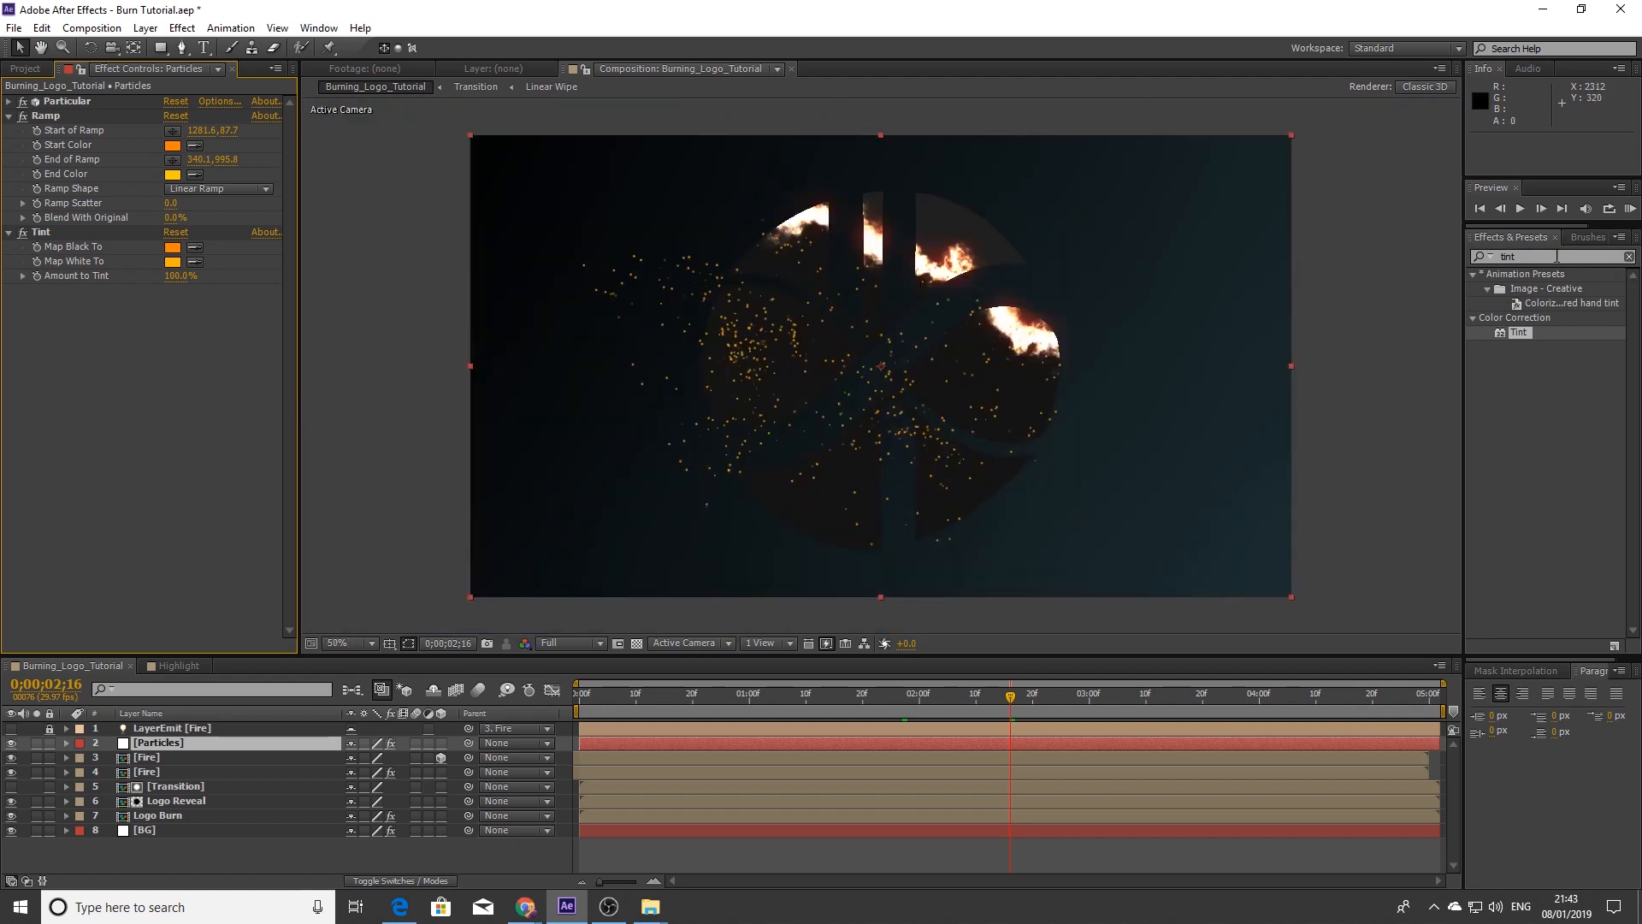
{"action": "double_click", "coordinate": [1527, 256]}
{"action": "type", "text": "curves"}
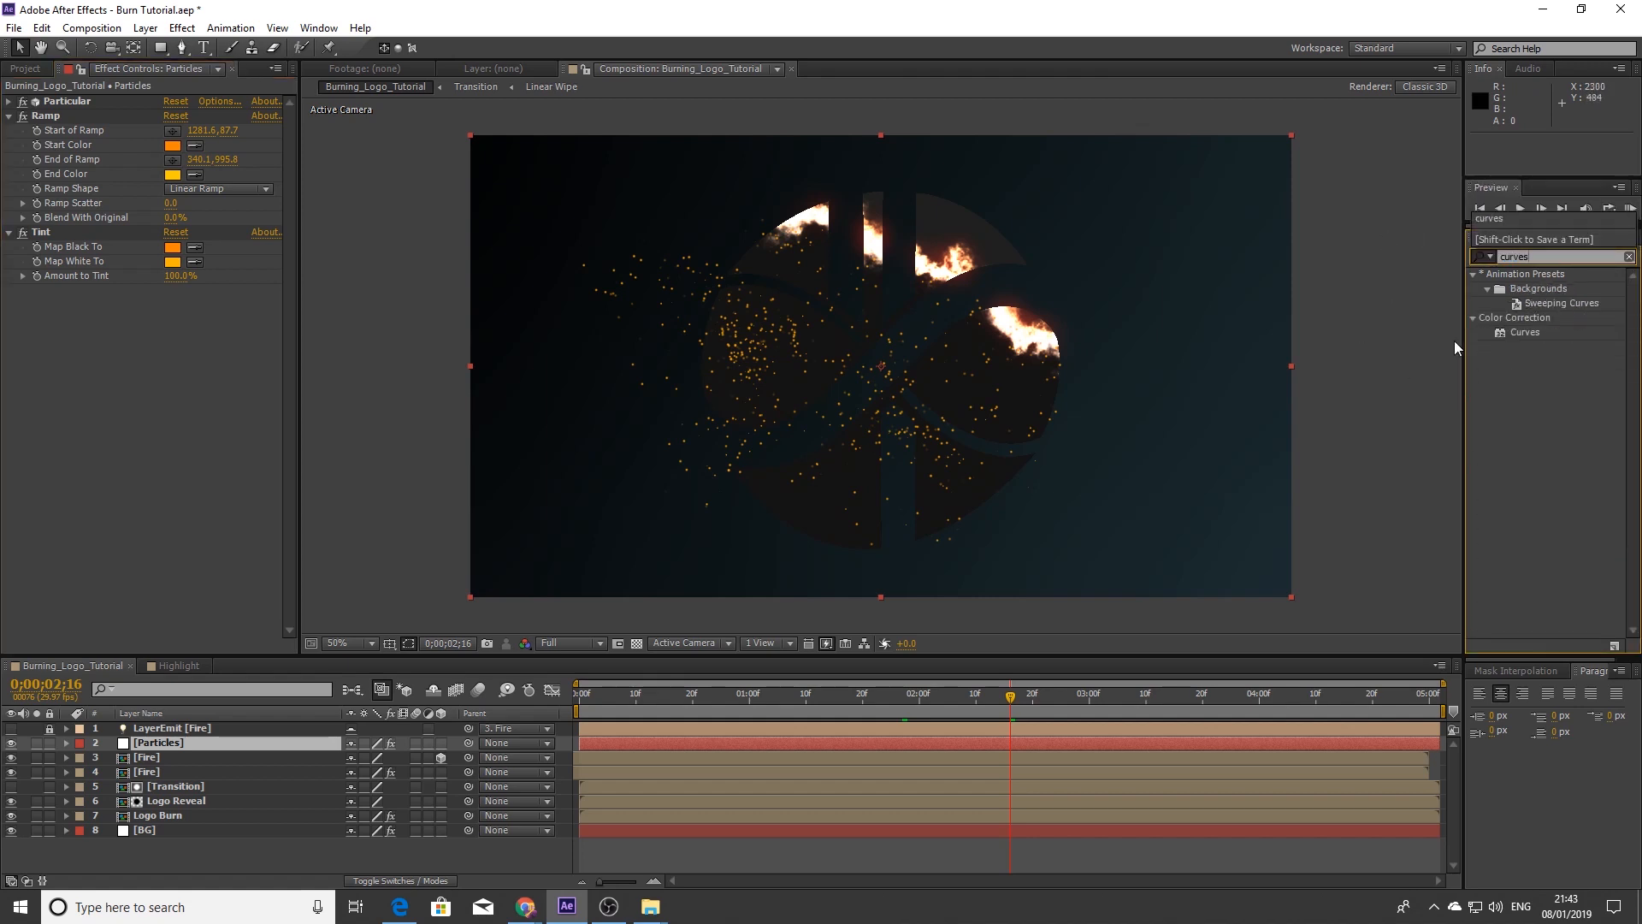
{"action": "left_click_drag", "start_coordinate": [1536, 336], "coordinate": [665, 742]}
Shape the RGB curve into a steep S, raising the highlights and lowering the shadows to boost the sparks' contrast
{"action": "left_click_drag", "start_coordinate": [107, 413], "coordinate": [127, 371]}
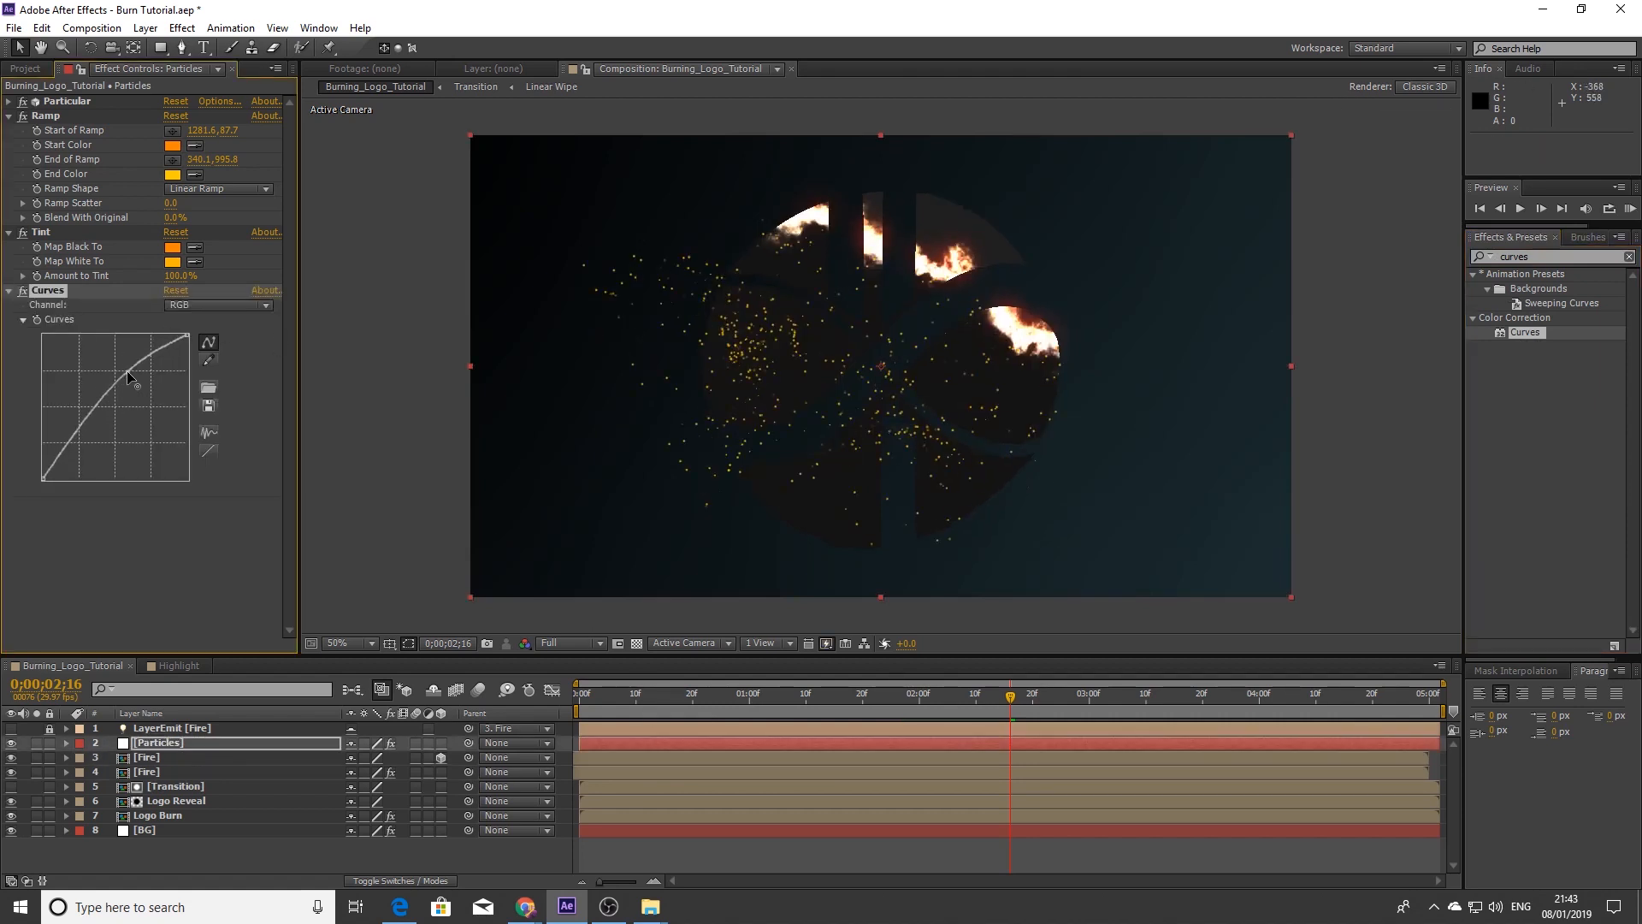
{"action": "left_click_drag", "start_coordinate": [90, 425], "coordinate": [87, 438]}
{"action": "left_click_drag", "start_coordinate": [141, 362], "coordinate": [139, 366]}
{"action": "key", "text": "ctrl+z"}
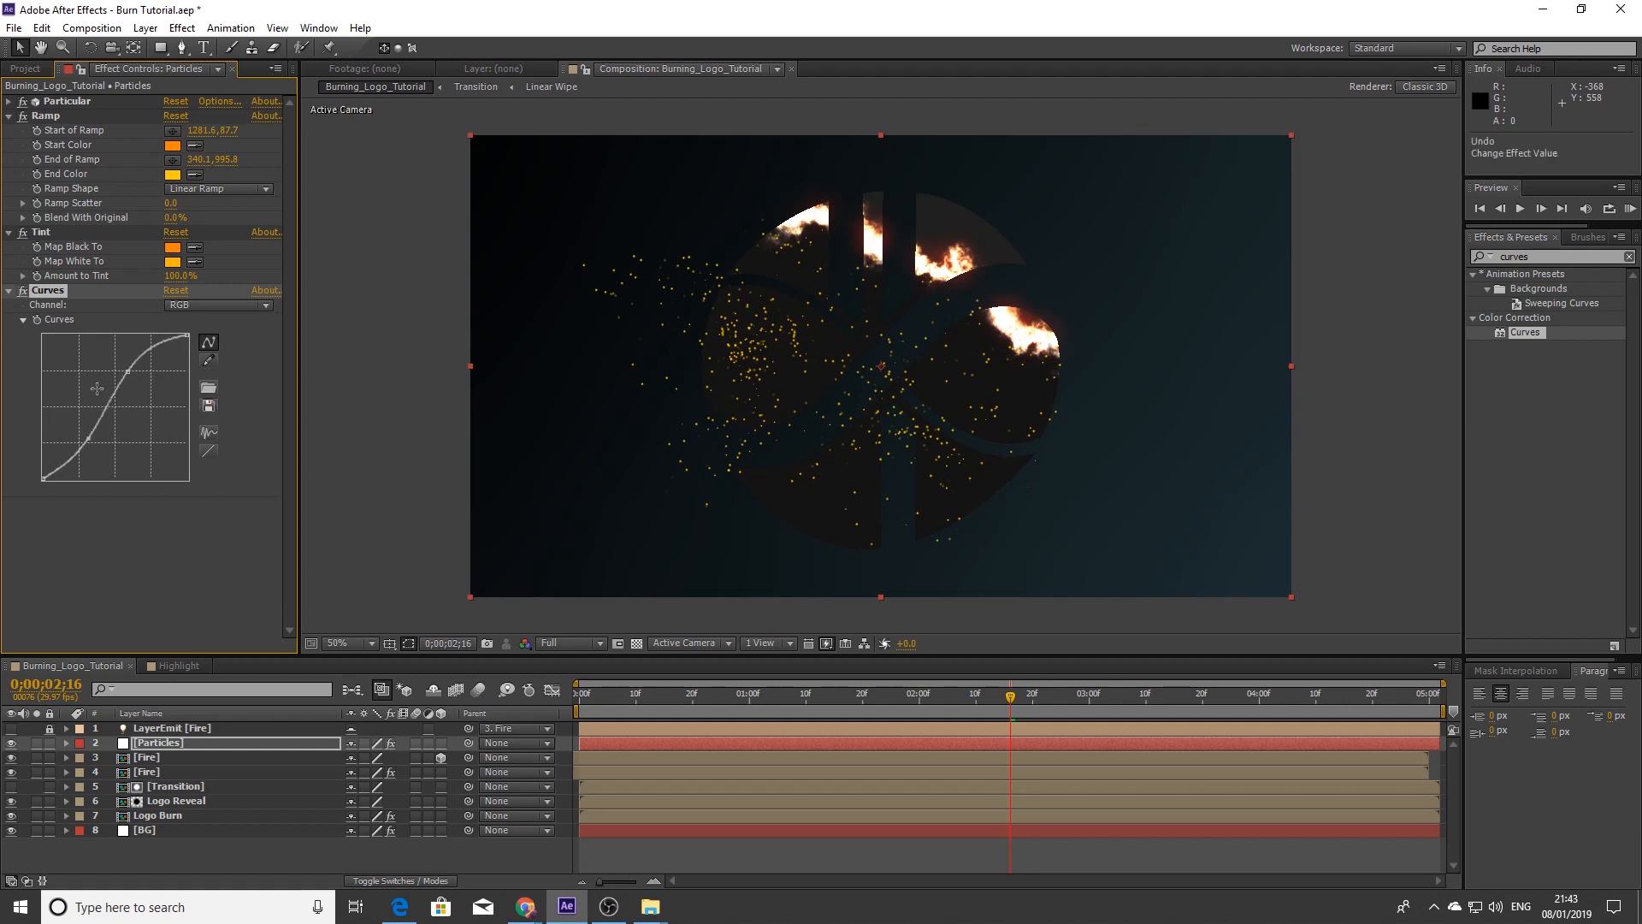
{"action": "left_click_drag", "start_coordinate": [124, 375], "coordinate": [136, 352]}
{"action": "left_click_drag", "start_coordinate": [89, 438], "coordinate": [90, 450]}
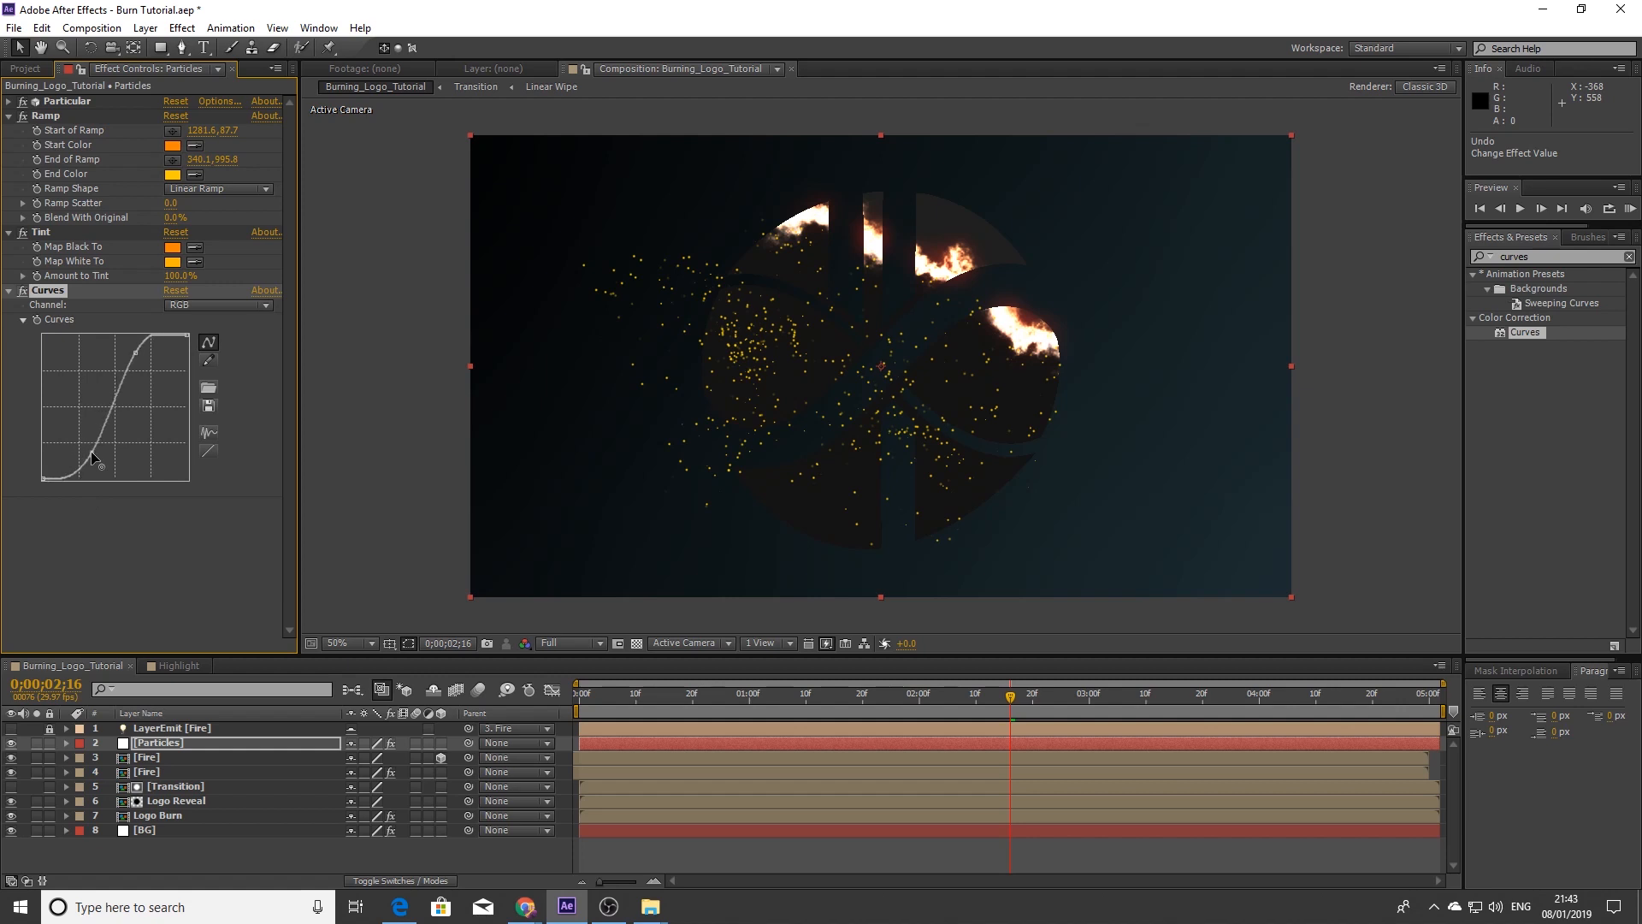
Set the preview resolution to Half and check the sparks at 0;00;01;23 and 0;00;02;08
{"action": "left_click", "coordinate": [879, 700]}
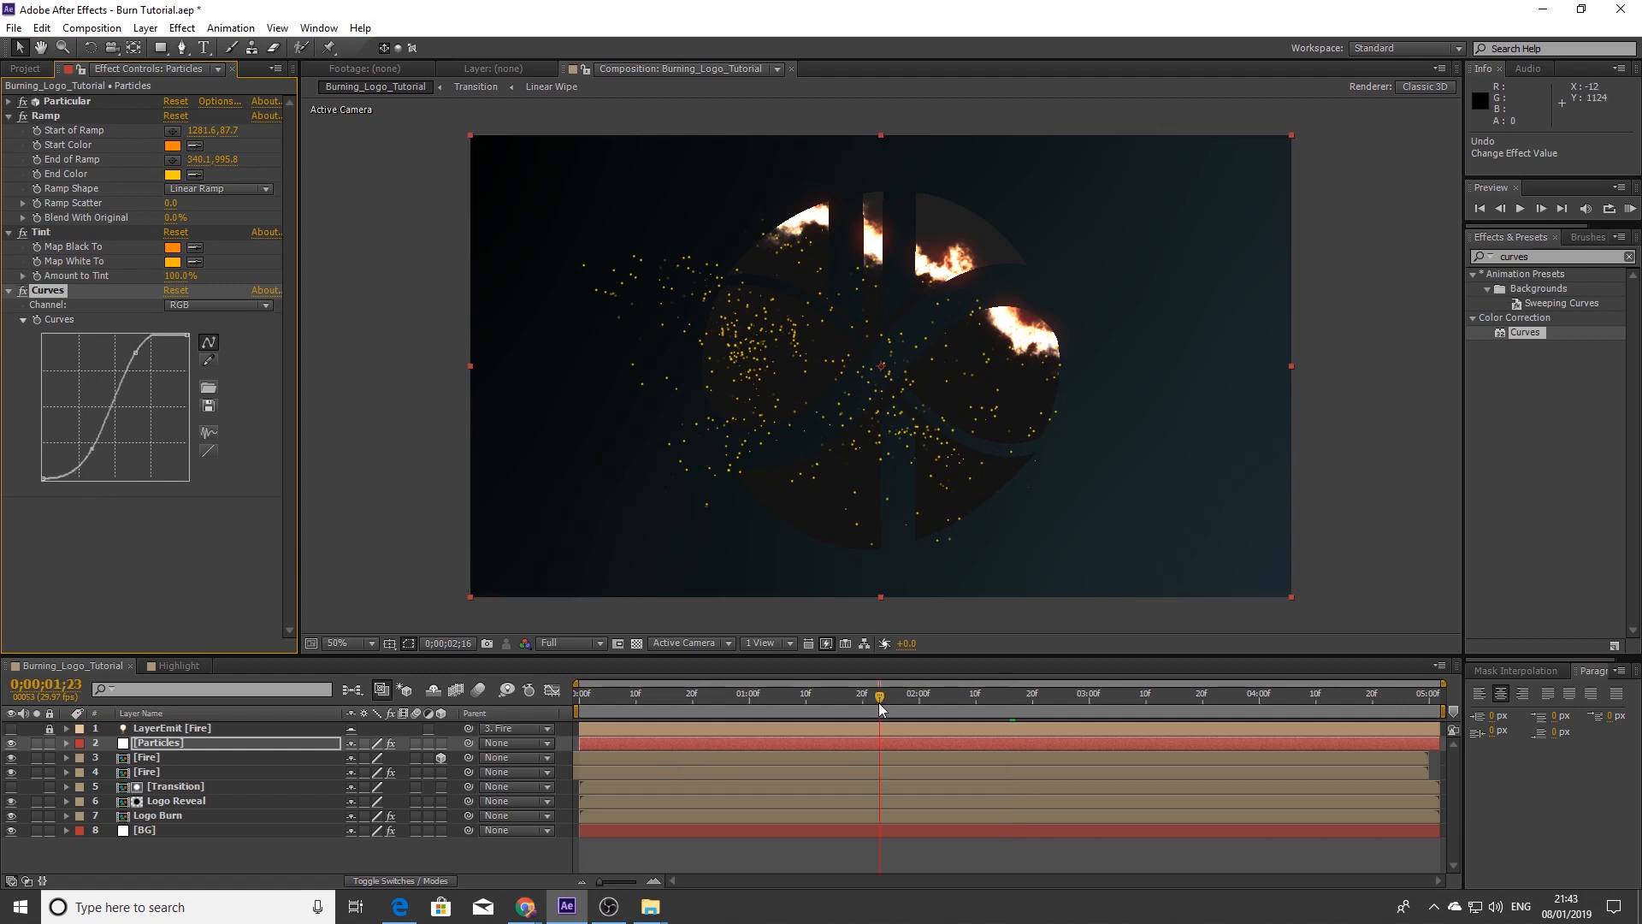
{"action": "left_click", "coordinate": [557, 644]}
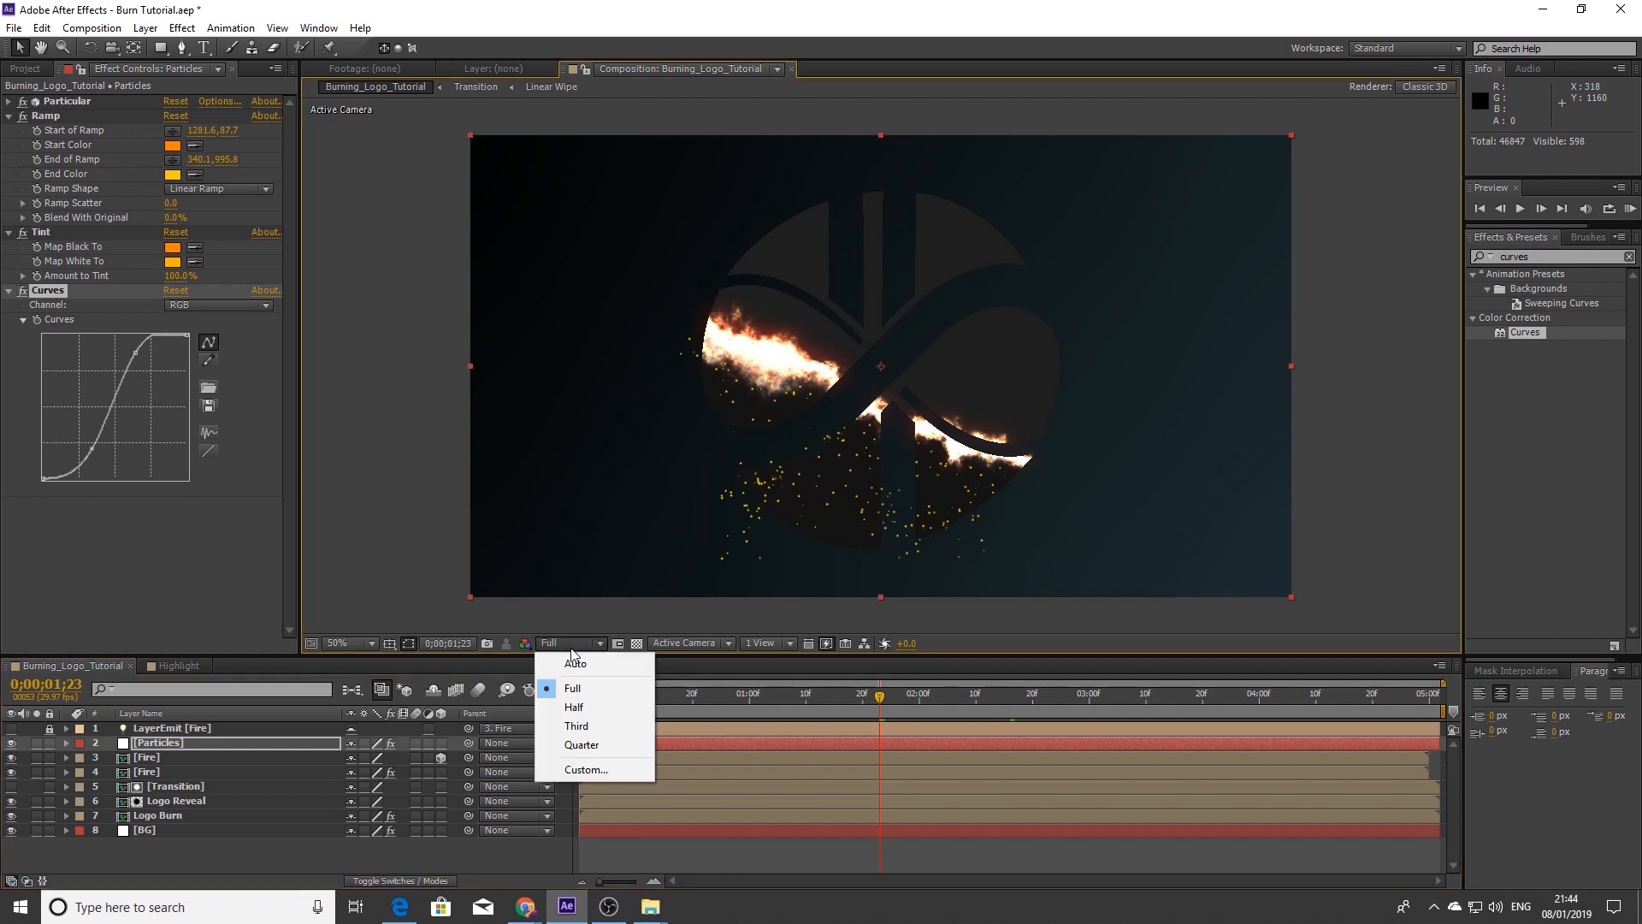
{"action": "left_click", "coordinate": [584, 708]}
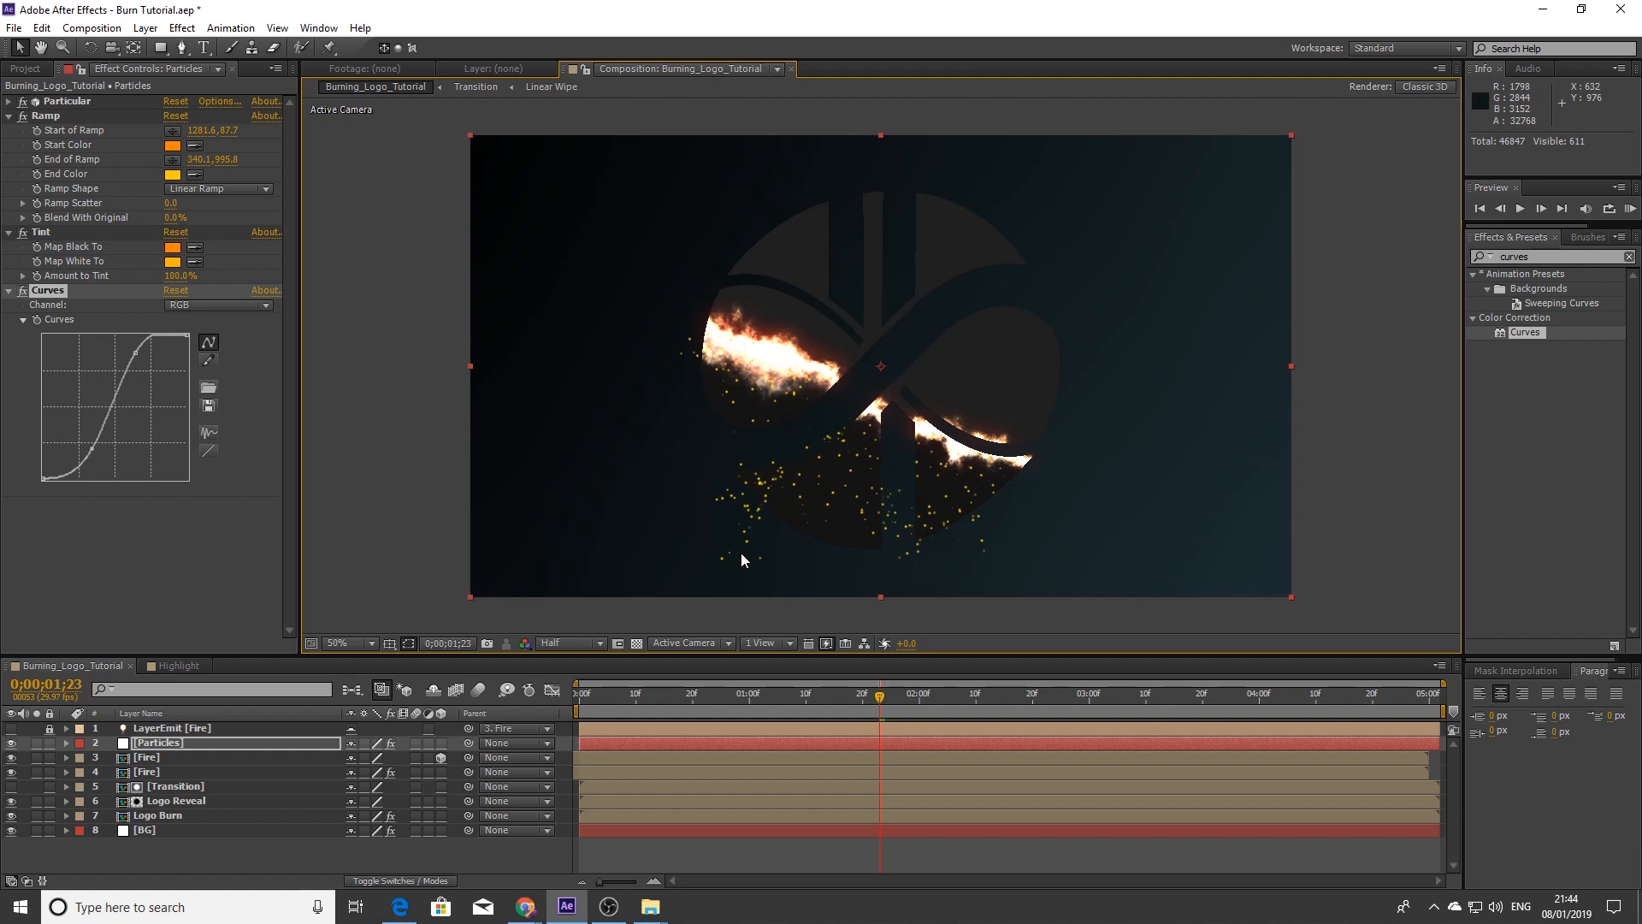
{"action": "mouse_move", "coordinate": [941, 695]}
{"action": "left_mouse_down"}
{"action": "mouse_move", "coordinate": [912, 696]}
{"action": "mouse_move", "coordinate": [963, 696]}
{"action": "mouse_move", "coordinate": [891, 700]}
{"action": "mouse_move", "coordinate": [965, 699]}
{"action": "left_mouse_up"}
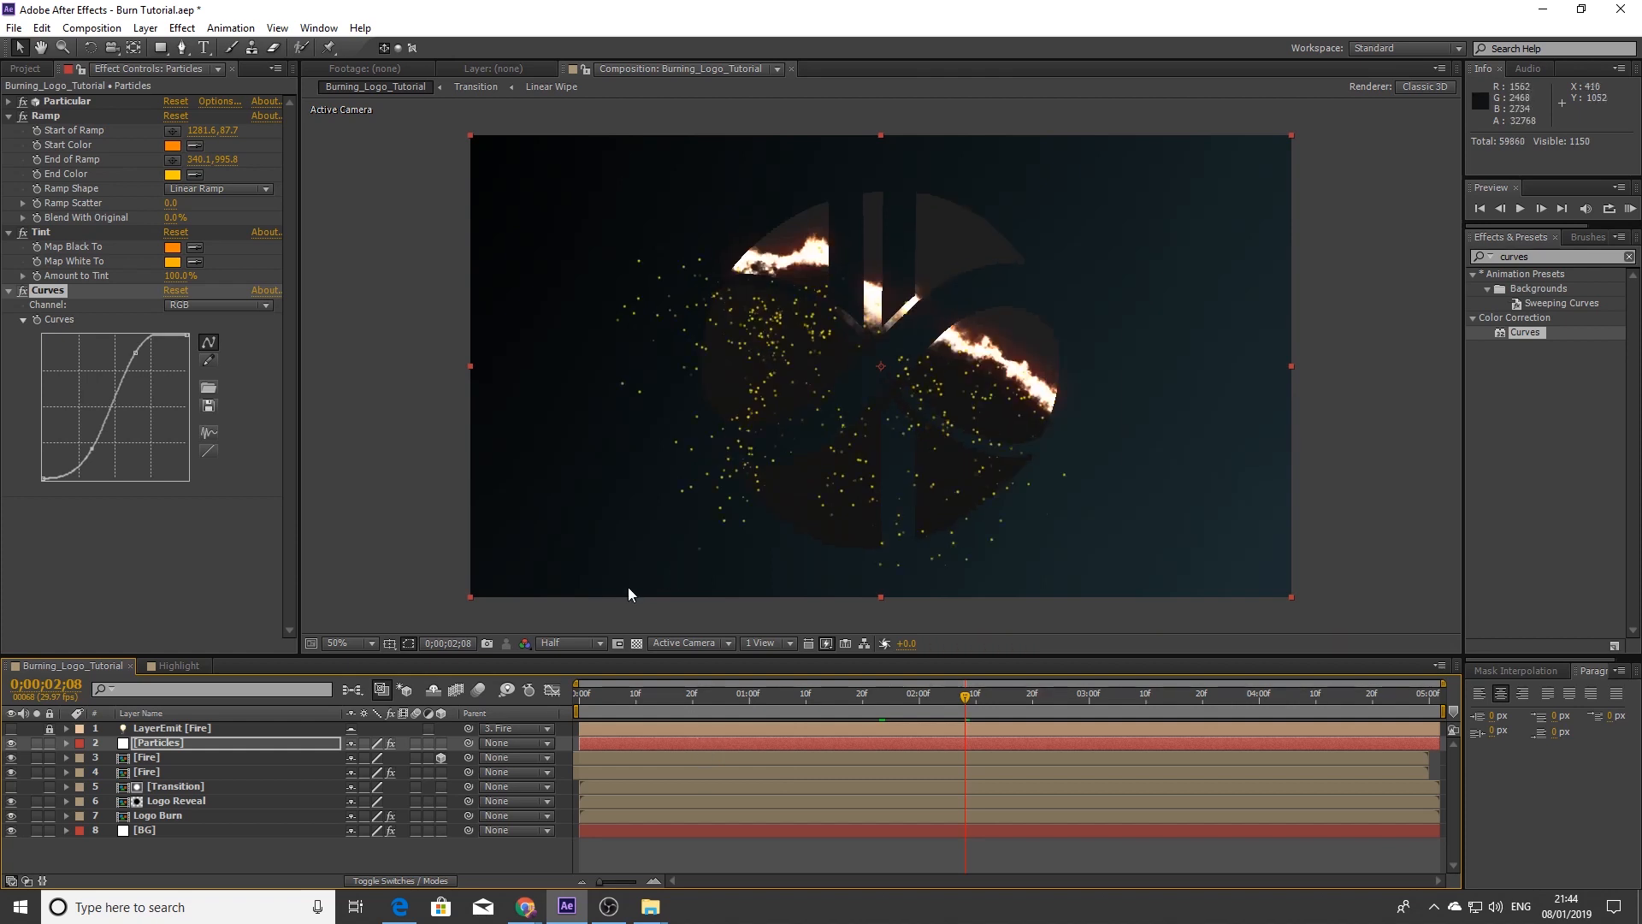
Set the Tint effect's Map Black To color to a deeper orange, FF6600
{"action": "left_click", "coordinate": [172, 246]}
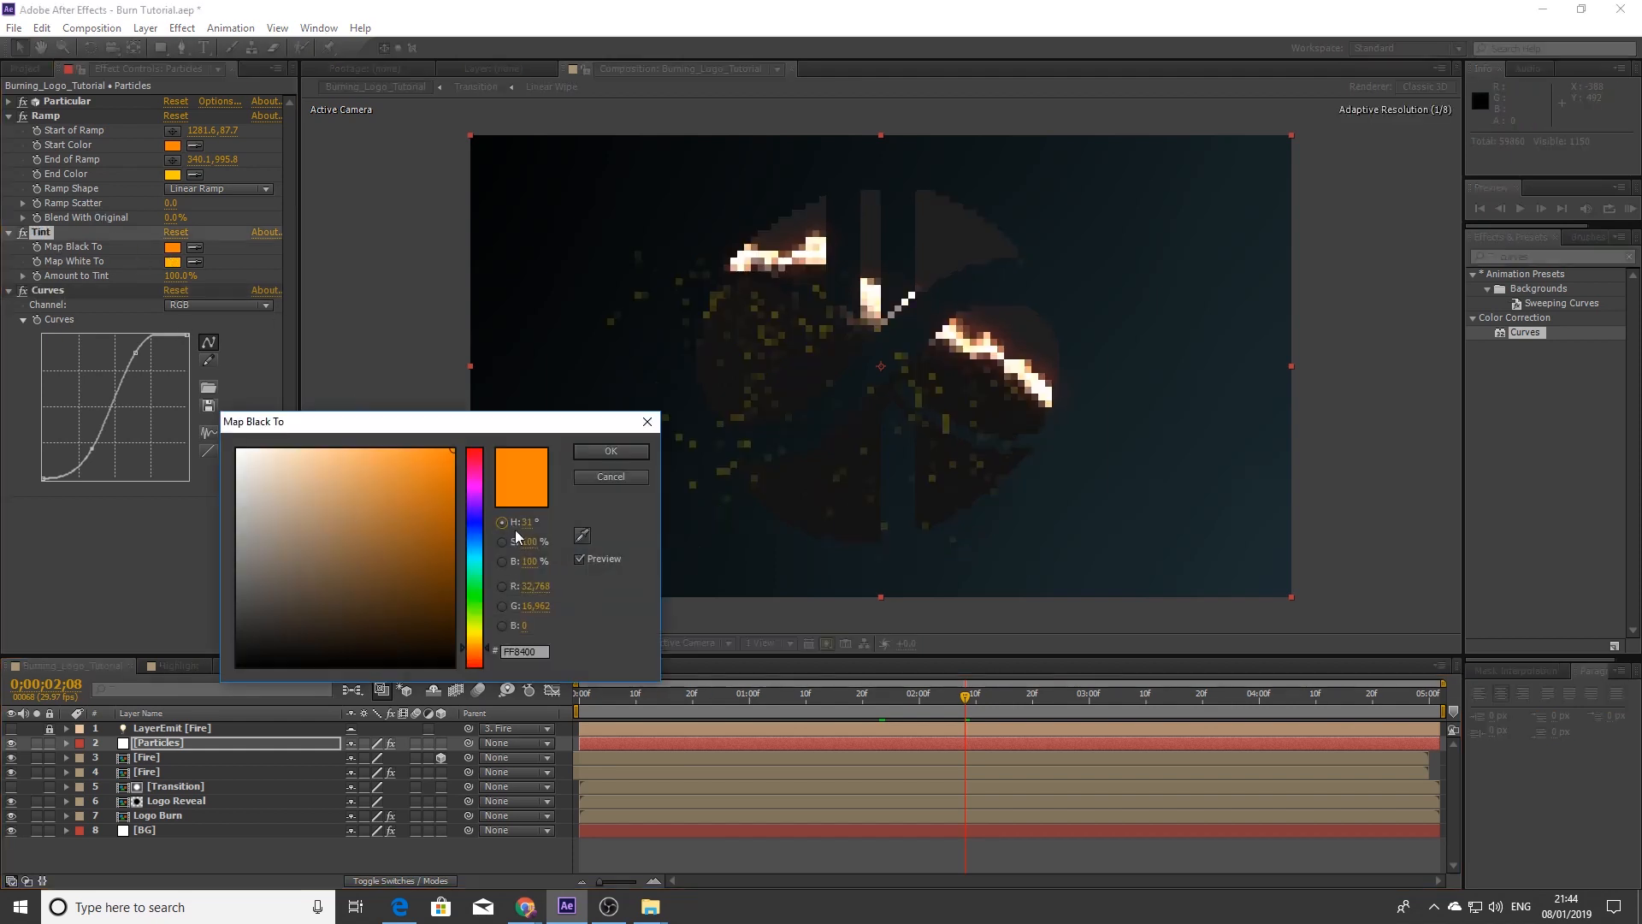
{"action": "left_click", "coordinate": [484, 656]}
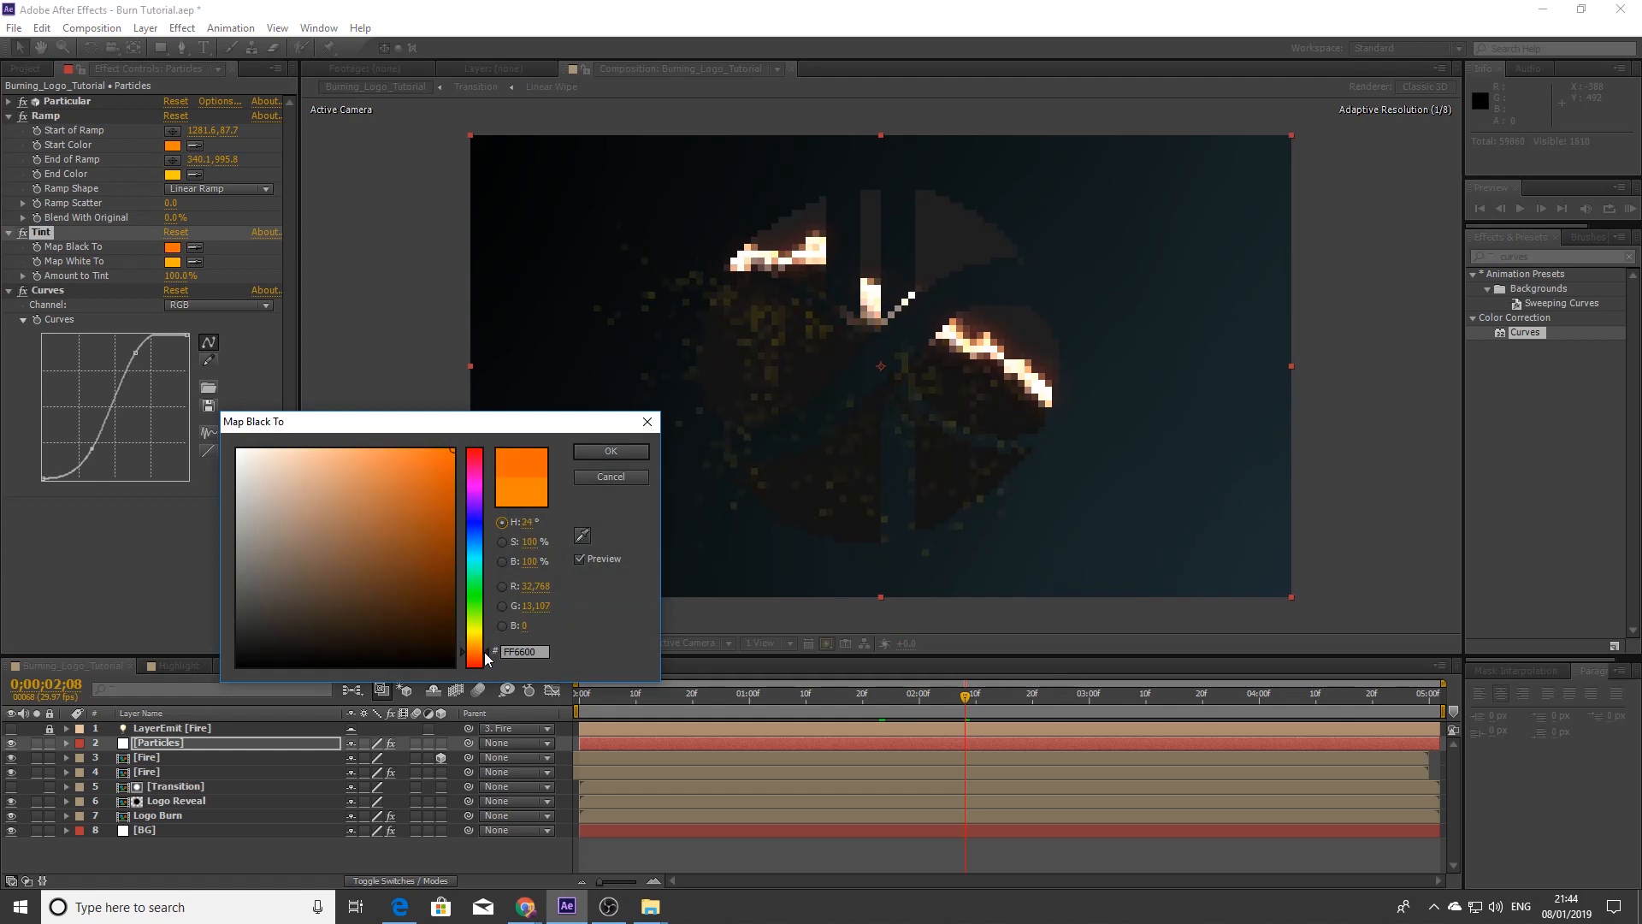
{"action": "left_click", "coordinate": [587, 452]}
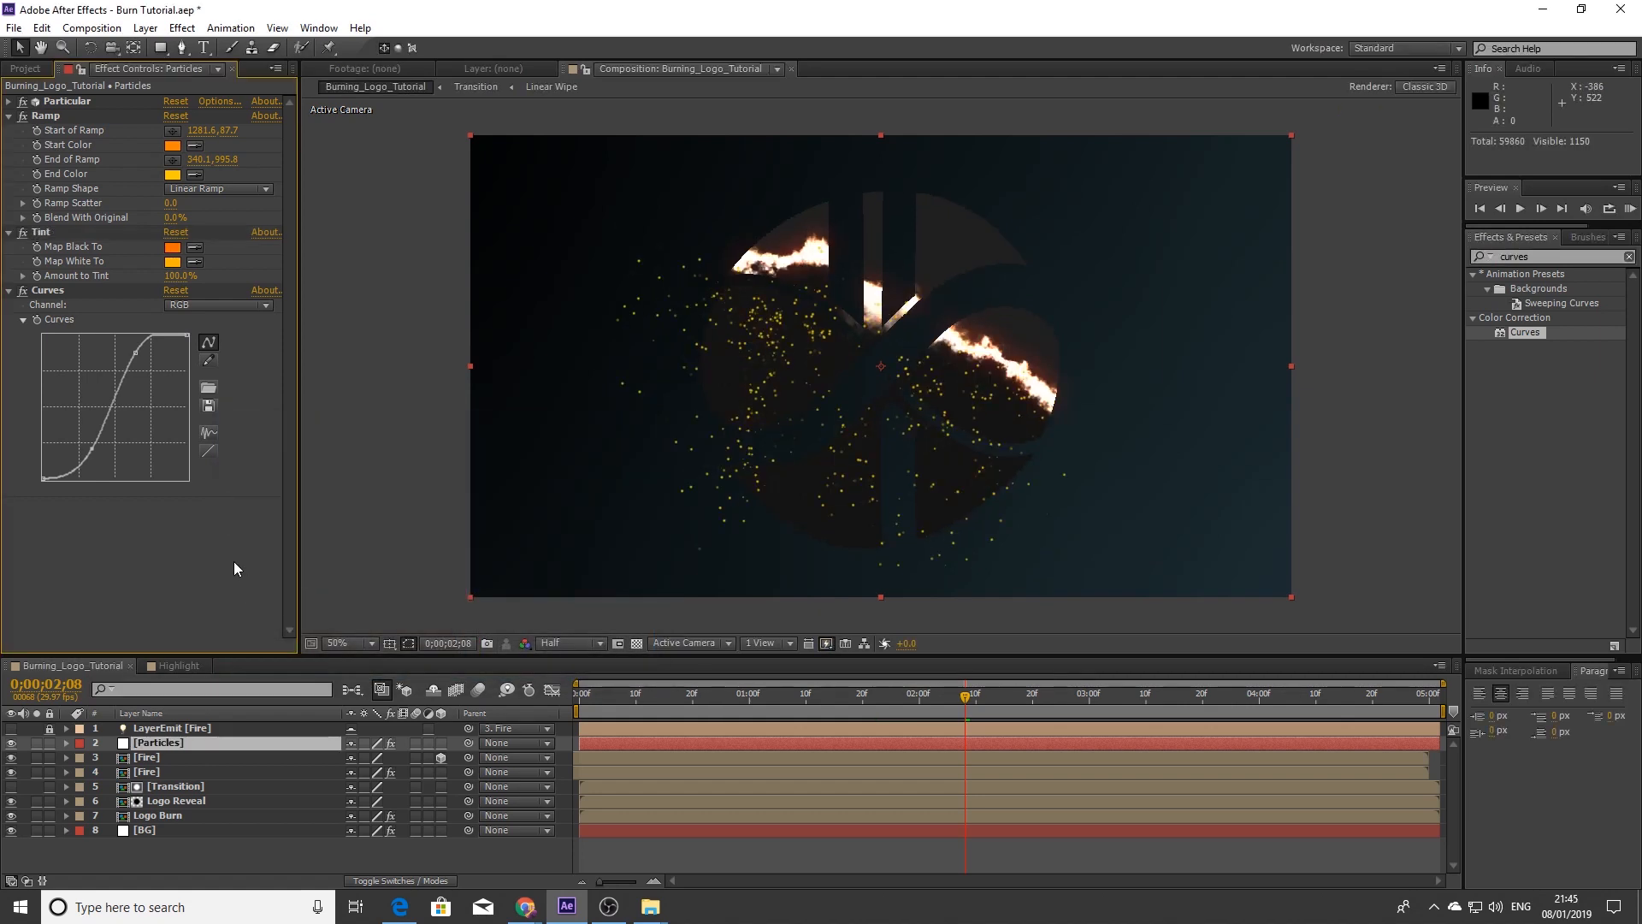
Duplicate the Particles layer and set the copy's Particular particle size to 4
{"action": "left_click", "coordinate": [167, 746]}
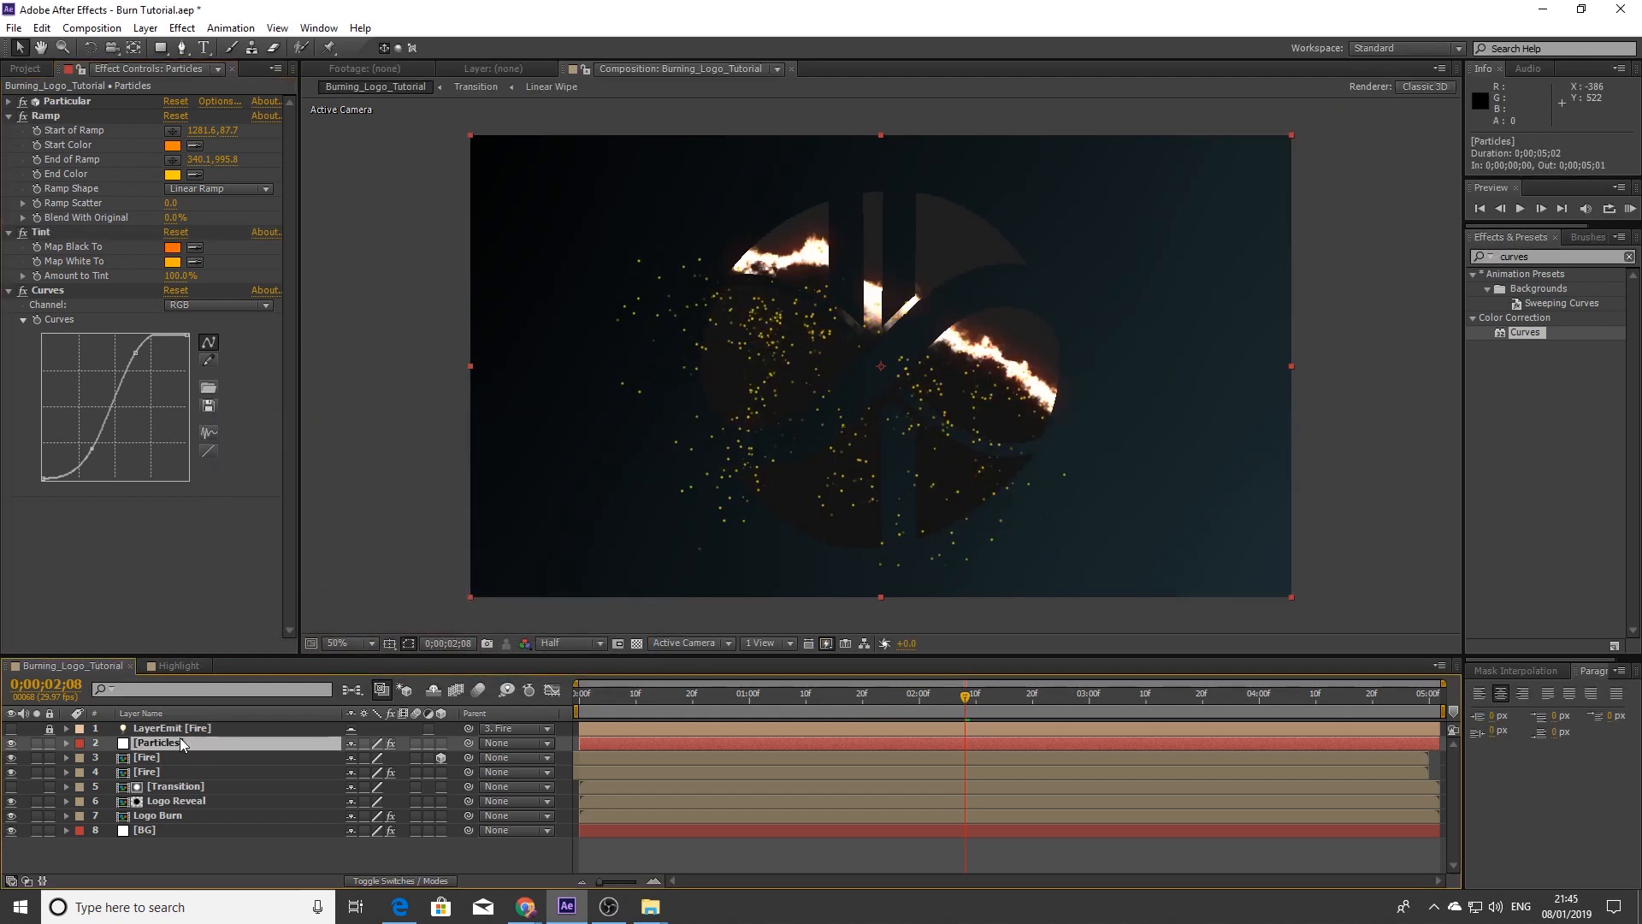
{"action": "mouse_move", "coordinate": [566, 905]}
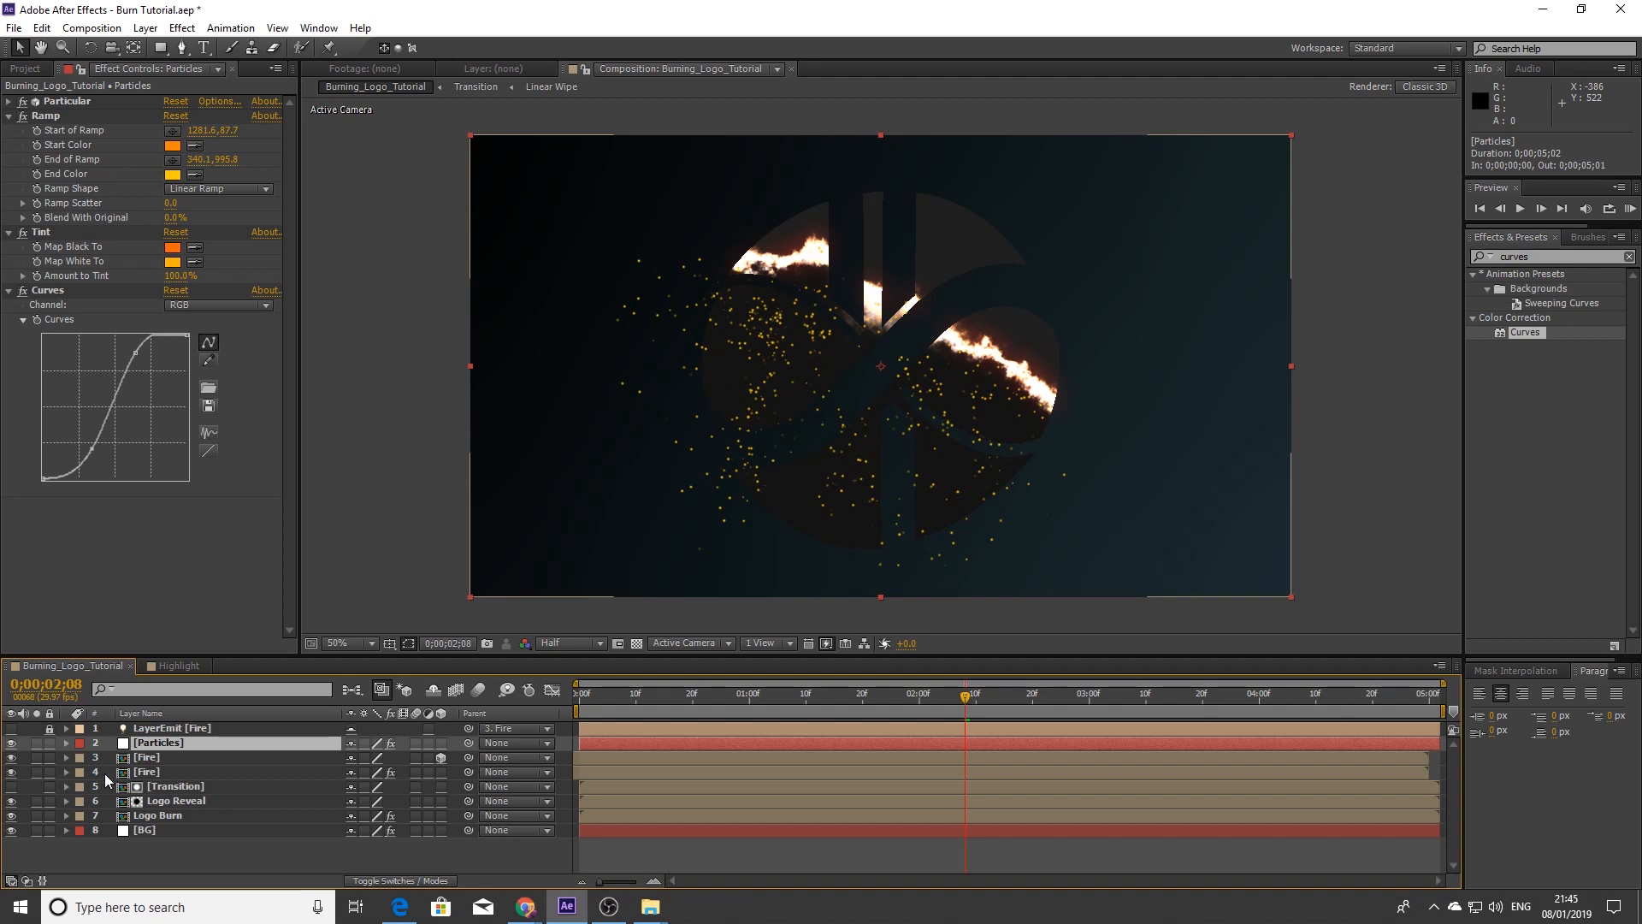
{"action": "key", "text": "ctrl+d"}
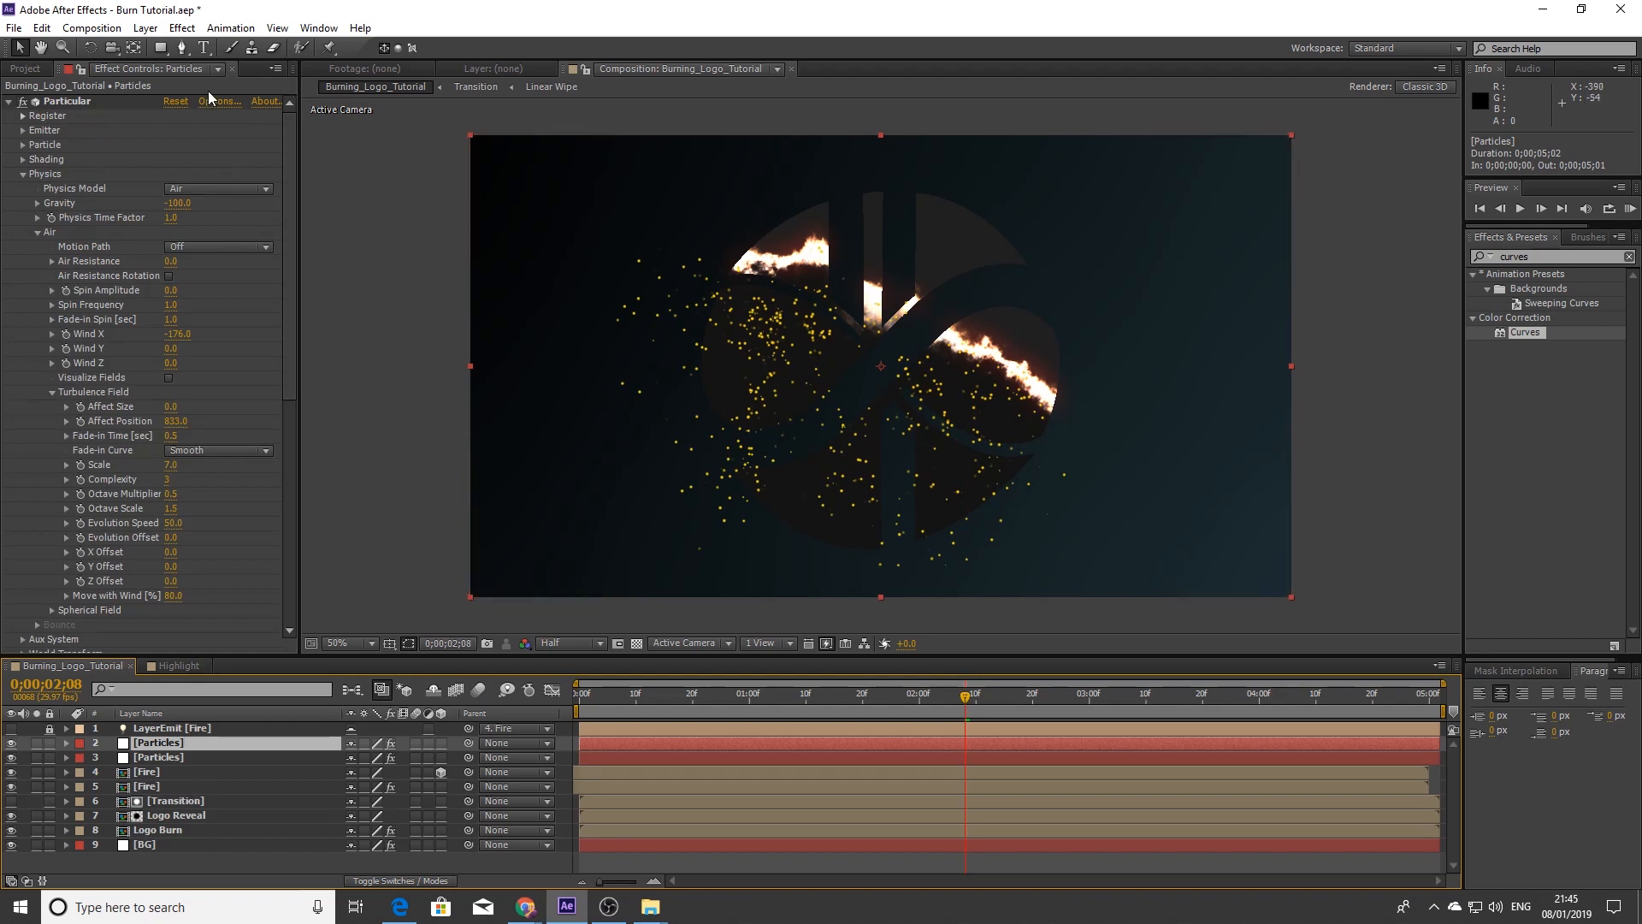
{"action": "left_click", "coordinate": [24, 146]}
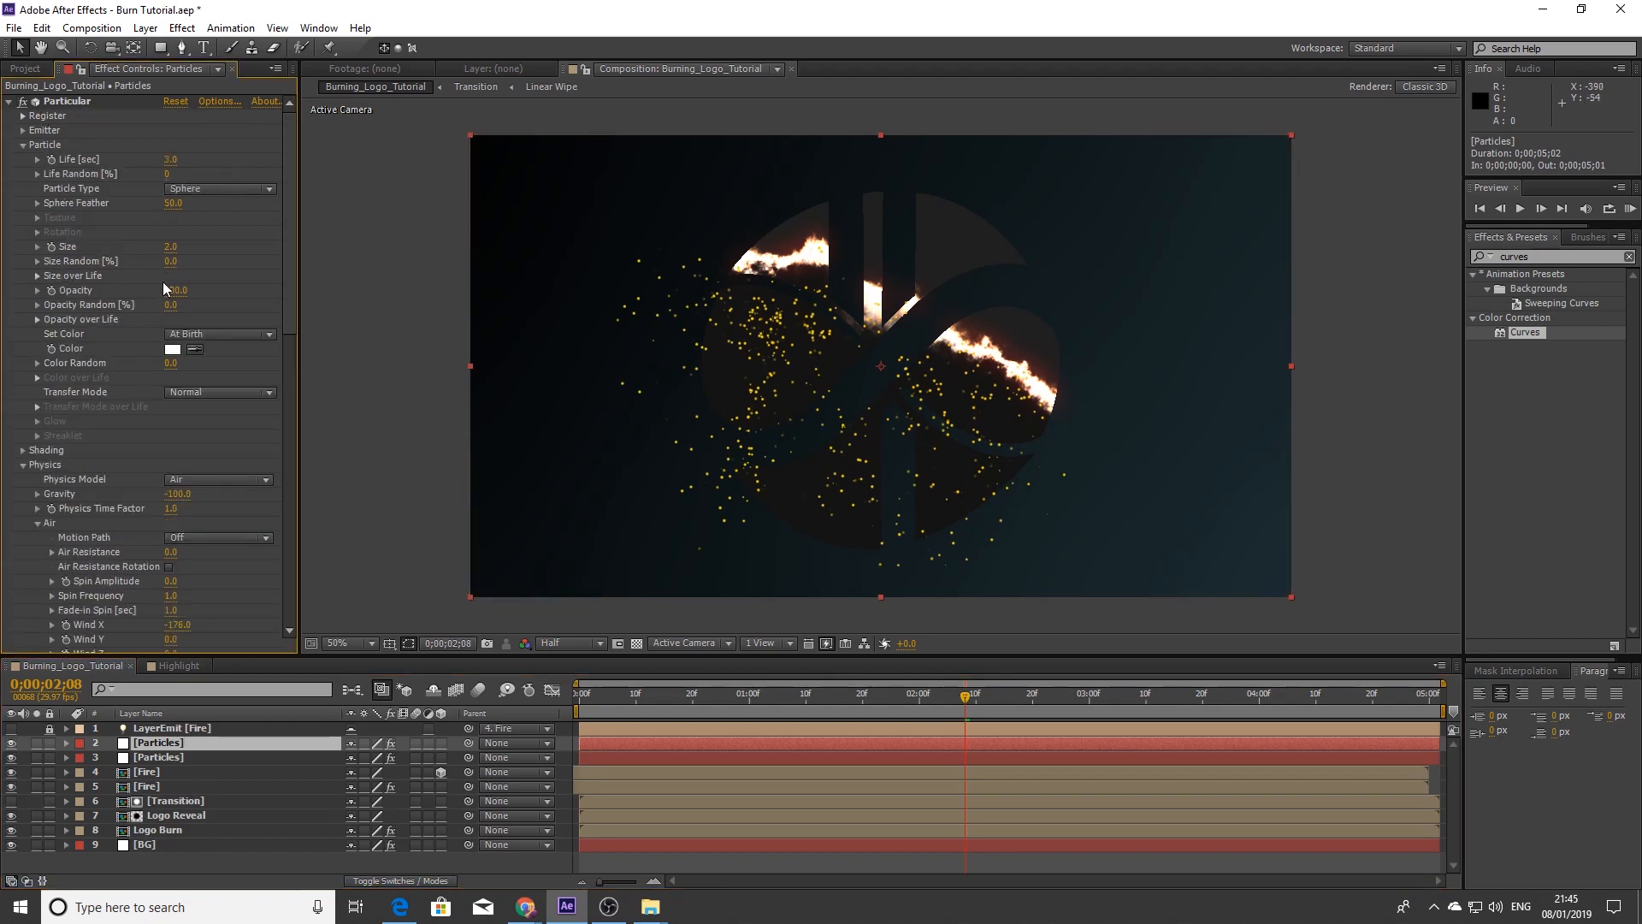
{"action": "left_click", "coordinate": [171, 247]}
{"action": "type", "text": "4"}
{"action": "left_click", "coordinate": [252, 267]}
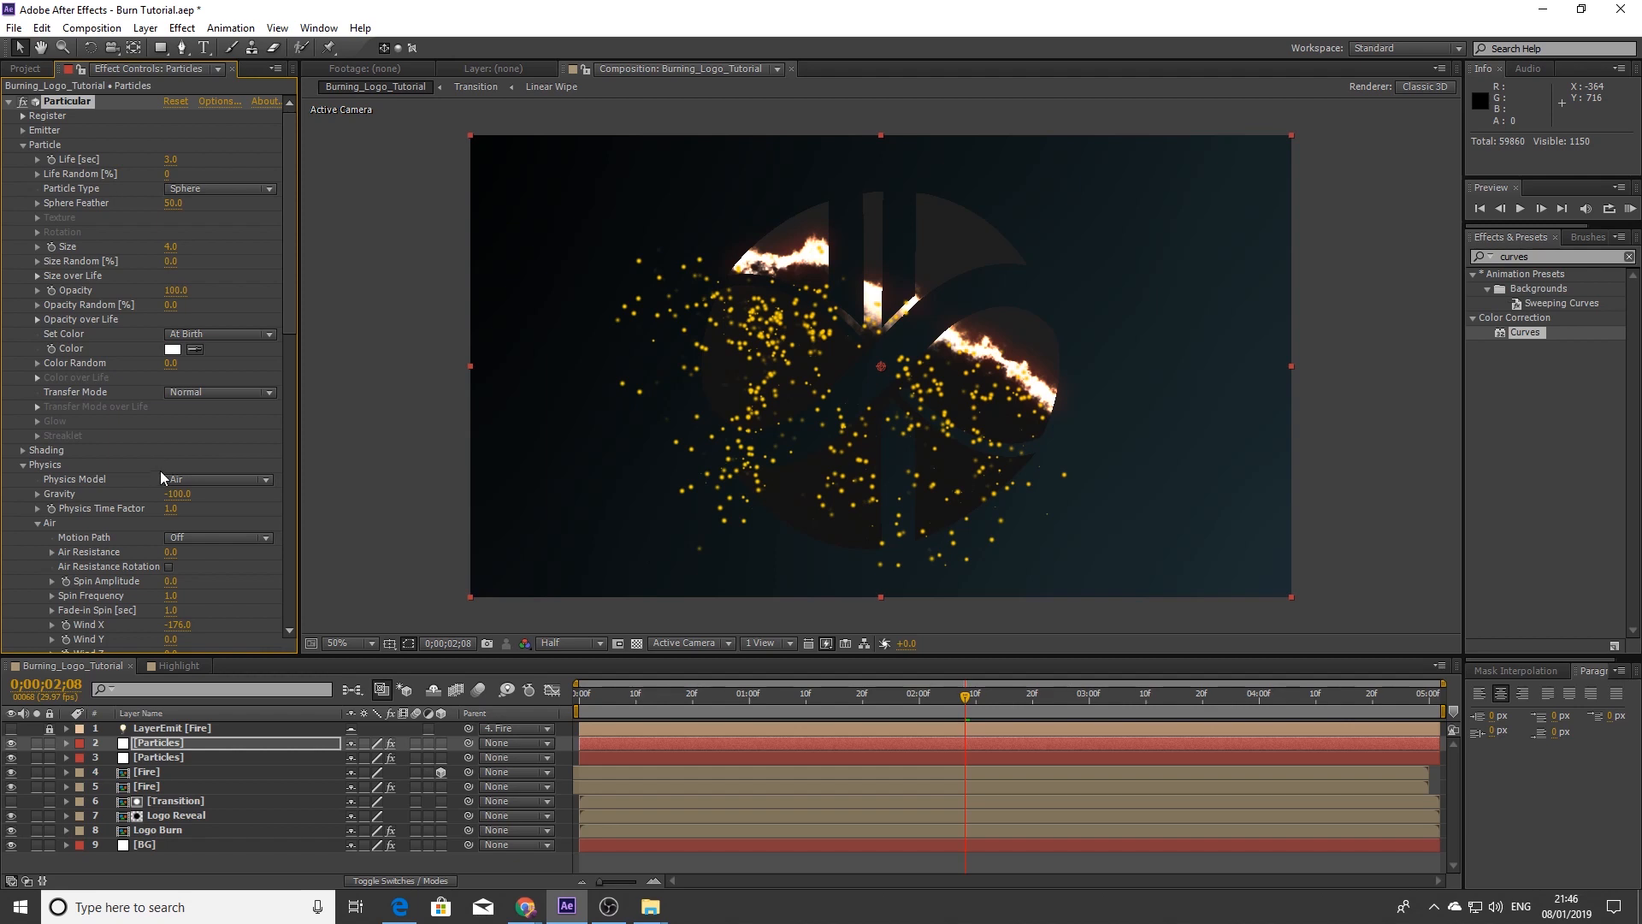
Set the duplicated layer's Particular emitter to random seed 100110 and 6000 particles per second
{"action": "left_click", "coordinate": [23, 464]}
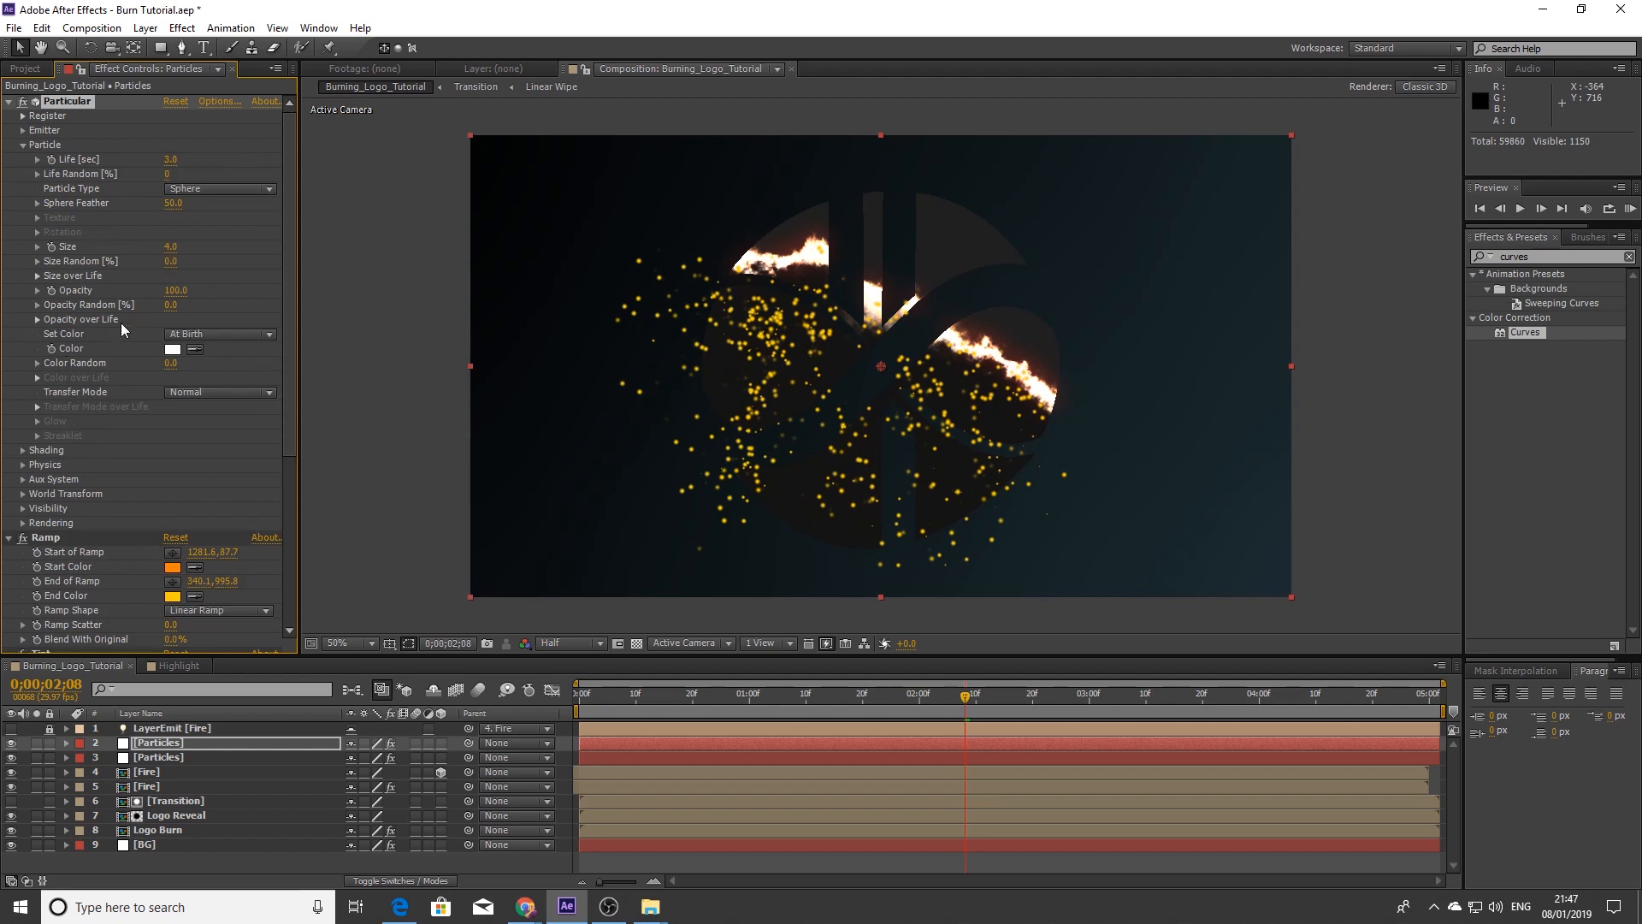
{"action": "left_click", "coordinate": [23, 130]}
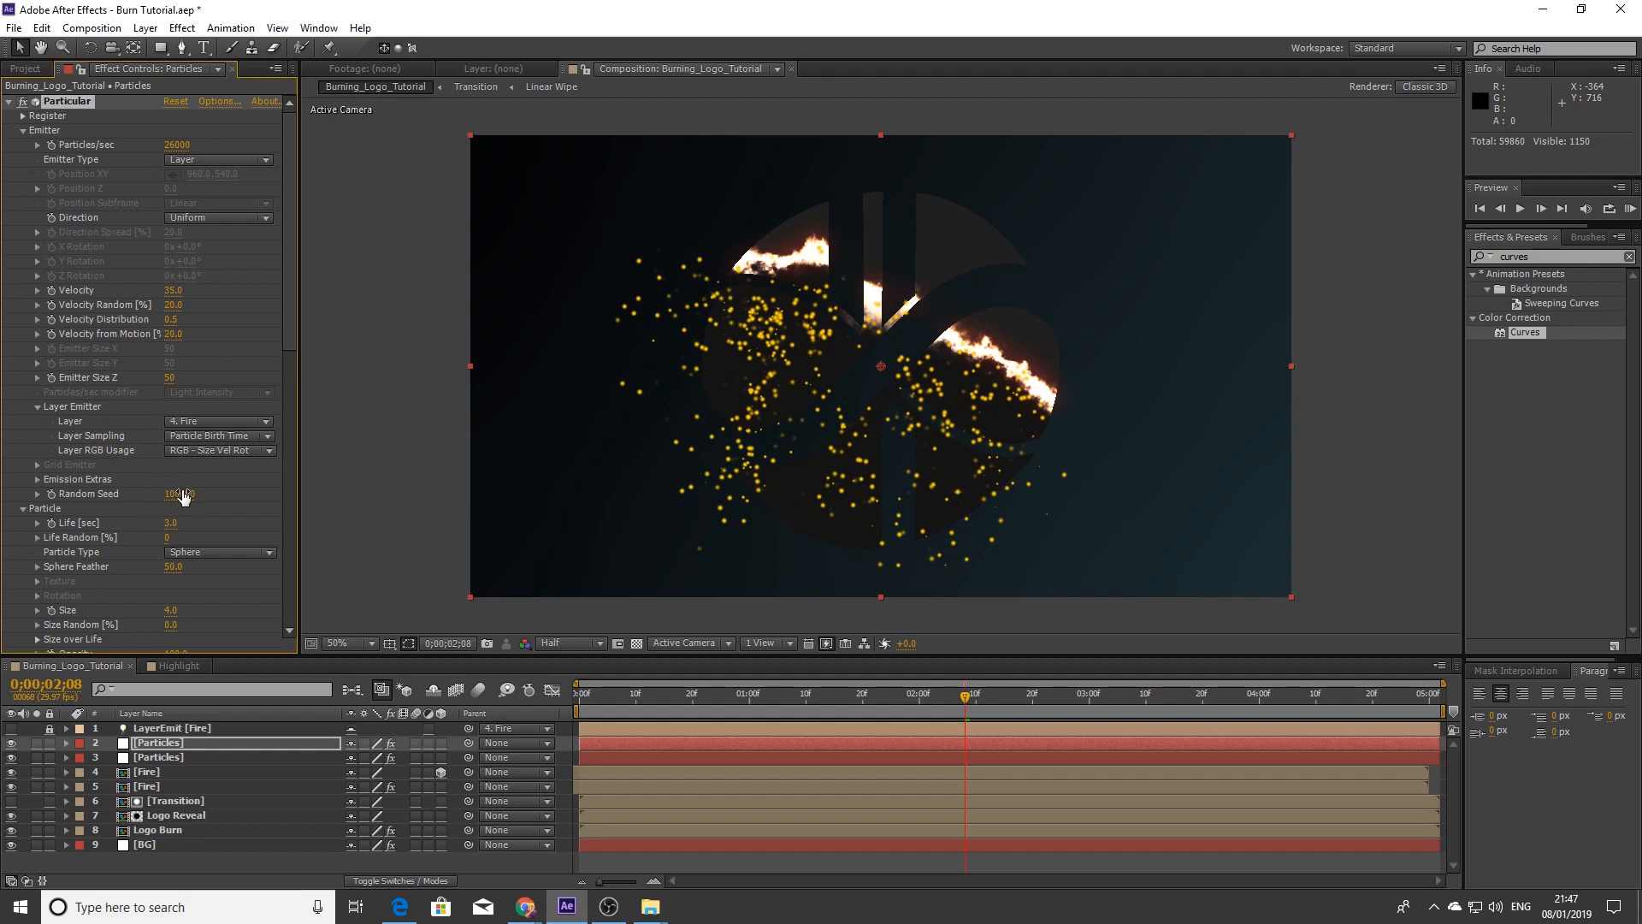
{"action": "left_click_drag", "start_coordinate": [174, 501], "coordinate": [193, 502]}
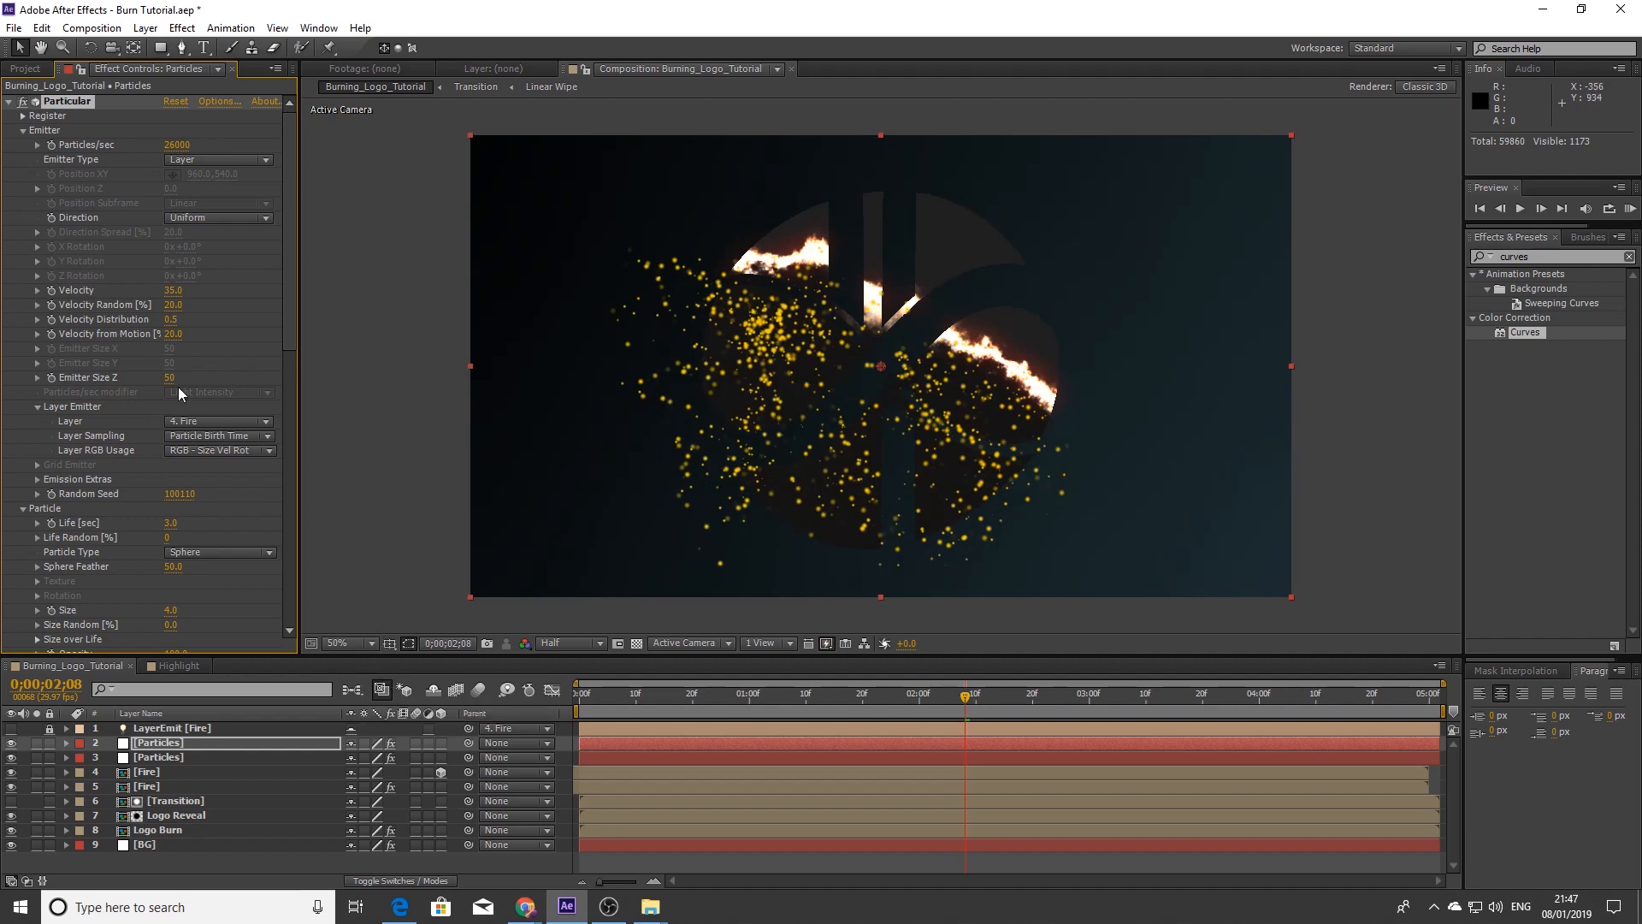
{"action": "left_click", "coordinate": [180, 146]}
{"action": "type", "text": "6000"}
{"action": "key", "text": "Return"}
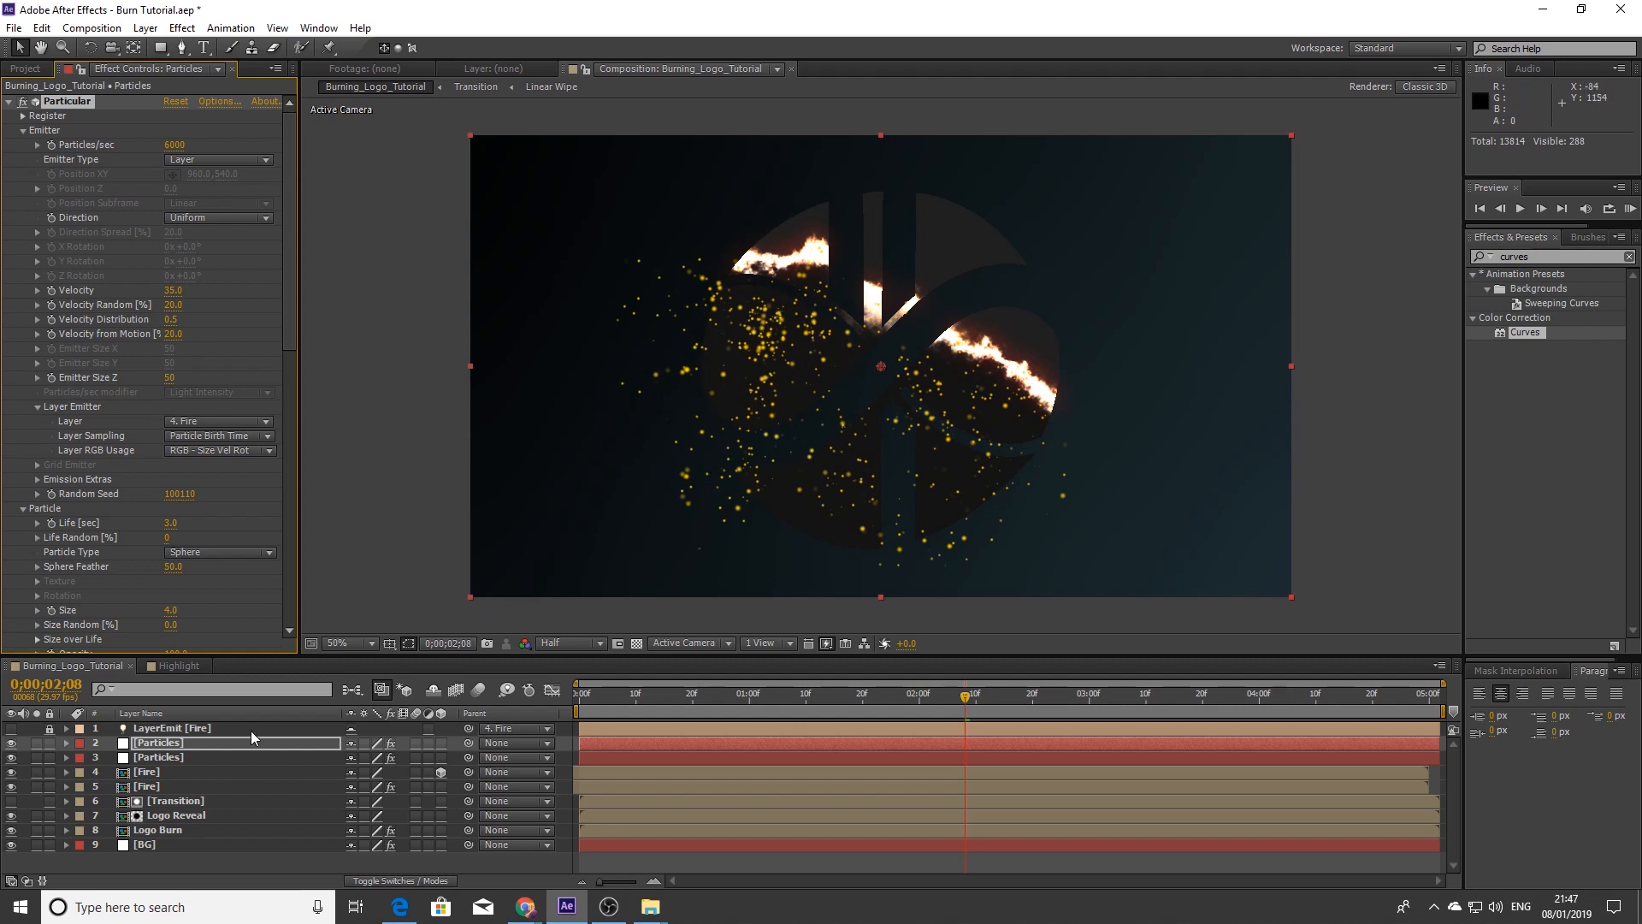
Duplicate the top Particles layer again and apply the Fast Blur effect to the new copy
{"action": "left_click", "coordinate": [179, 744]}
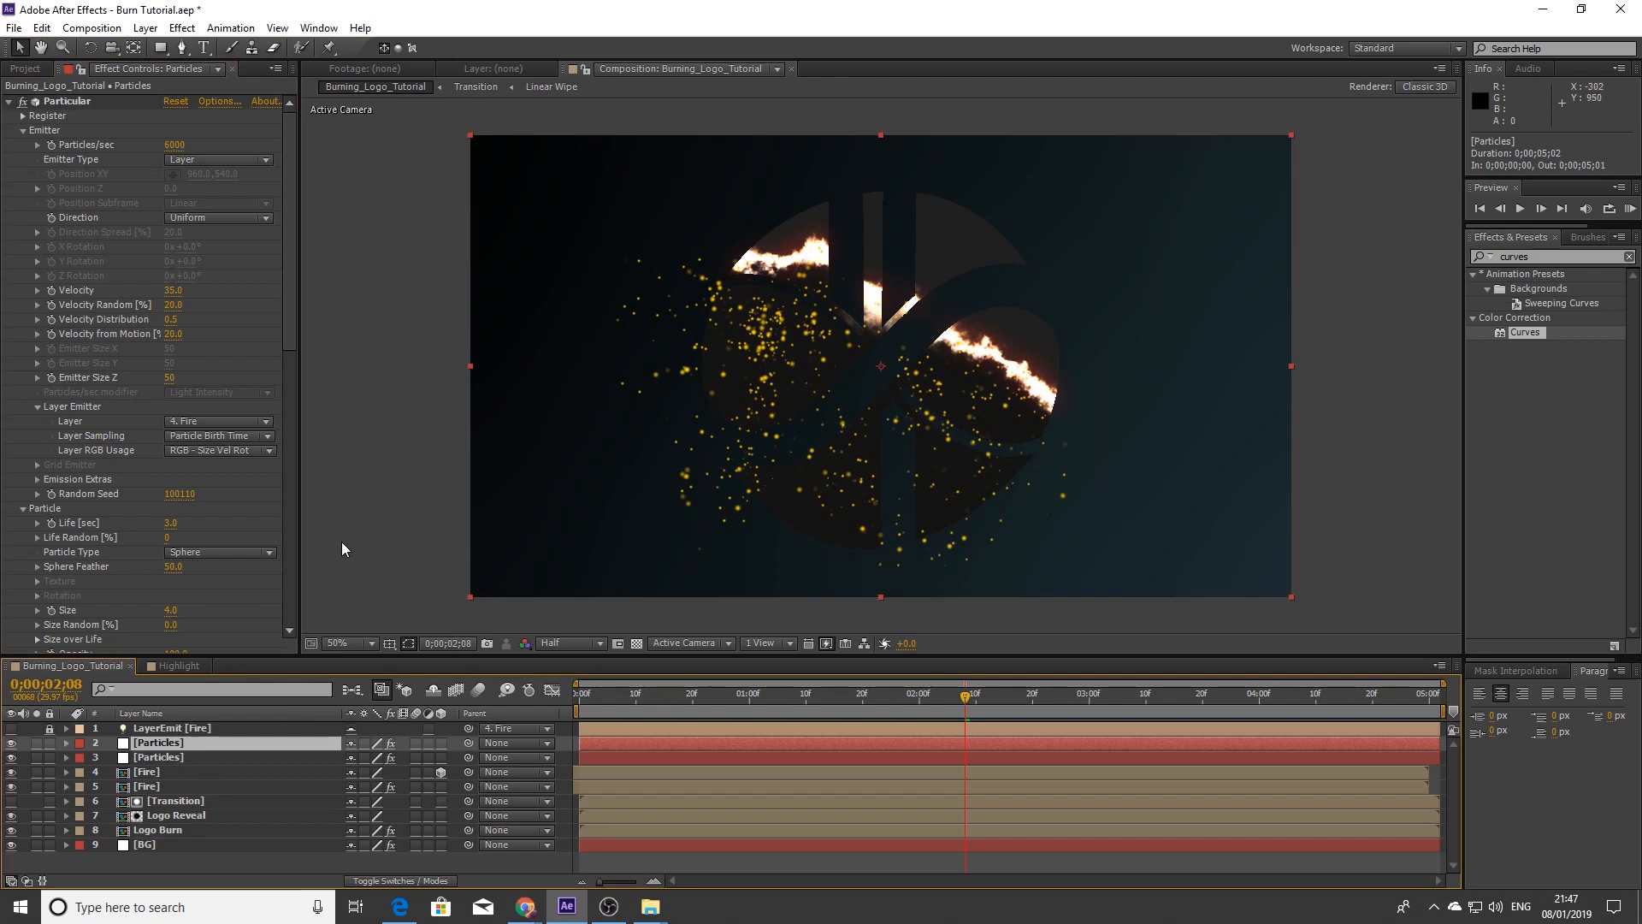
{"action": "key", "text": "ctrl+d"}
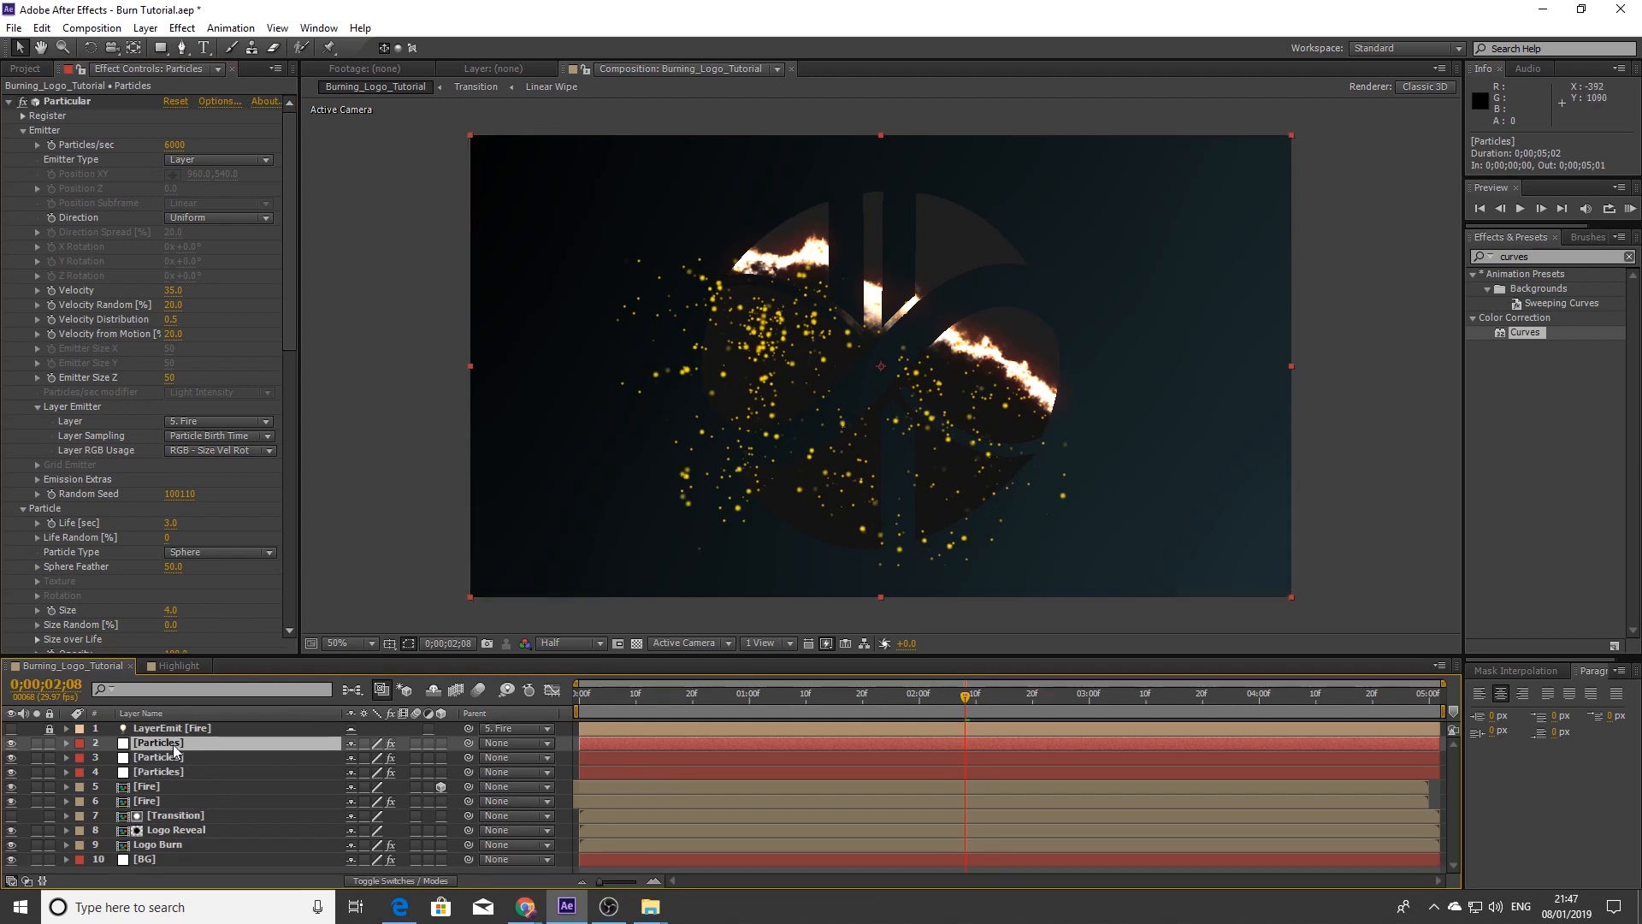
{"action": "key", "text": "period"}
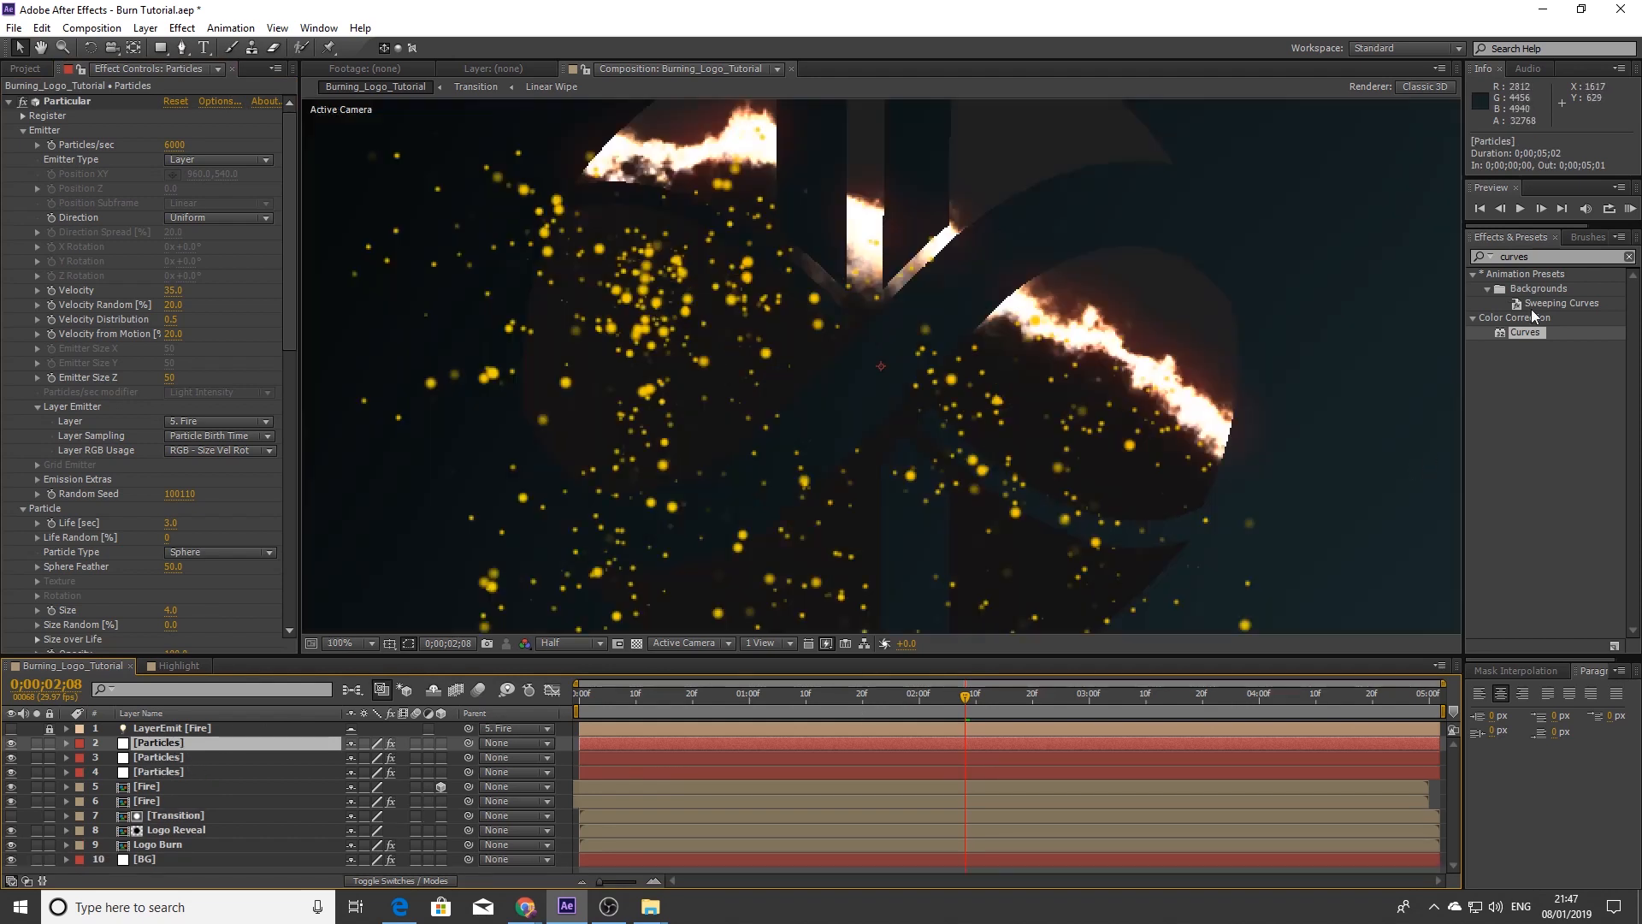
{"action": "left_click", "coordinate": [1536, 257]}
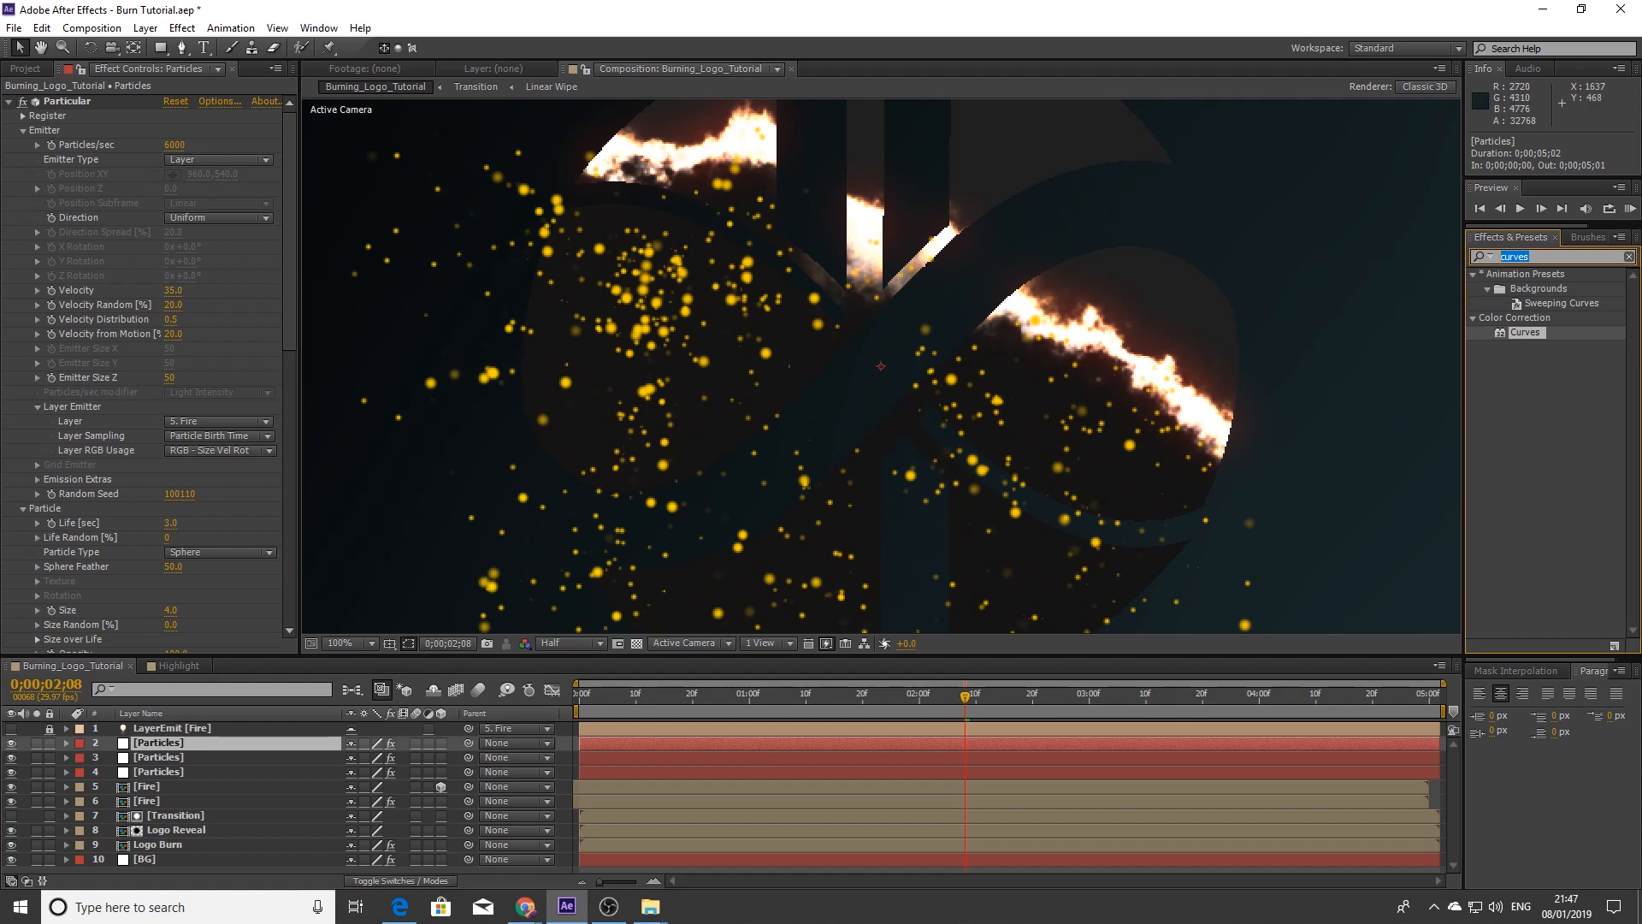
{"action": "type", "text": "fast"}
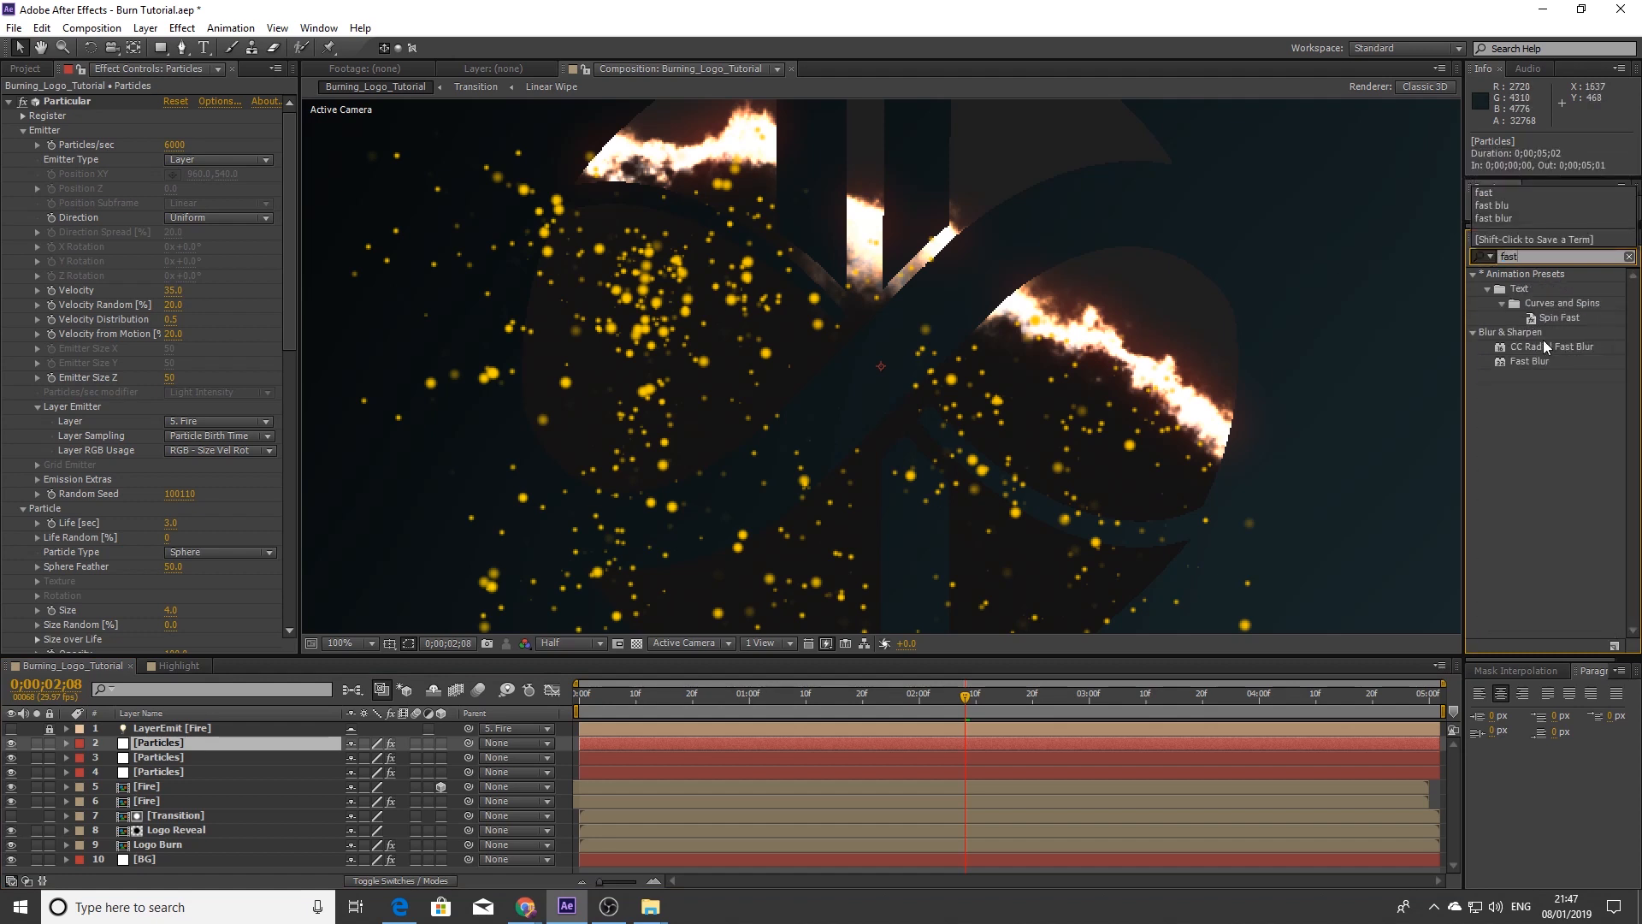
{"action": "left_click_drag", "start_coordinate": [1535, 361], "coordinate": [1403, 741]}
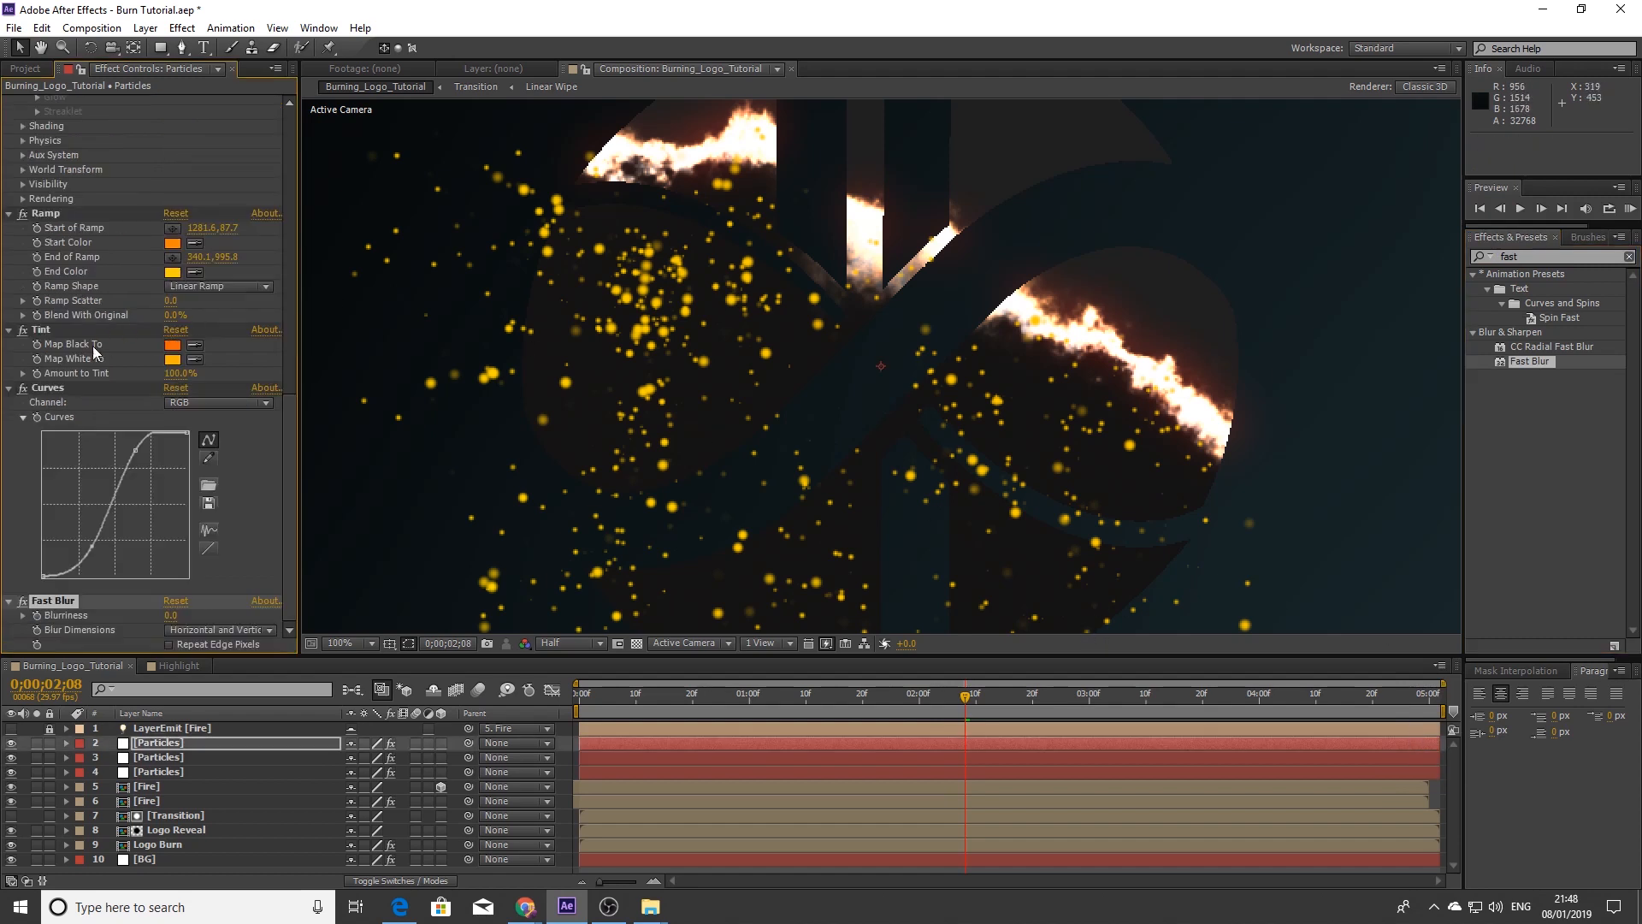
Set the Fast Blur's Blurriness to 20 with Repeat Edge Pixels enabled
{"action": "scroll", "coordinate": [133, 505], "scroll_direction": "up", "scroll_amount": 1}
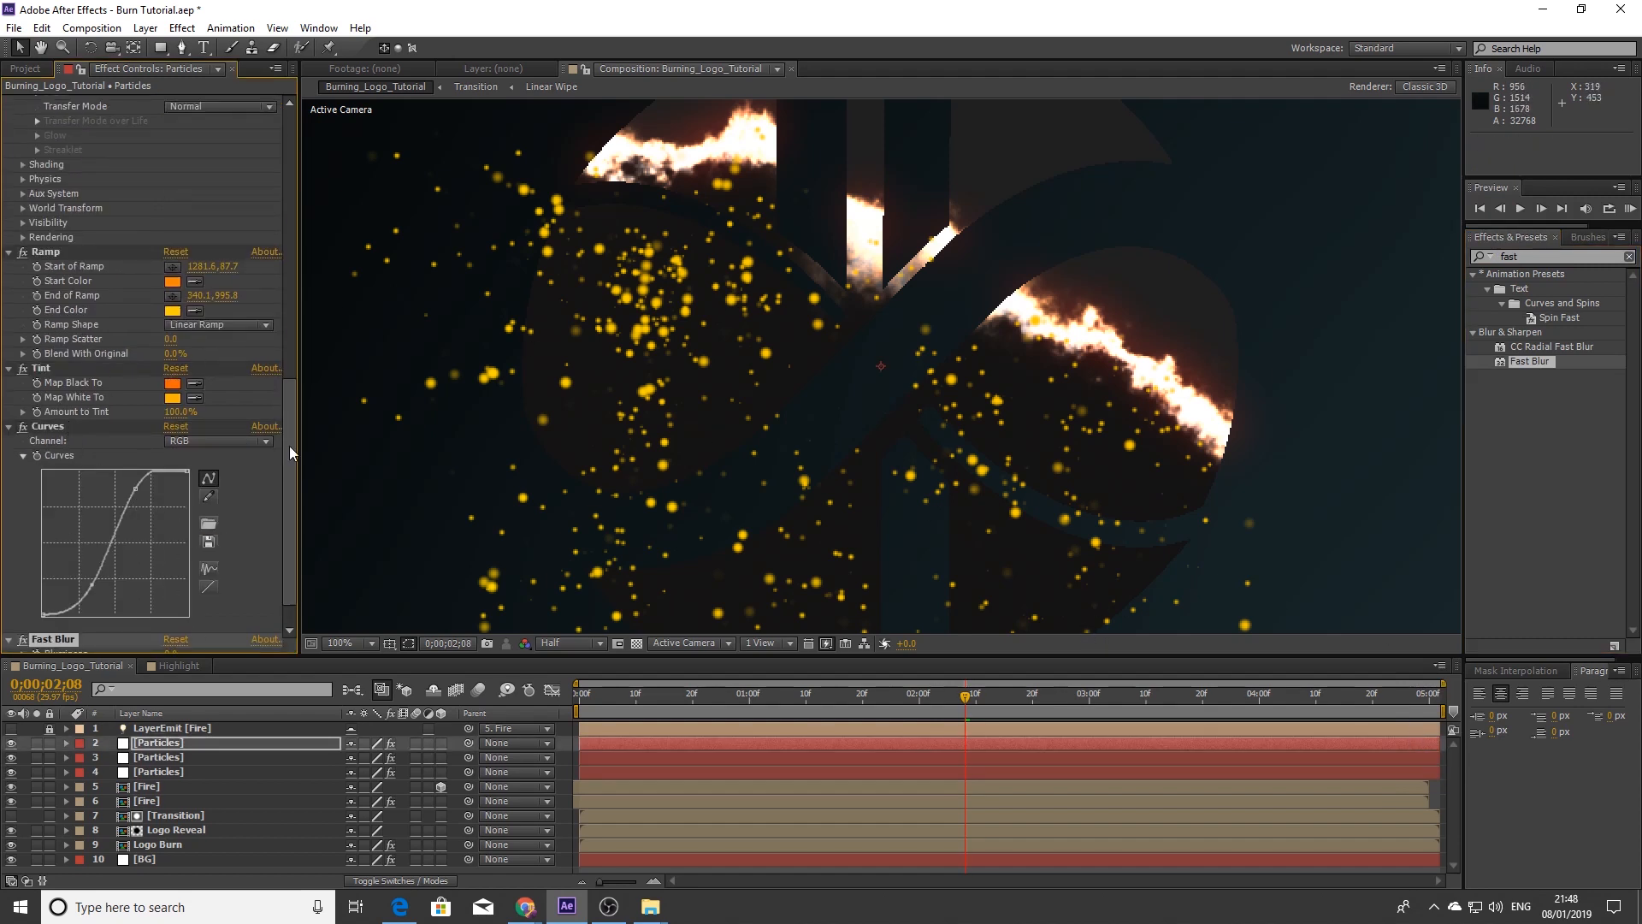
{"action": "left_click_drag", "start_coordinate": [289, 444], "coordinate": [290, 522]}
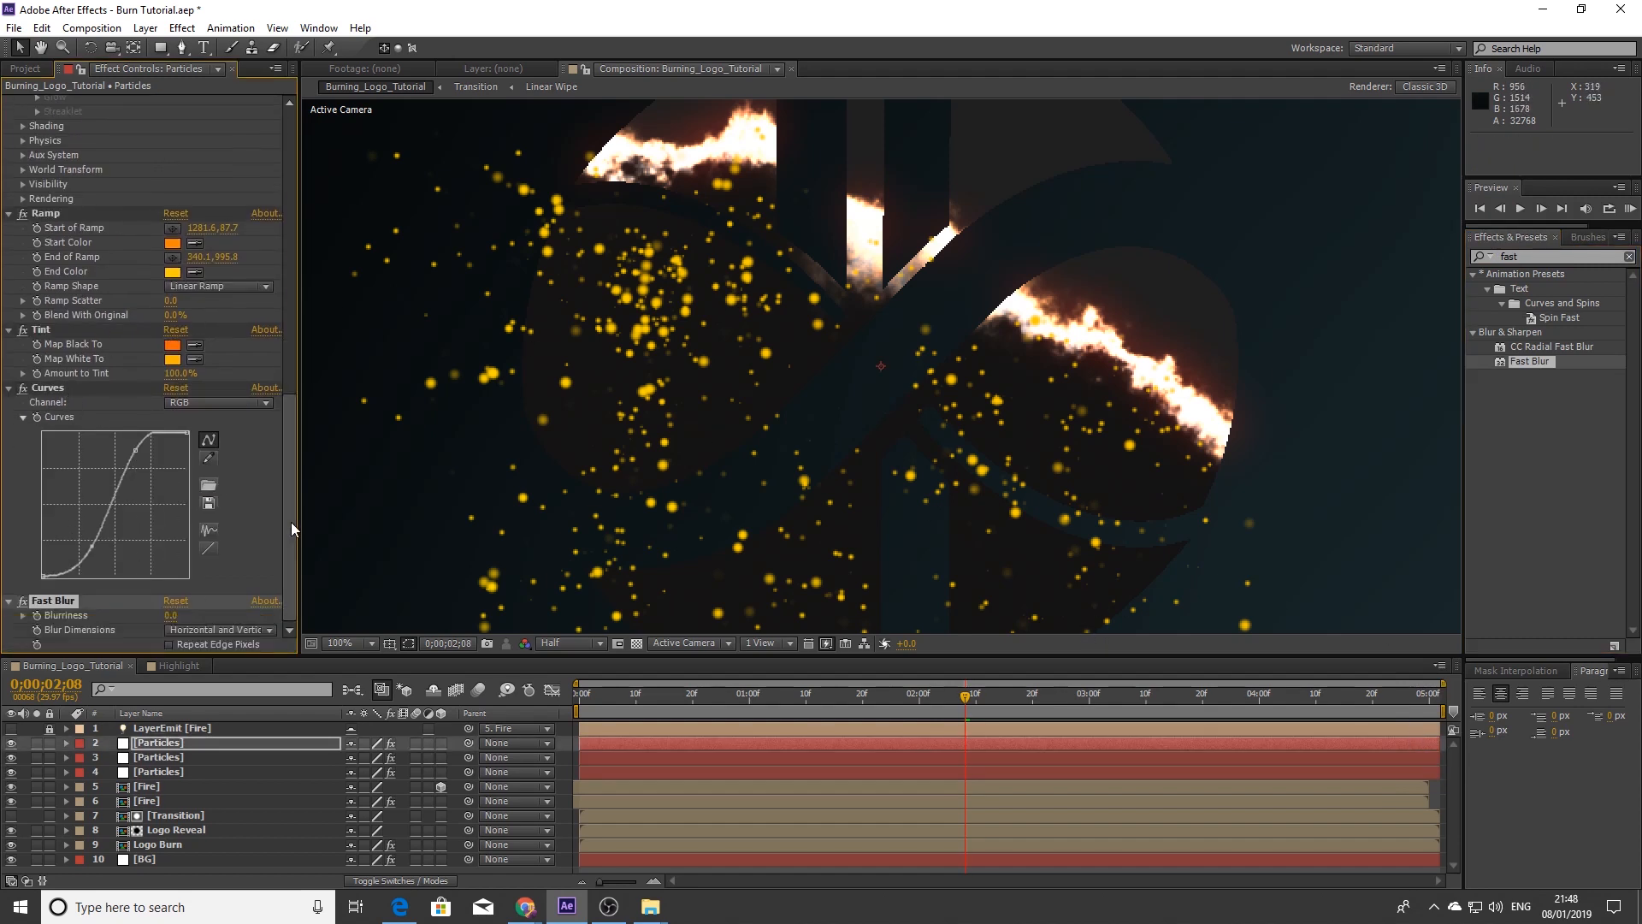
{"action": "left_click", "coordinate": [170, 617]}
{"action": "type", "text": "2"}
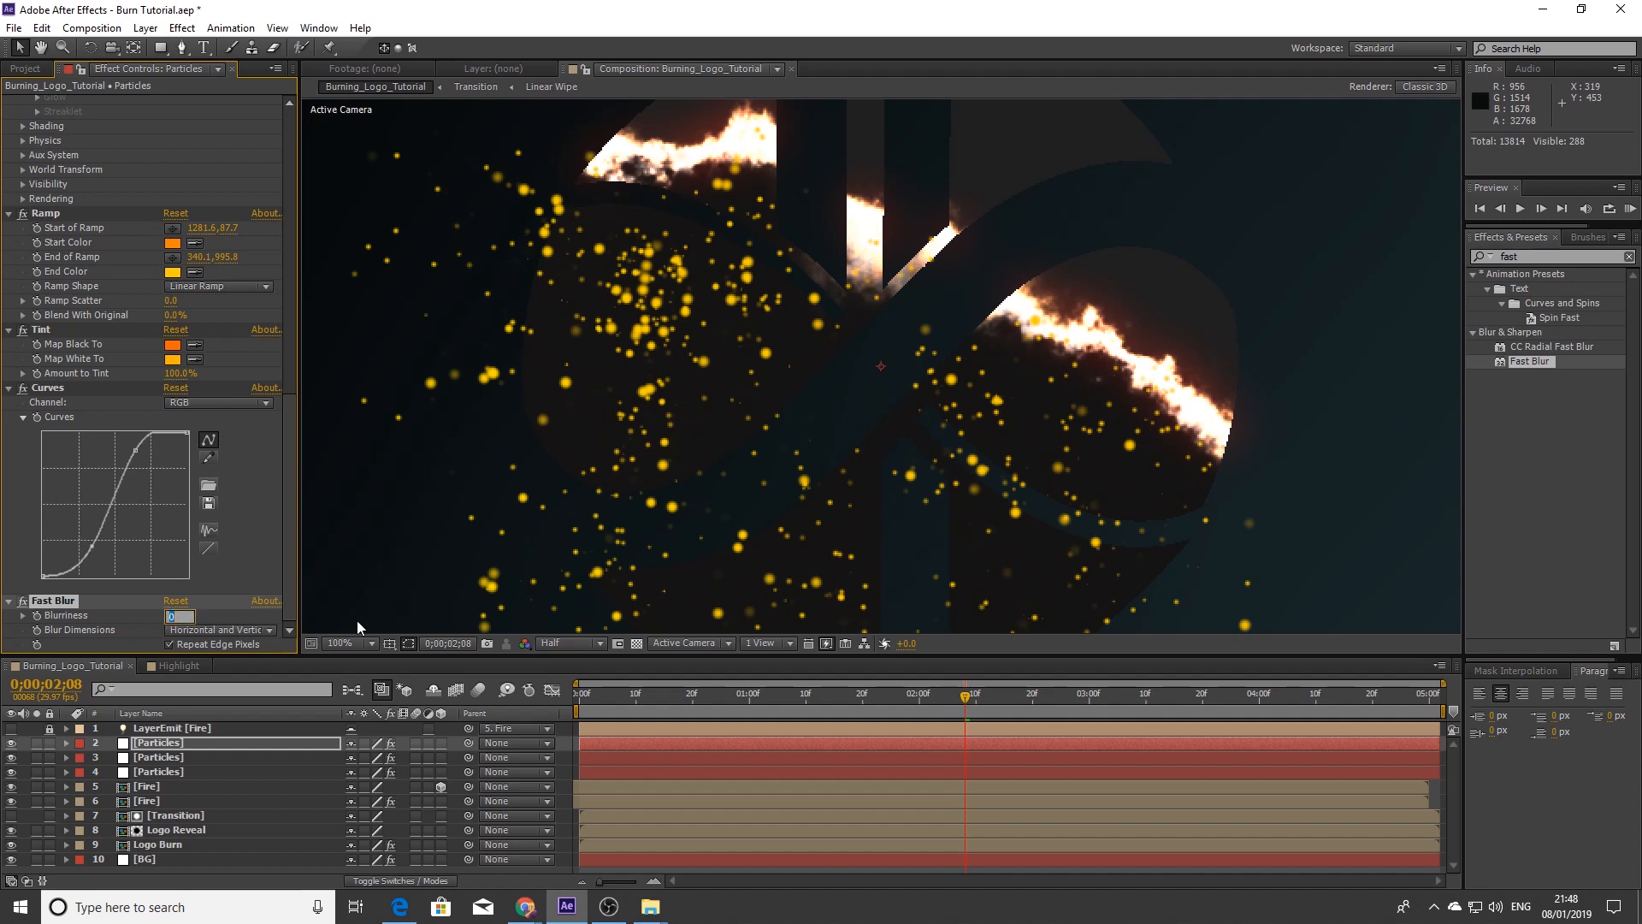
{"action": "type", "text": "0"}
{"action": "key", "text": "Return"}
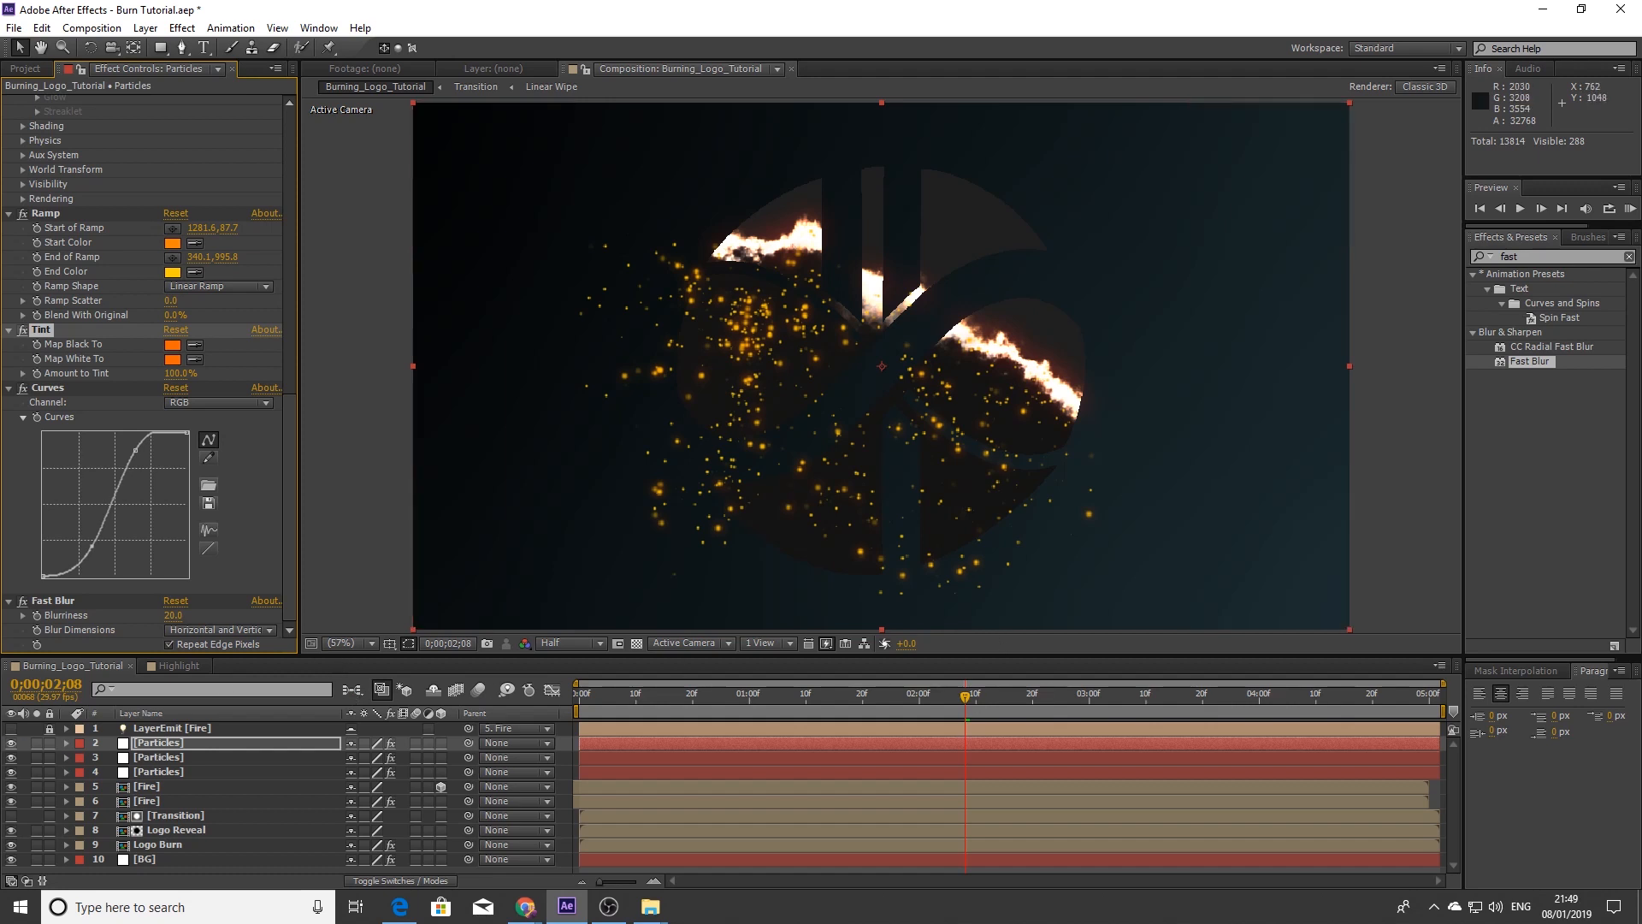
Hide the blurred Particles layer and create a white 1920 px wide solid named Ambient
{"action": "left_click", "coordinate": [12, 743]}
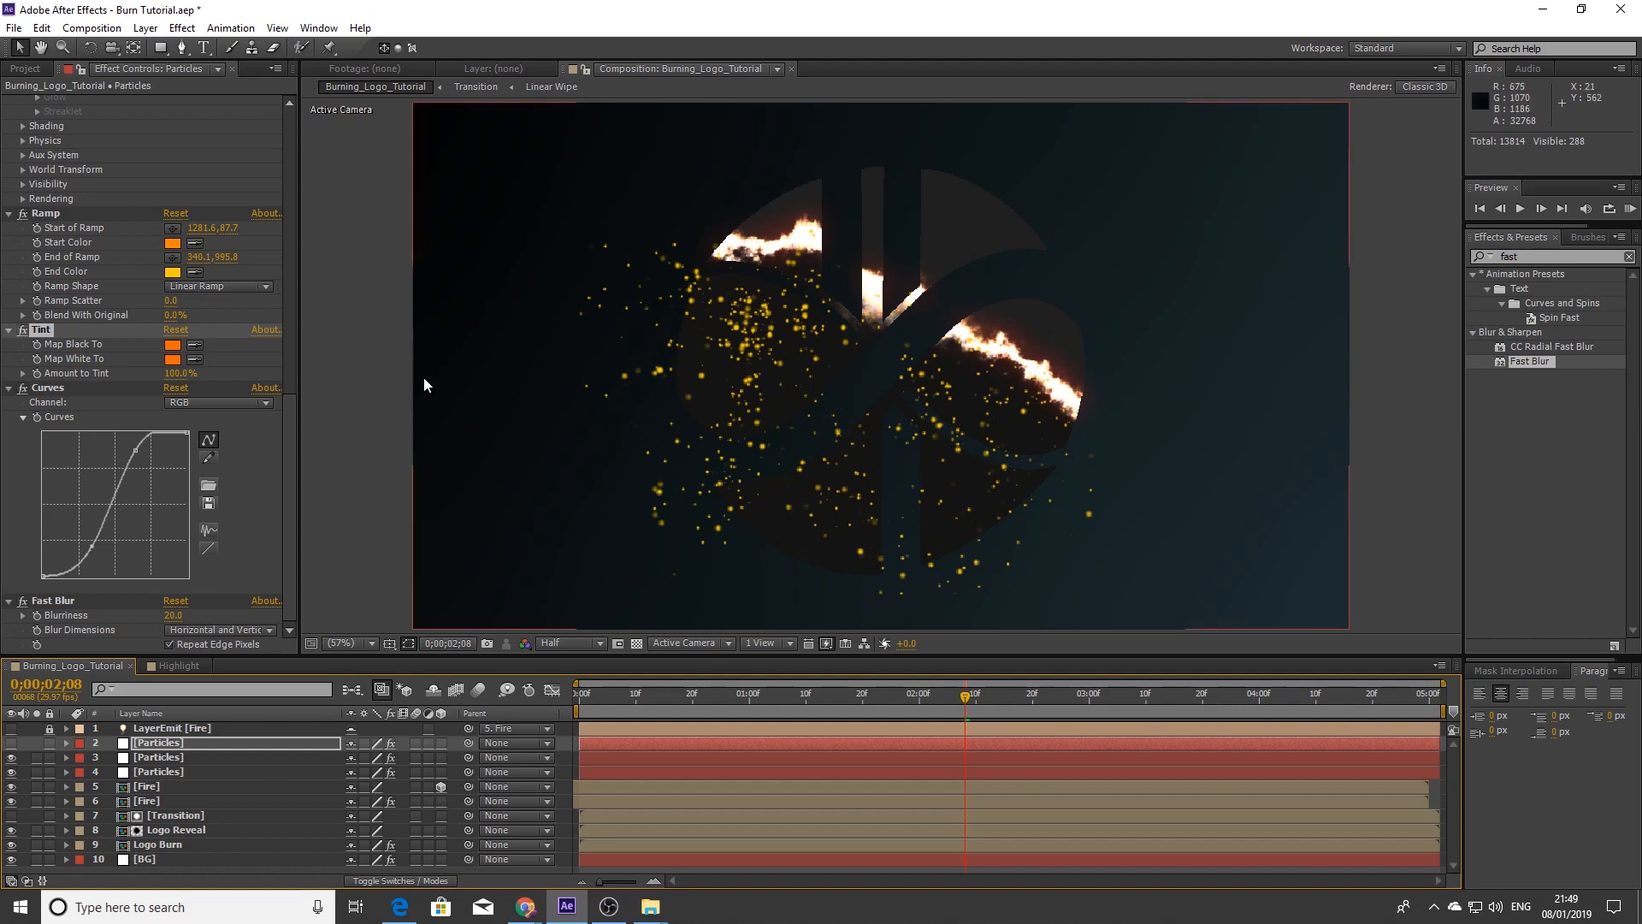
{"action": "key", "text": "ctrl+y"}
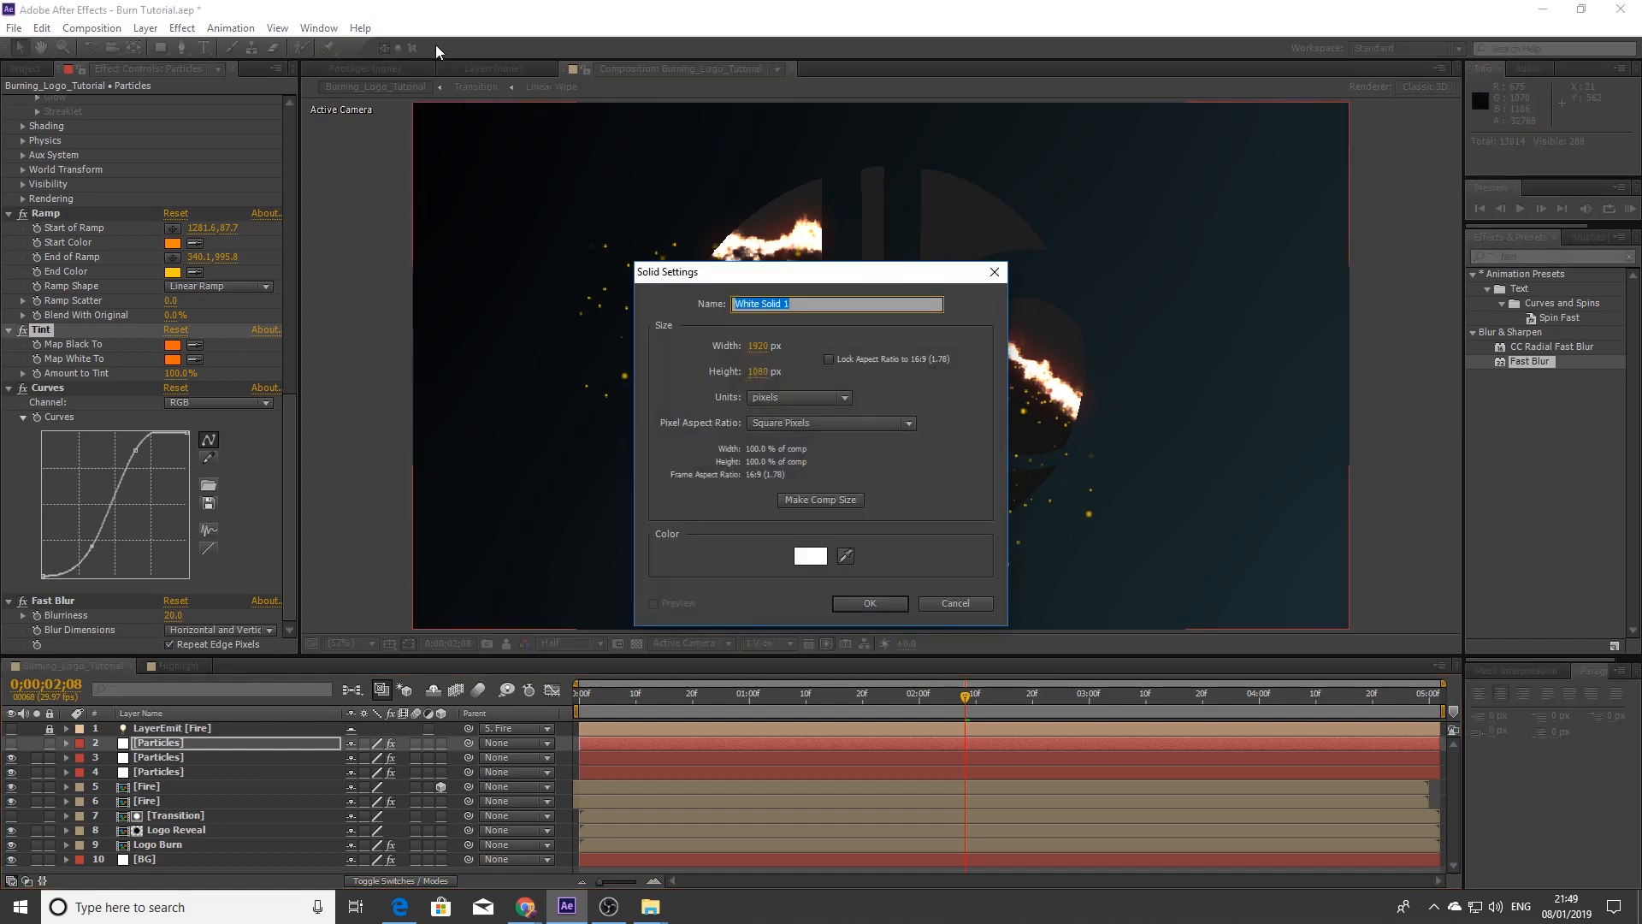
{"action": "type", "text": "Pa"}
{"action": "type", "text": "Ambient"}
{"action": "key", "text": "Return"}
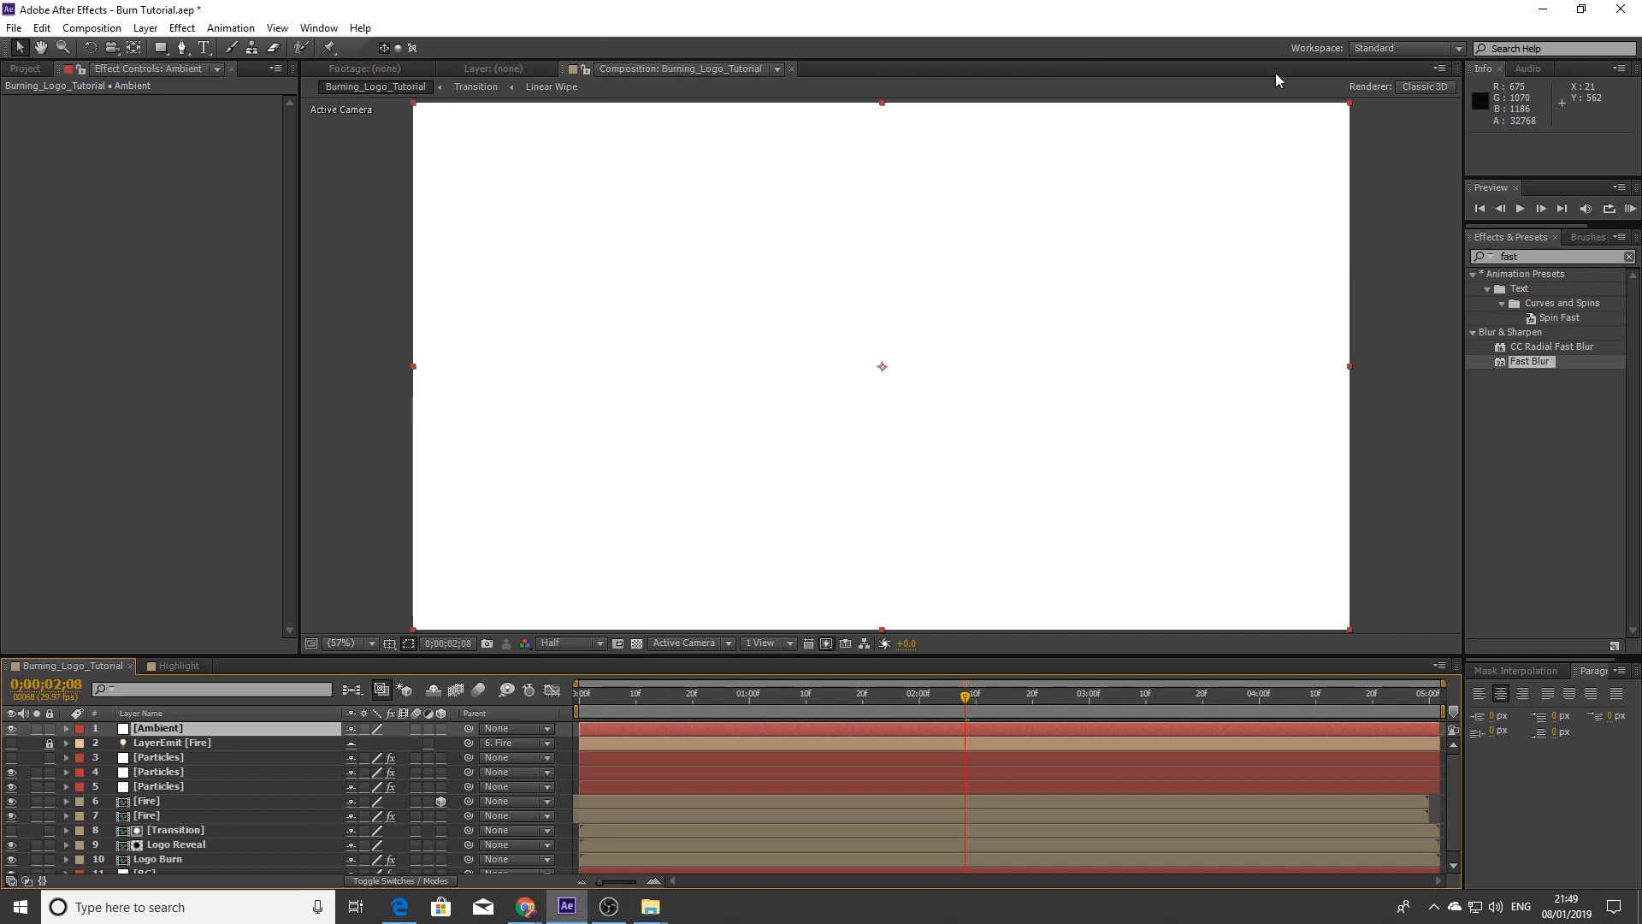
Find the Trapcode Particular effect and apply it to the Ambient layer
{"action": "left_click", "coordinate": [1521, 250]}
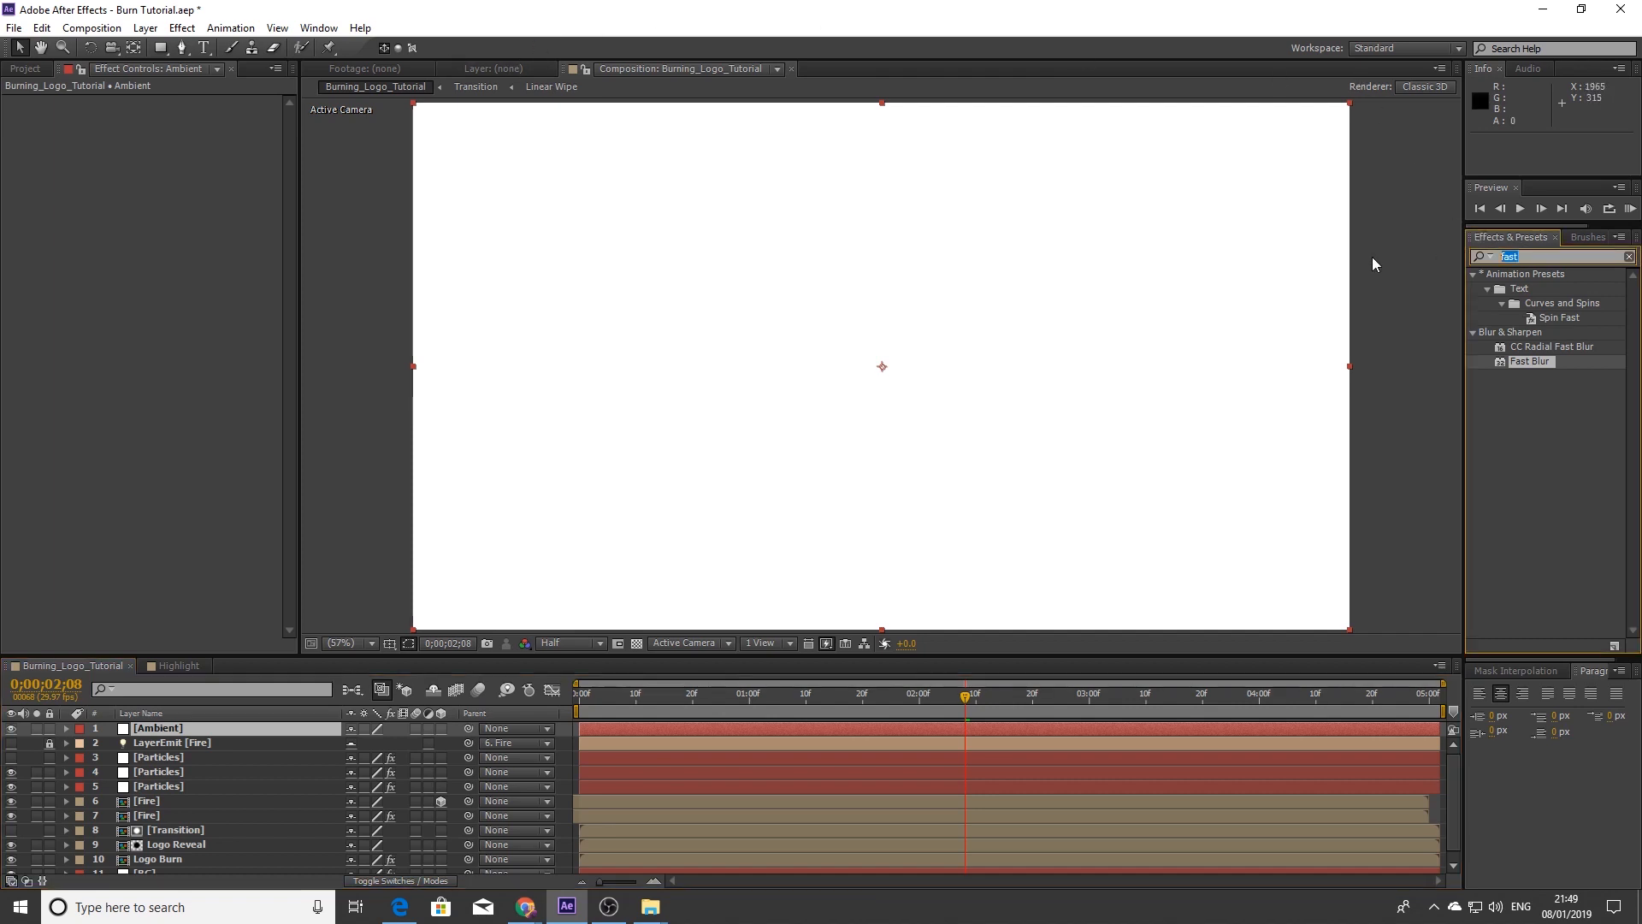
{"action": "type", "text": "pat"}
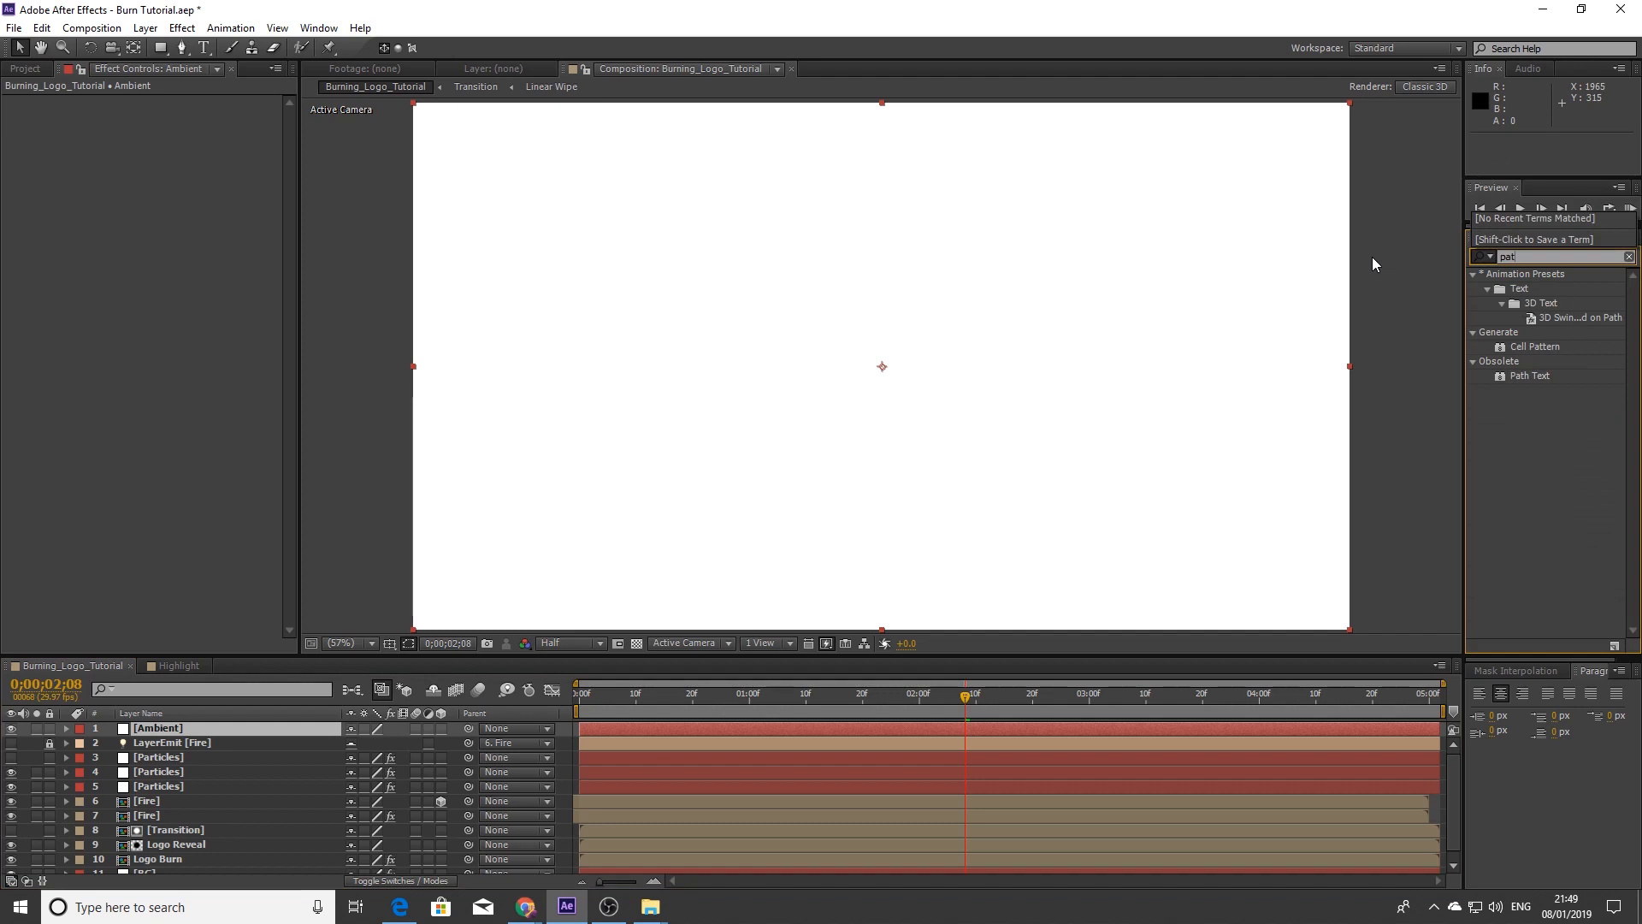
{"action": "left_click", "coordinate": [1518, 257]}
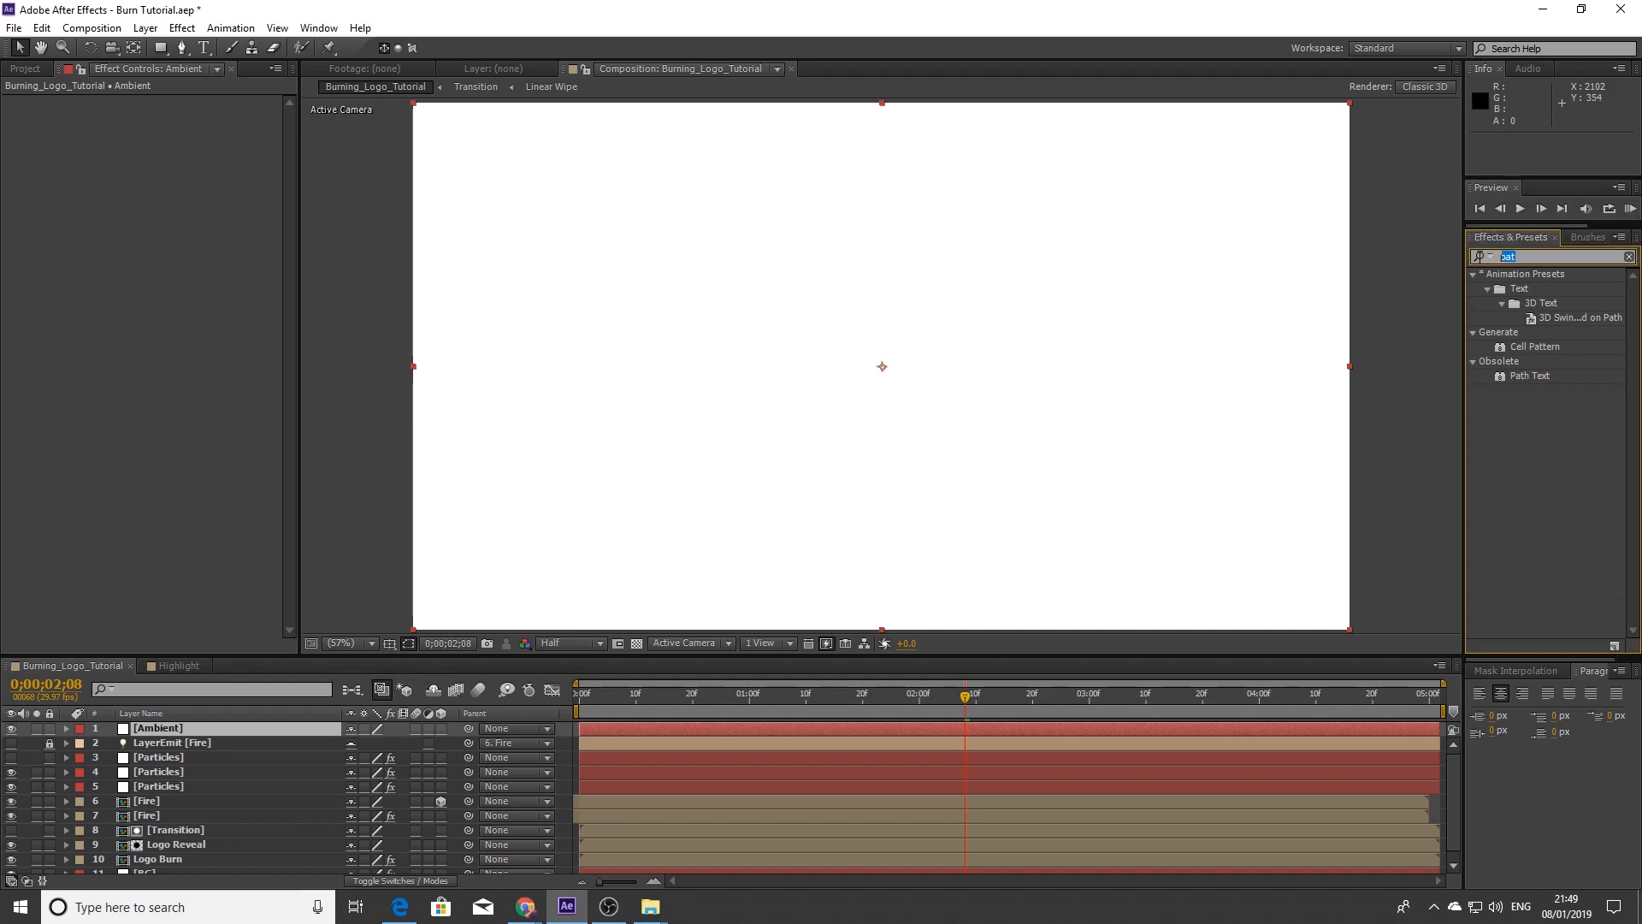
{"action": "type", "text": "partic"}
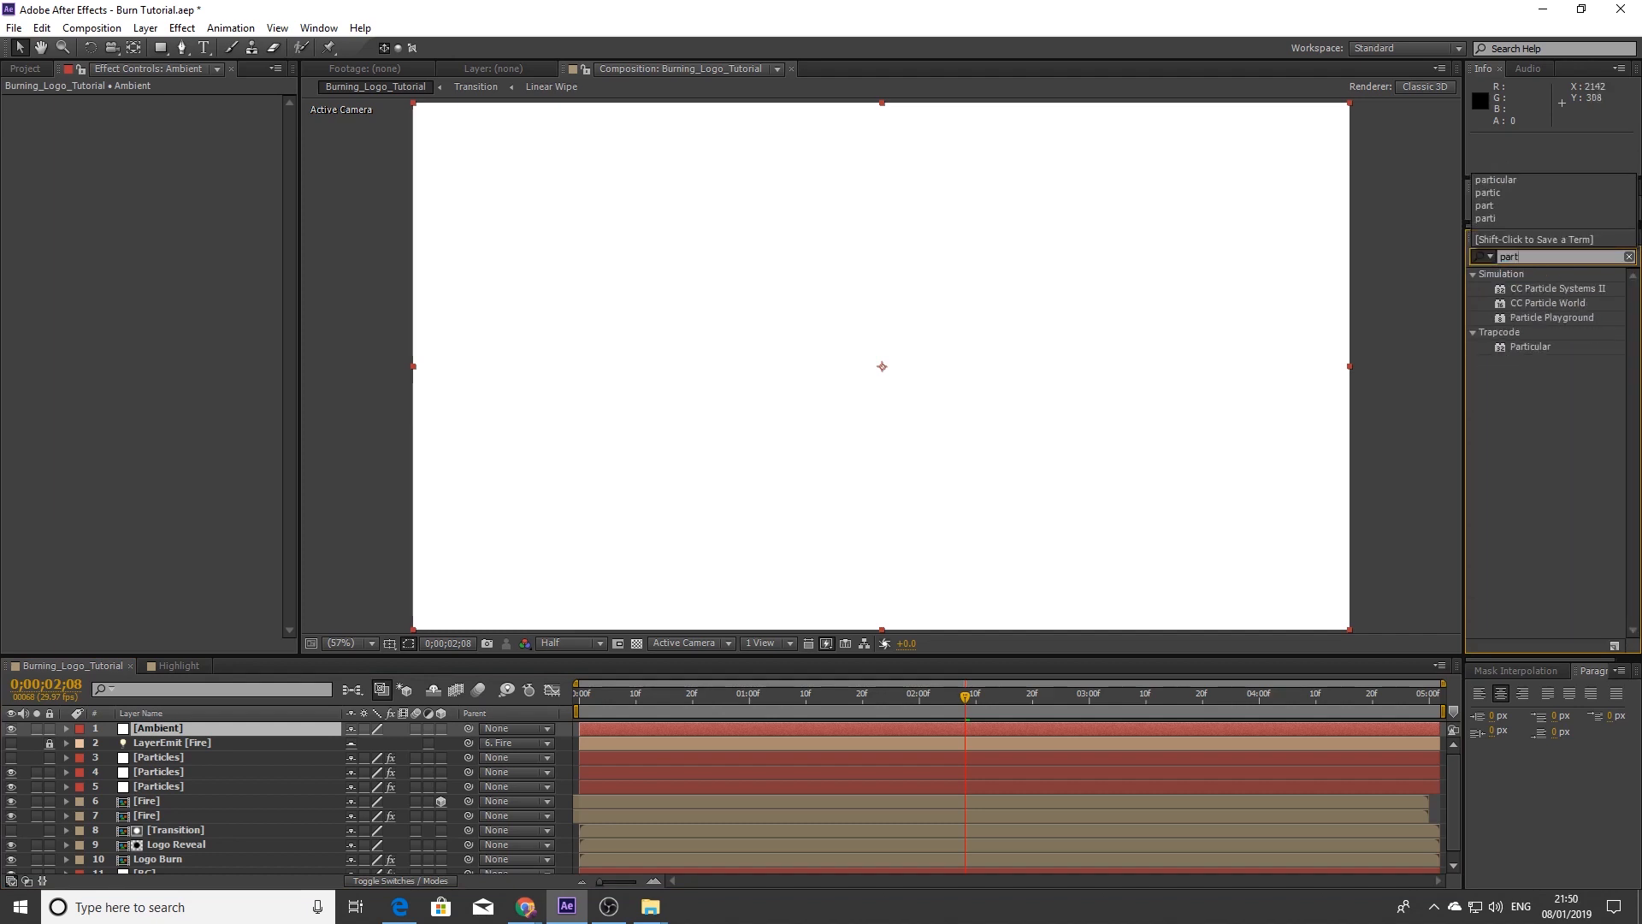
{"action": "left_click_drag", "start_coordinate": [1529, 346], "coordinate": [894, 368]}
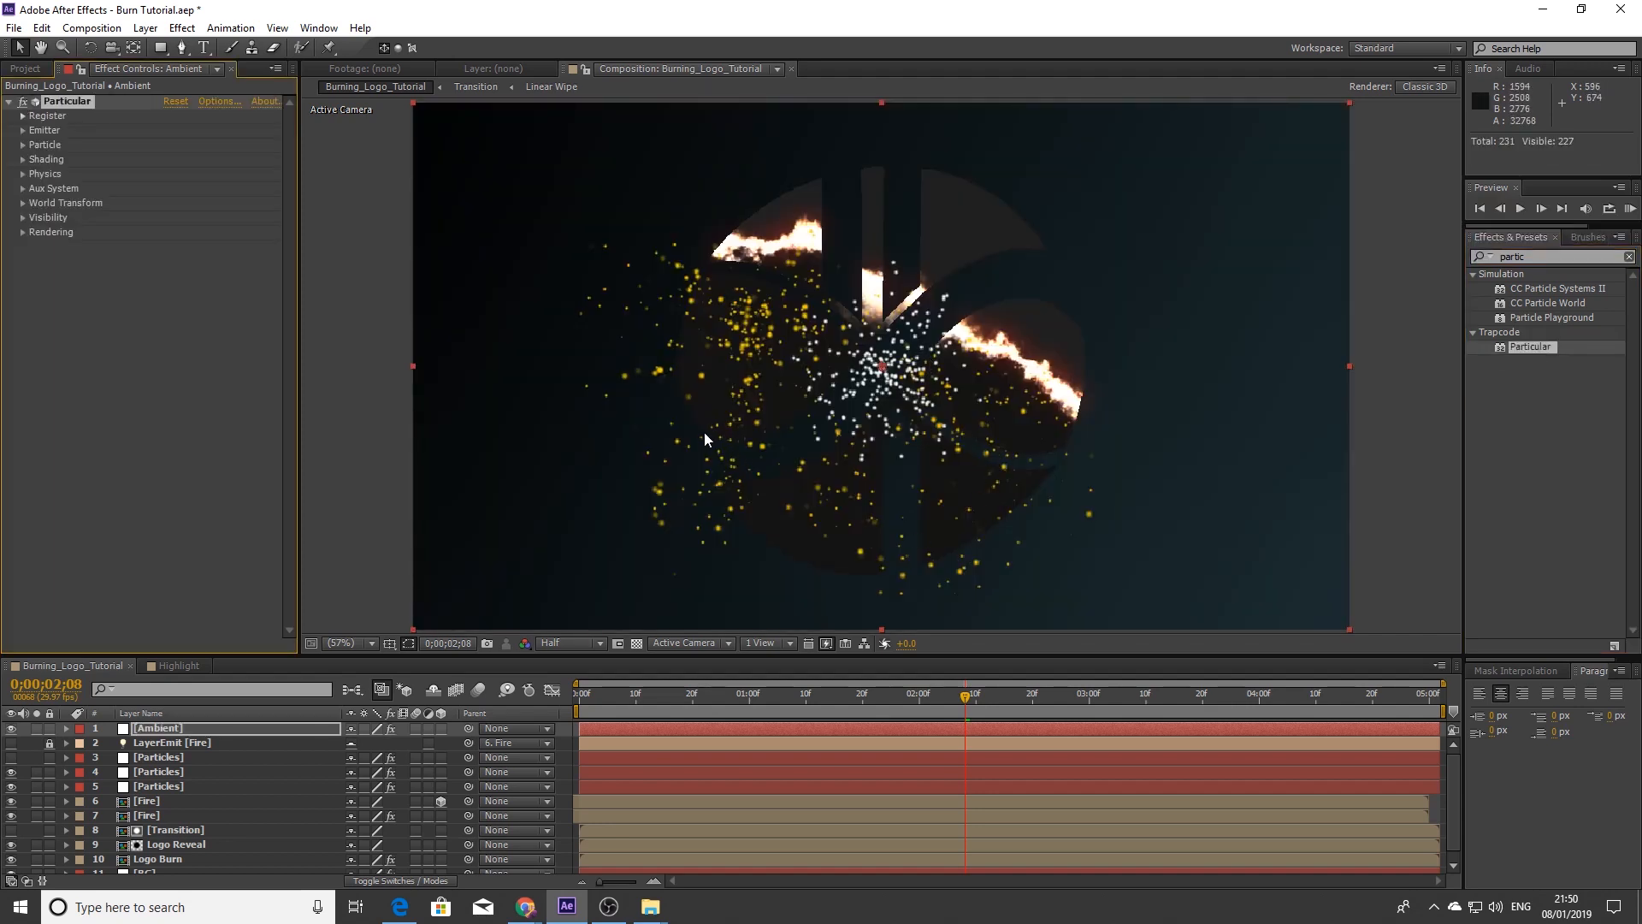
Change the Ambient layer's Particular emitter type to Box and widen its Emitter Size X to 1937
{"action": "left_click", "coordinate": [23, 130]}
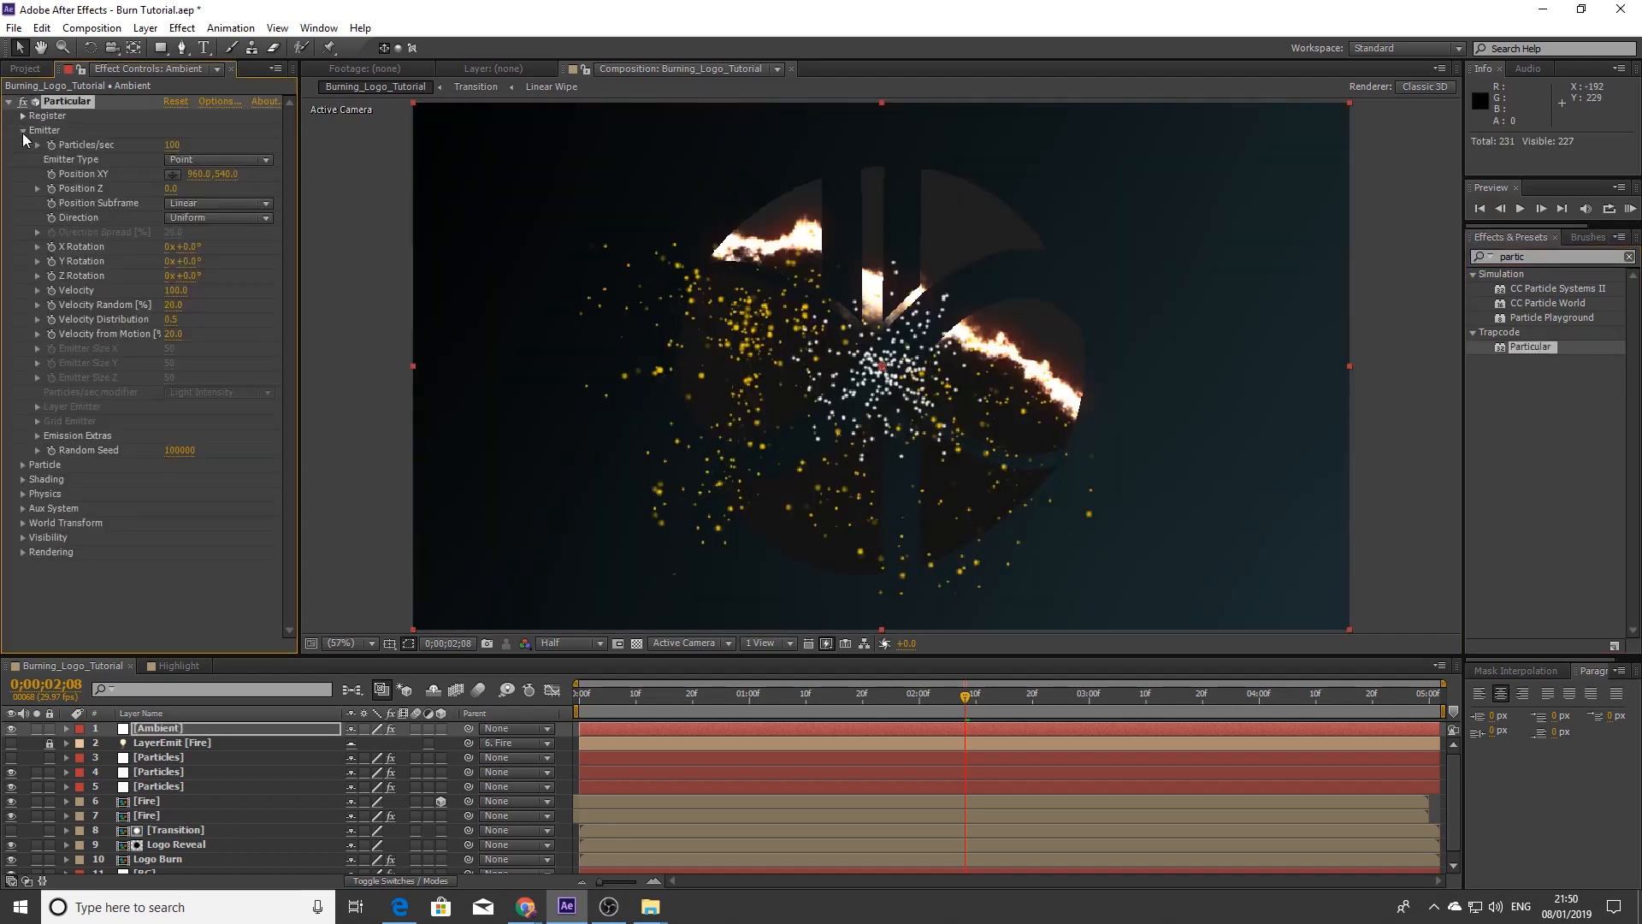
{"action": "left_click", "coordinate": [217, 160]}
{"action": "left_click", "coordinate": [215, 198]}
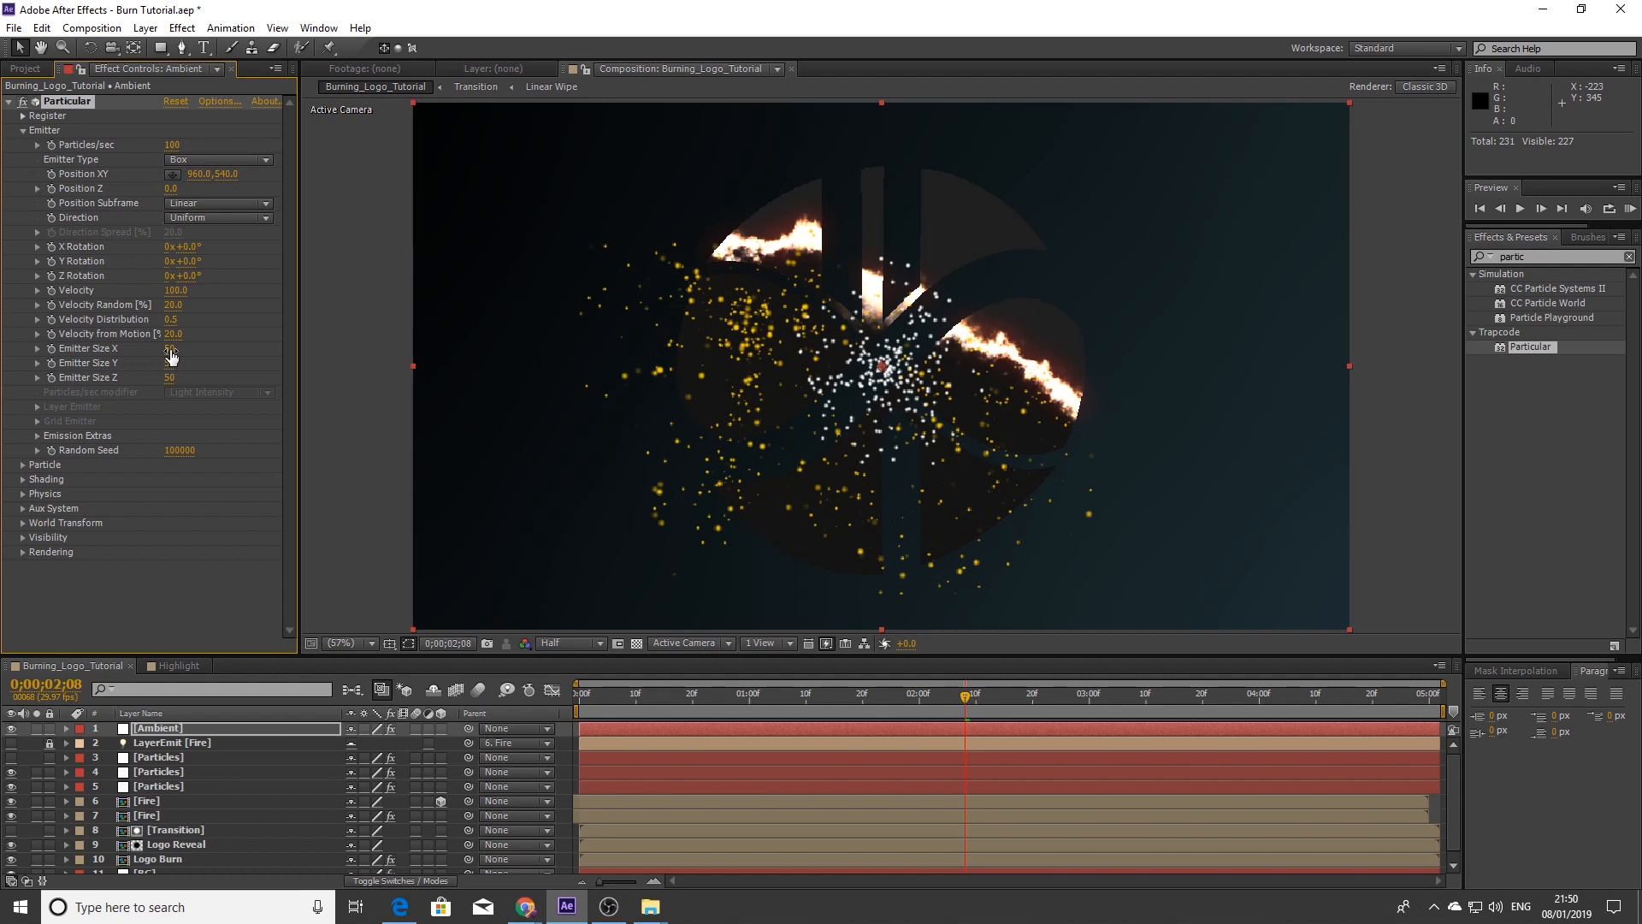
{"action": "left_click_drag", "start_coordinate": [170, 351], "coordinate": [398, 358]}
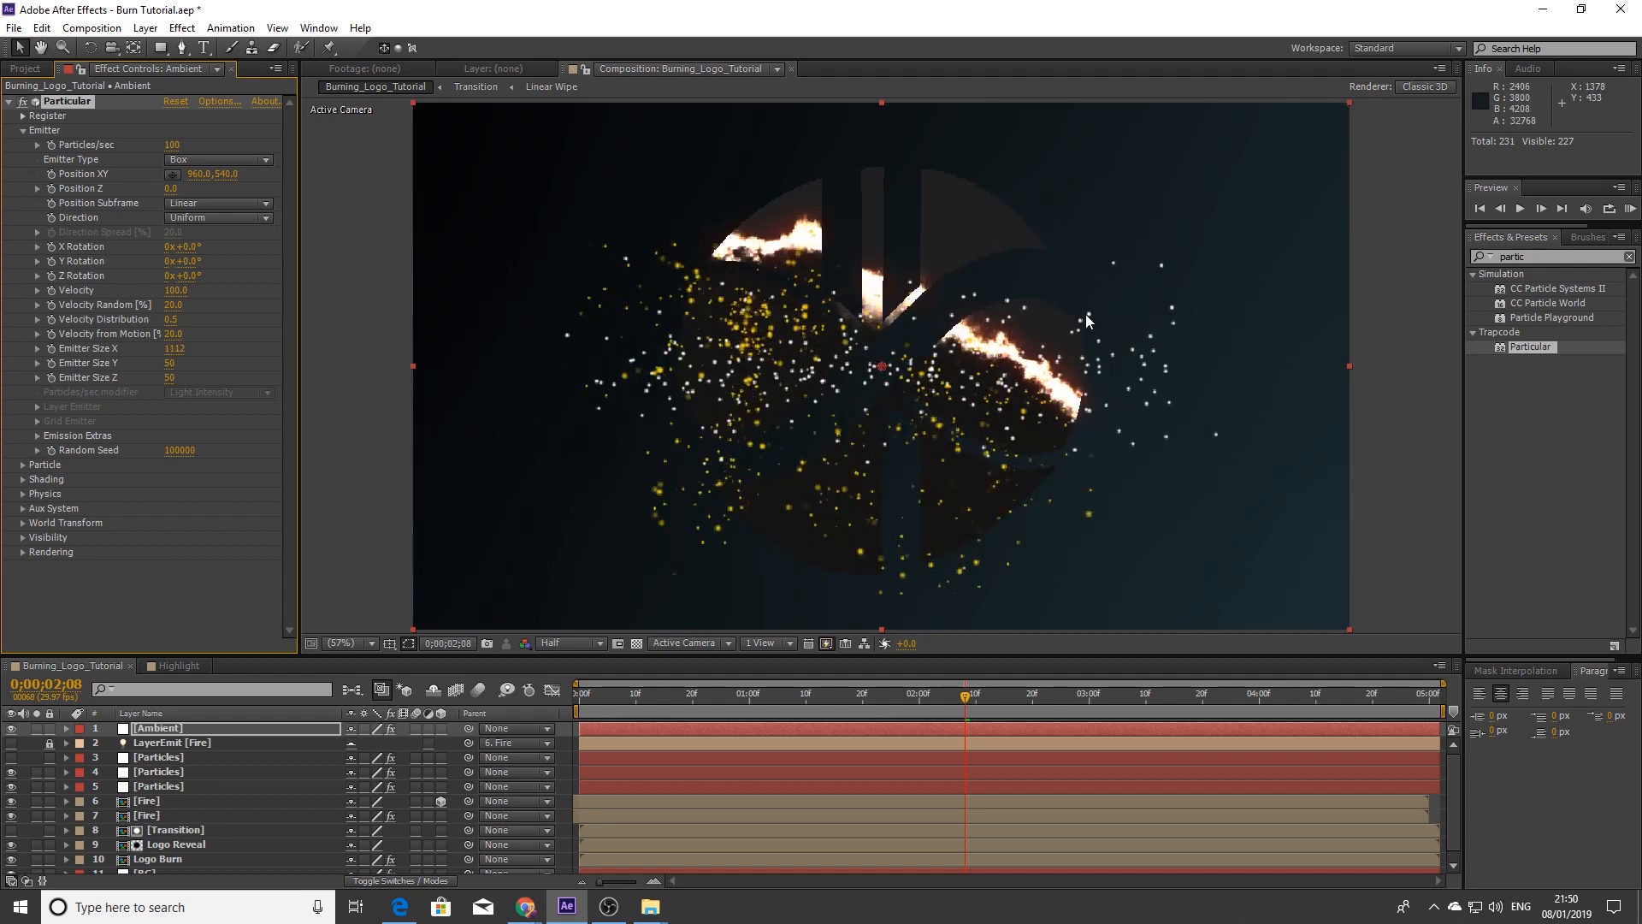
{"action": "left_click_drag", "start_coordinate": [177, 358], "coordinate": [564, 374]}
{"action": "left_click", "coordinate": [182, 349]}
{"action": "left_click_drag", "start_coordinate": [174, 351], "coordinate": [732, 385]}
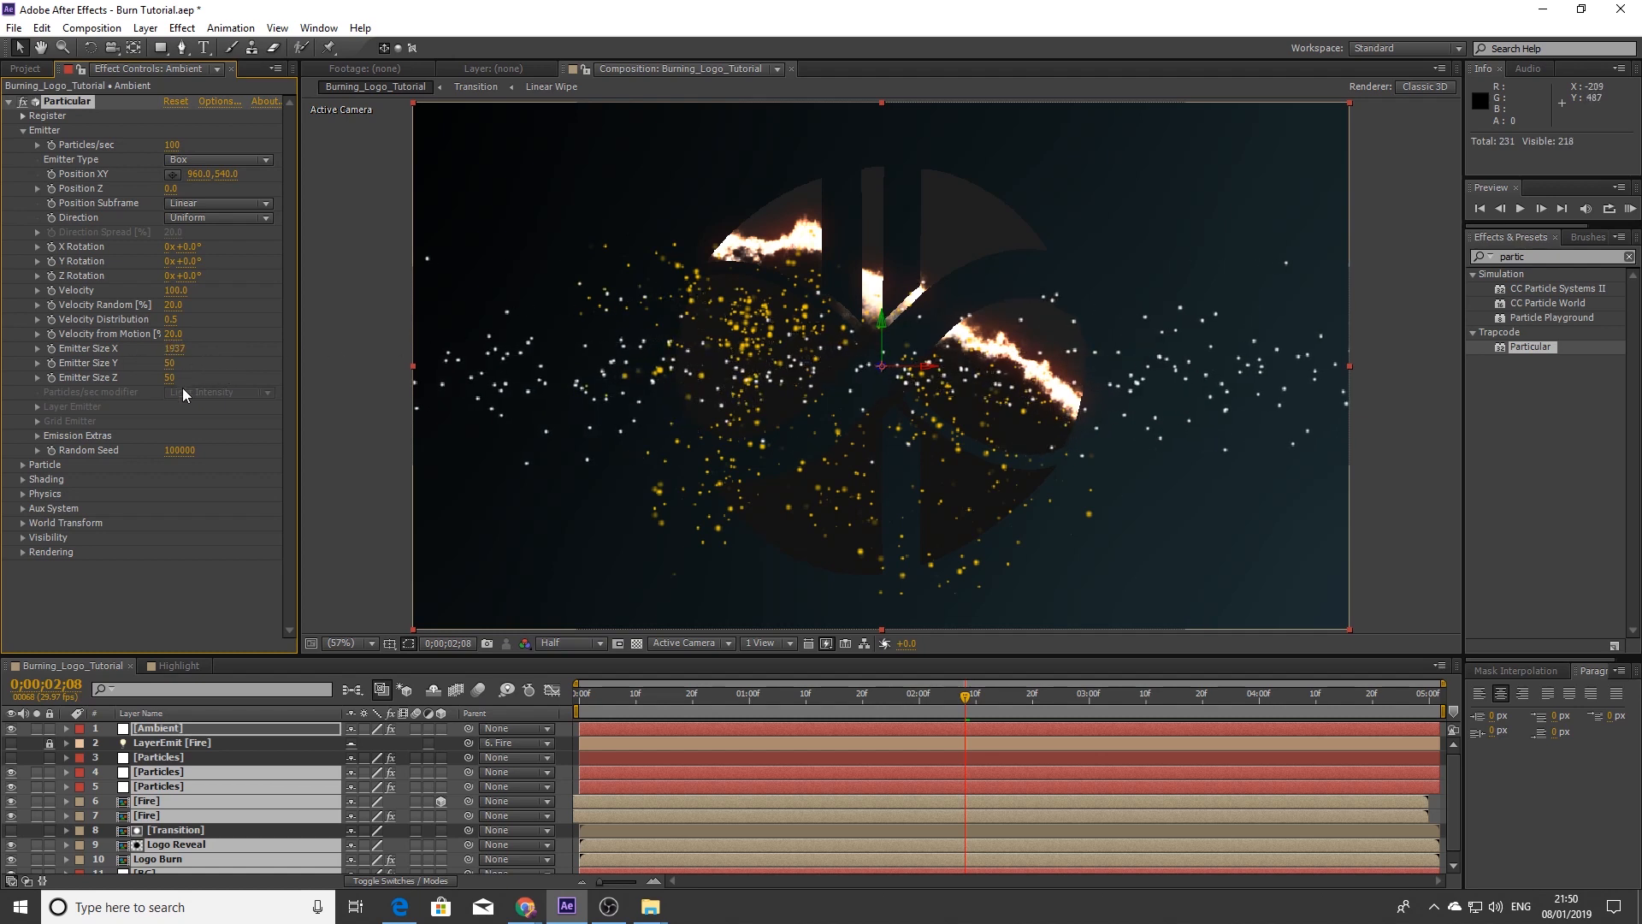
Enlarge the box emitter's Emitter Size Y to 1141 and Emitter Size Z to 1585
{"action": "left_click_drag", "start_coordinate": [172, 364], "coordinate": [674, 371]}
{"action": "left_click_drag", "start_coordinate": [171, 368], "coordinate": [608, 390]}
{"action": "left_click_drag", "start_coordinate": [175, 363], "coordinate": [219, 370]}
{"action": "left_click_drag", "start_coordinate": [168, 377], "coordinate": [1558, 466]}
Reduce the Ambient emitter's Particles/sec to 20
{"action": "left_click", "coordinate": [173, 147]}
{"action": "type", "text": "20"}
{"action": "key", "text": "Return"}
{"action": "left_click", "coordinate": [490, 408]}
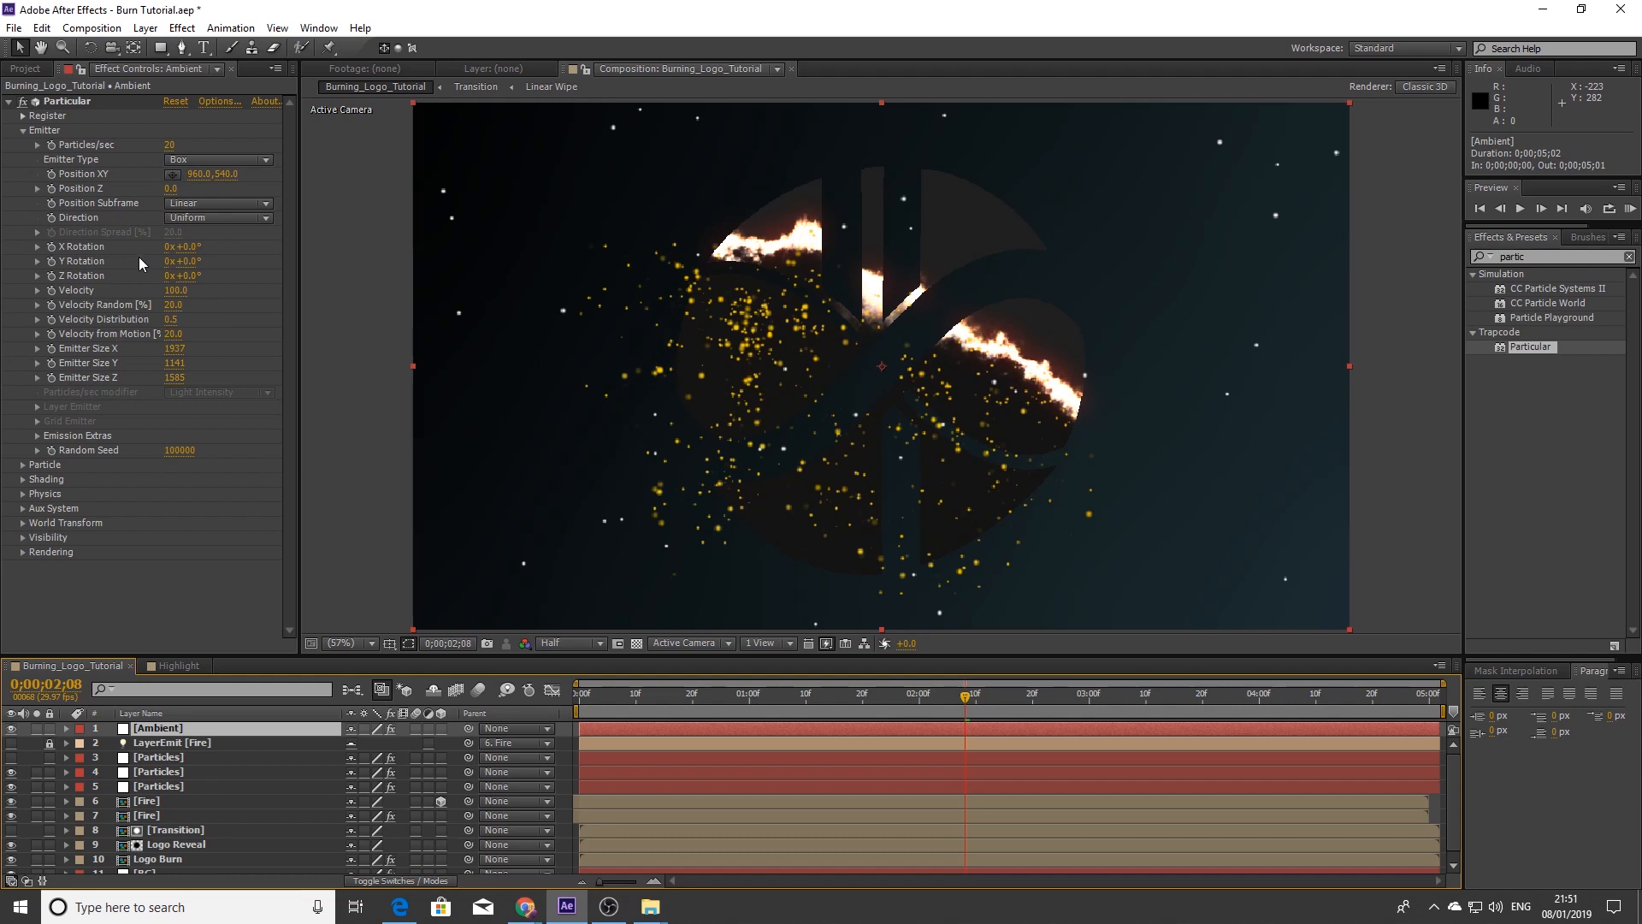
Adjust the emitter Velocity of the Ambient layer's Particular effect, undoing the last trial change
{"action": "left_click", "coordinate": [60, 136]}
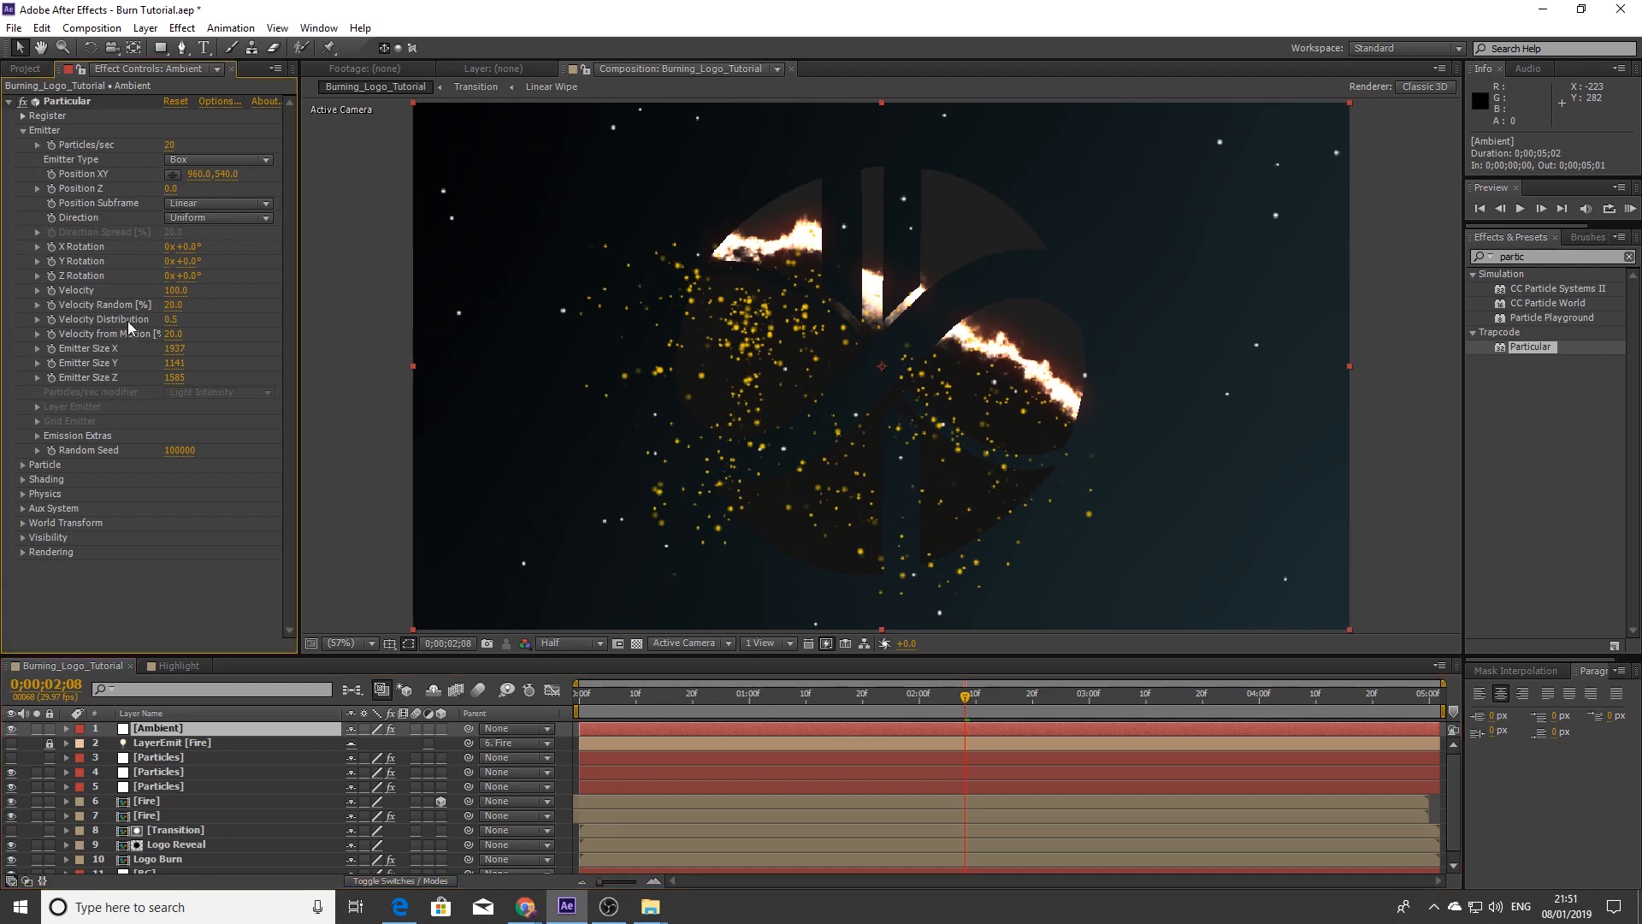
{"action": "left_click", "coordinate": [174, 290]}
{"action": "type", "text": "-240"}
{"action": "key", "text": "Return"}
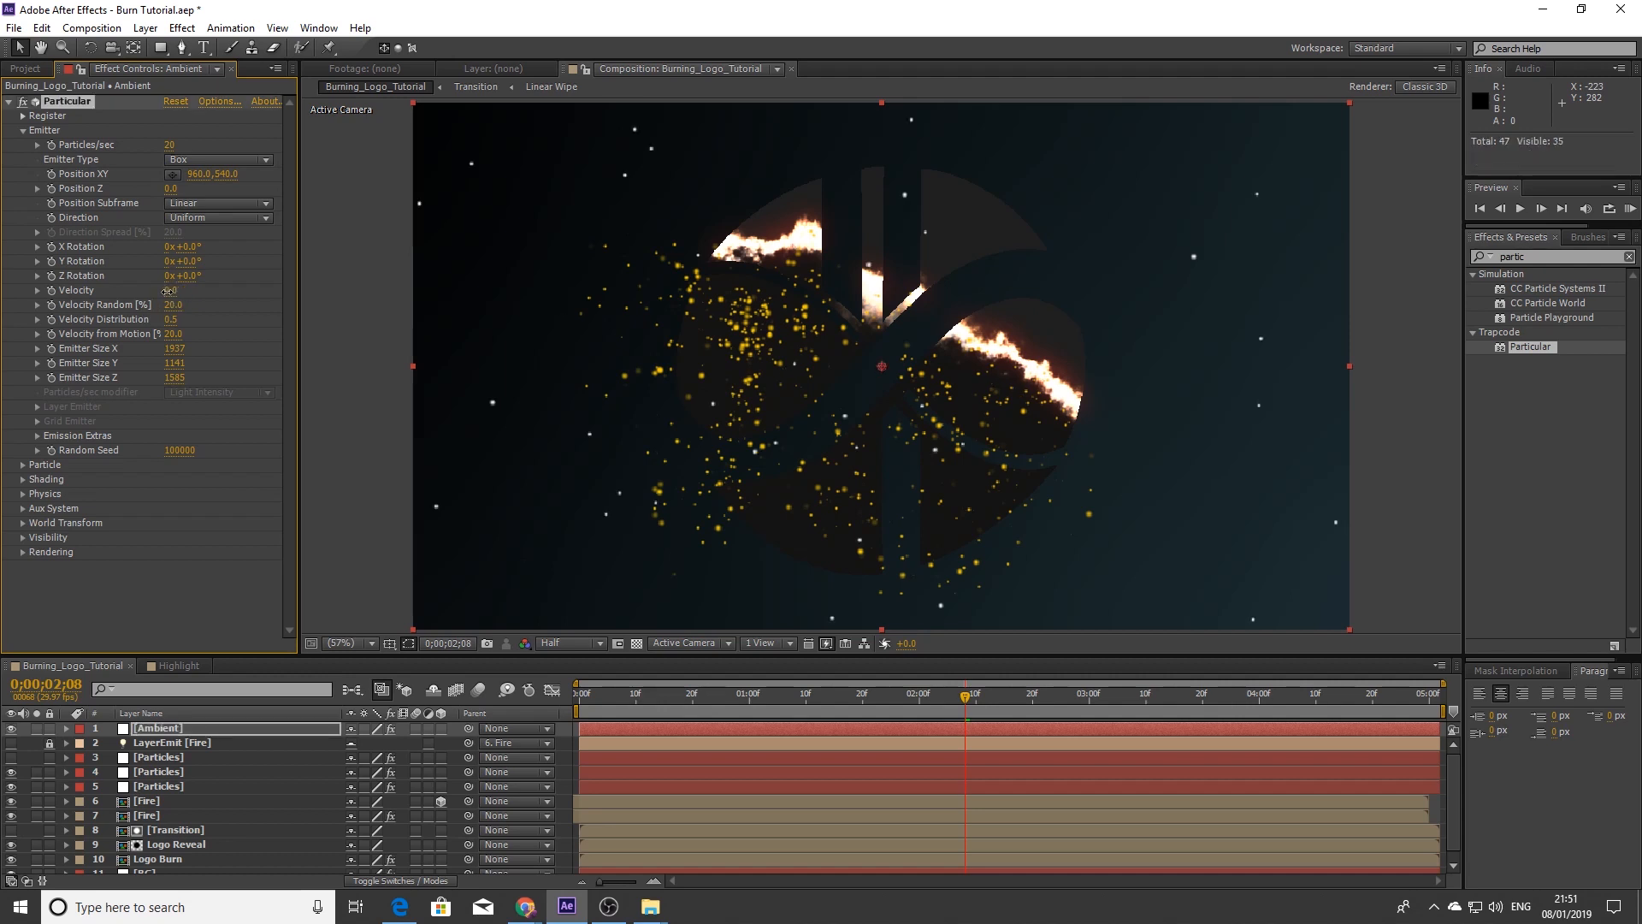
{"action": "left_click_drag", "start_coordinate": [148, 291], "coordinate": [190, 308]}
{"action": "key", "text": "ctrl+z"}
{"action": "left_click", "coordinate": [23, 130]}
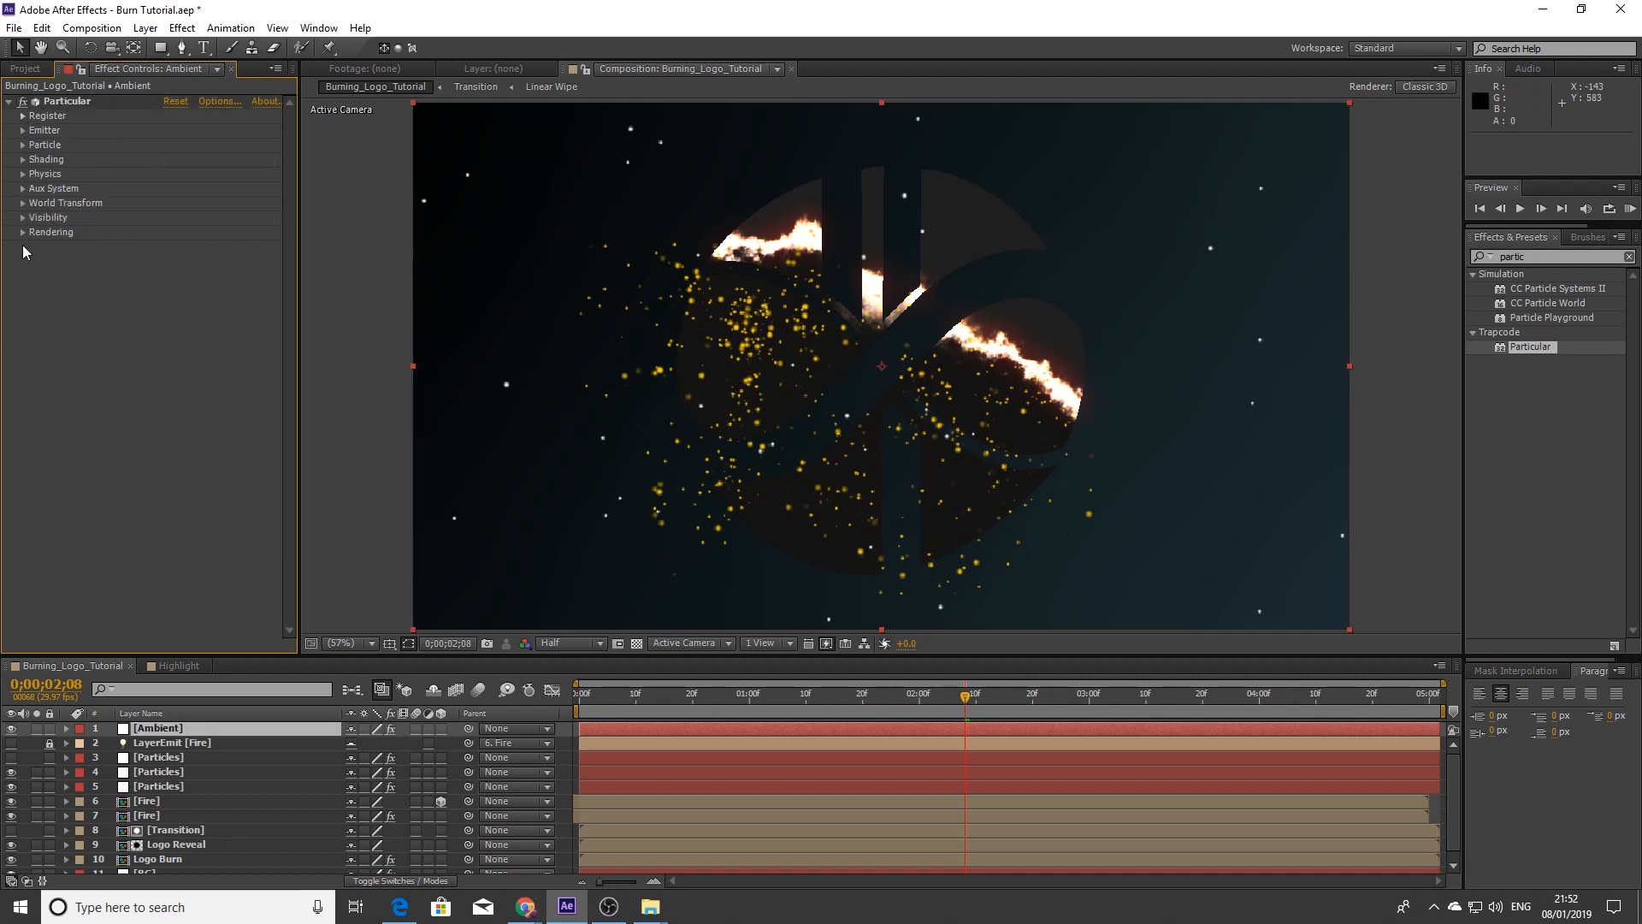
In the Ambient layer's Particular Air physics, set Wind X to 74 and Wind Y to -93
{"action": "left_click", "coordinate": [23, 173]}
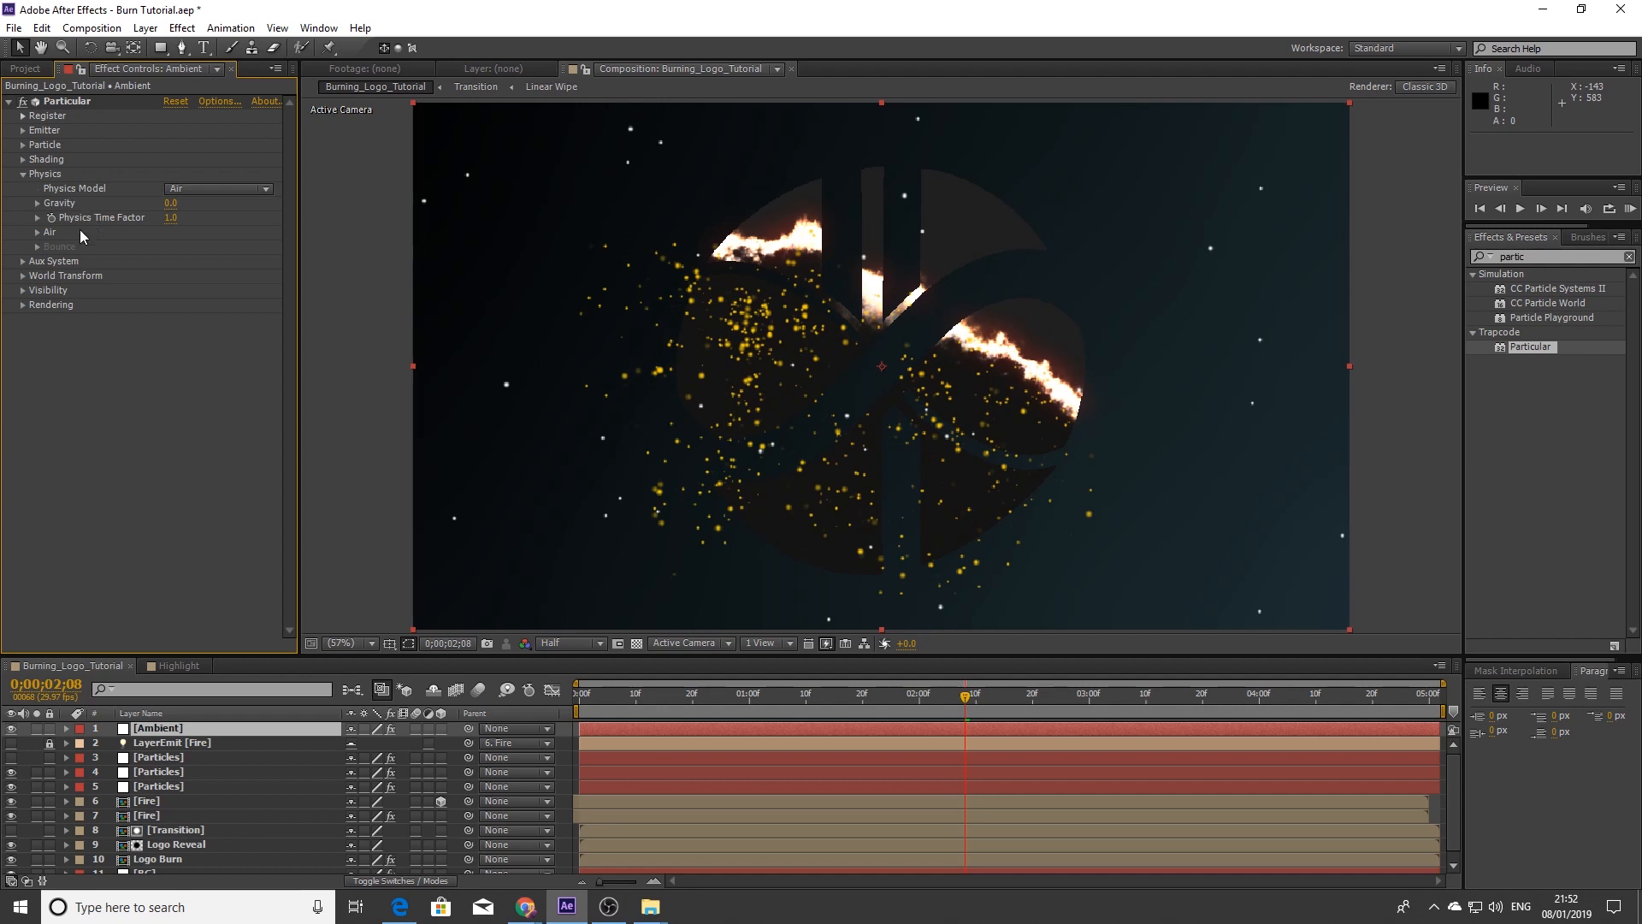
{"action": "left_click", "coordinate": [38, 232]}
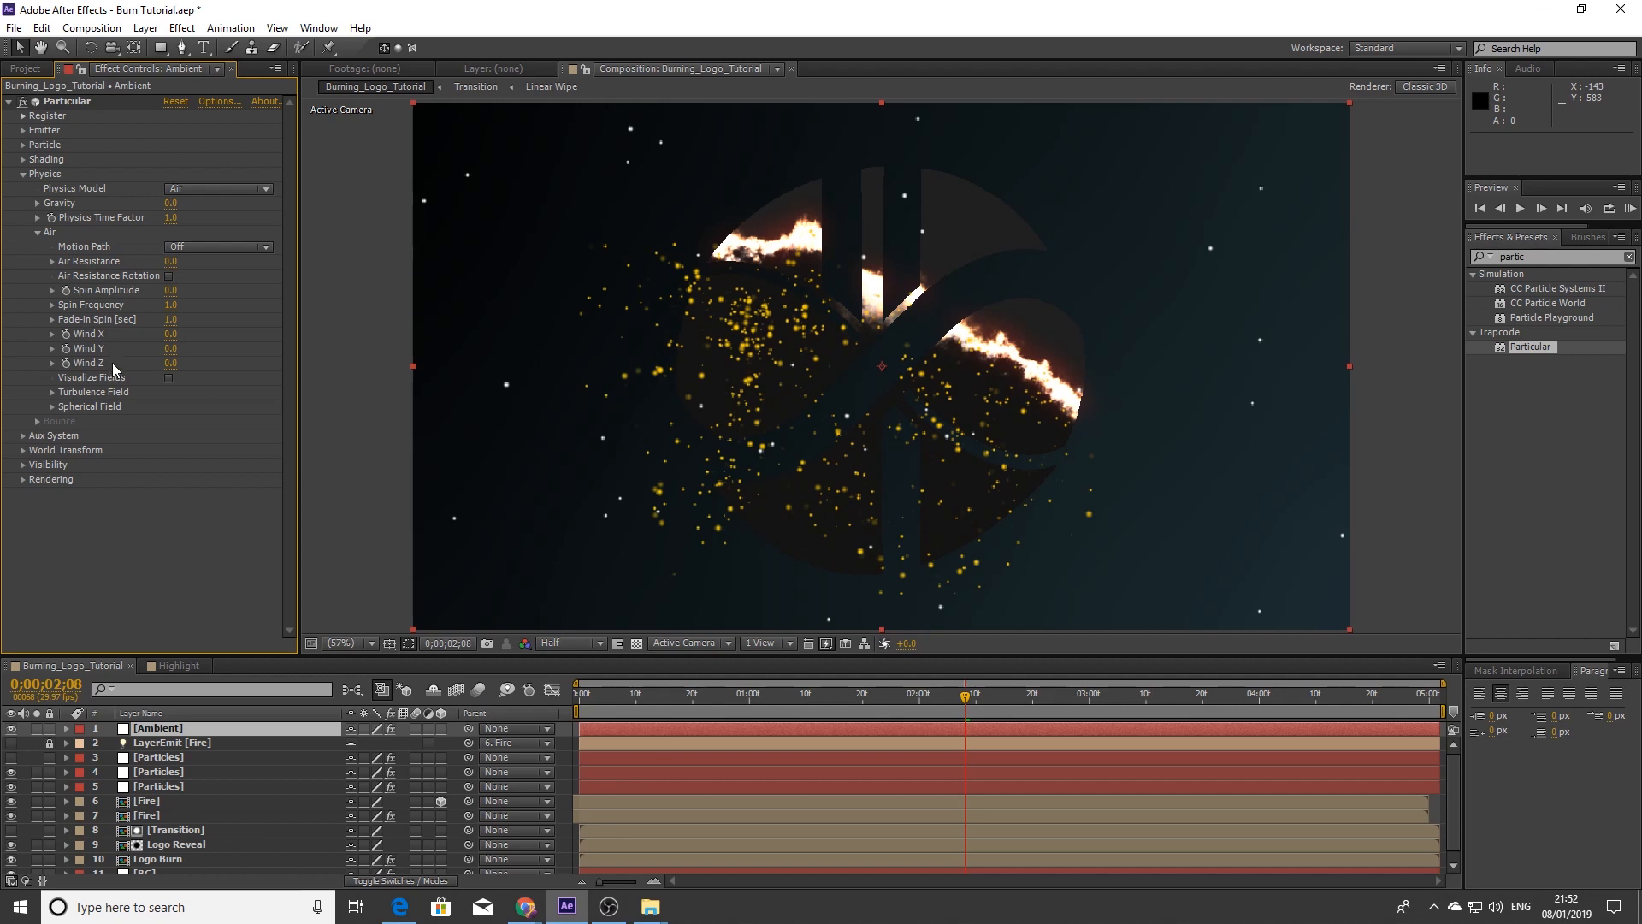
{"action": "left_click", "coordinate": [171, 334]}
{"action": "type", "text": "74"}
{"action": "key", "text": "Return"}
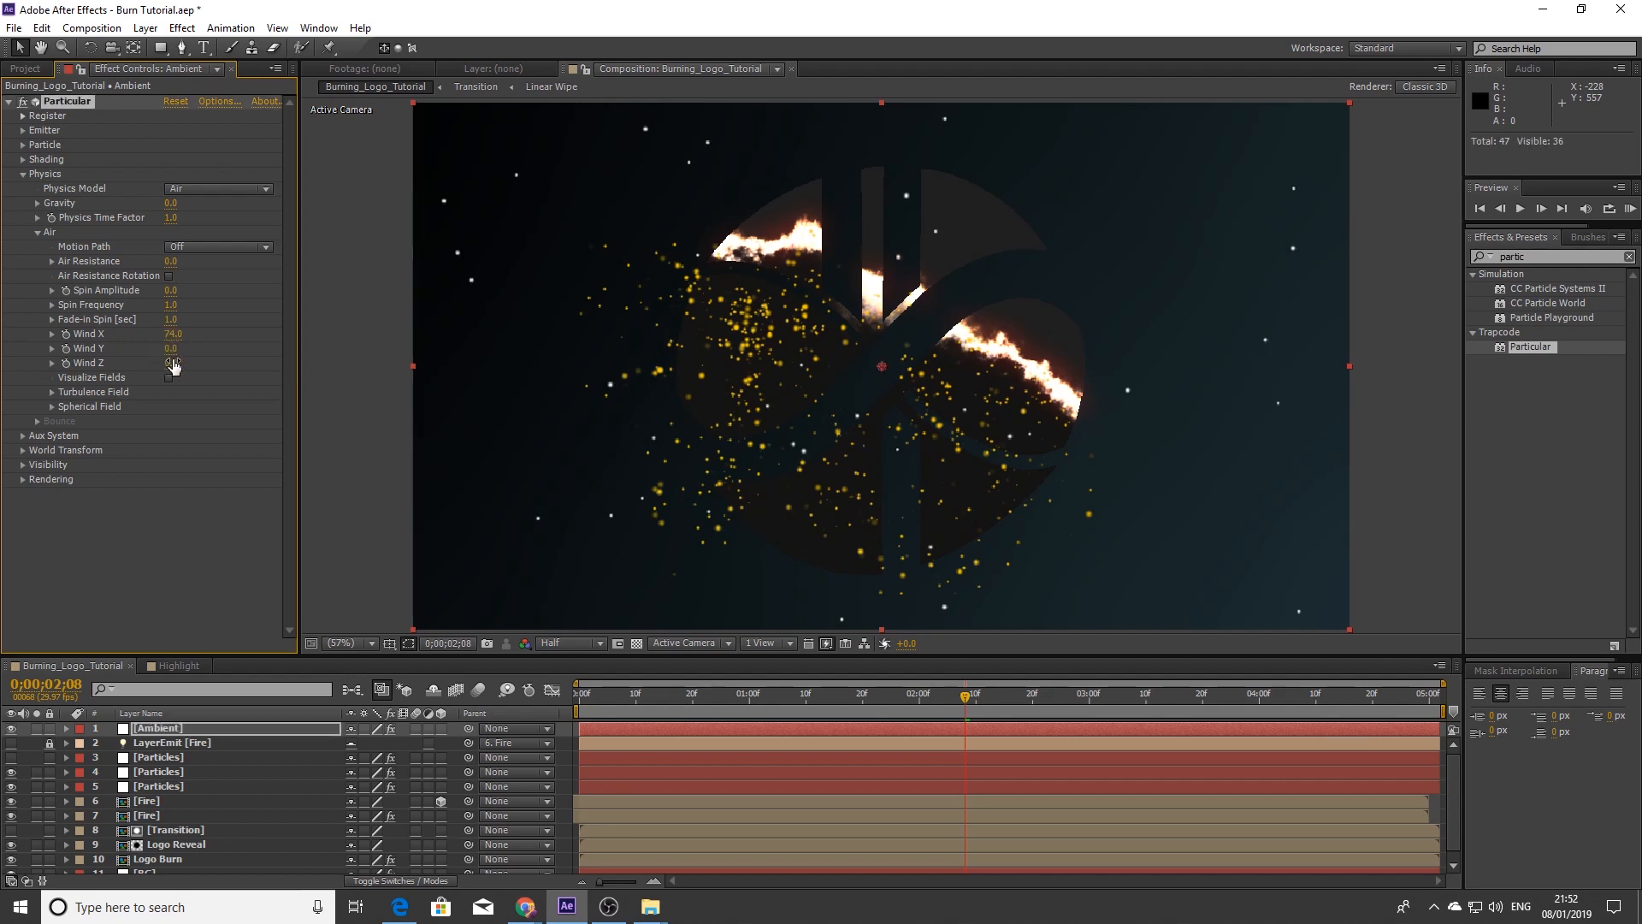
{"action": "left_click", "coordinate": [173, 350]}
Set the Ambient turbulence field's Affect Position to 113 and check the particle motion at other frames
{"action": "left_click", "coordinate": [52, 393]}
{"action": "left_click", "coordinate": [168, 422]}
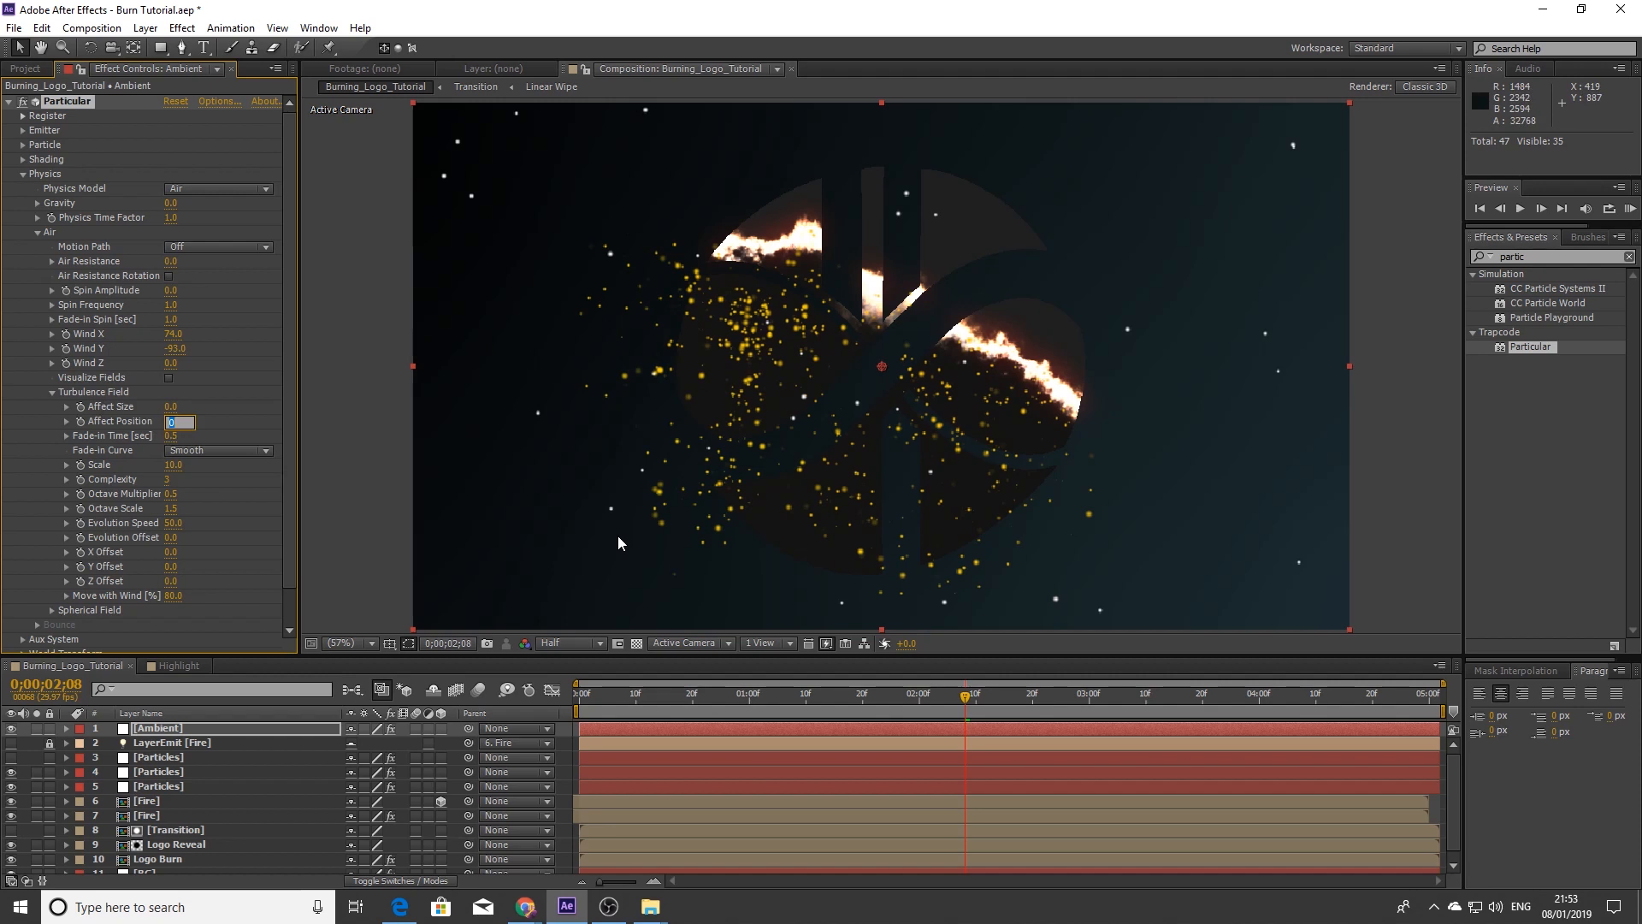
{"action": "key", "text": "Return"}
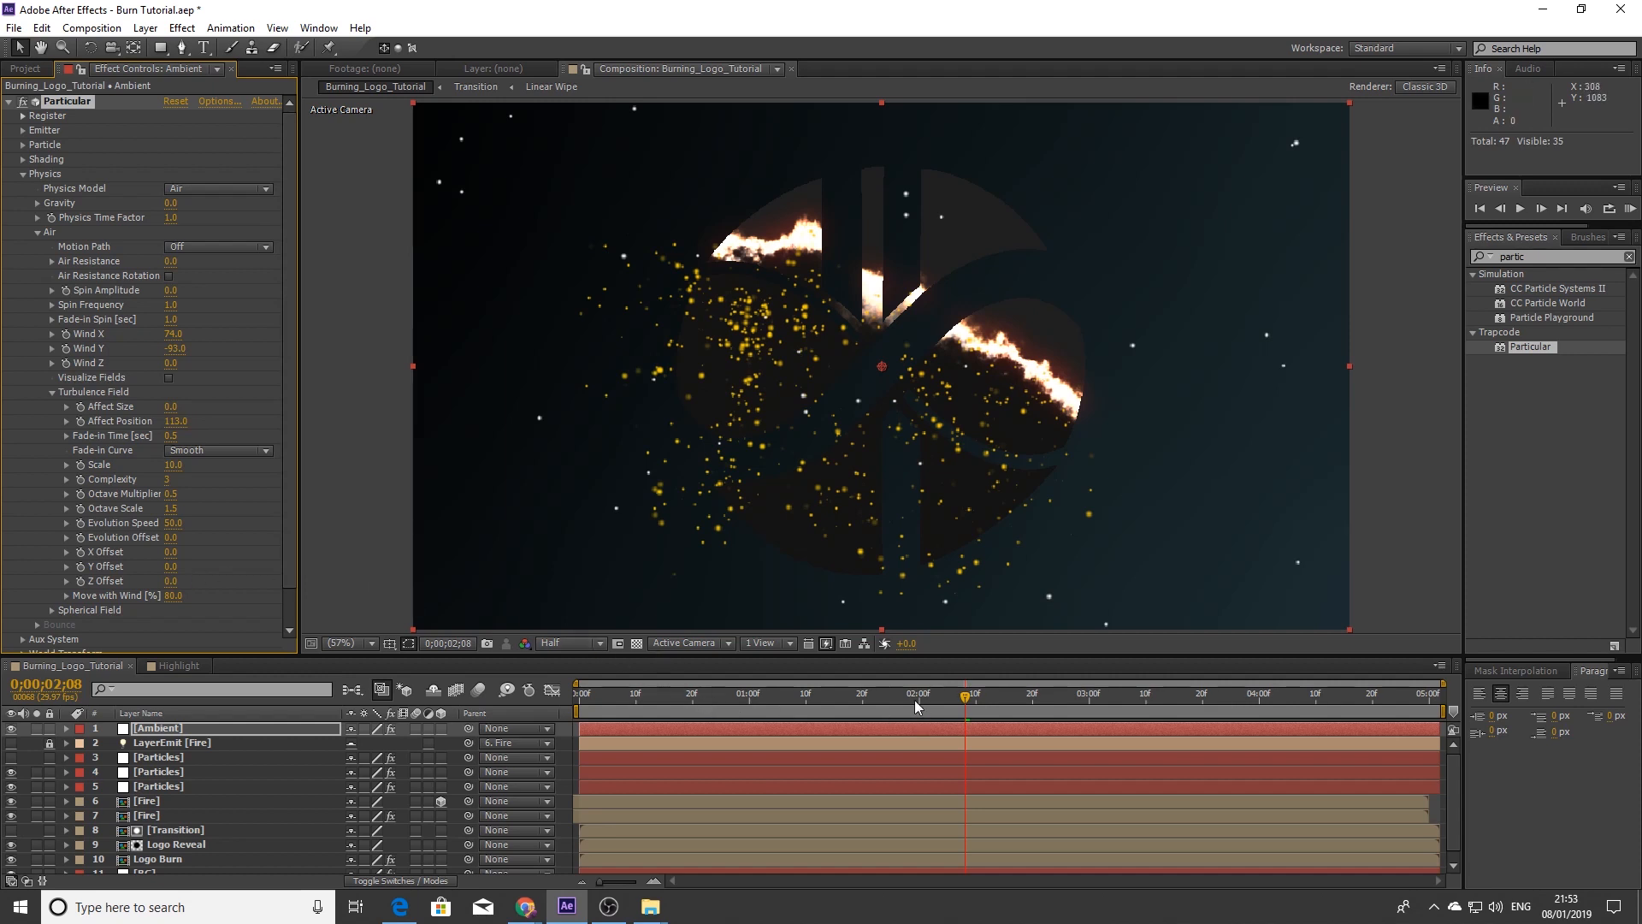
{"action": "left_click_drag", "start_coordinate": [915, 706], "coordinate": [1008, 695]}
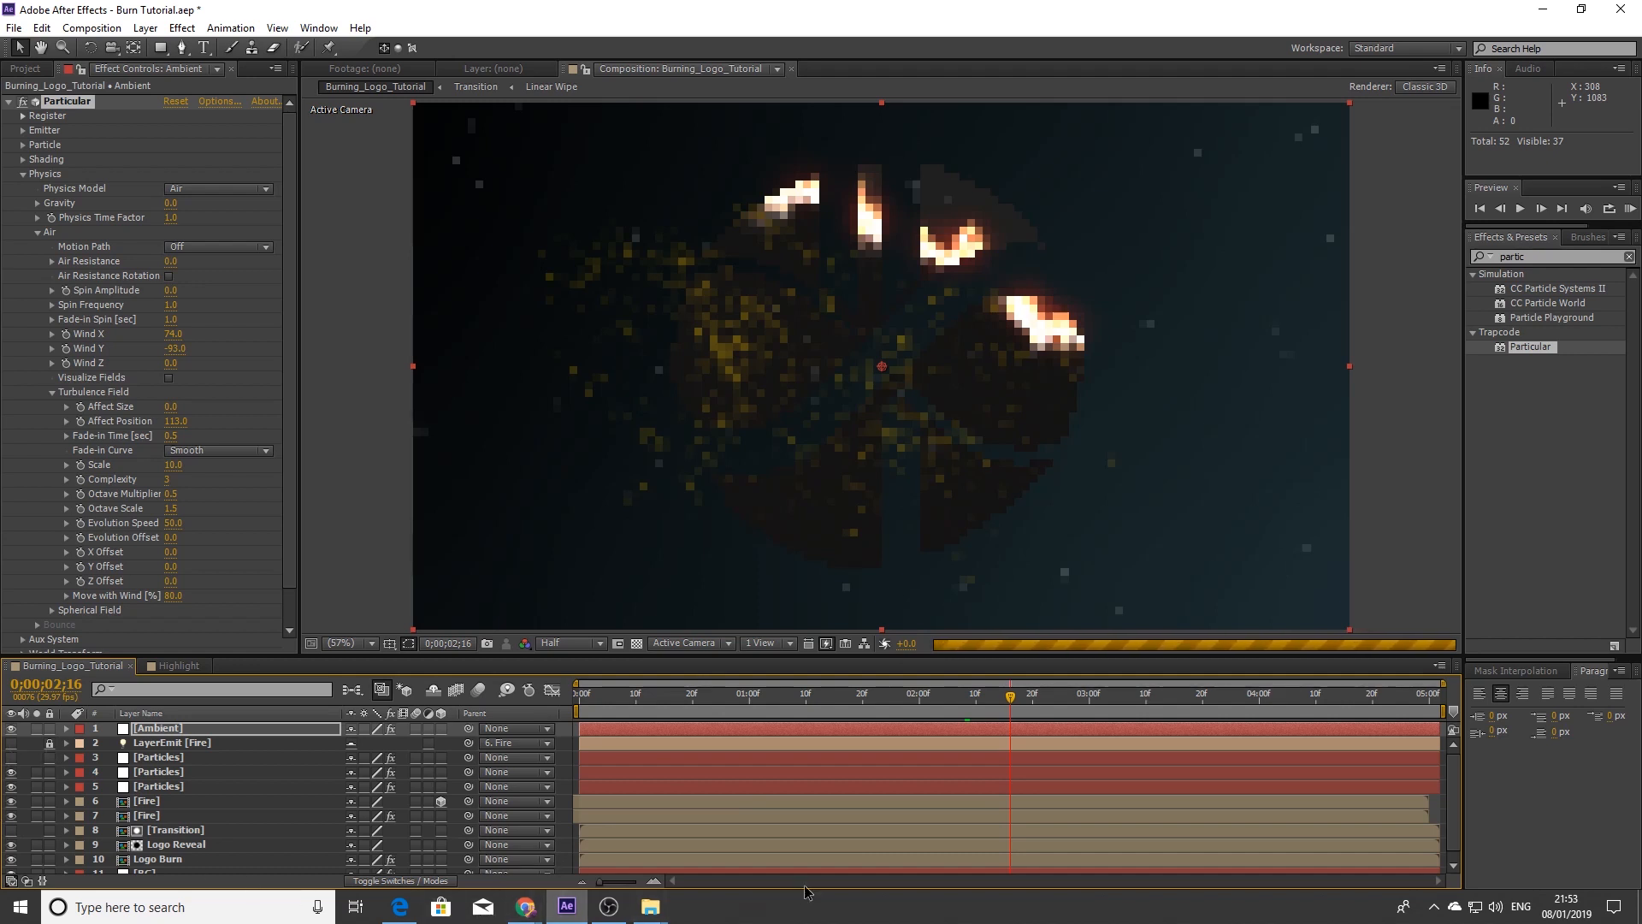
{"action": "left_click", "coordinate": [912, 700]}
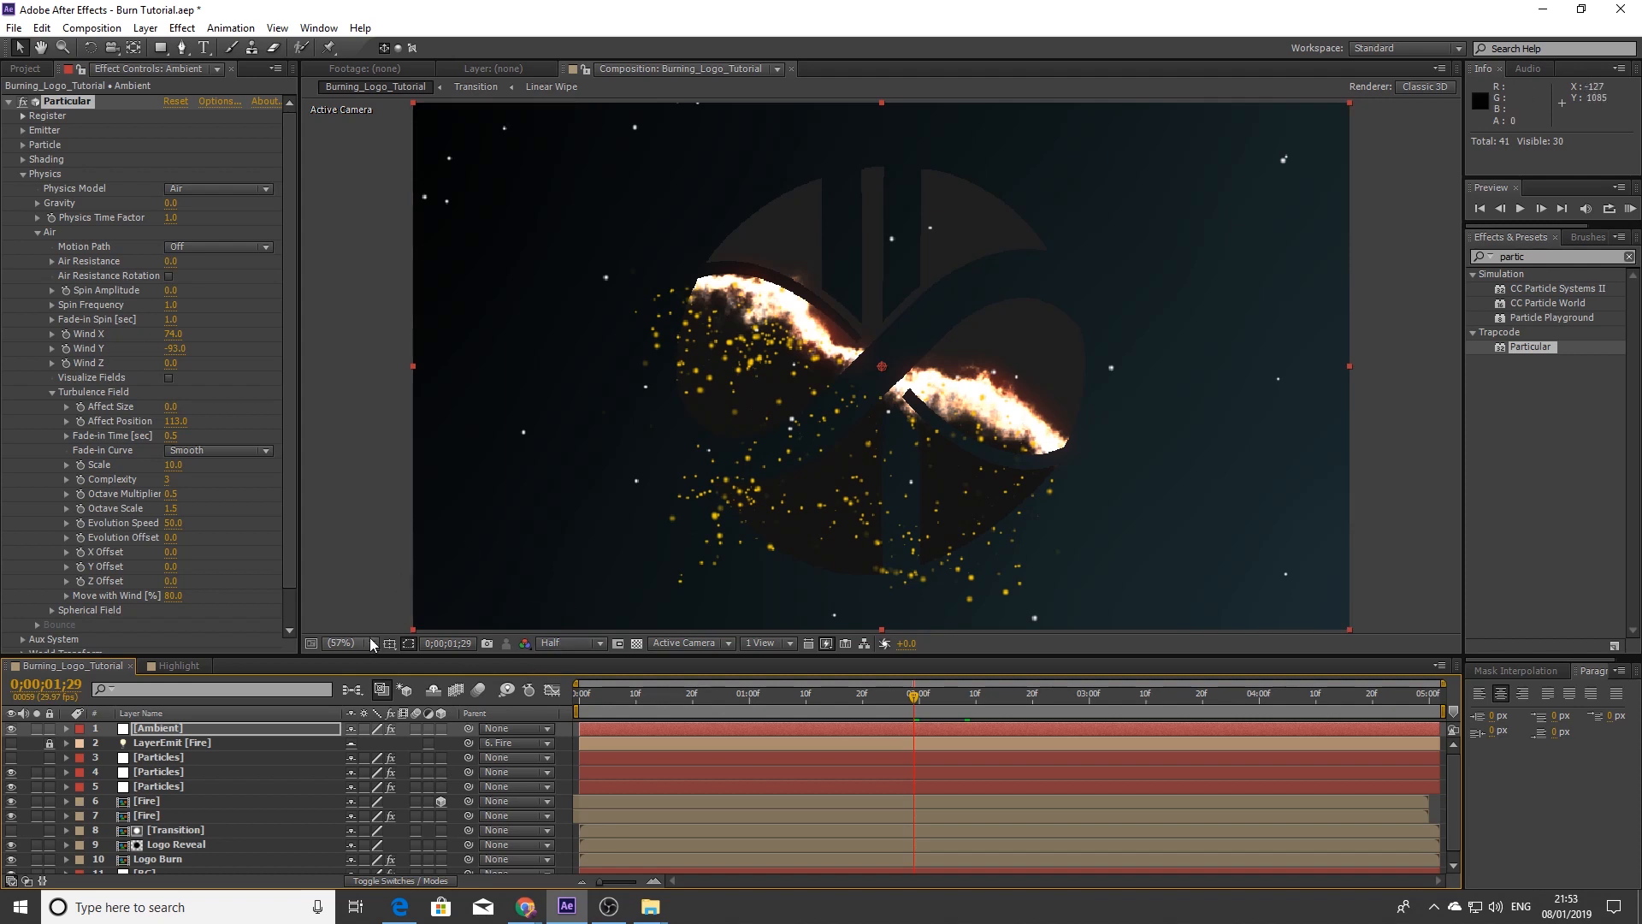
Copy the orange Tint effect from the hidden Particles layer onto the Ambient layer
{"action": "left_click", "coordinate": [175, 760]}
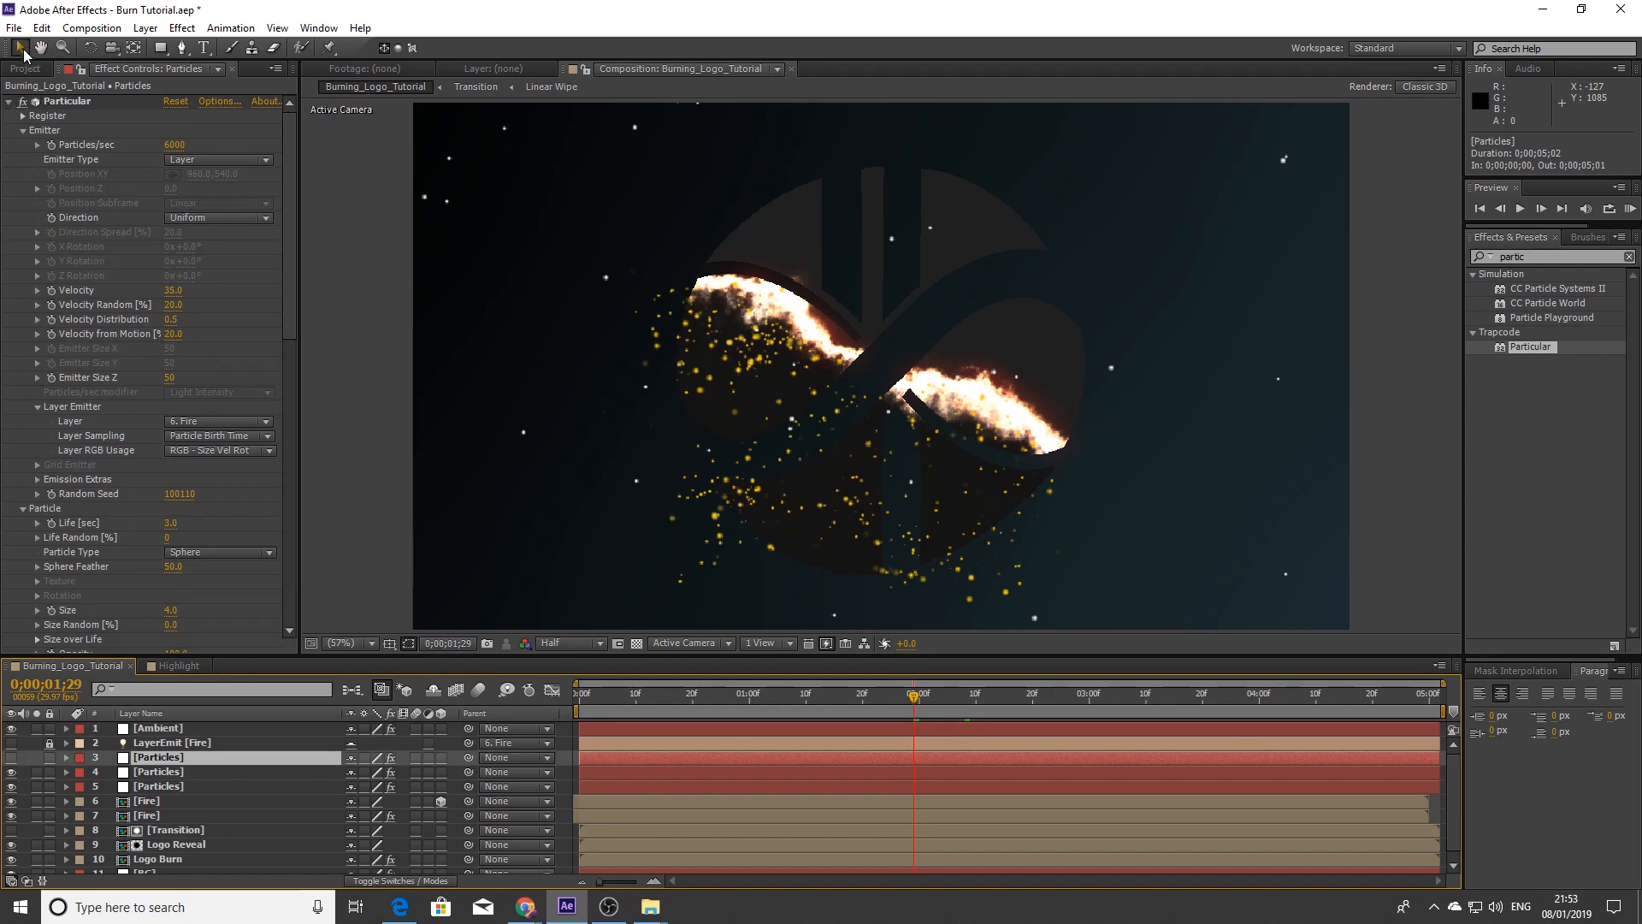
{"action": "left_click", "coordinate": [9, 101]}
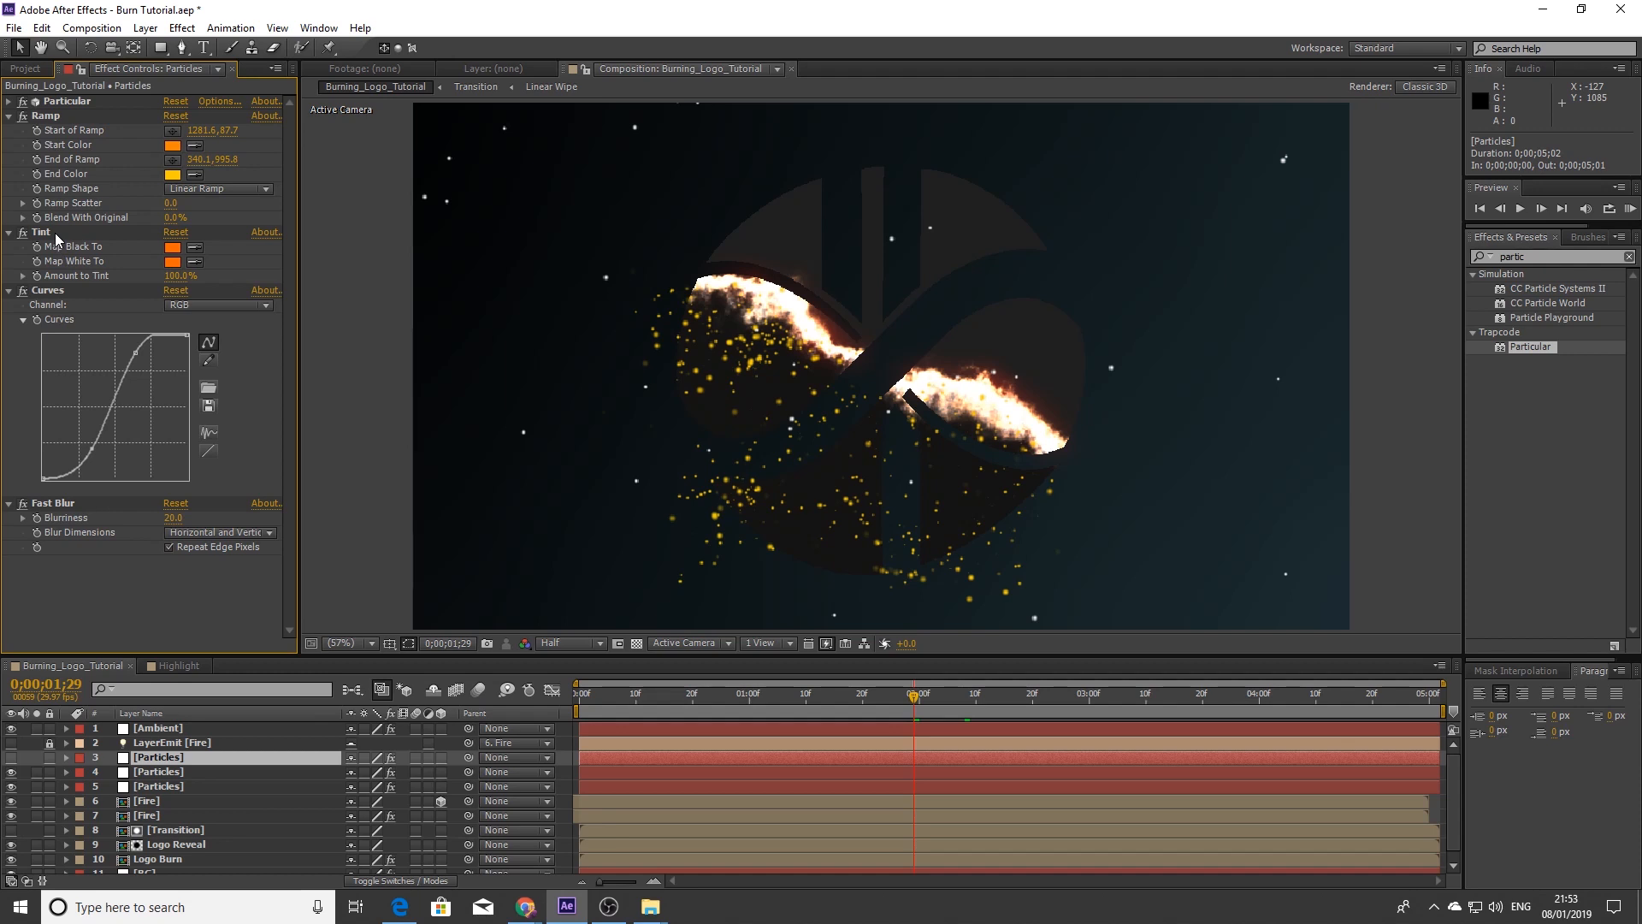
{"action": "left_click", "coordinate": [55, 233]}
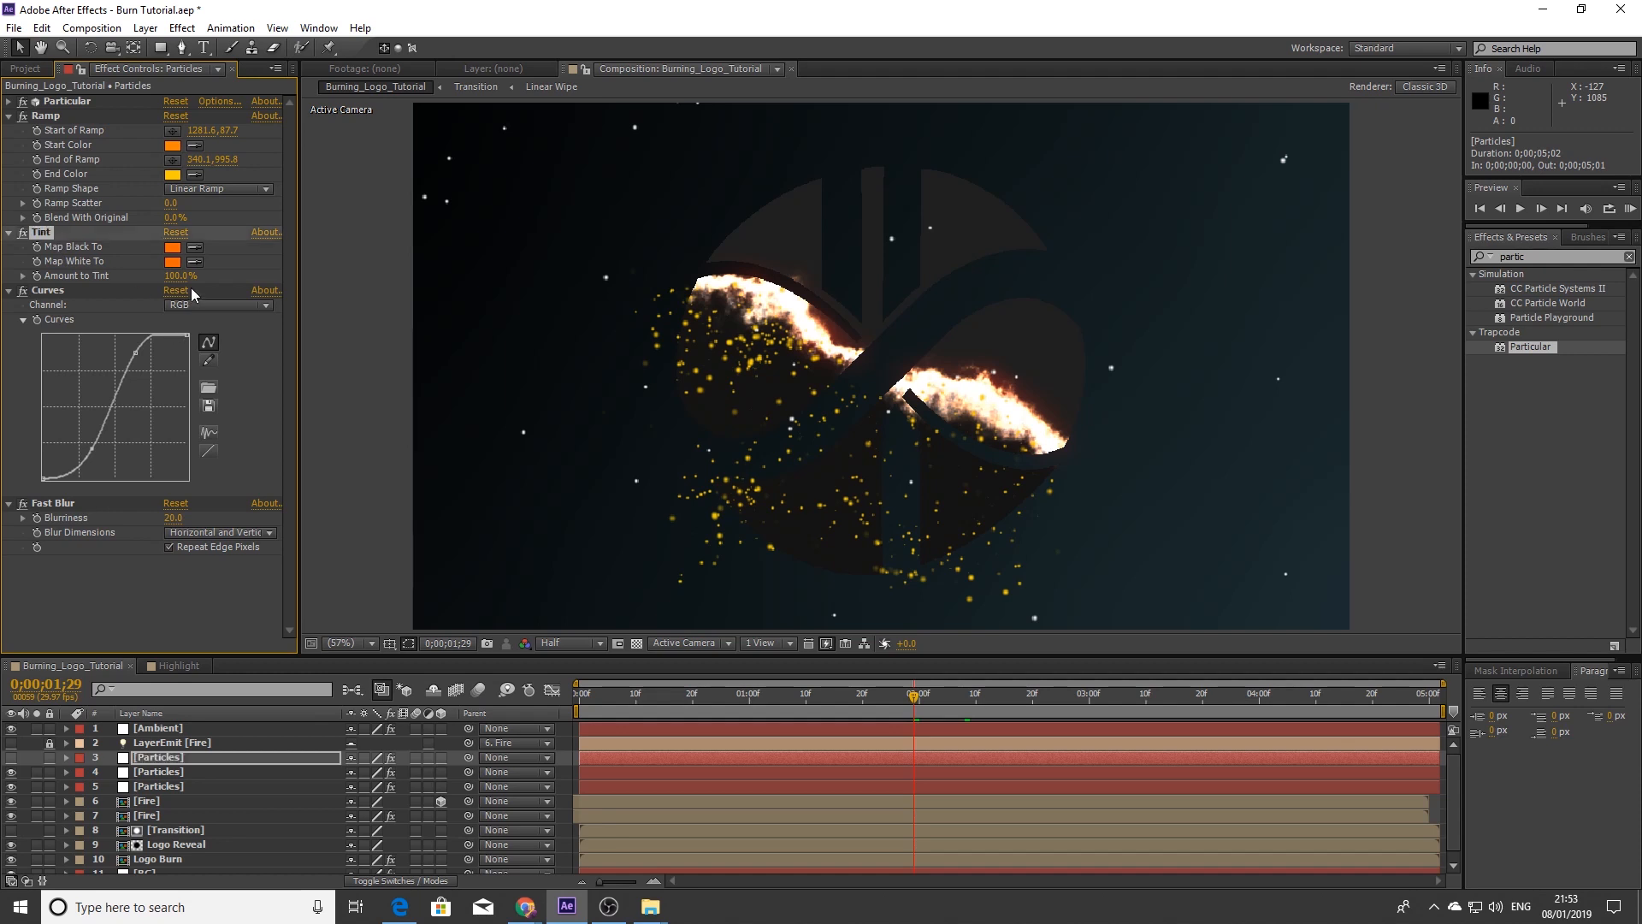
{"action": "left_click", "coordinate": [176, 728]}
{"action": "left_click", "coordinate": [10, 101]}
{"action": "key", "text": "ctrl+v"}
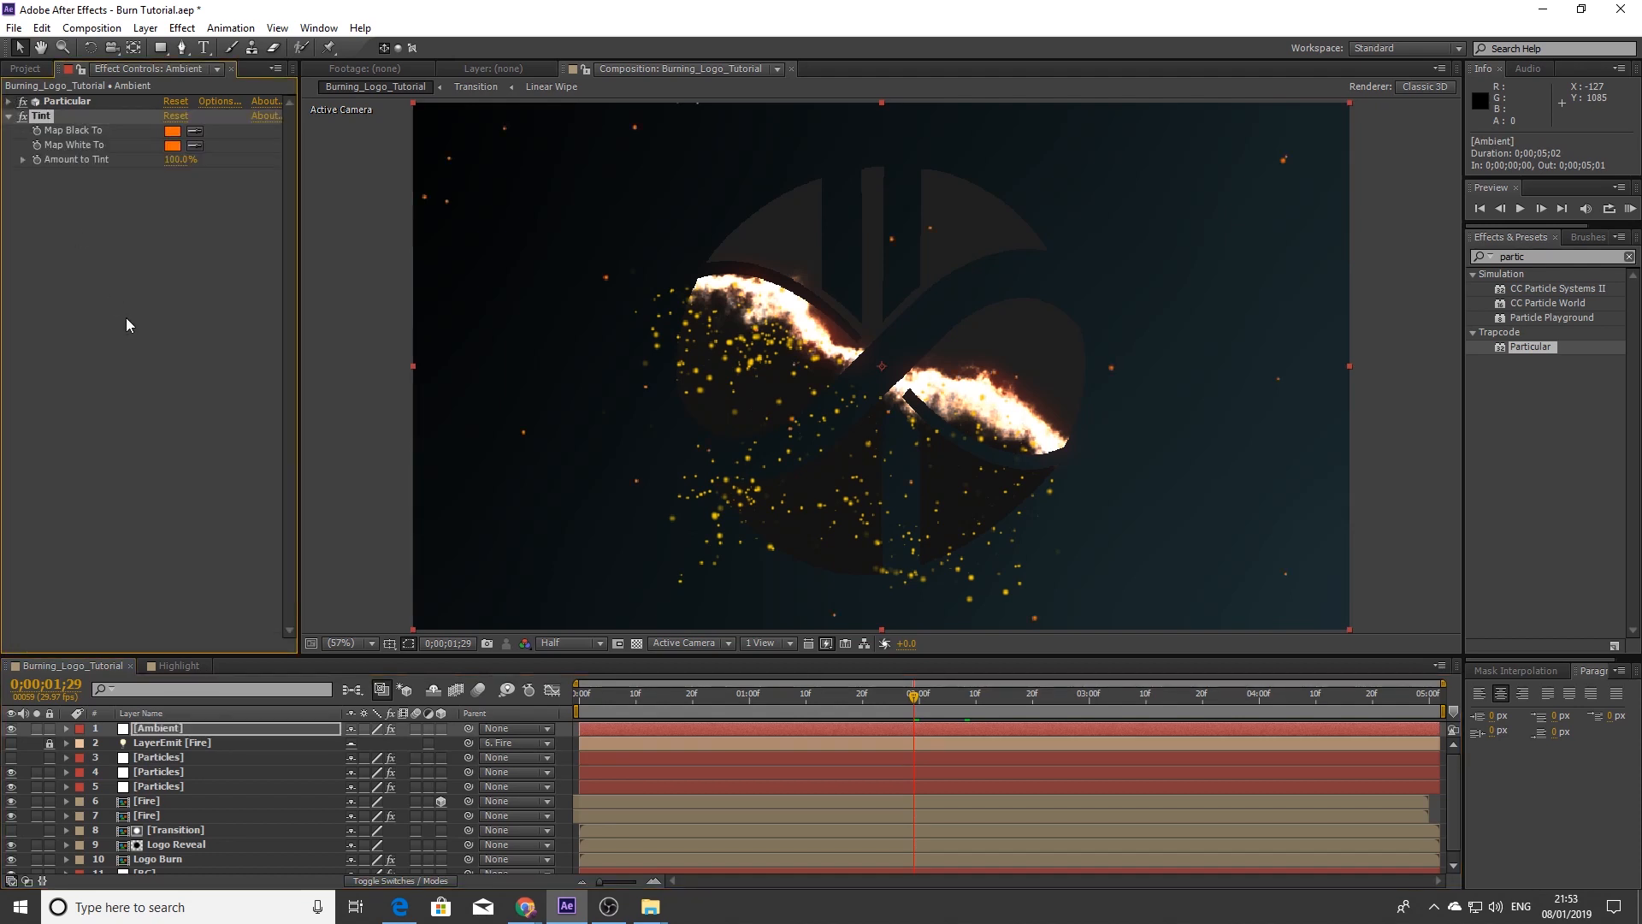
Set the Ambient tint's Map Black To color to FFC600 and its Amount to Tint to 85%
{"action": "left_click", "coordinate": [172, 133]}
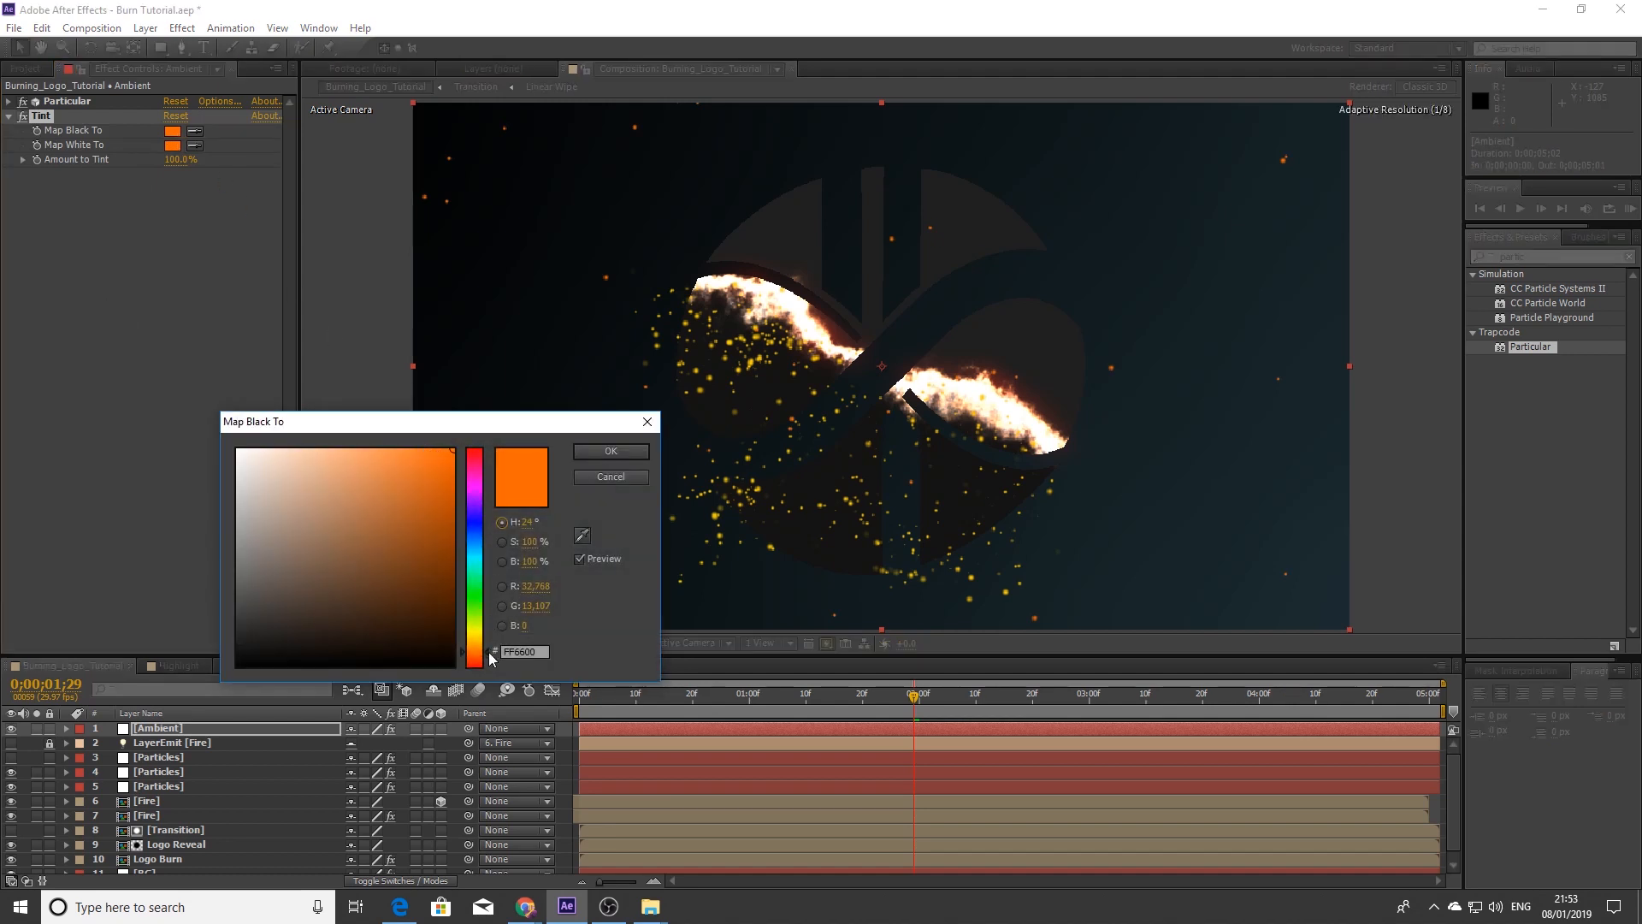
{"action": "left_click_drag", "start_coordinate": [489, 655], "coordinate": [485, 638]}
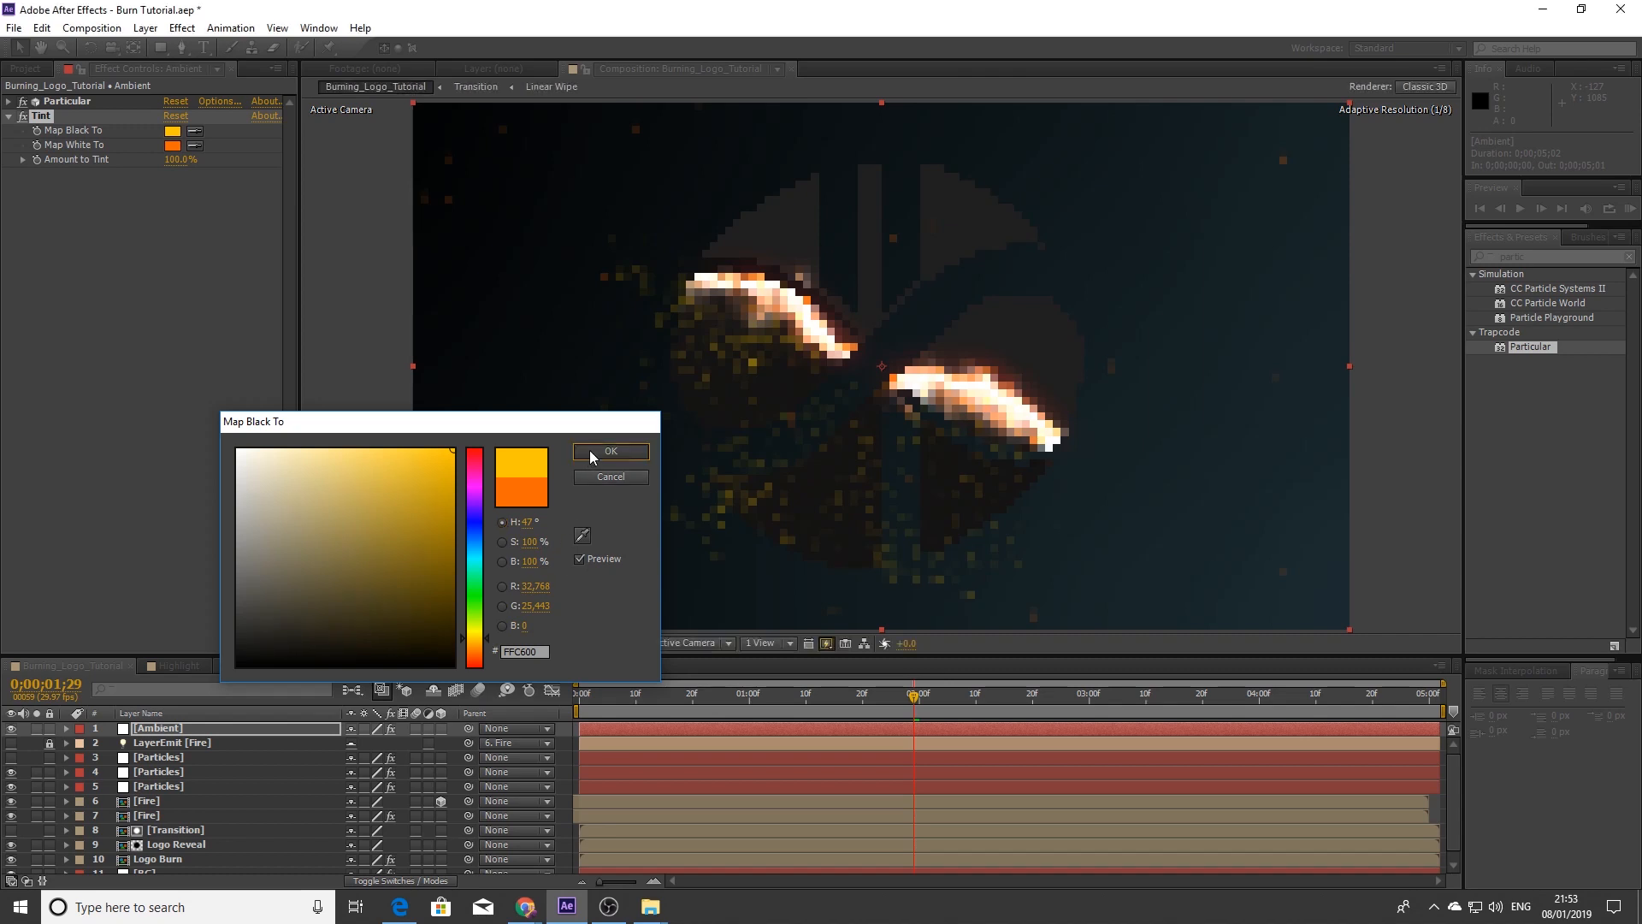
{"action": "left_click", "coordinate": [590, 453]}
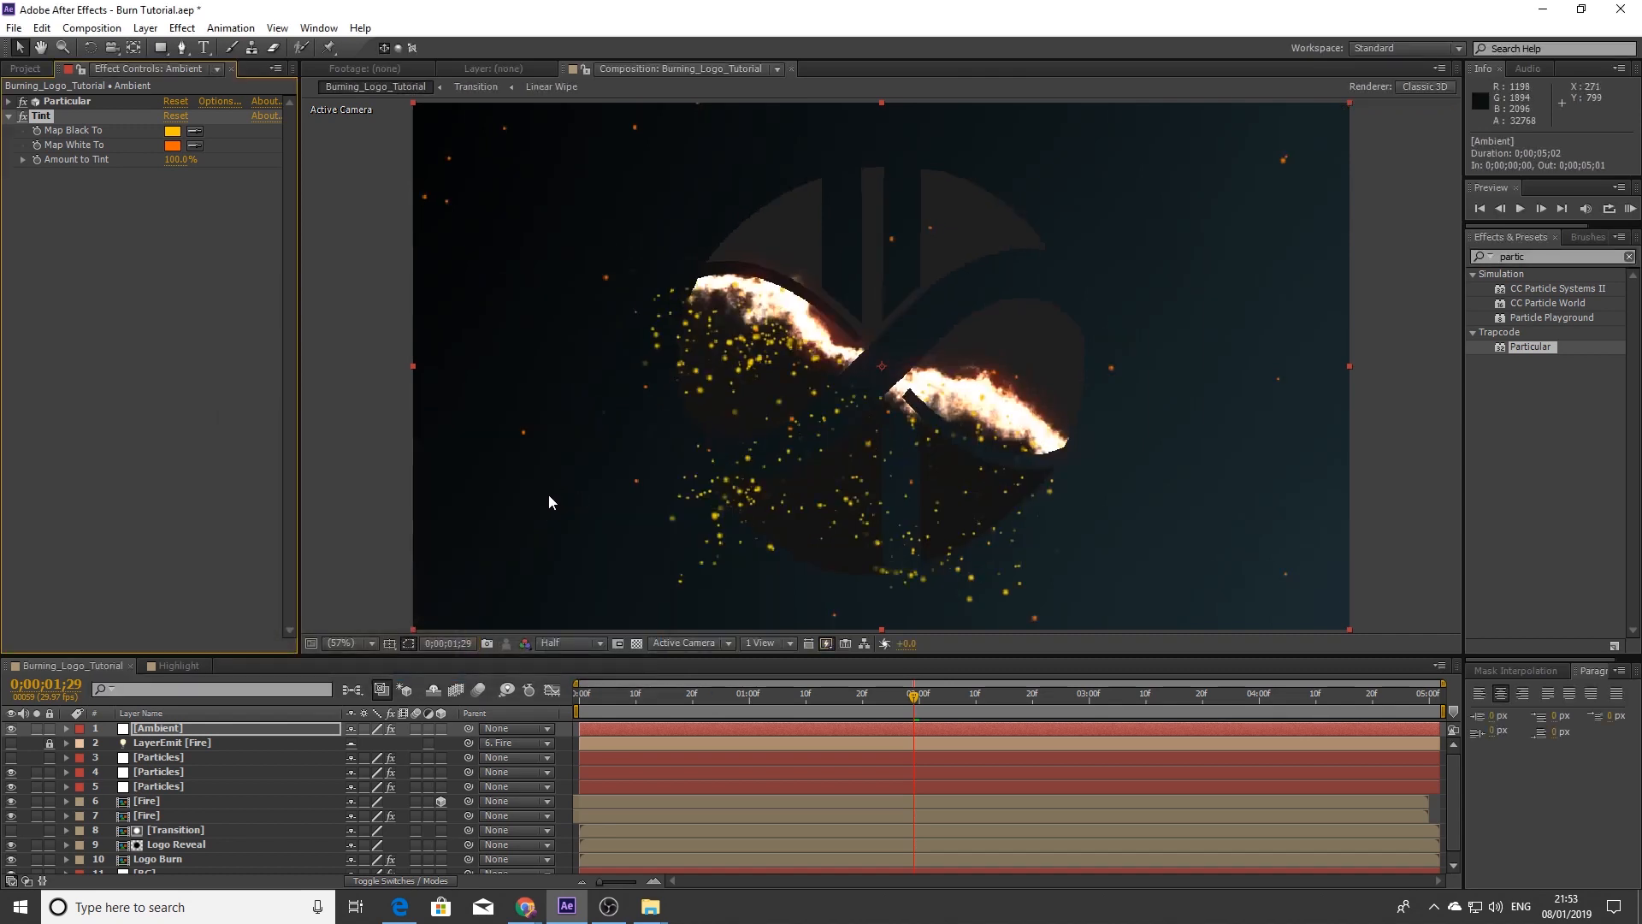
{"action": "left_click_drag", "start_coordinate": [178, 160], "coordinate": [171, 213]}
{"action": "left_click_drag", "start_coordinate": [168, 168], "coordinate": [148, 330]}
Apply Fast Blur to the Ambient layer with Repeat Edge Pixels on and Blurriness 7, and set Amount to Tint to 100%
{"action": "left_click", "coordinate": [1543, 257]}
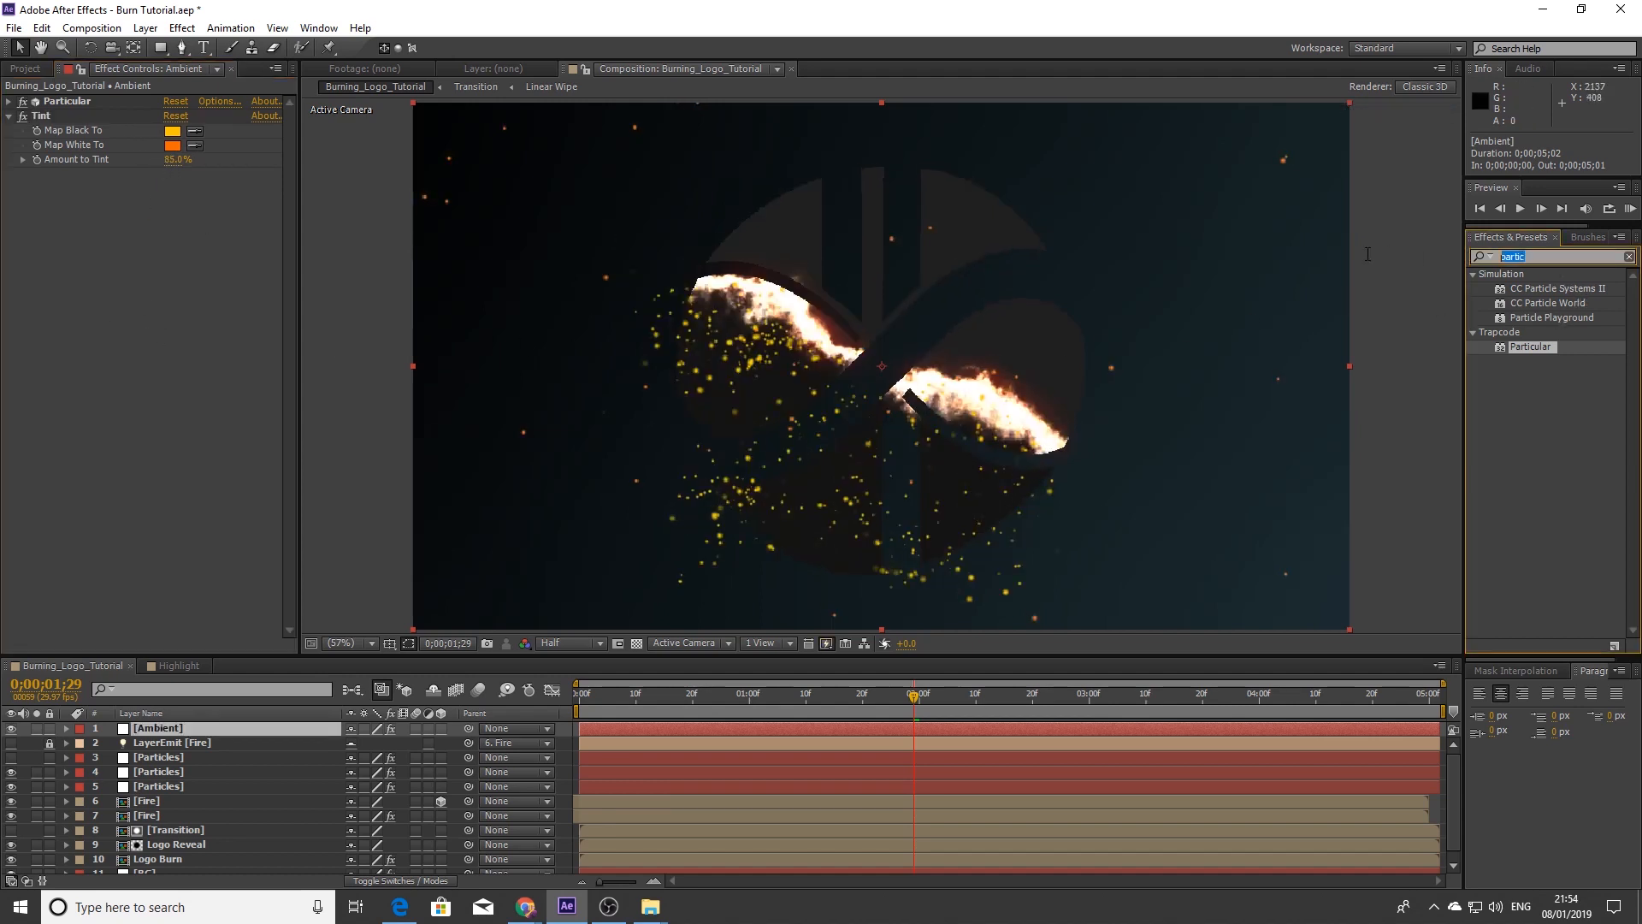
{"action": "type", "text": "fast"}
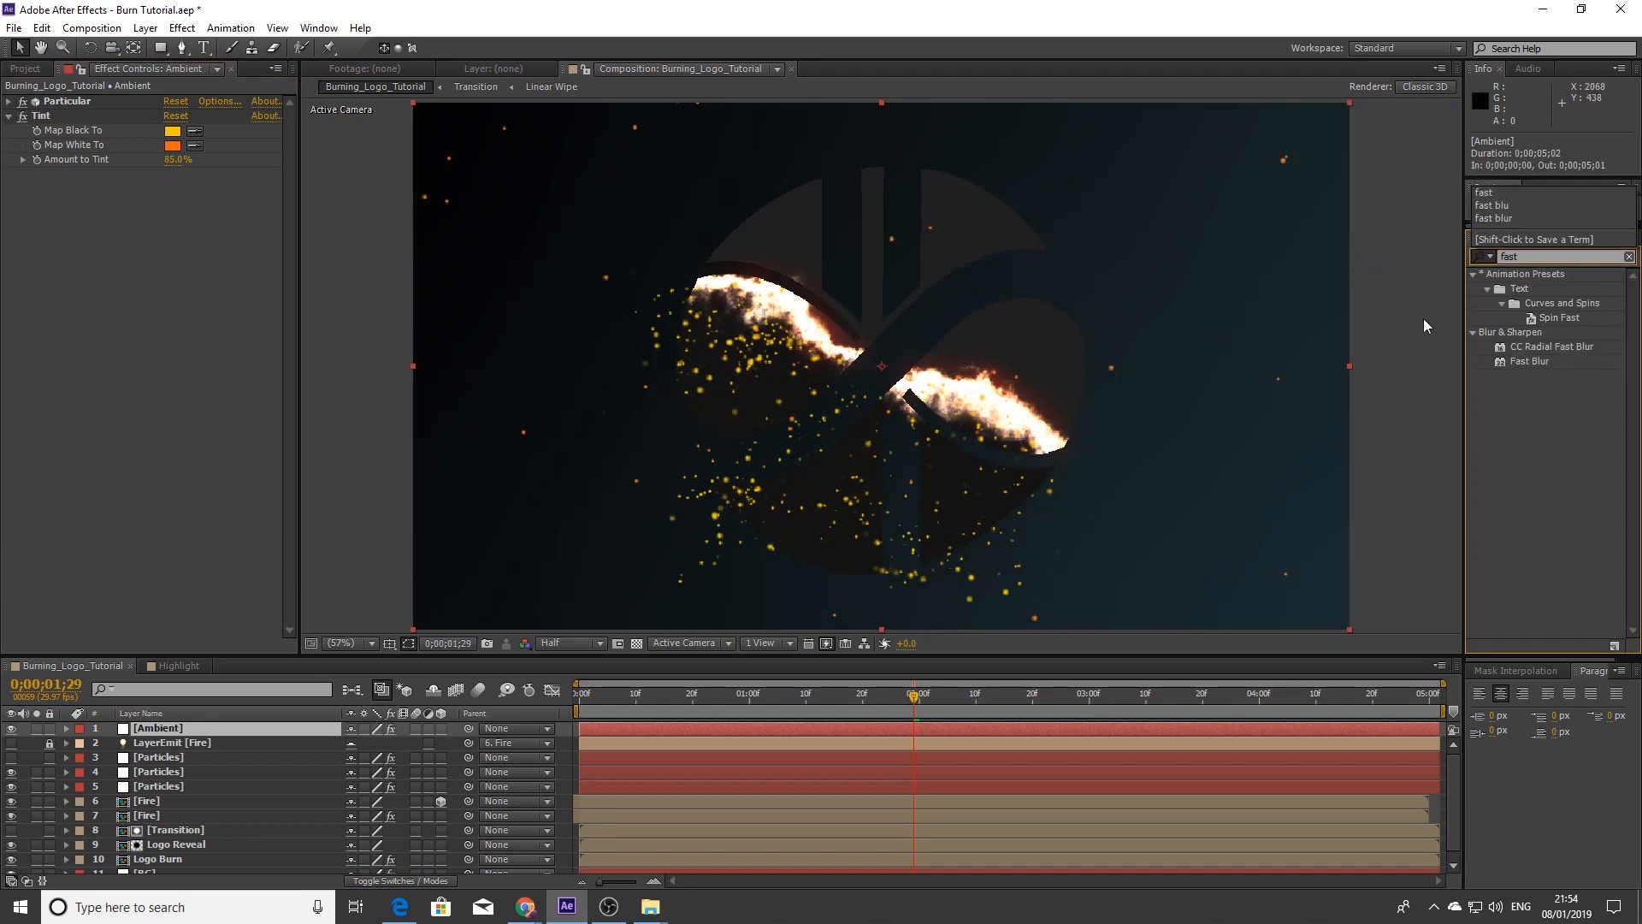
{"action": "left_click_drag", "start_coordinate": [1529, 361], "coordinate": [128, 252]}
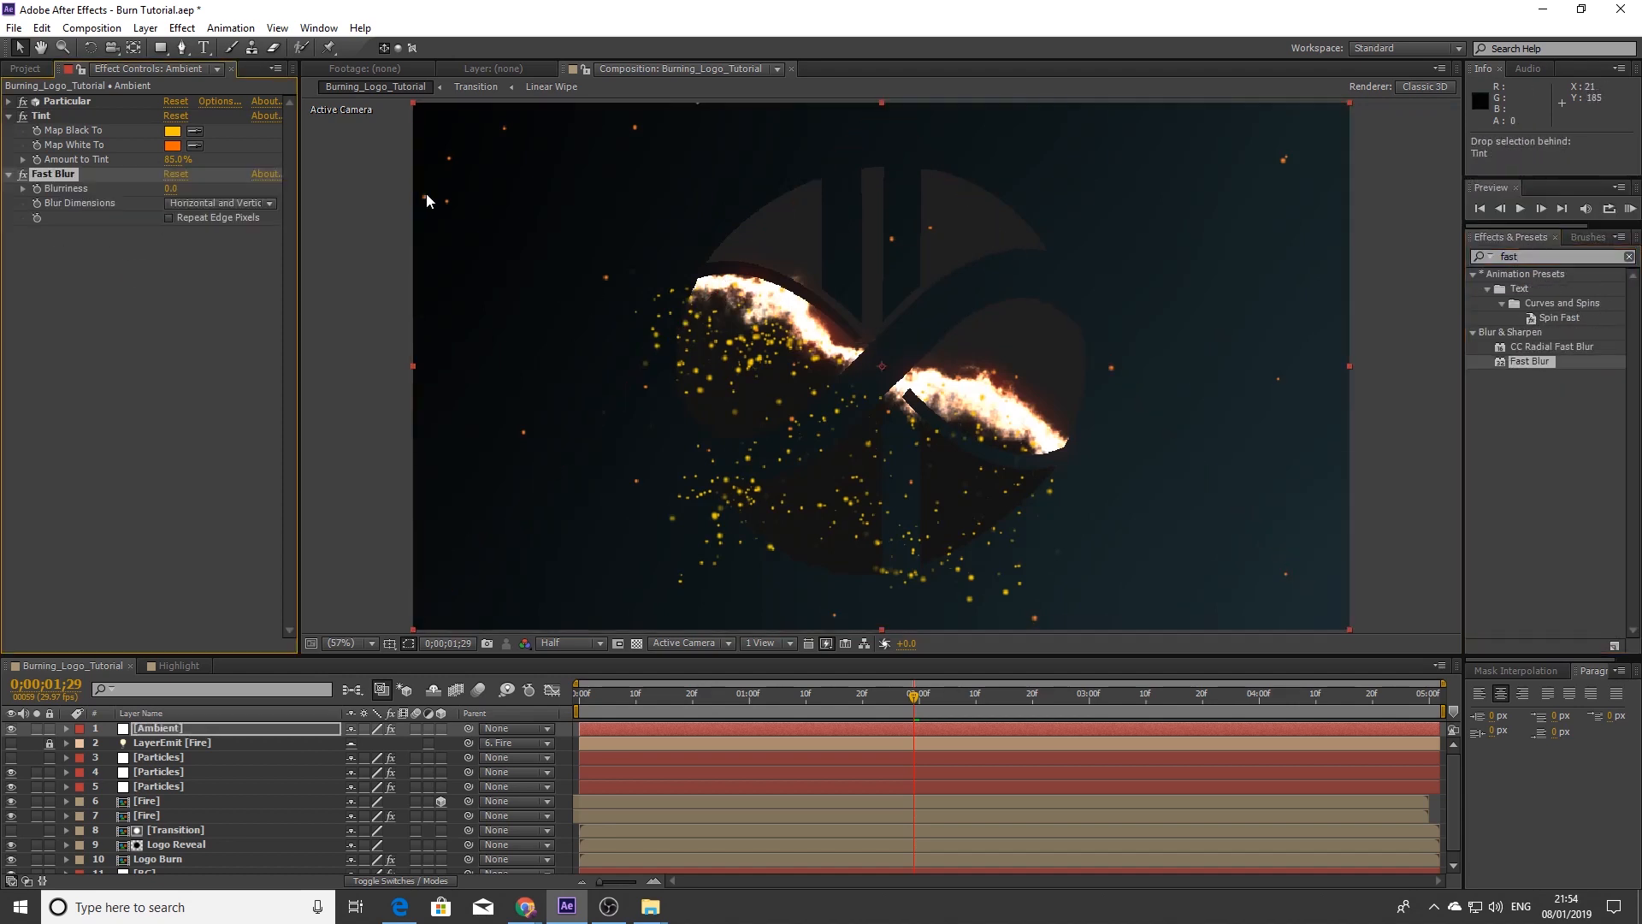
{"action": "left_click", "coordinate": [170, 217]}
{"action": "left_click_drag", "start_coordinate": [172, 188], "coordinate": [189, 189]}
{"action": "left_click_drag", "start_coordinate": [177, 190], "coordinate": [172, 191]}
{"action": "left_click_drag", "start_coordinate": [172, 160], "coordinate": [198, 160]}
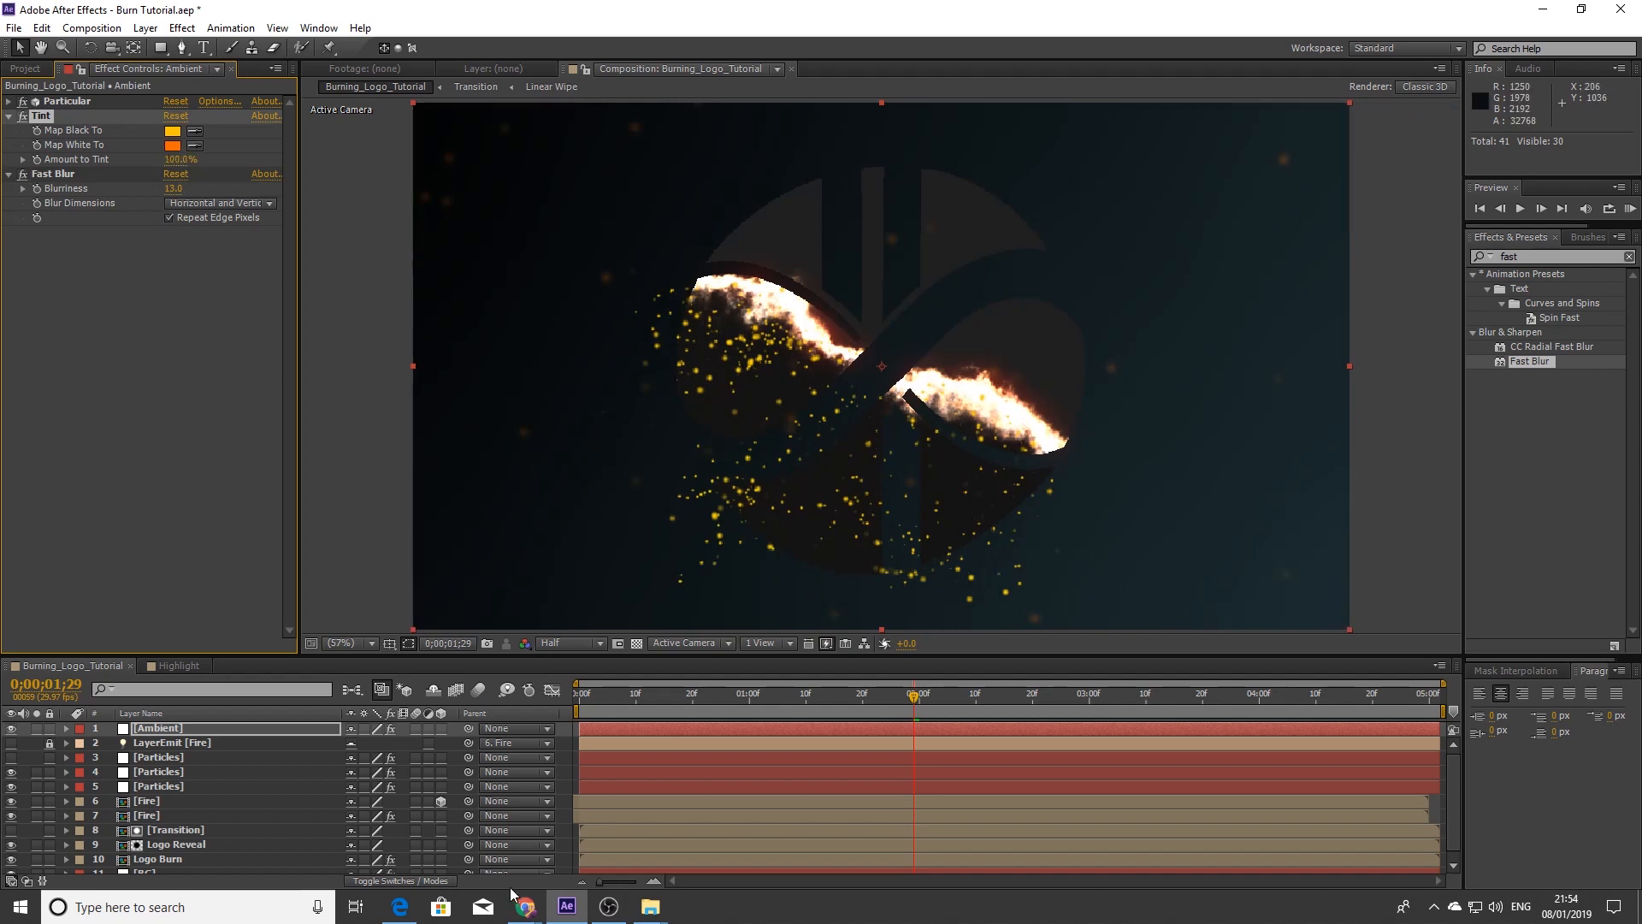
{"action": "left_click_drag", "start_coordinate": [175, 189], "coordinate": [170, 189]}
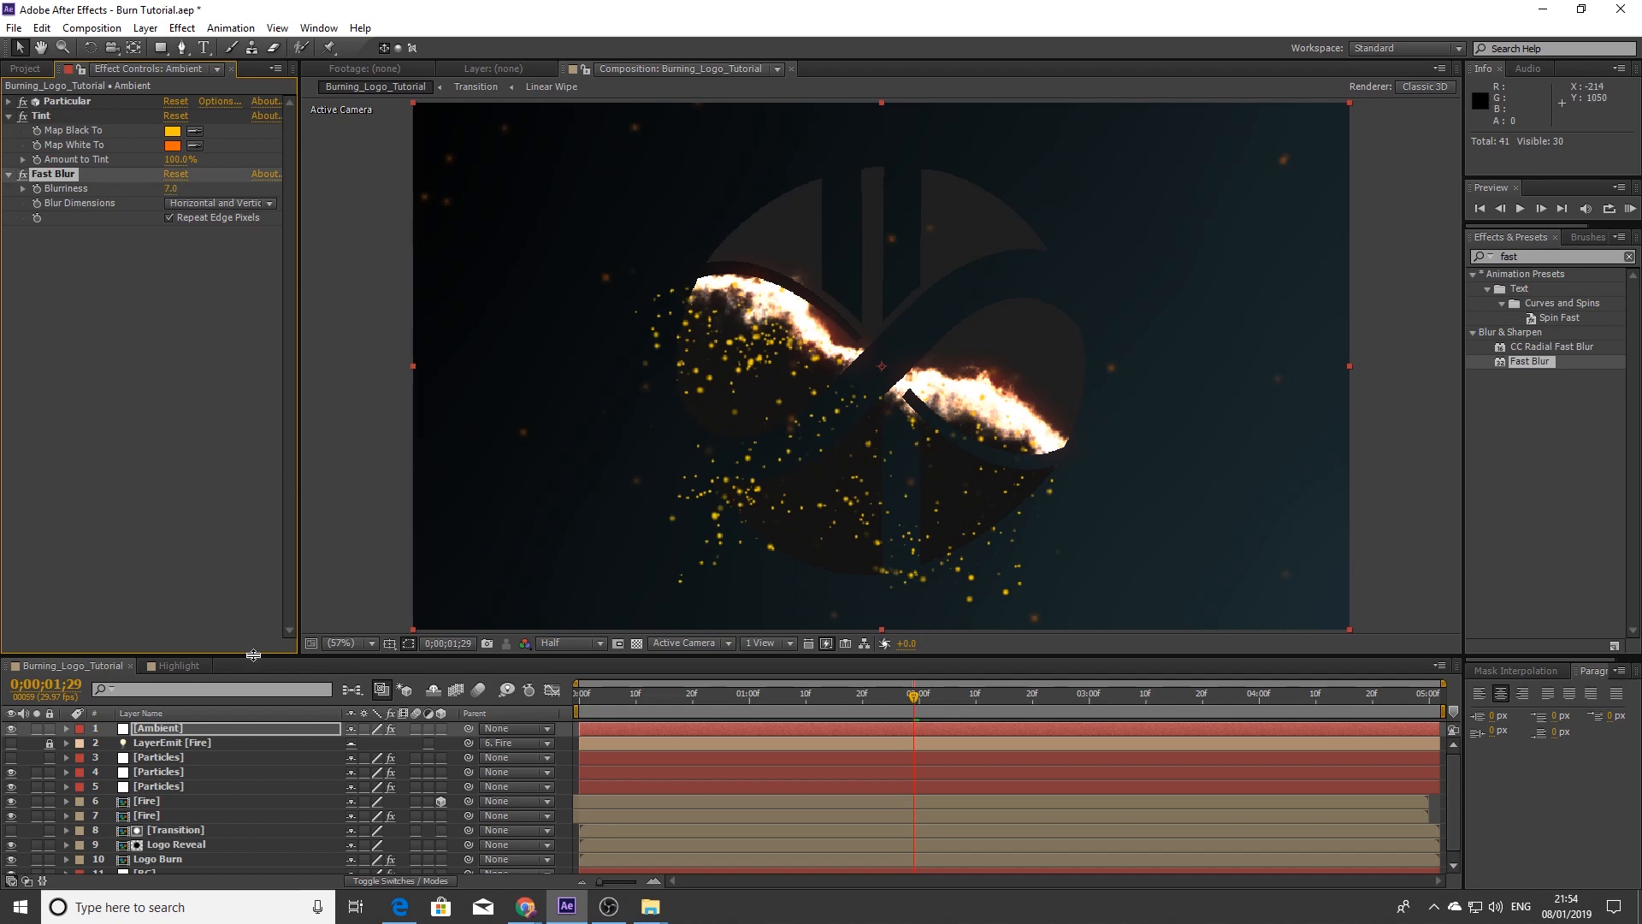
Make the hidden, blurred Particles layer below LayerEmit [Fire] visible
{"action": "left_click", "coordinate": [11, 758]}
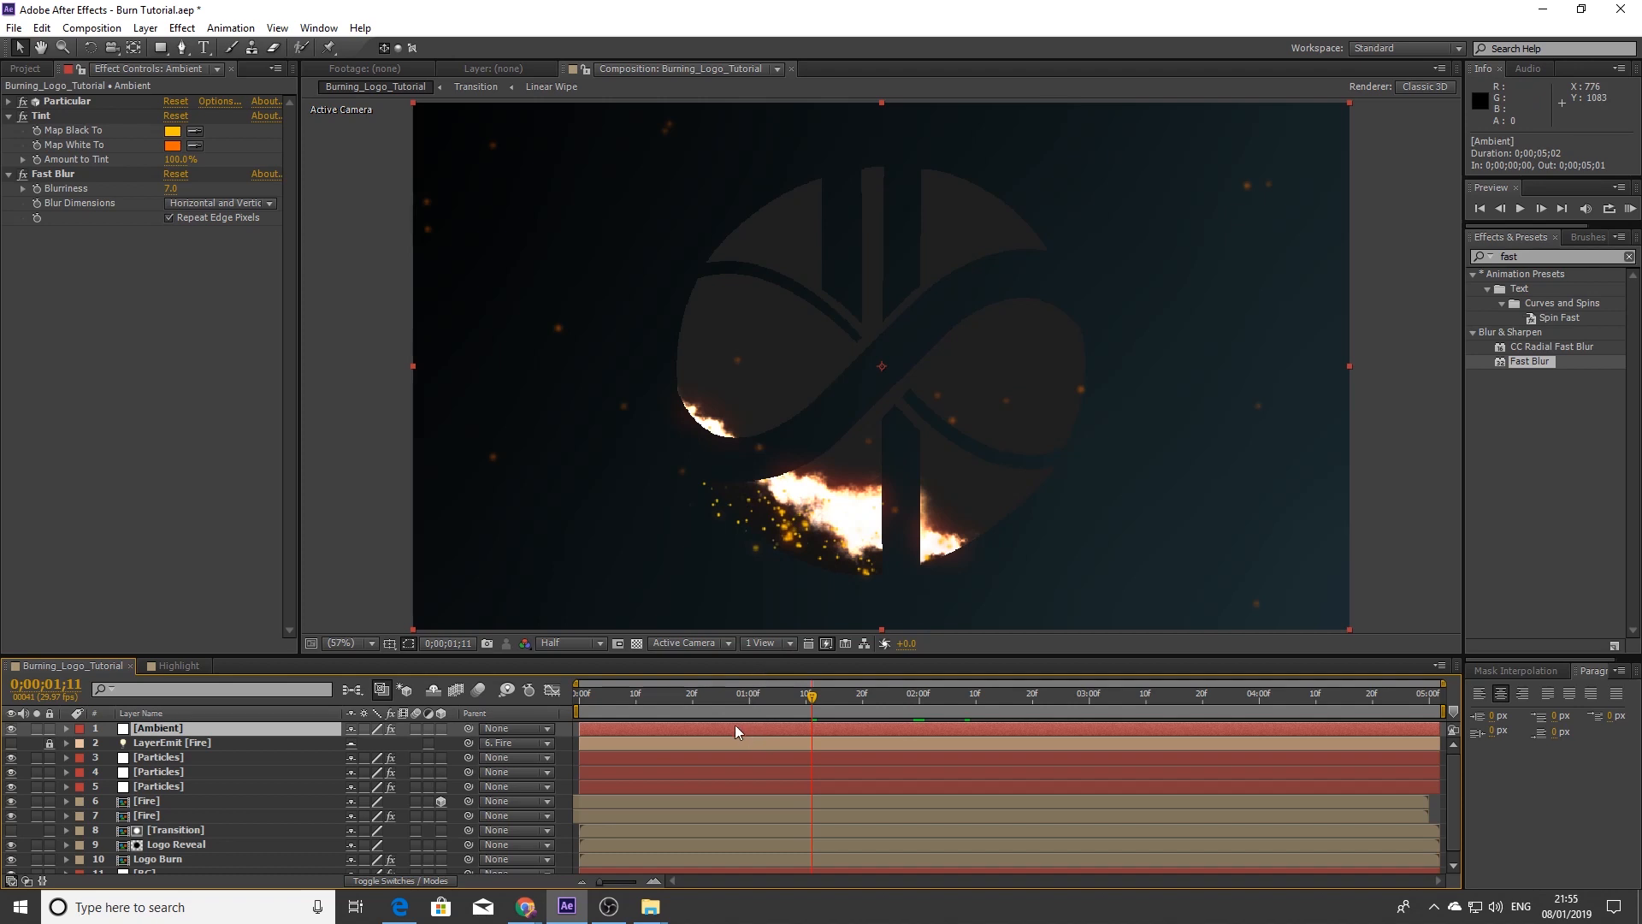
Fade in the Ambient layer by keyframing Opacity from 0% at 0;00;01;11 to 100% at 0;00;01;19
{"action": "key", "text": "t"}
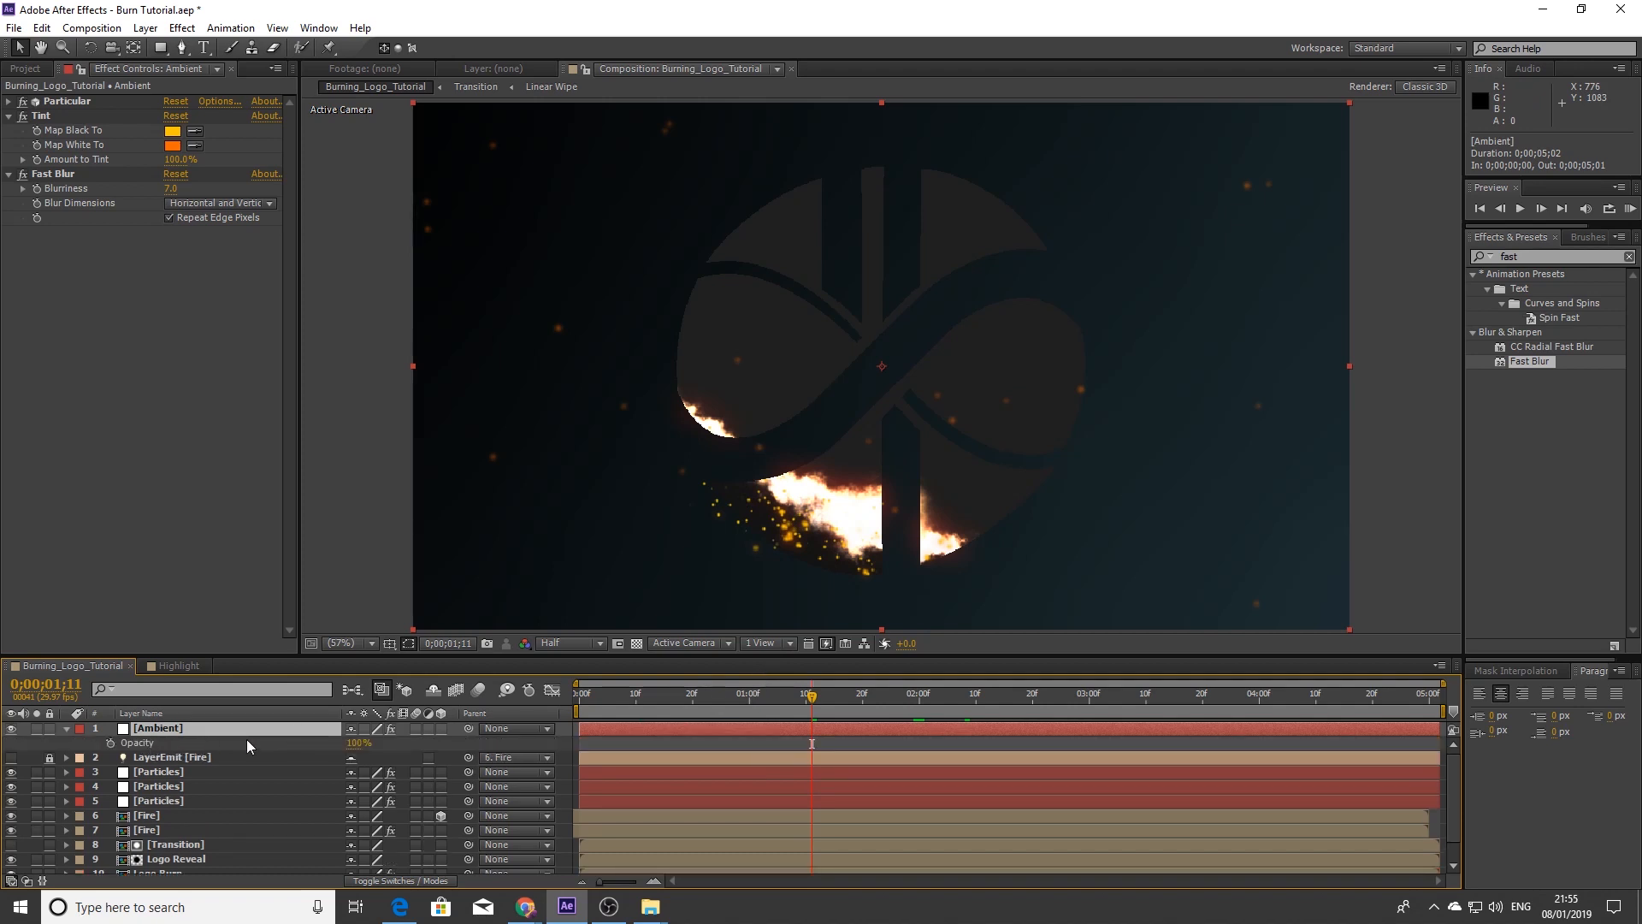
{"action": "left_click_drag", "start_coordinate": [358, 743], "coordinate": [213, 752]}
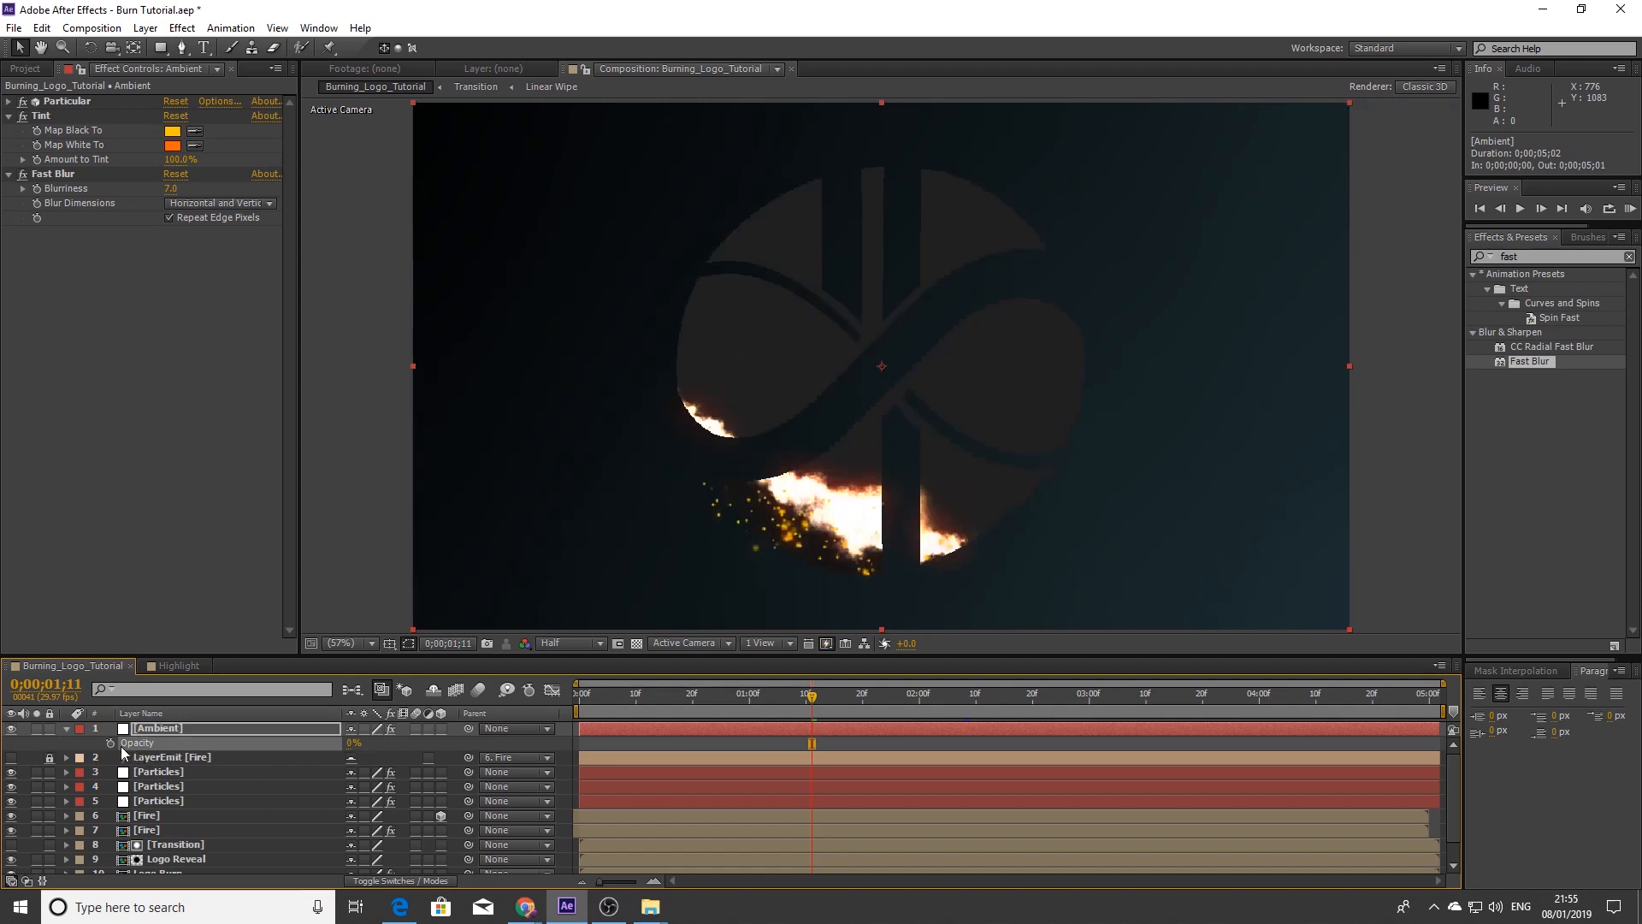
{"action": "left_click", "coordinate": [110, 744]}
{"action": "left_click_drag", "start_coordinate": [819, 696], "coordinate": [855, 680]}
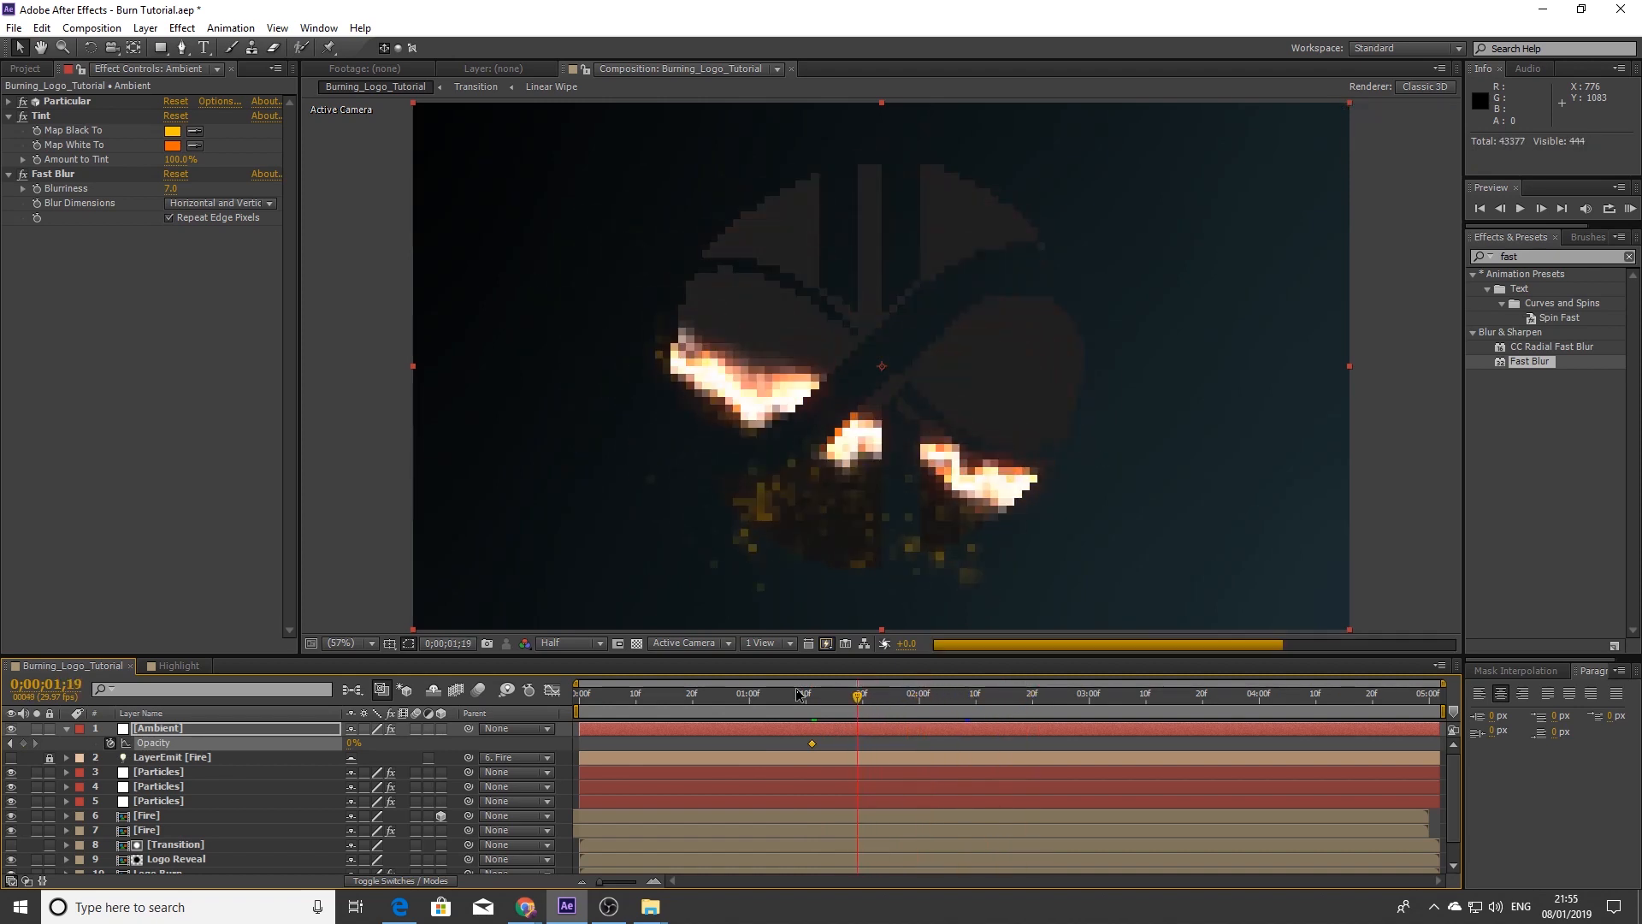
{"action": "left_click", "coordinate": [358, 741]}
{"action": "type", "text": "100"}
{"action": "key", "text": "Return"}
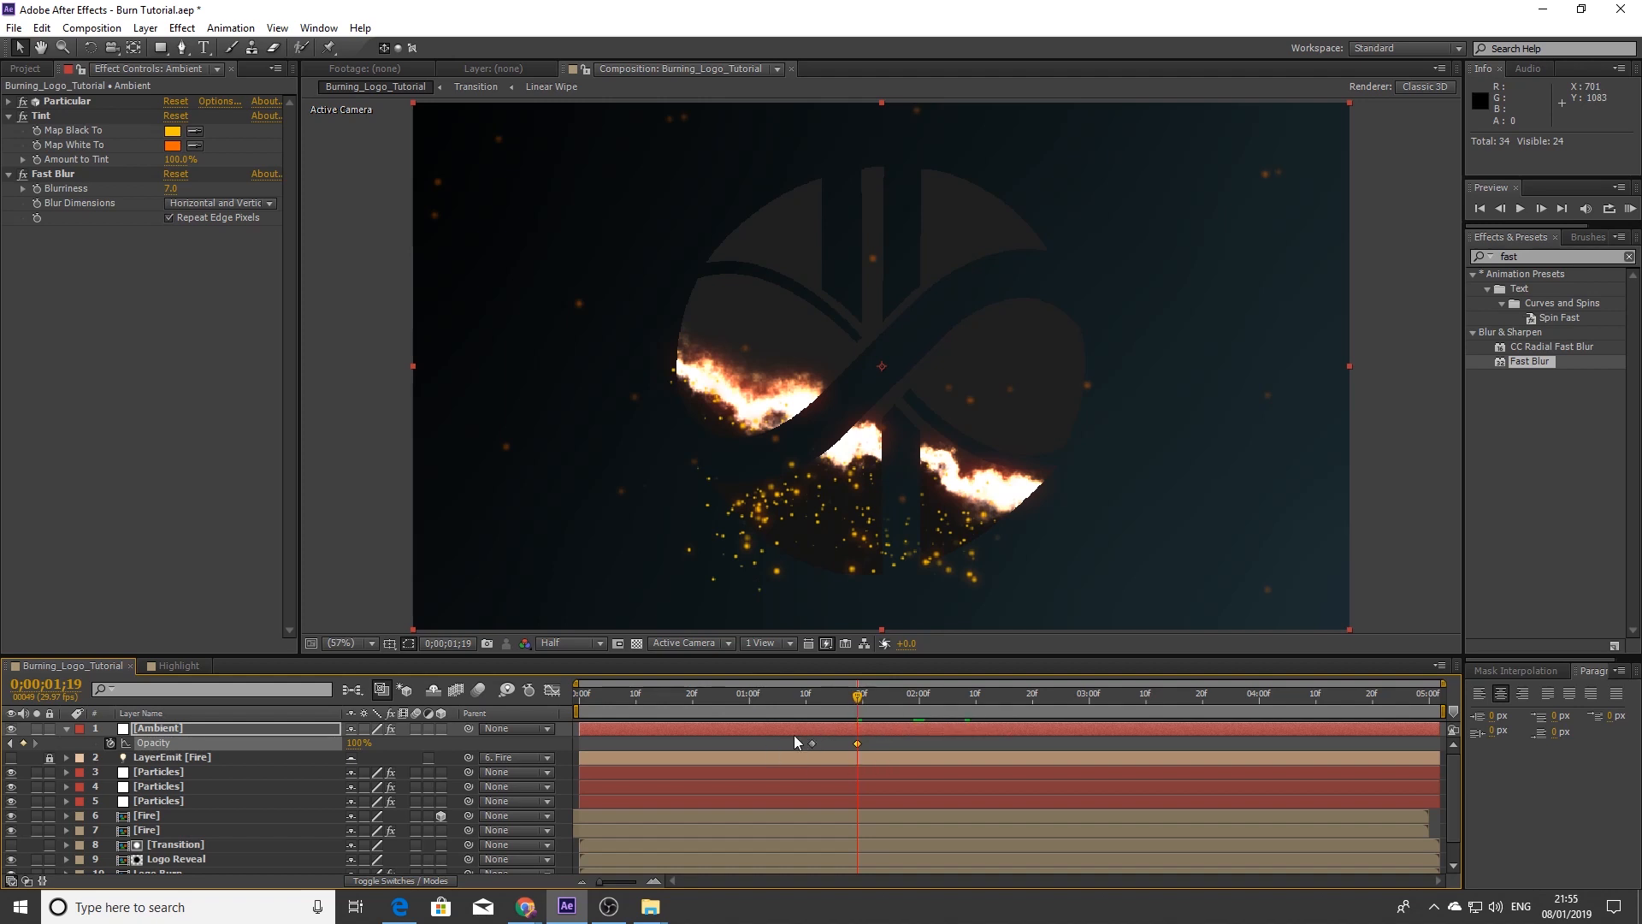
Compare the composition at 0;00;01;20 with the Logo Burn layer hidden and shown
{"action": "mouse_move", "coordinate": [846, 700]}
{"action": "left_mouse_down"}
{"action": "mouse_move", "coordinate": [807, 699]}
{"action": "mouse_move", "coordinate": [862, 699]}
{"action": "left_mouse_up"}
{"action": "scroll", "coordinate": [11, 860], "scroll_direction": "down", "scroll_amount": 1}
{"action": "left_click", "coordinate": [10, 856]}
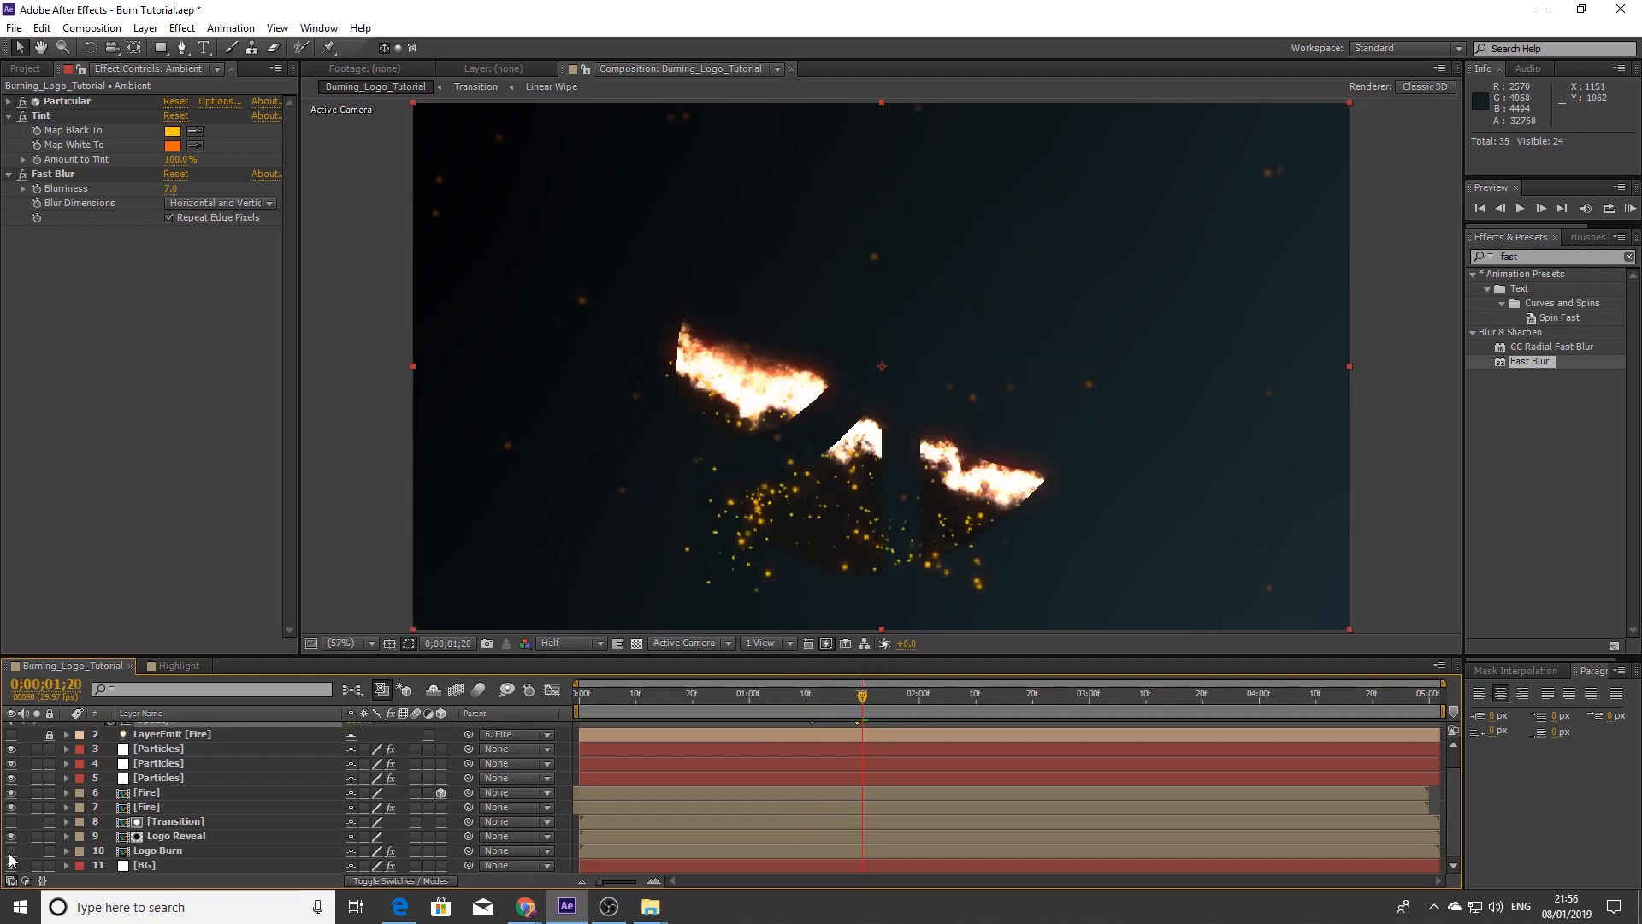
{"action": "left_click", "coordinate": [11, 853]}
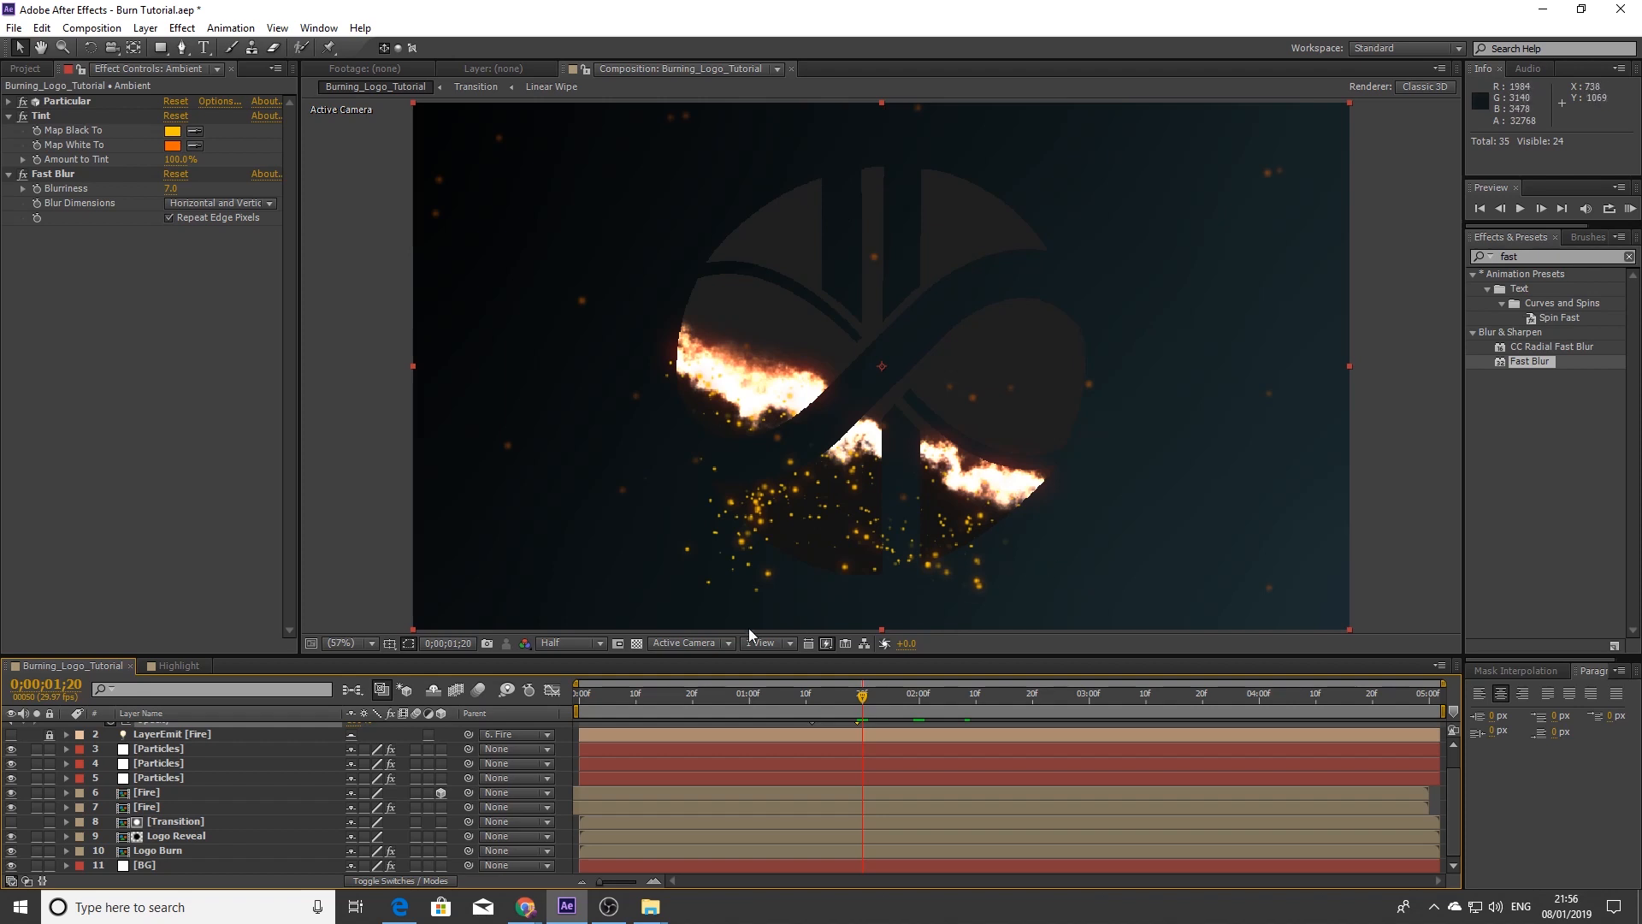
Hide the Logo Burn layer and check the reveal around 0;00;02;23
{"action": "left_click", "coordinate": [167, 851]}
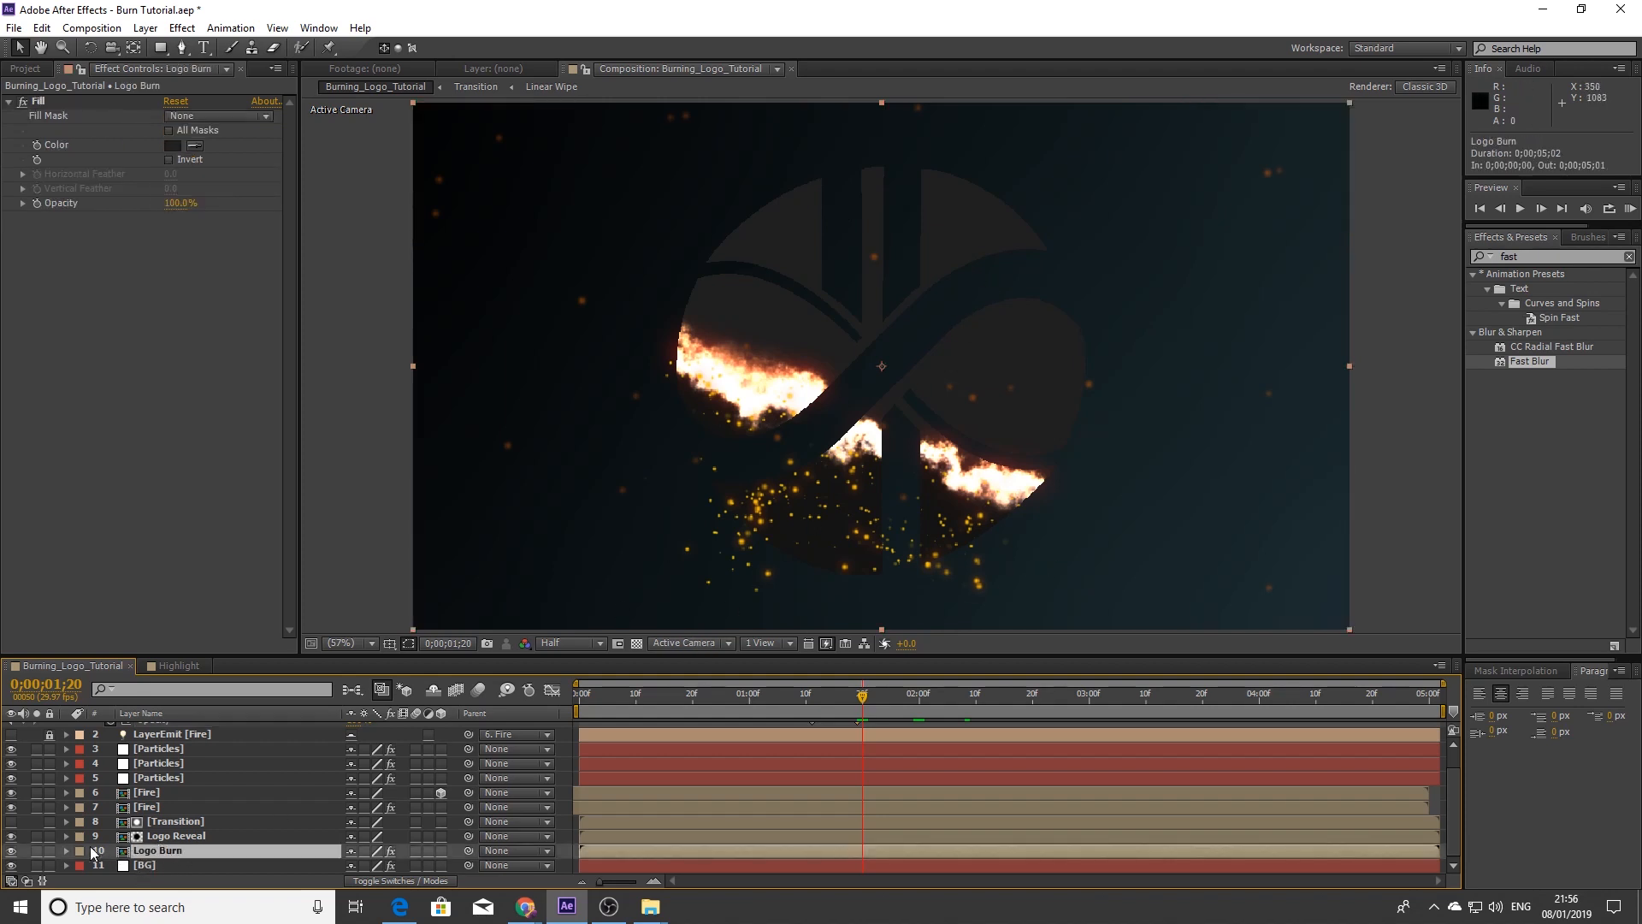
{"action": "left_click", "coordinate": [12, 851]}
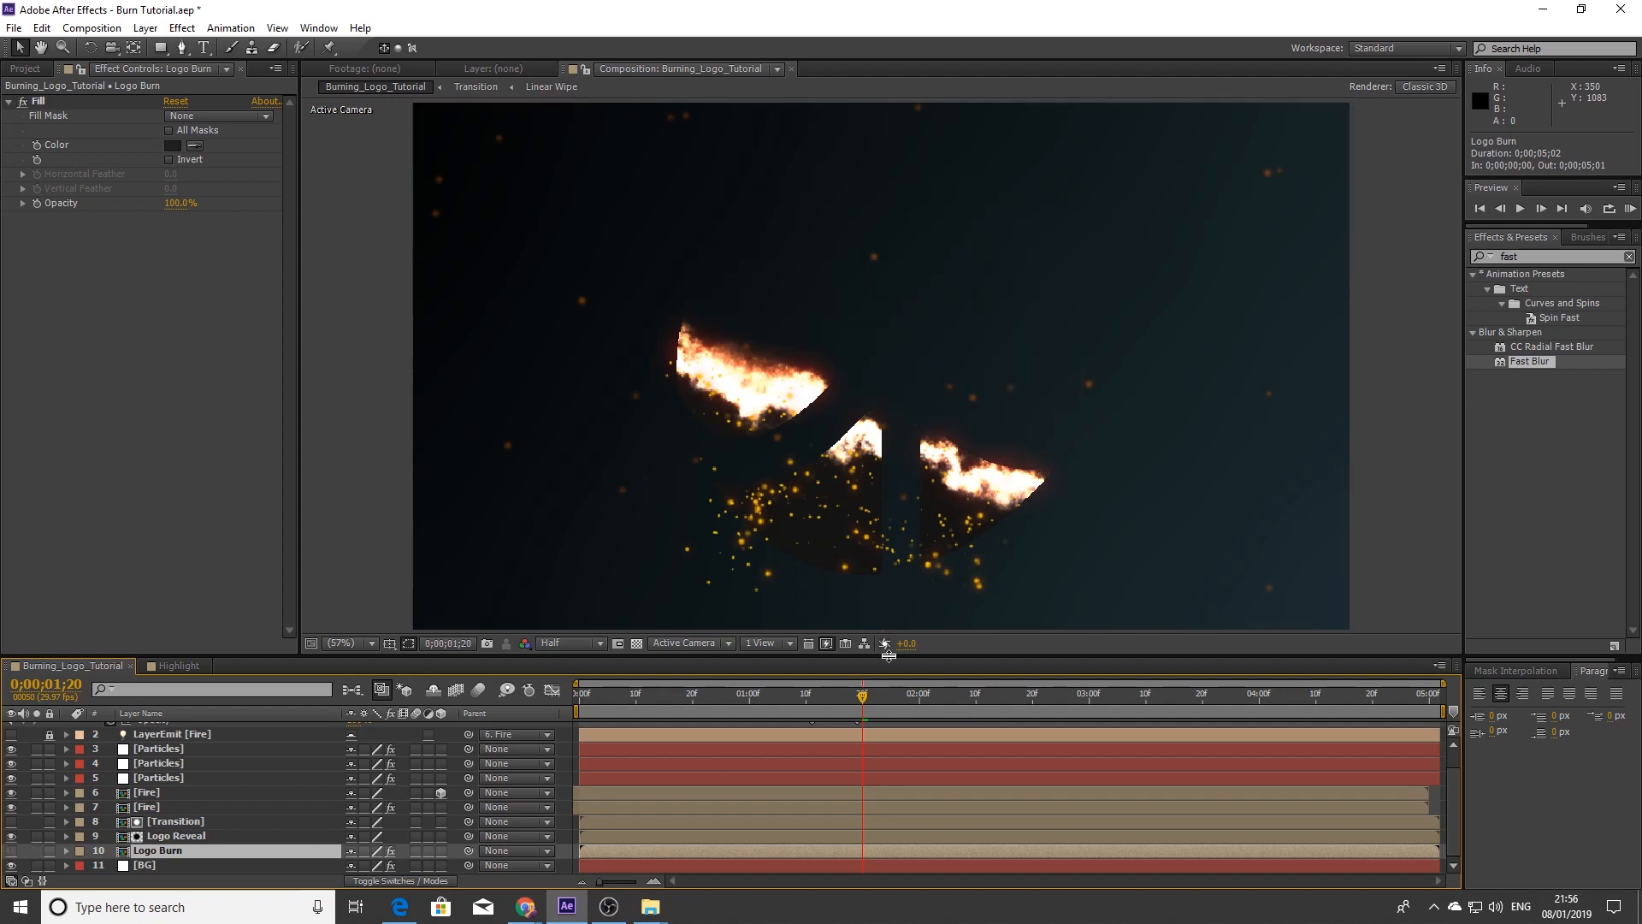
{"action": "mouse_move", "coordinate": [843, 690]}
{"action": "left_mouse_down"}
{"action": "mouse_move", "coordinate": [655, 708]}
{"action": "mouse_move", "coordinate": [1225, 675]}
{"action": "mouse_move", "coordinate": [1175, 696]}
{"action": "left_mouse_up"}
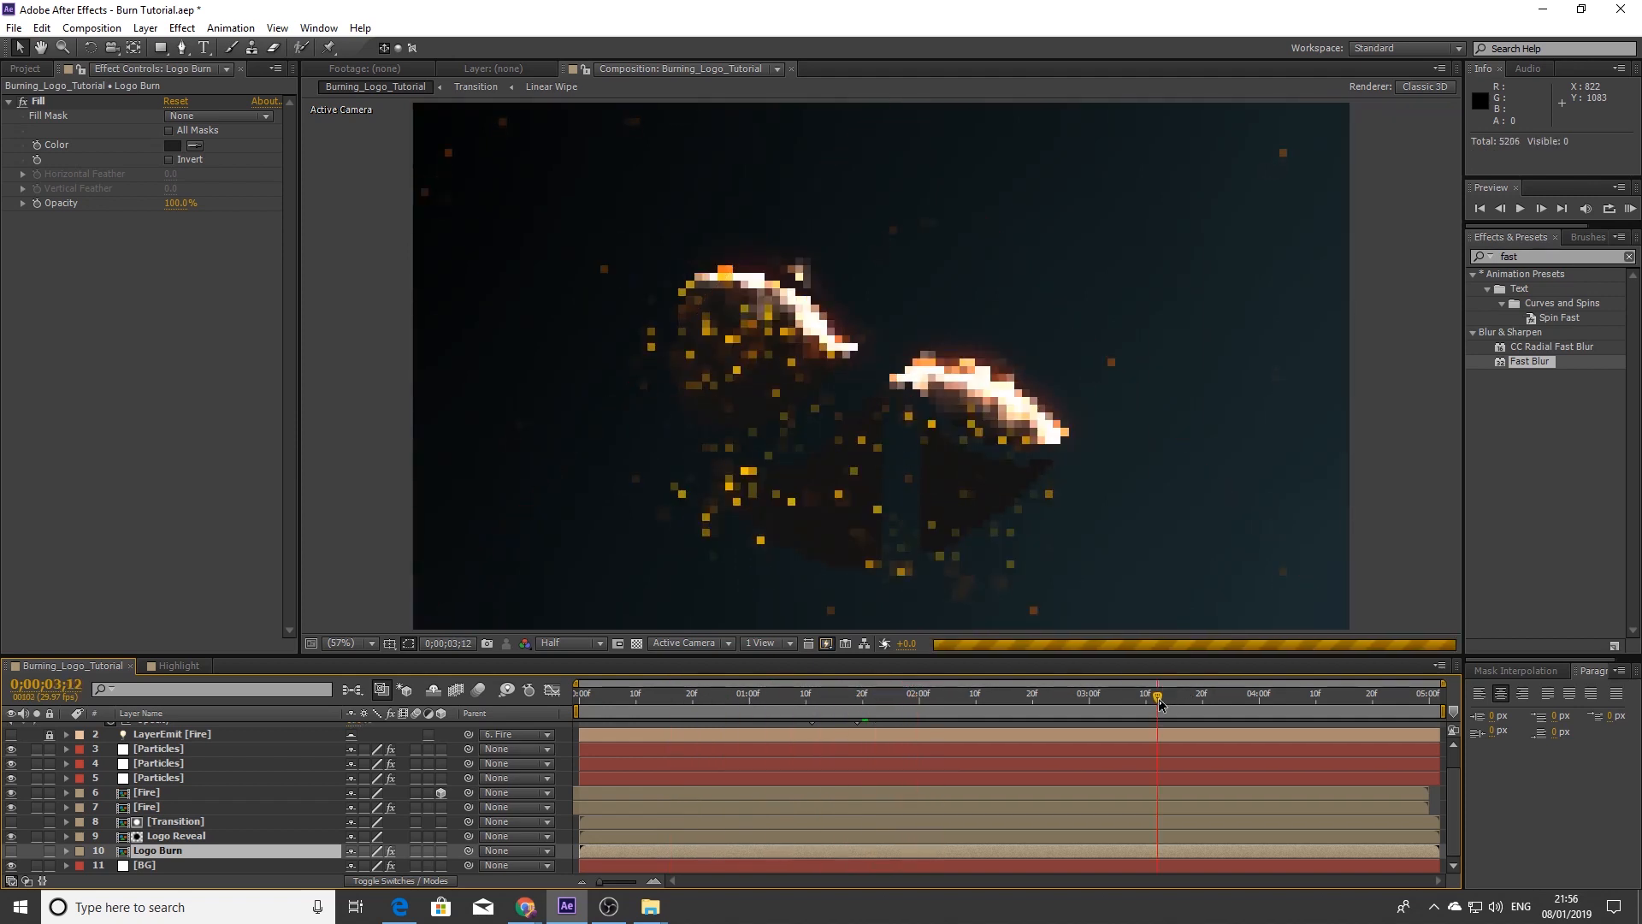
{"action": "left_click", "coordinate": [1051, 699]}
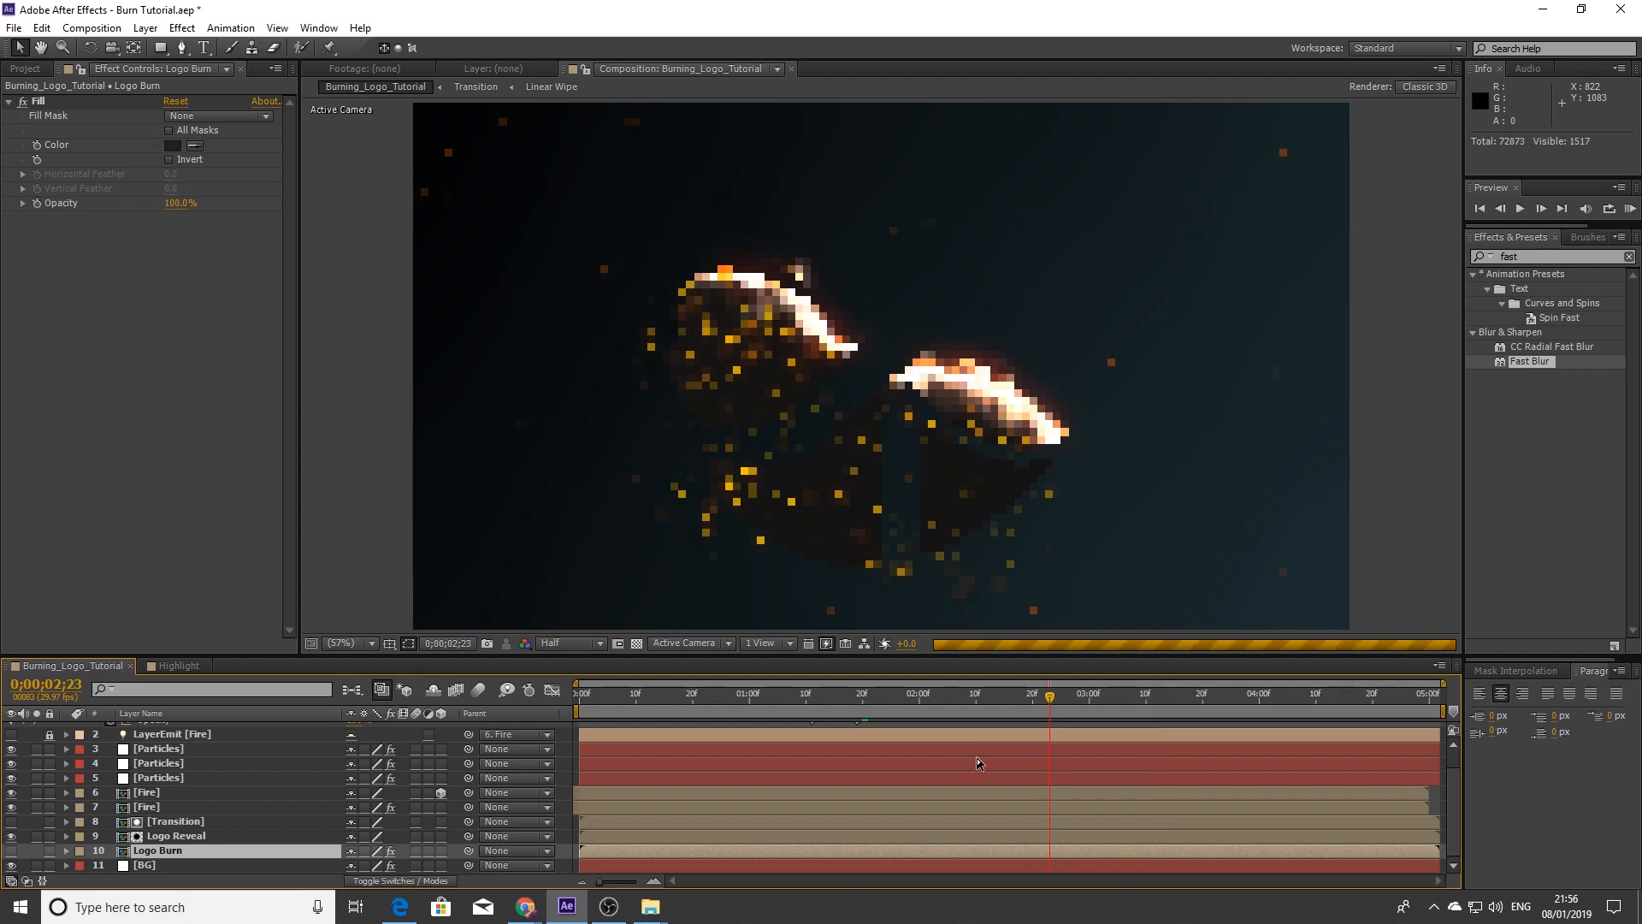